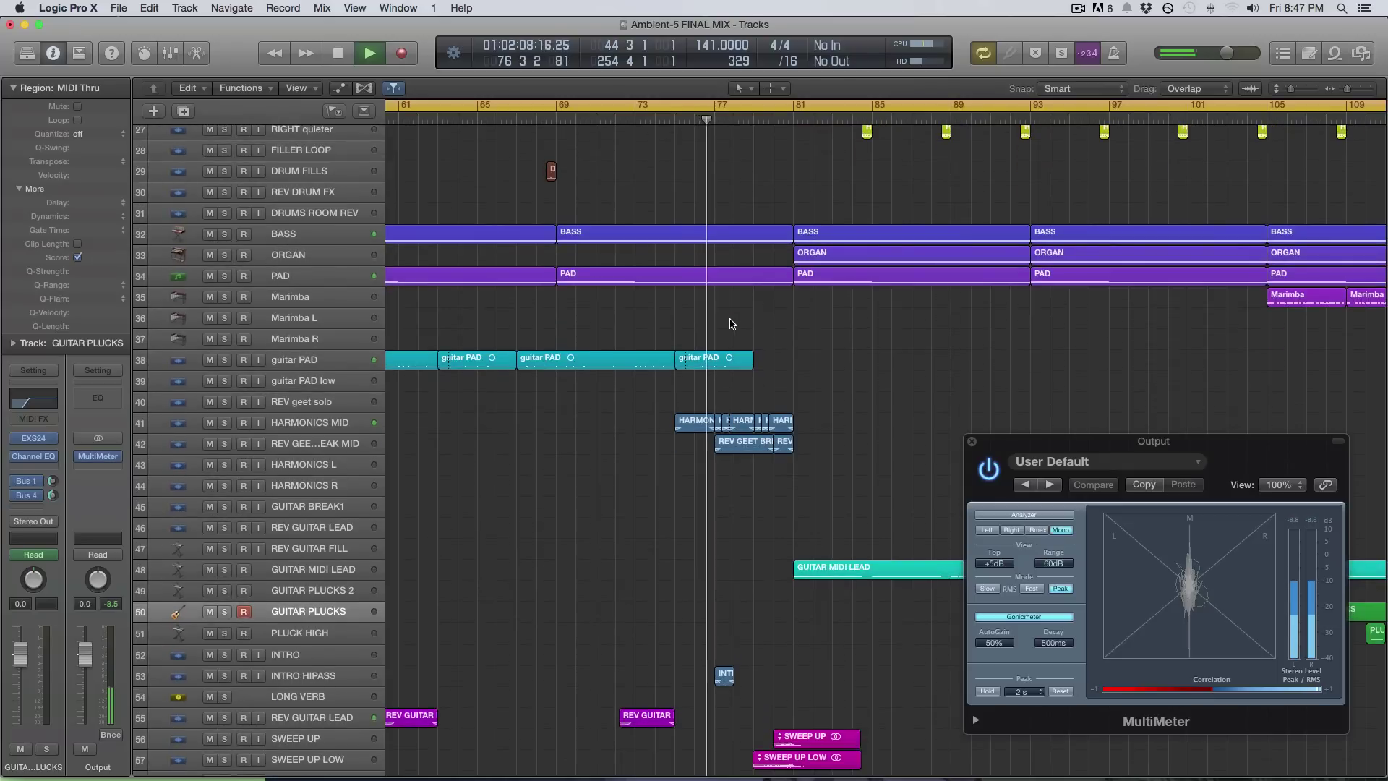
Review the arrangement from the bar 75 harmonics and reversed guitar regions onward, and play the song from the break around bar 129
scroll(727, 326, up, 3)
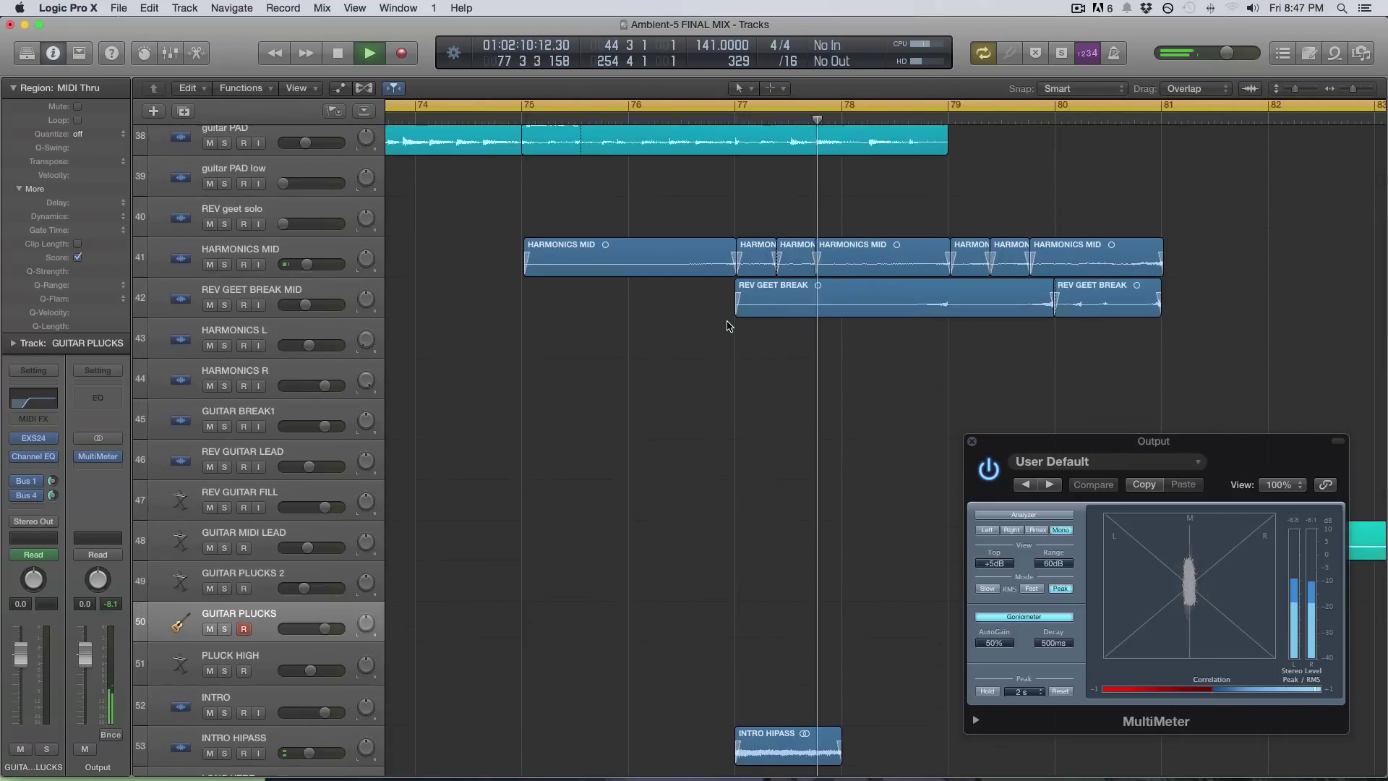
scroll(727, 326, right, 6)
scroll(728, 325, up, 3)
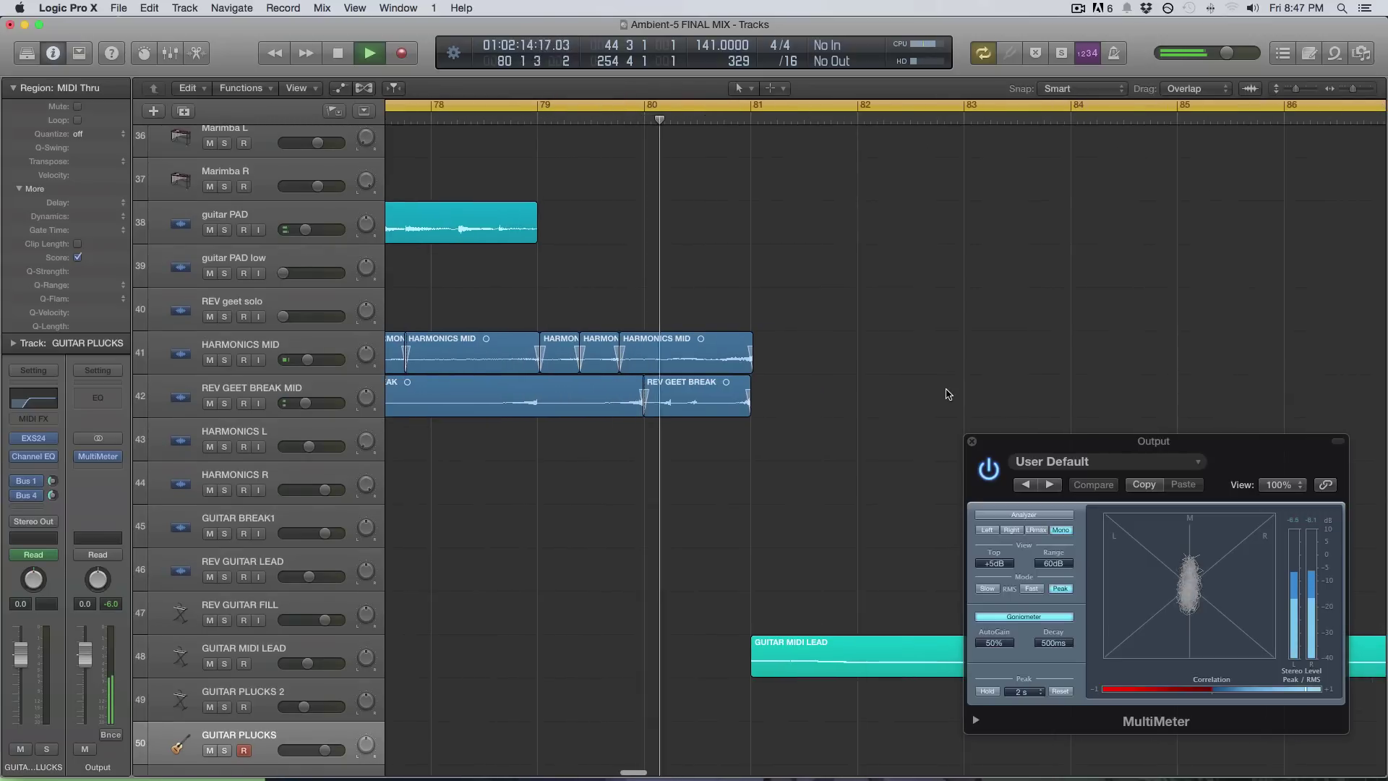
scroll(945, 395, down, 6)
scroll(944, 395, down, 10)
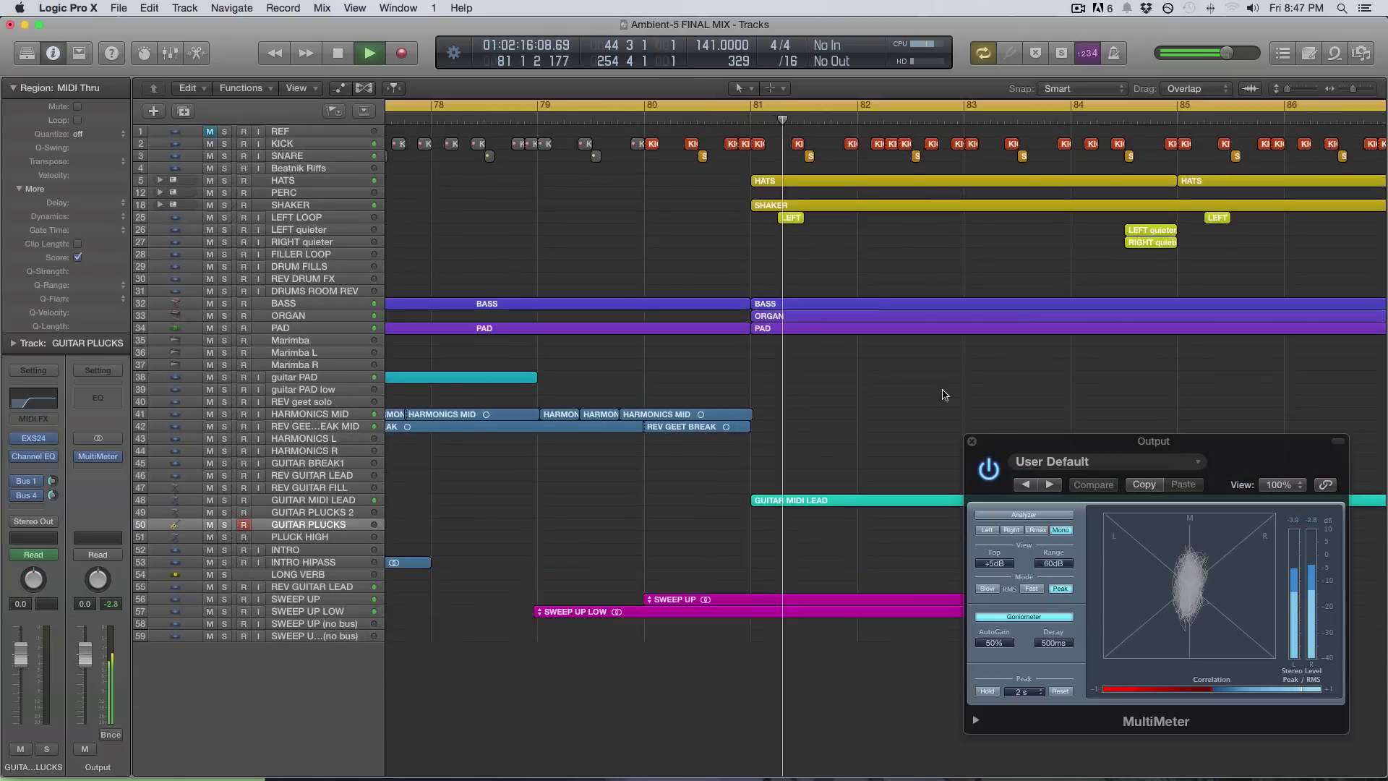
scroll(865, 359, right, 15)
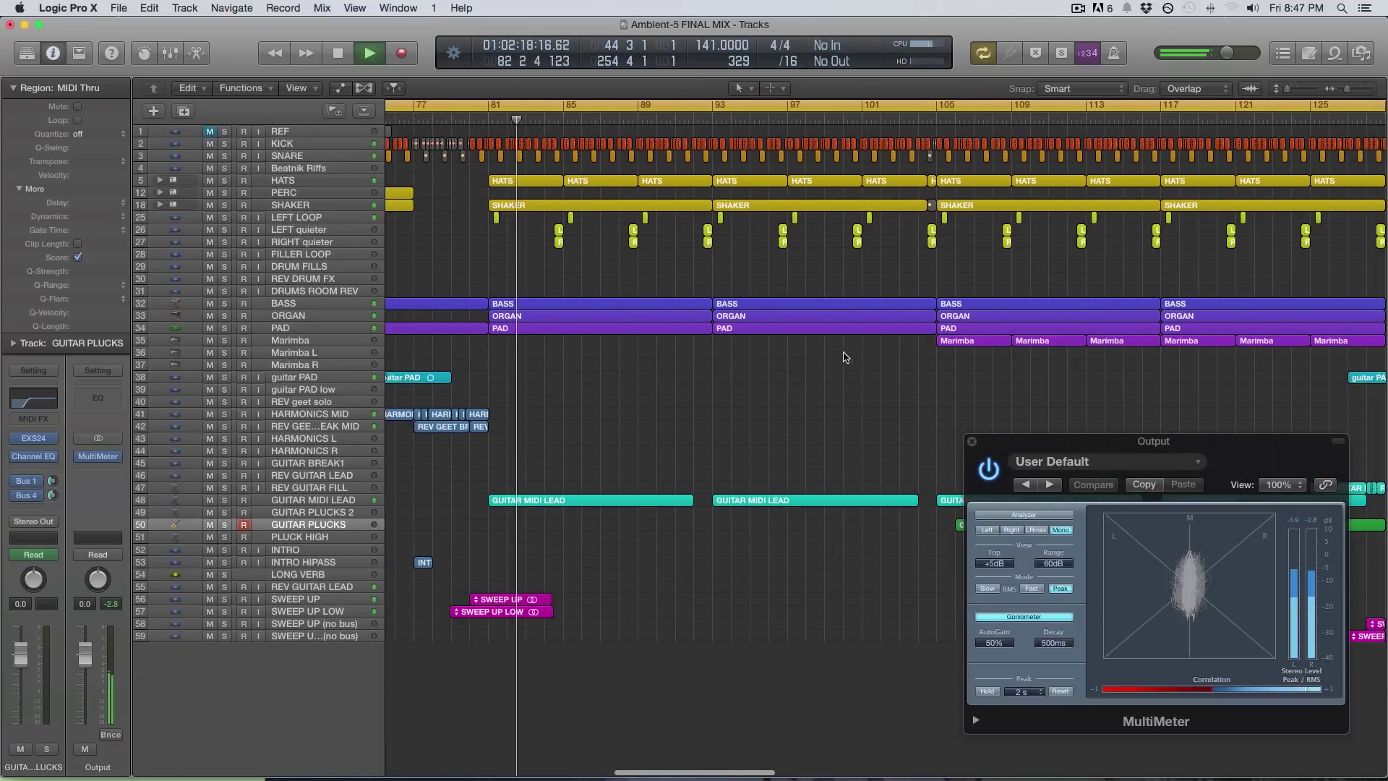
scroll(767, 254, left, 1)
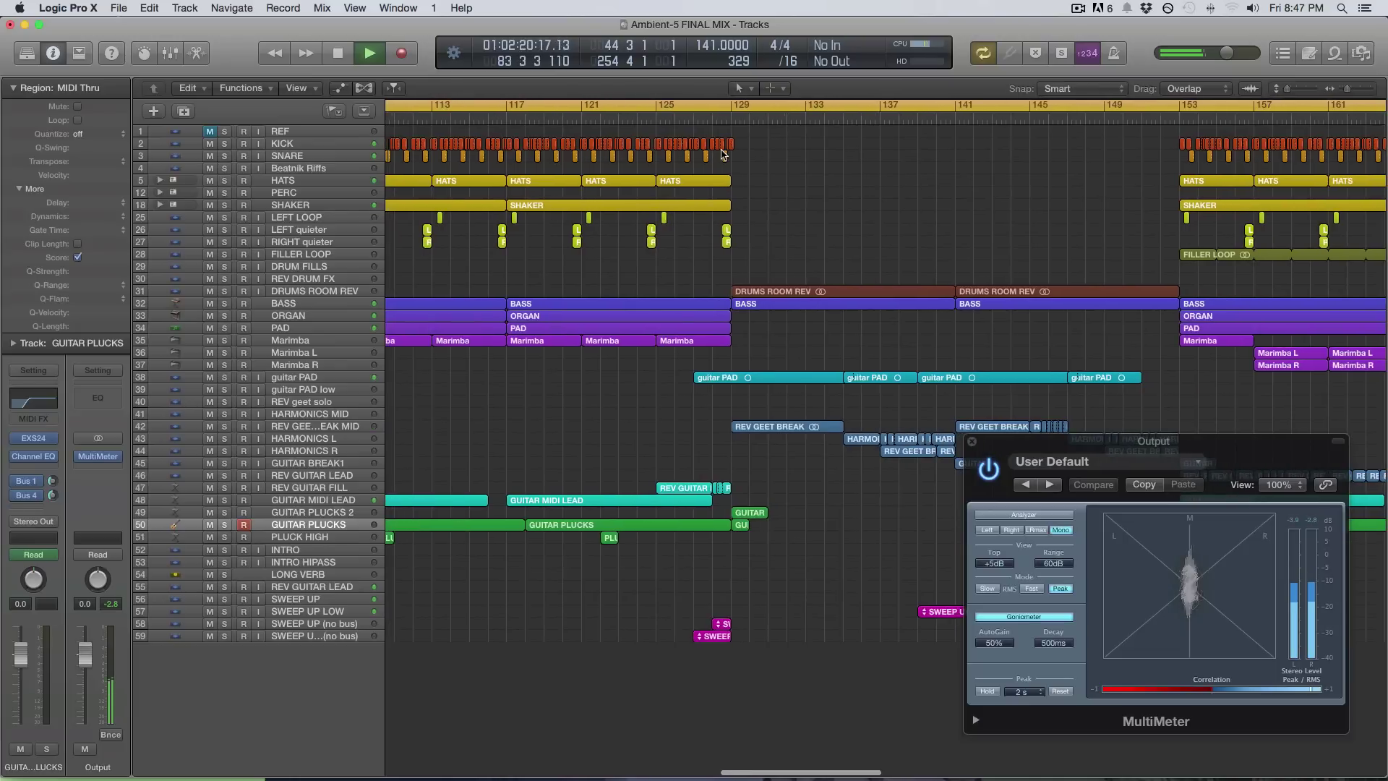
key(space)
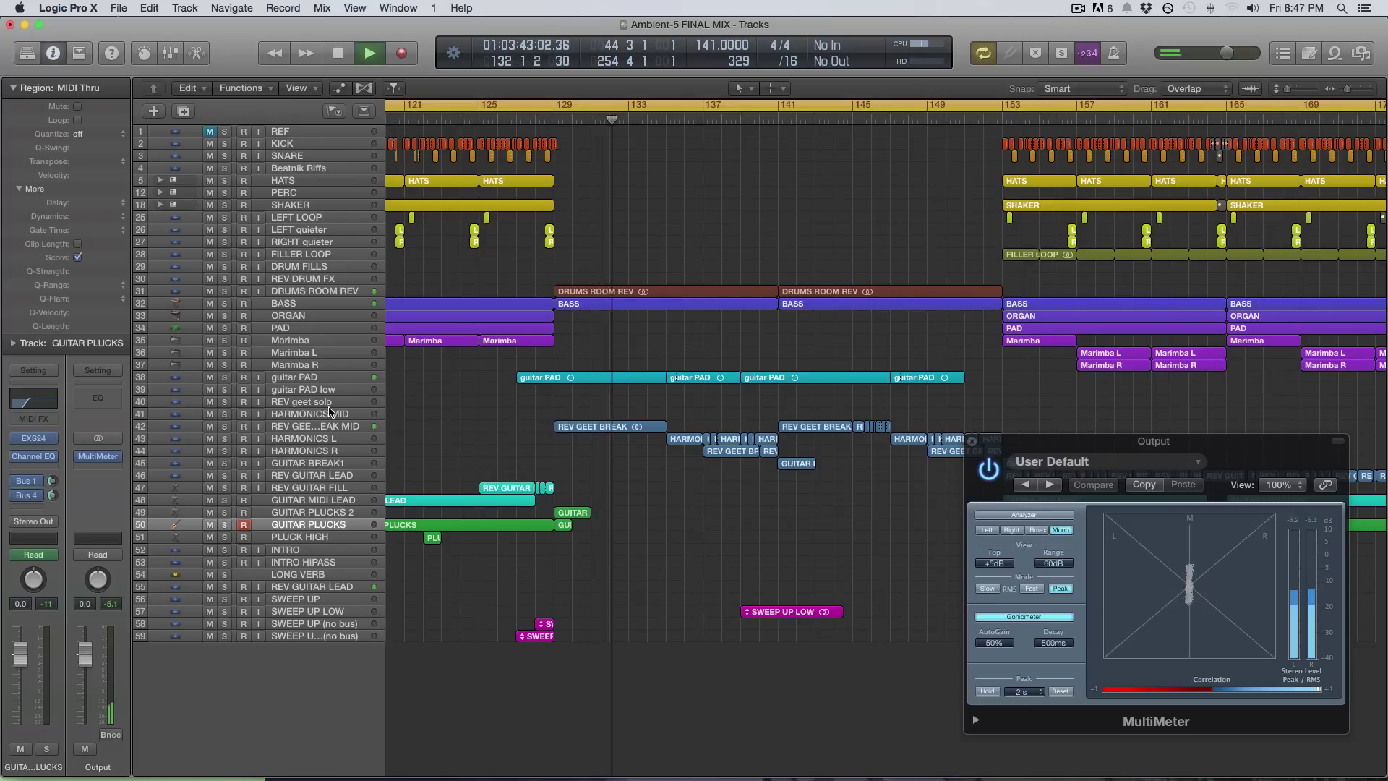
Select the guitar PAD, REV GEET BREAK MID and HARMONICS L tracks in turn to view their regions and channel strips
scroll(344, 318, up, 4)
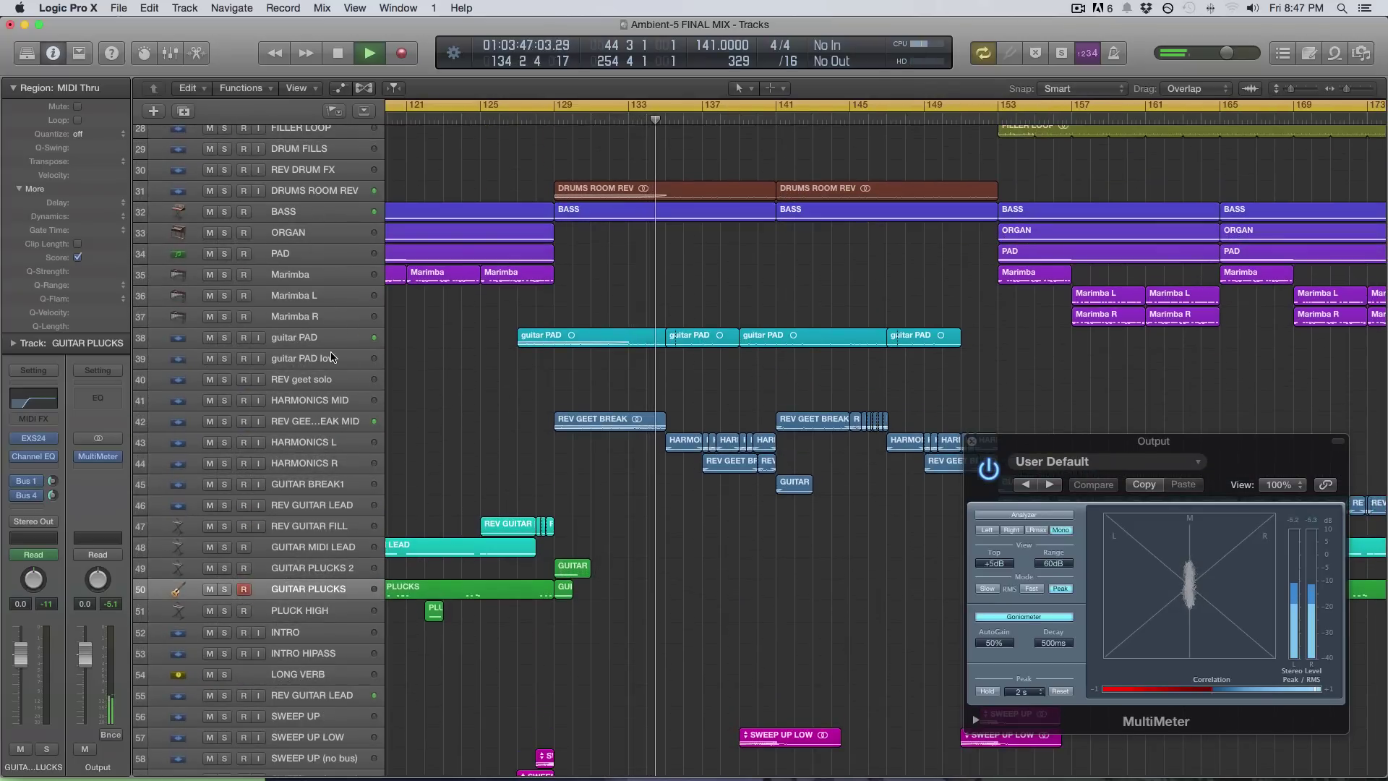
click(317, 338)
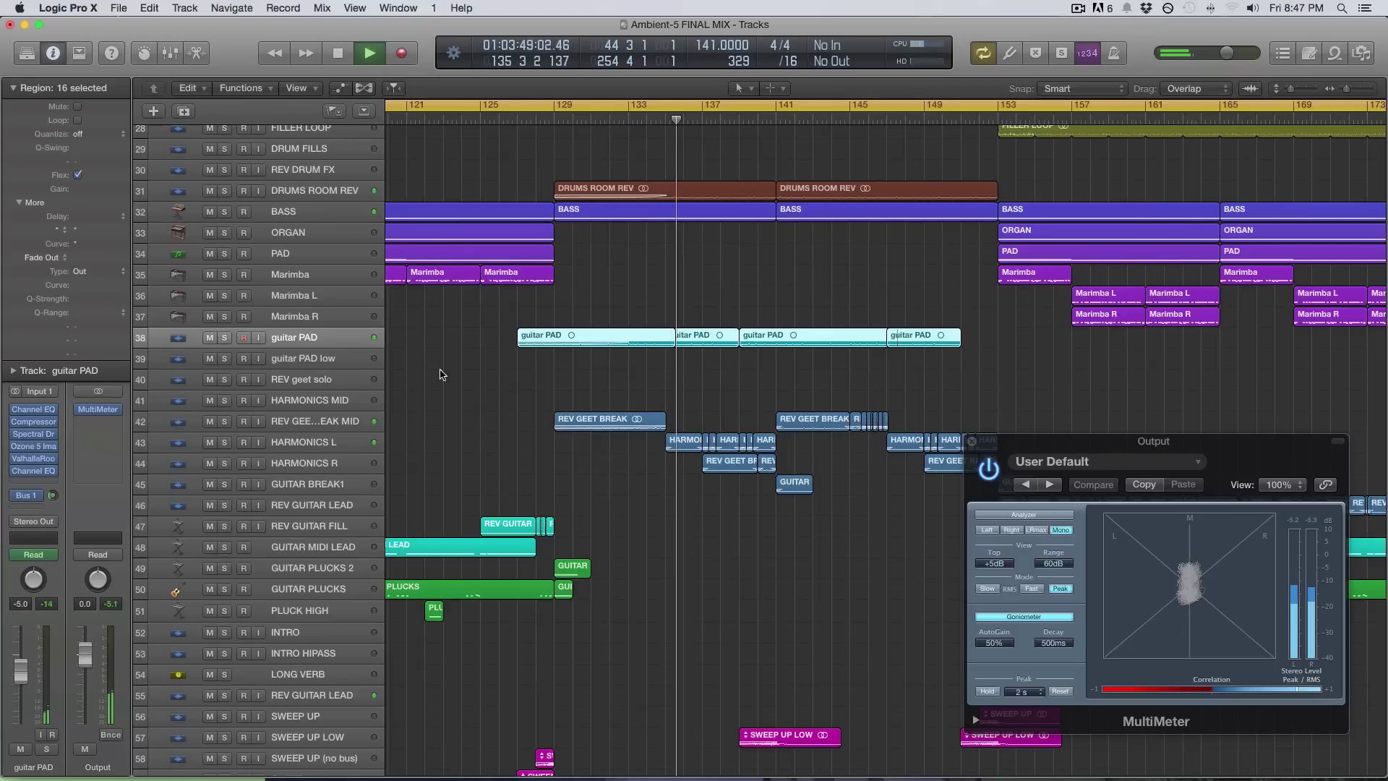
click(353, 422)
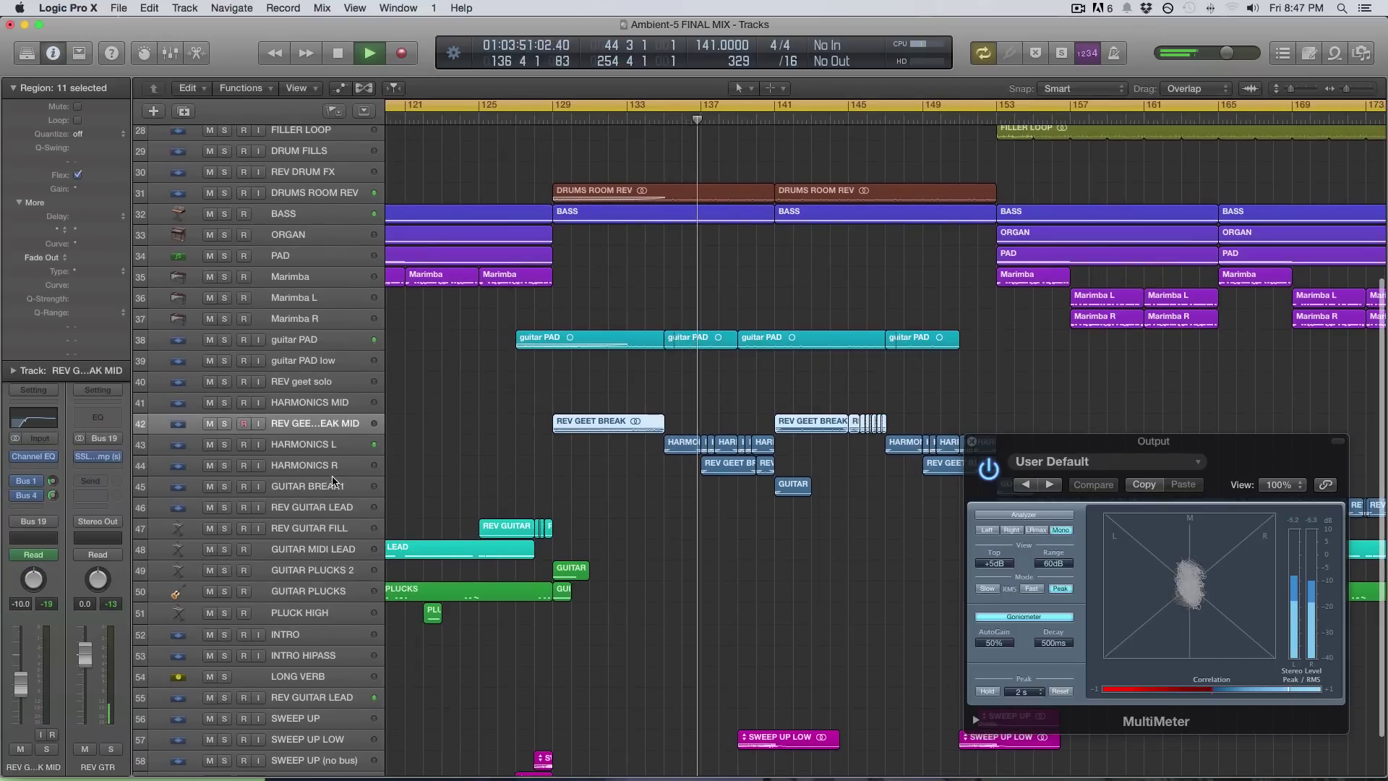
scroll(345, 458, down, 1)
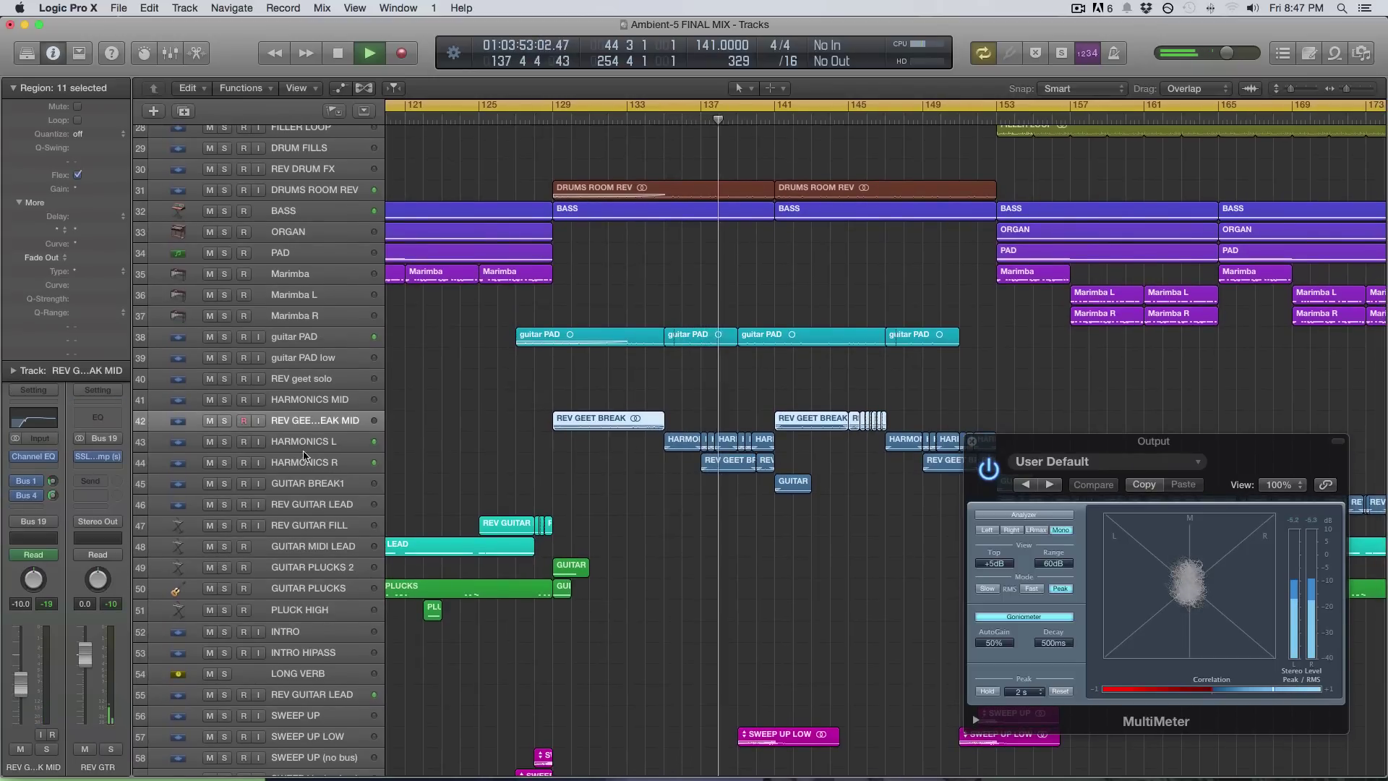
click(327, 448)
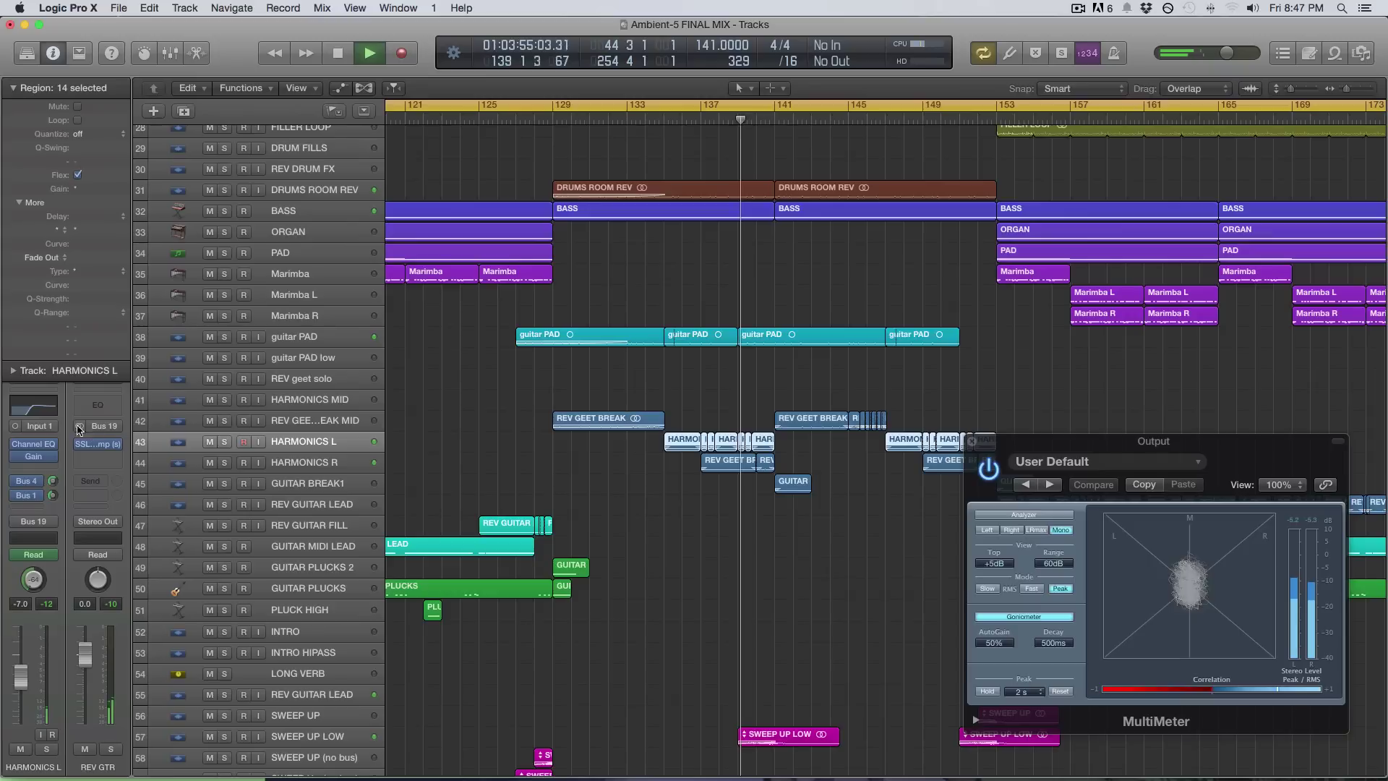
Inspect the Channel EQ on the HARMONICS L track, and close both the Output MultiMeter window and the EQ window
click(33, 405)
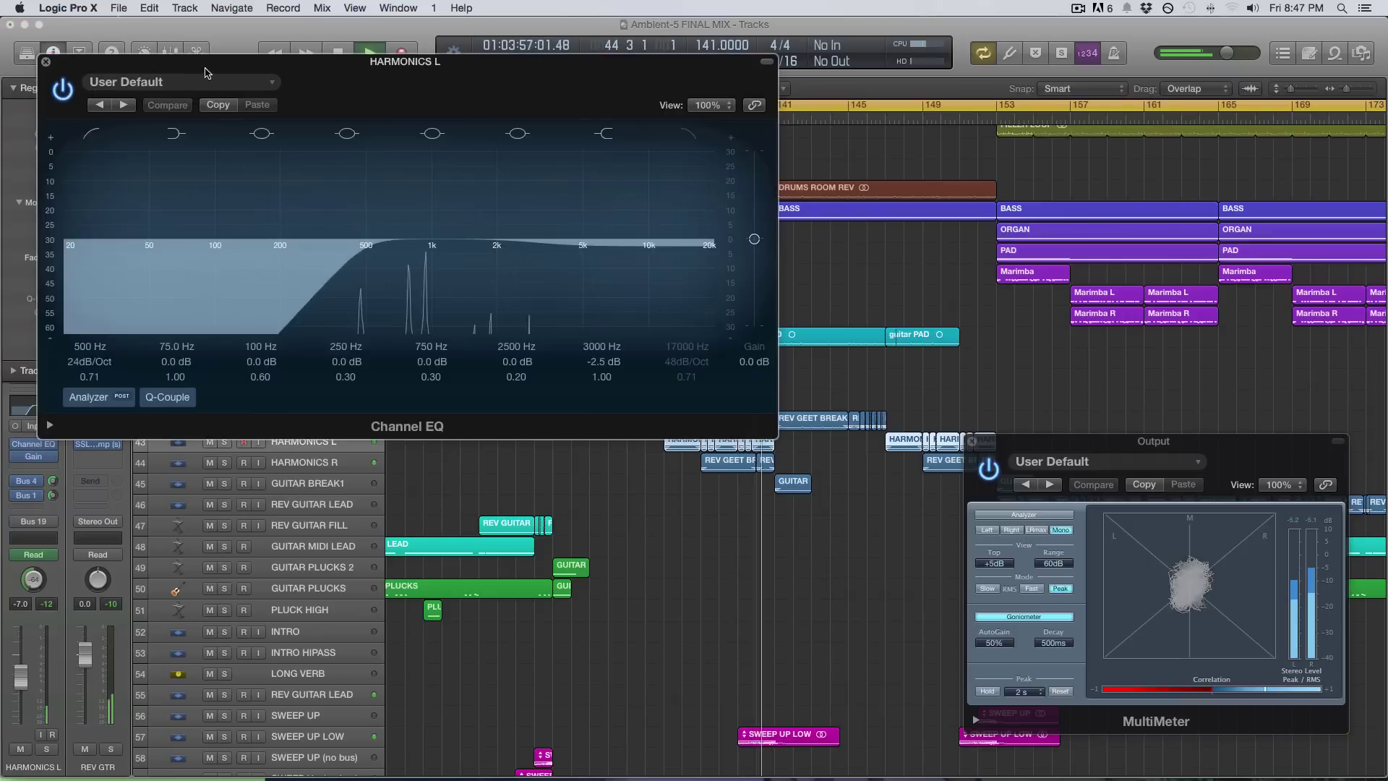
drag(219, 65, 388, 304)
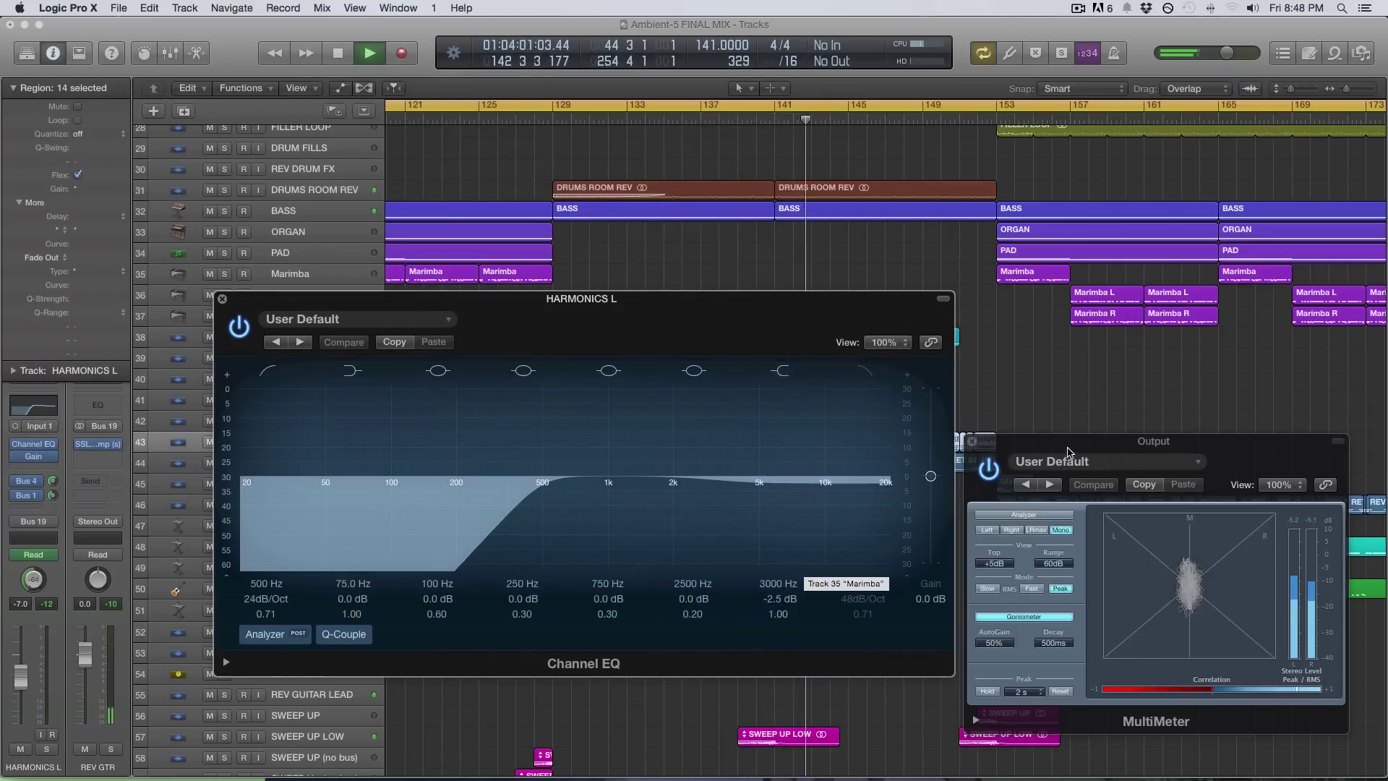
drag(1069, 449, 1087, 402)
click(990, 394)
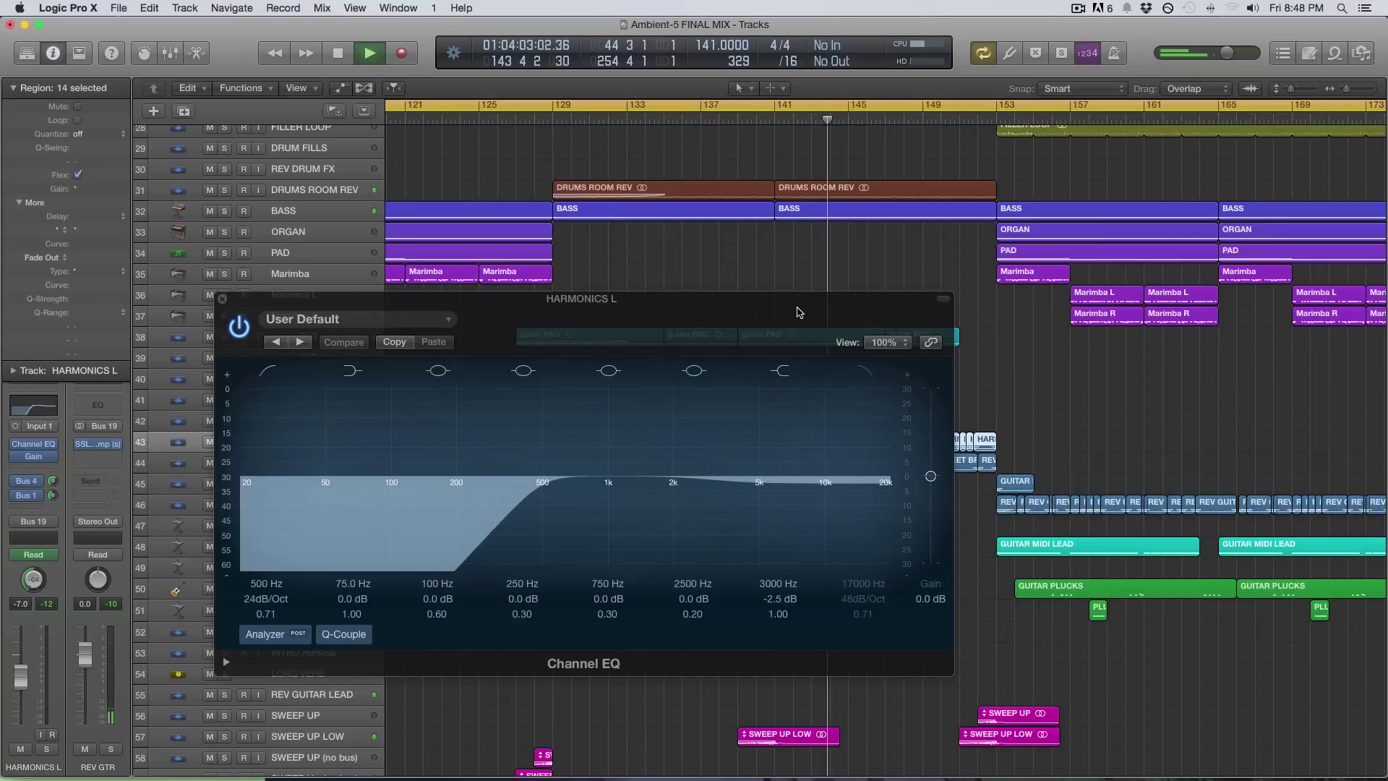
drag(804, 297, 852, 479)
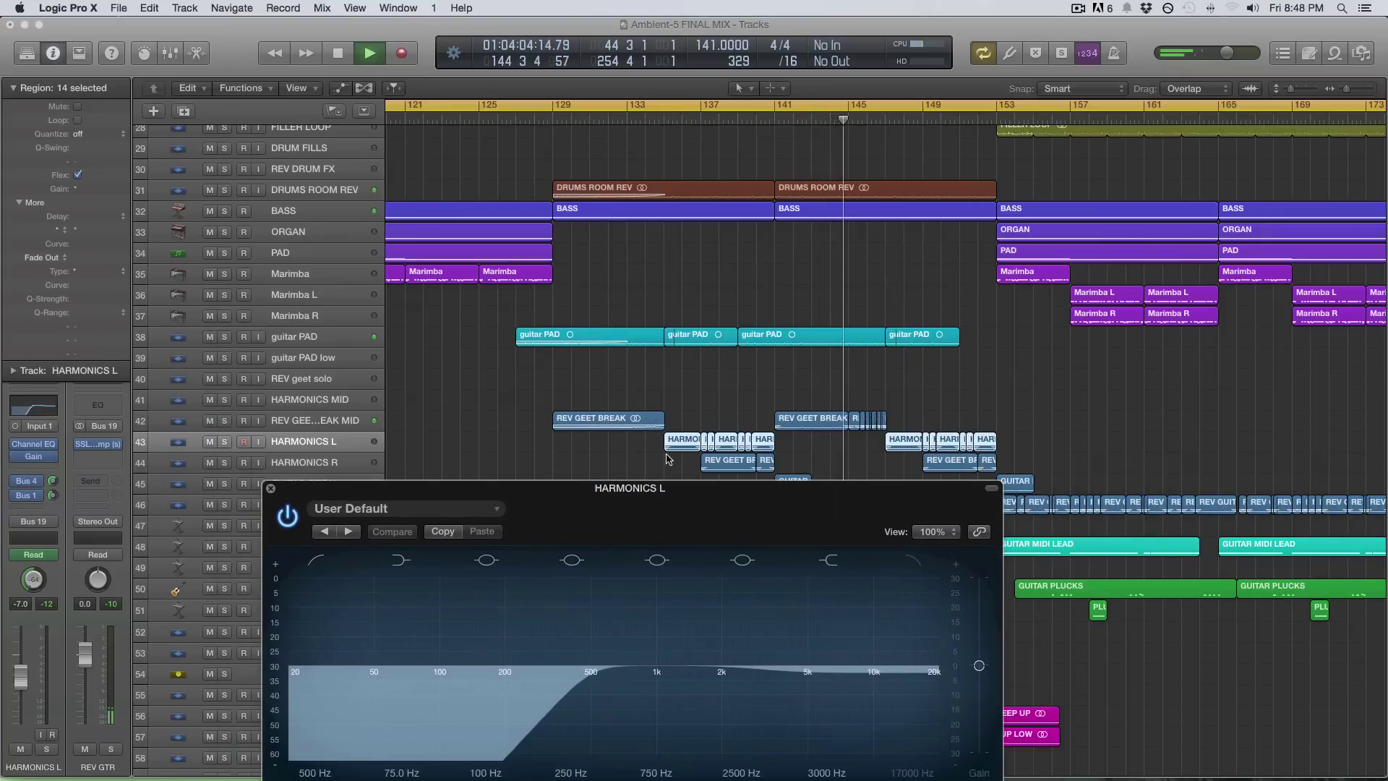
click(271, 489)
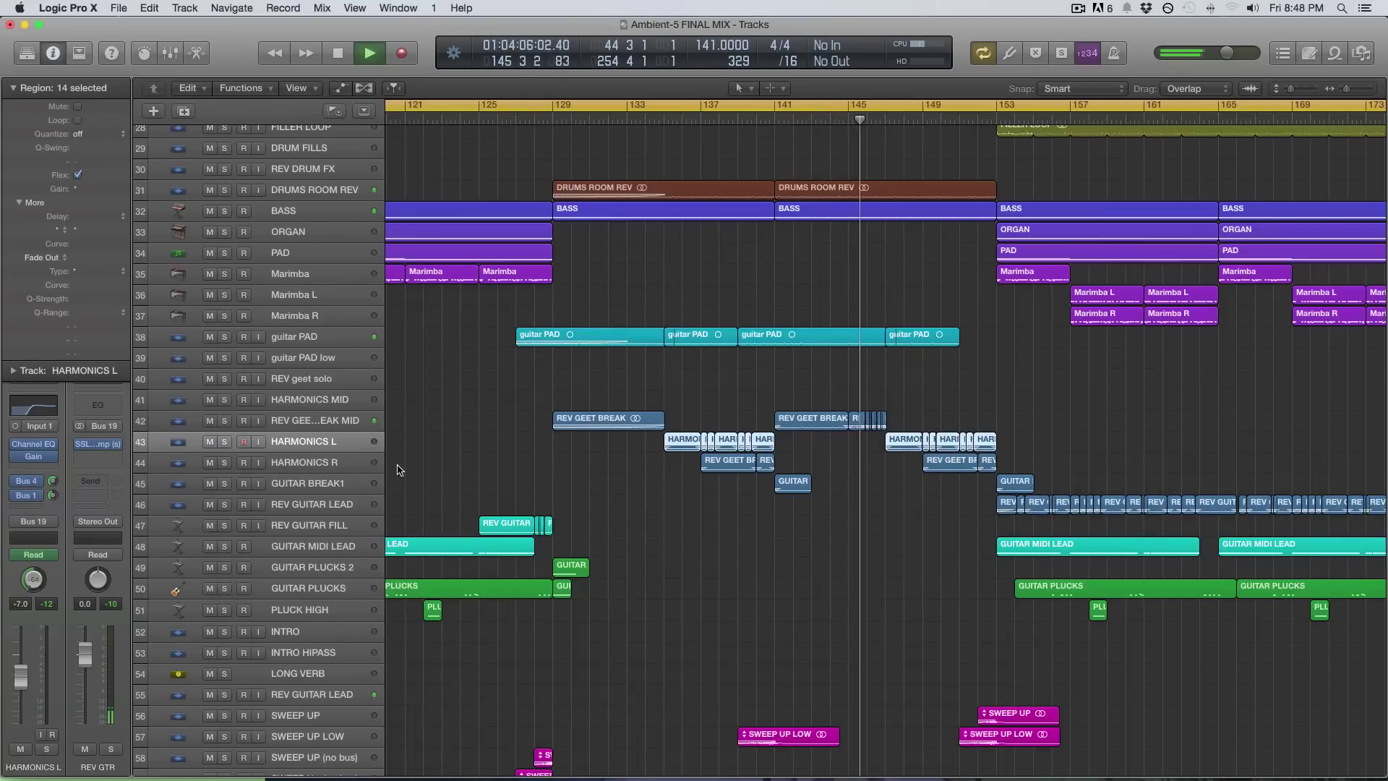
Reopen the Channel EQ on HARMONICS L, check its 750 Hz band and the 3000 Hz shelf at -2.5 dB, and close it
click(41, 444)
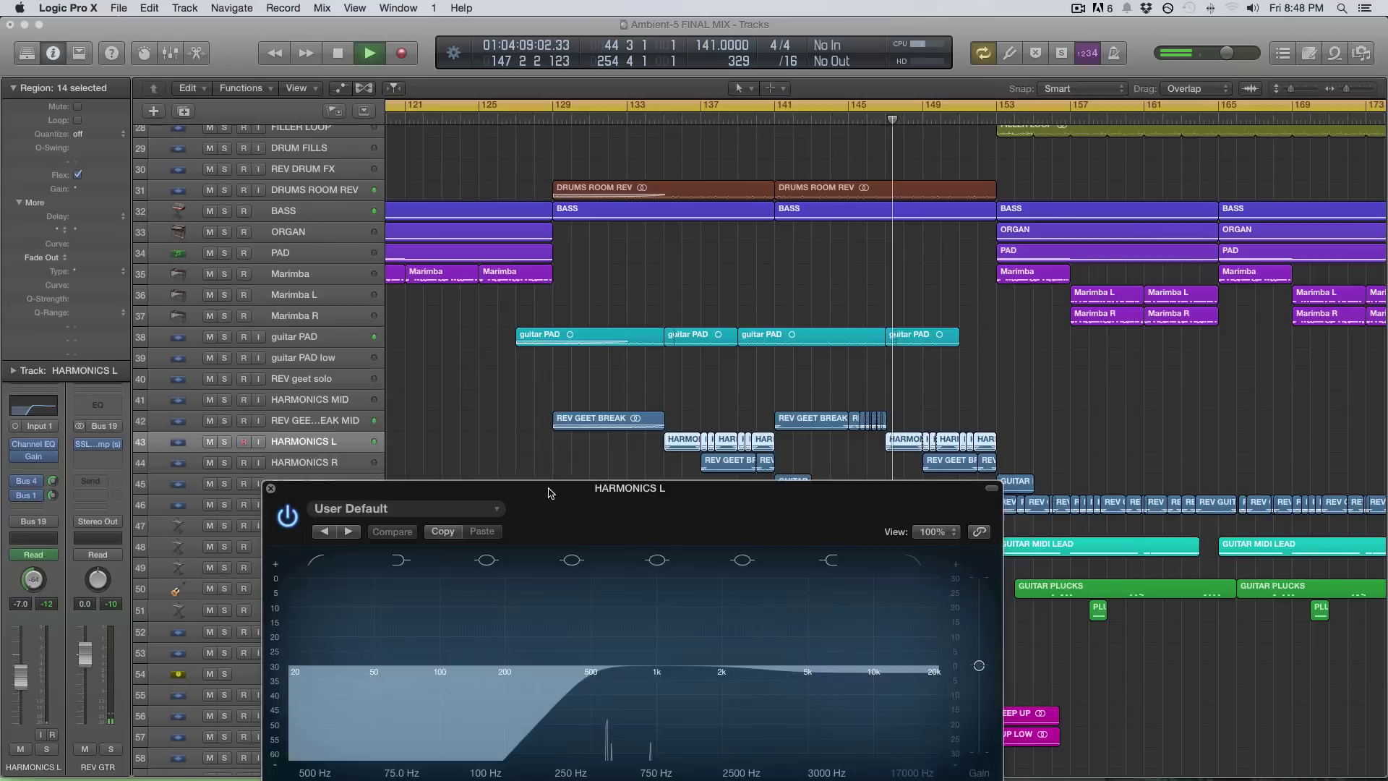
drag(550, 493, 580, 307)
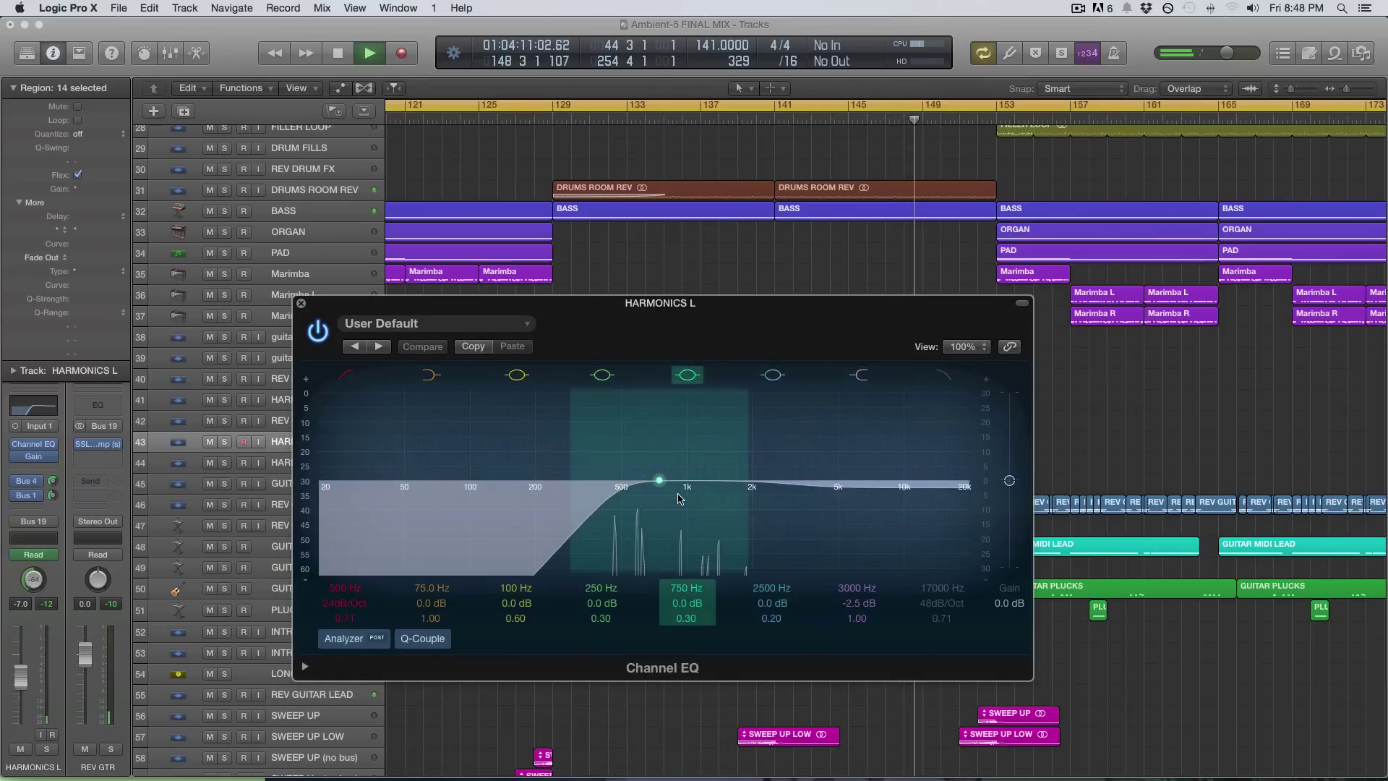
drag(698, 610, 699, 610)
drag(716, 306, 775, 306)
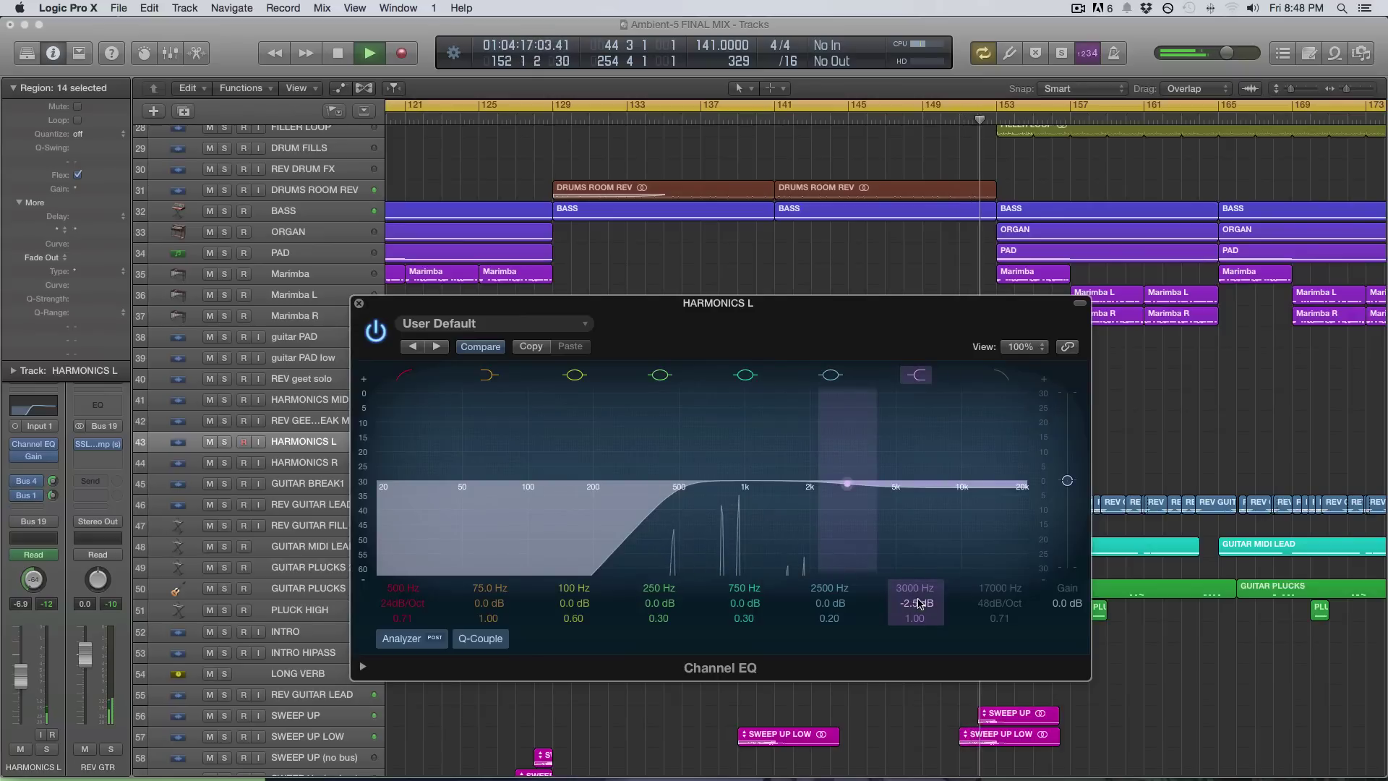
alt+click(919, 604)
drag(928, 605, 927, 609)
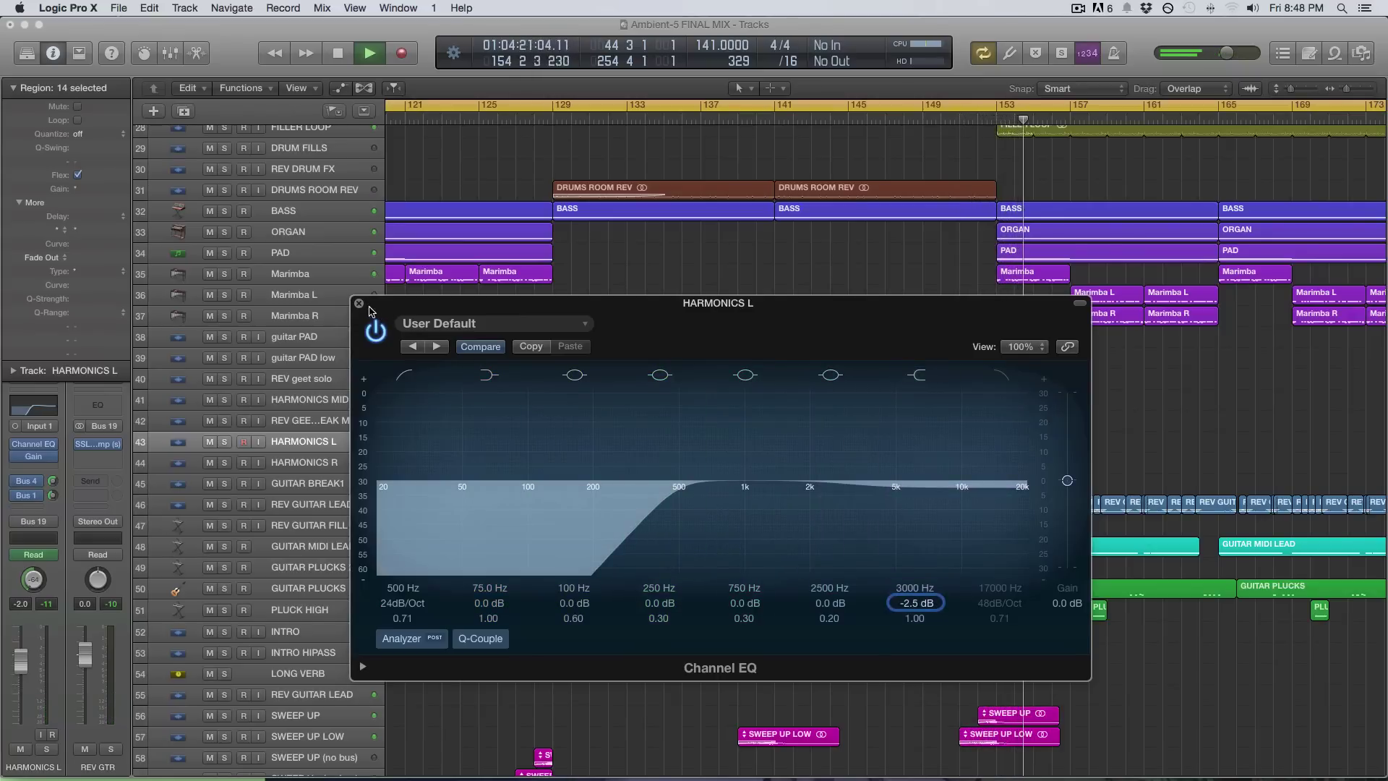
click(359, 303)
Clear the region selection, enlarge the tracks and show automation to examine the volume curves and regions around bar 153
scroll(868, 397, right, 10)
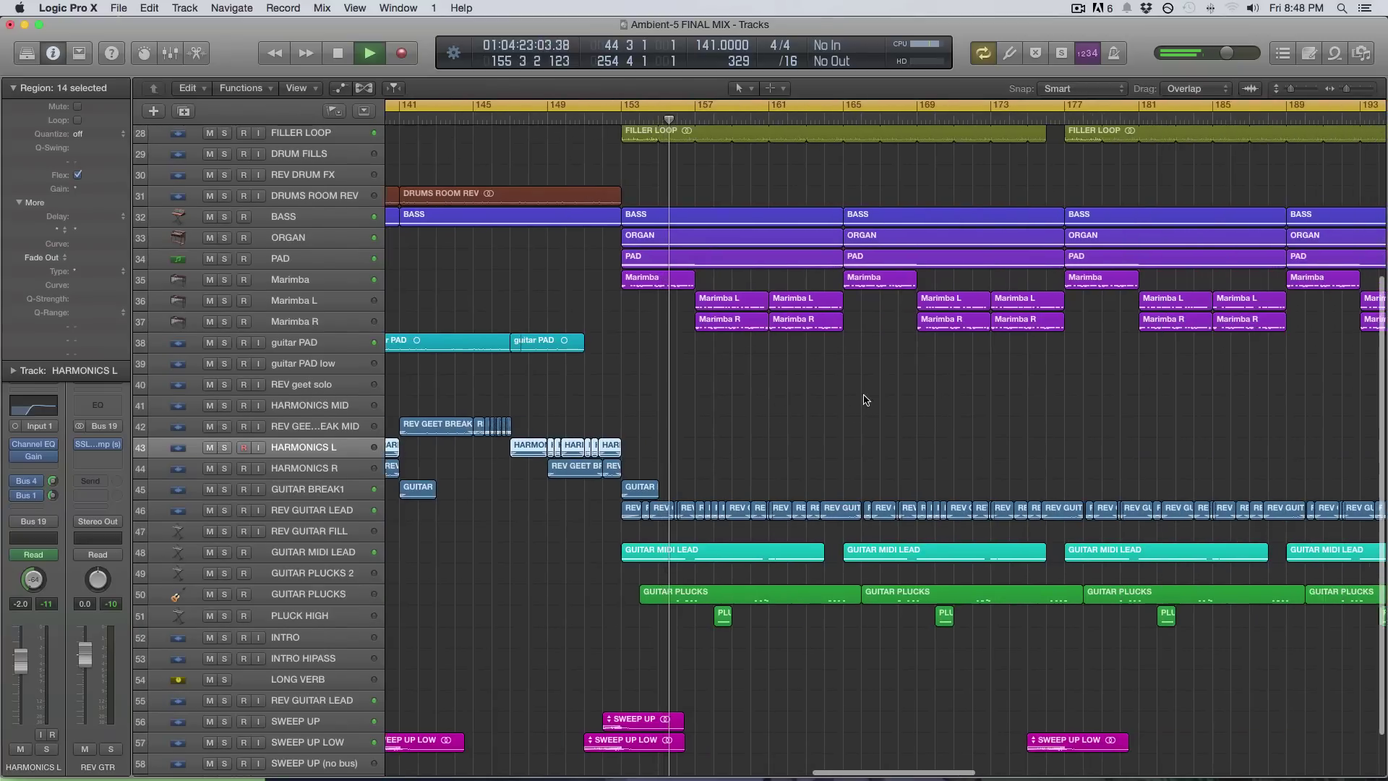
scroll(839, 397, left, 3)
click(762, 406)
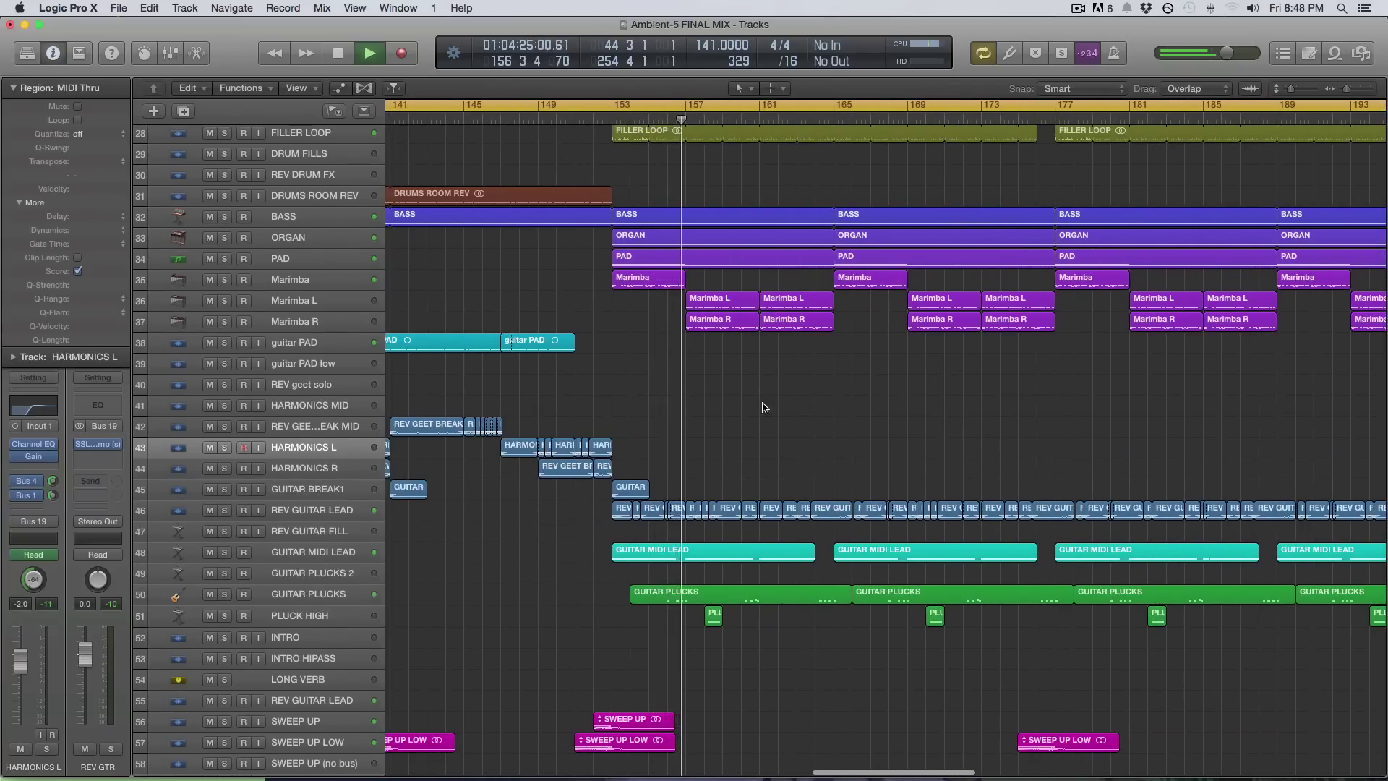
key(cmd+Down)
key(a)
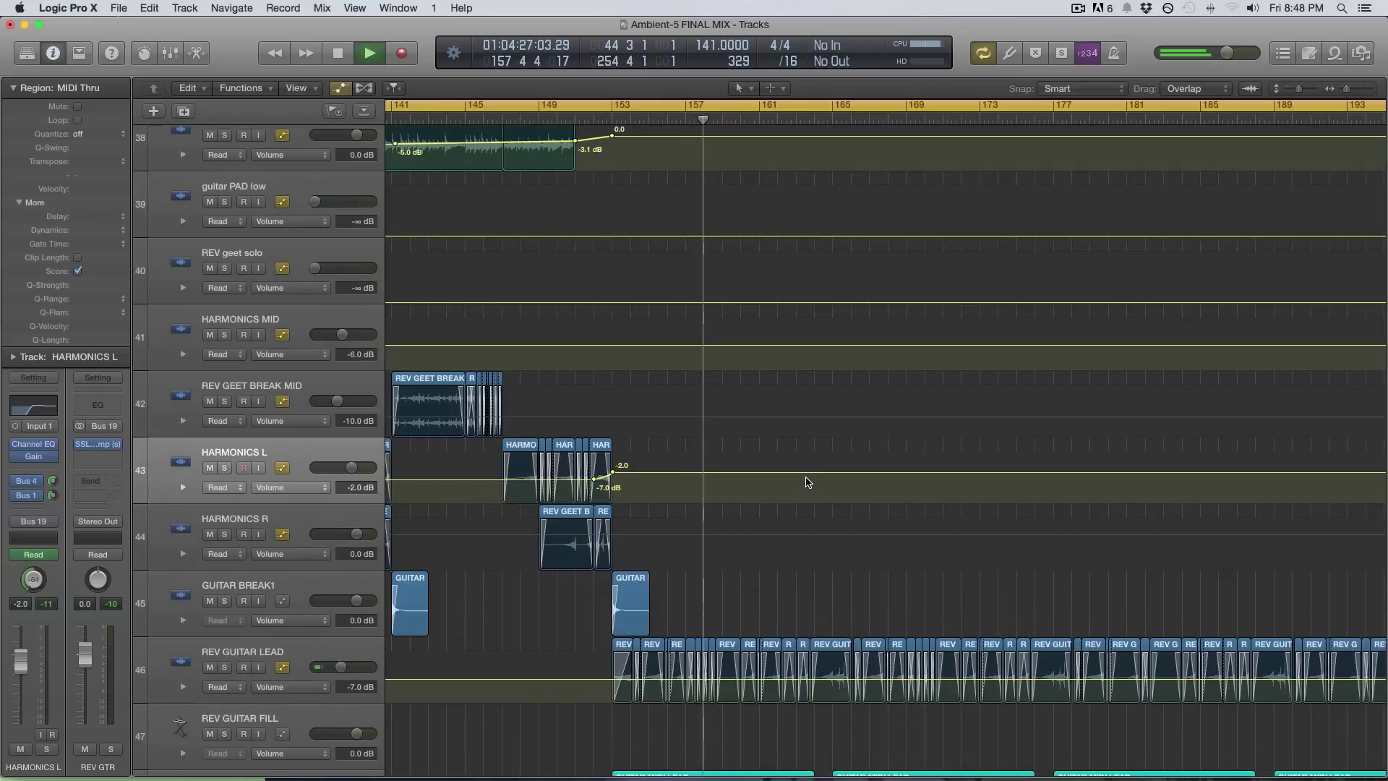
scroll(810, 484, down, 5)
scroll(804, 482, up, 15)
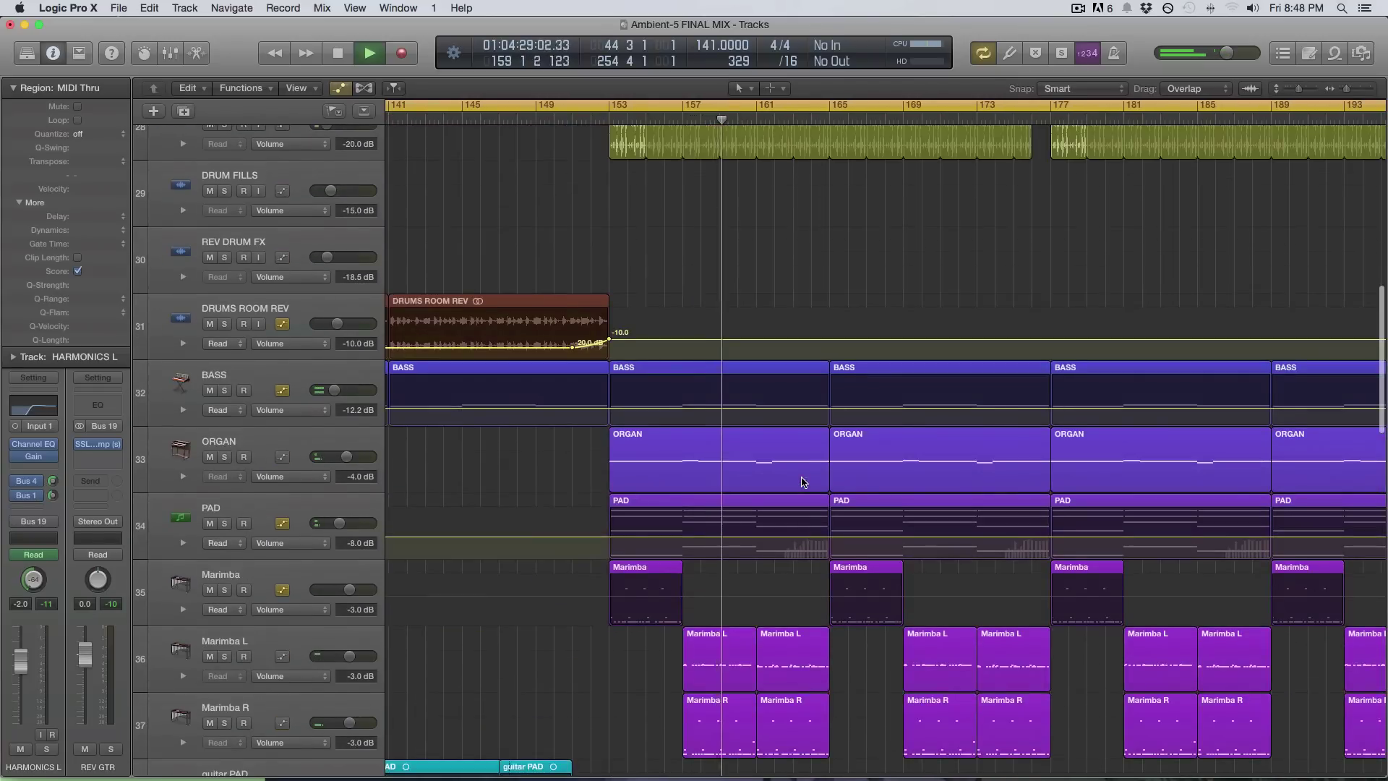
scroll(804, 483, down, 11)
scroll(810, 650, down, 1)
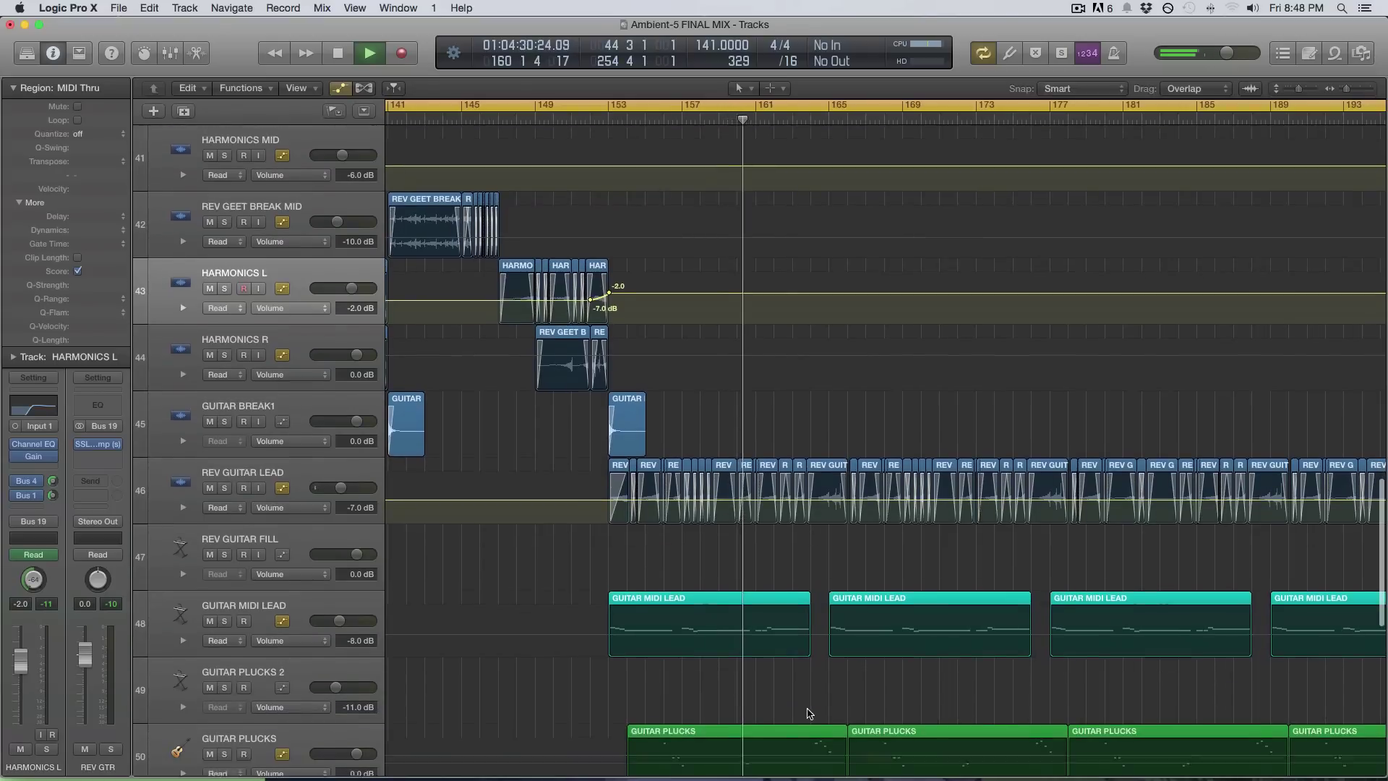
Open the GUITAR MIDI LEAD region at bar 153 in the Piano Roll, examine its notes, and close the editor
click(786, 596)
double_click(786, 595)
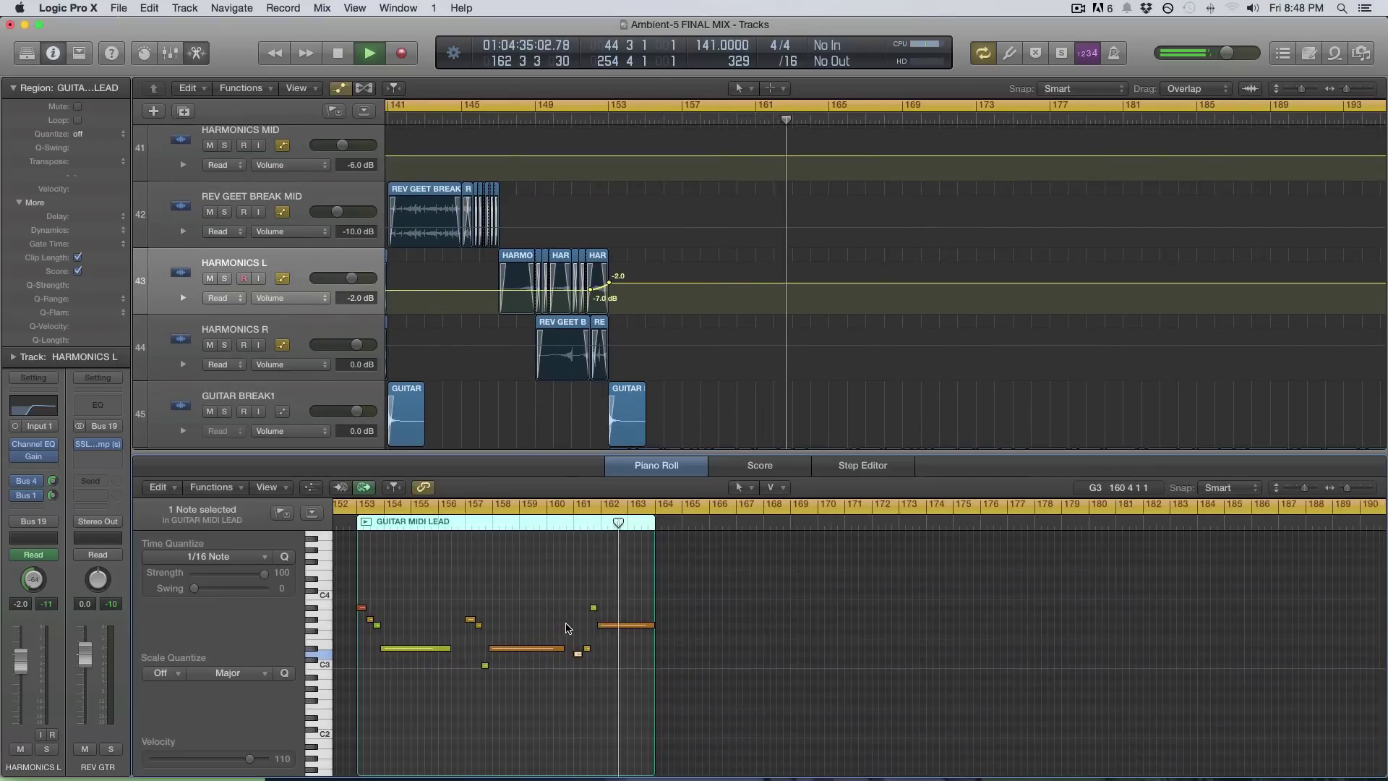
scroll(567, 628, up, 5)
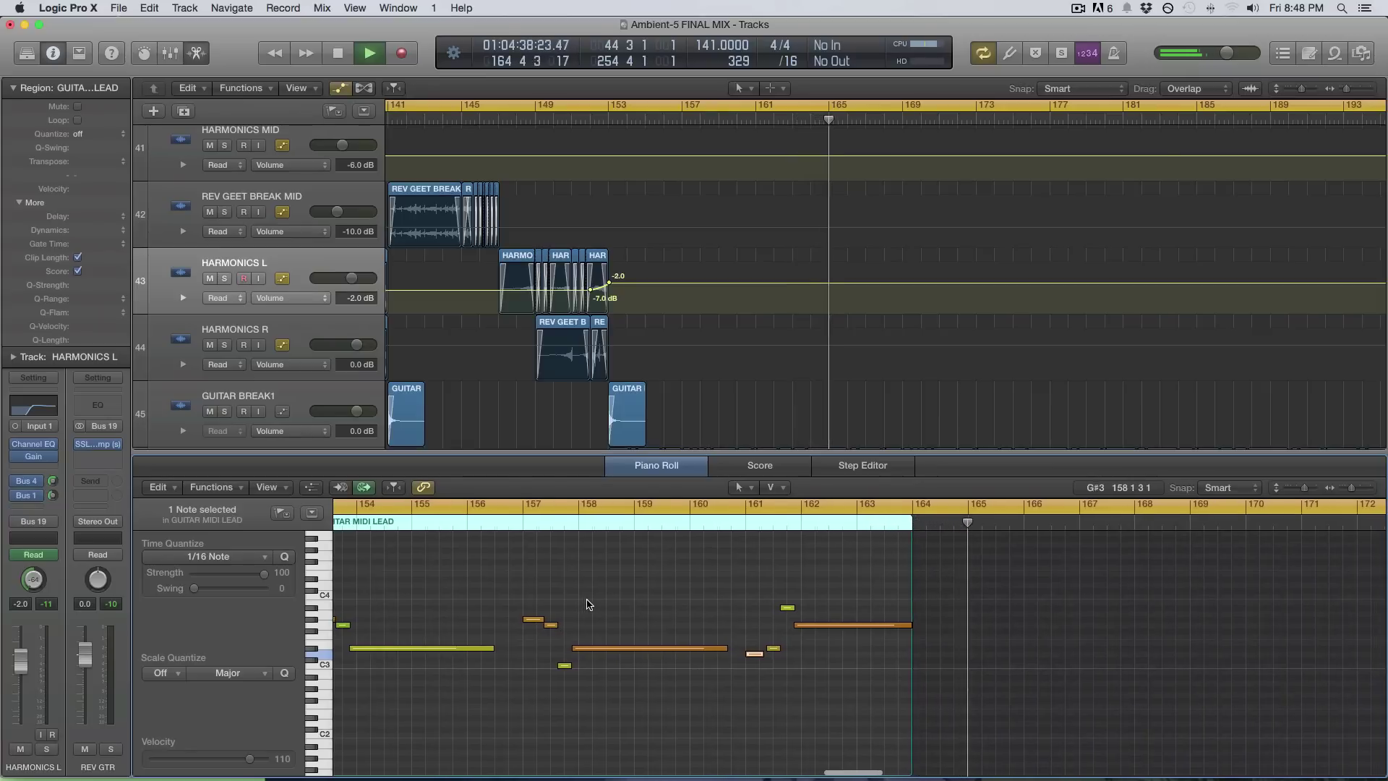
scroll(587, 604, up, 2)
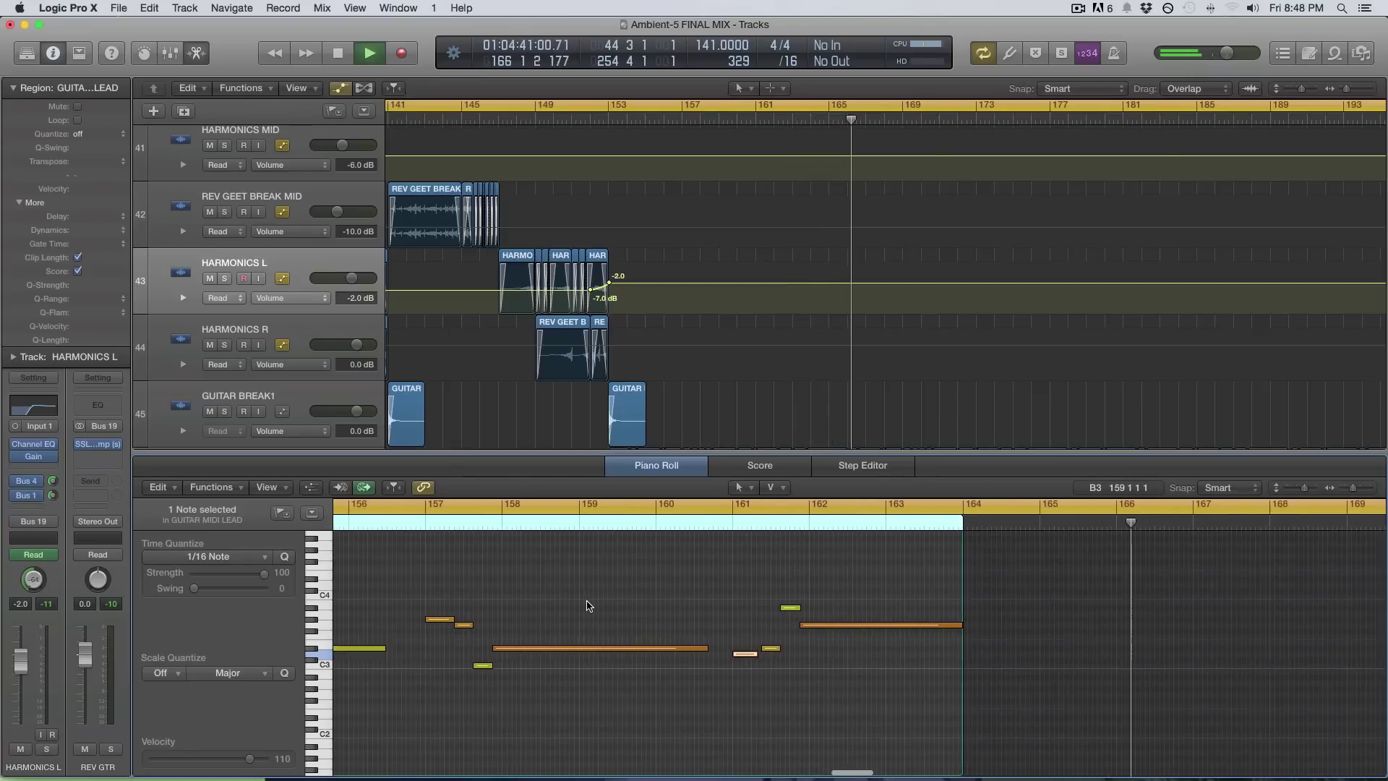
scroll(587, 605, up, 4)
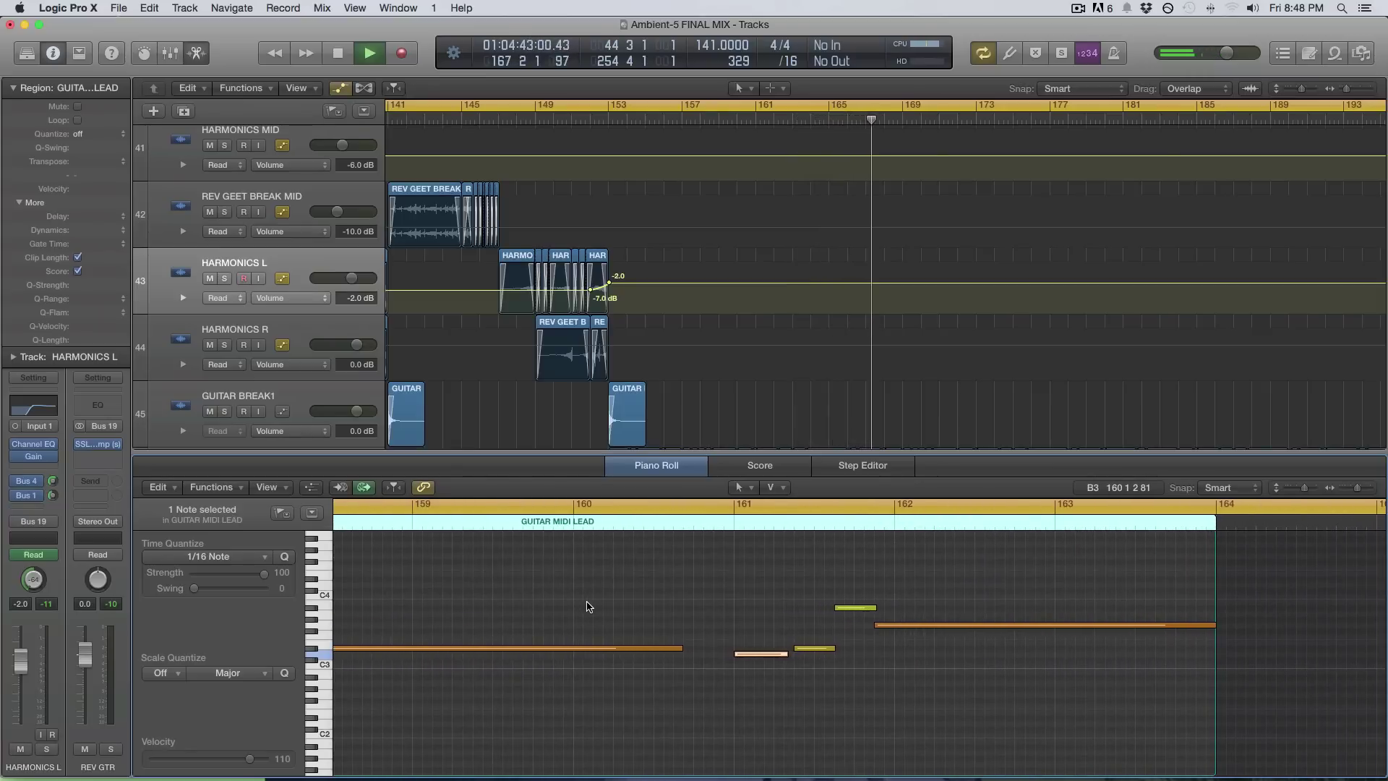
key(p)
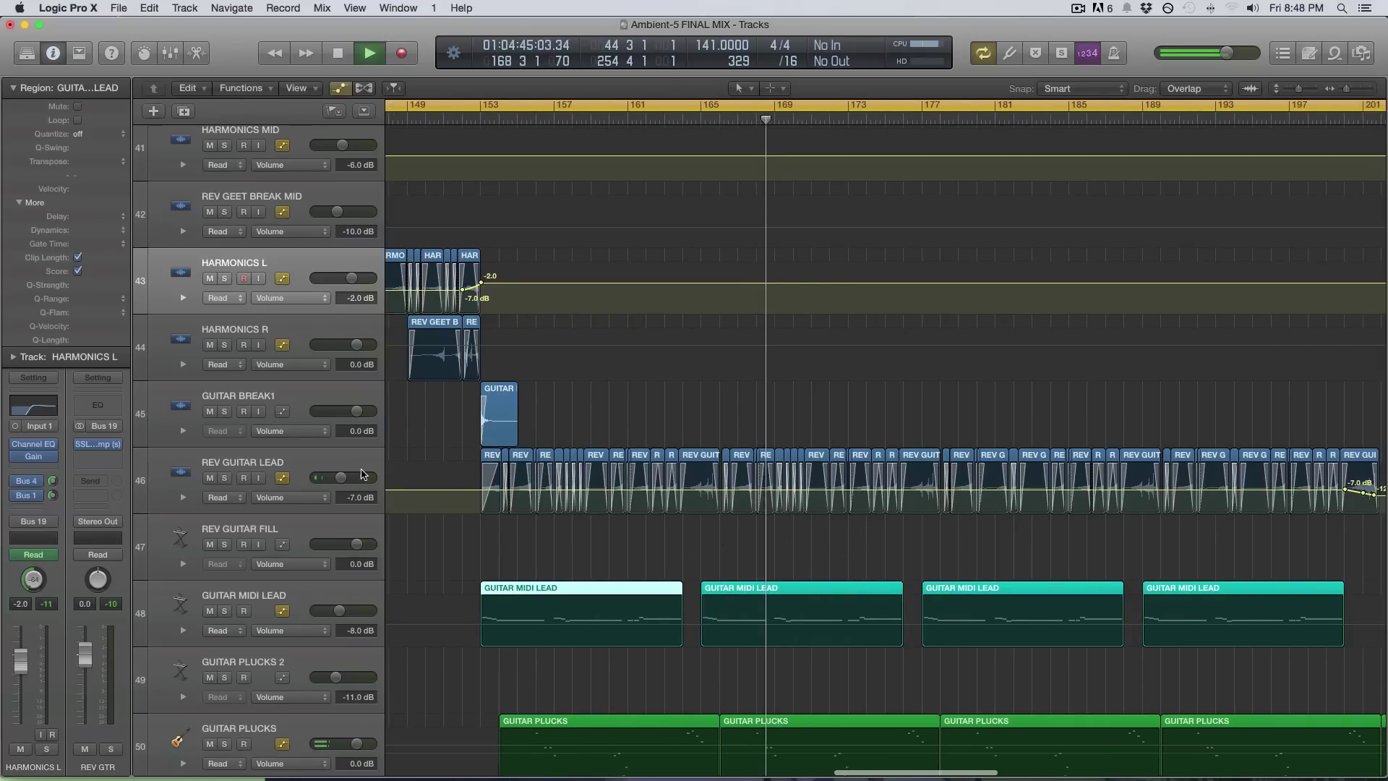
Inspect the ValhallaRoom reverb on the Bus 1 send of GUITAR MIDI LEAD, close it, and return to compact tracks without automation
click(364, 475)
key(Down)
key(Down)
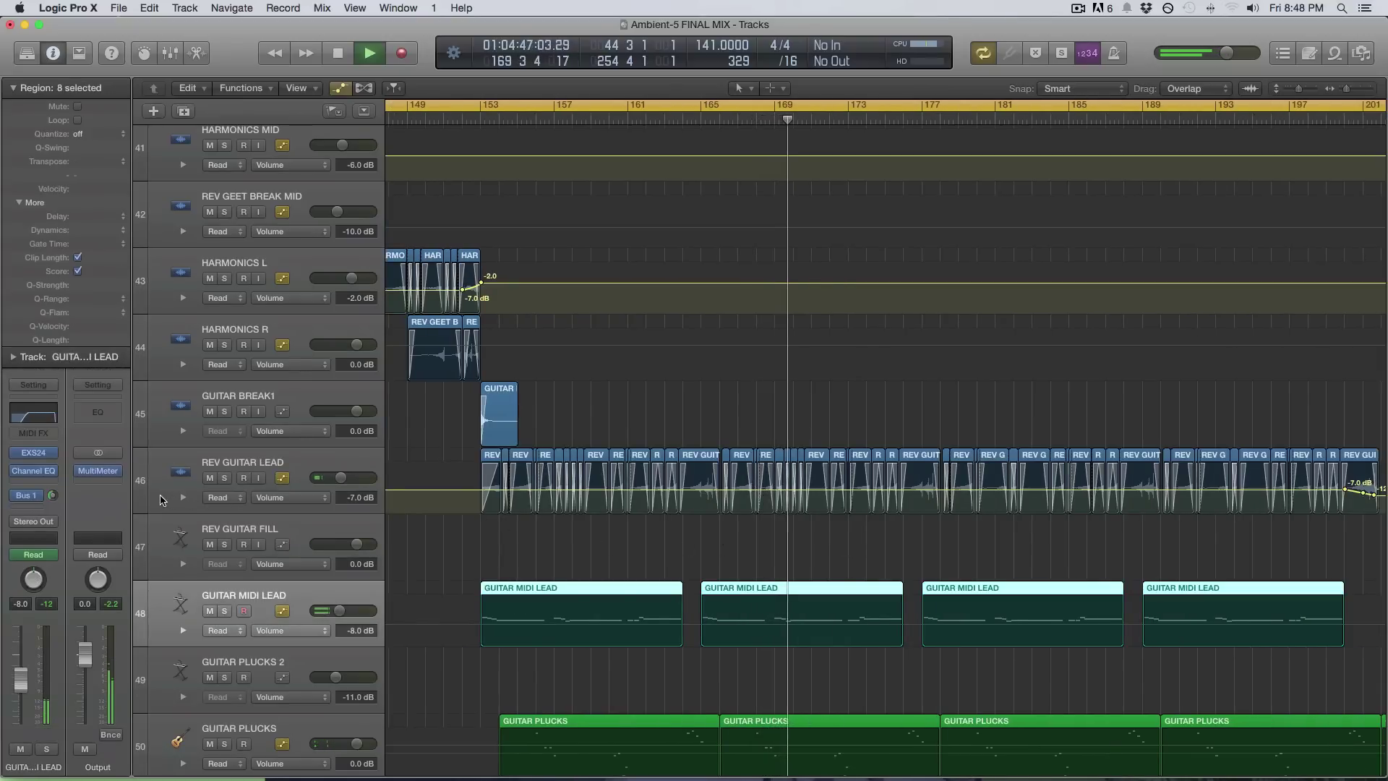
click(28, 496)
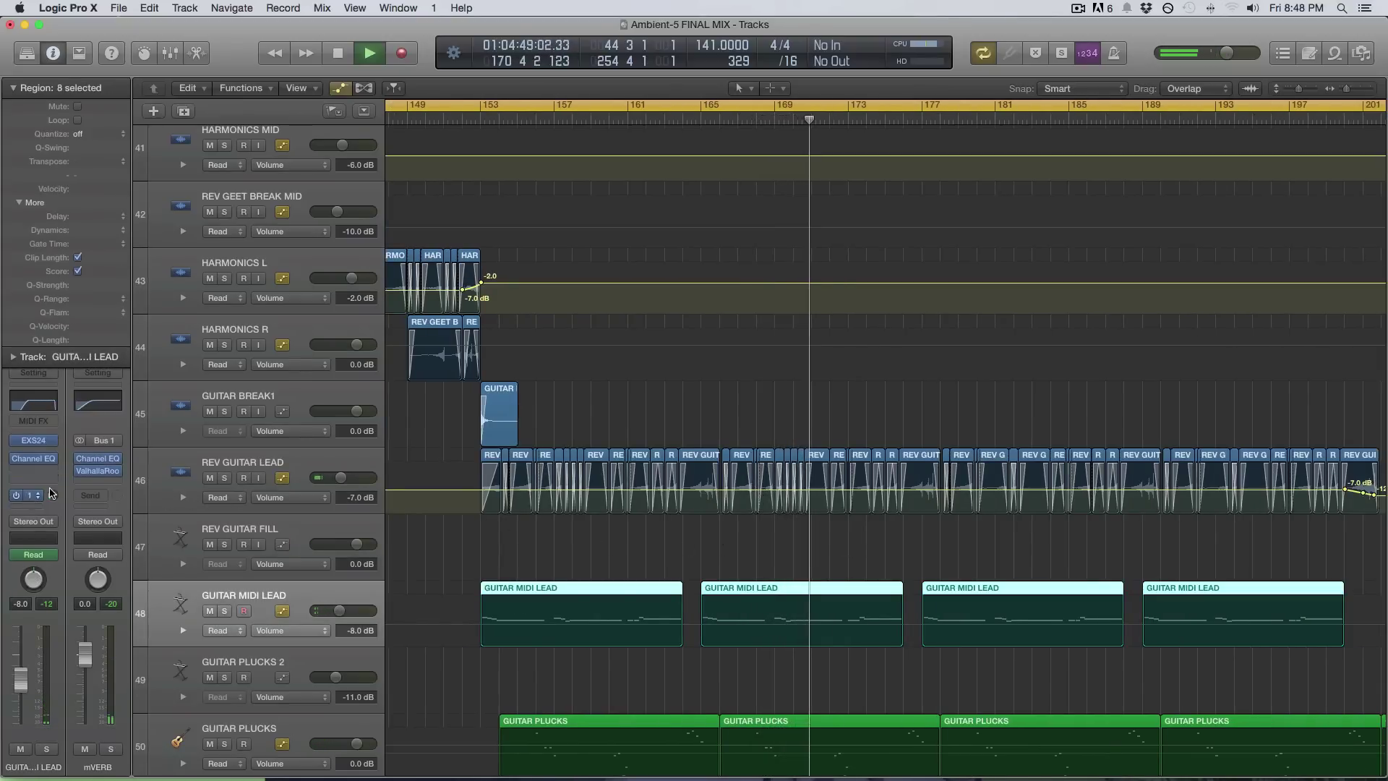
click(97, 471)
drag(277, 18, 963, 265)
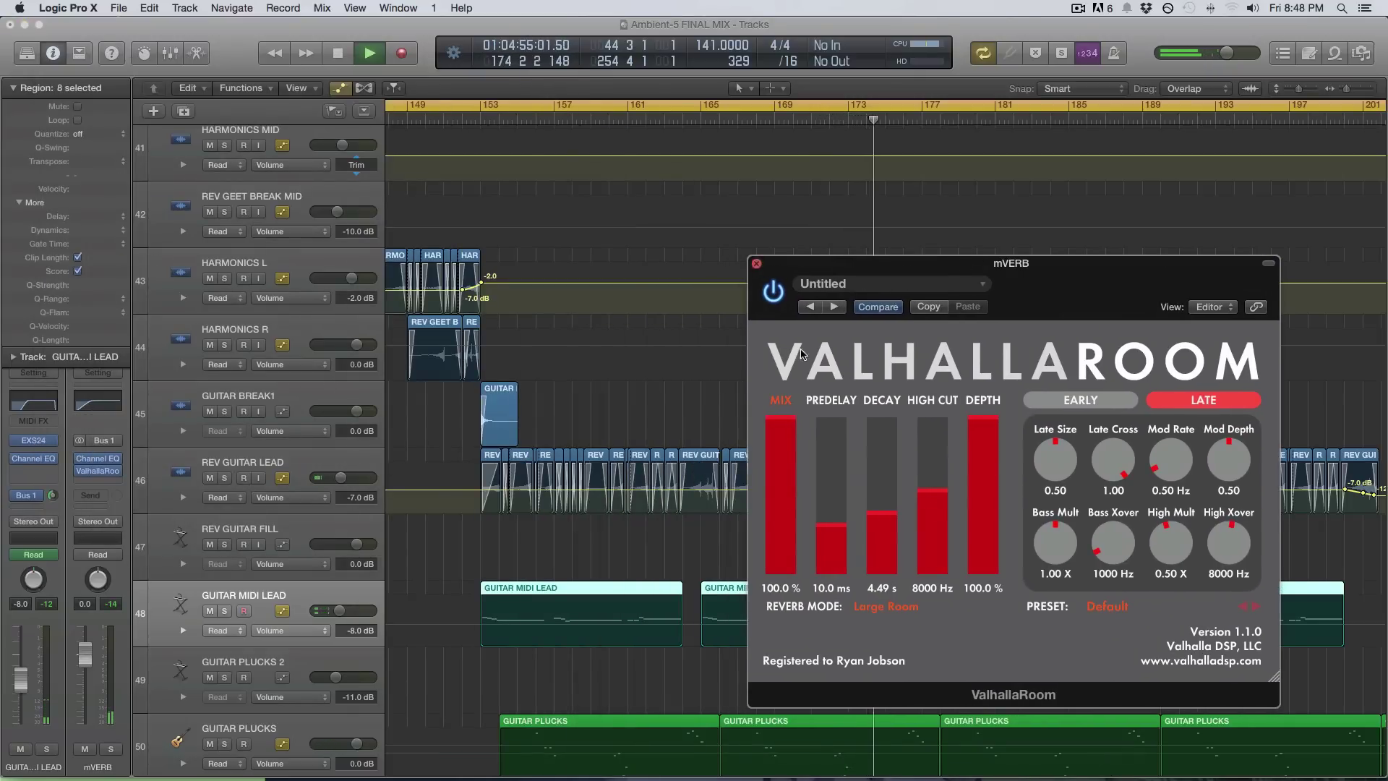
key(super+w)
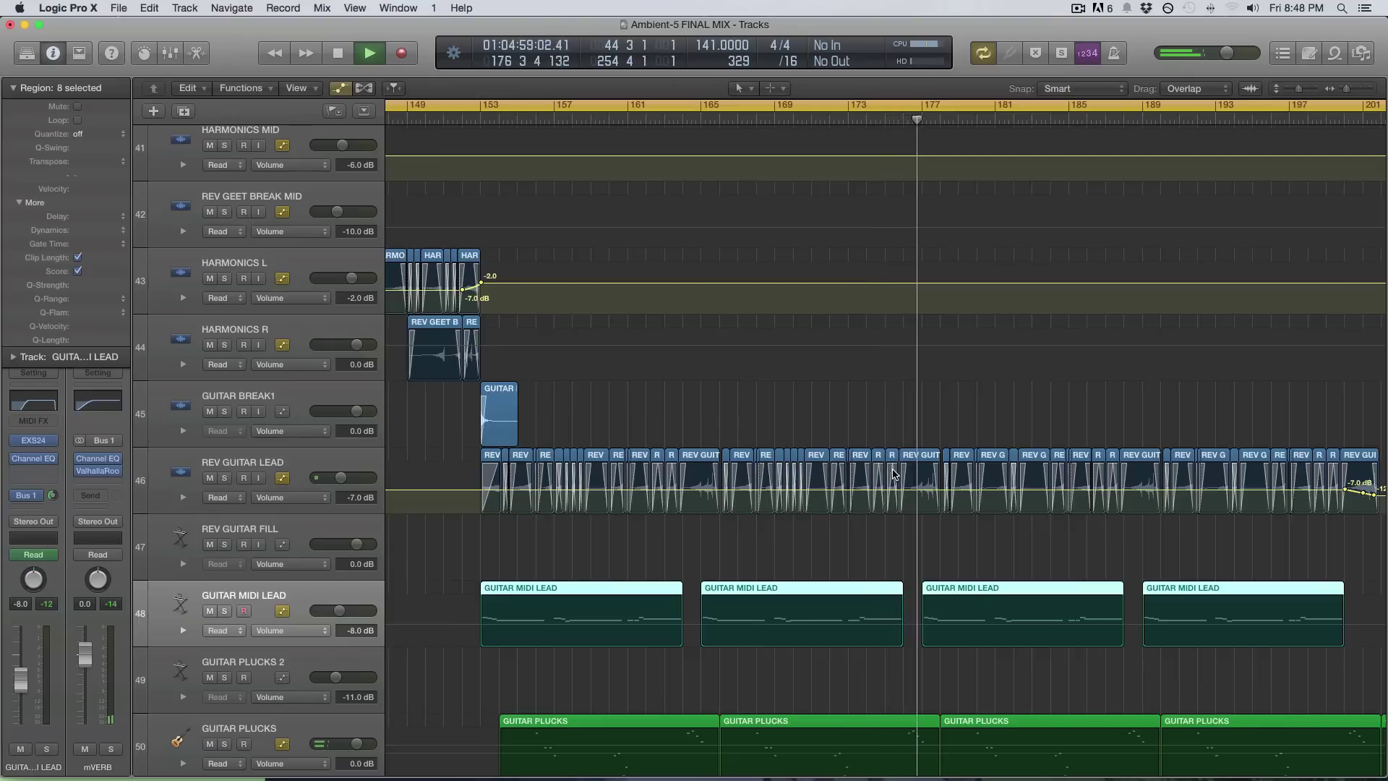
key(super+Up)
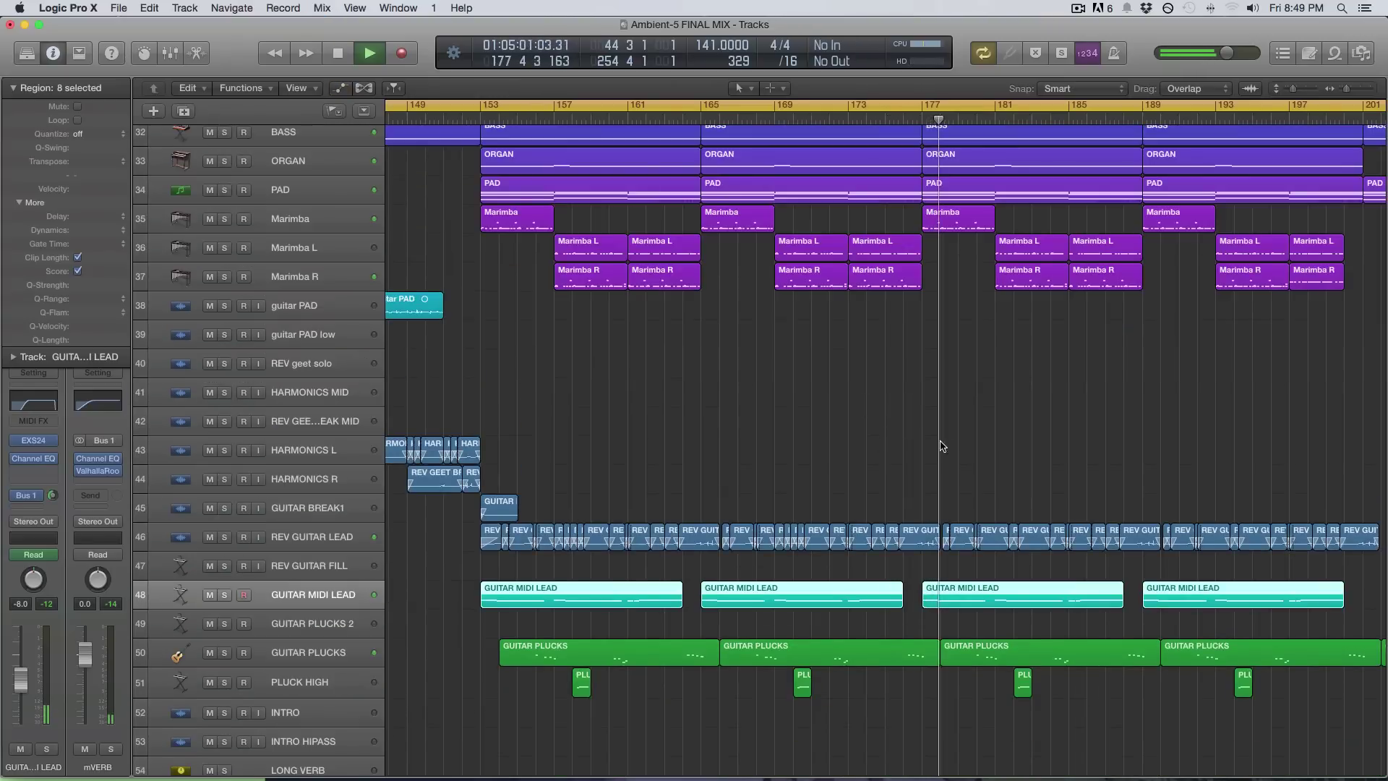
scroll(897, 432, up, 2)
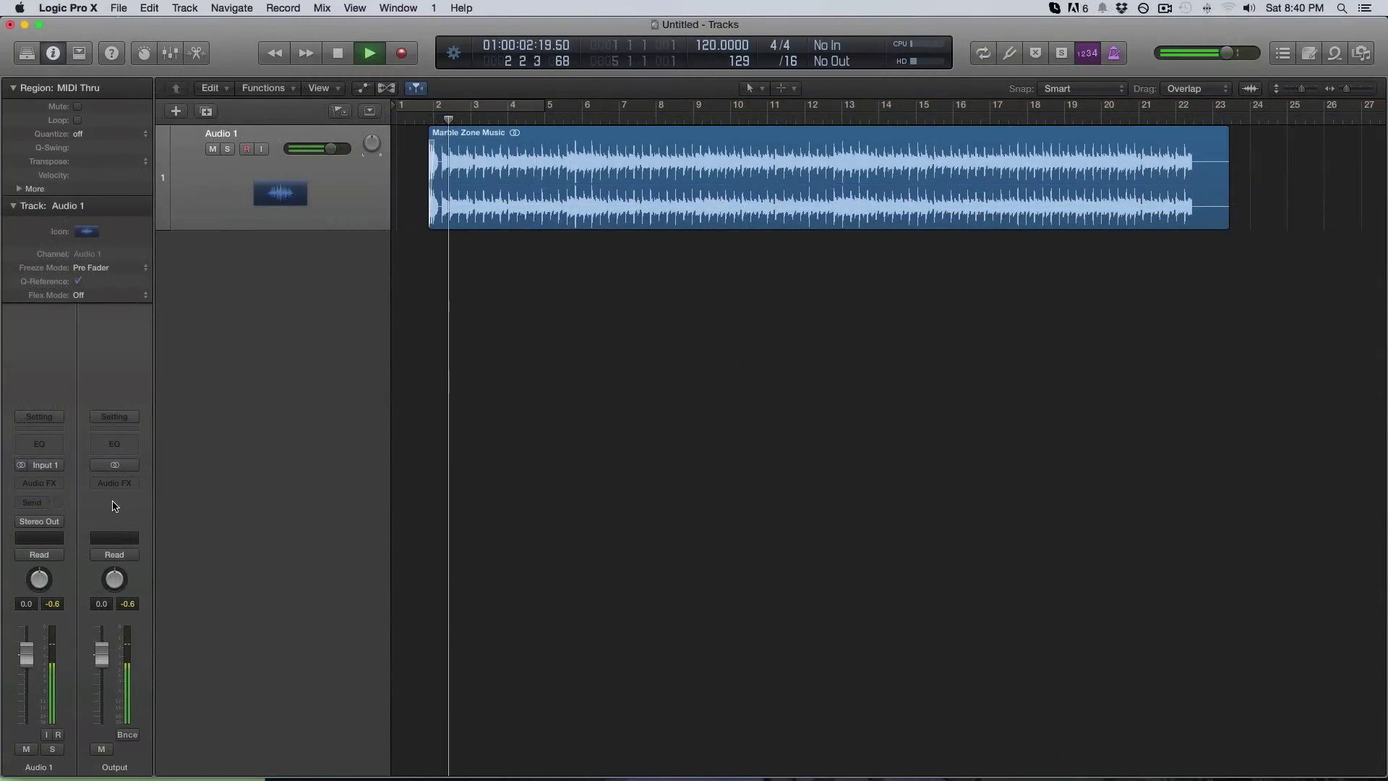
Insert the BPM Counter on Audio 1, measure the tempo of Marble Zone Music during playback, and stop
click(39, 483)
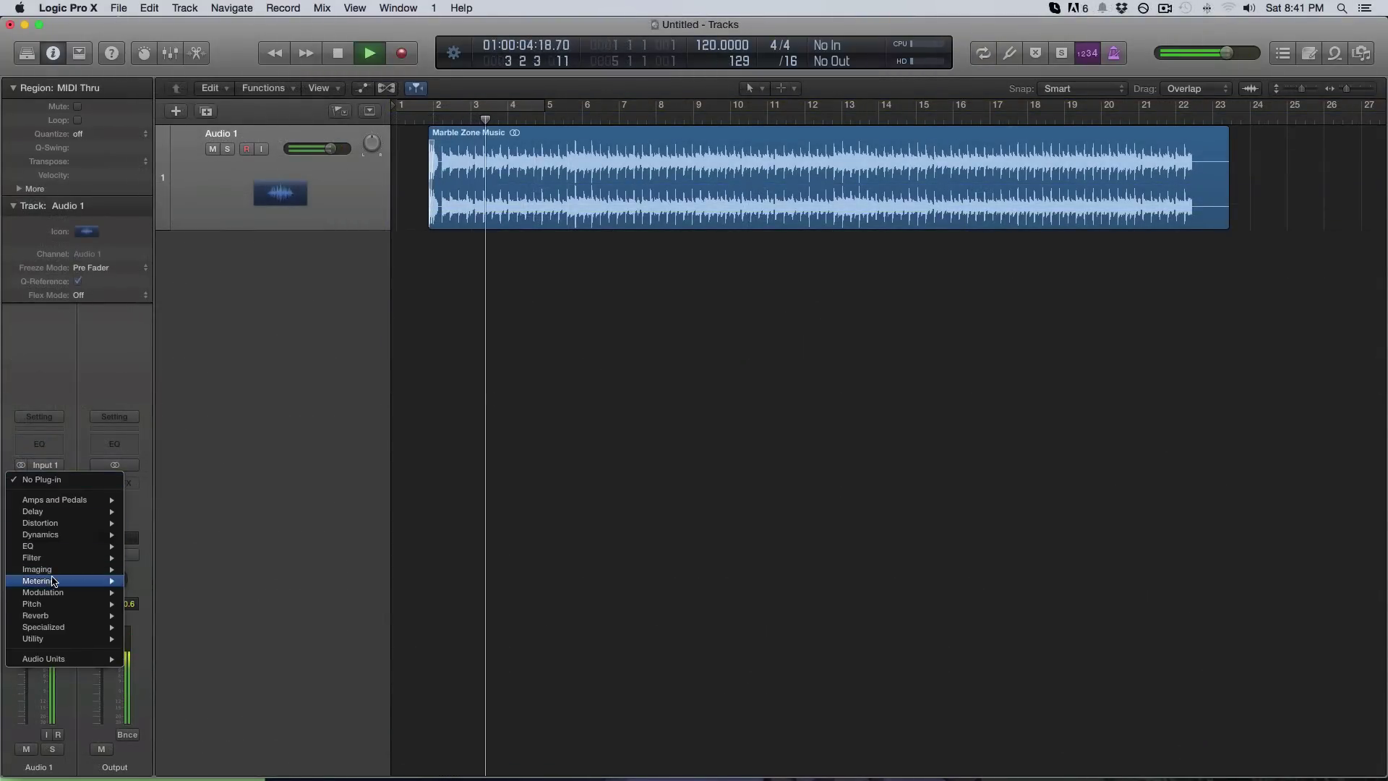
mouse_move(52, 580)
click(253, 580)
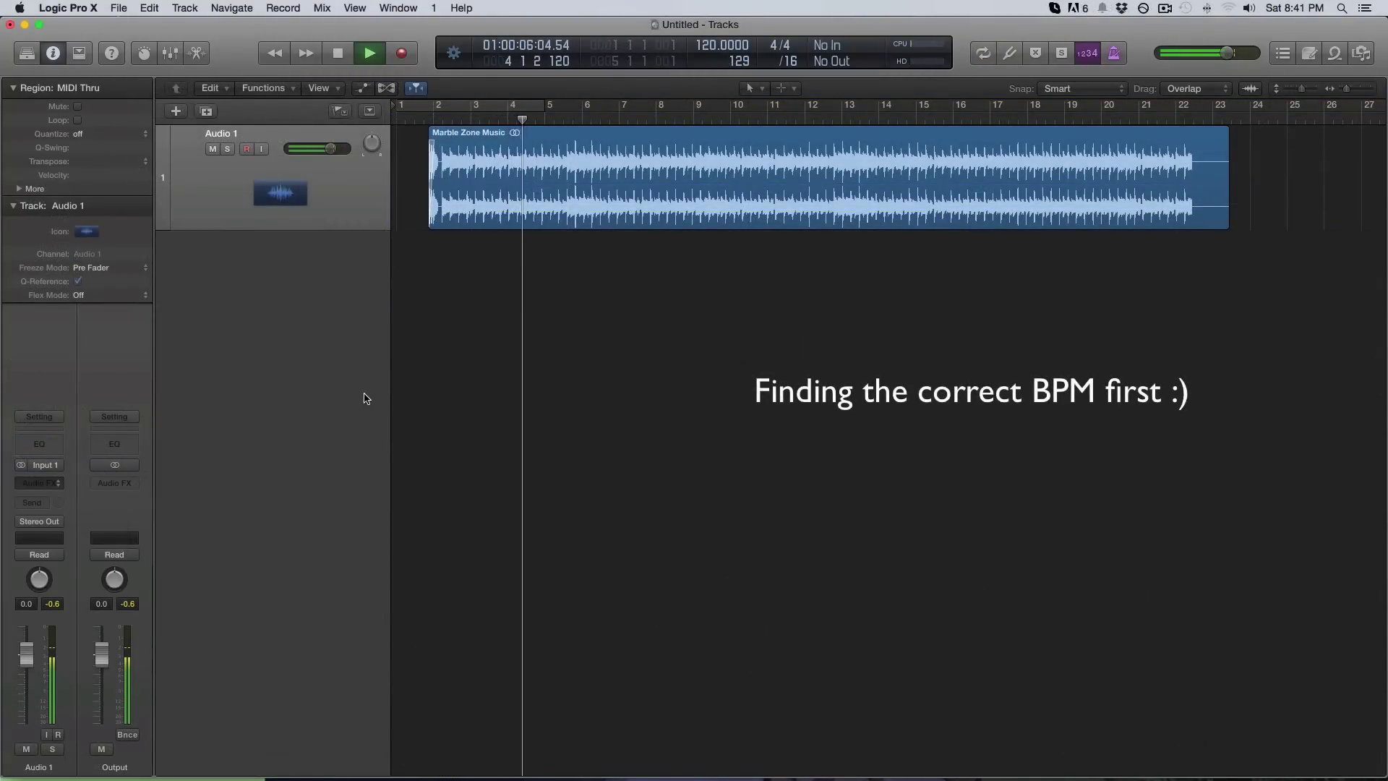
drag(173, 63, 563, 271)
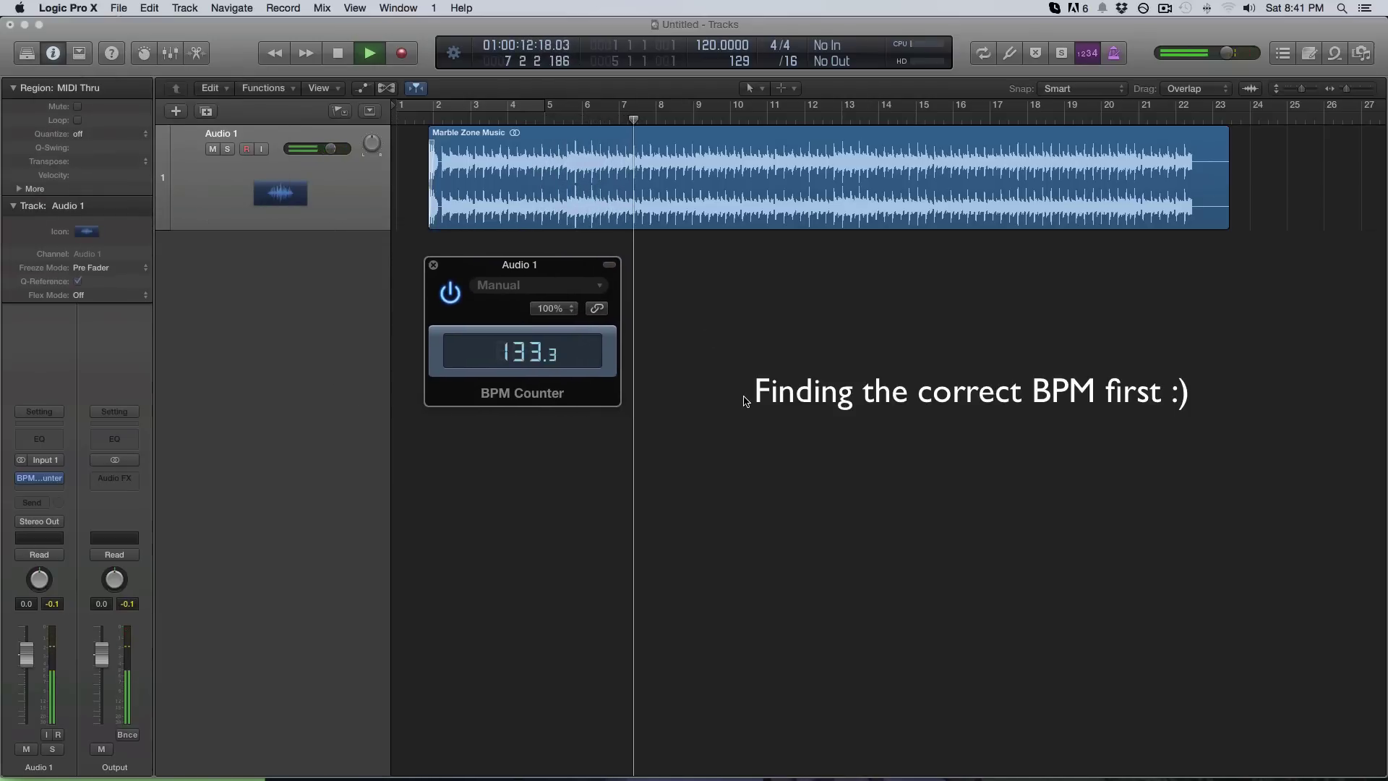
key(space)
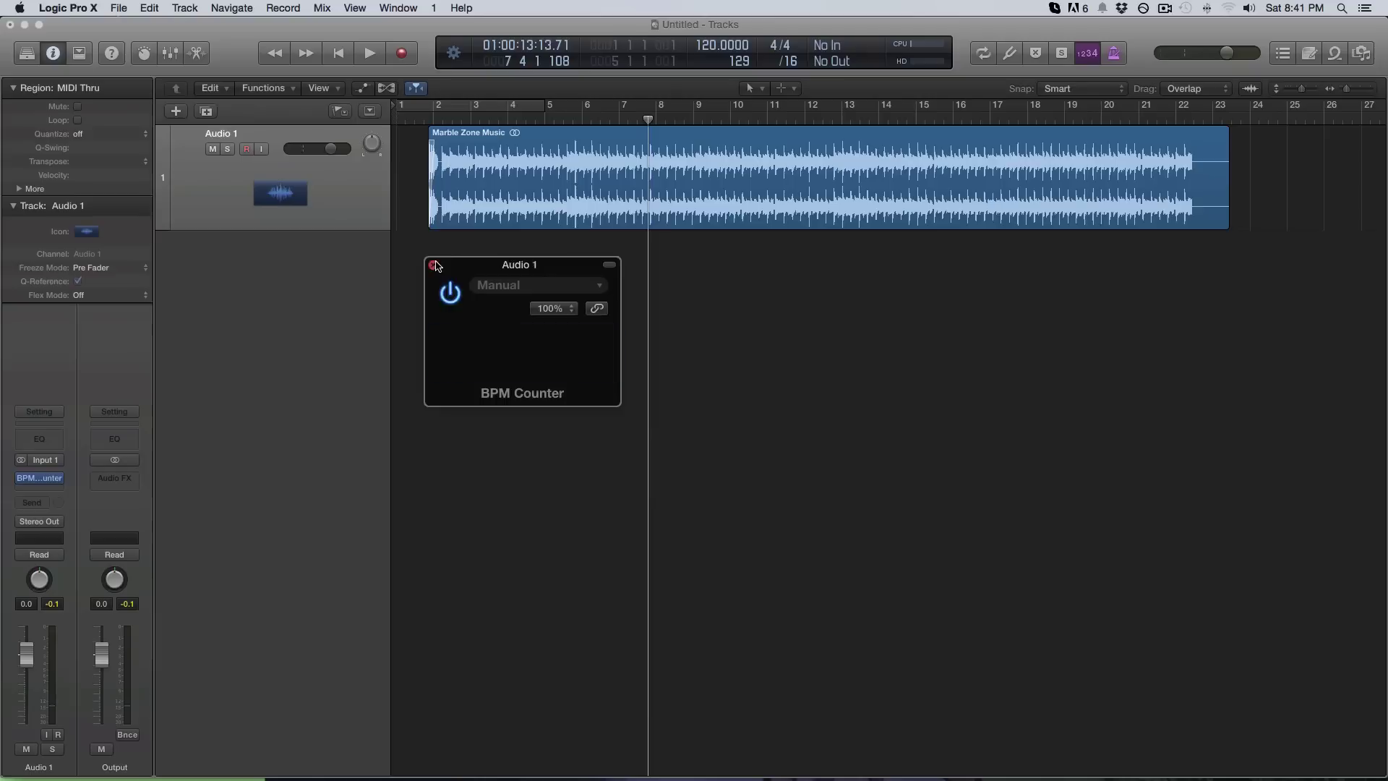
Close the BPM Counter and set the project tempo to 133.3
click(434, 265)
text(133)
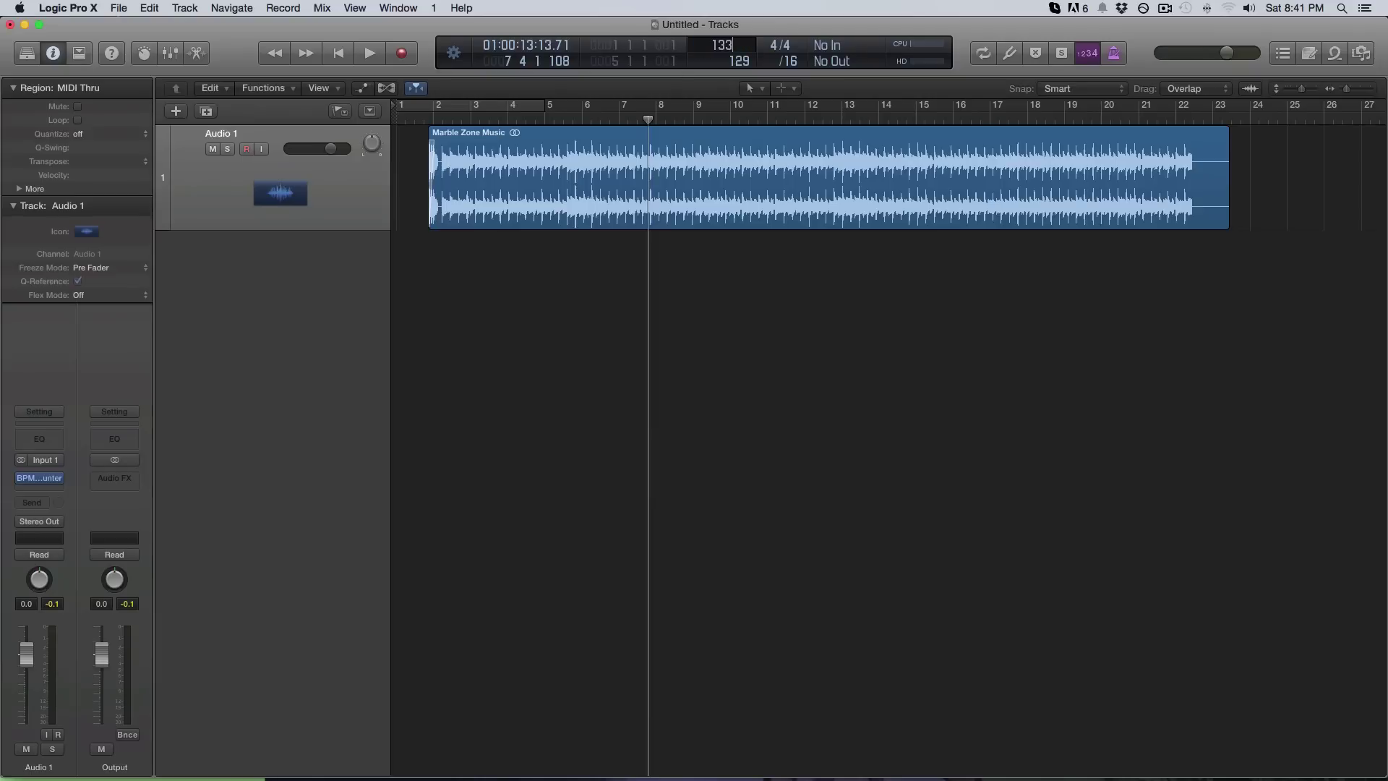
text(.3)
key(Return)
Play Marble Zone Music from near its beginning with the metronome, muting Audio 1 for a few bars and unmuting it to check the tempo
scroll(449, 147, up, 5)
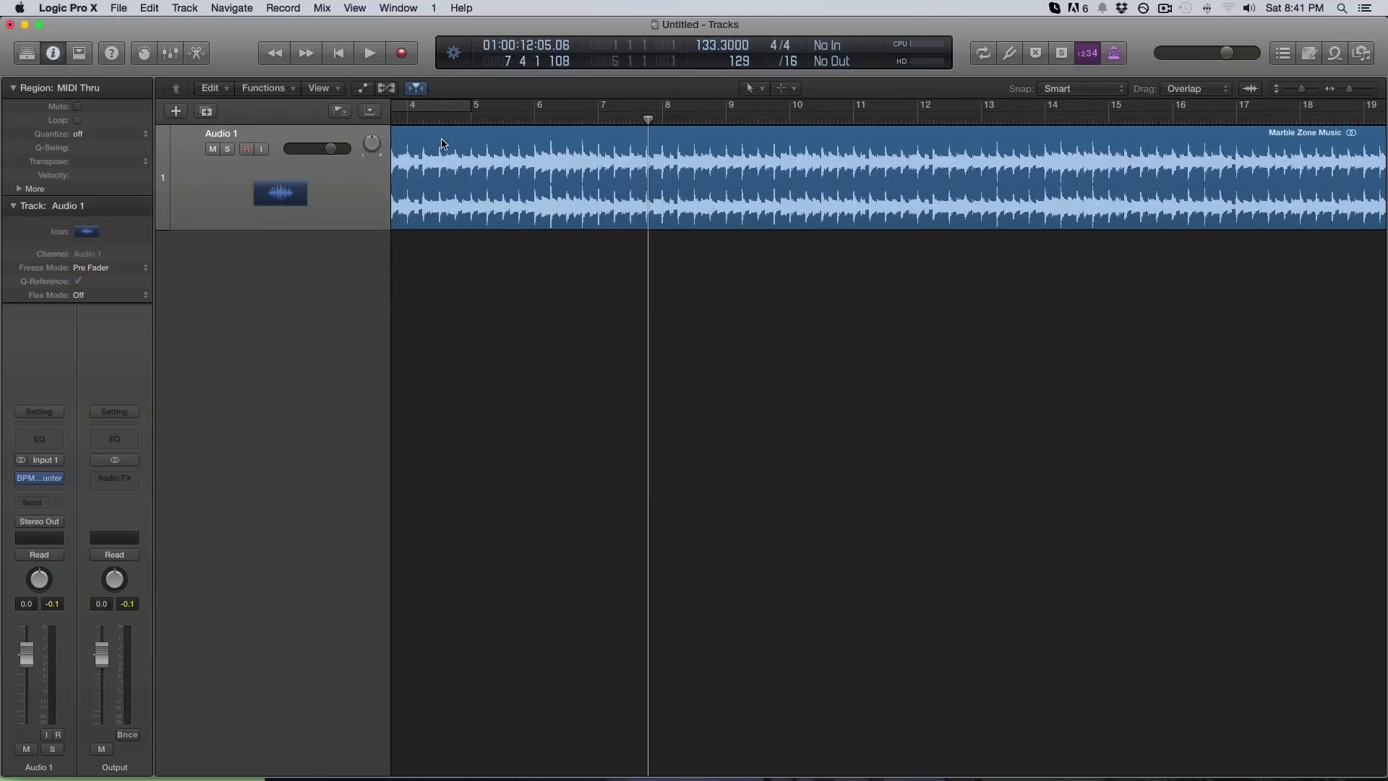
click(444, 120)
key(space)
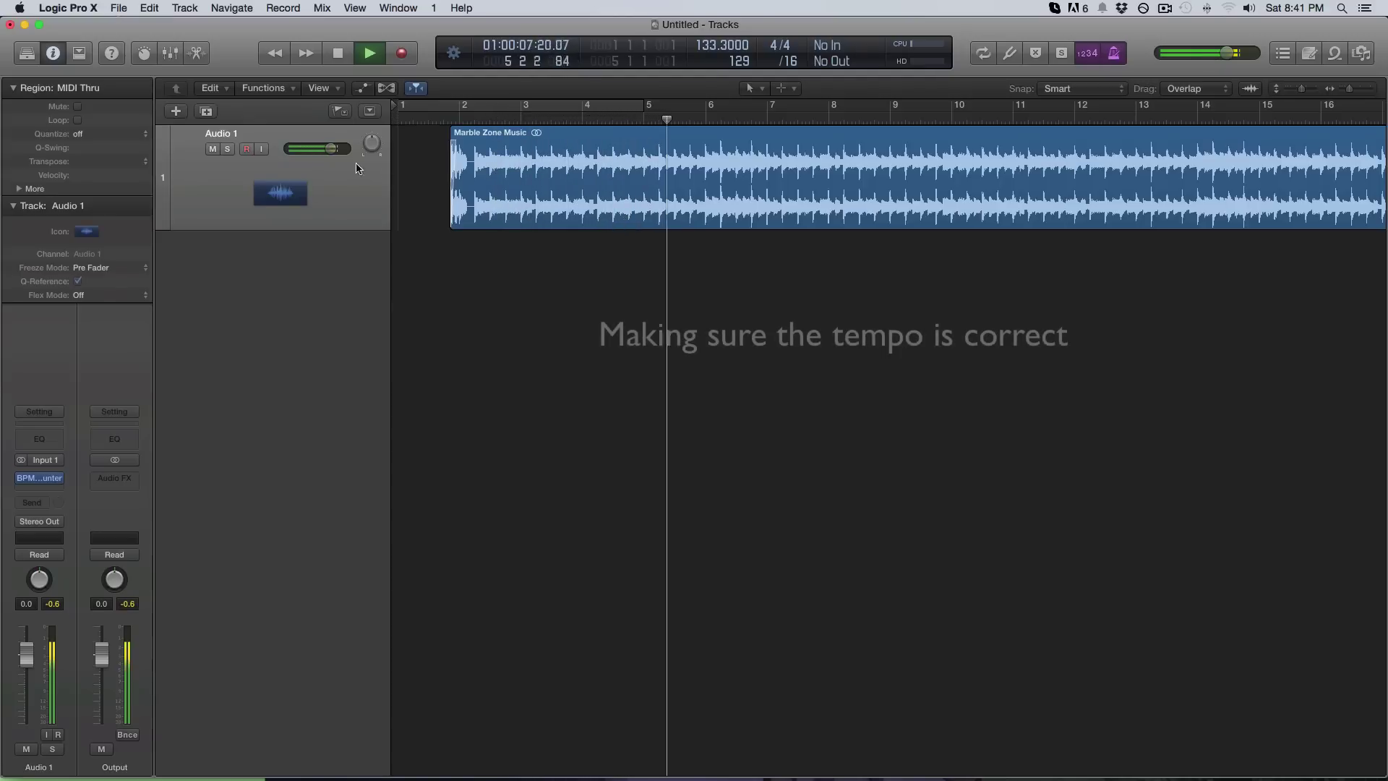
click(212, 149)
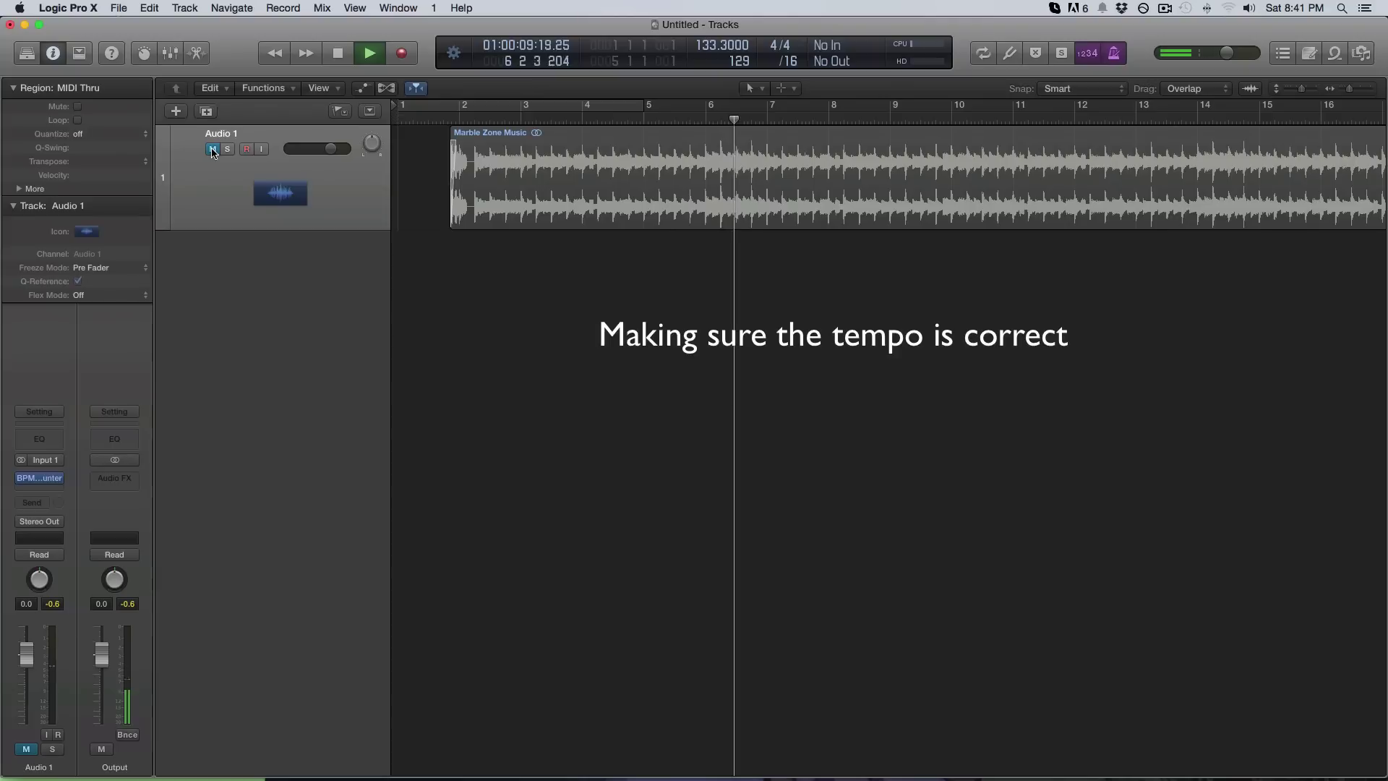
click(213, 149)
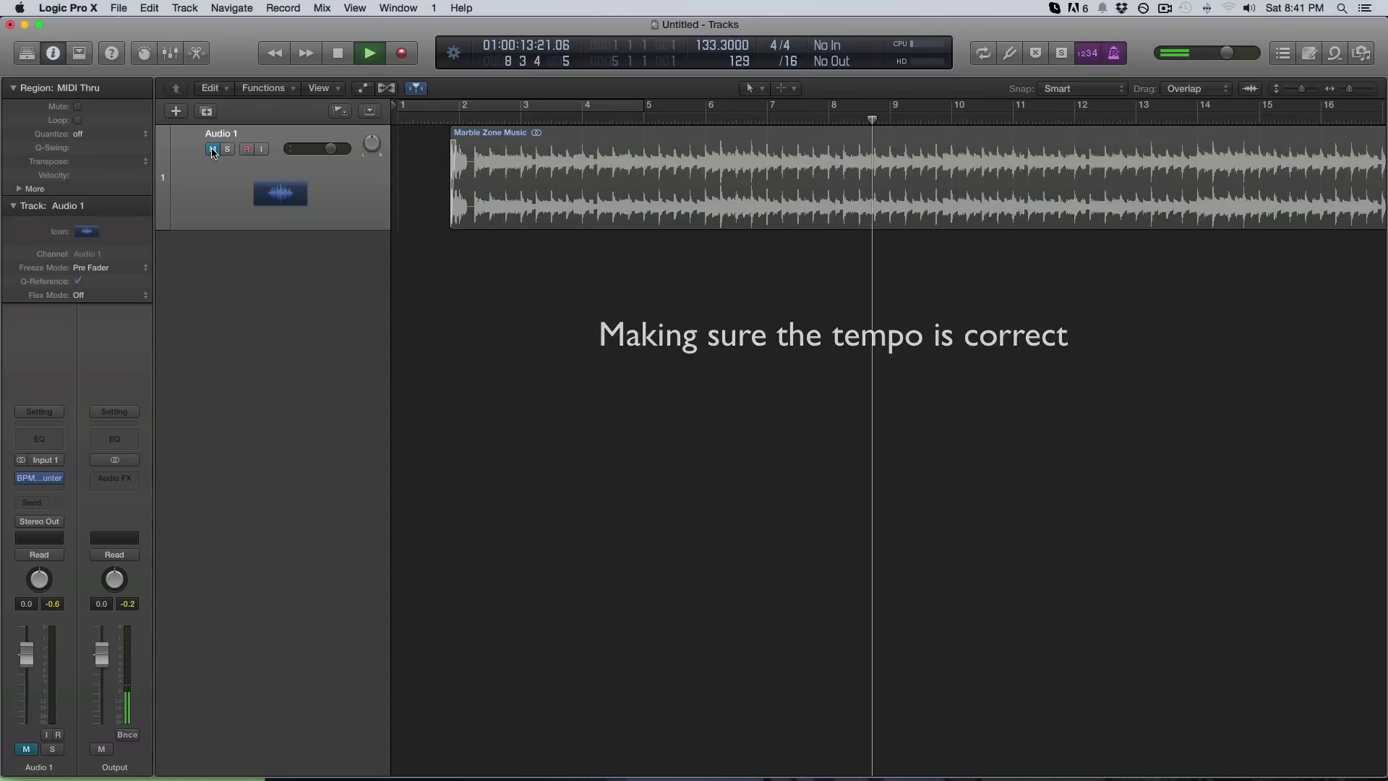
Repeat the mute and unmute check of Audio 1 around bars 11 to 13 against the beat grid, and stop playback
scroll(998, 182, up, 5)
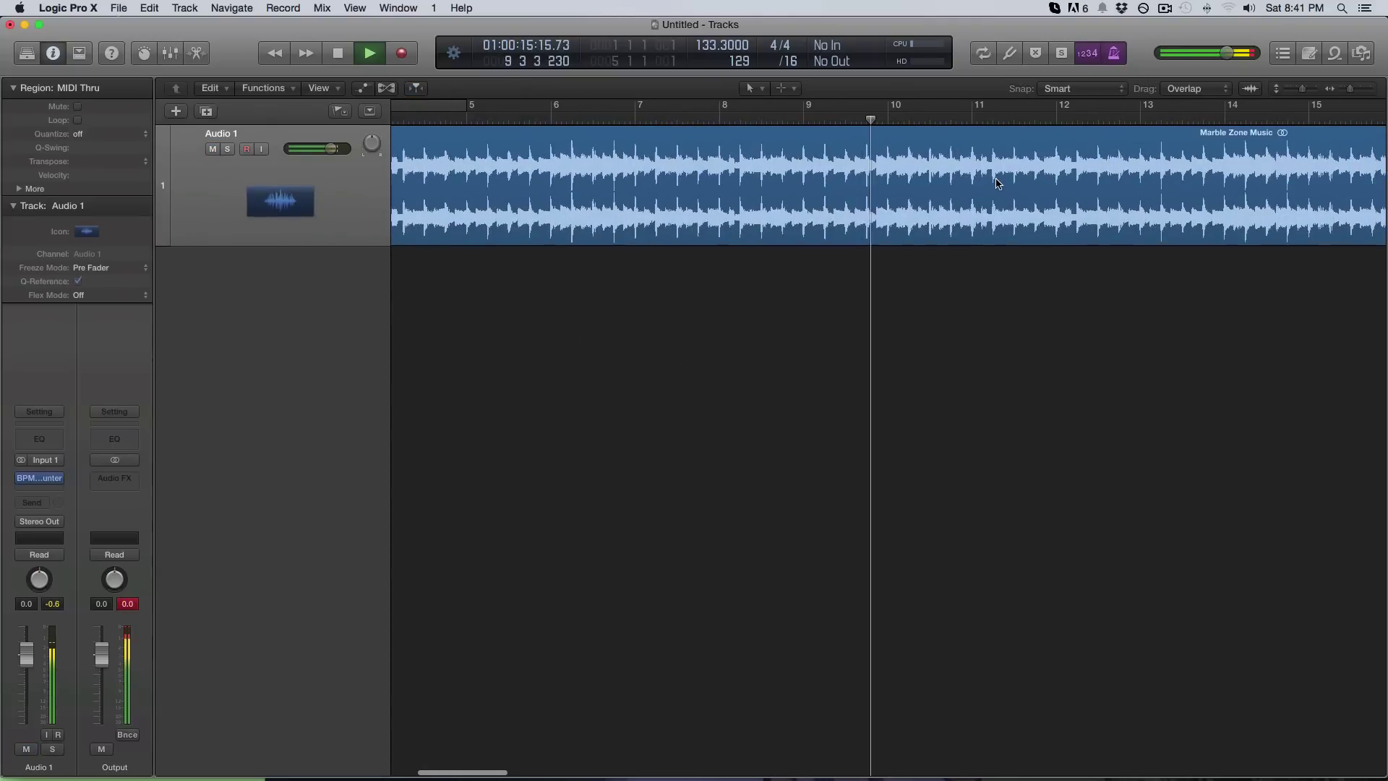
scroll(997, 182, right, 5)
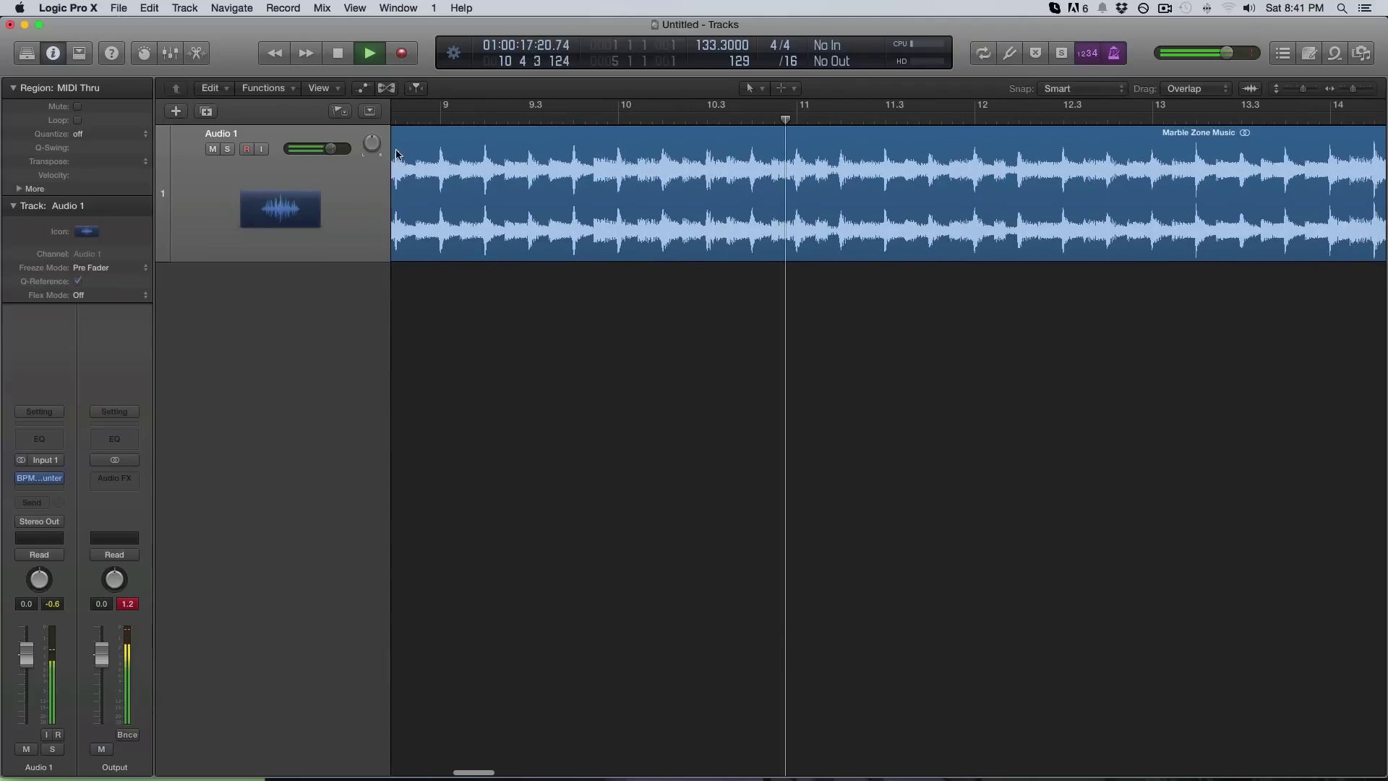
click(213, 150)
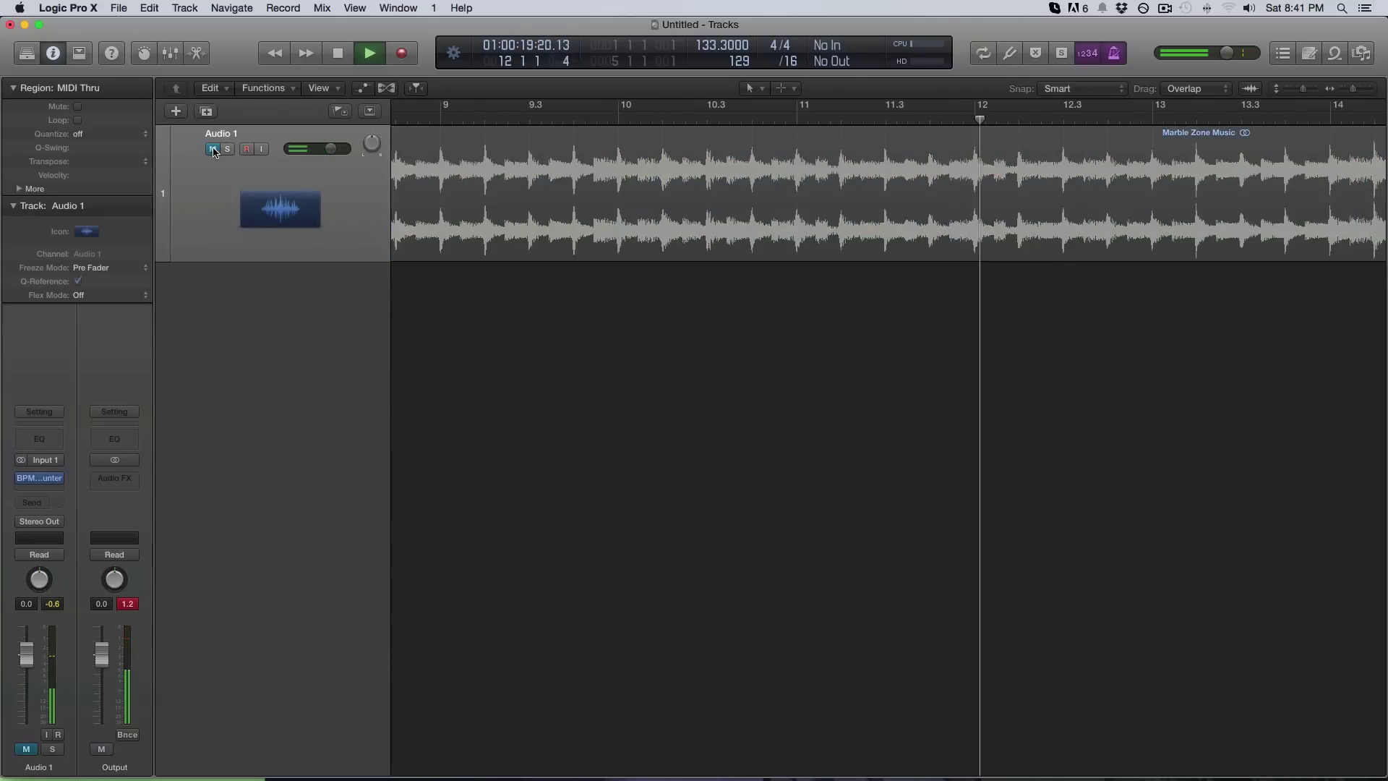
click(214, 150)
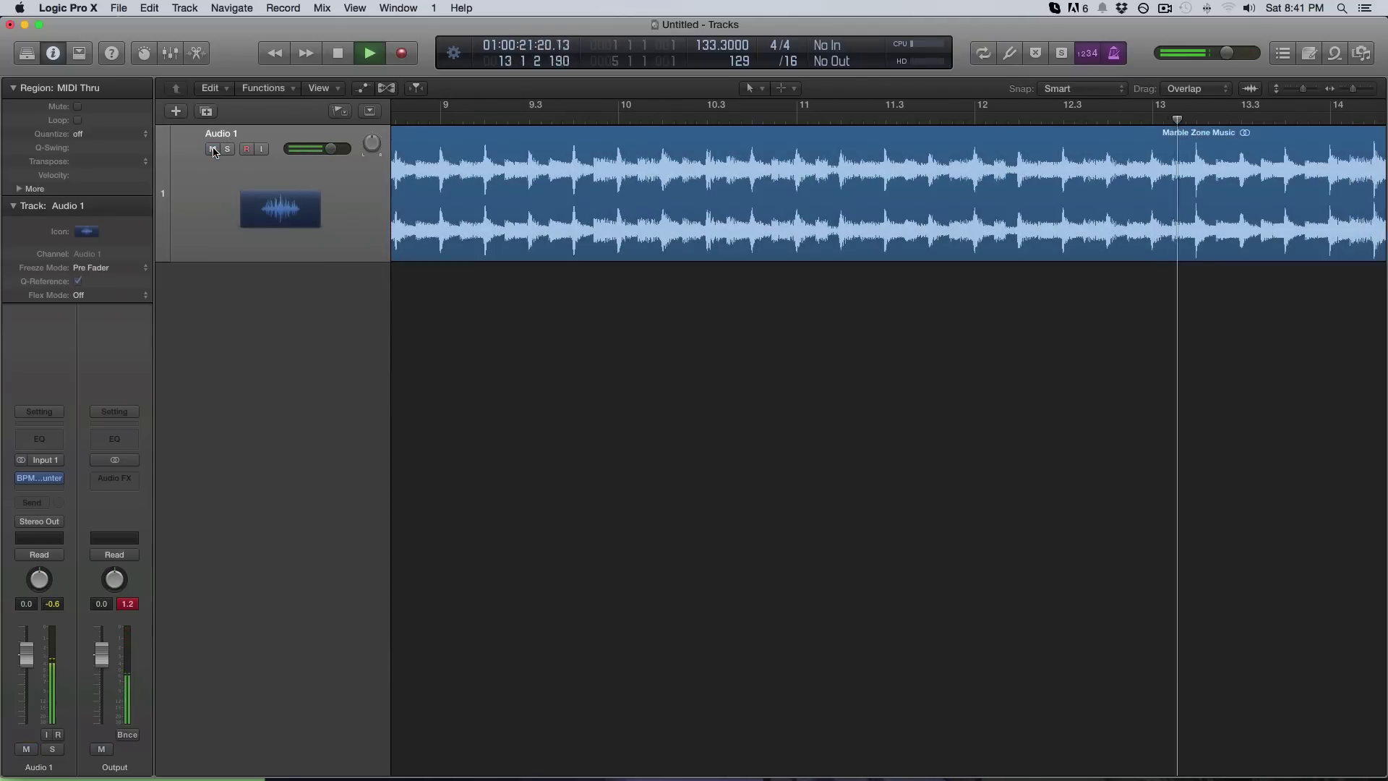
scroll(729, 336, right, 3)
scroll(728, 335, right, 3)
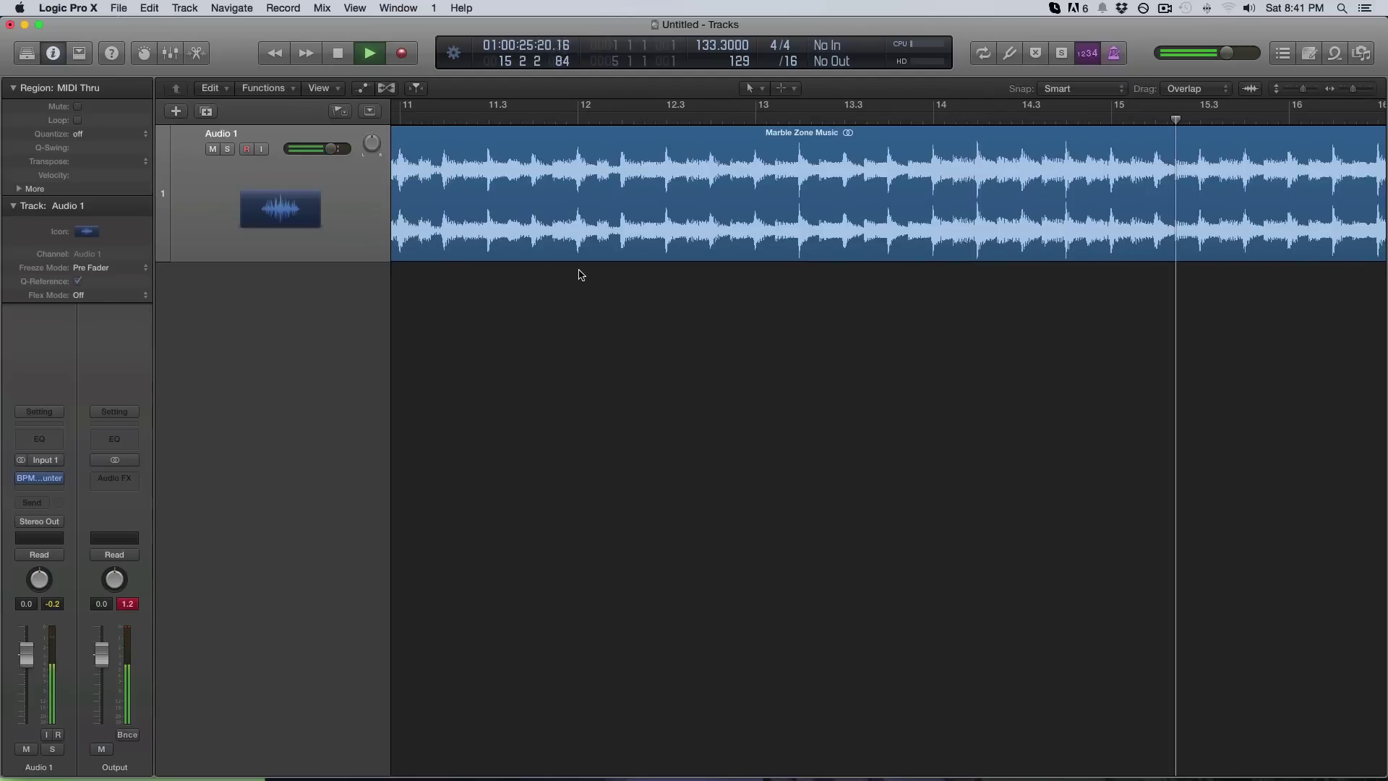
key(space)
Rename the Audio 1 track as REFERENCE
key(z)
scroll(582, 279, down, 5)
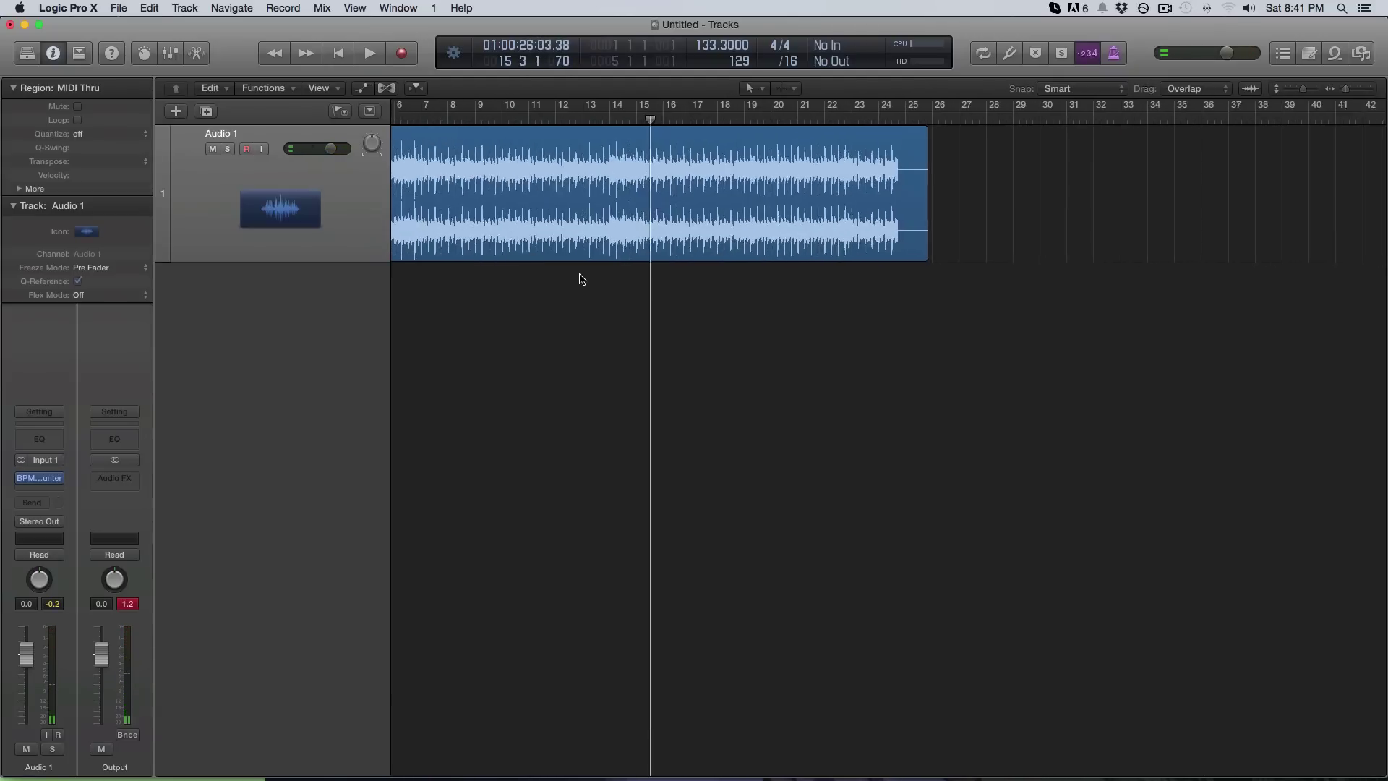
double_click(220, 134)
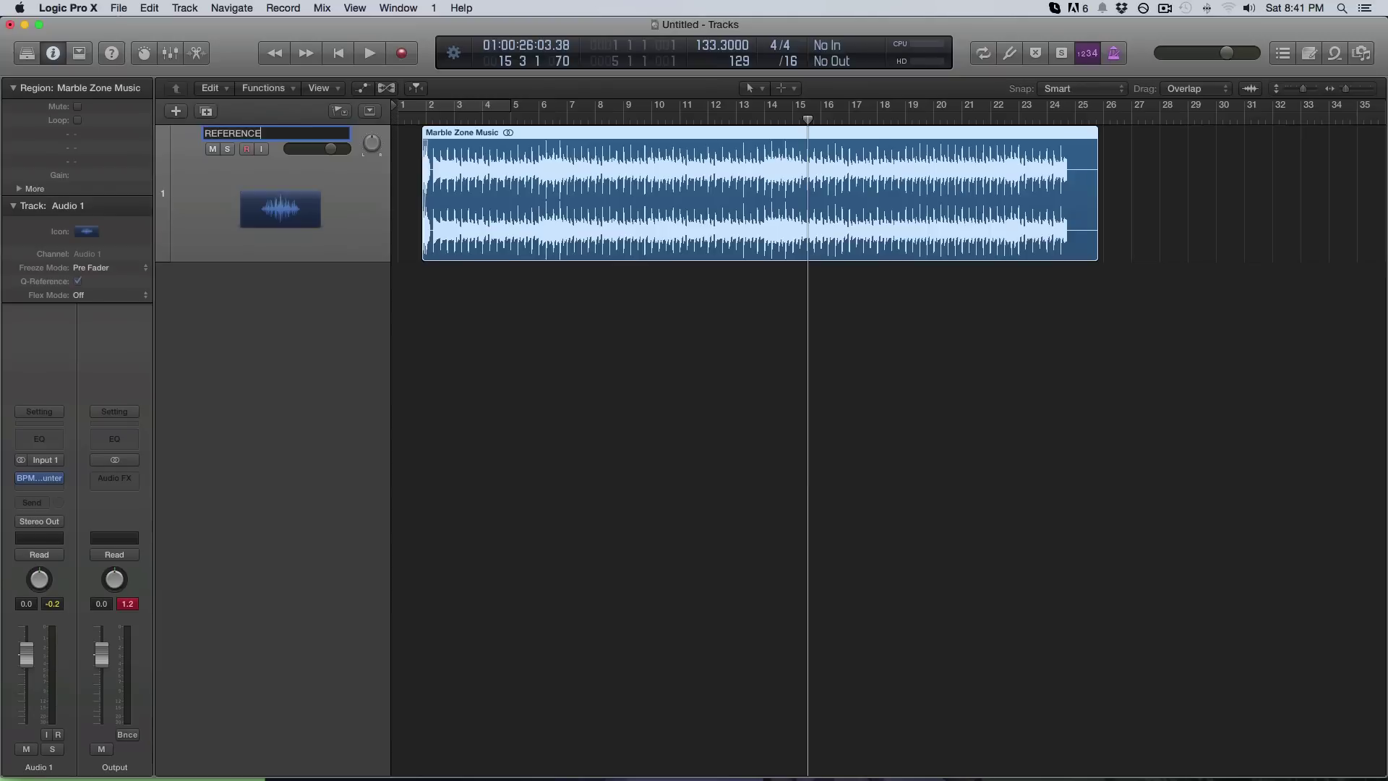
click(465, 332)
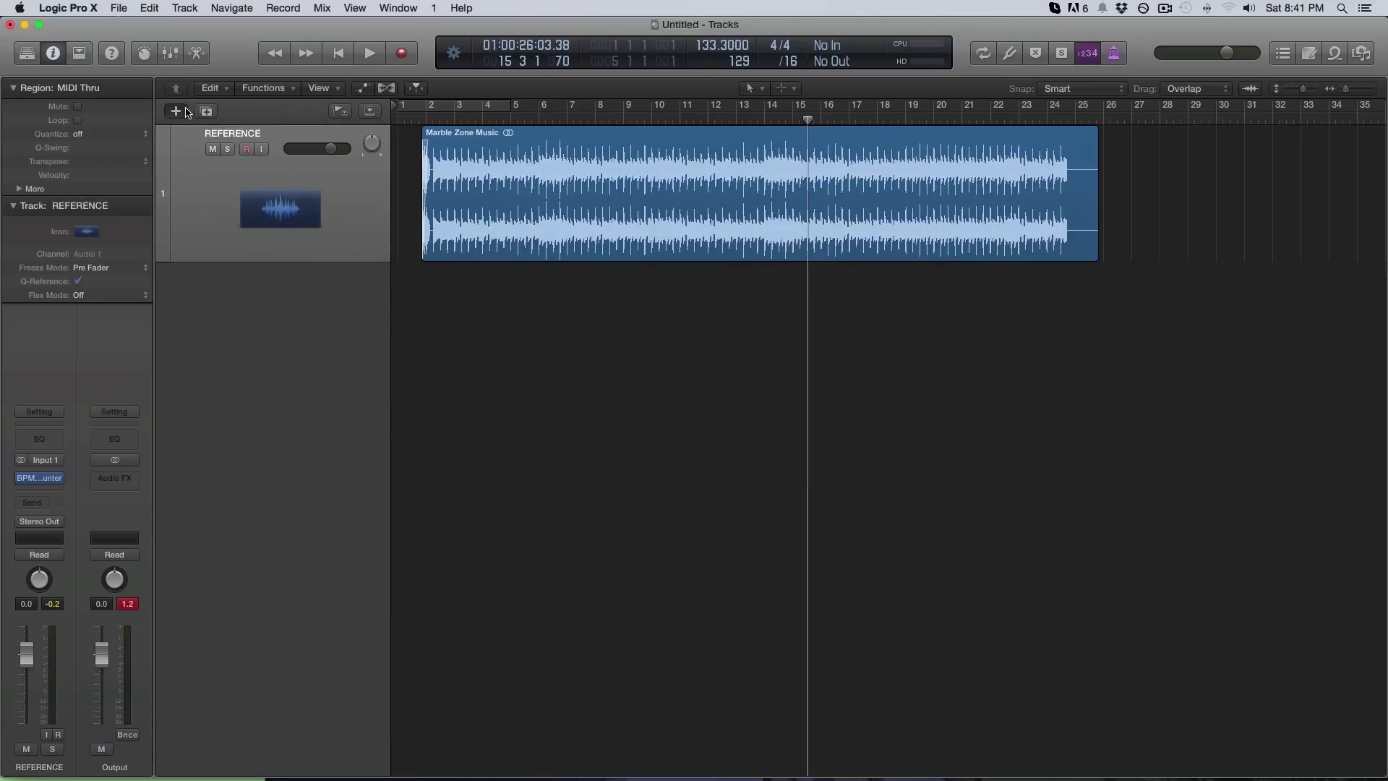
Create one software instrument track with Output 1 + 2 and name it LEAD
click(176, 112)
click(582, 66)
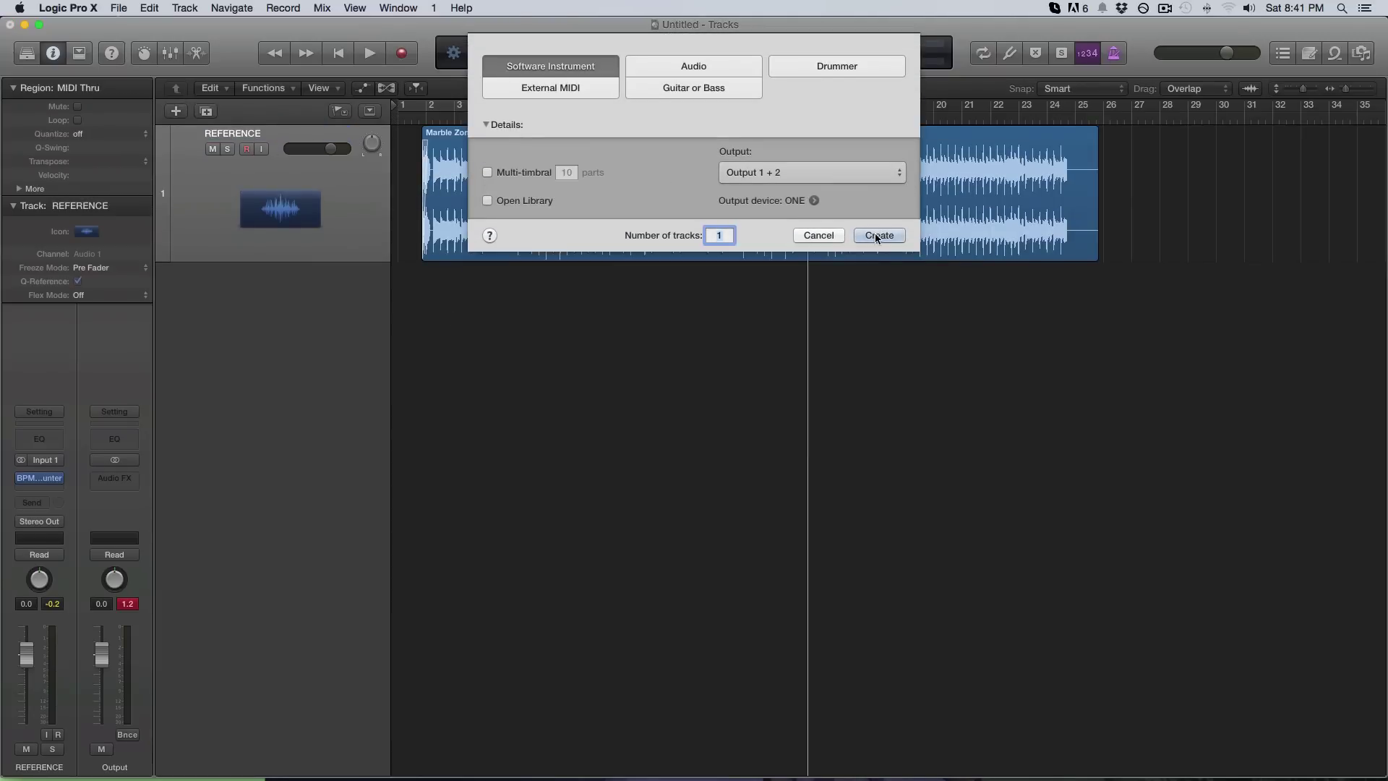
click(877, 238)
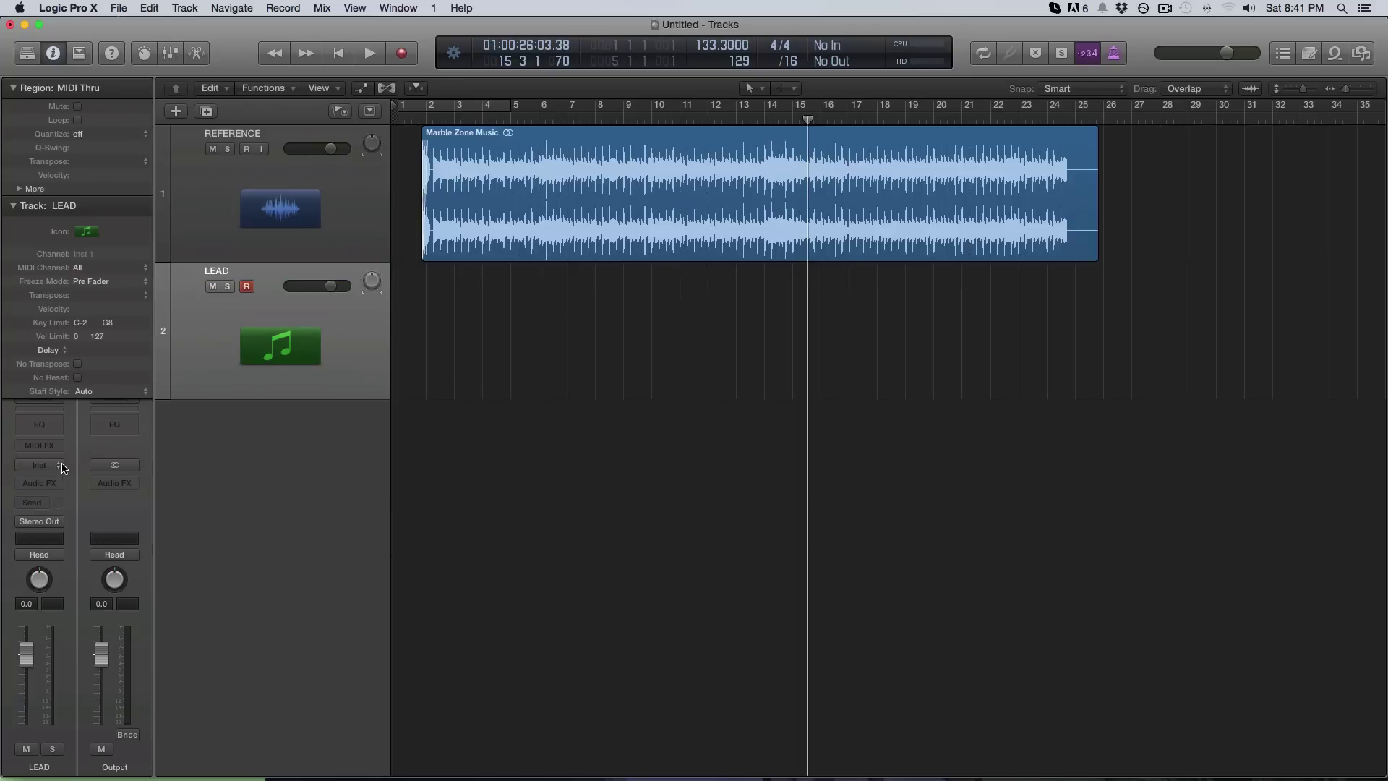
Load the u-he Zebra2 synthesizer as the instrument on the LEAD track
click(13, 205)
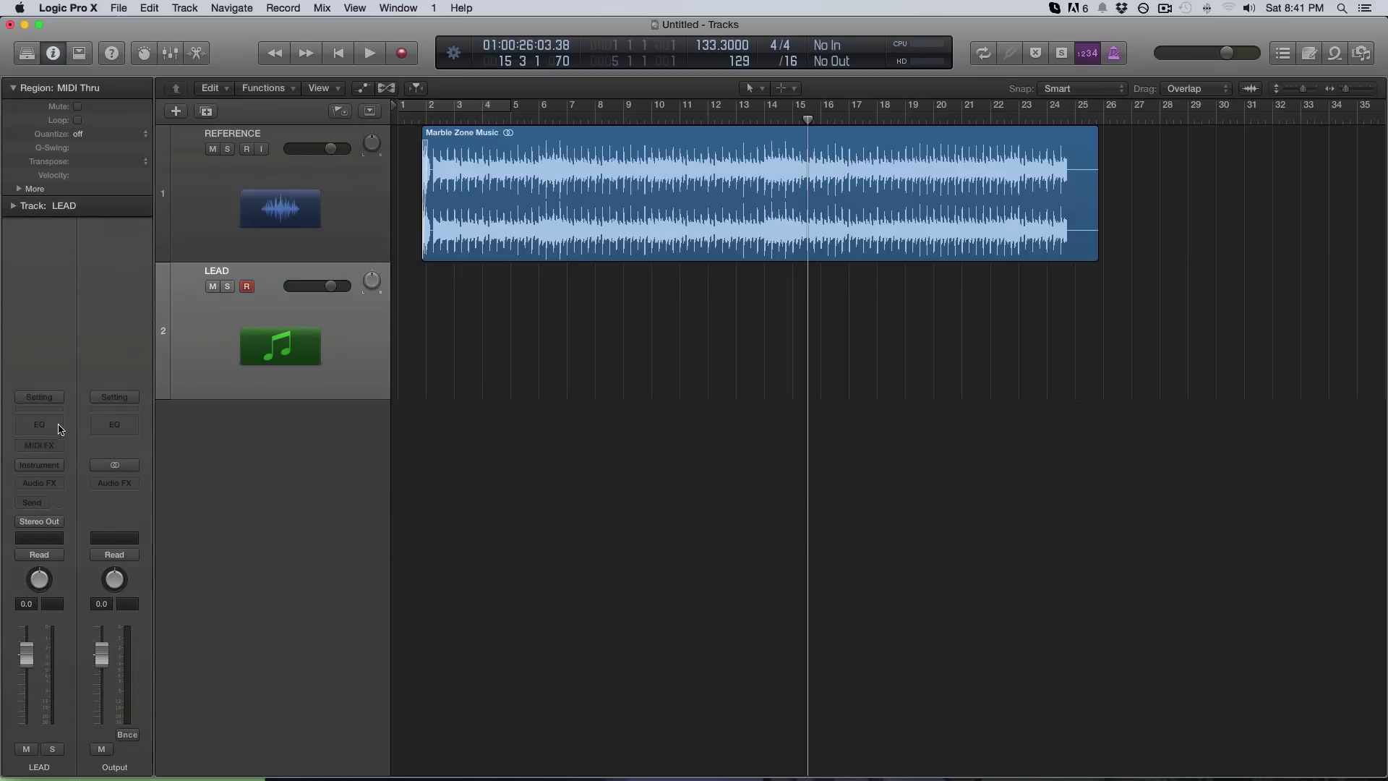
click(56, 465)
mouse_move(98, 711)
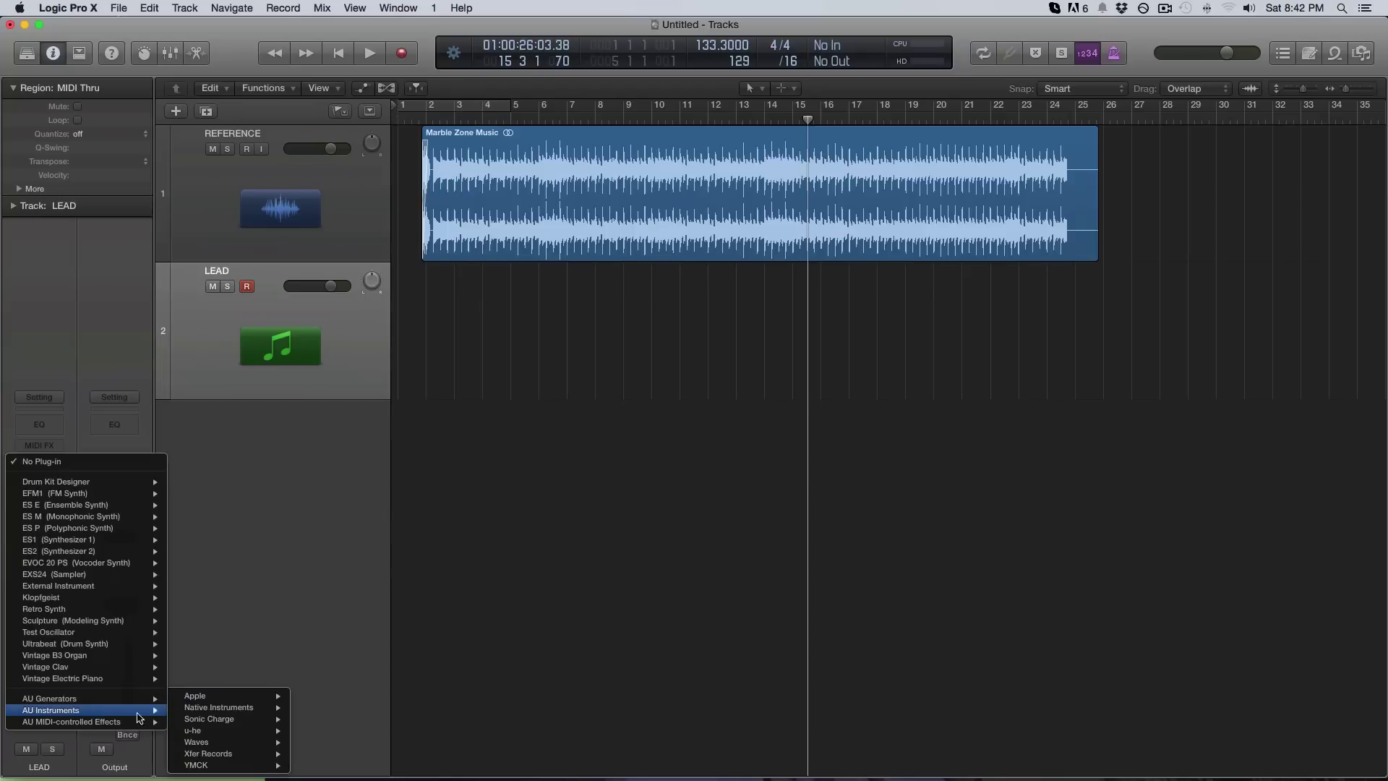
mouse_move(252, 749)
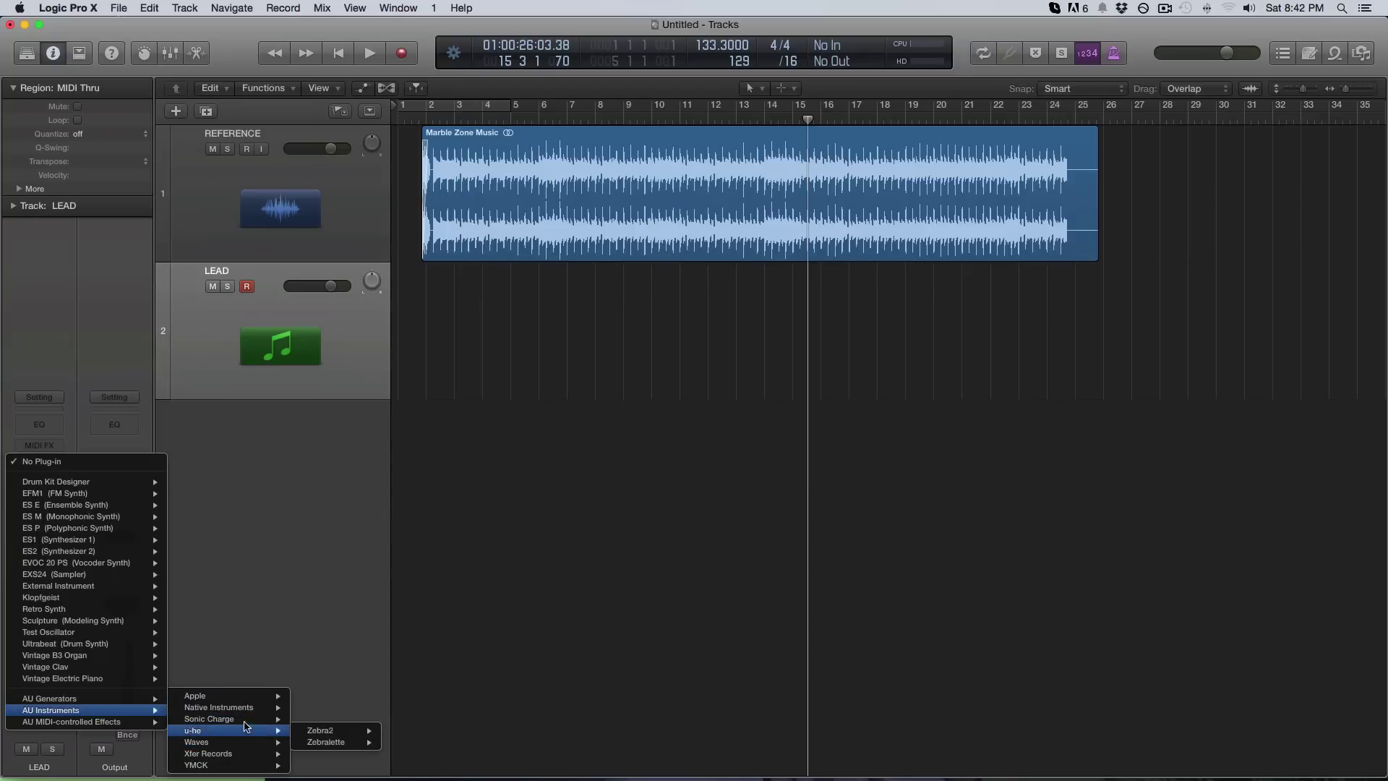
click(462, 293)
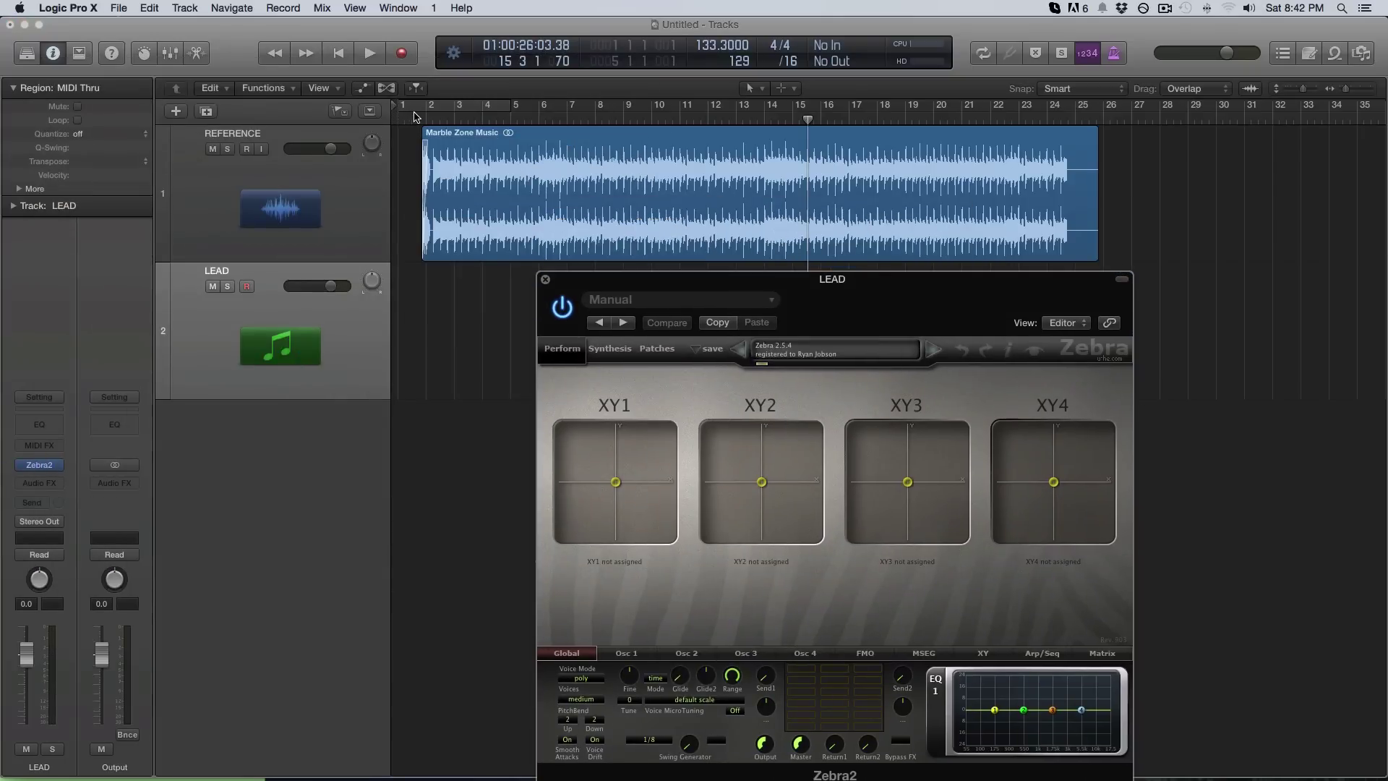
Play the reference in short bursts from its start through bar 5, working out the melody's notes on the LEAD instrument
click(416, 118)
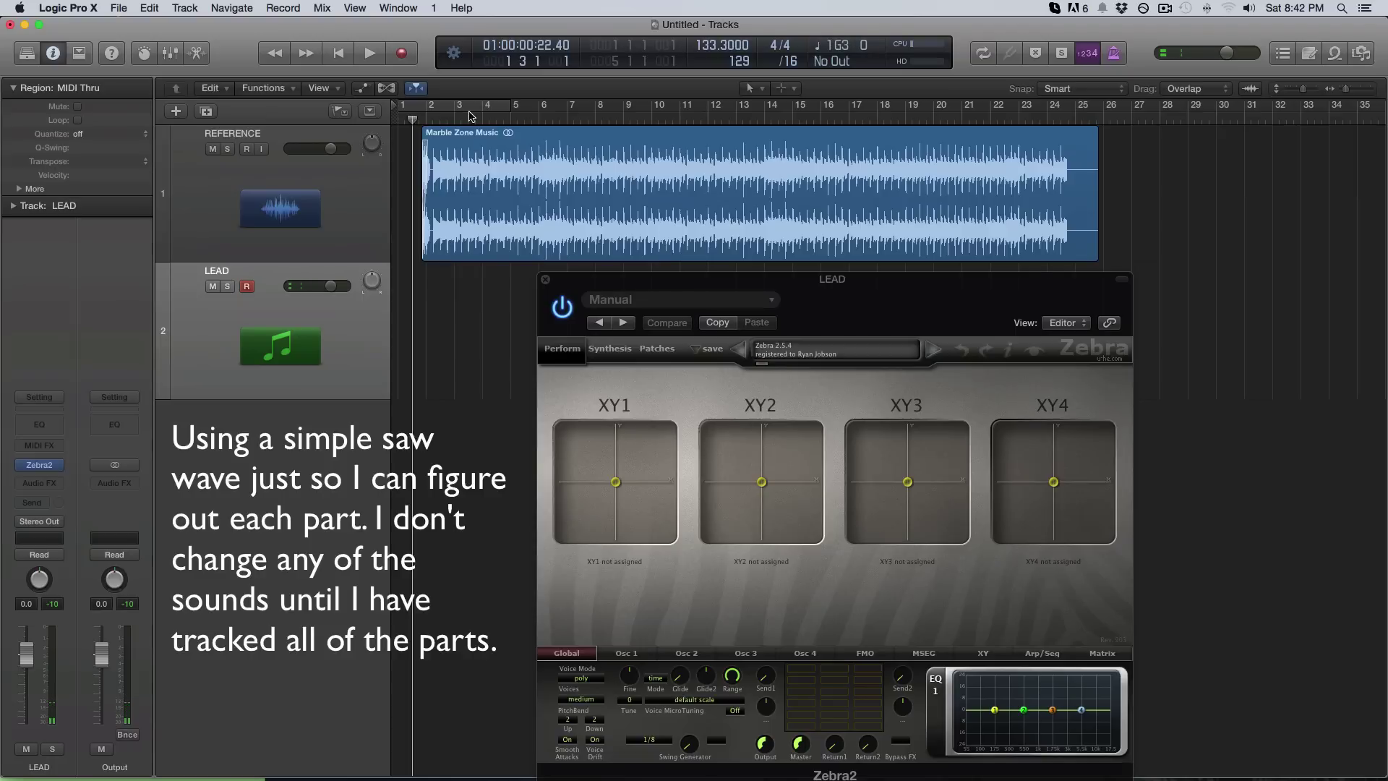
key(space)
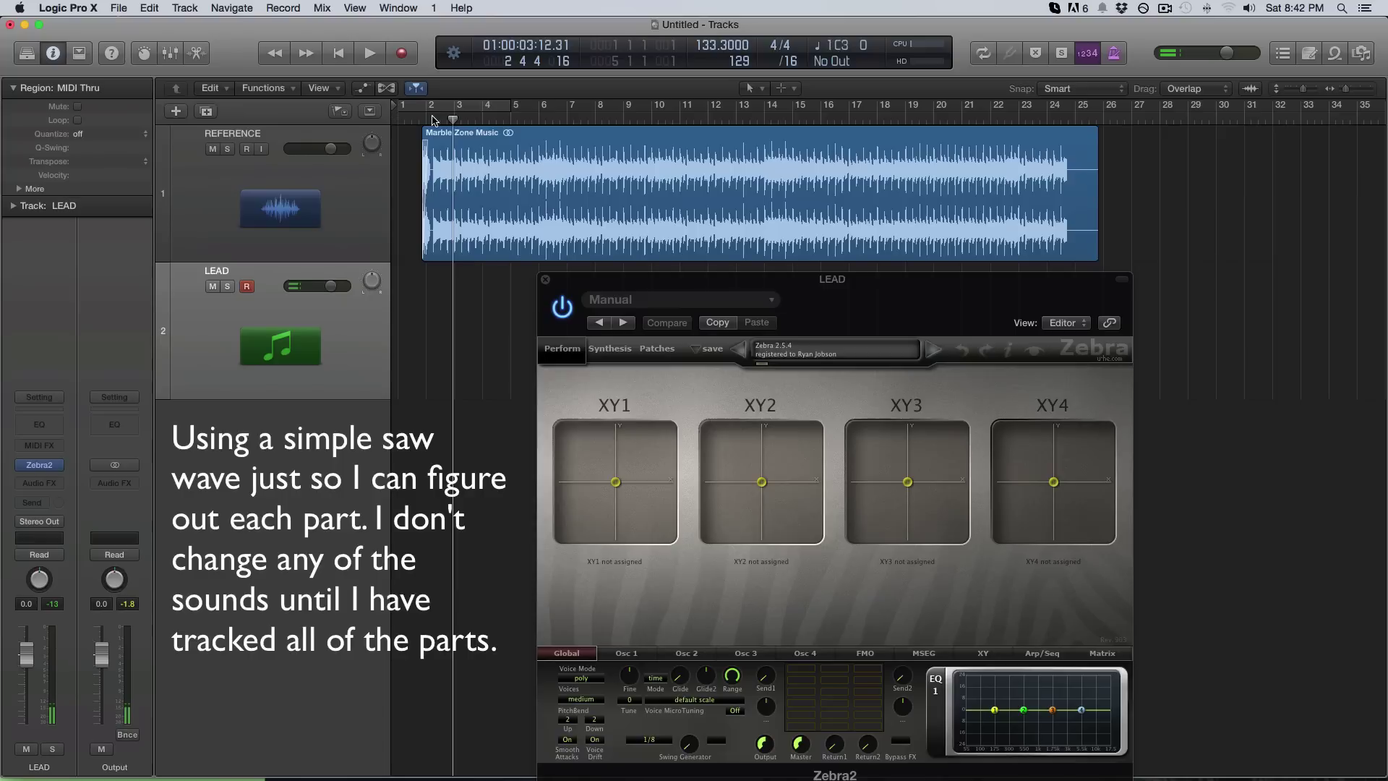
key(space)
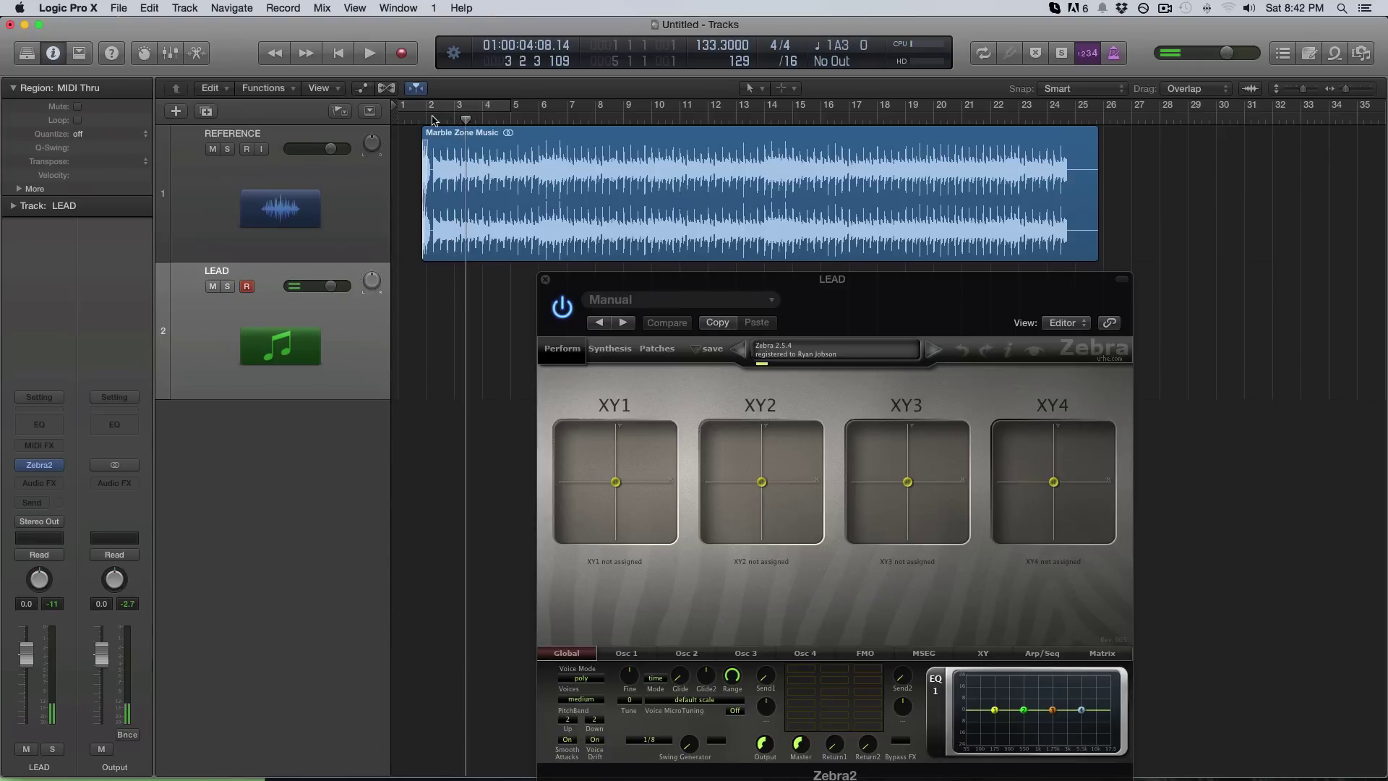
key(space)
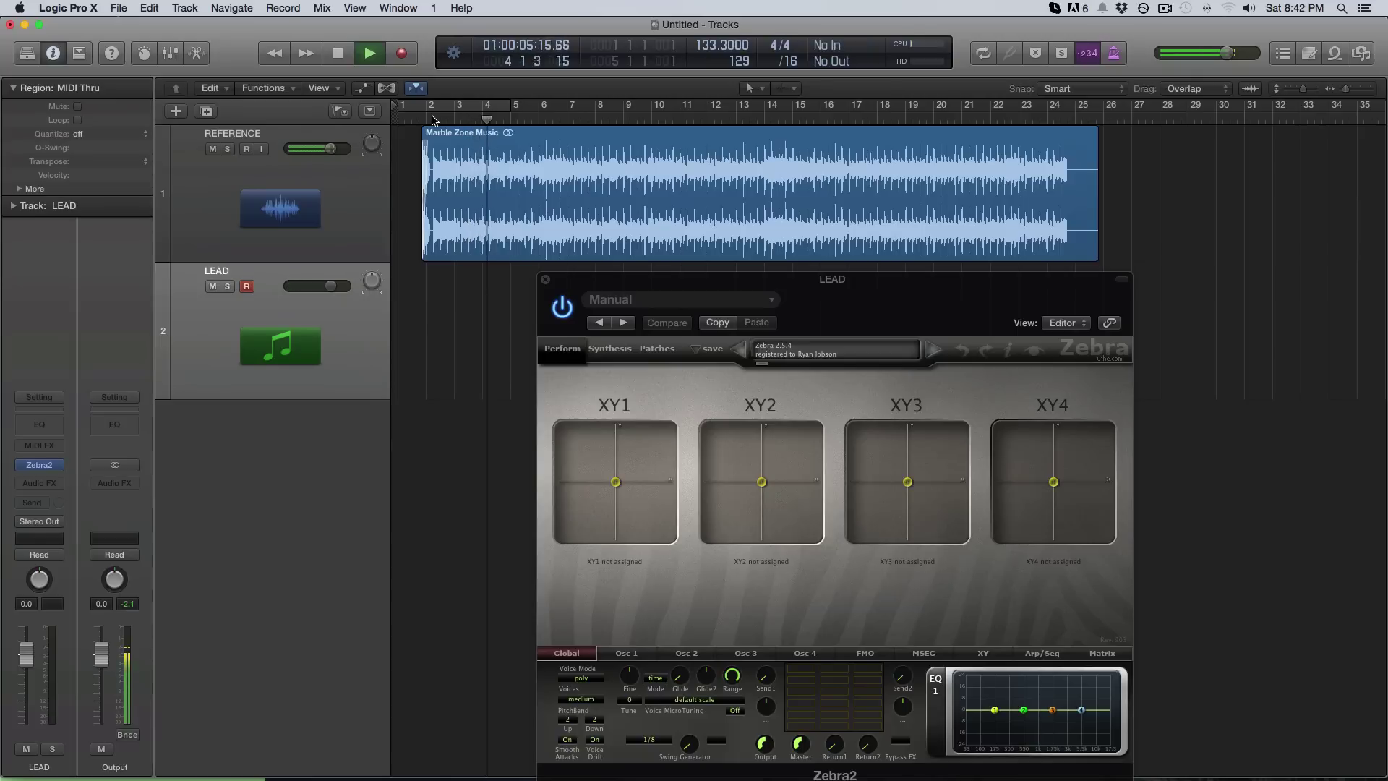
key(space)
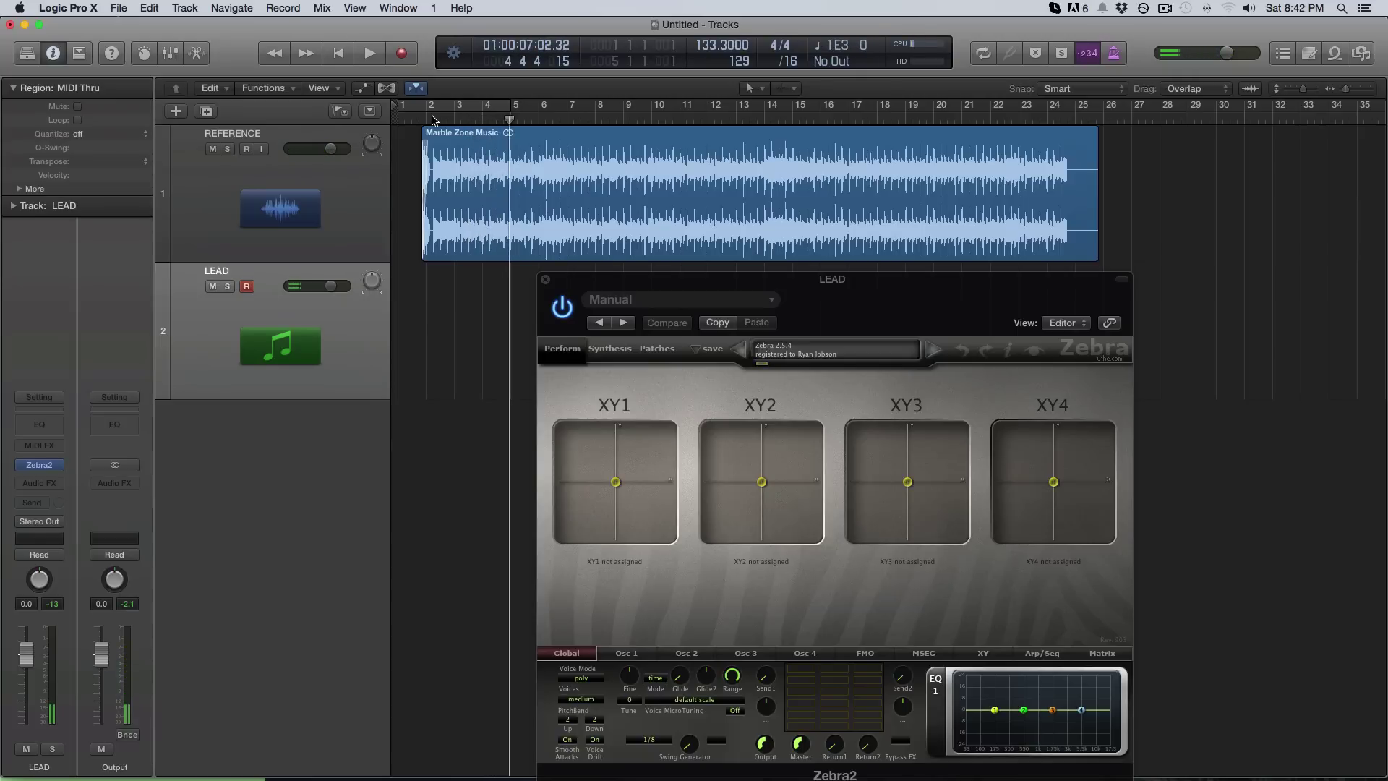
key(space)
key(space)
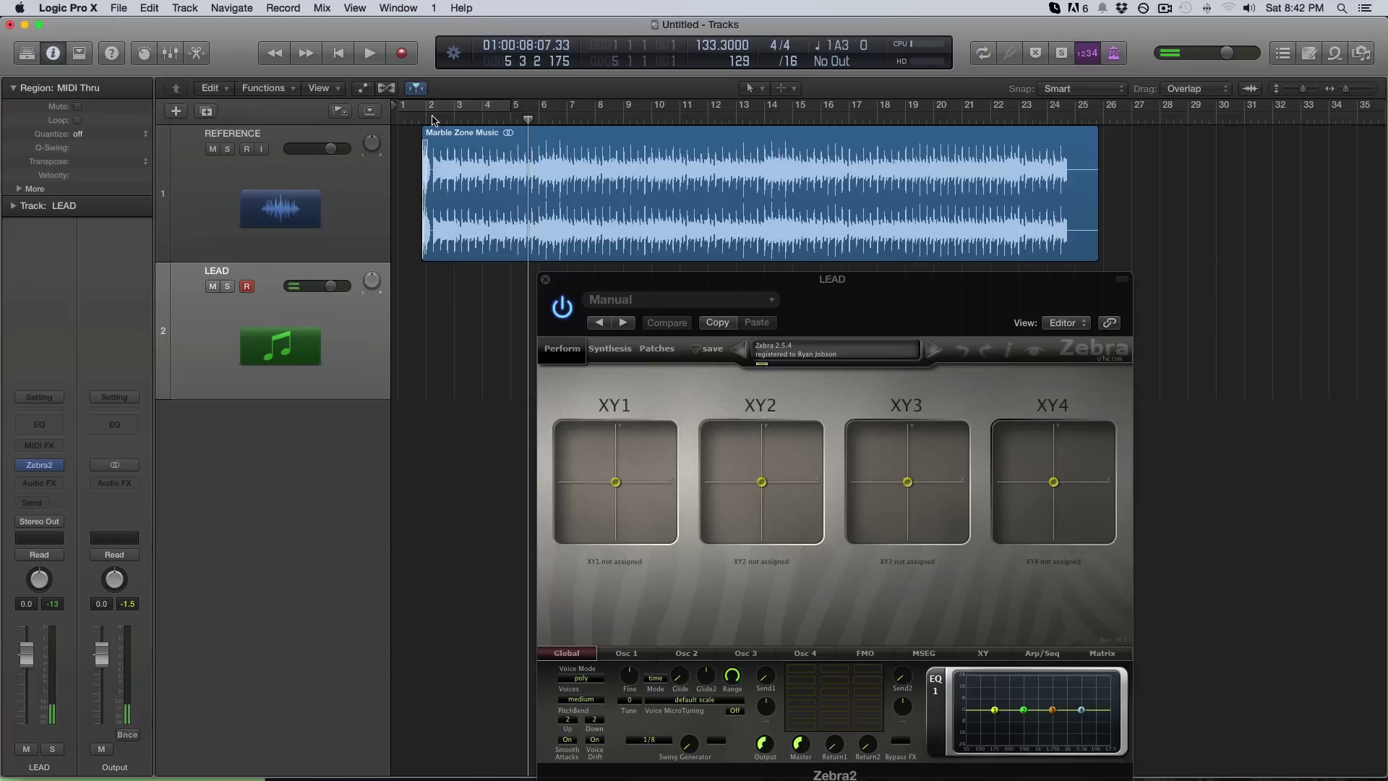
key(space)
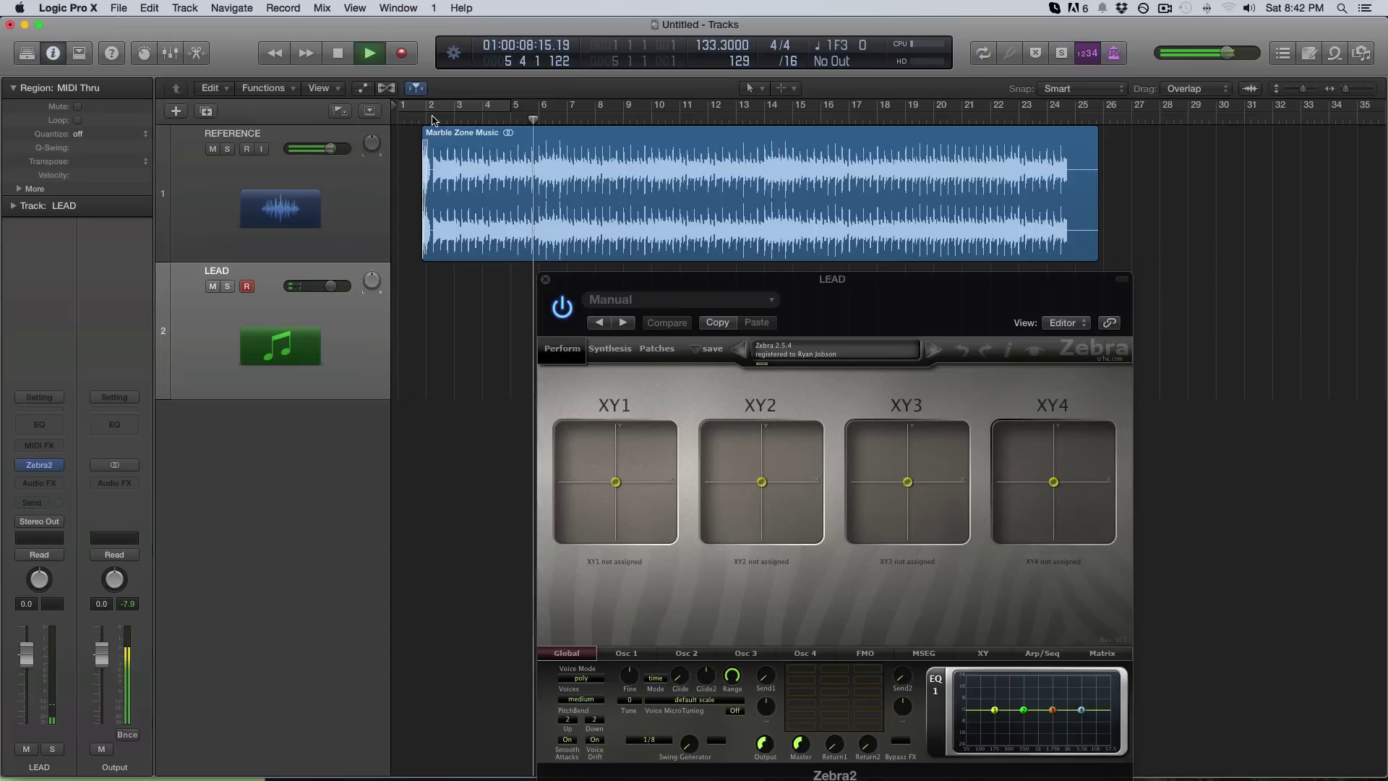
double_click(433, 120)
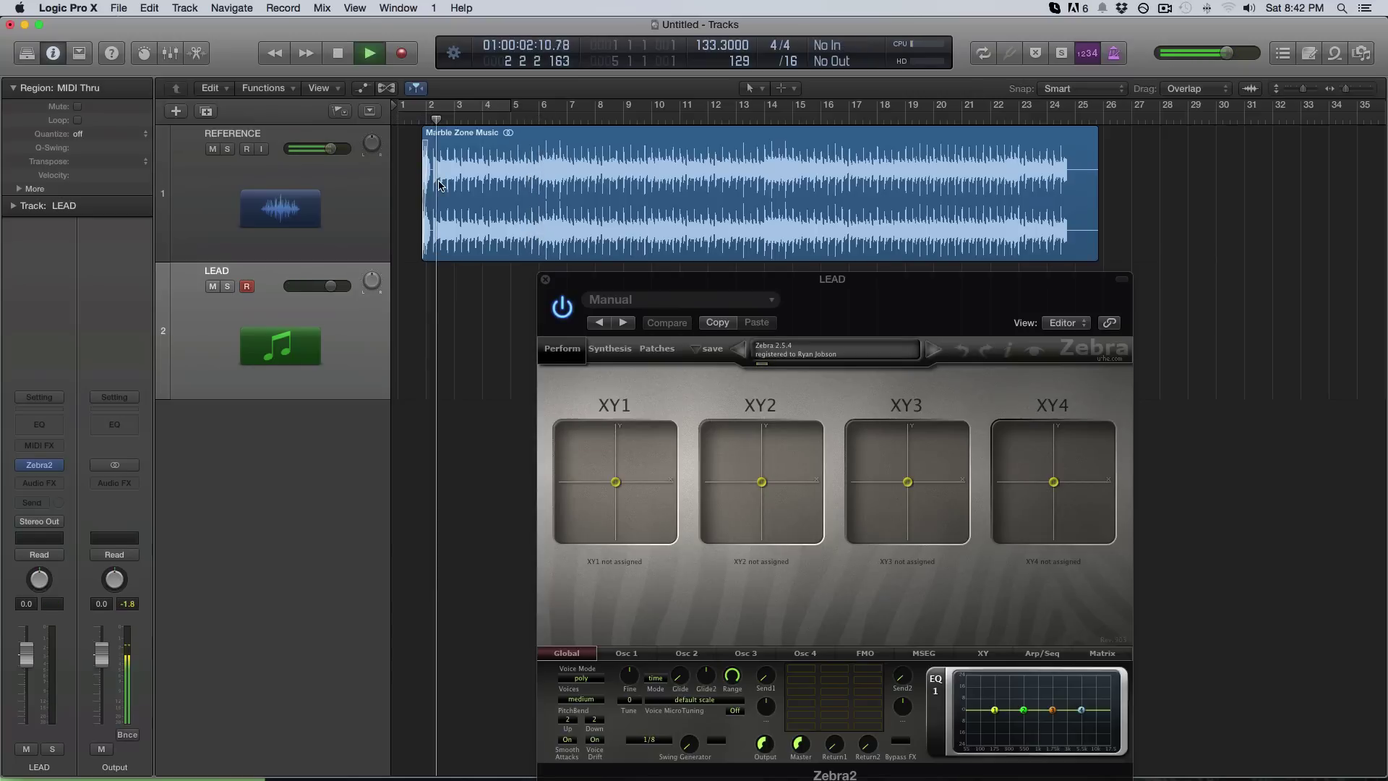
key(space)
Record the opening melody phrase on the LEAD track starting at bar 2, over the reference
click(427, 120)
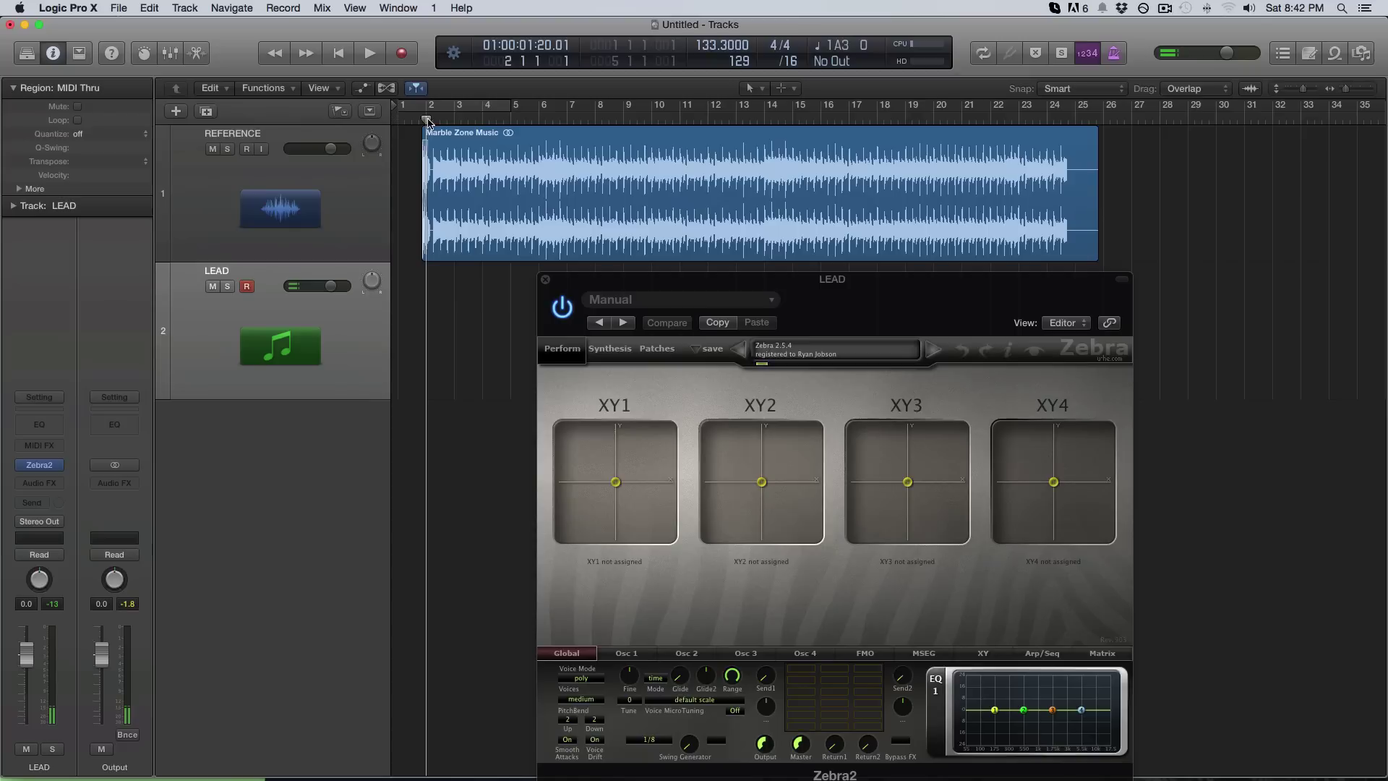
key(space)
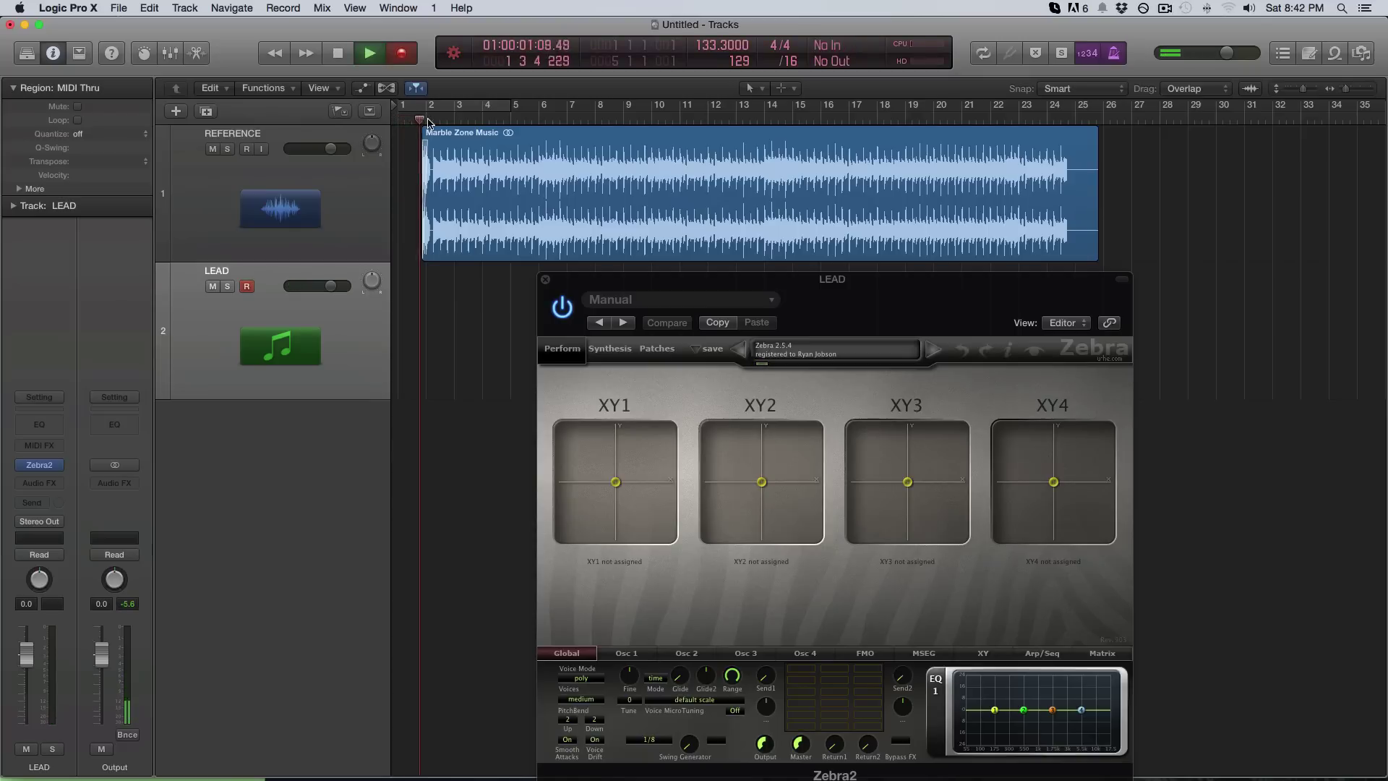
key(r)
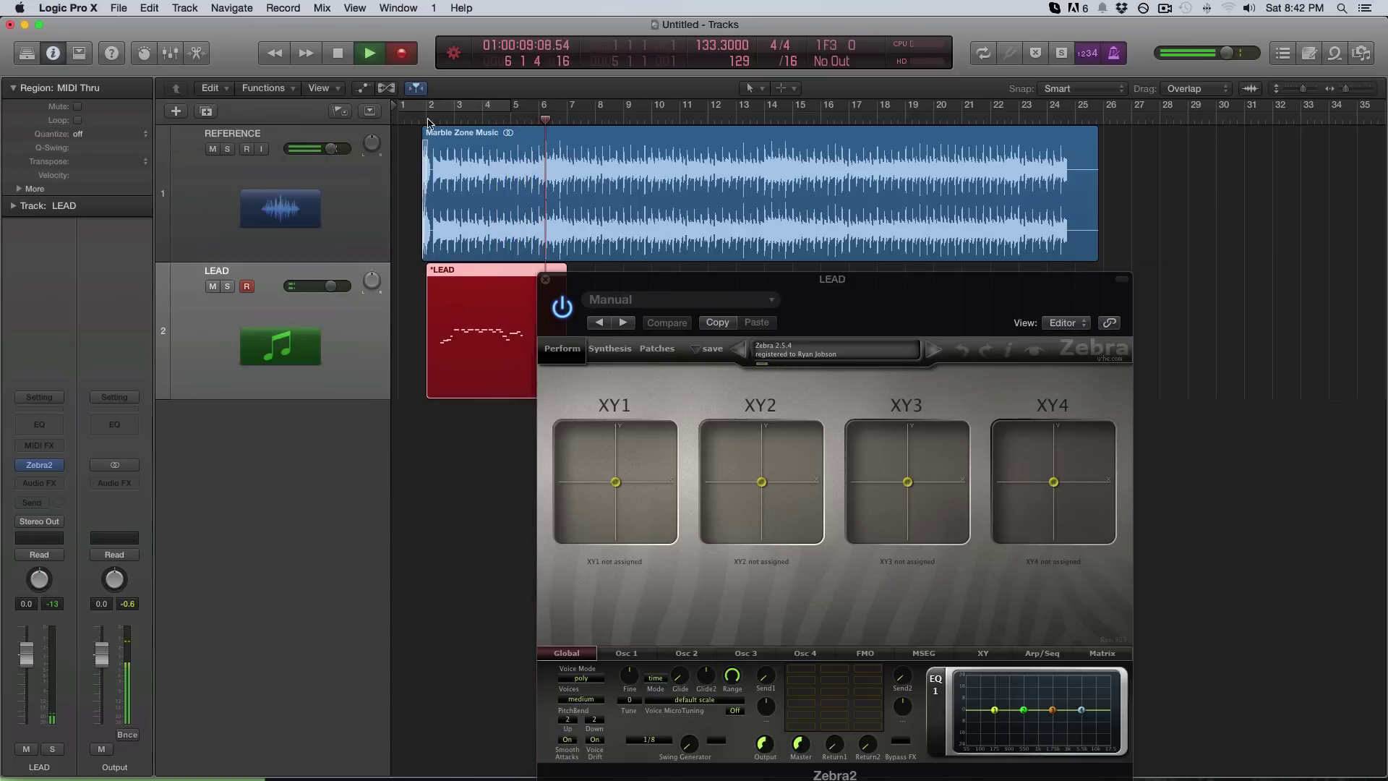
key(space)
Close the Zebra2 window and play back the opening take, toggling solo on LEAD to compare it with the reference
key(space)
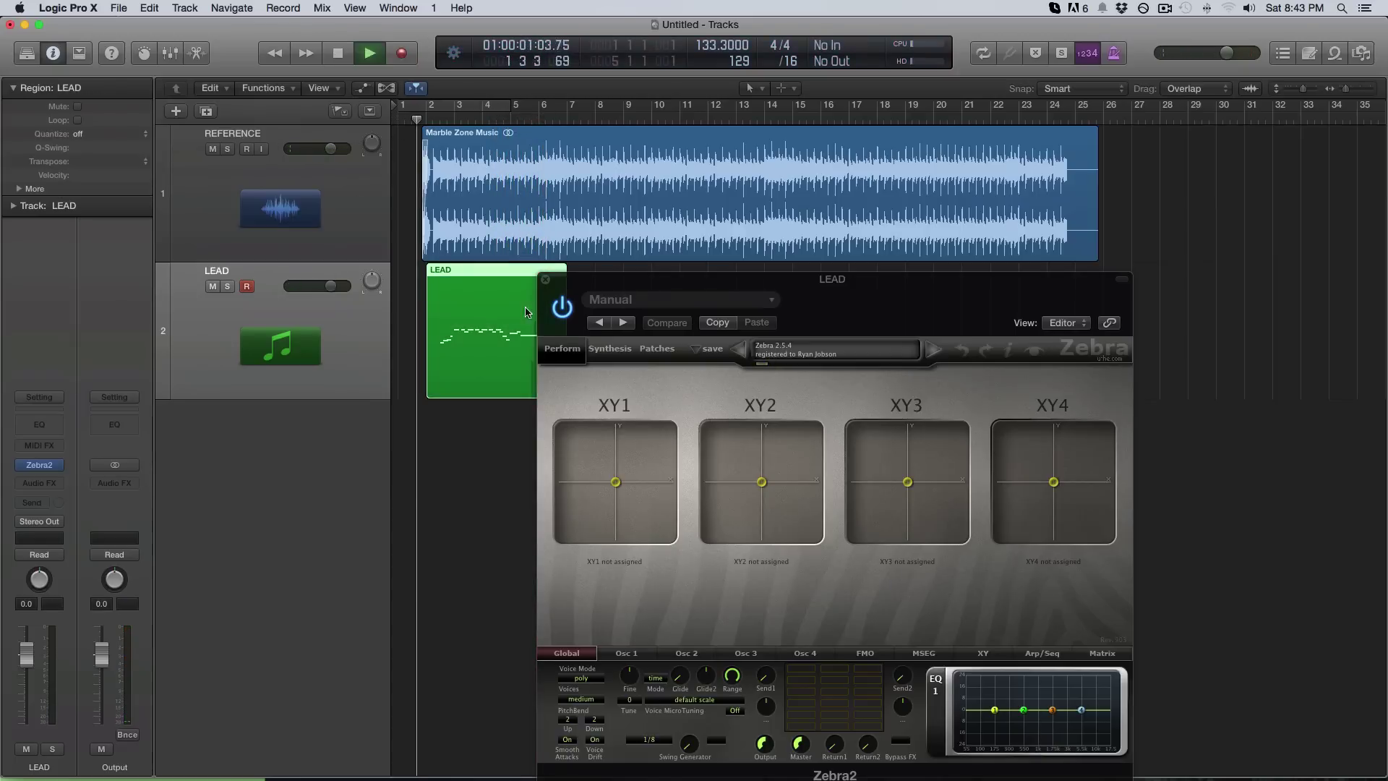
click(545, 280)
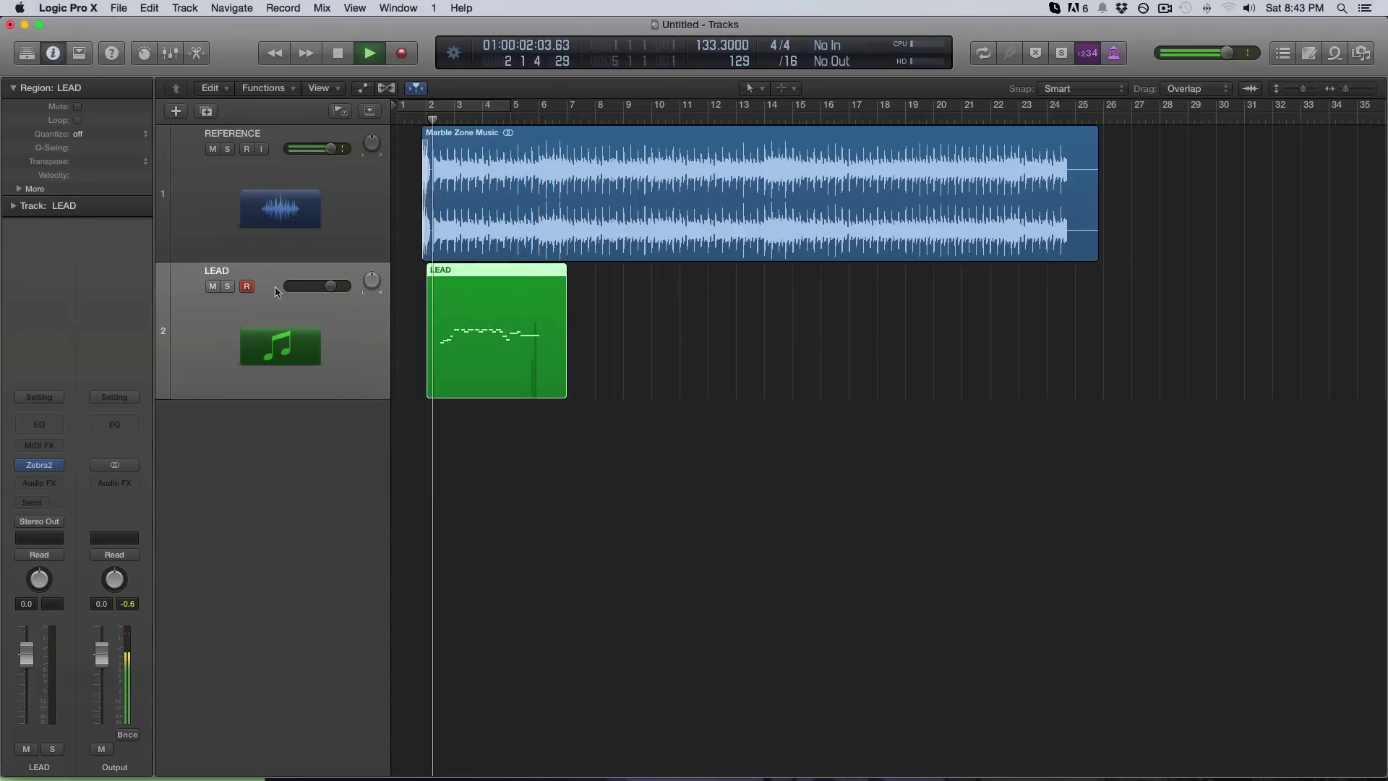
click(228, 287)
key(cmd+Right)
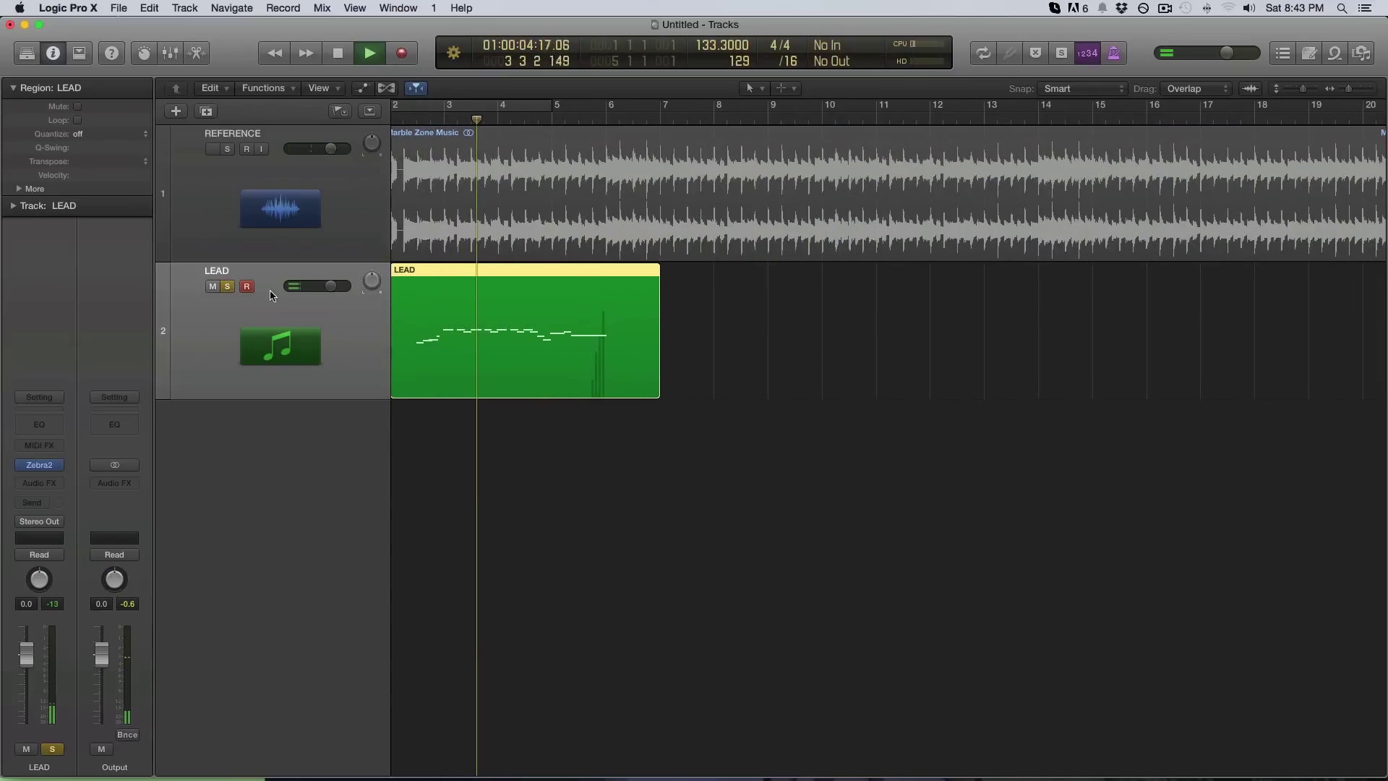
click(228, 287)
click(228, 287)
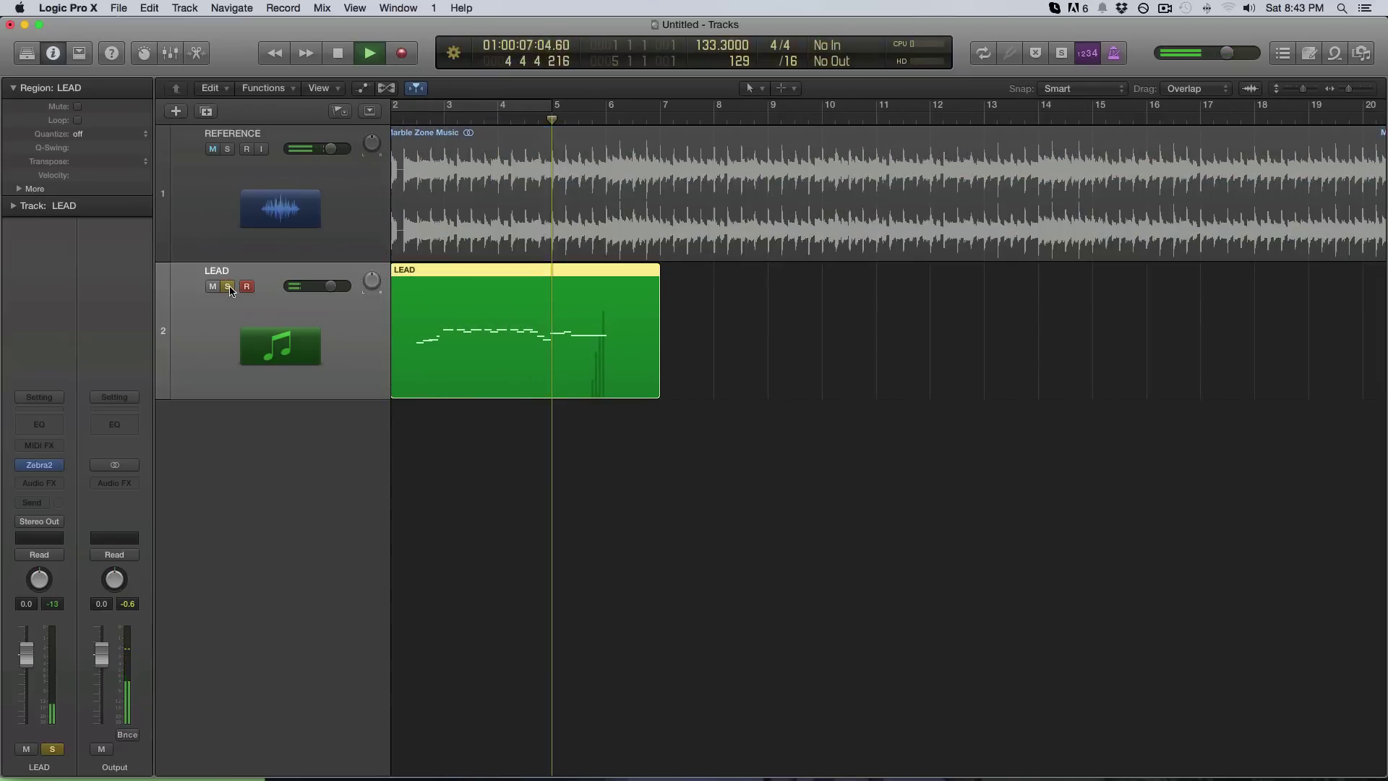
click(228, 287)
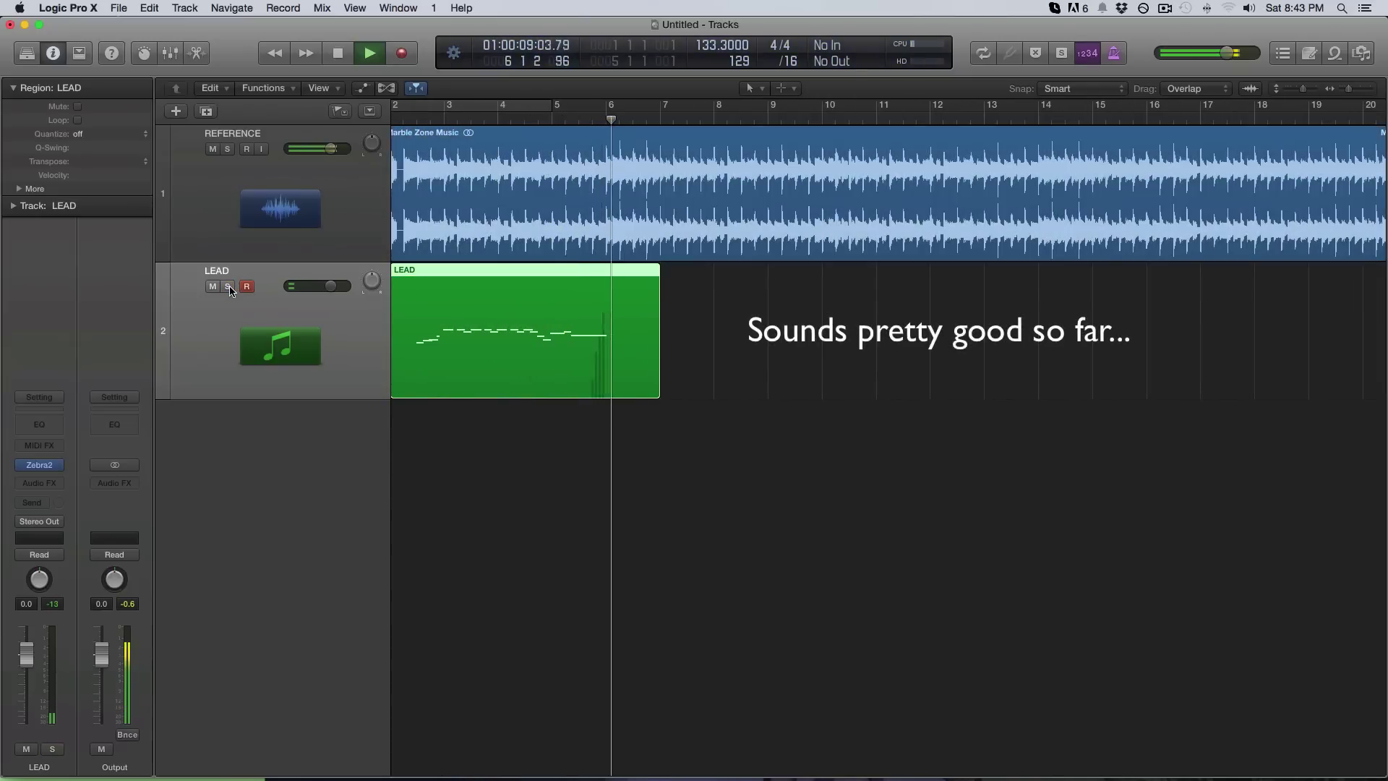
Play the reference in short bursts from bar 7, working out the second phrase's notes on the LEAD instrument
click(661, 121)
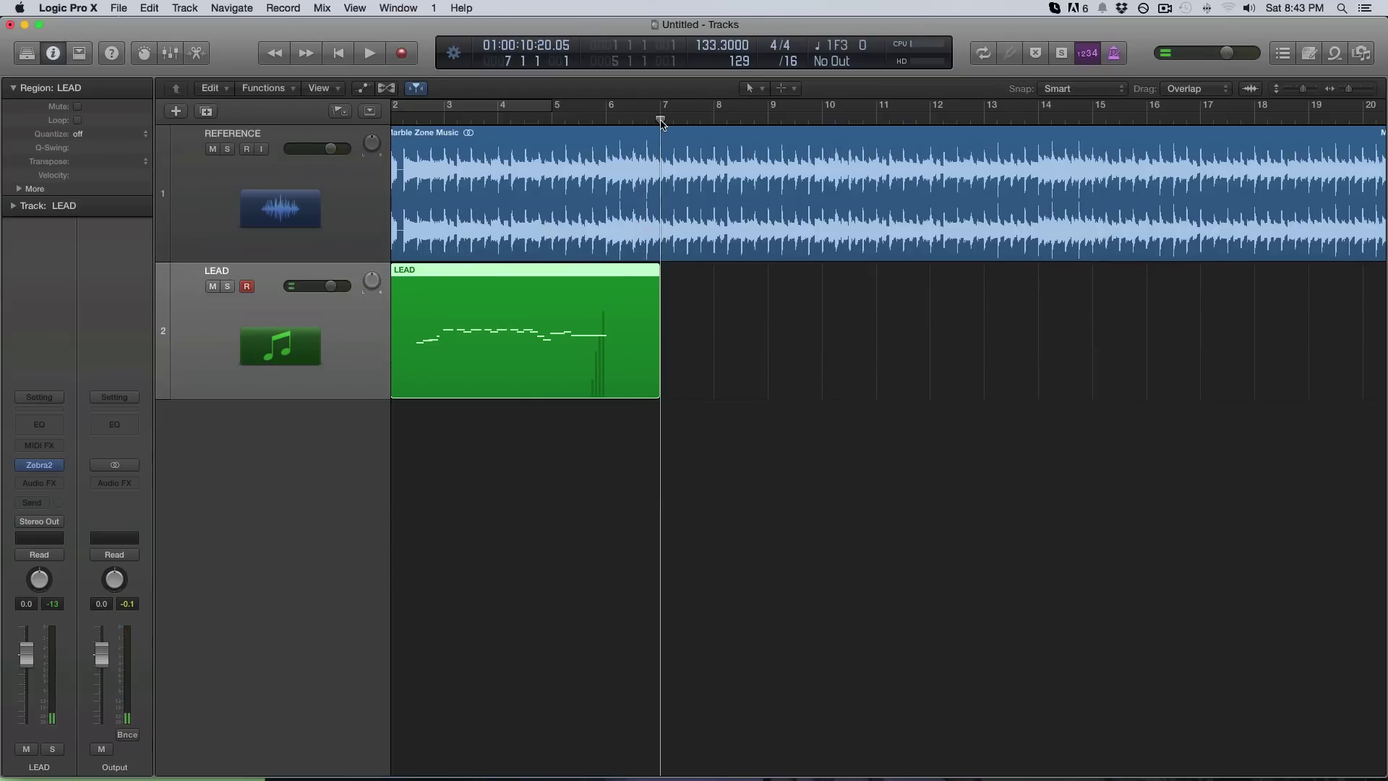
key(space)
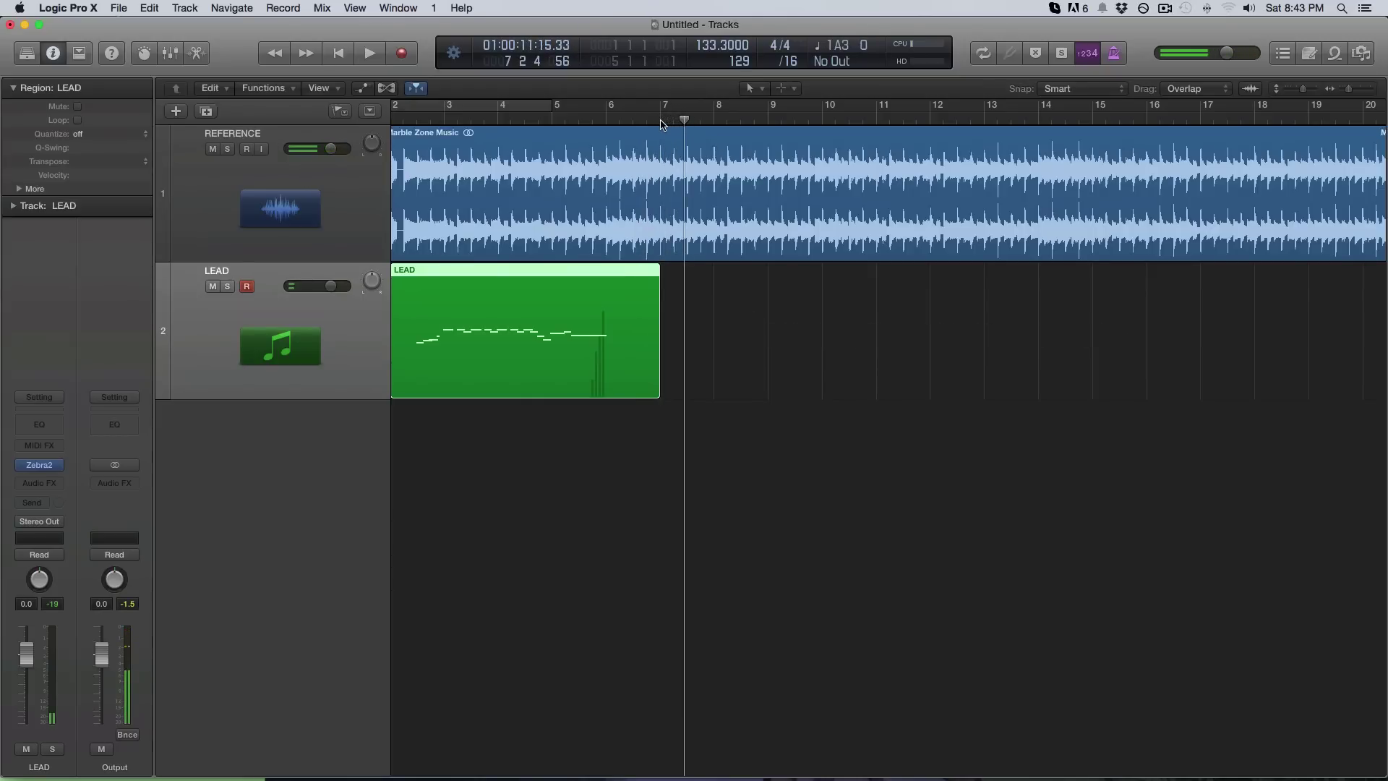
key(space)
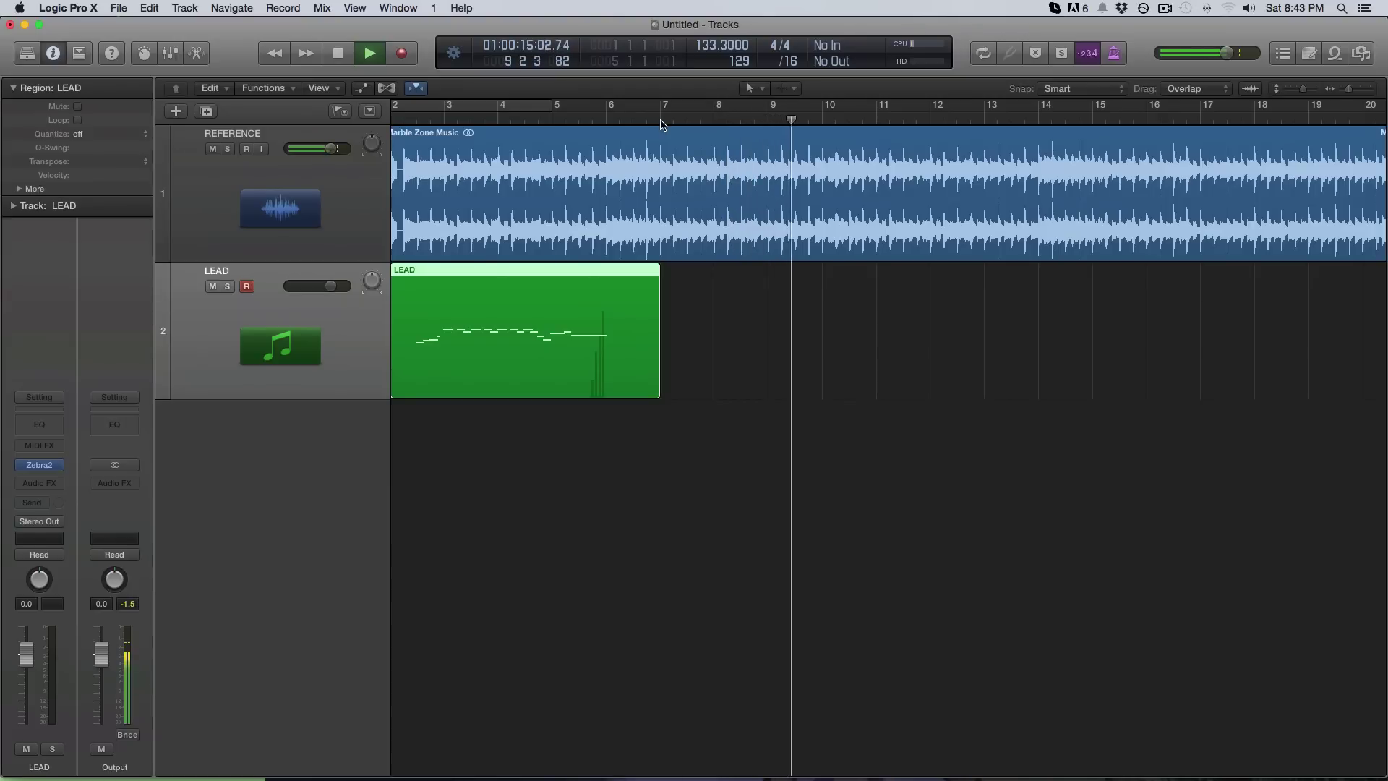
key(space)
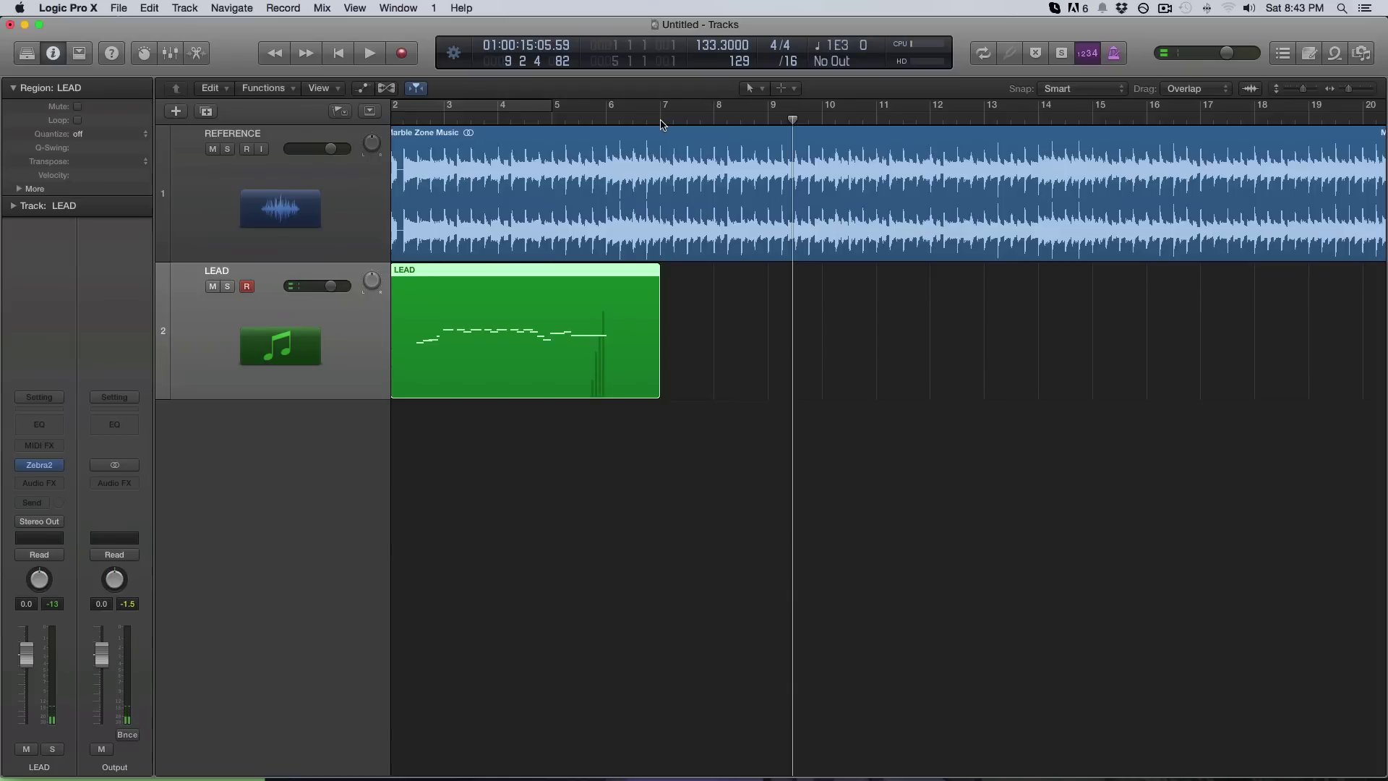
Record the second melody phrase on the LEAD track starting at bar 7
click(663, 122)
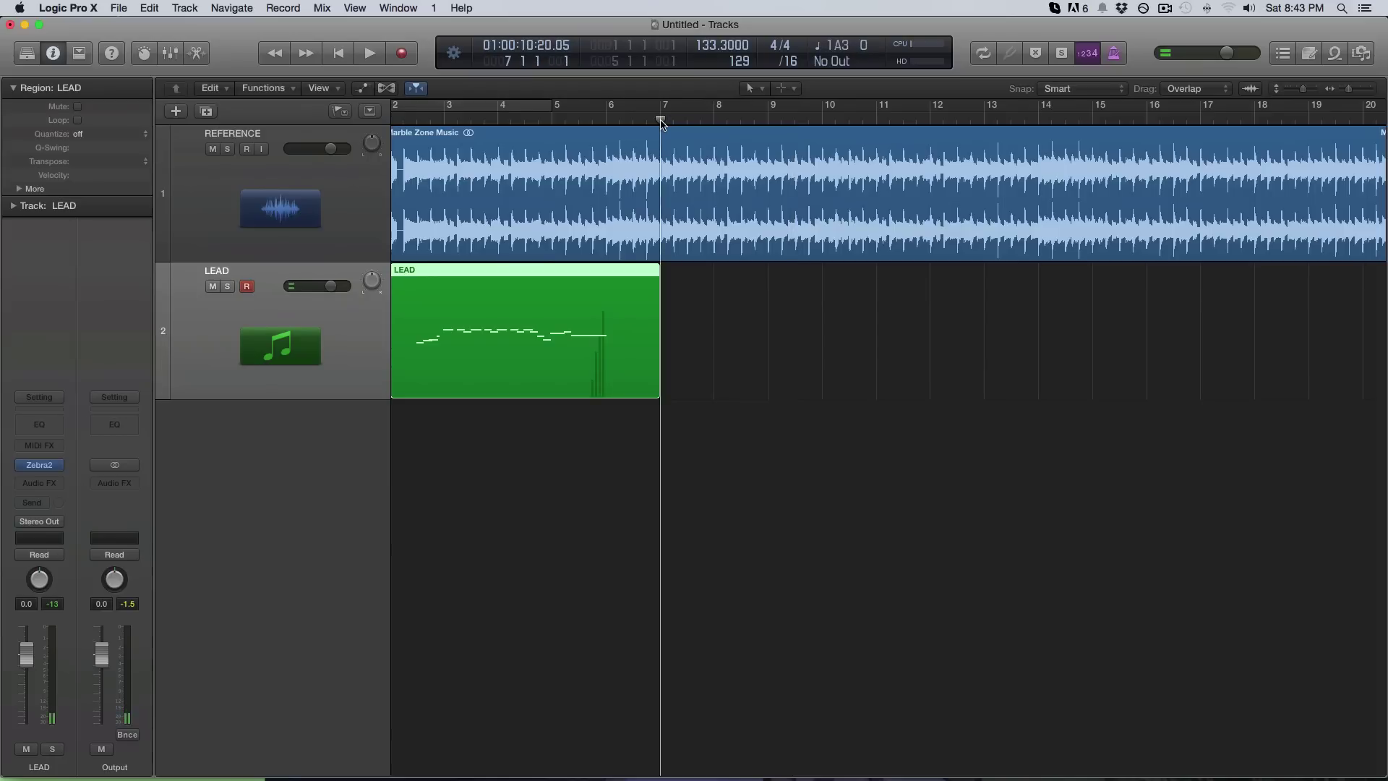
key(r)
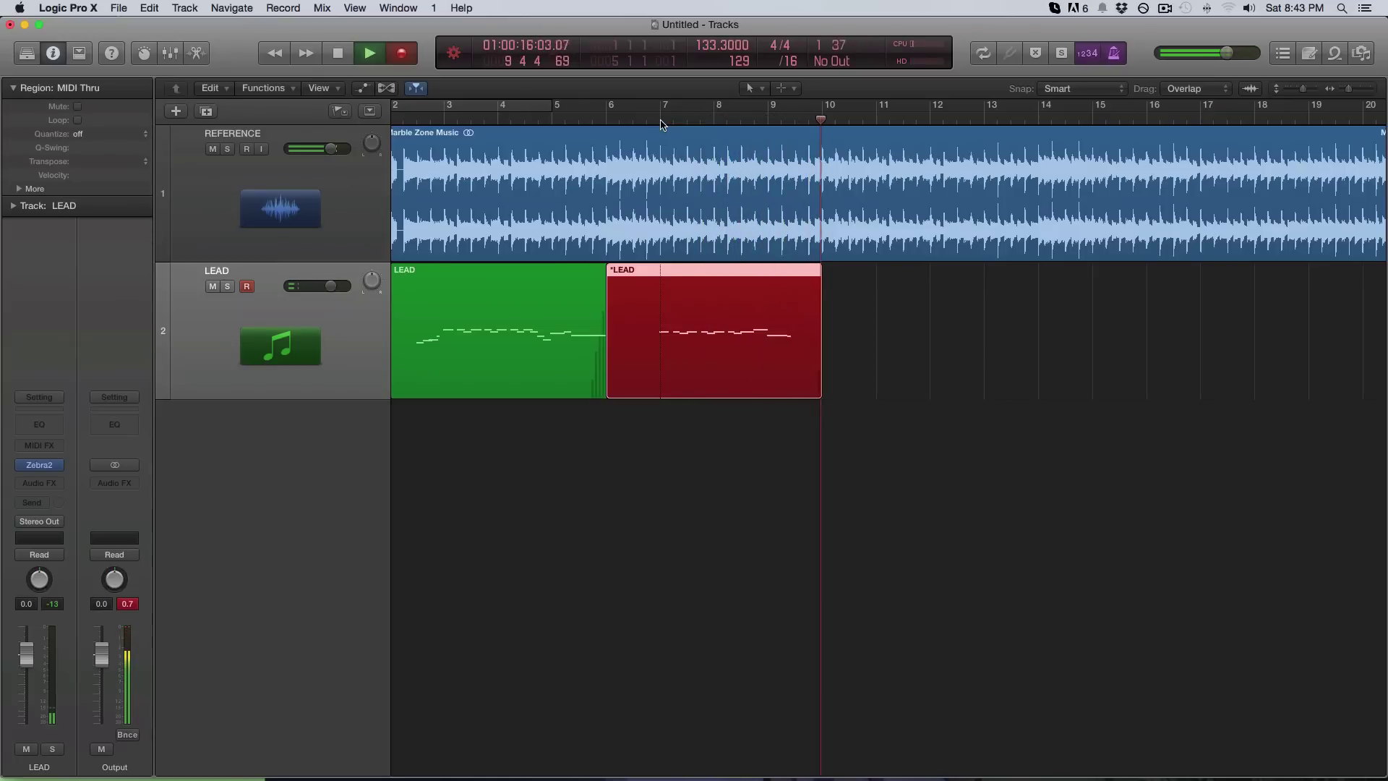
key(space)
Play back the second take from bar 7, toggling solo on LEAD to check it against the reference
click(662, 124)
key(space)
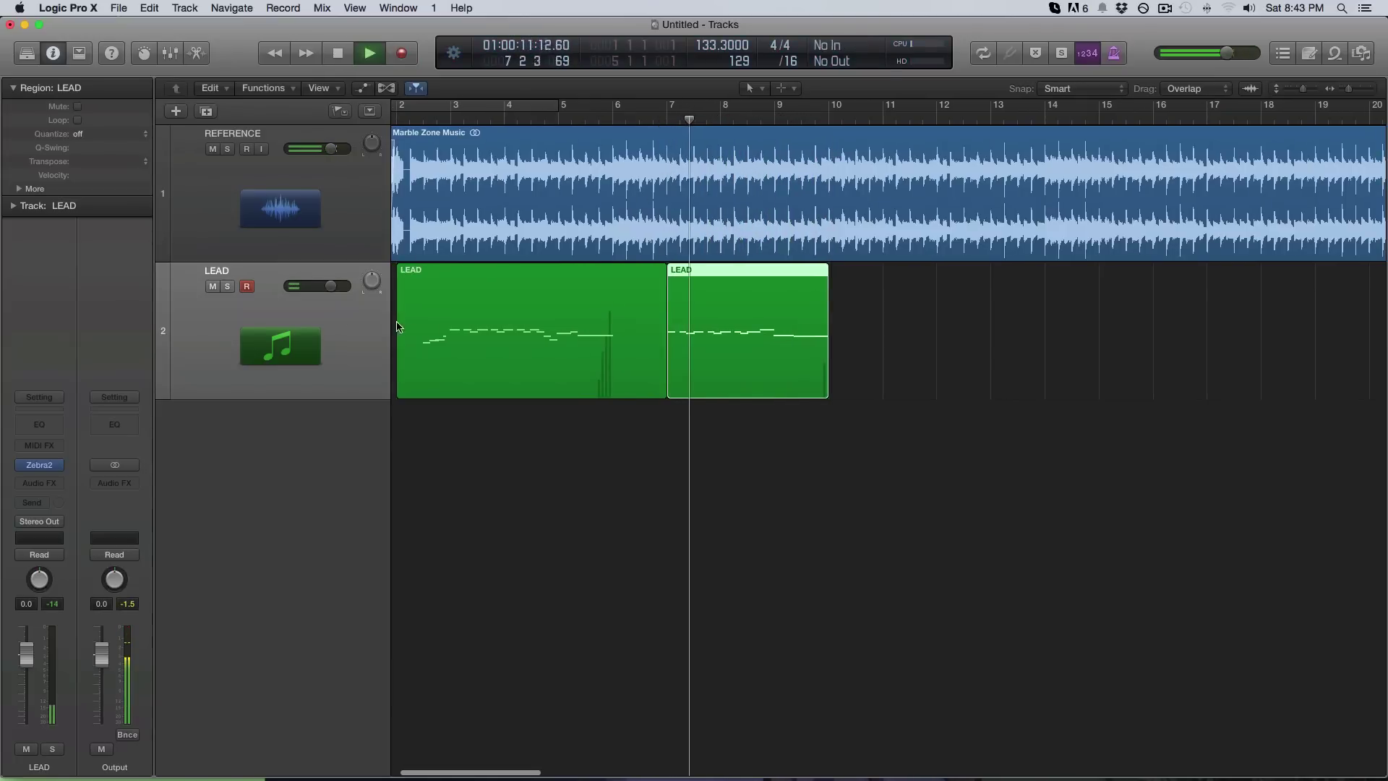
click(226, 288)
click(226, 287)
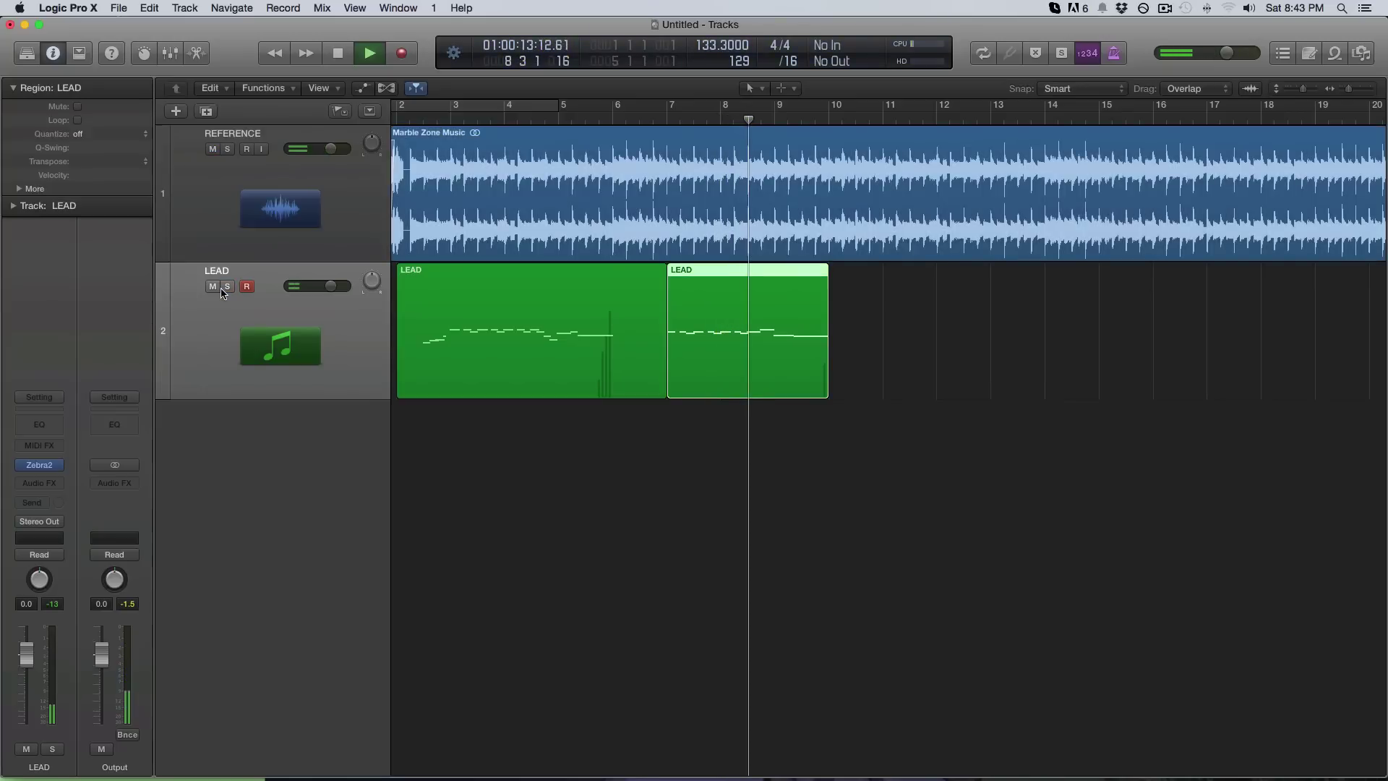
click(225, 288)
click(226, 287)
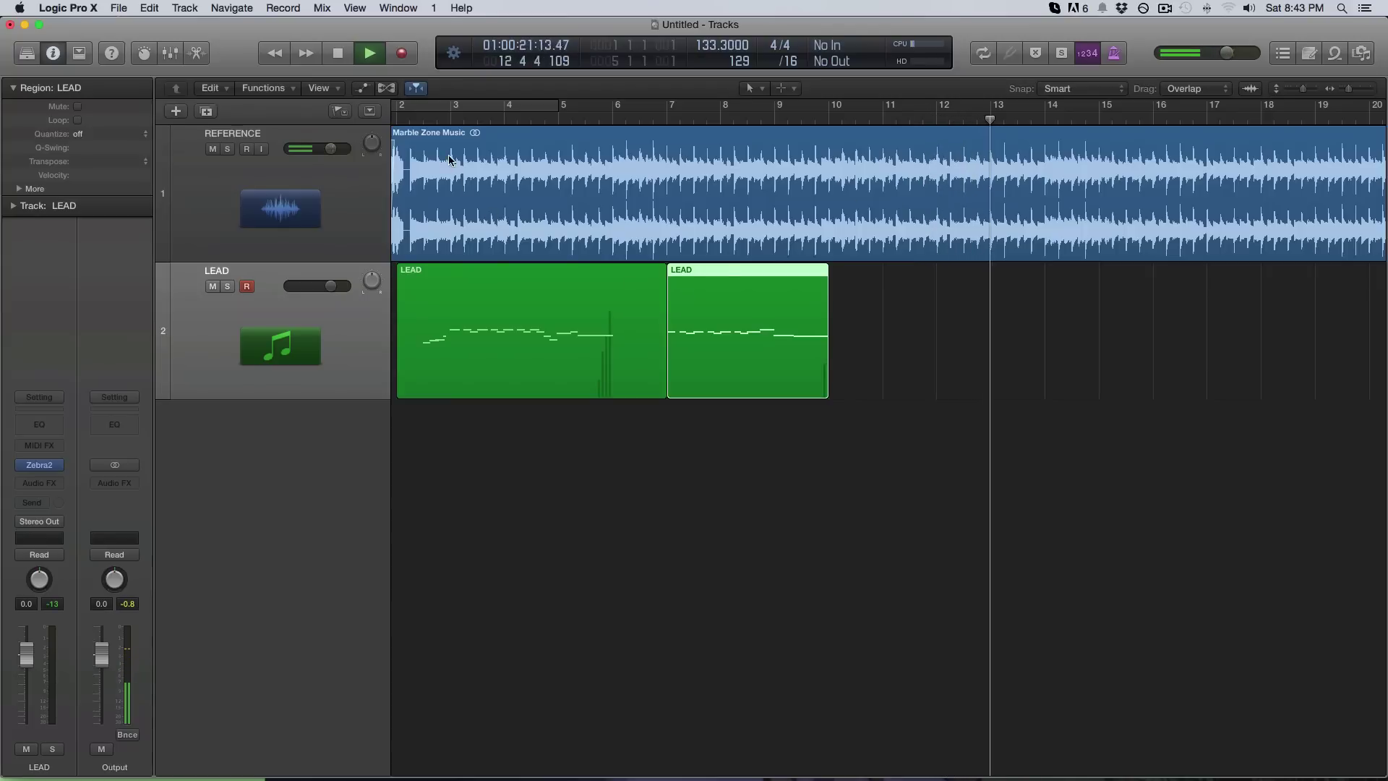
Copy the first LEAD region to bar 10 and audition the copy, toggling solo on LEAD to compare it with the reference
drag(443, 368, 866, 364)
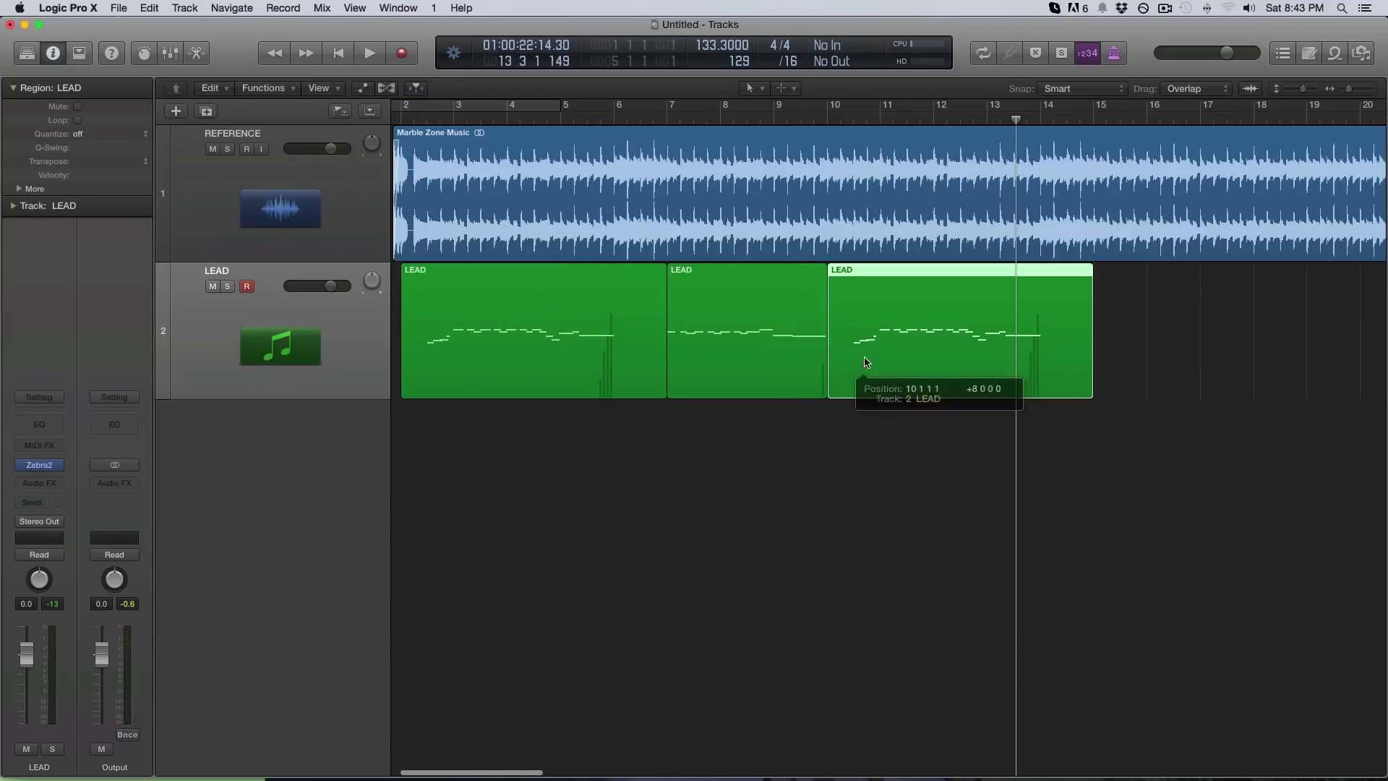
double_click(800, 120)
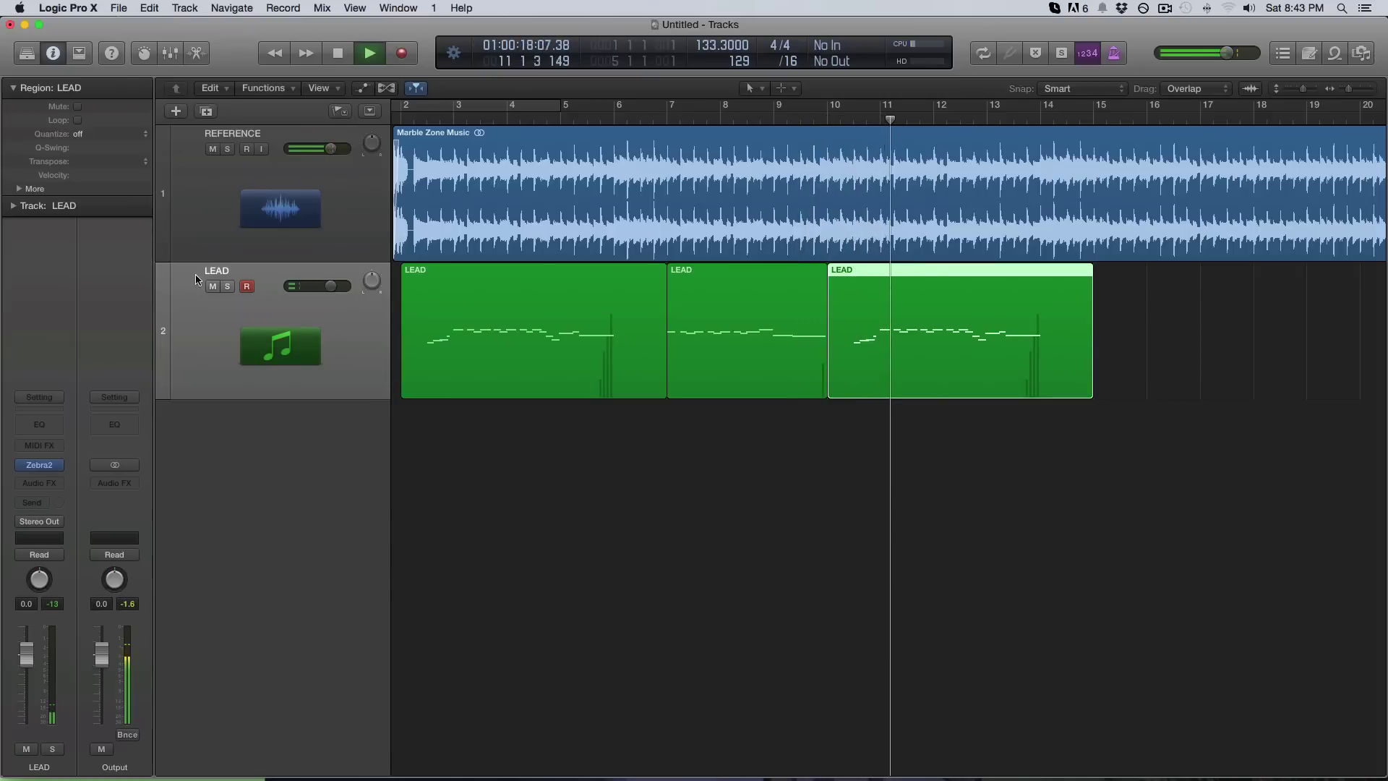
key(cmd+a)
click(229, 287)
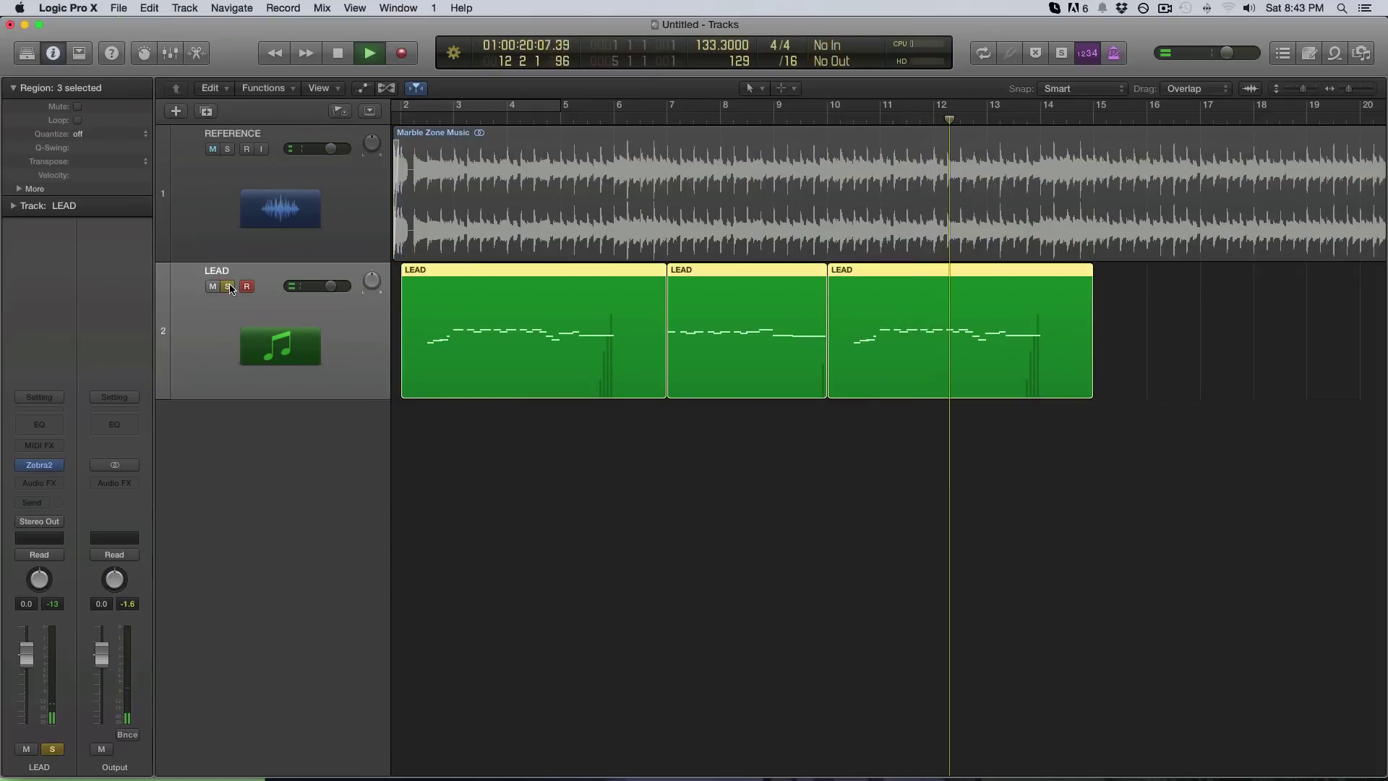
click(229, 287)
click(229, 287)
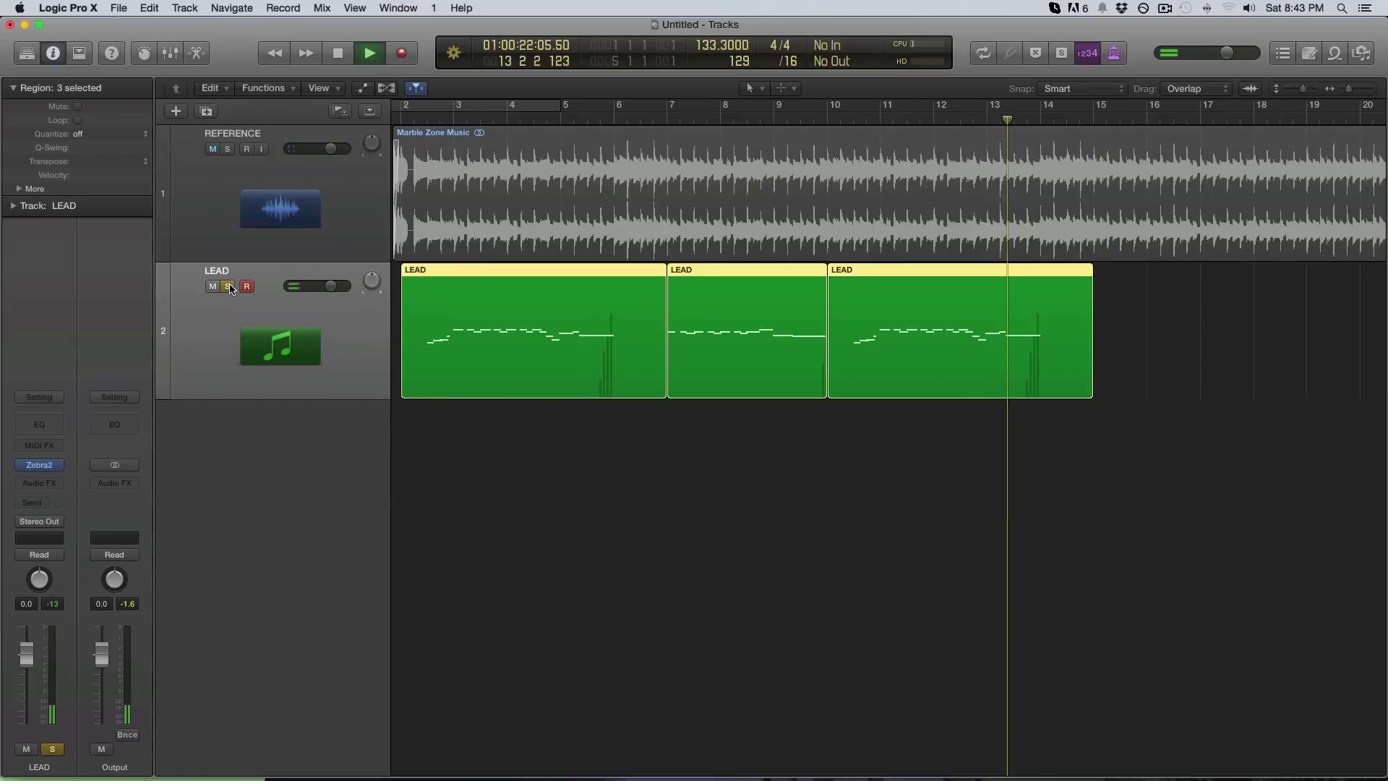
click(229, 287)
Play the reference in short bursts from bar 15, working out the closing phrase's notes on the LEAD instrument
scroll(672, 346, right, 5)
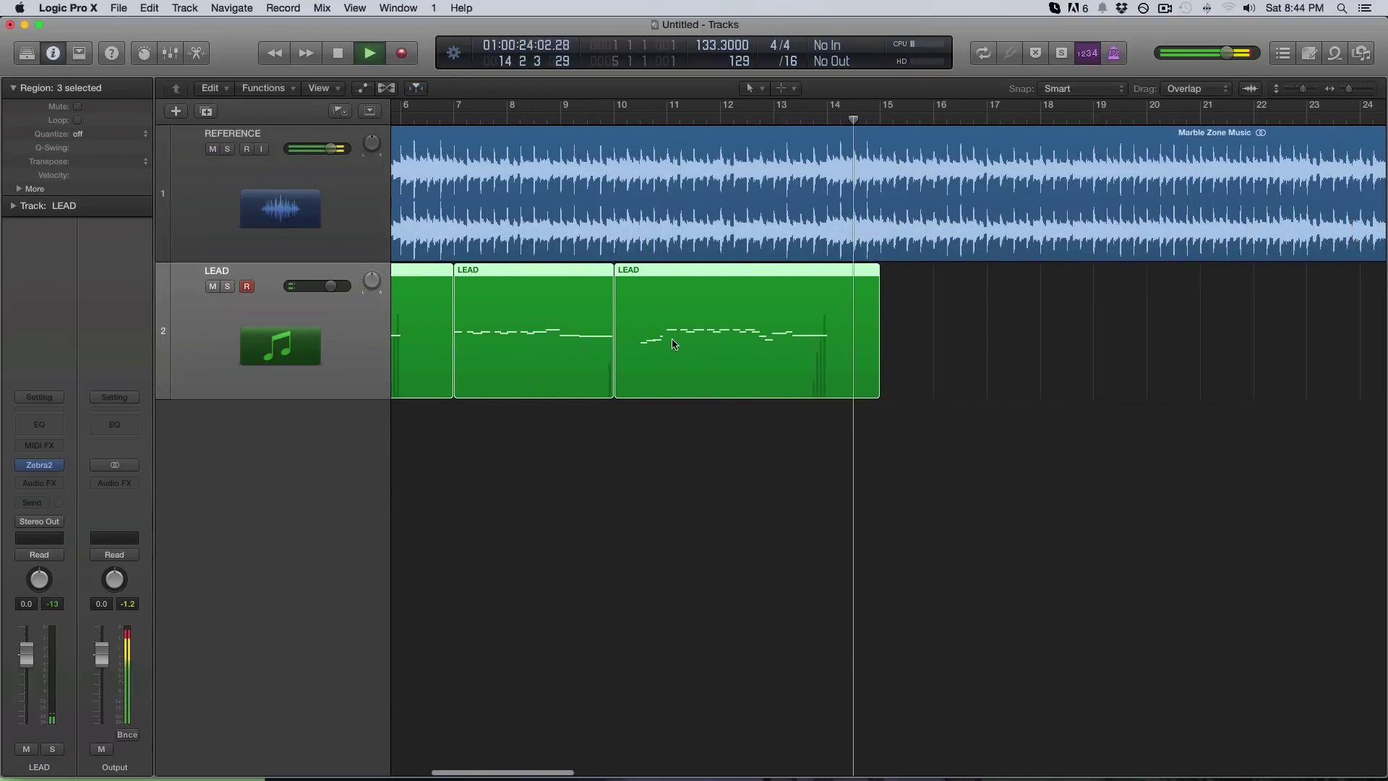
key(space)
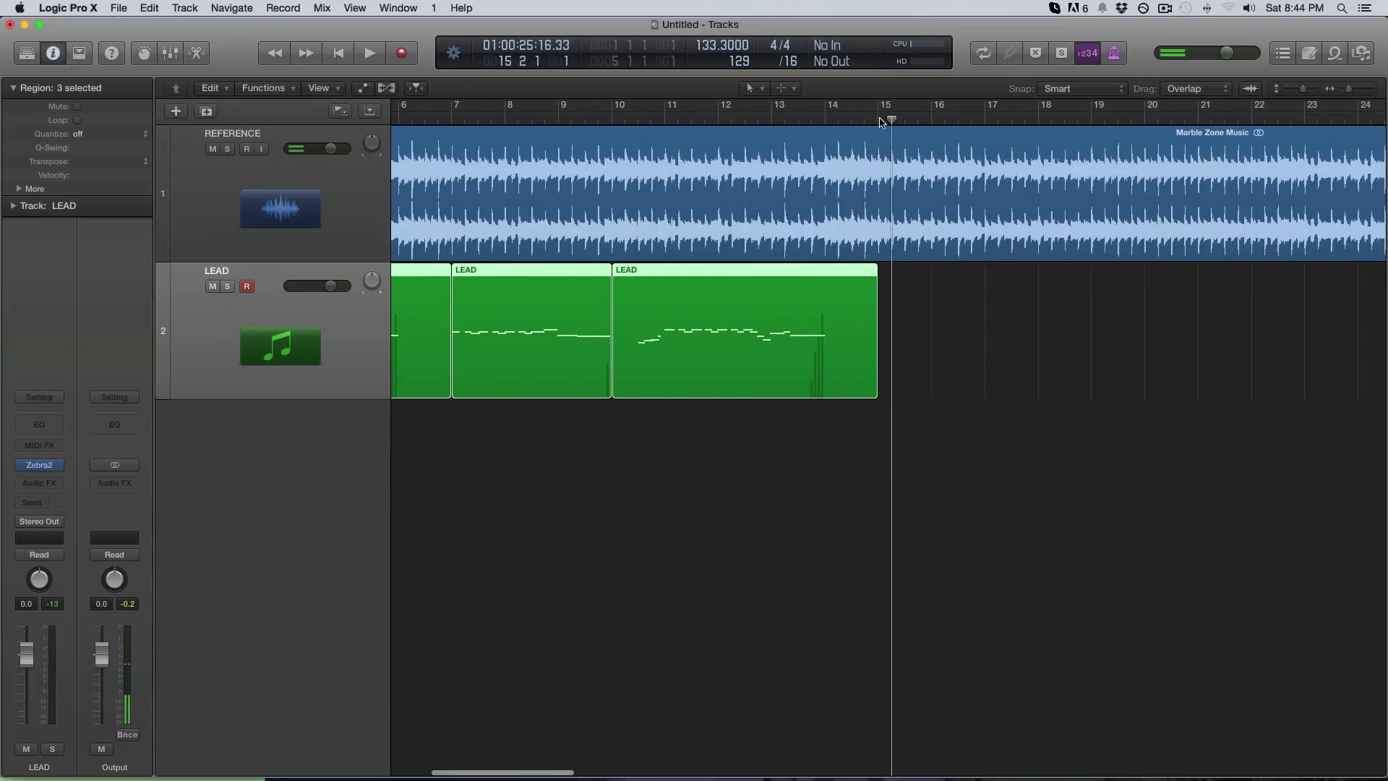
click(878, 120)
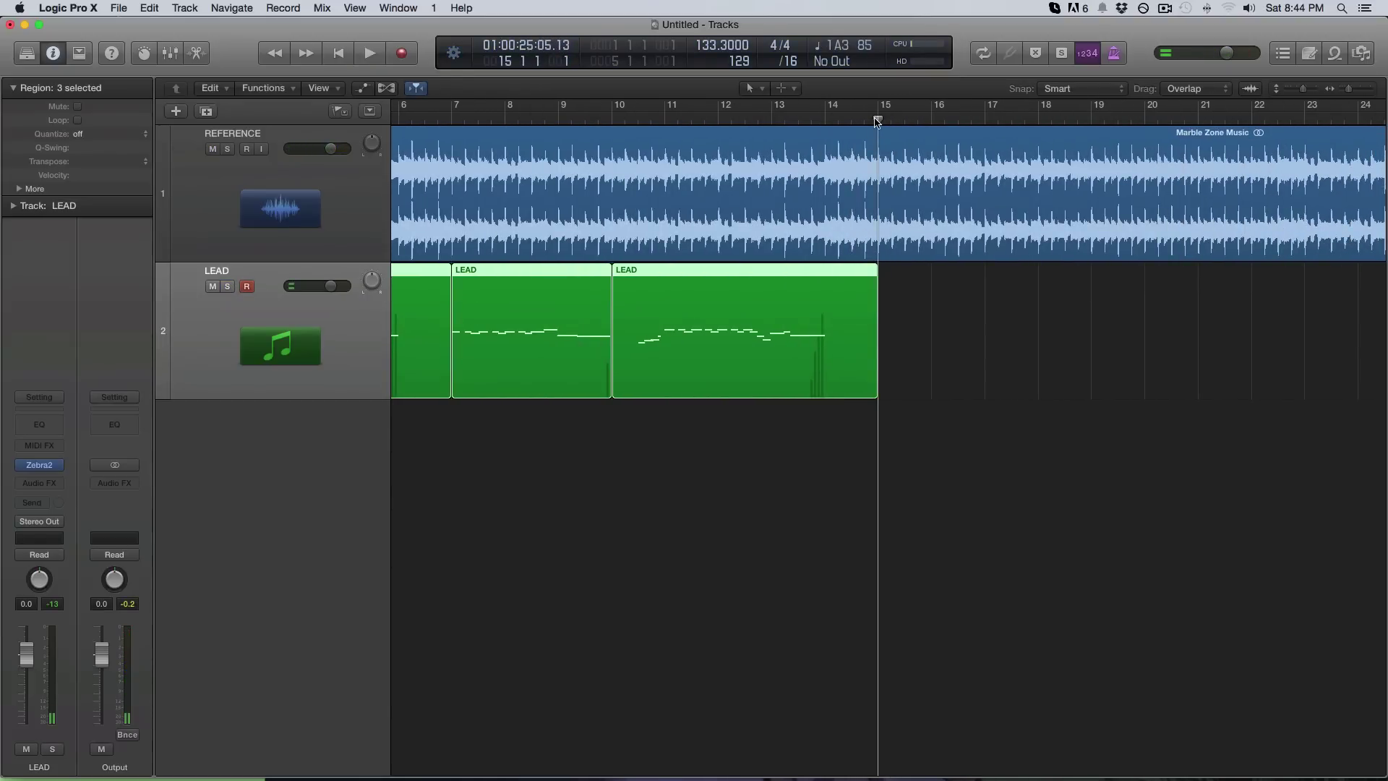
key(space)
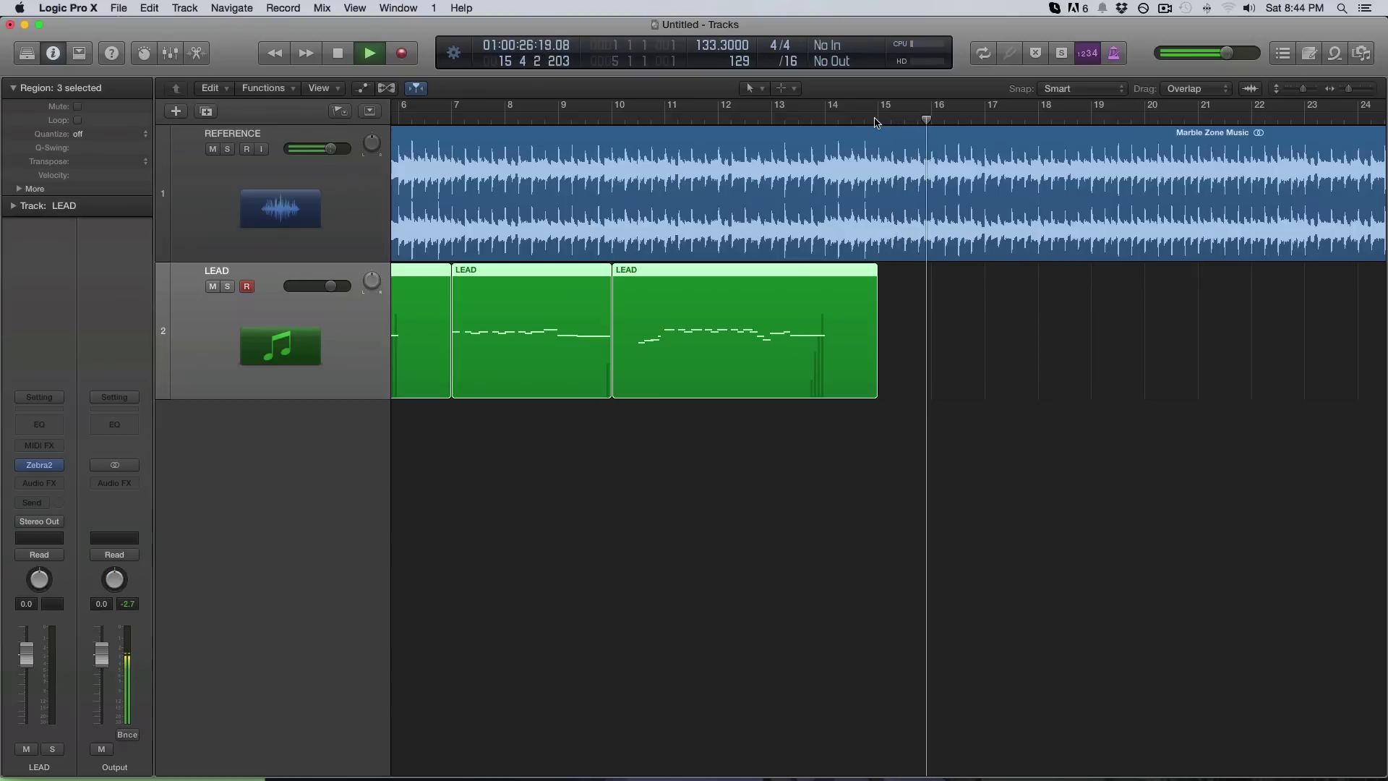
key(space)
key(space)
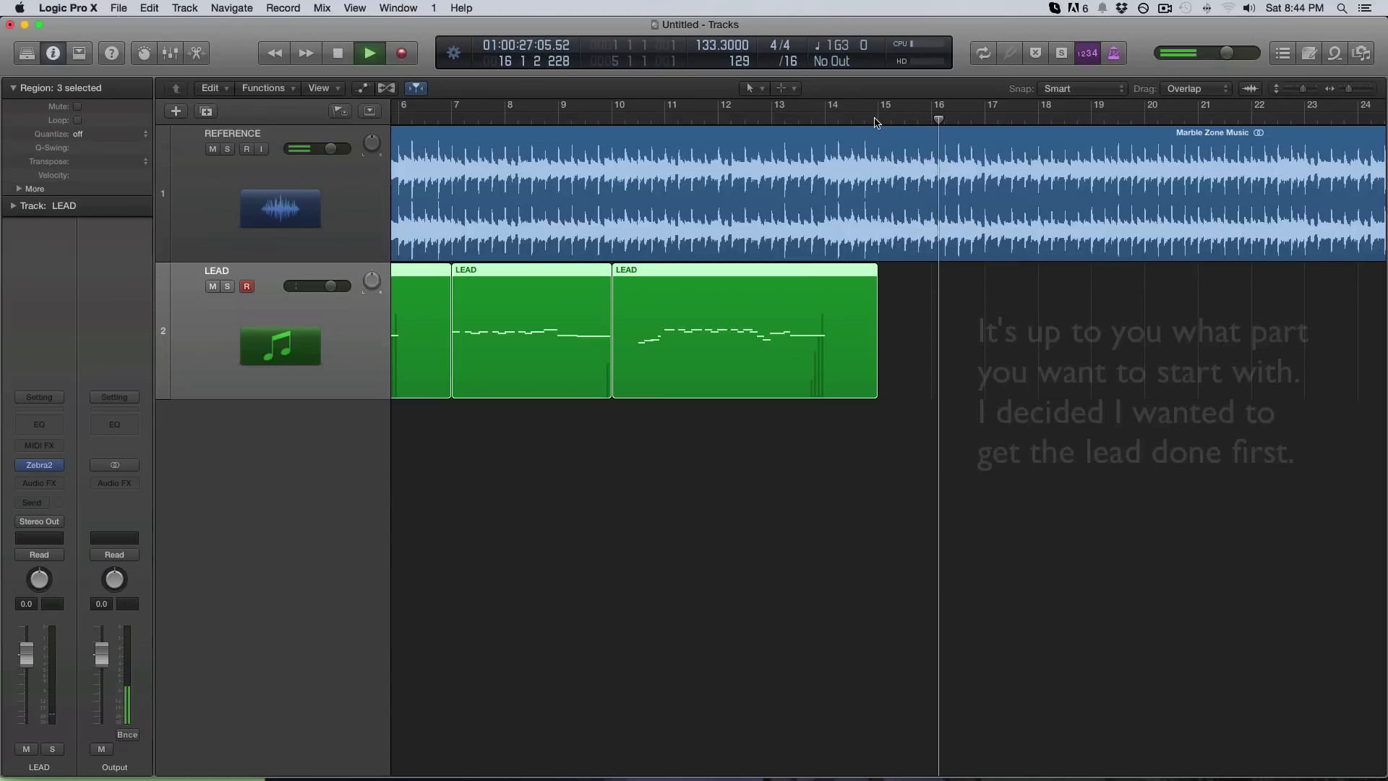
key(space)
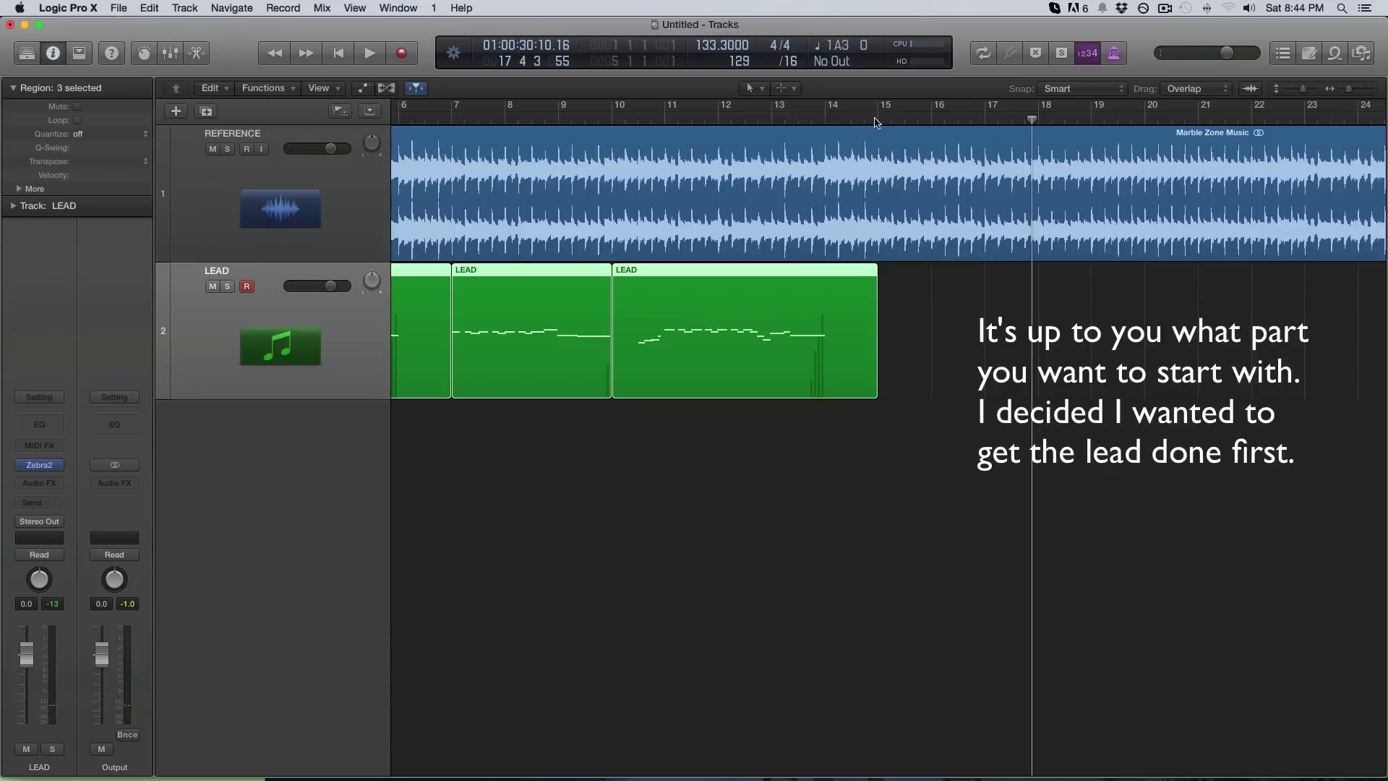
Record the closing melody phrase on the LEAD track starting at bar 15
click(876, 122)
key(space)
key(space)
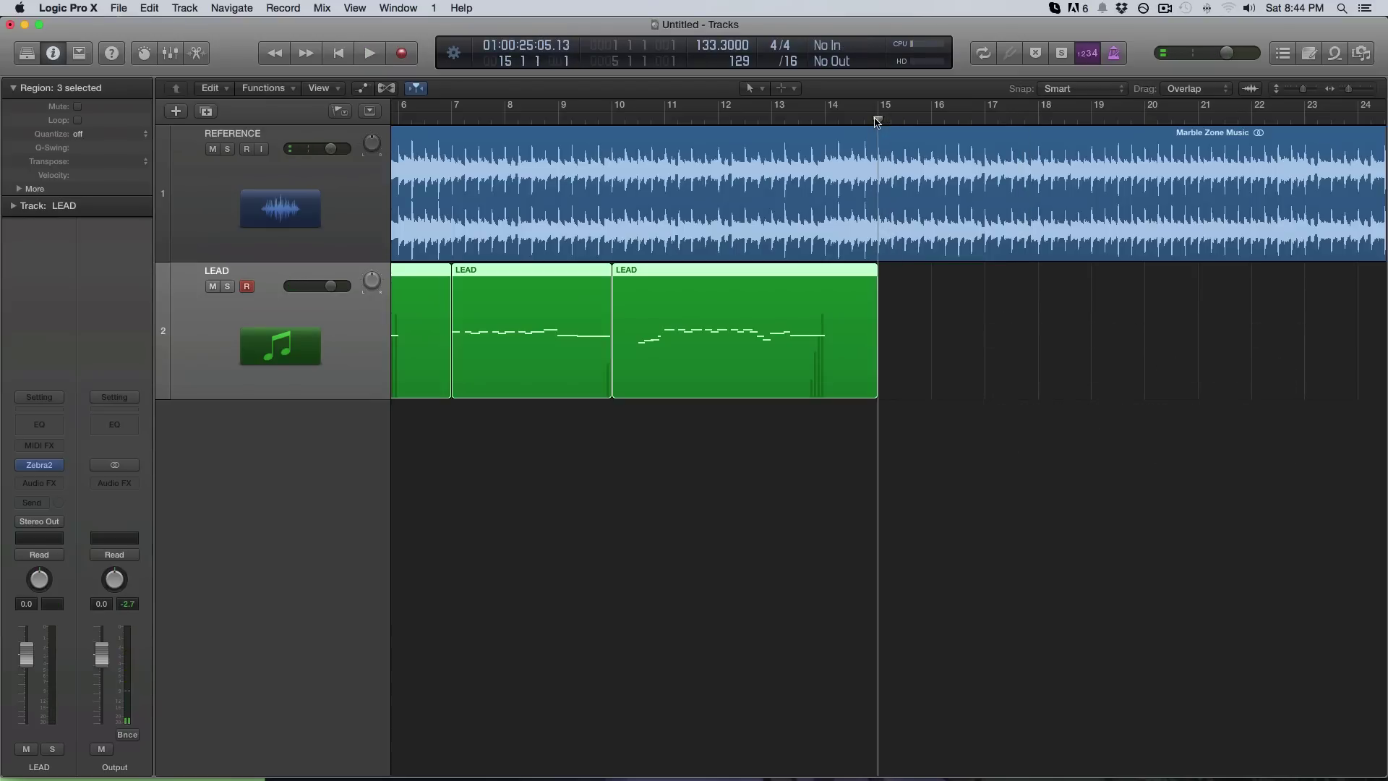
key(r)
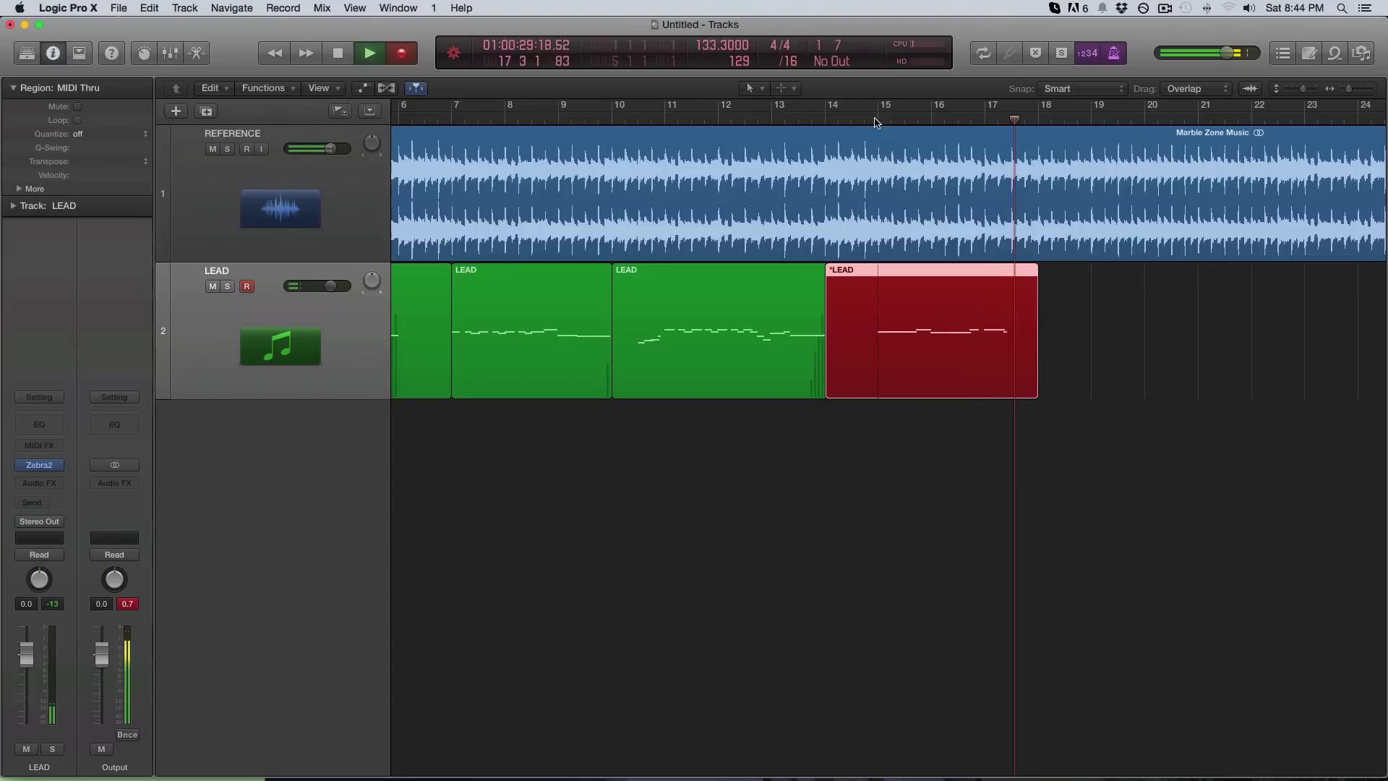
key(space)
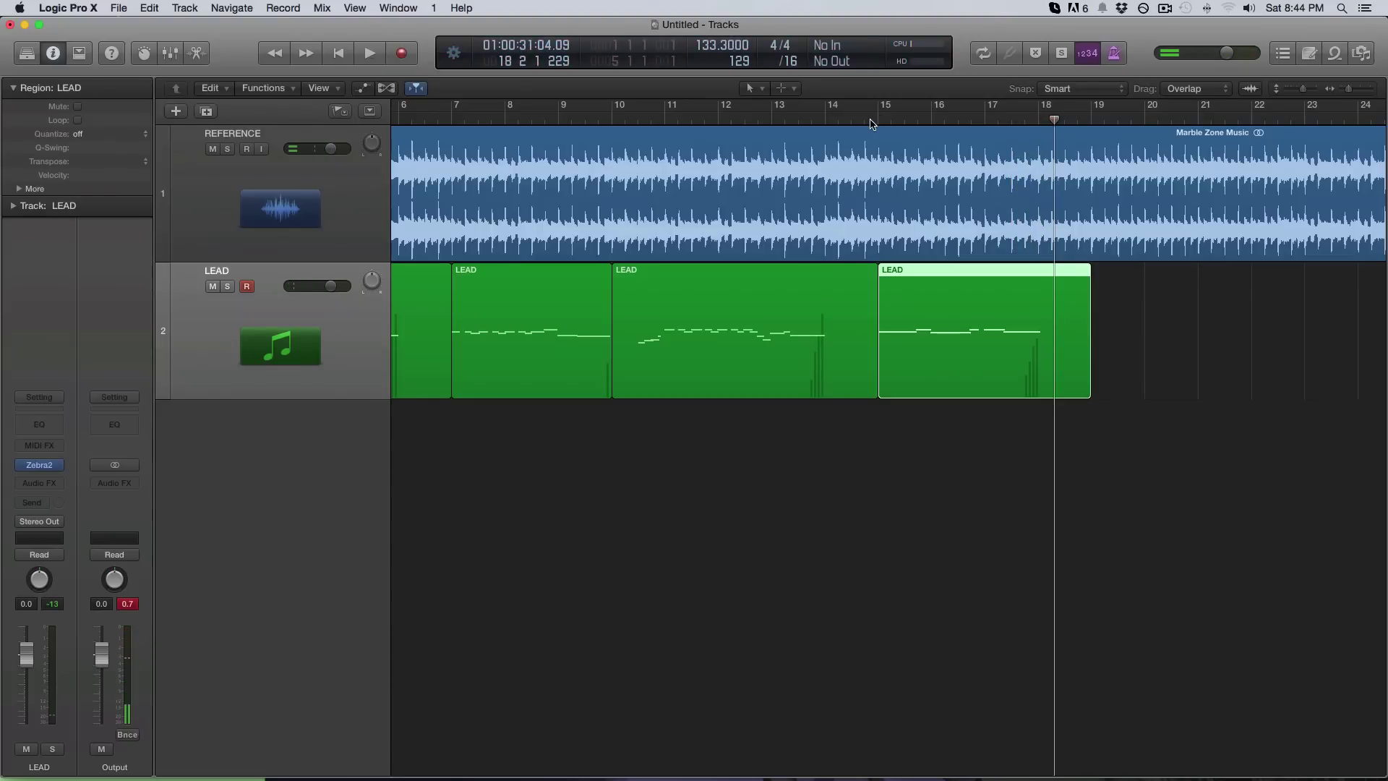
Play back the closing take from bar 15 and on through the reference, toggling solo on LEAD to compare the two
click(872, 123)
key(space)
click(228, 287)
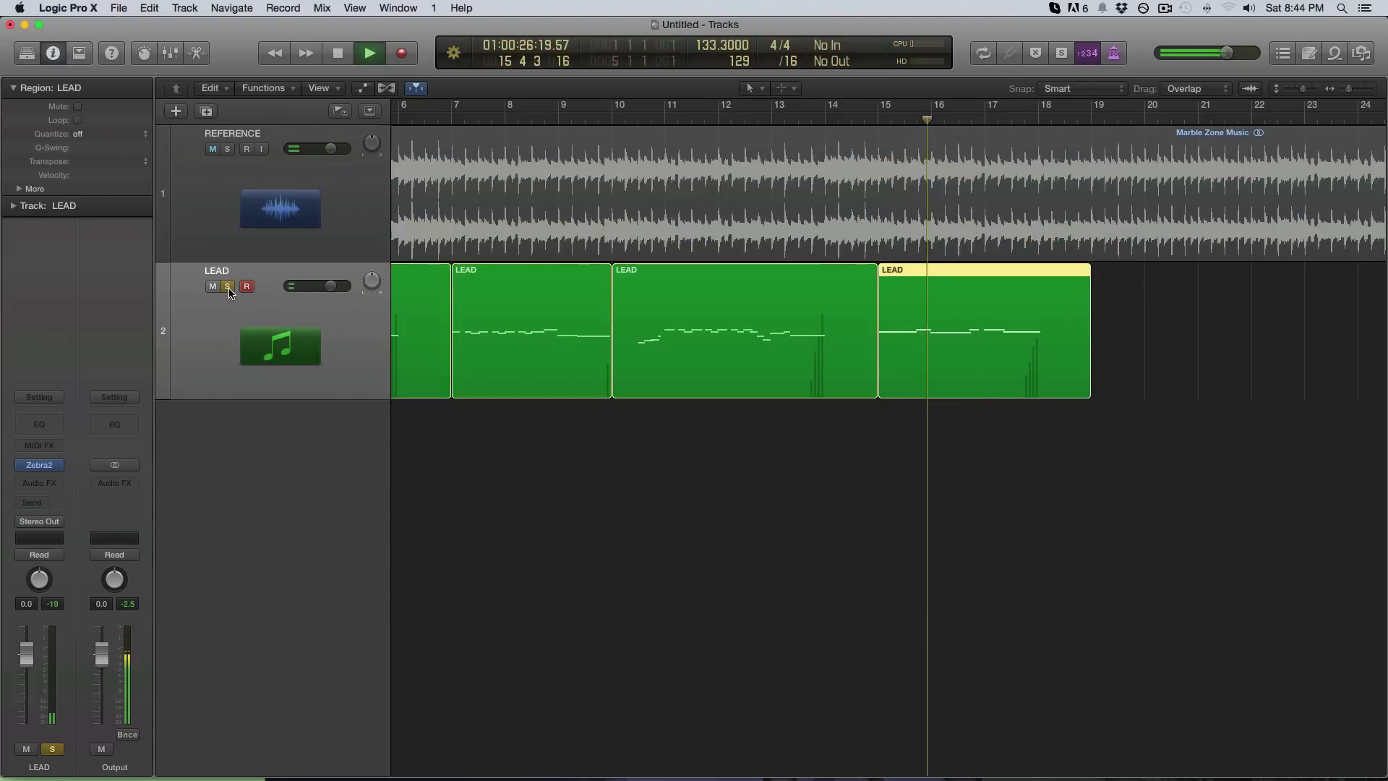
click(228, 287)
click(228, 287)
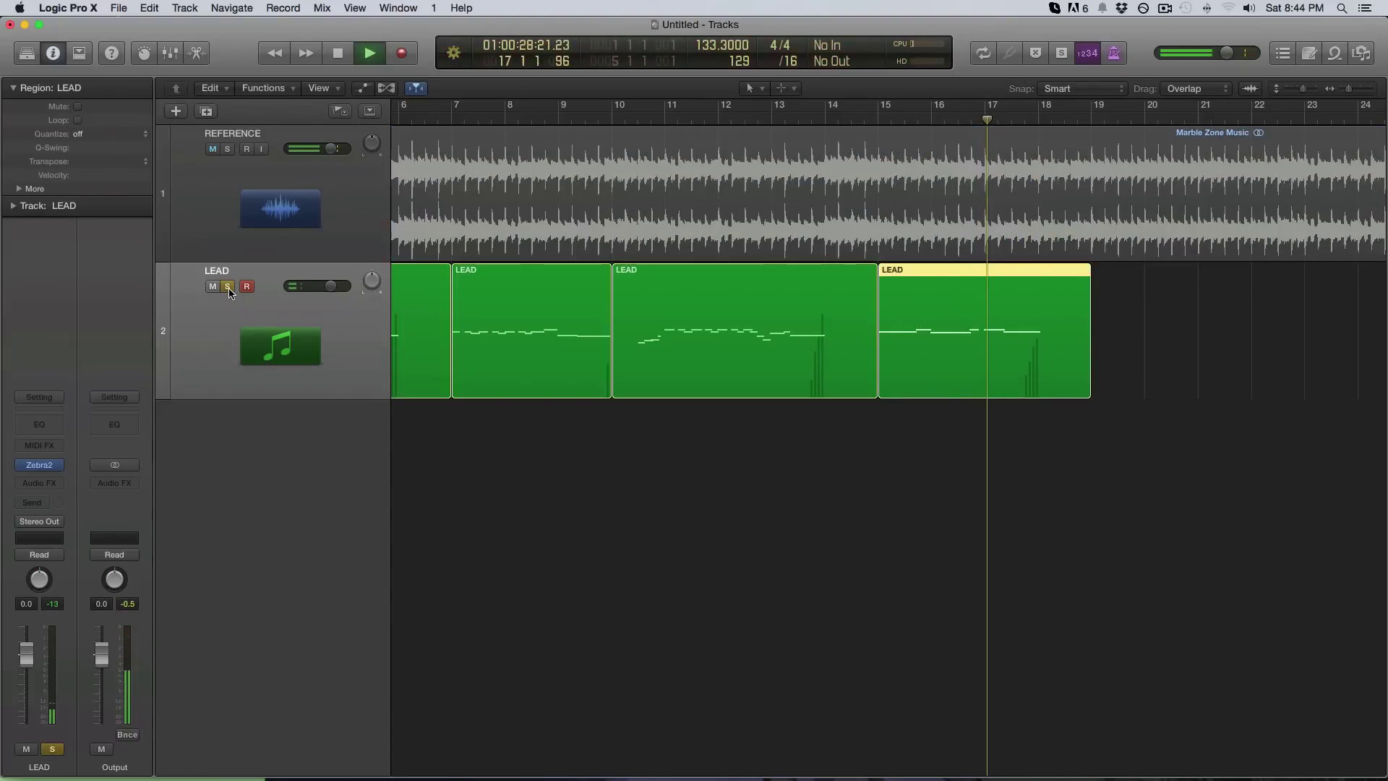
click(228, 287)
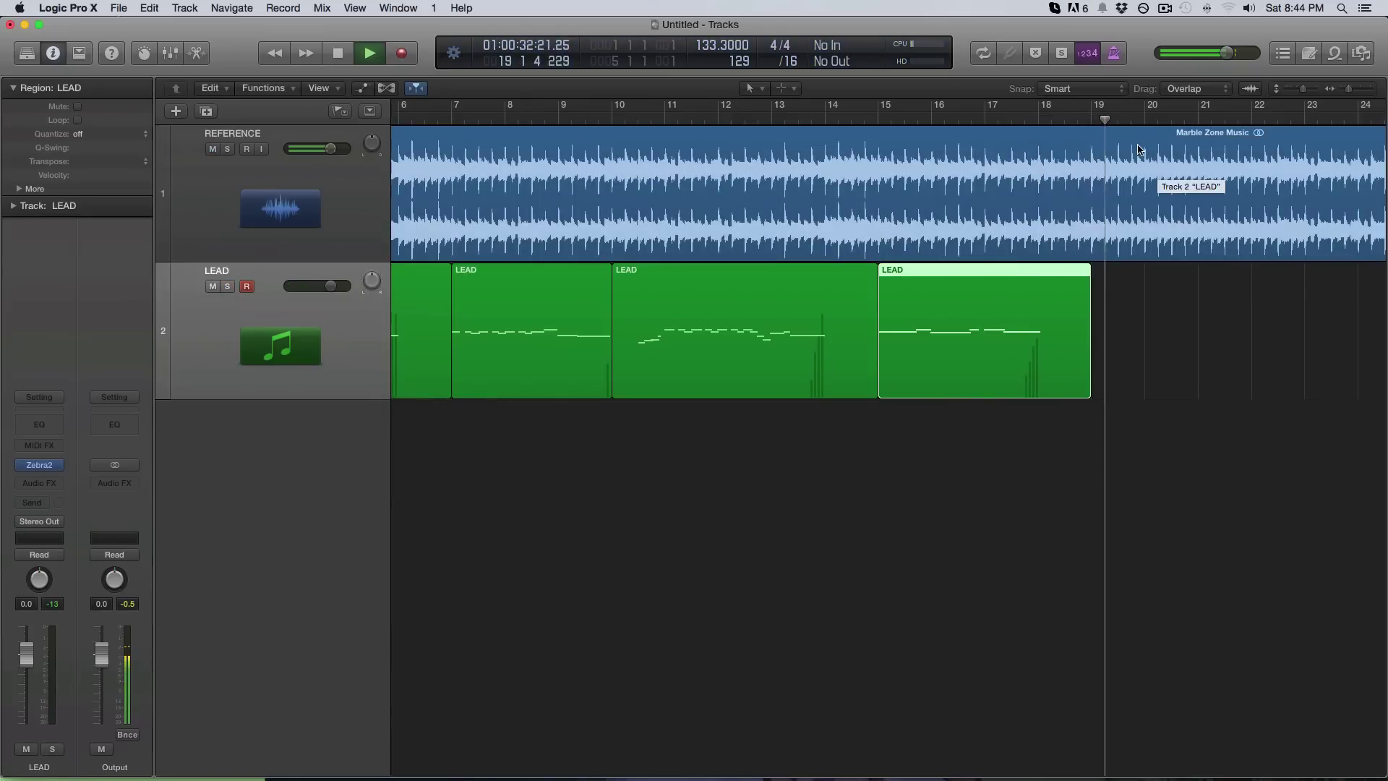
scroll(1139, 149, right, 2)
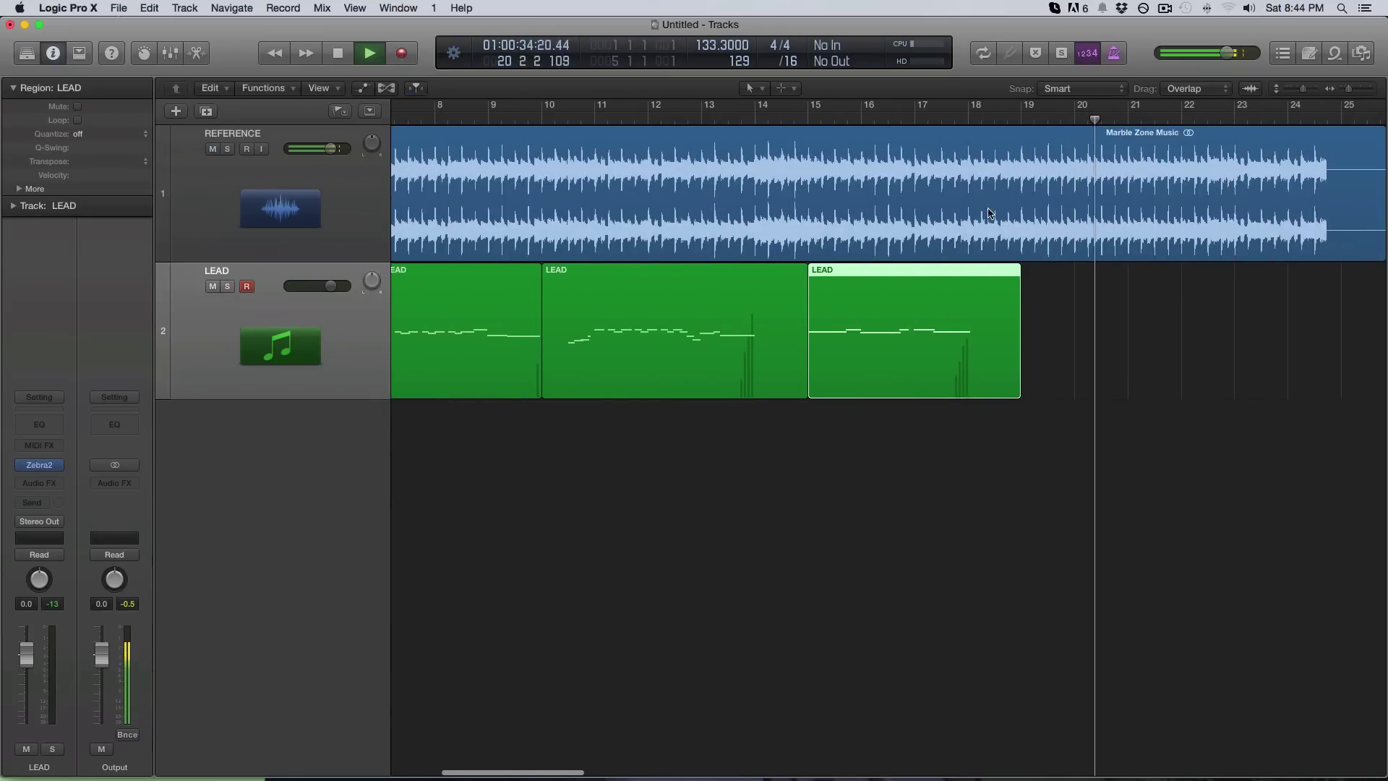
key(space)
scroll(604, 249, left, 5)
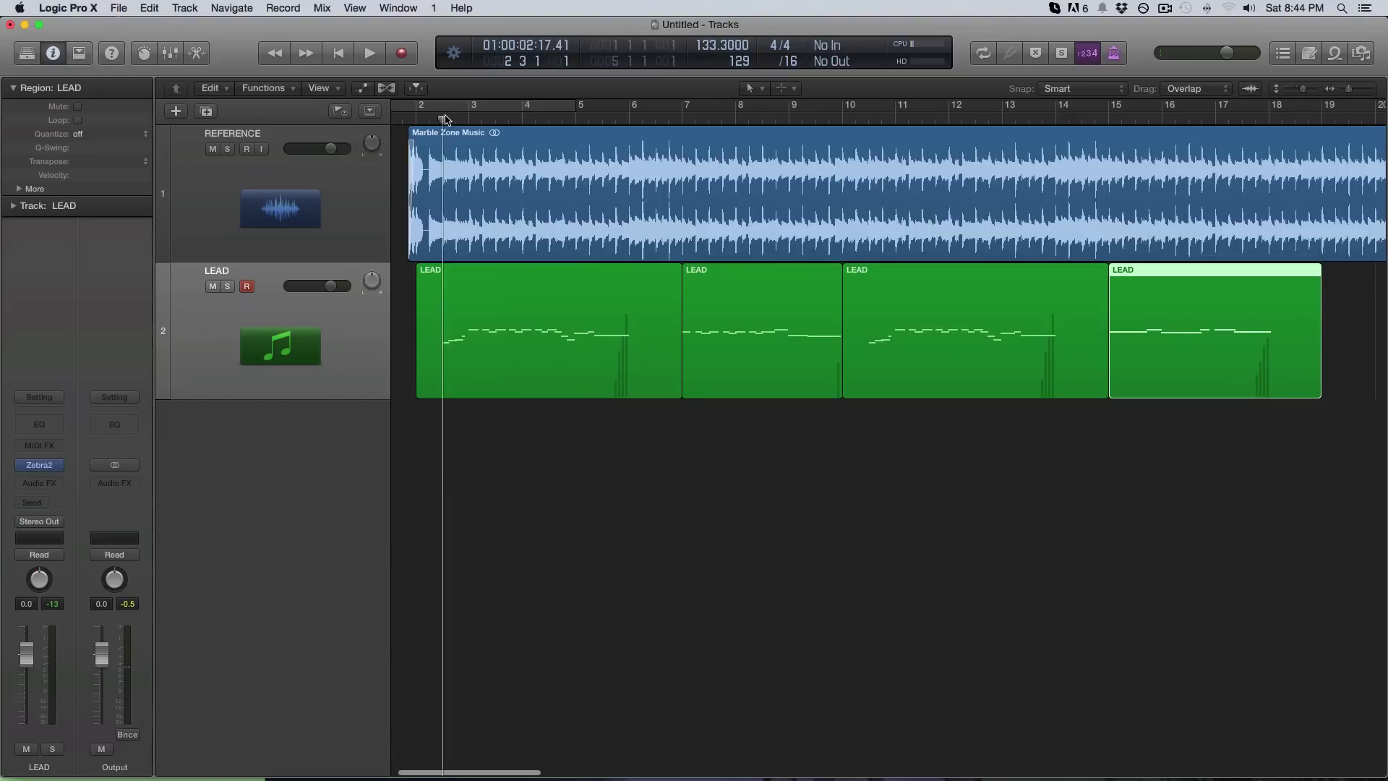
Add a new software instrument track below LEAD and name it BASS
drag(445, 120, 417, 122)
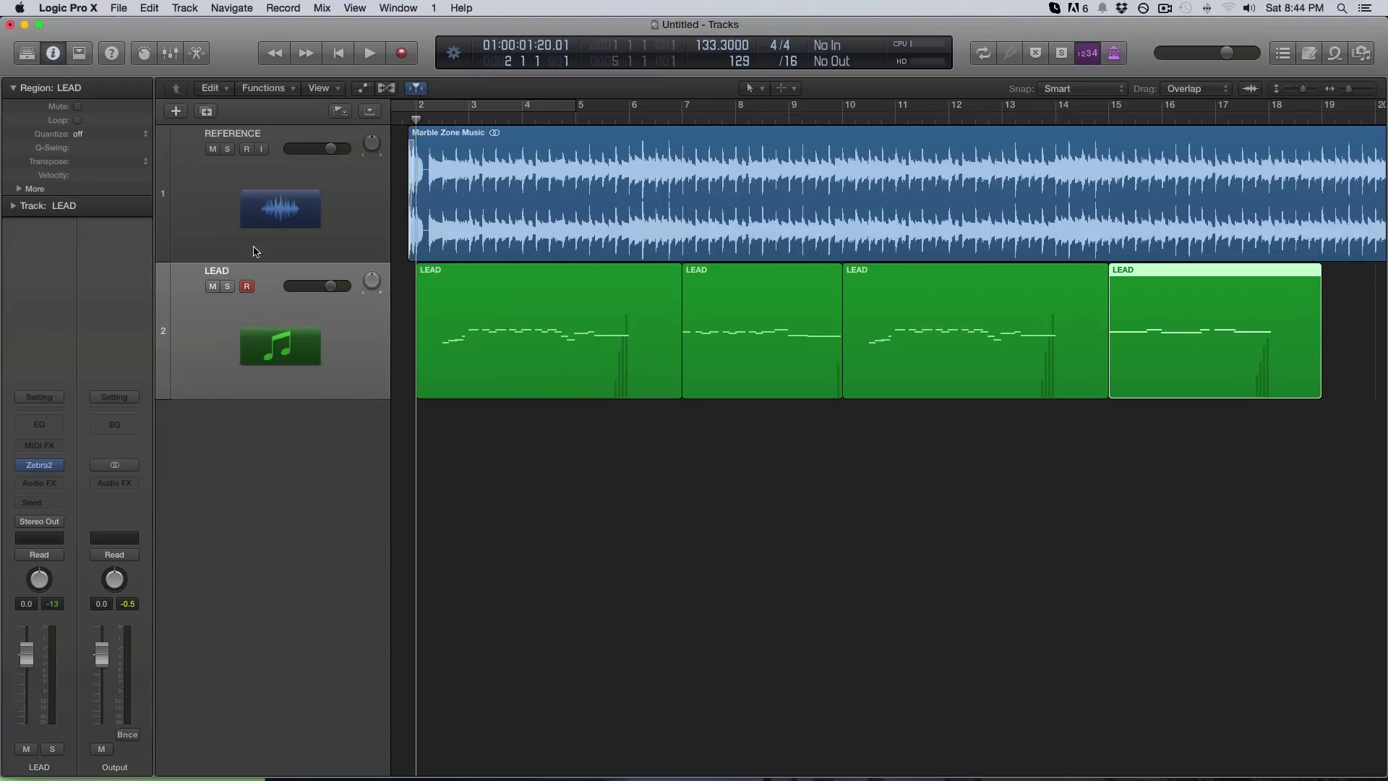
click(207, 112)
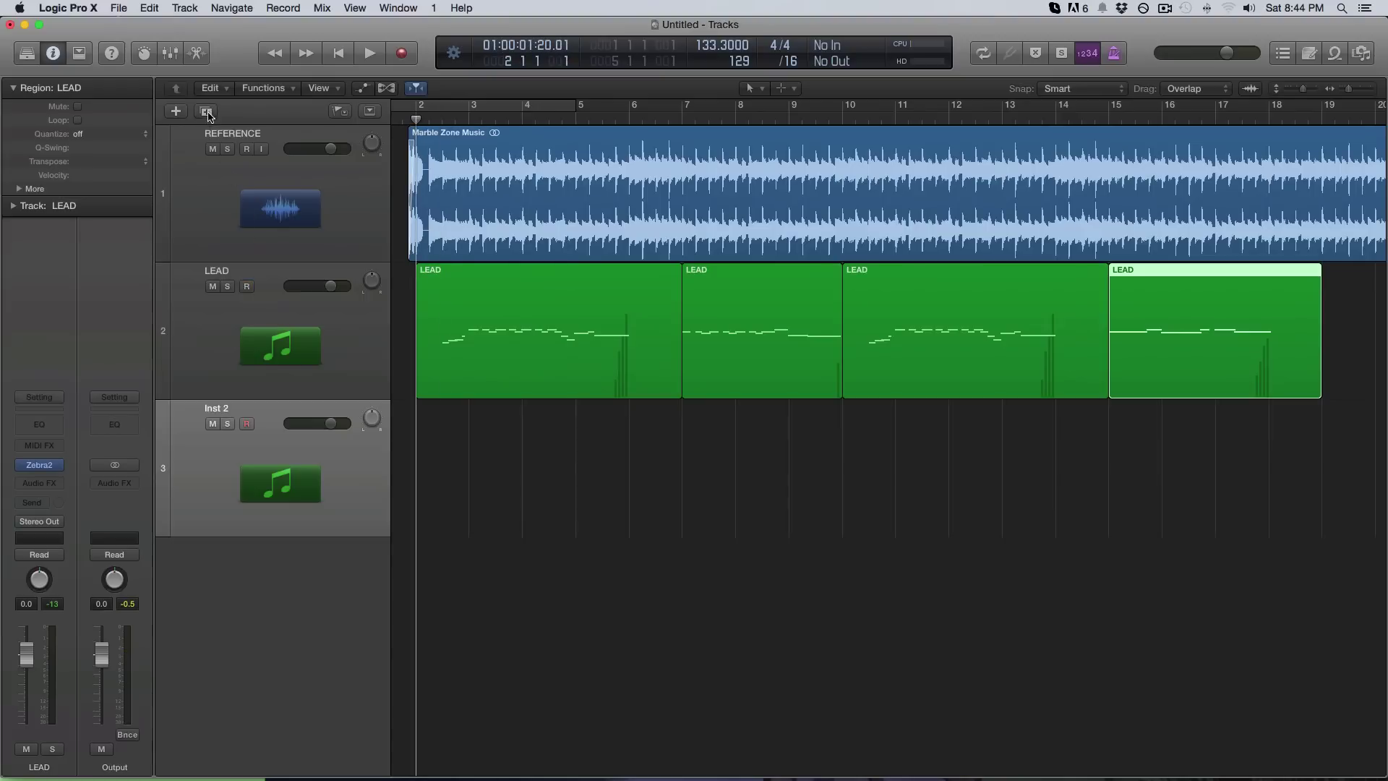
double_click(232, 409)
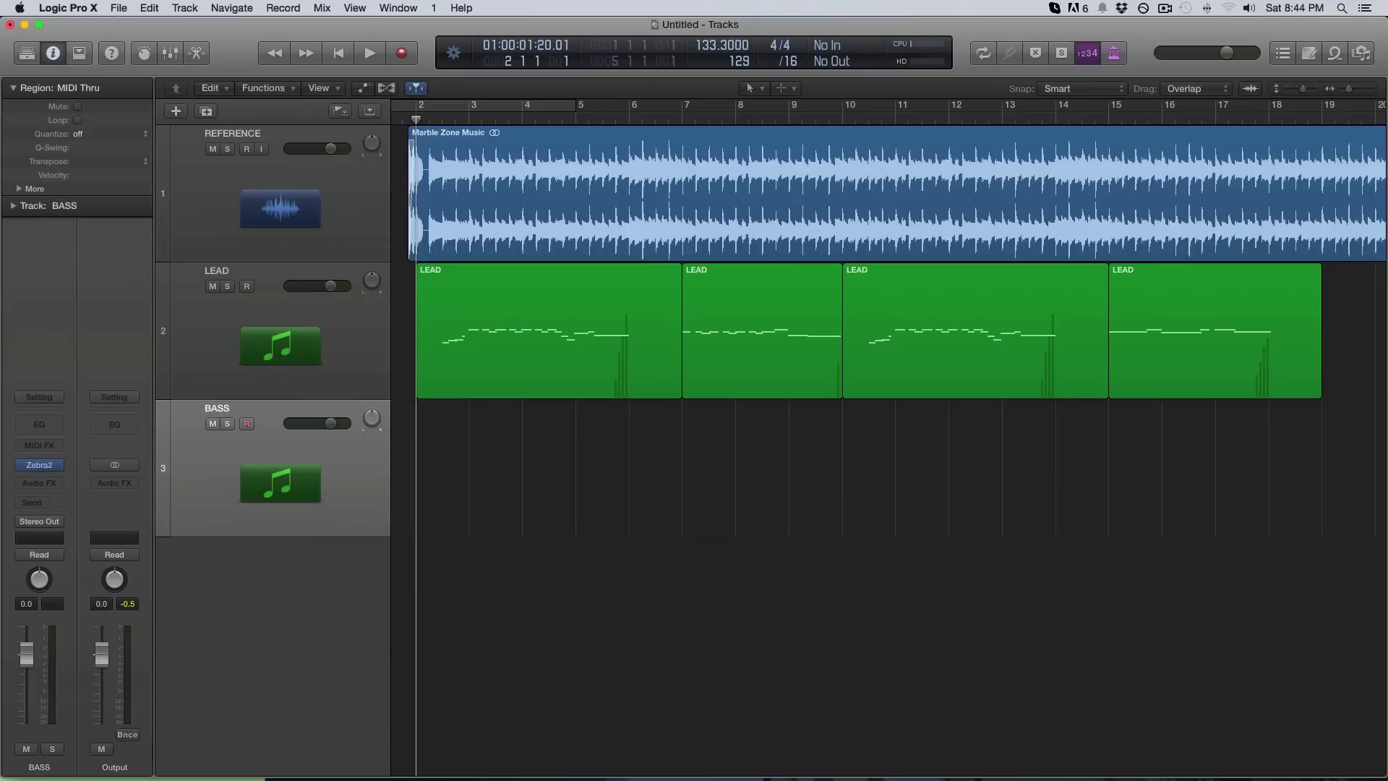
Mute the LEAD track and play the reference's opening in short bursts, working out the first notes on the BASS instrument
mouse_move(422, 120)
mouse_down()
mouse_move(434, 120)
mouse_move(404, 121)
mouse_up()
key(space)
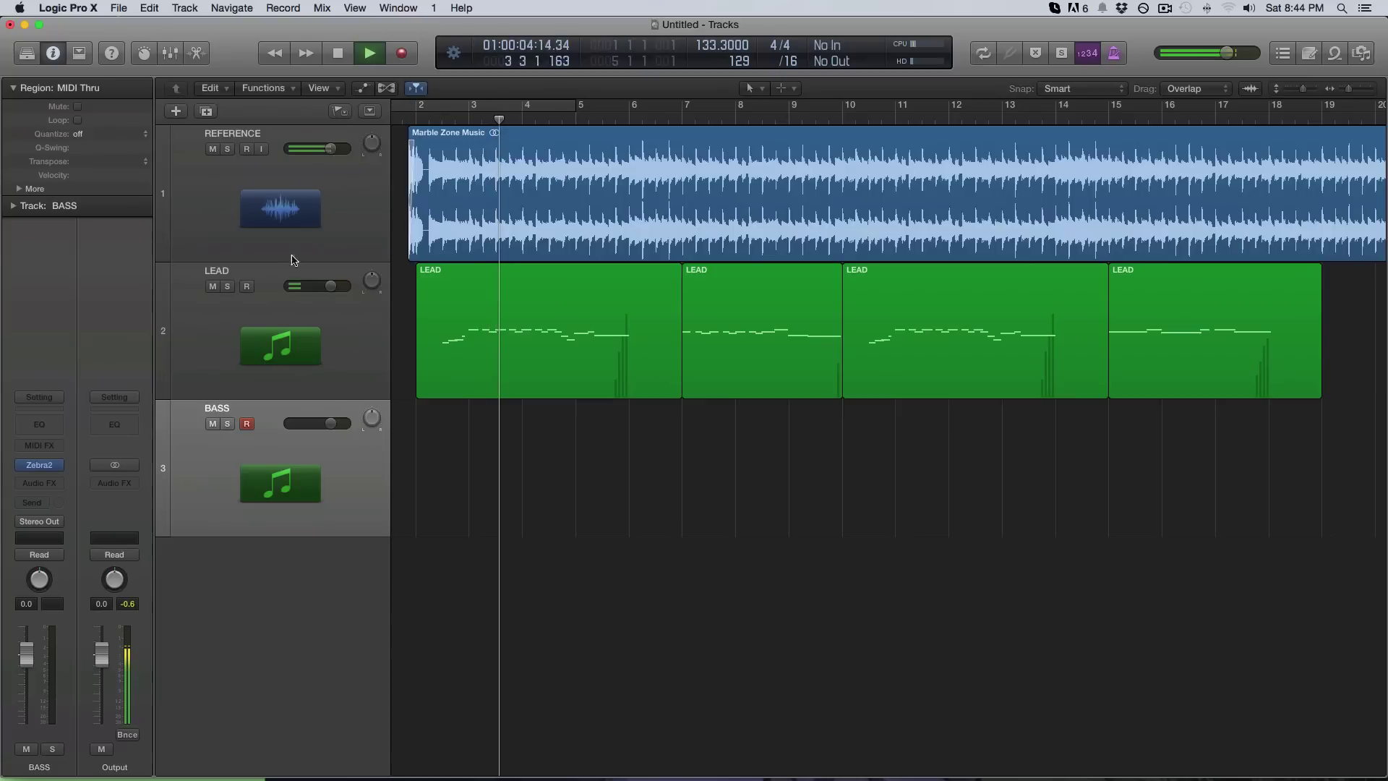
click(213, 286)
key(space)
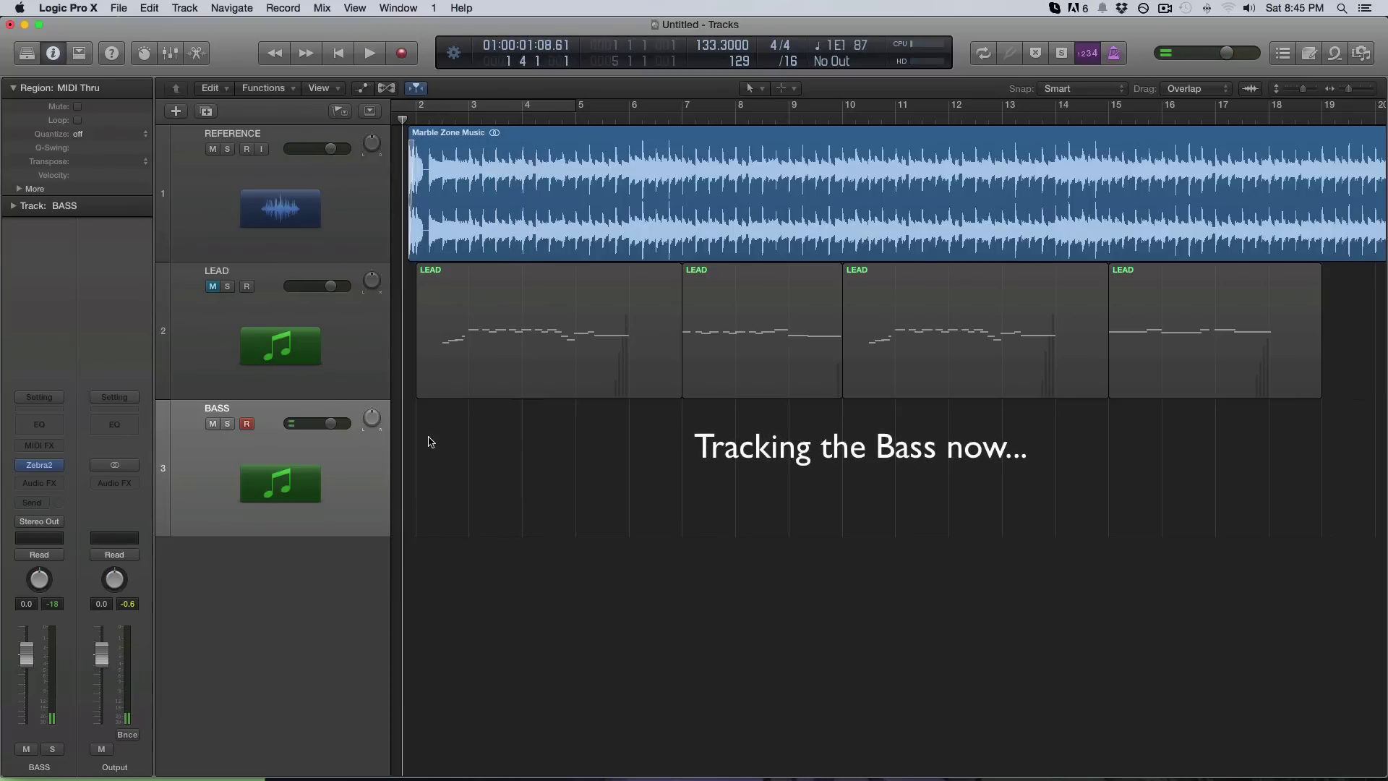
key(space)
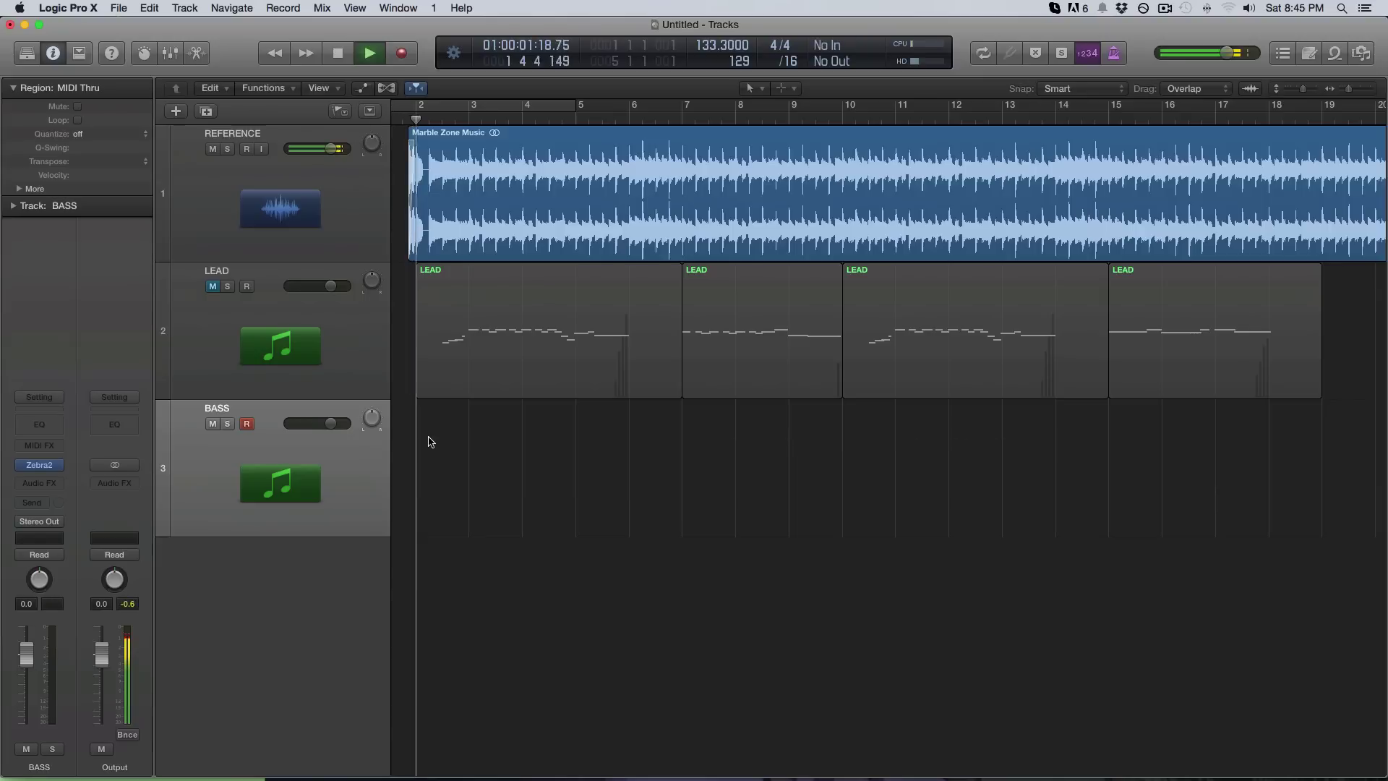
key(space)
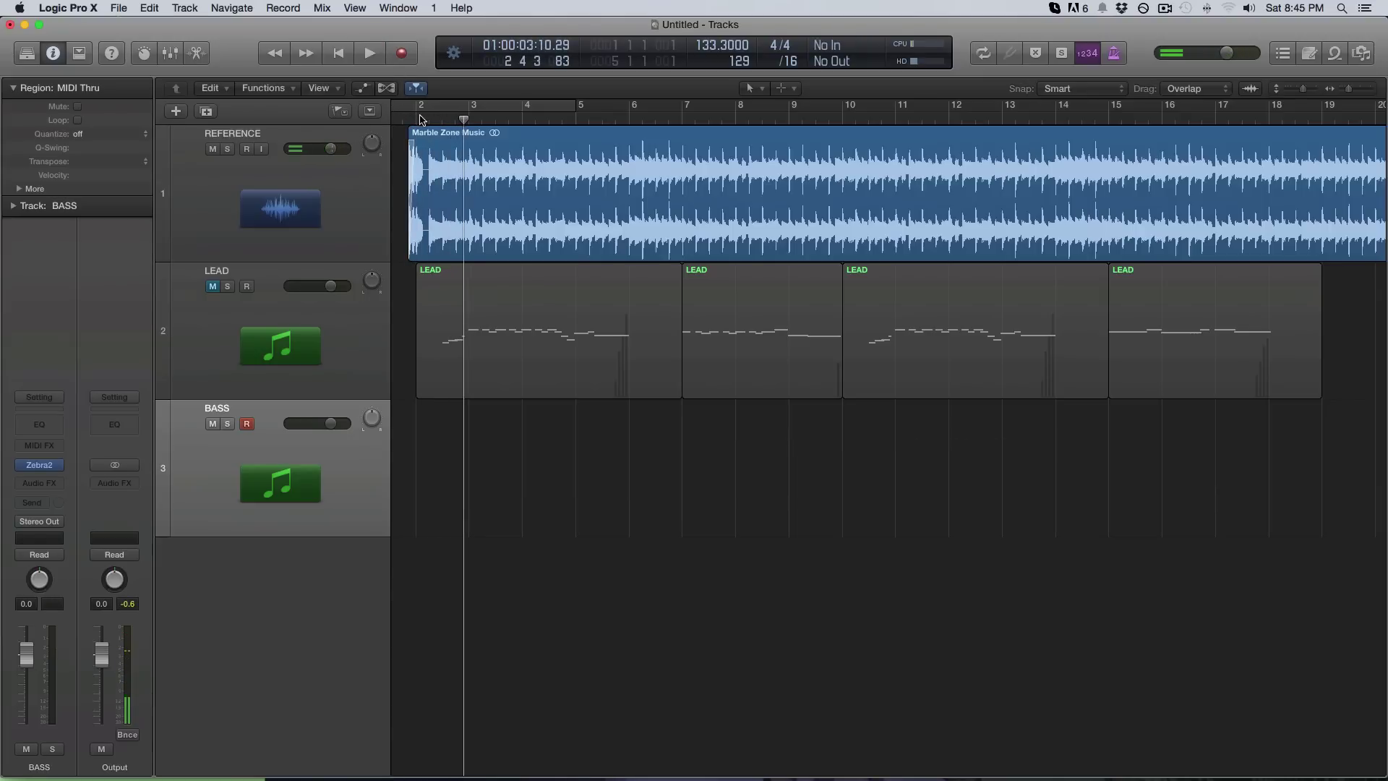
Record the opening bass notes on the BASS track, starting from beat 4 of bar 1
drag(462, 120, 406, 120)
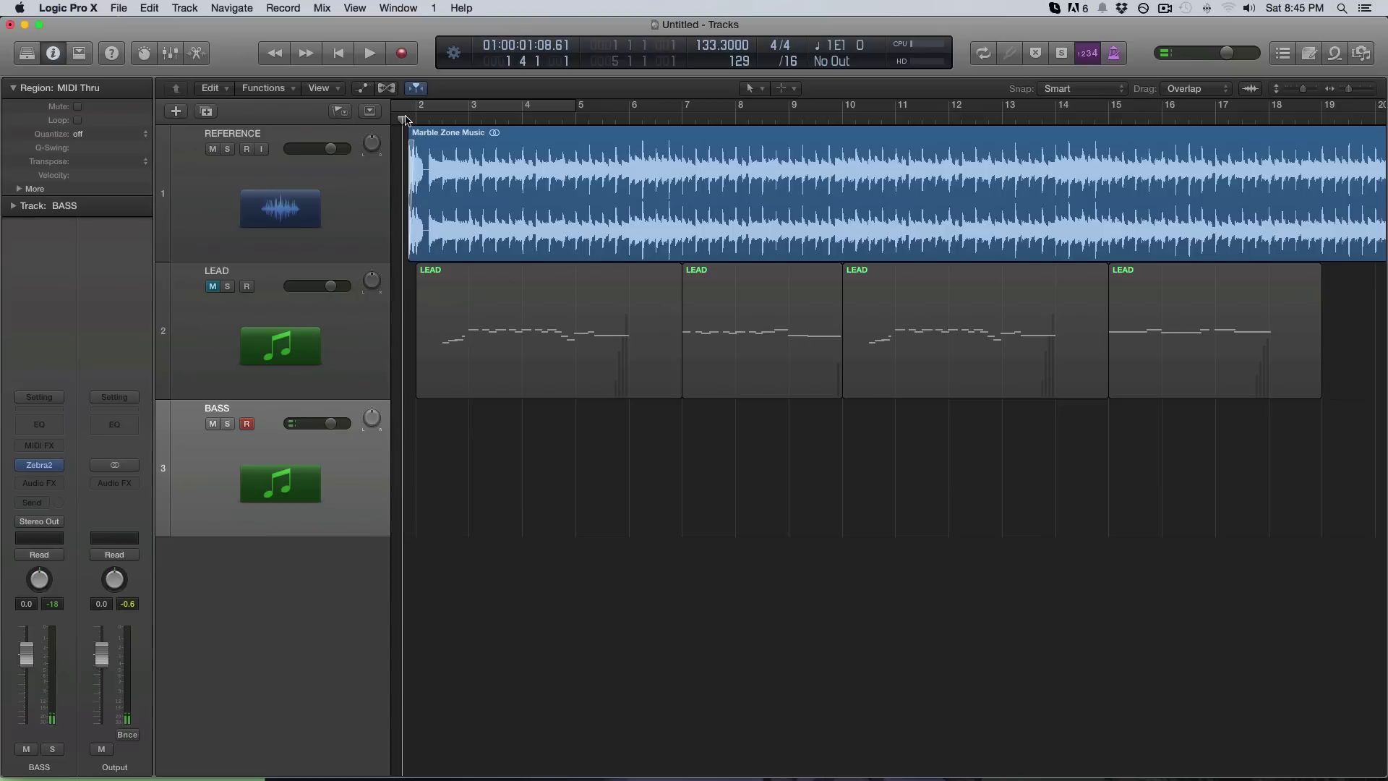
key(r)
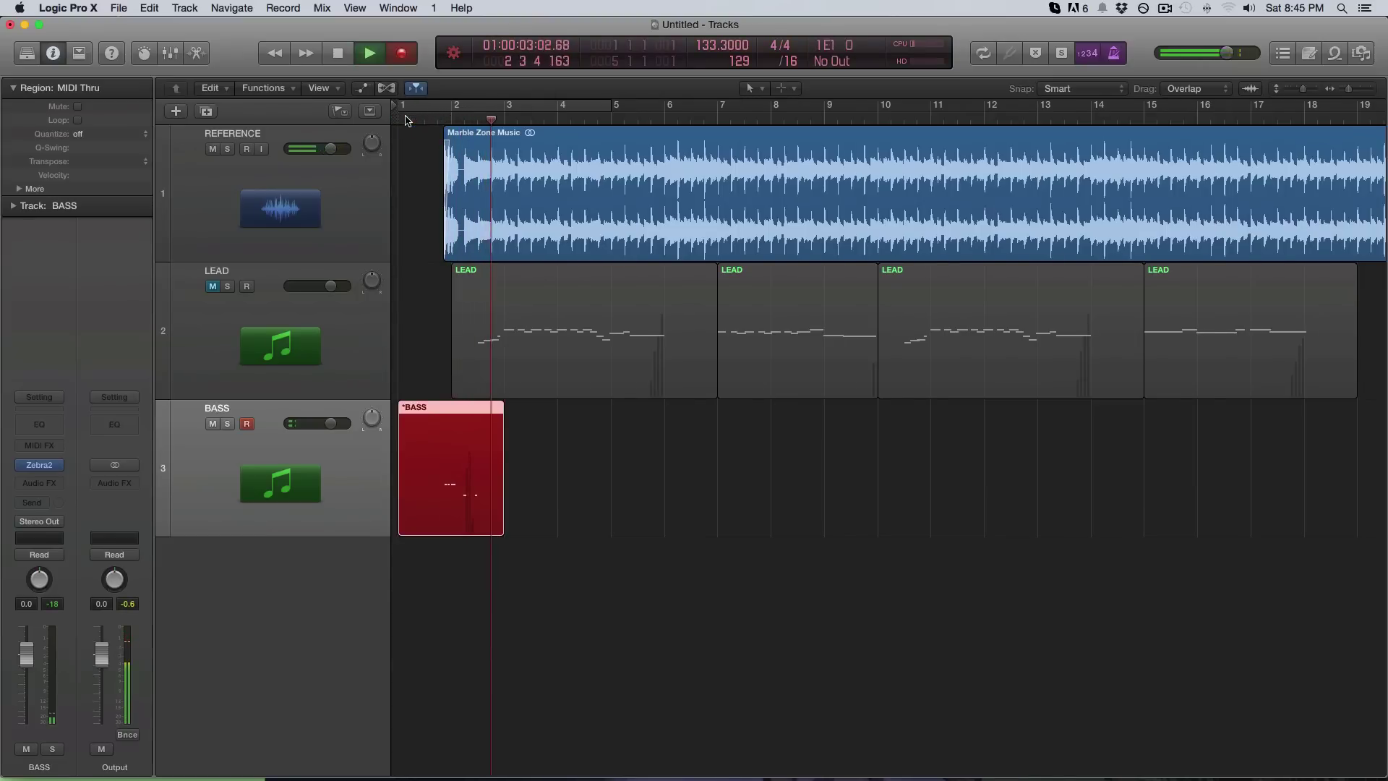
key(space)
Play back the opening bass take from bar 2, toggling solo on BASS to compare it with the reference
scroll(533, 406, up, 5)
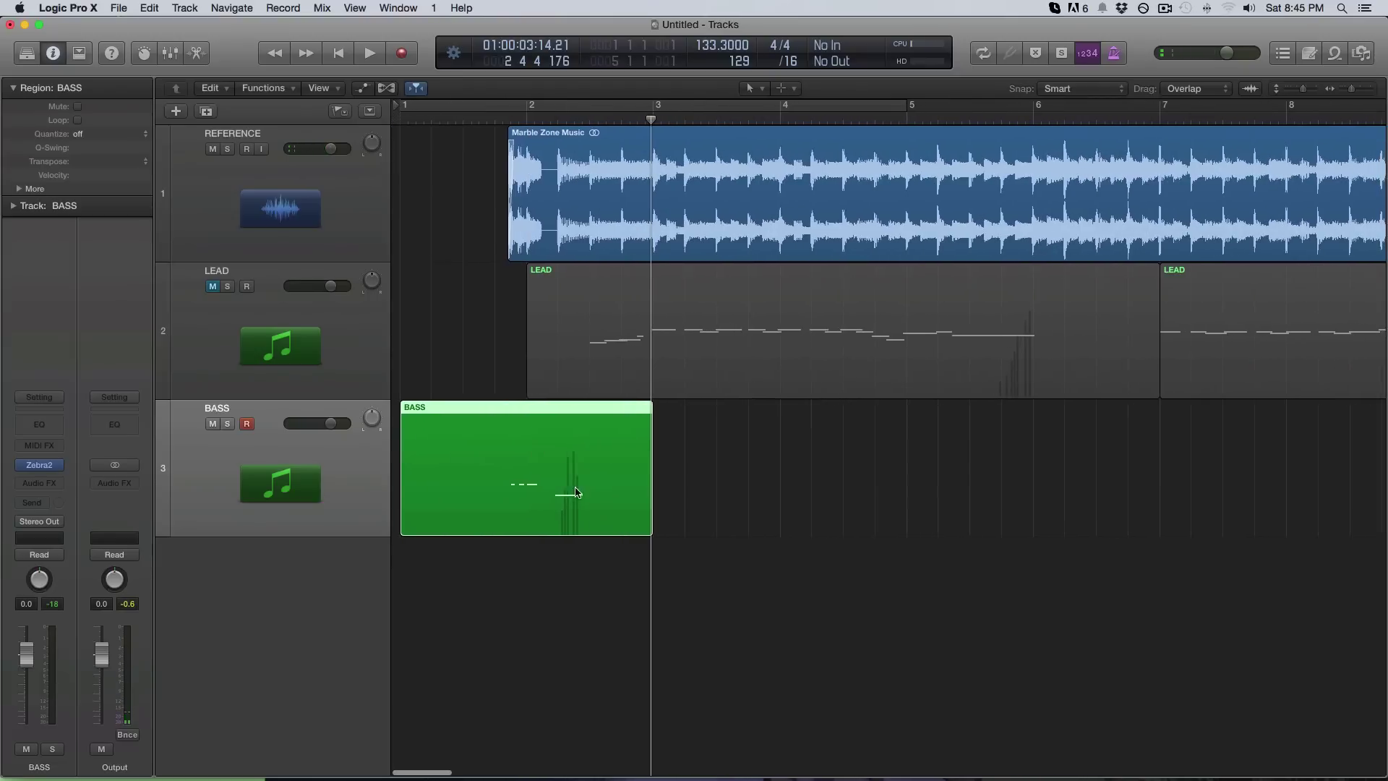
click(526, 121)
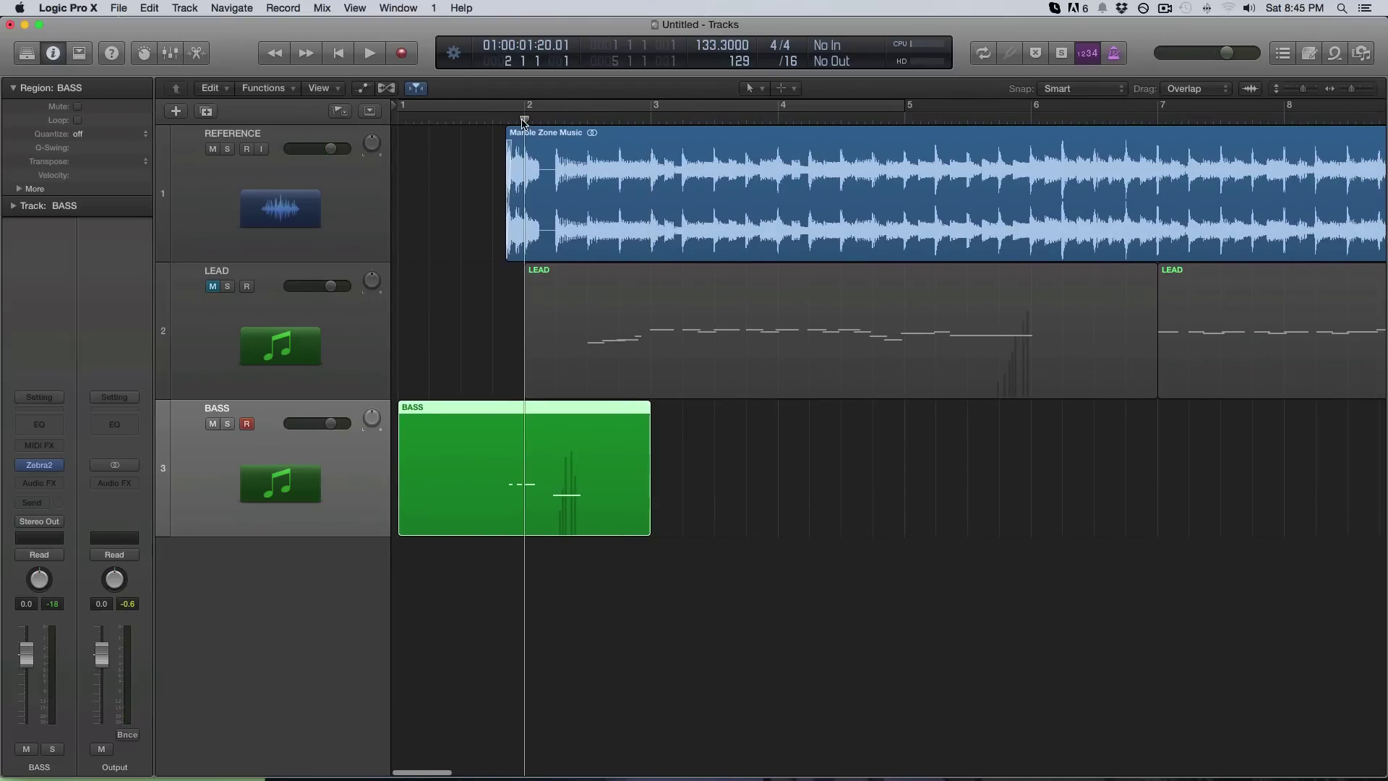
key(space)
key(space)
key(space)
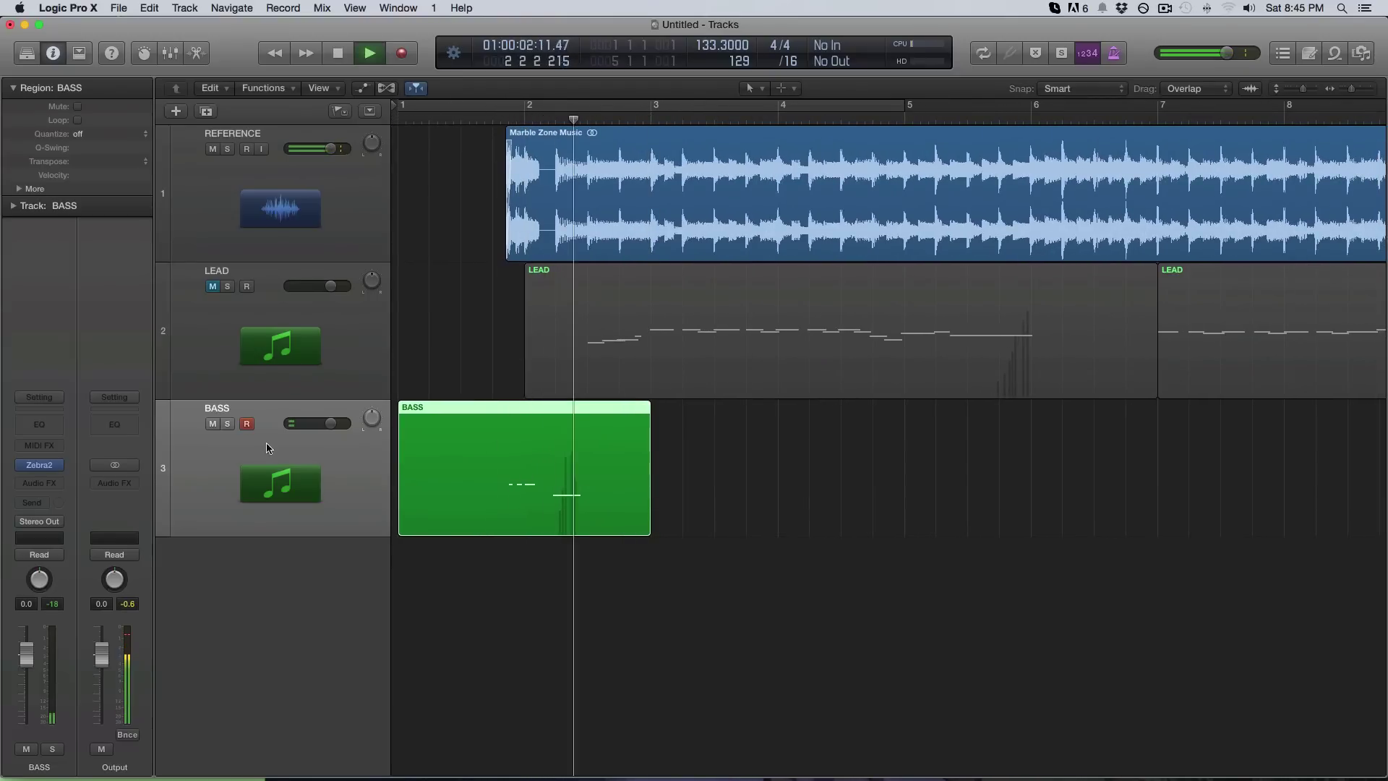
key(space)
key(s)
key(space)
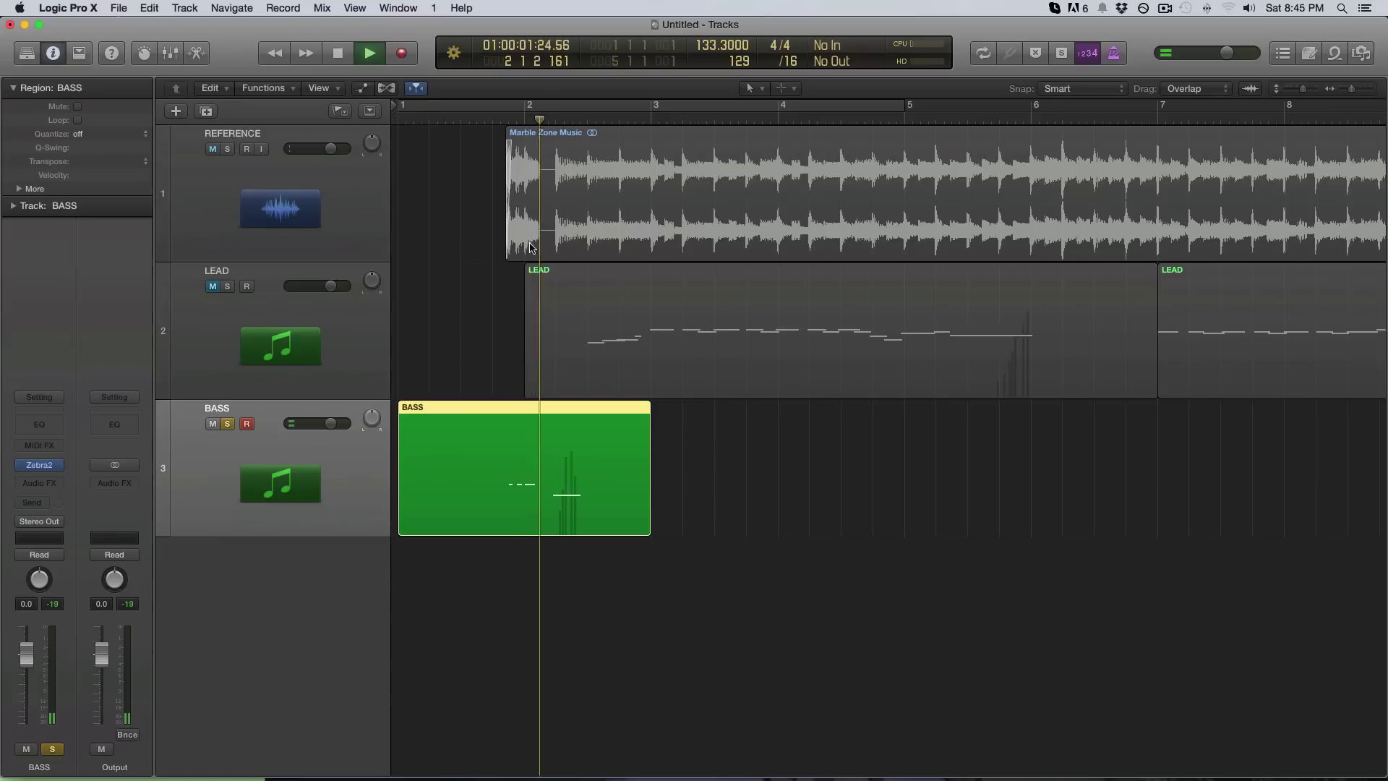
key(space)
key(s)
Play the reference repeatedly from bar 3, working out the next phrase's notes on the BASS instrument
click(651, 121)
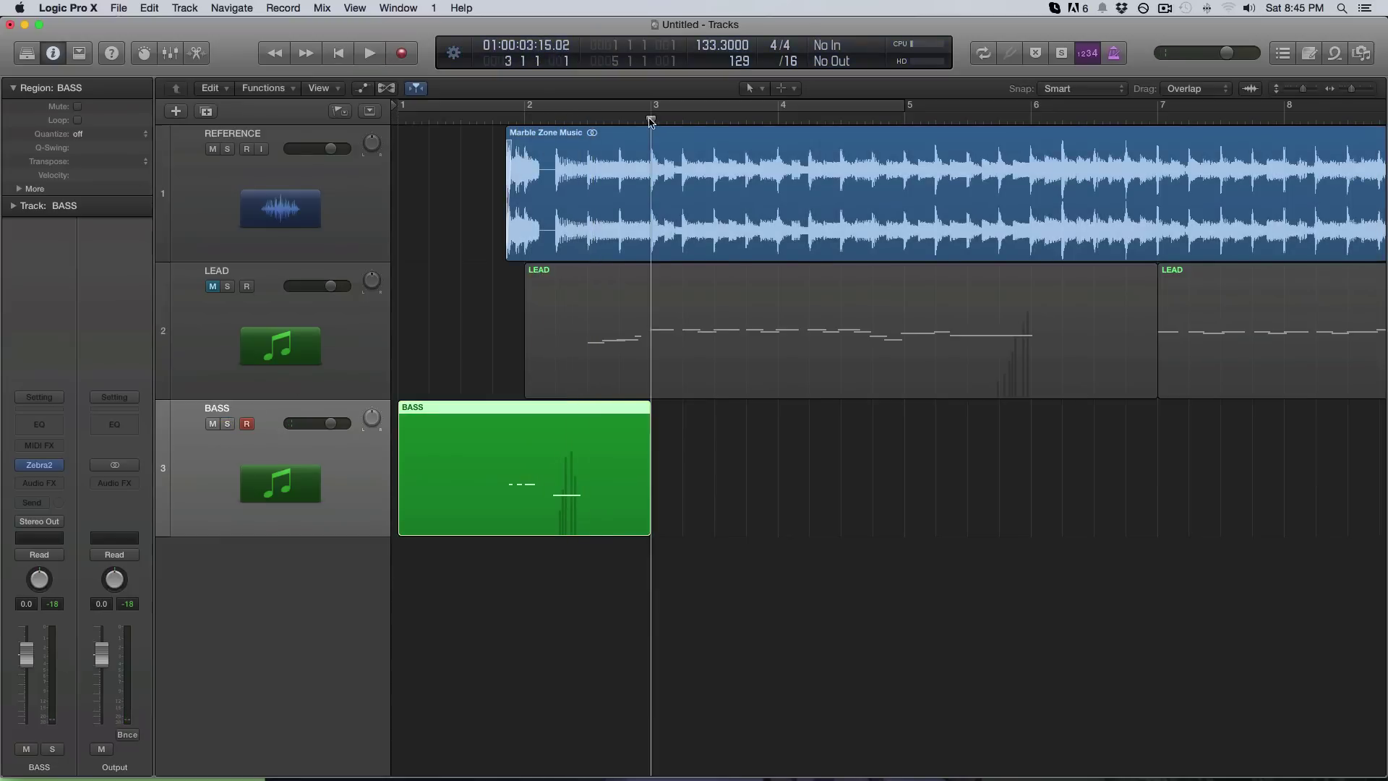
key(space)
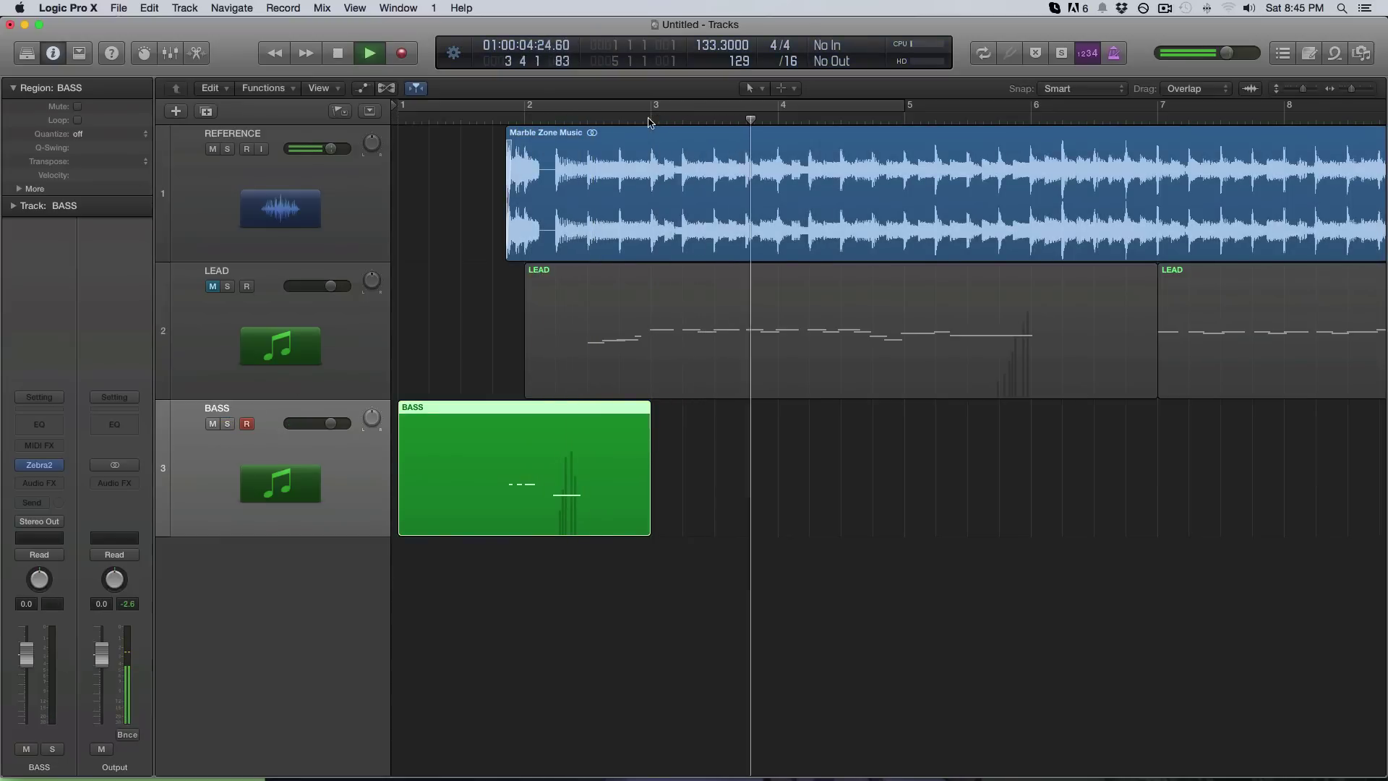
key(space)
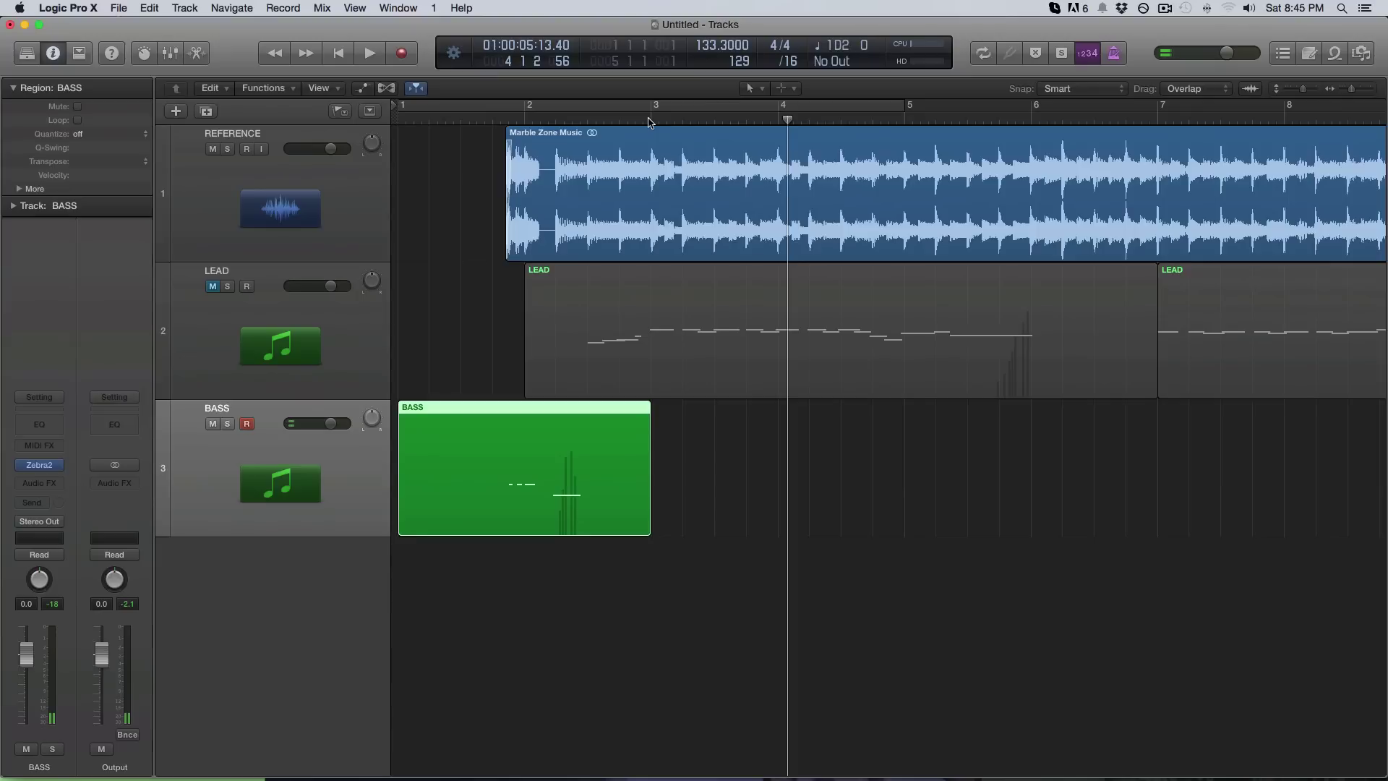
key(space)
click(651, 121)
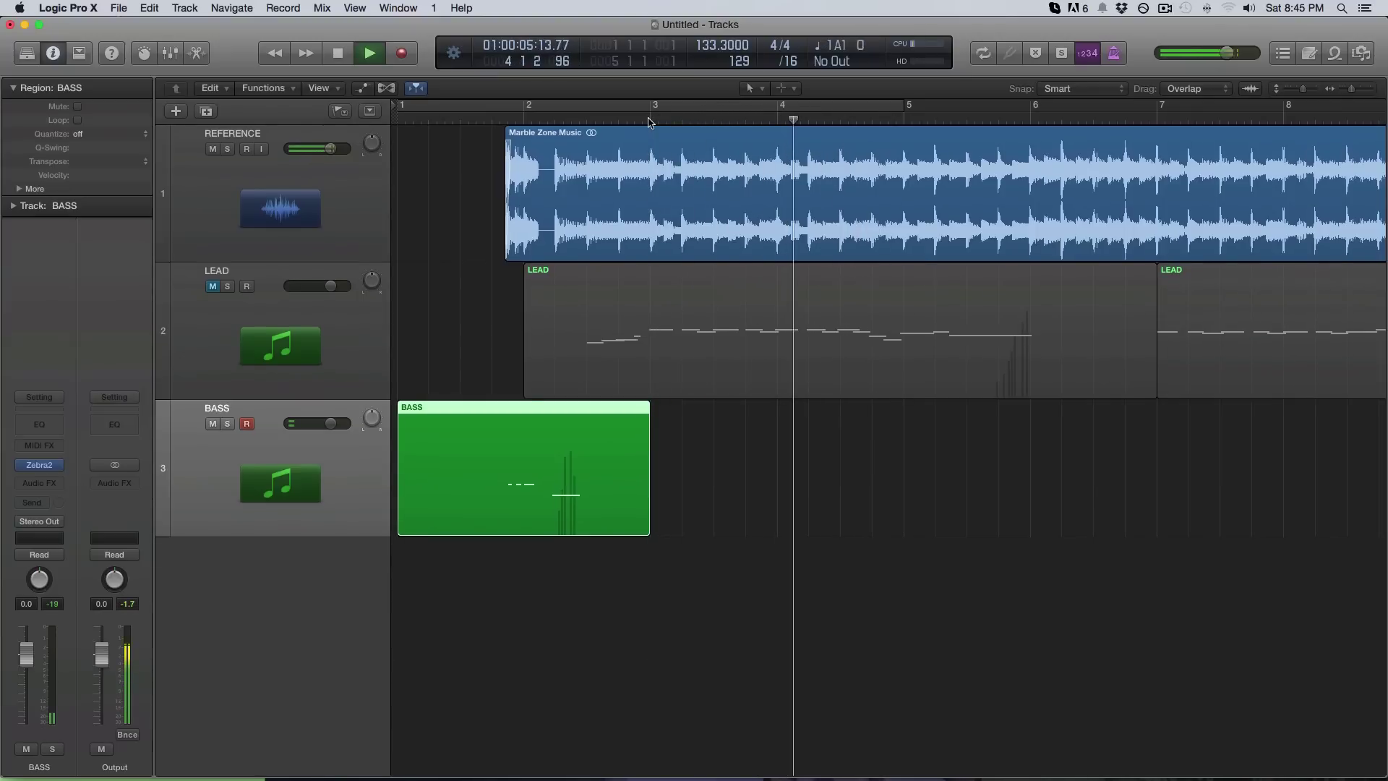
key(space)
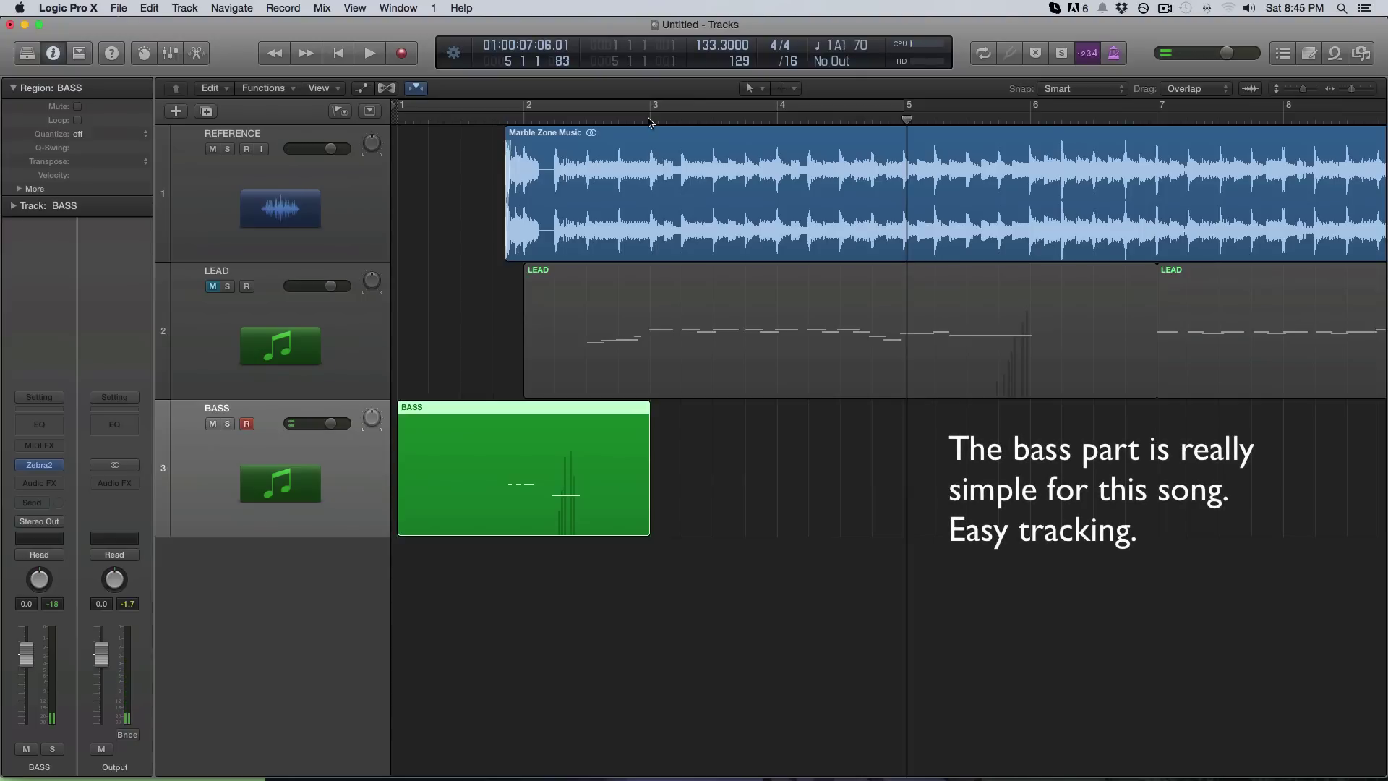
Record the bass phrase from bar 3 to bar 5 on the BASS track
click(650, 121)
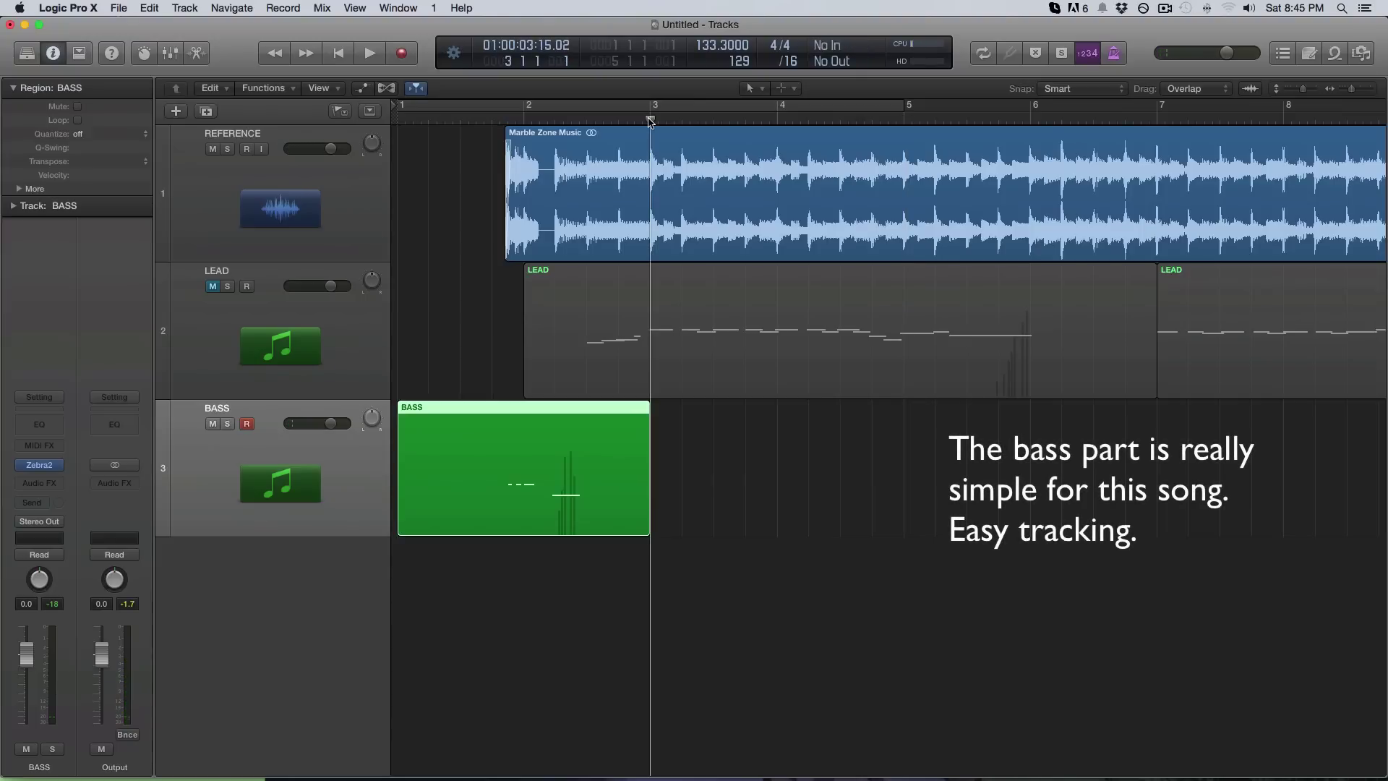
key(r)
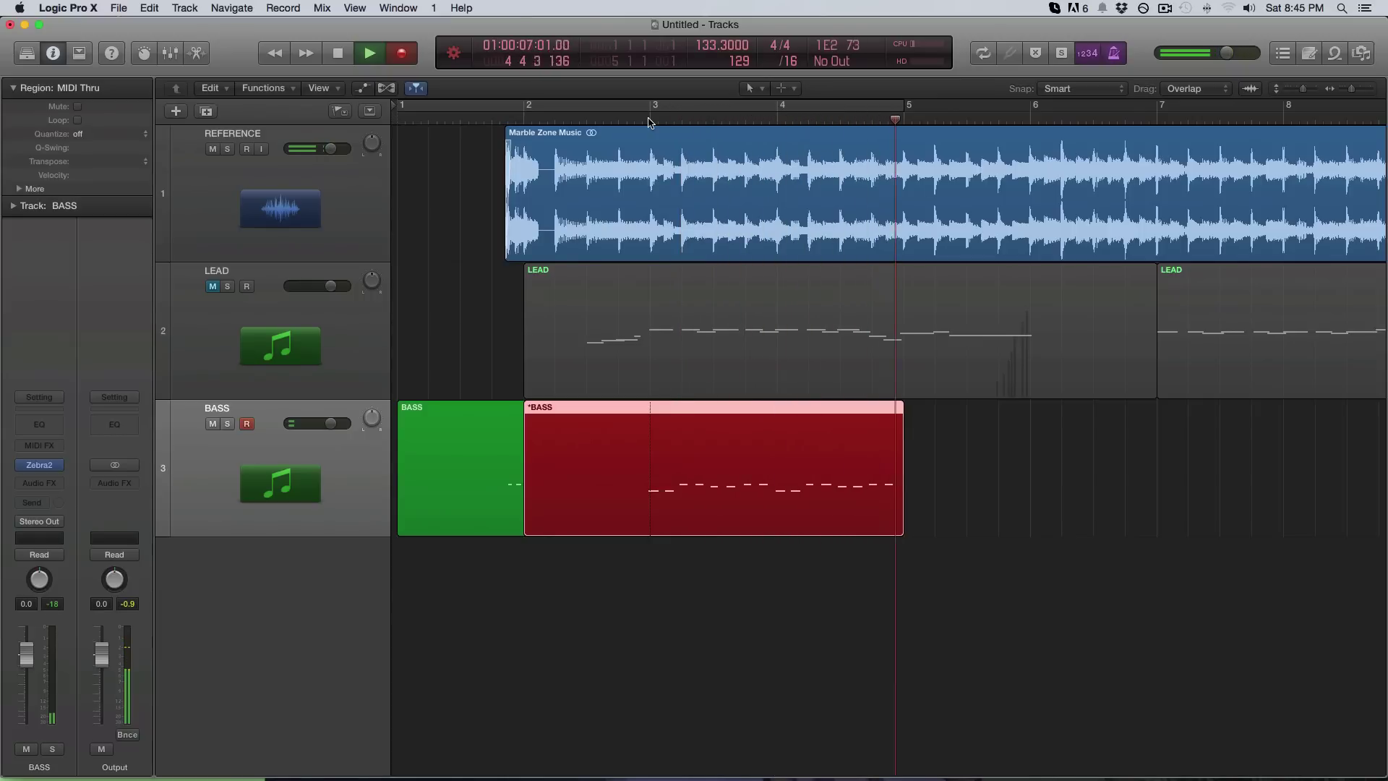
key(space)
Listen to the reference past bar 5 to find the notes, and record the bass phrase from bar 5 to bar 7
key(space)
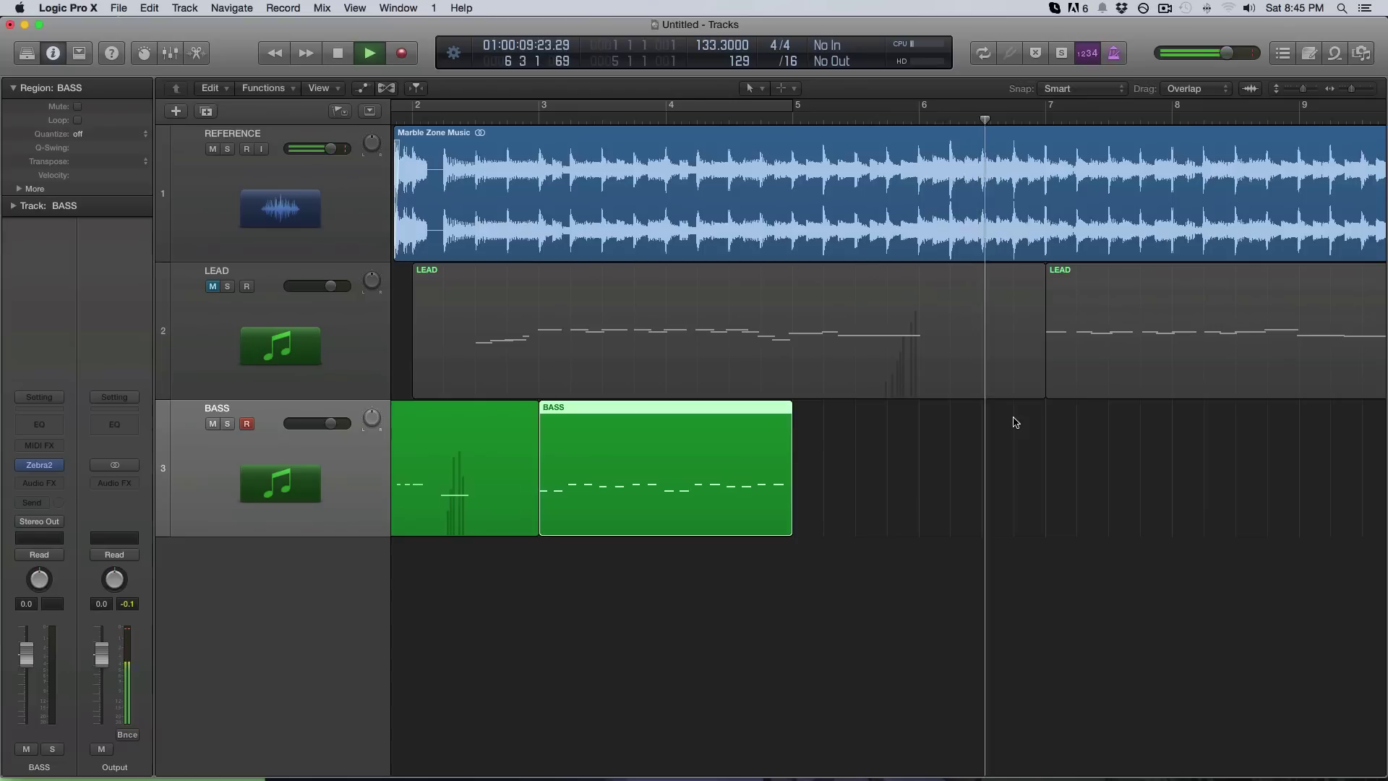
key(space)
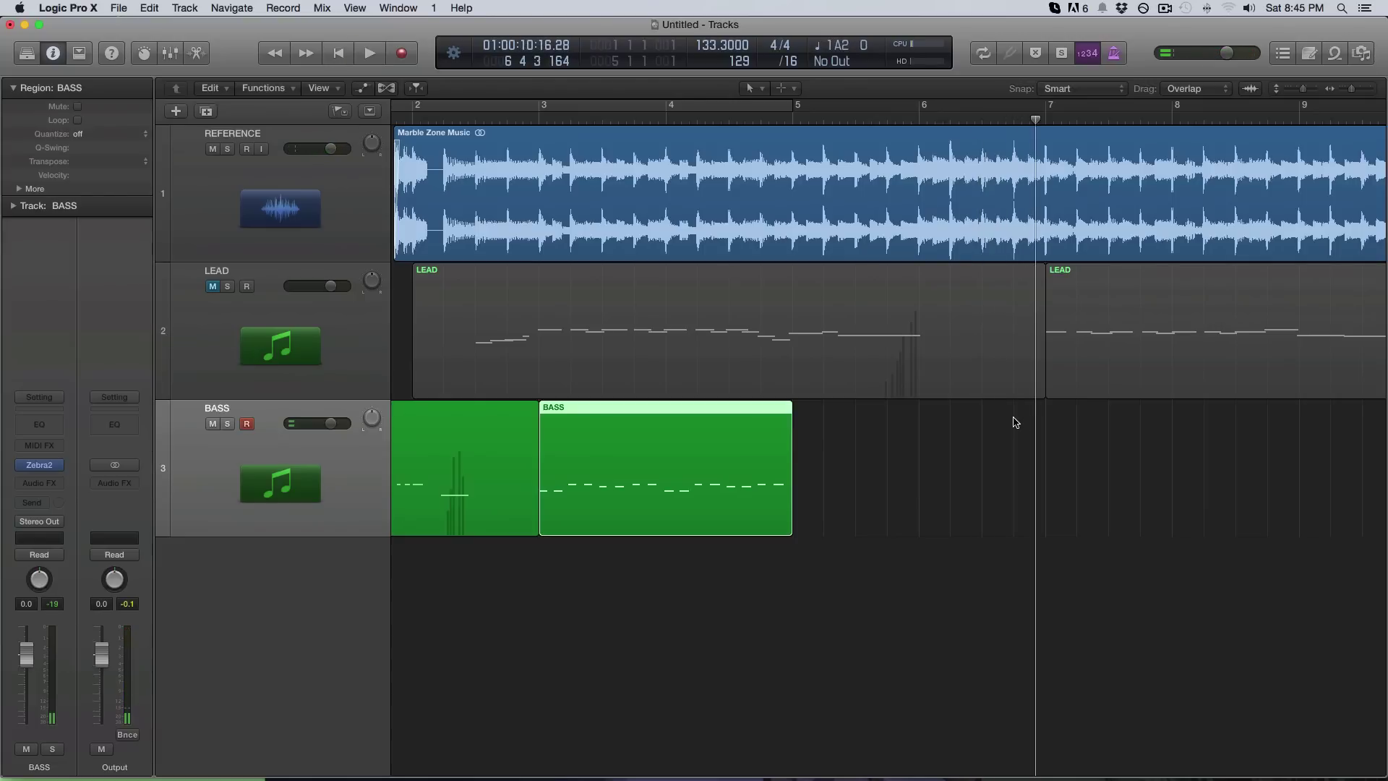
click(800, 119)
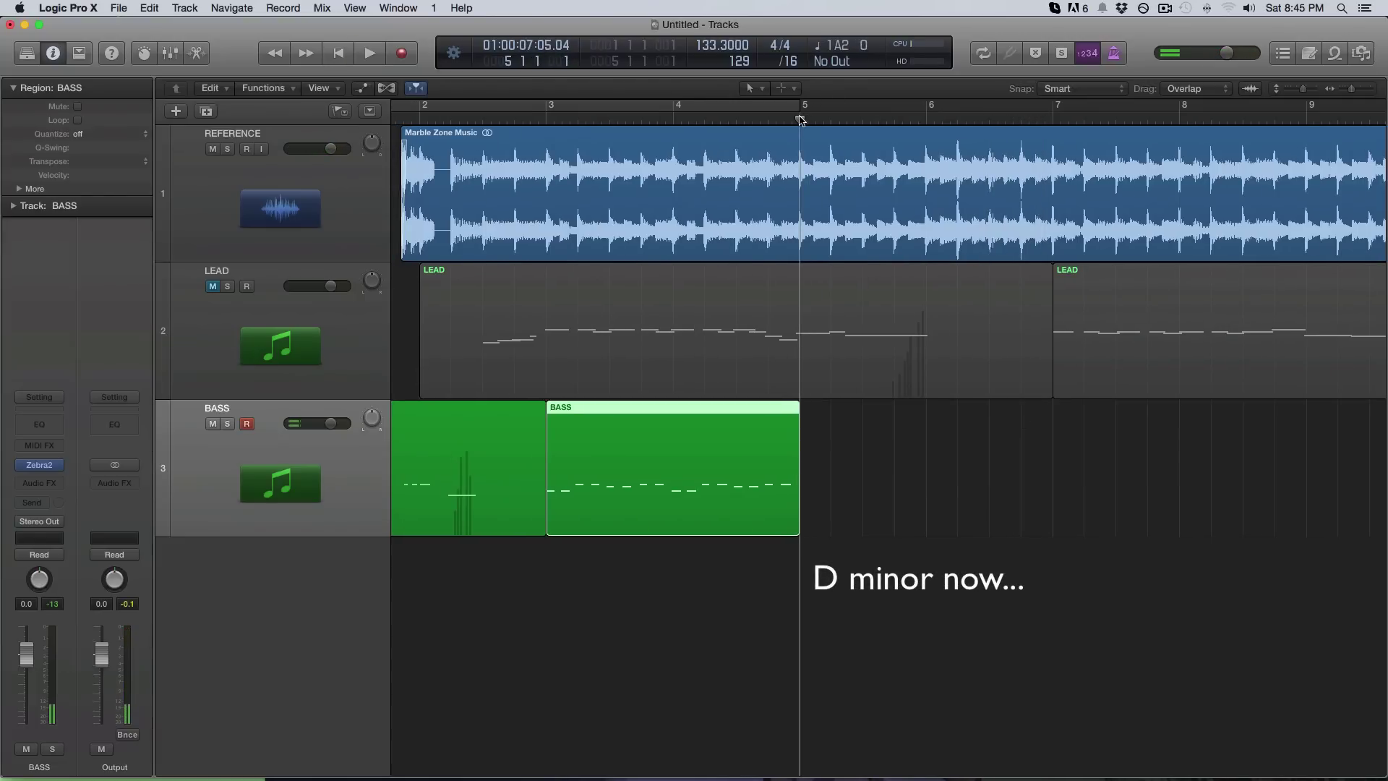
key(space)
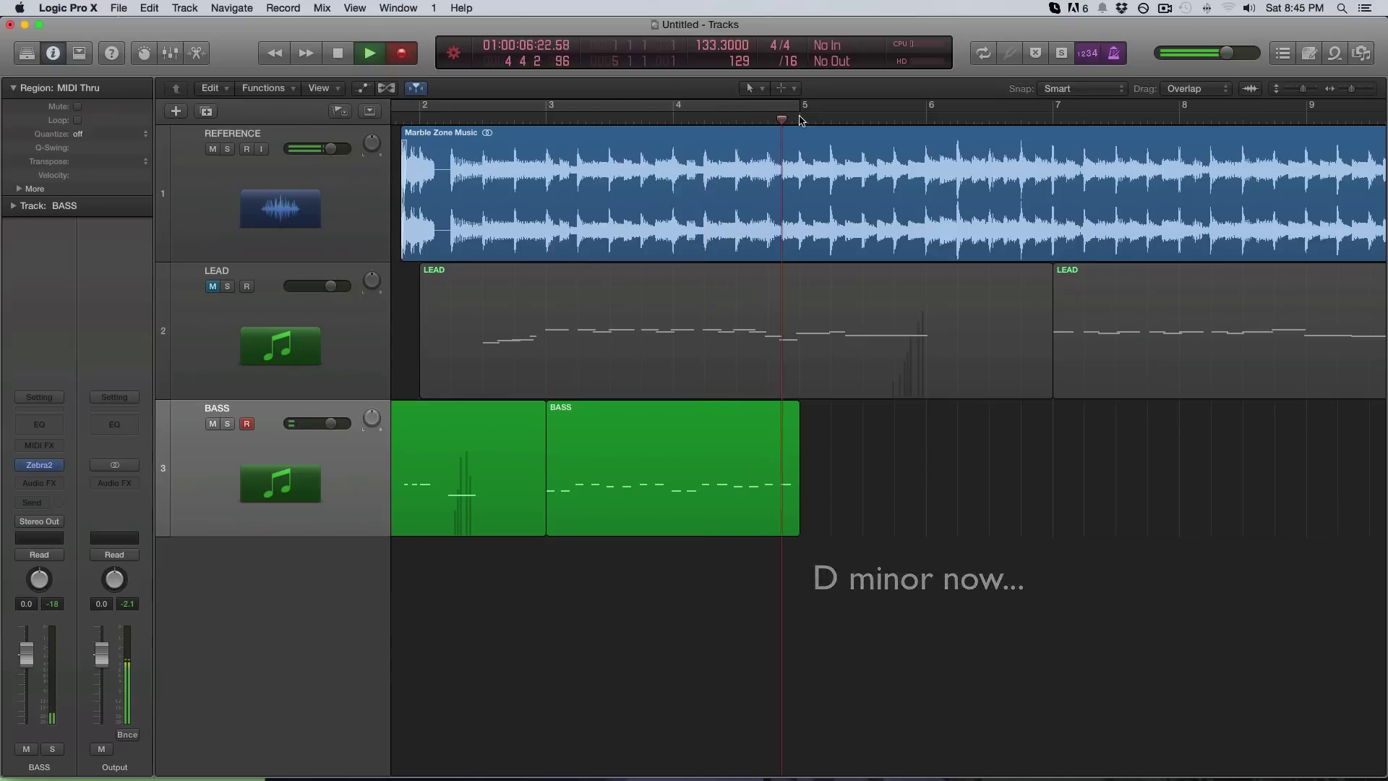
key(r)
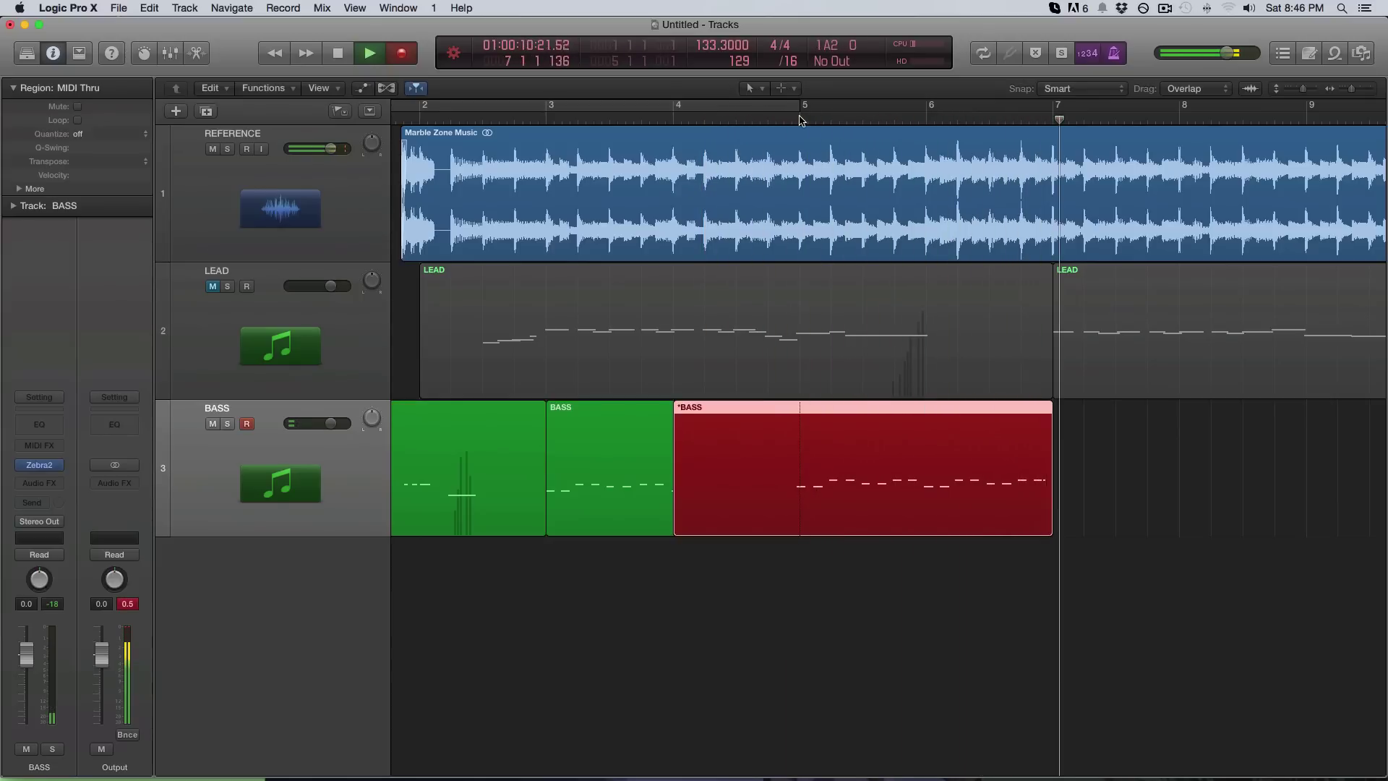
key(space)
Listen to the reference past bar 7 to find the notes, and record the bass phrase from bar 7 to bar 9
key(space)
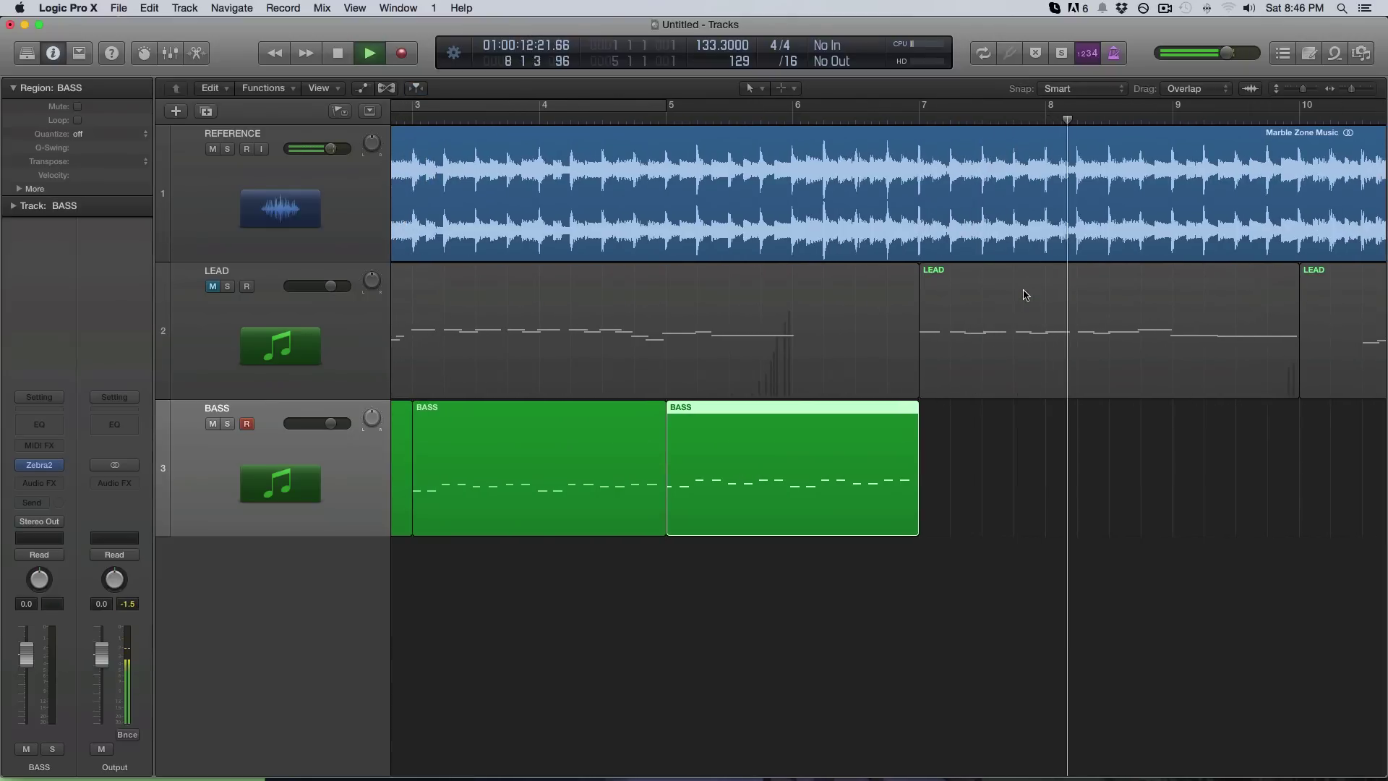
key(space)
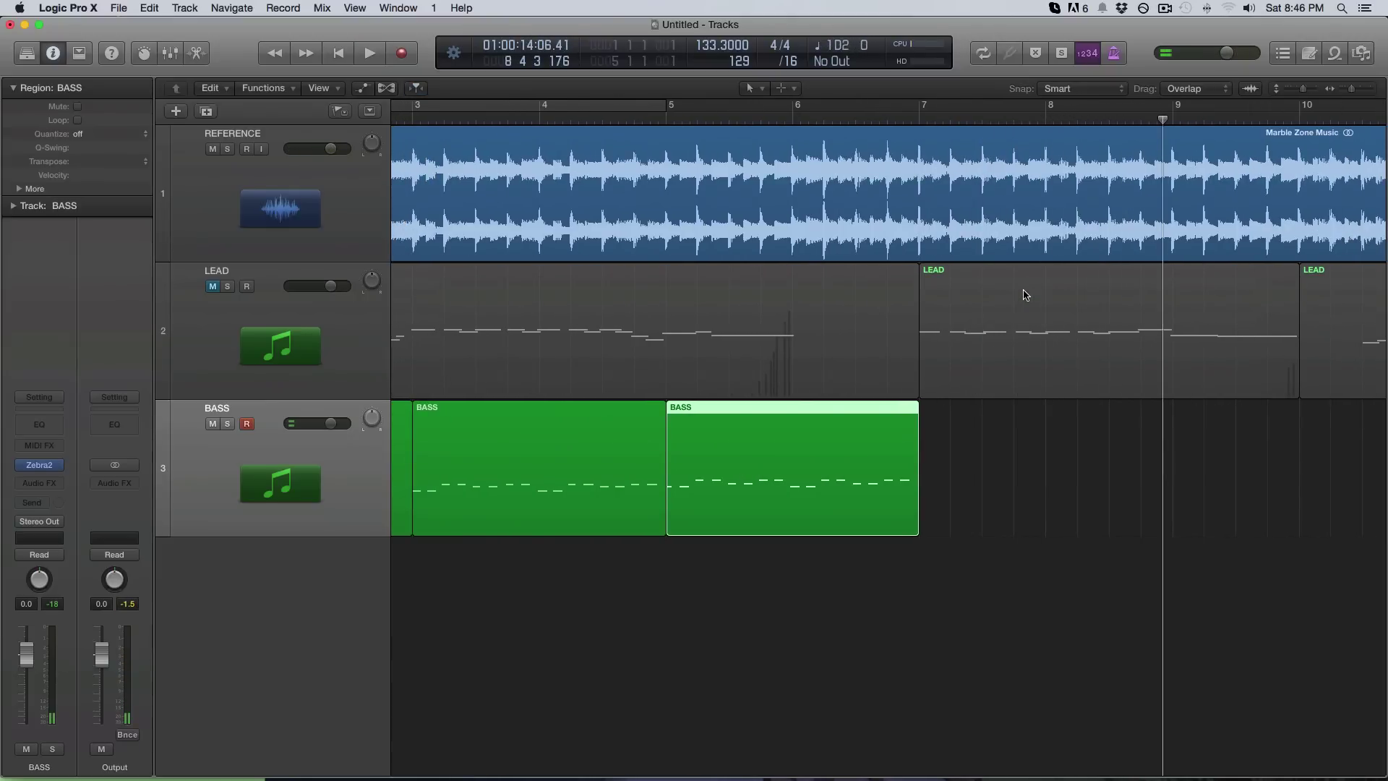
scroll(1025, 295, left, 5)
drag(1150, 123, 1157, 123)
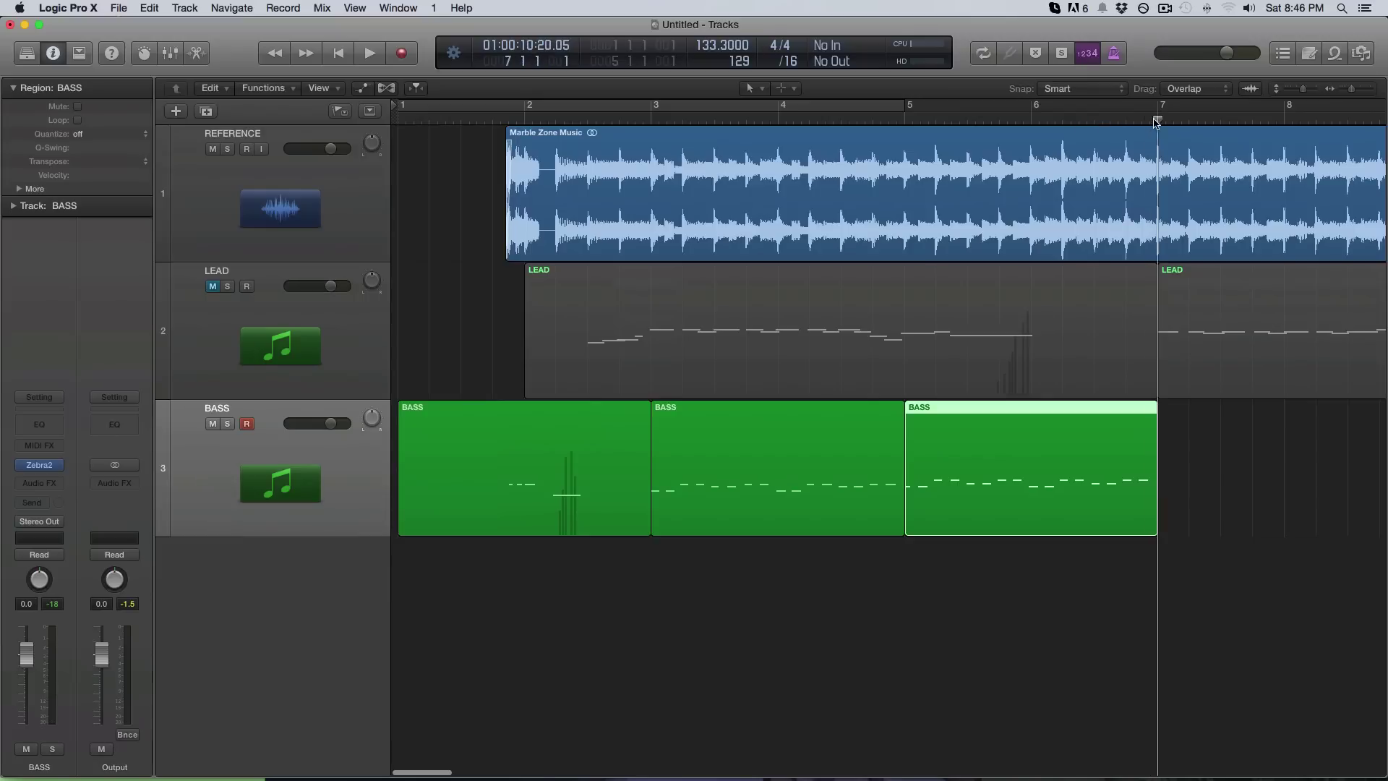
scroll(1080, 362, right, 5)
key(space)
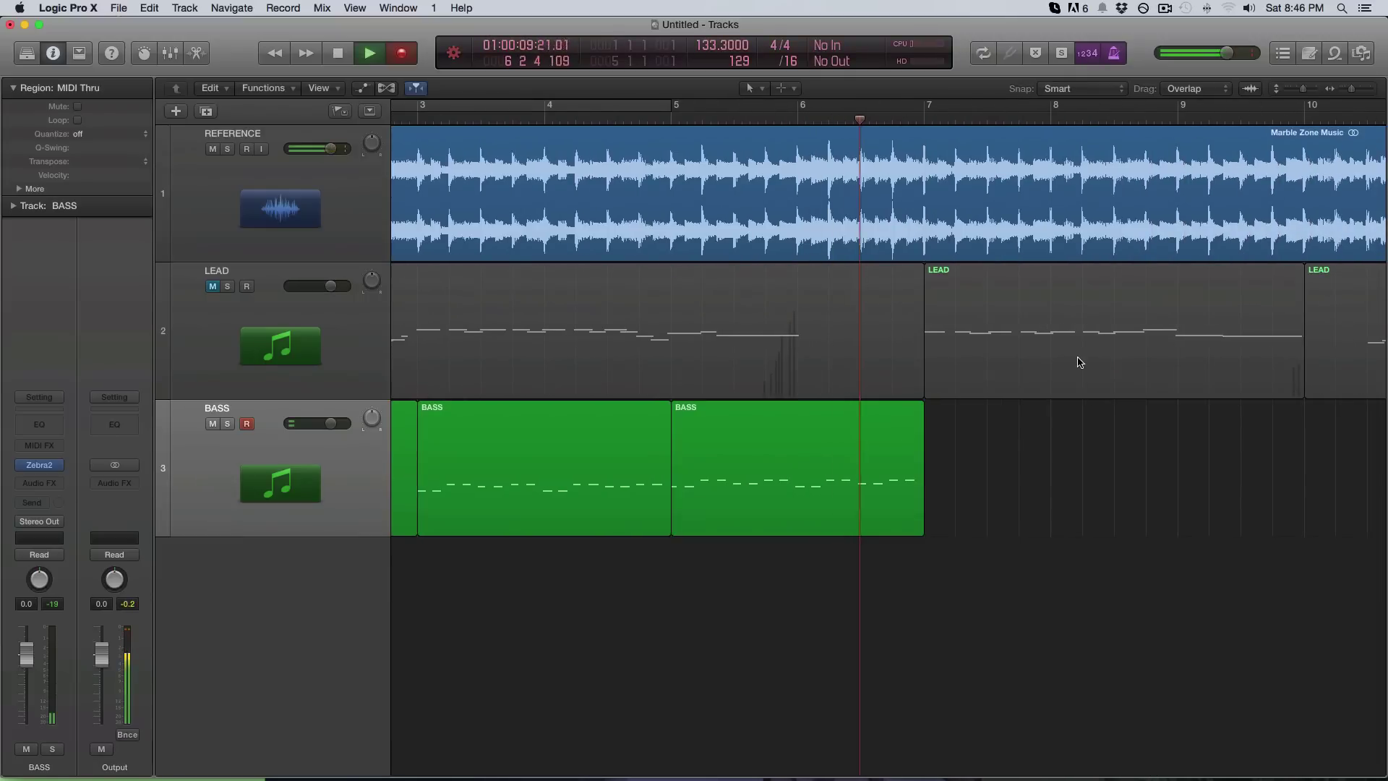
key(r)
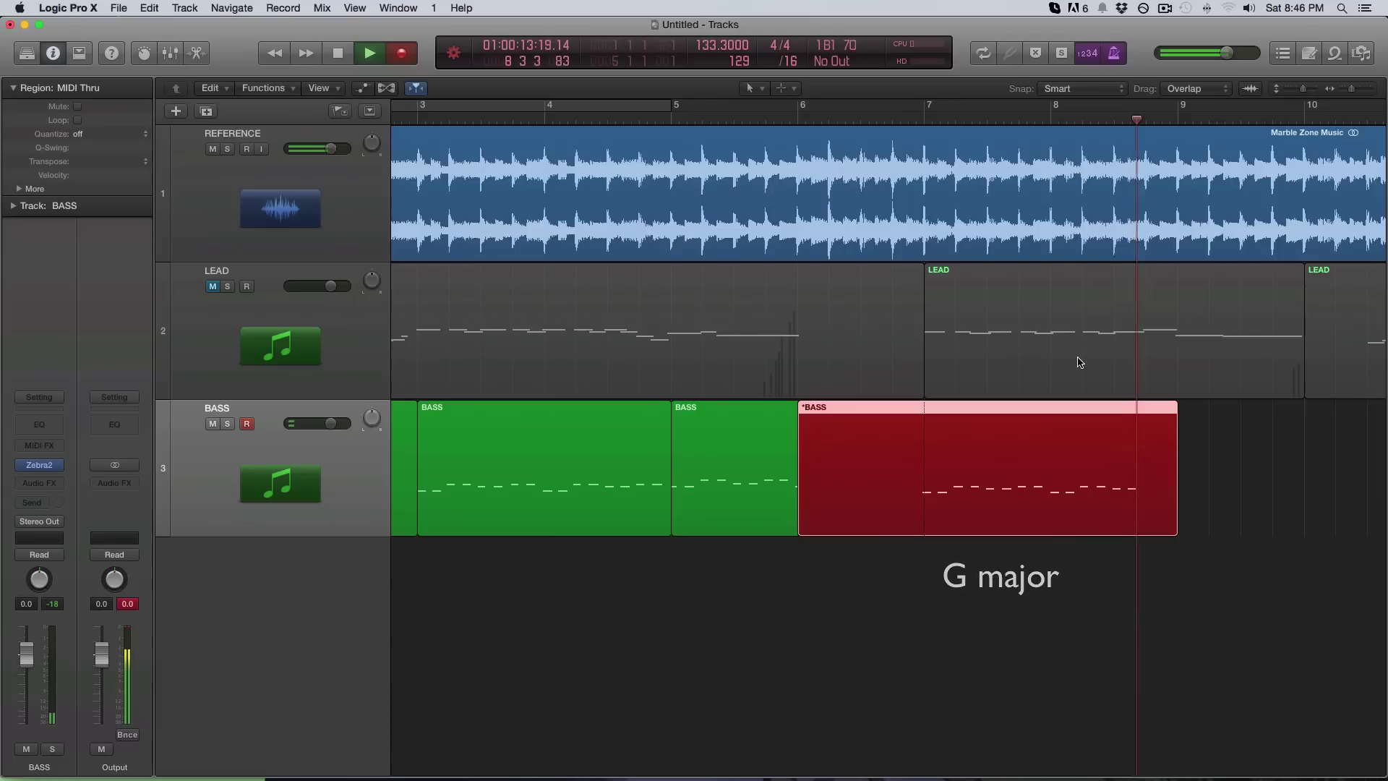
key(space)
Finish recording the bass phrase at bar 9, and play the reference from there to hear the next phrase
key(space)
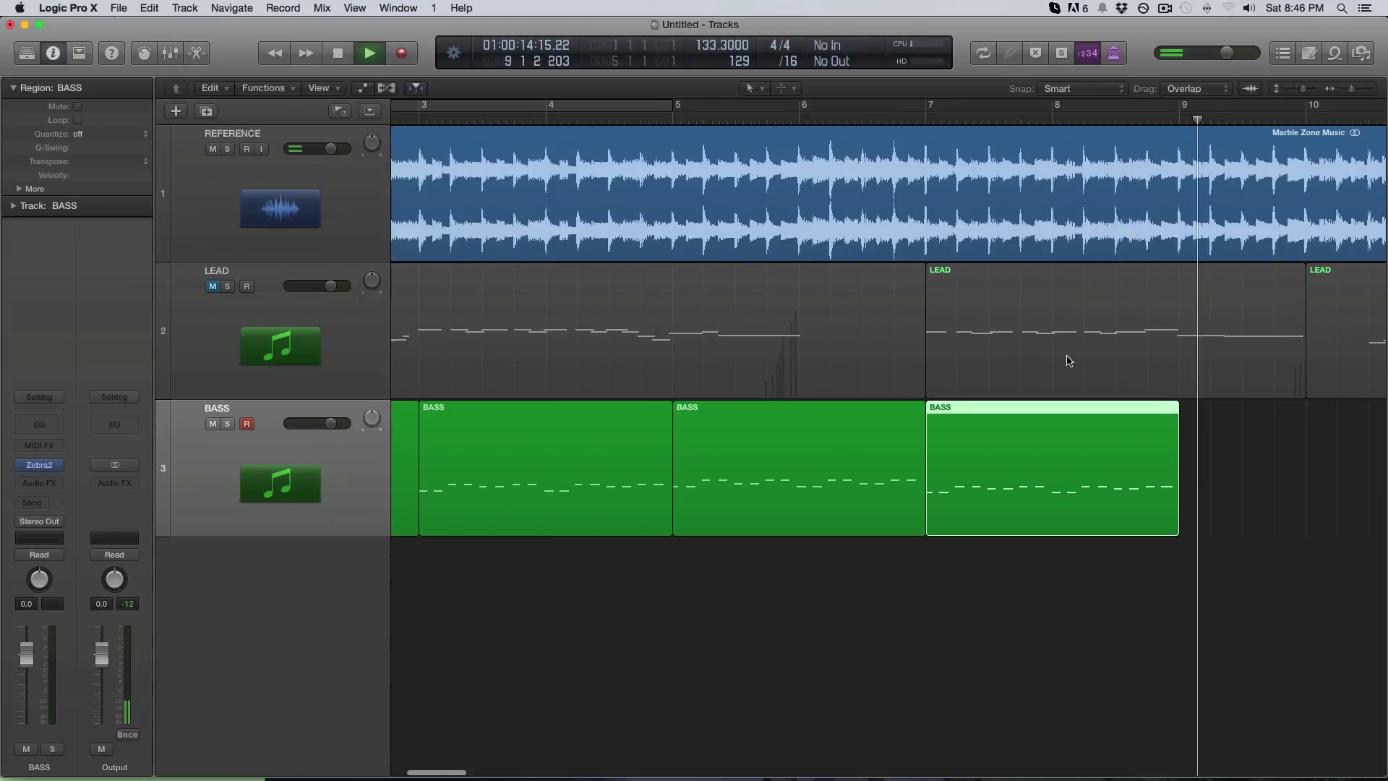
drag(935, 123, 907, 123)
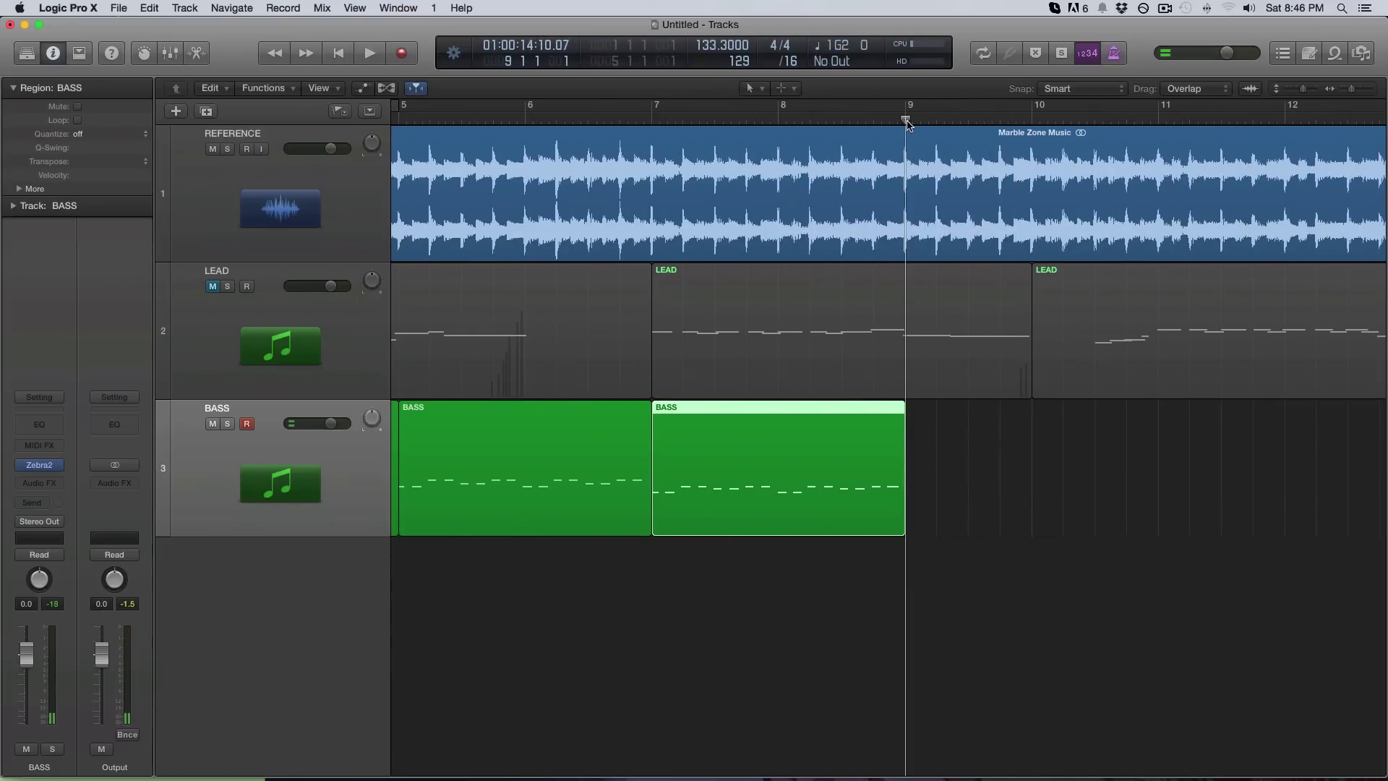
key(space)
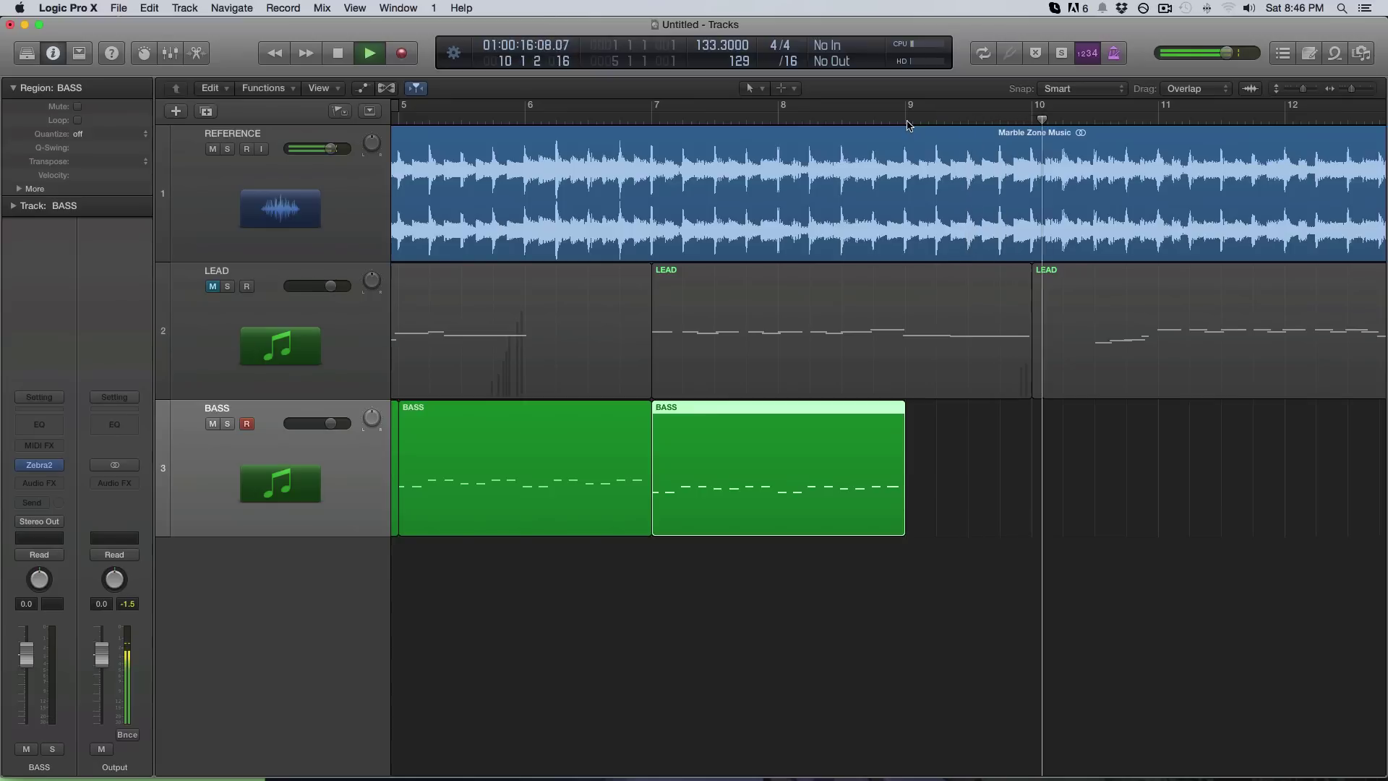
key(space)
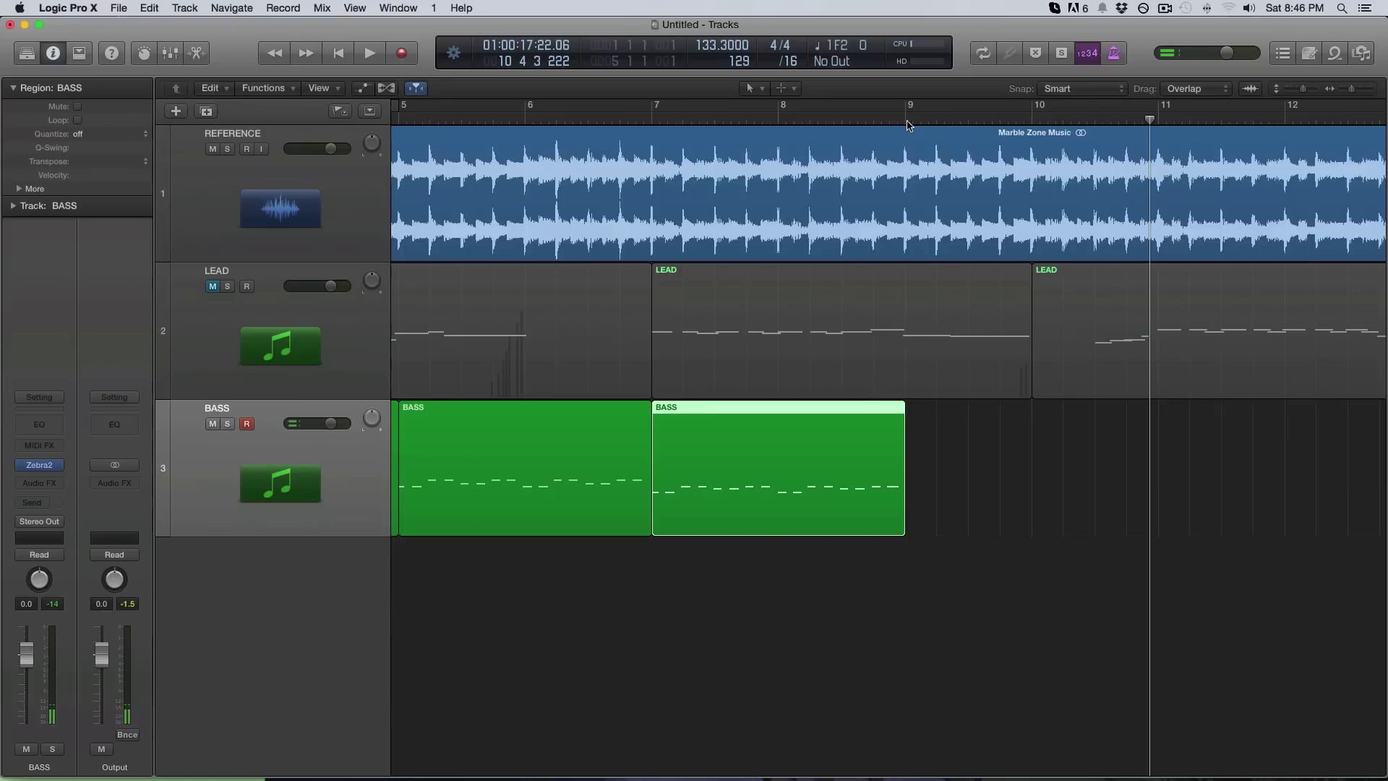
Play the reference repeatedly from bar 10, working out the end of the phrase on the BASS instrument
click(1039, 121)
key(space)
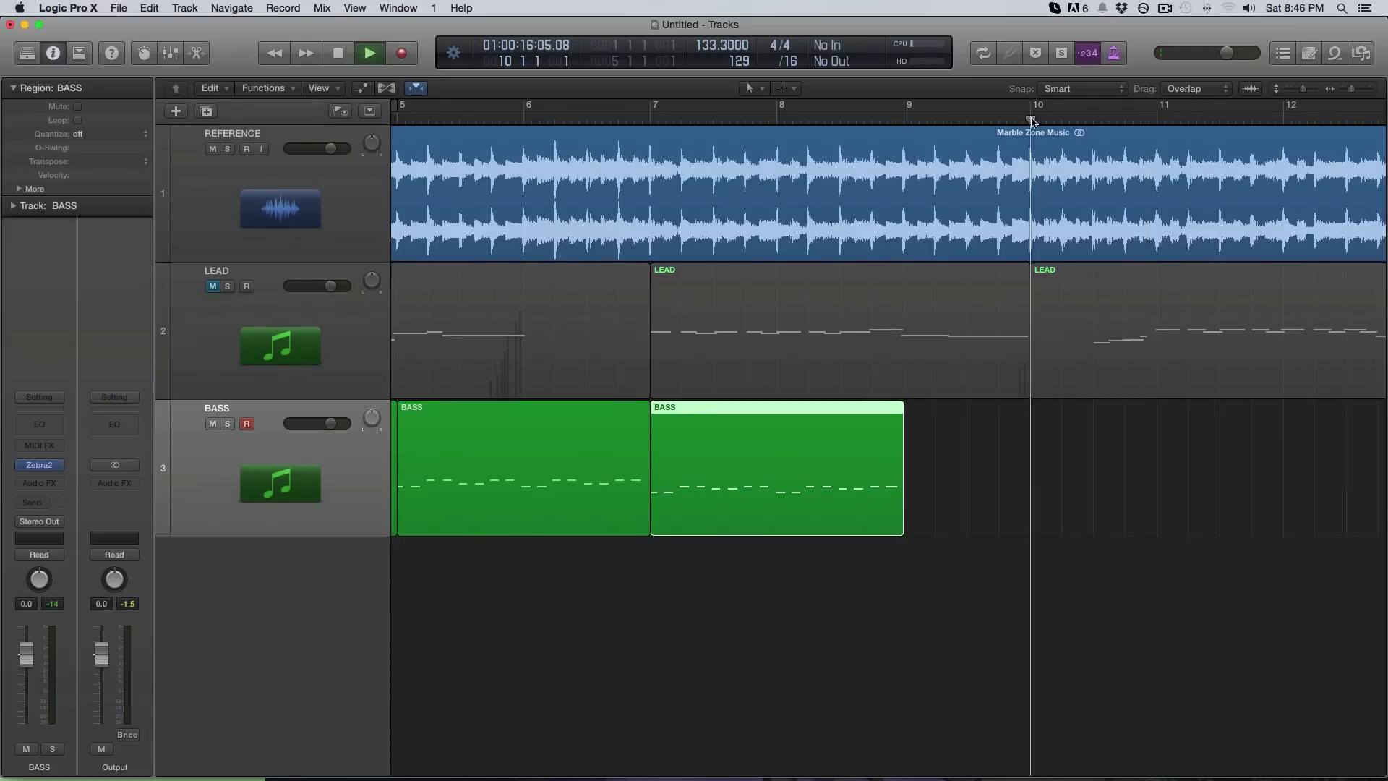
key(space)
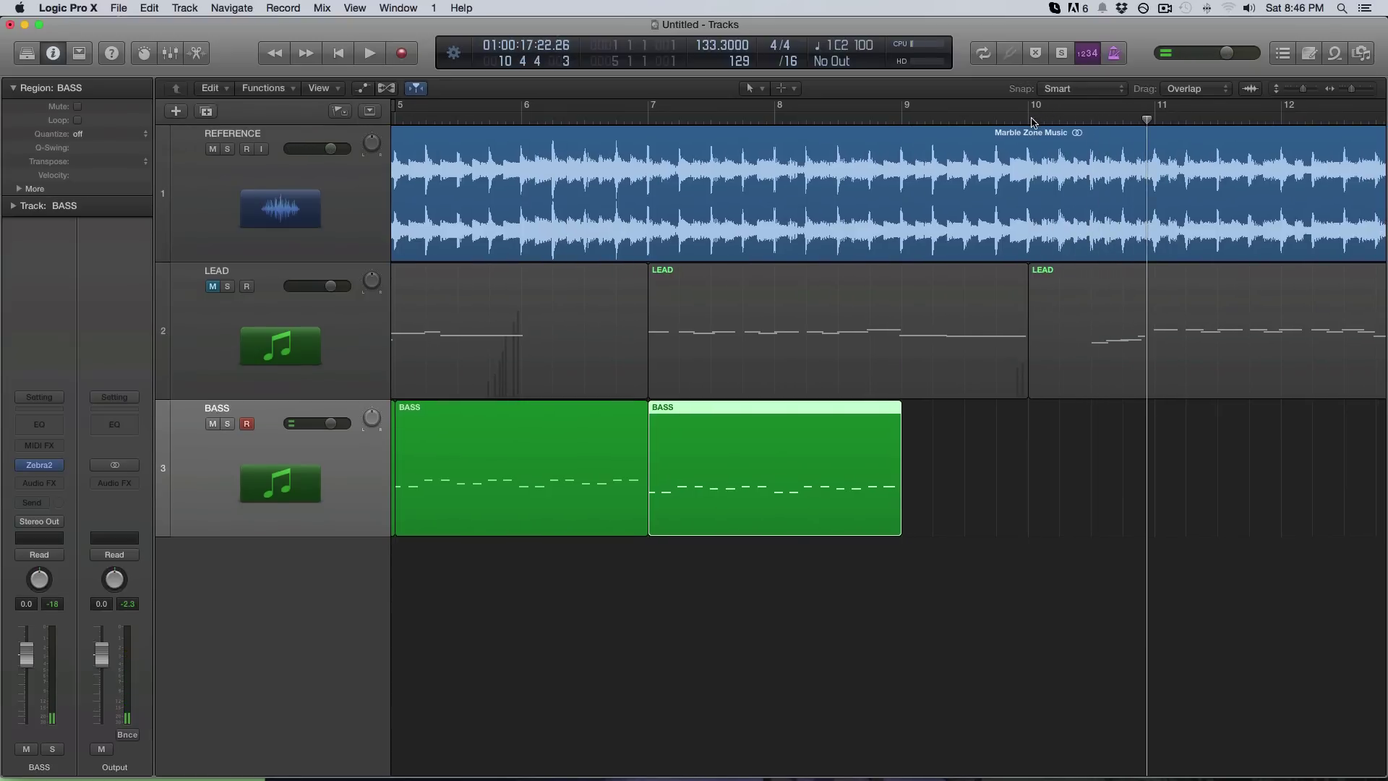
click(1033, 121)
key(space)
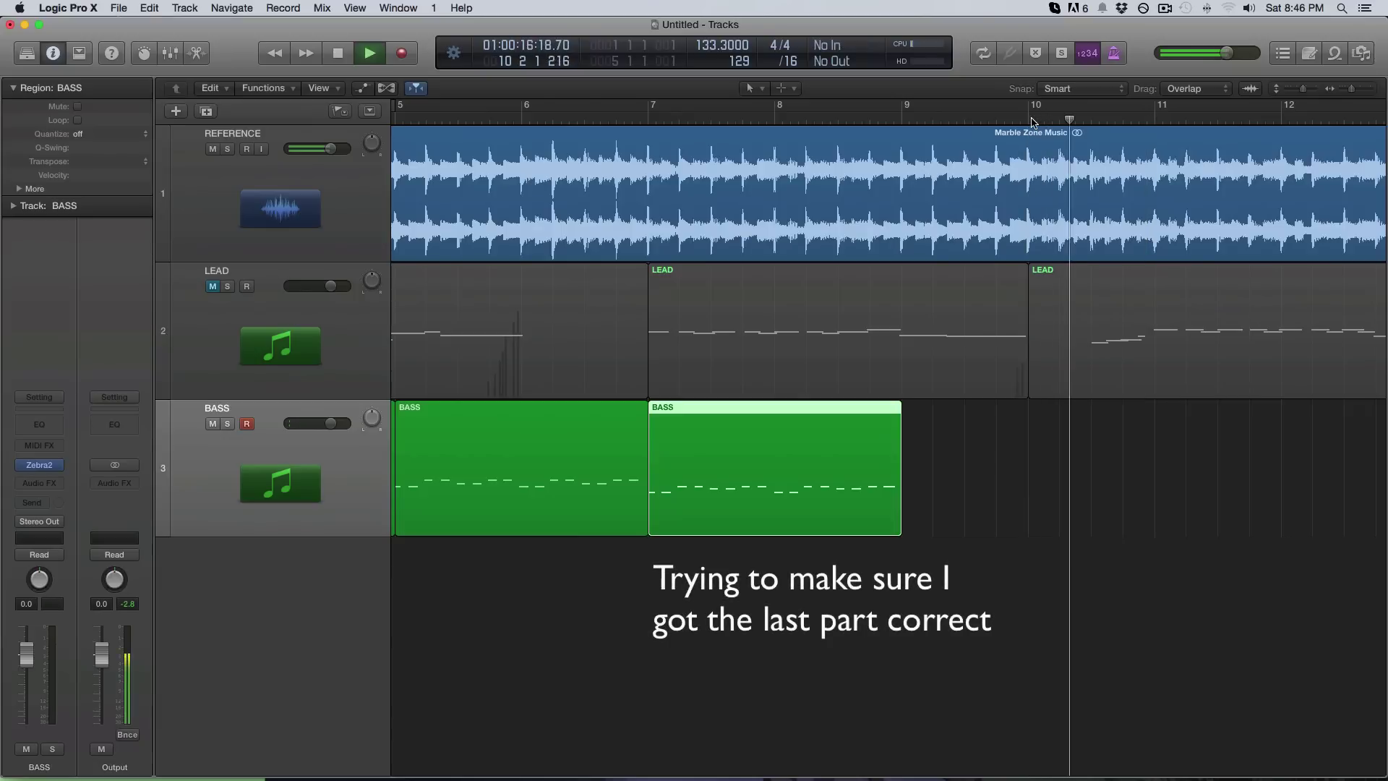
key(space)
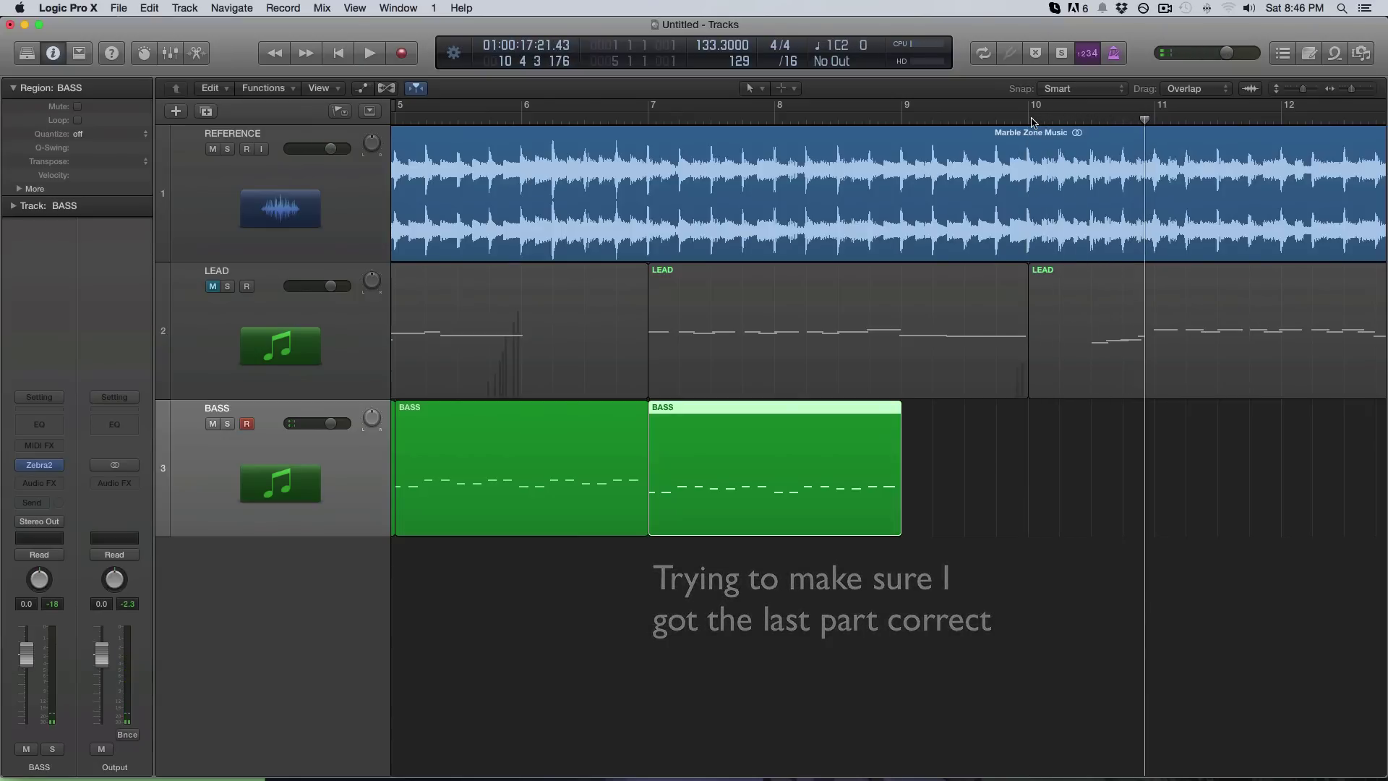
click(1033, 122)
key(space)
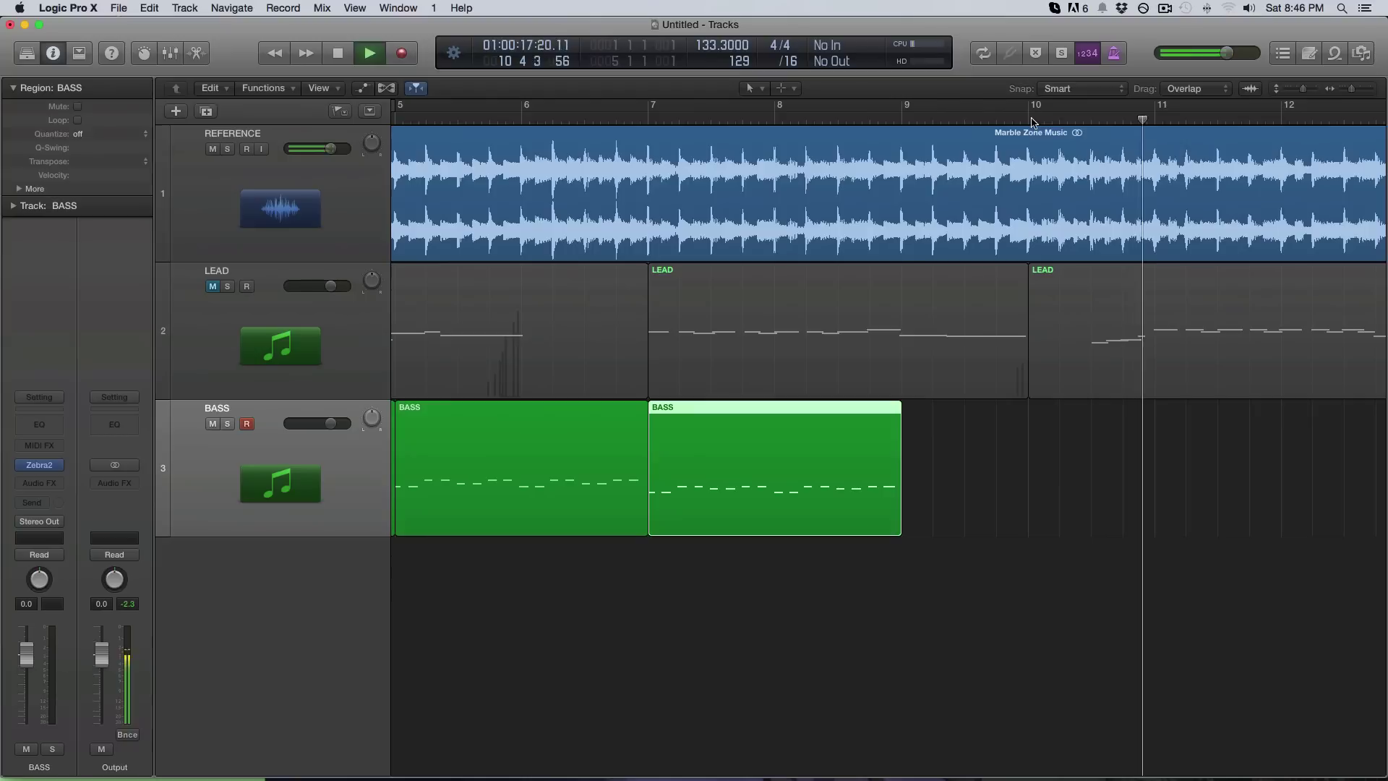
key(space)
Record the bass phrase from bar 9 to bar 11 on the BASS track and play it back
click(908, 121)
drag(908, 121, 905, 121)
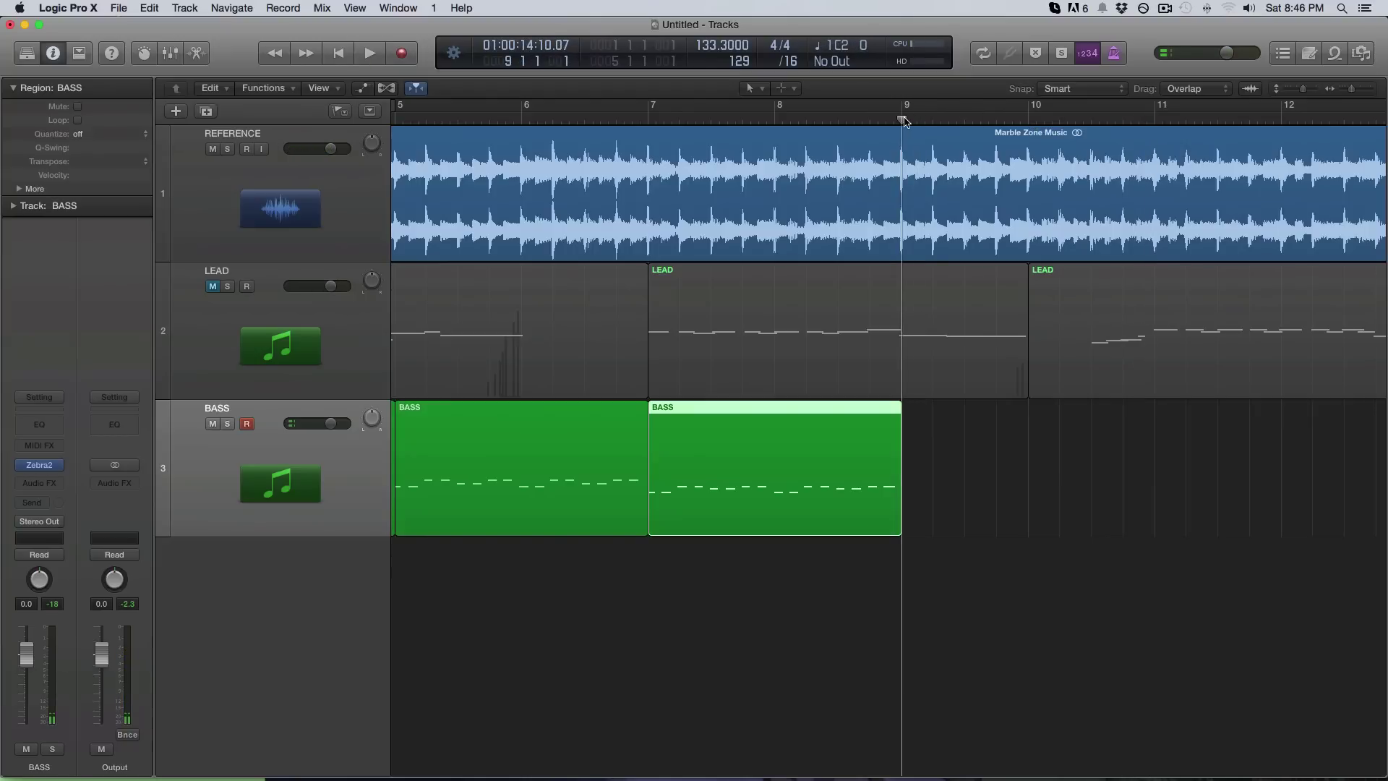
key(r)
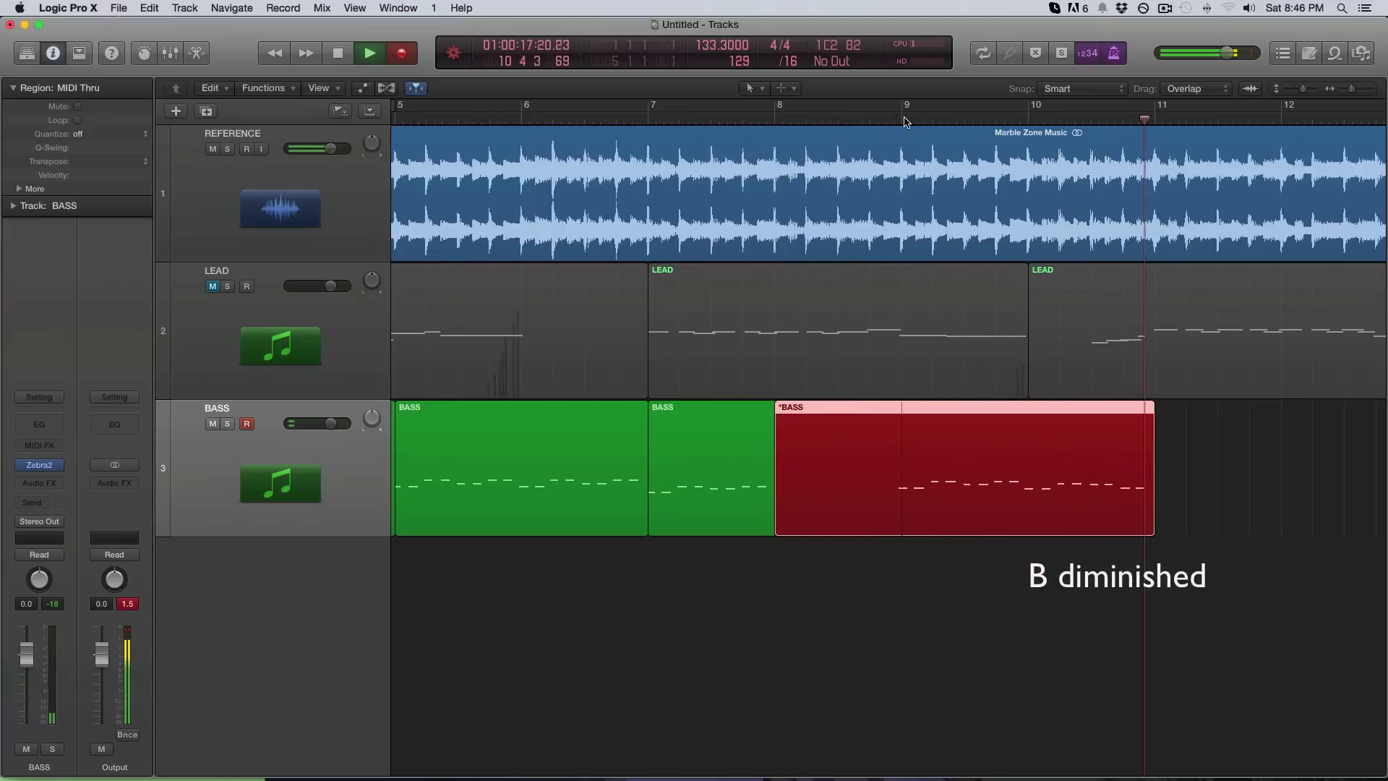
key(space)
click(905, 121)
key(space)
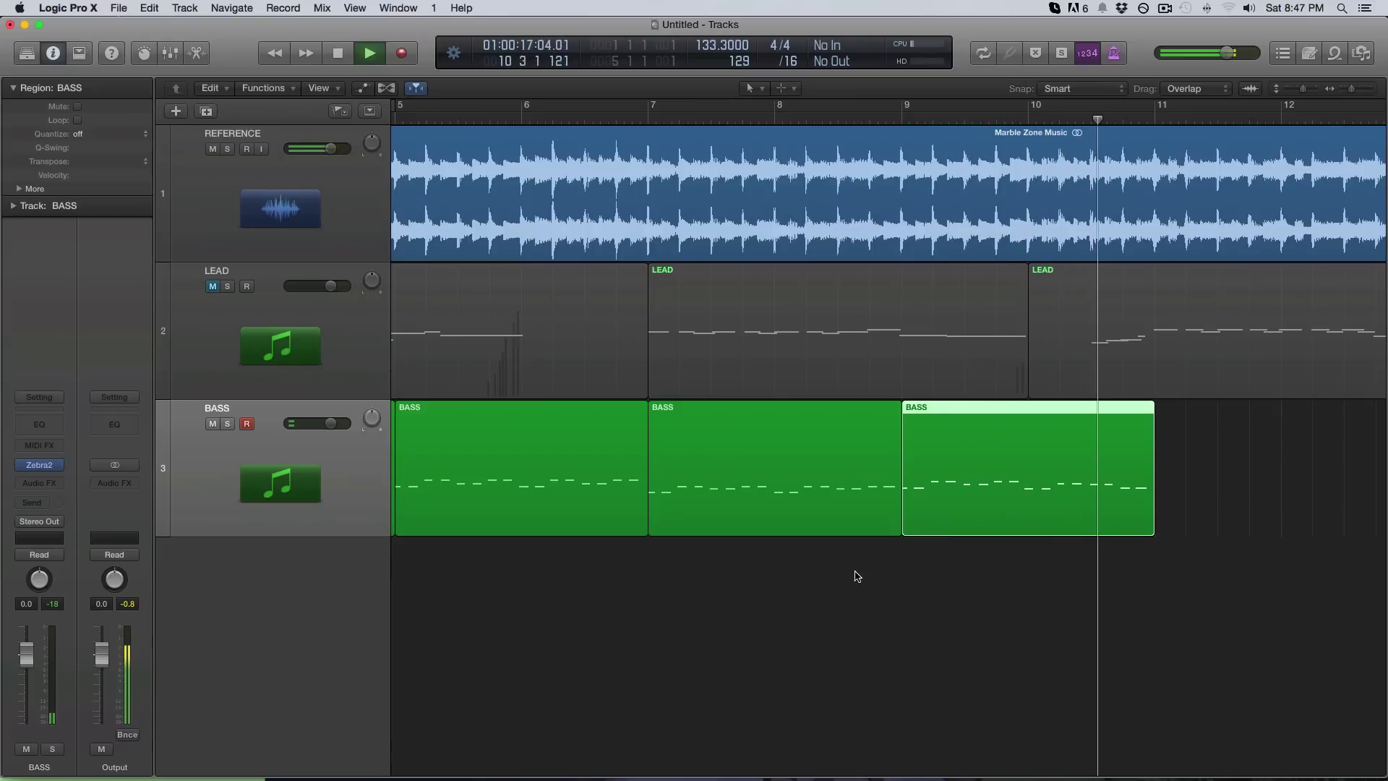
Copy the BASS regions that start at bars 3 and 5 to bars 11 and 13
scroll(854, 577, down, 3)
scroll(855, 574, down, 4)
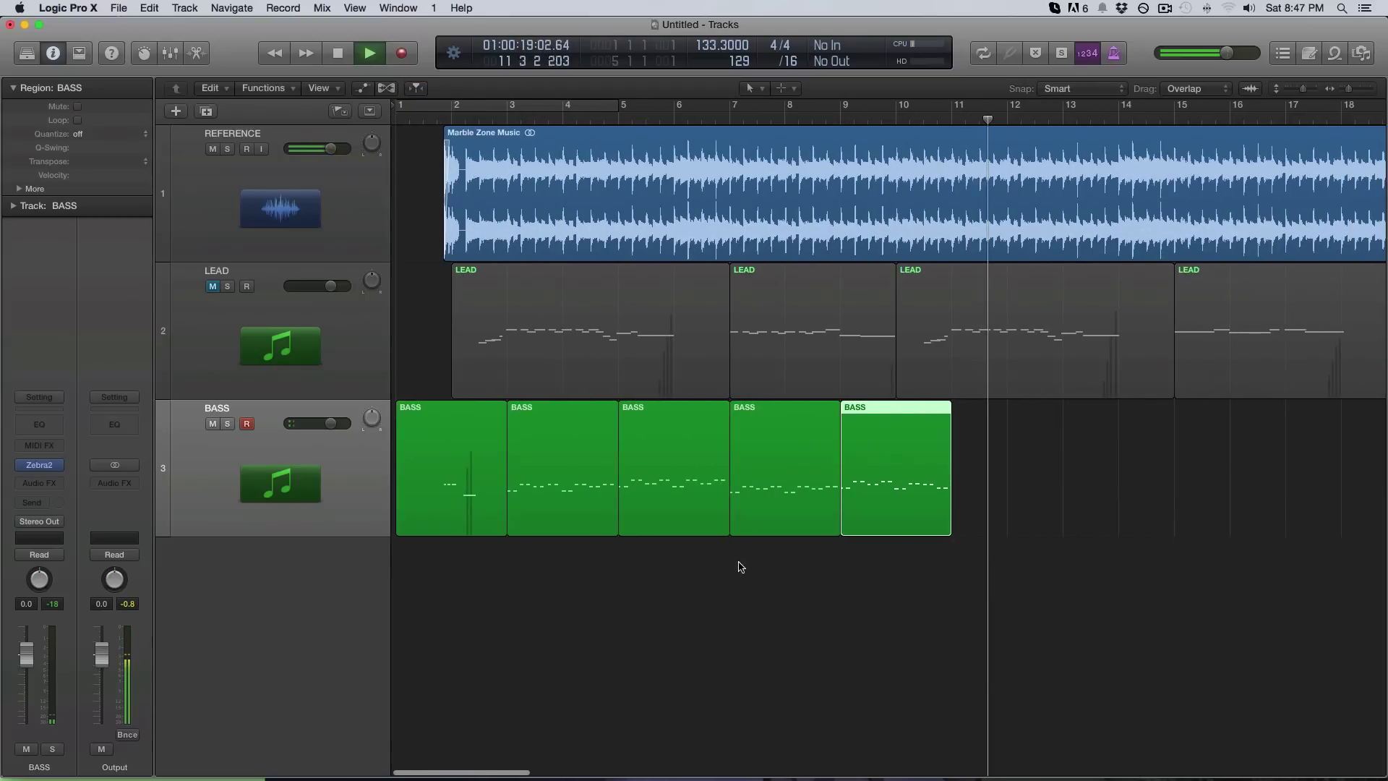
click(635, 552)
drag(548, 490, 988, 474)
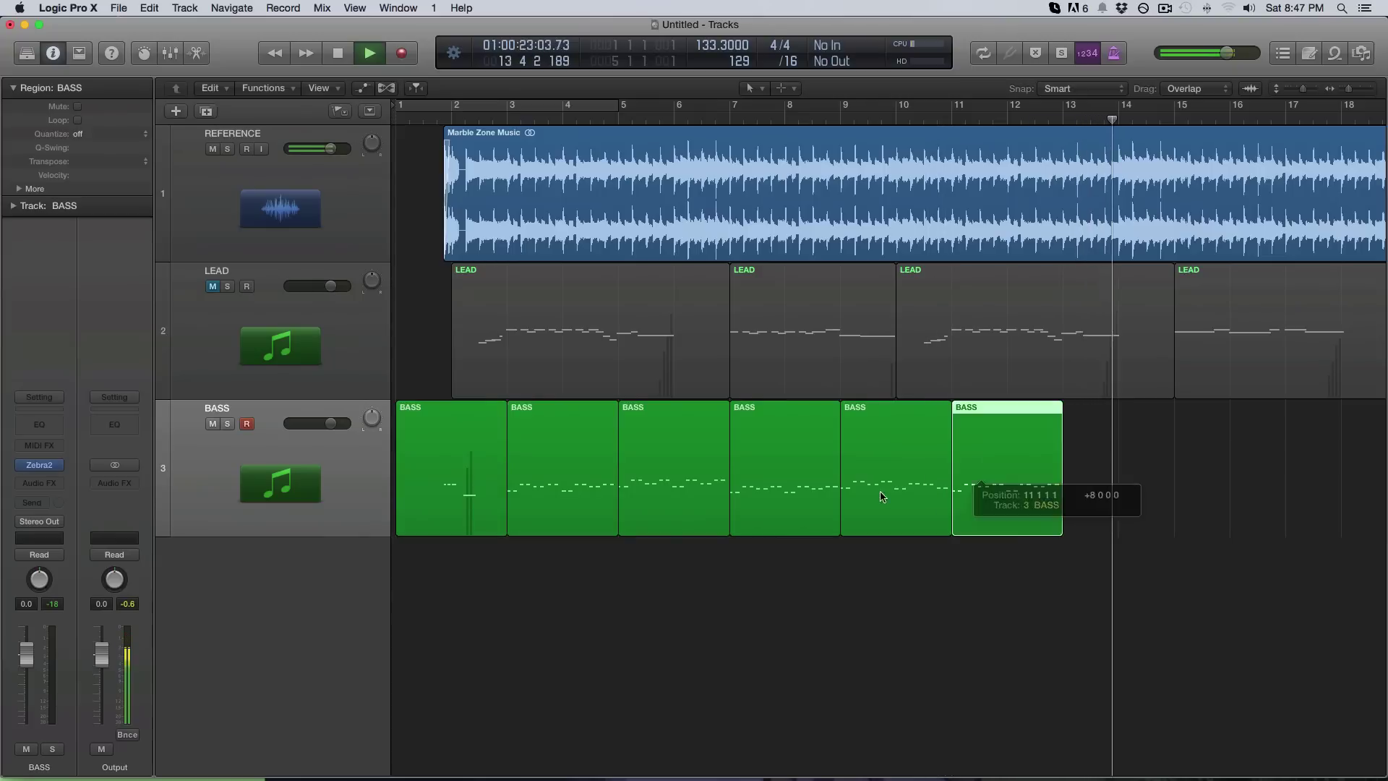
click(669, 567)
drag(672, 518, 1102, 485)
key(space)
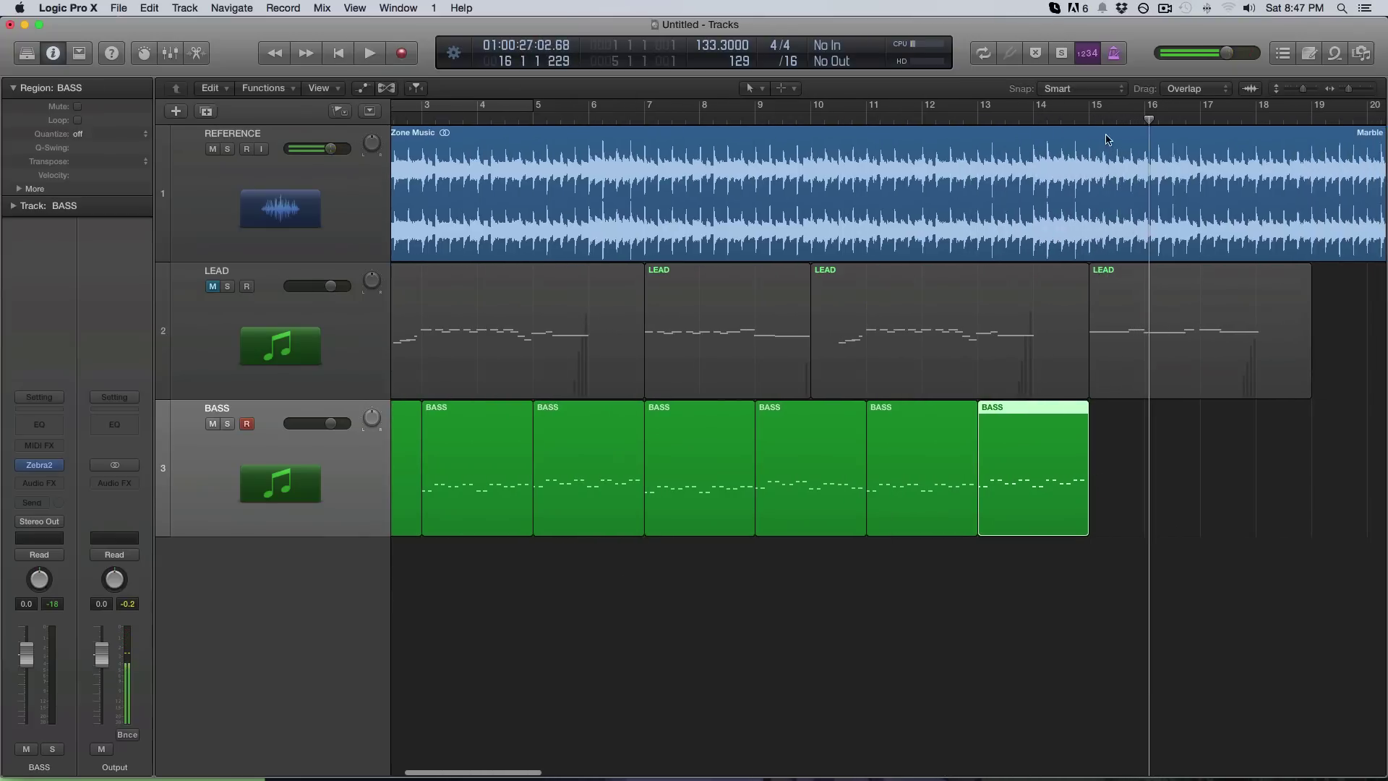
Play the reference repeatedly from bar 15 to bar 17, working out the notes of the next bass phrase
drag(1103, 123, 1090, 119)
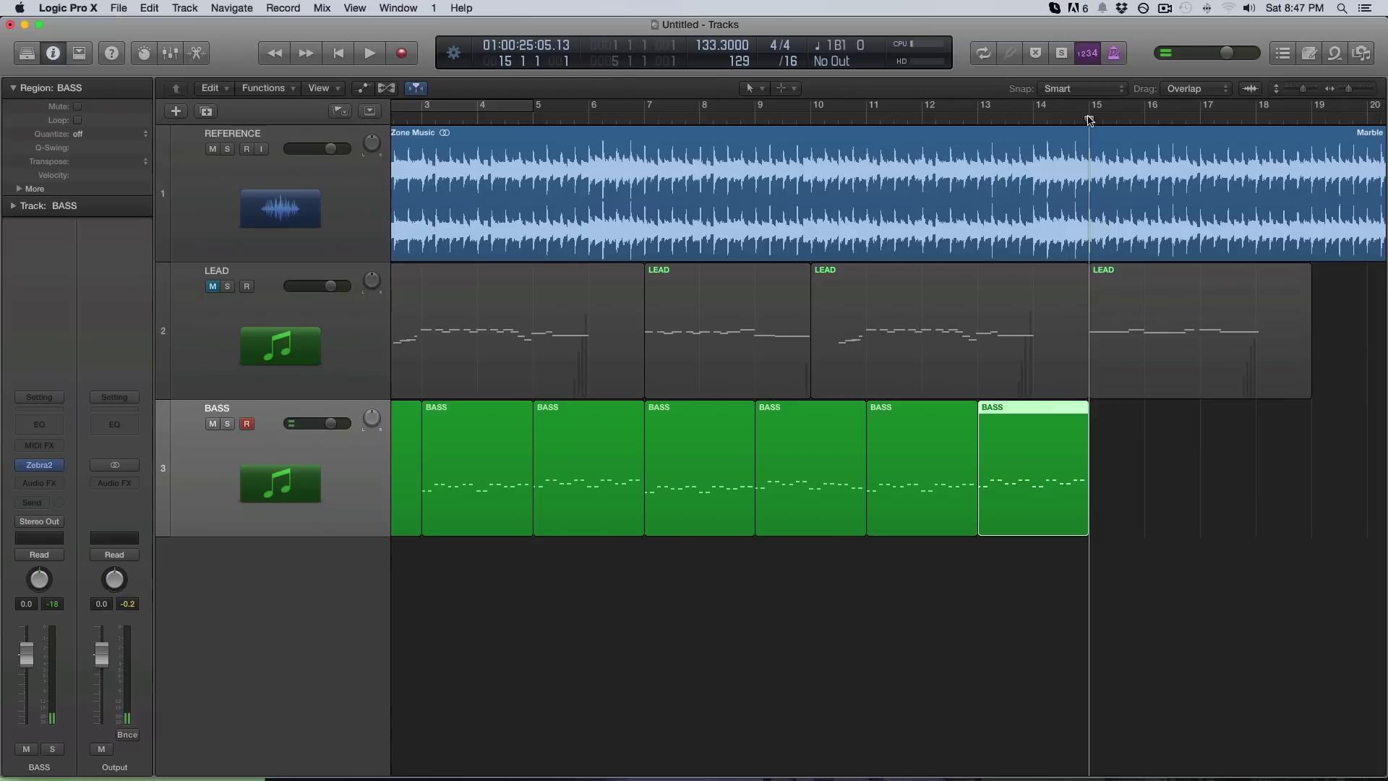
key(space)
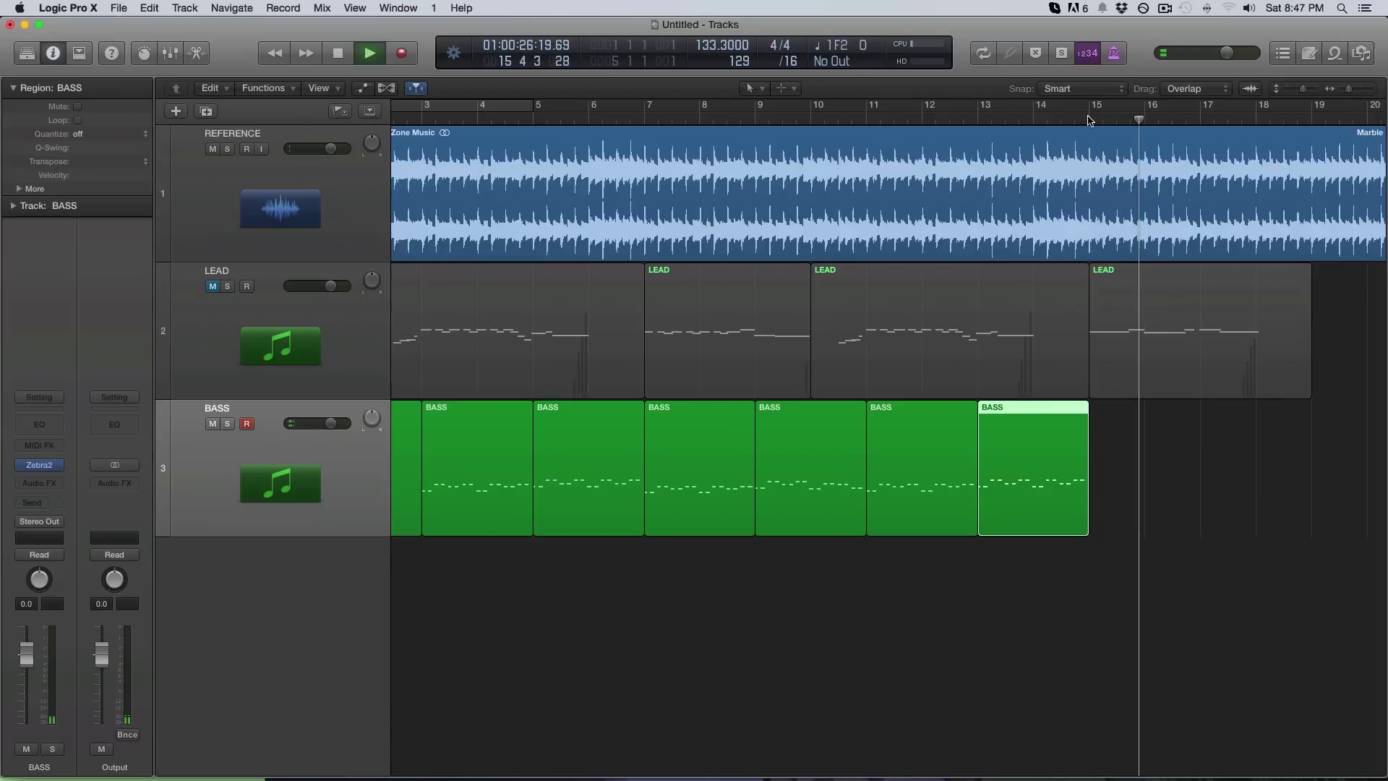
click(1089, 120)
key(space)
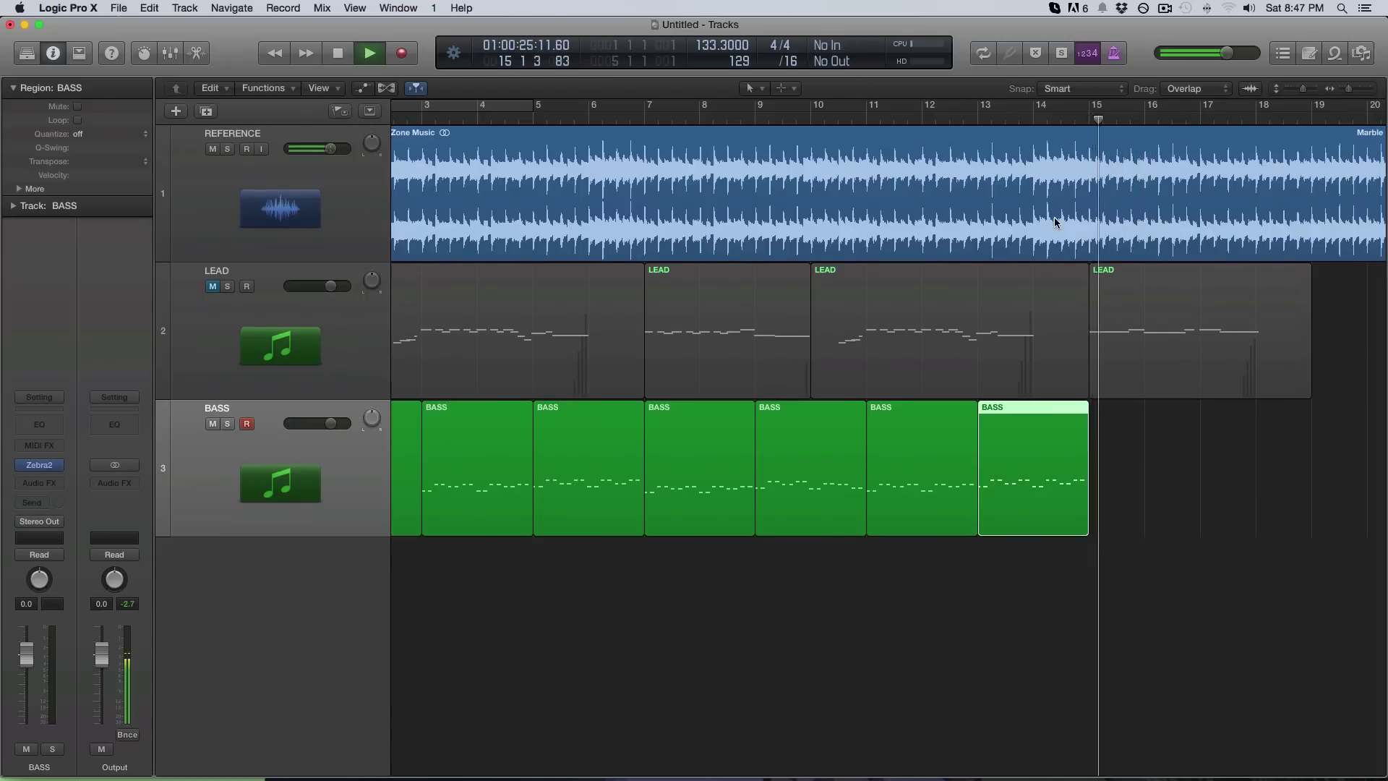
scroll(1063, 220, up, 3)
key(space)
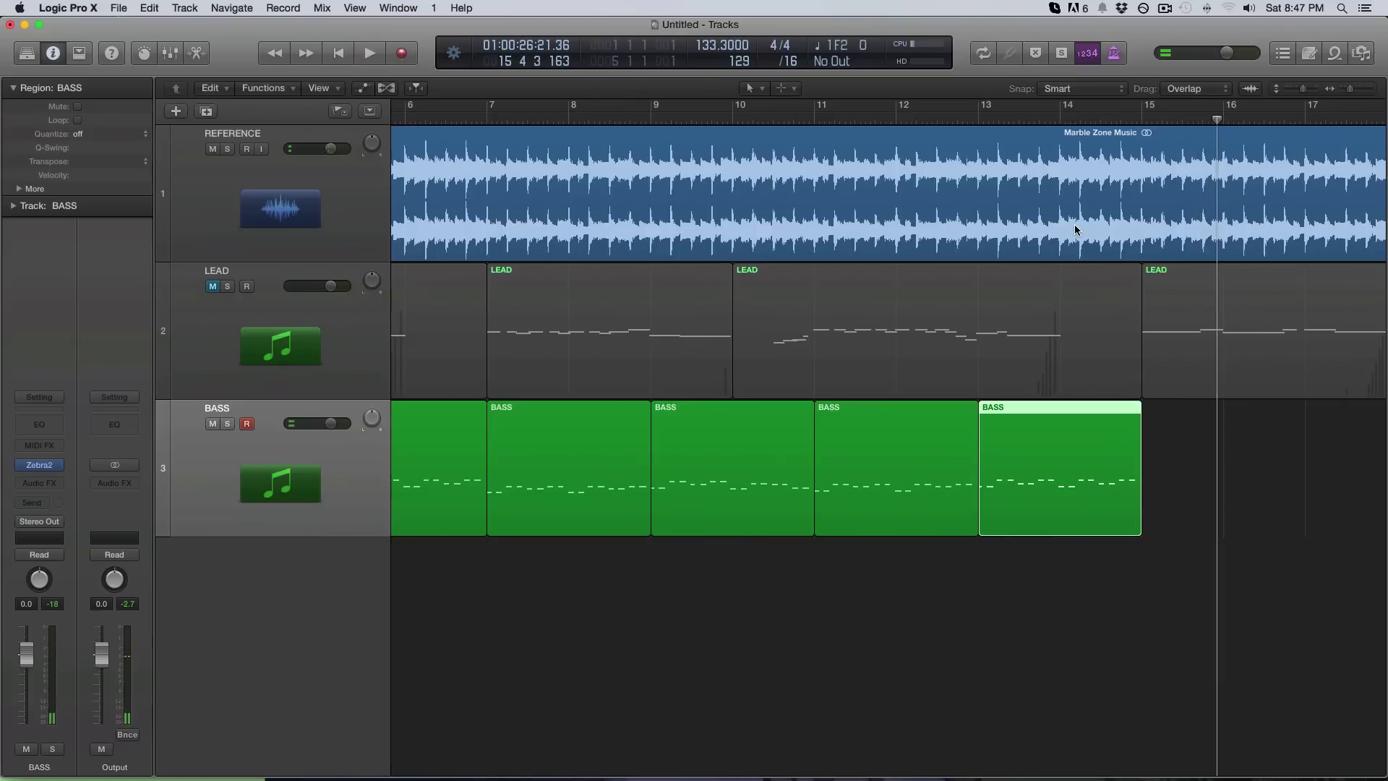
key(space)
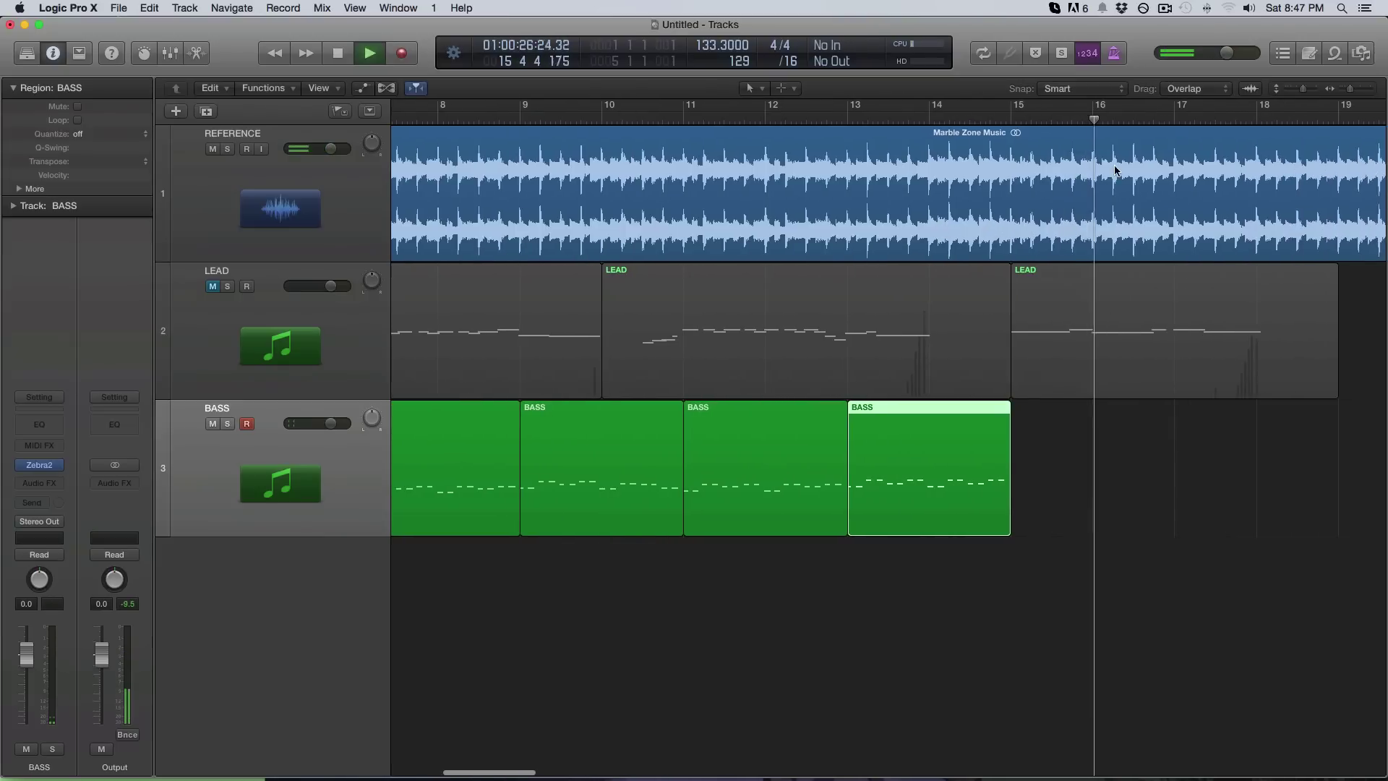
key(space)
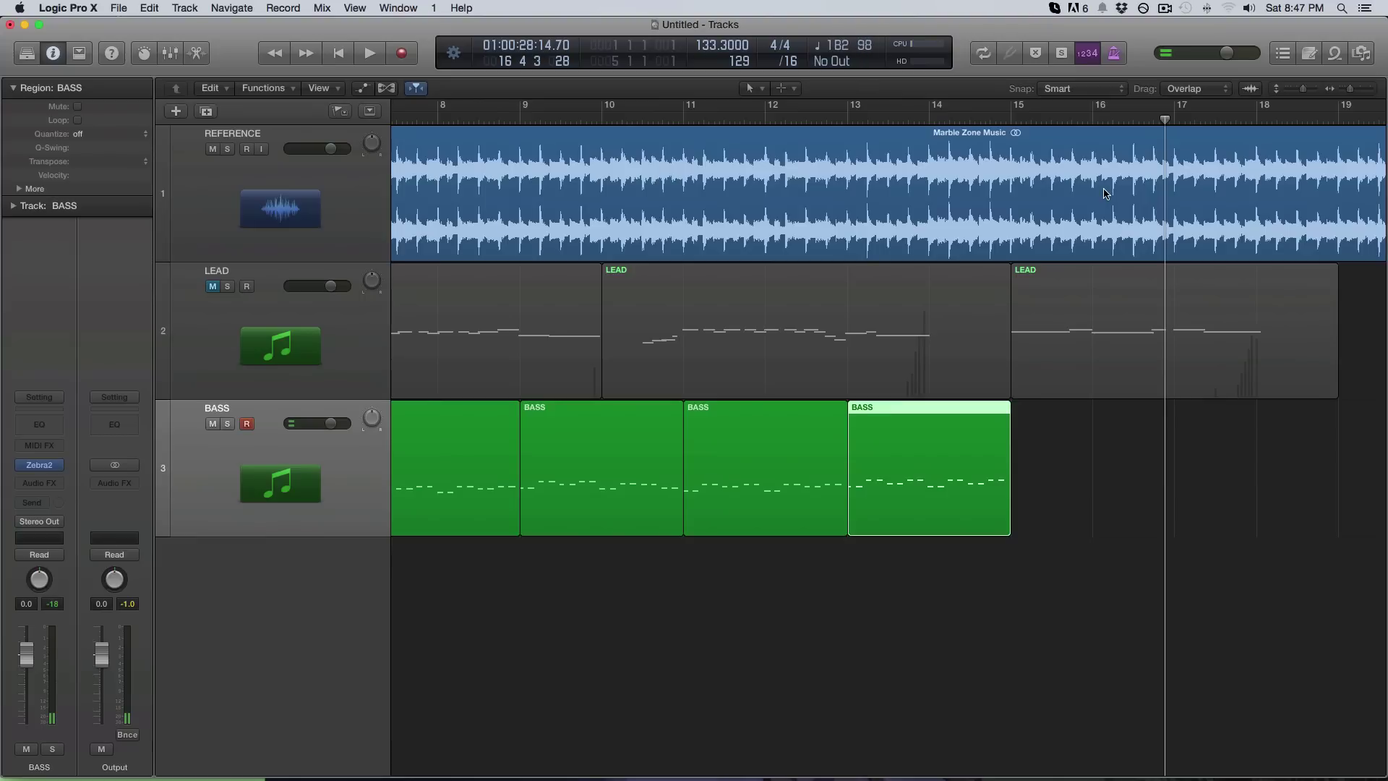
Record the bass phrase from bar 15 to bar 17 on the BASS track
drag(1034, 120, 1013, 125)
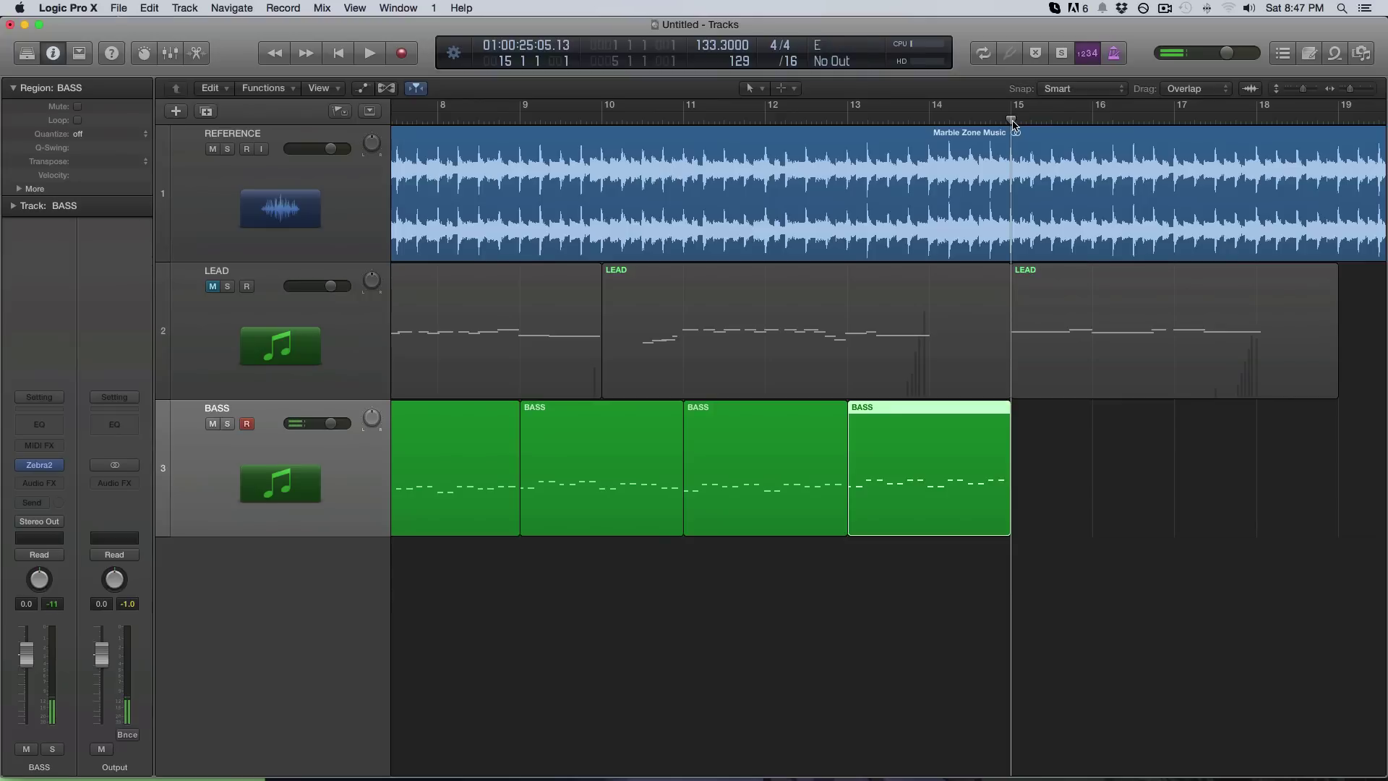
key(space)
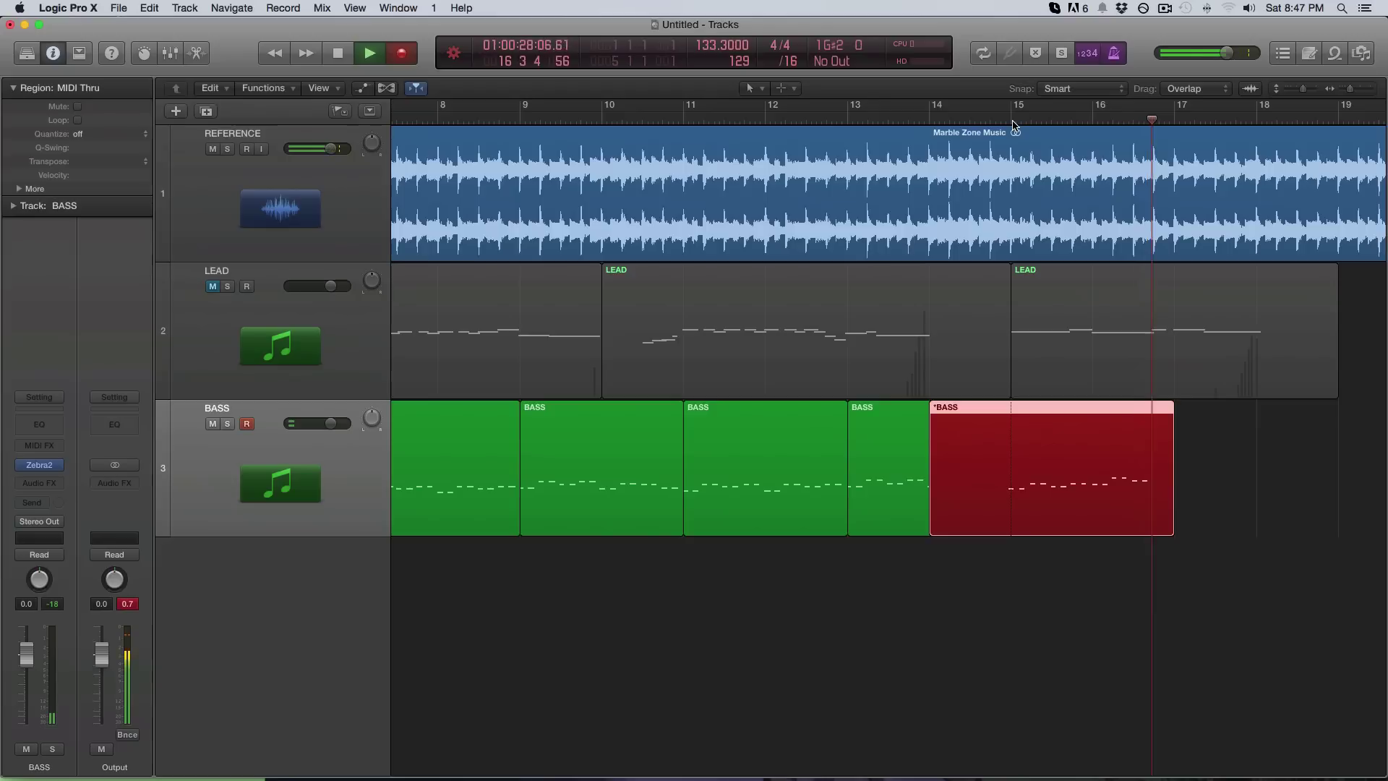
key(shift+r)
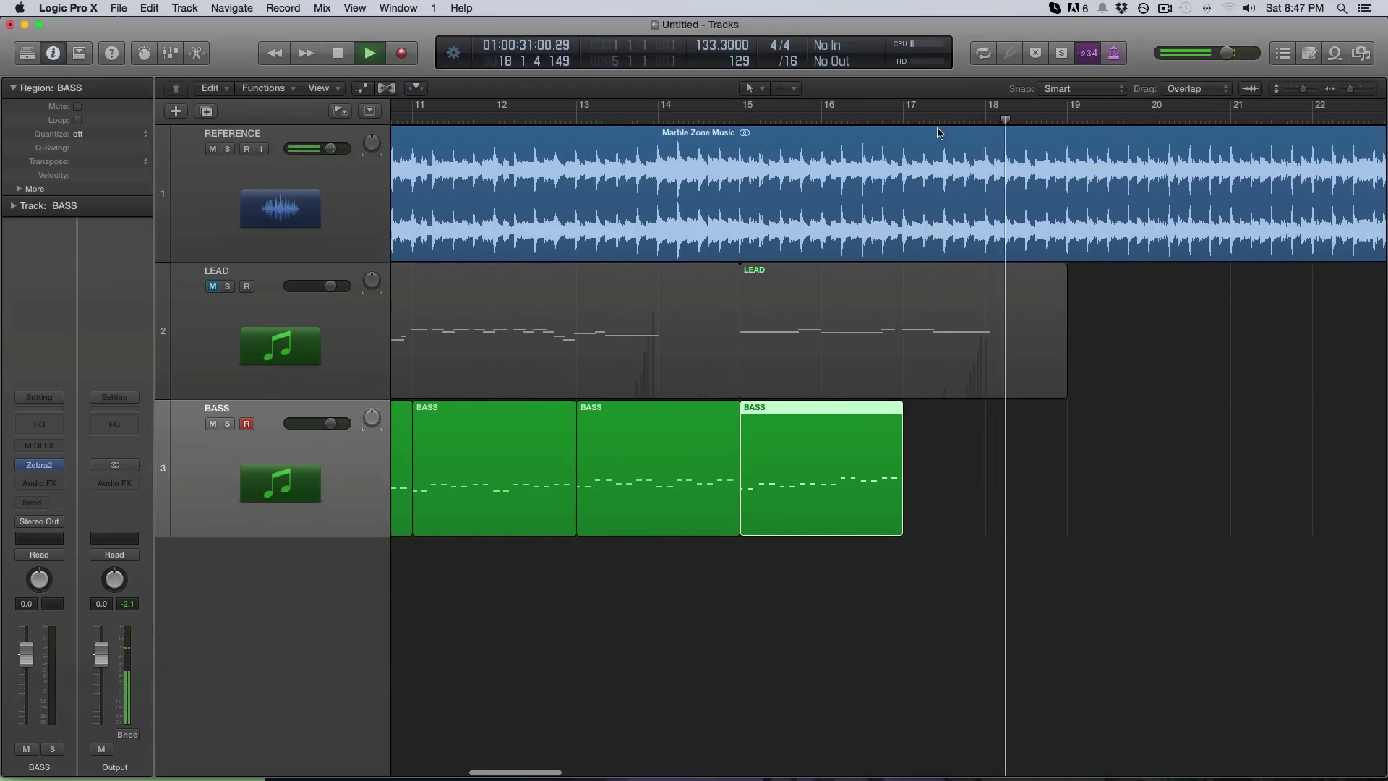
Listen to the reference past bar 17 to find the notes, and record the bass phrase from bar 17 to bar 19
key(space)
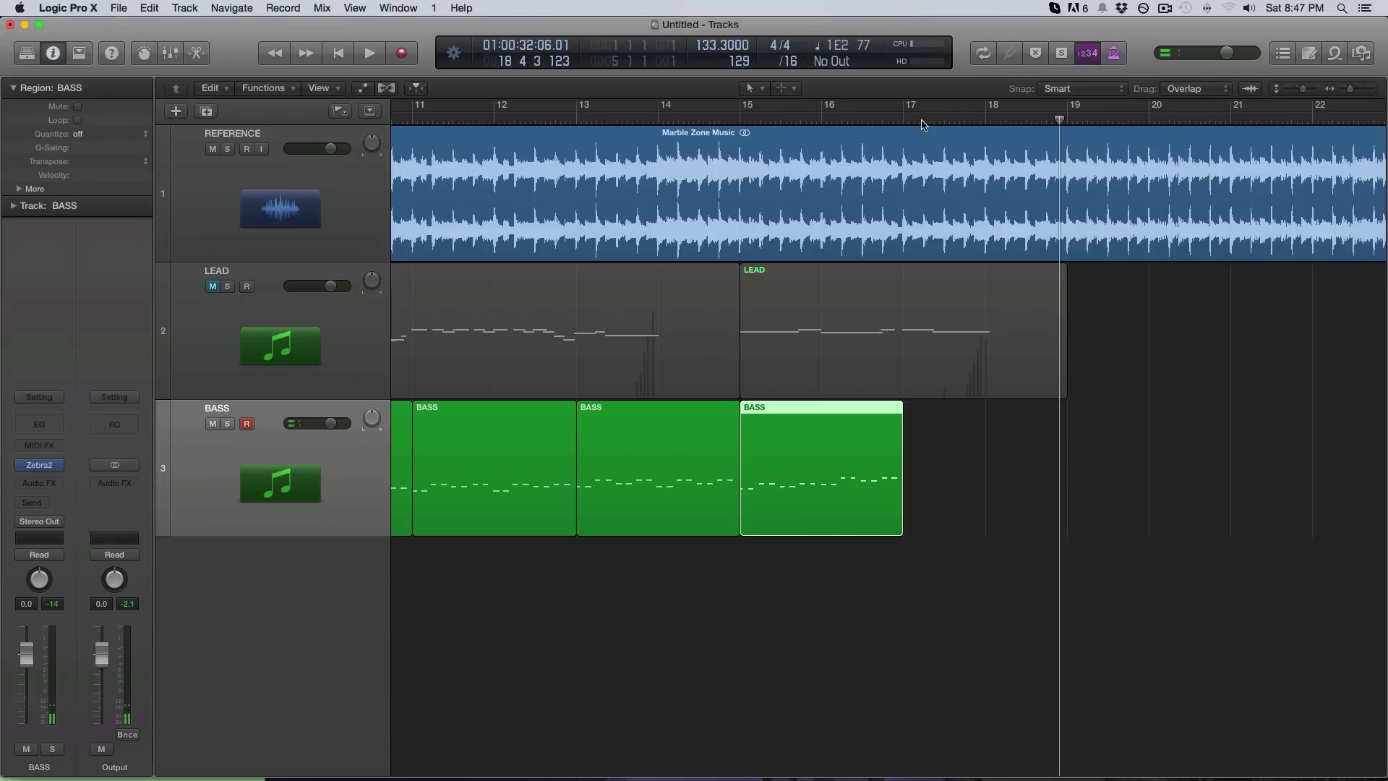
mouse_move(922, 123)
mouse_down()
mouse_move(903, 123)
mouse_move(926, 123)
mouse_up()
key(space)
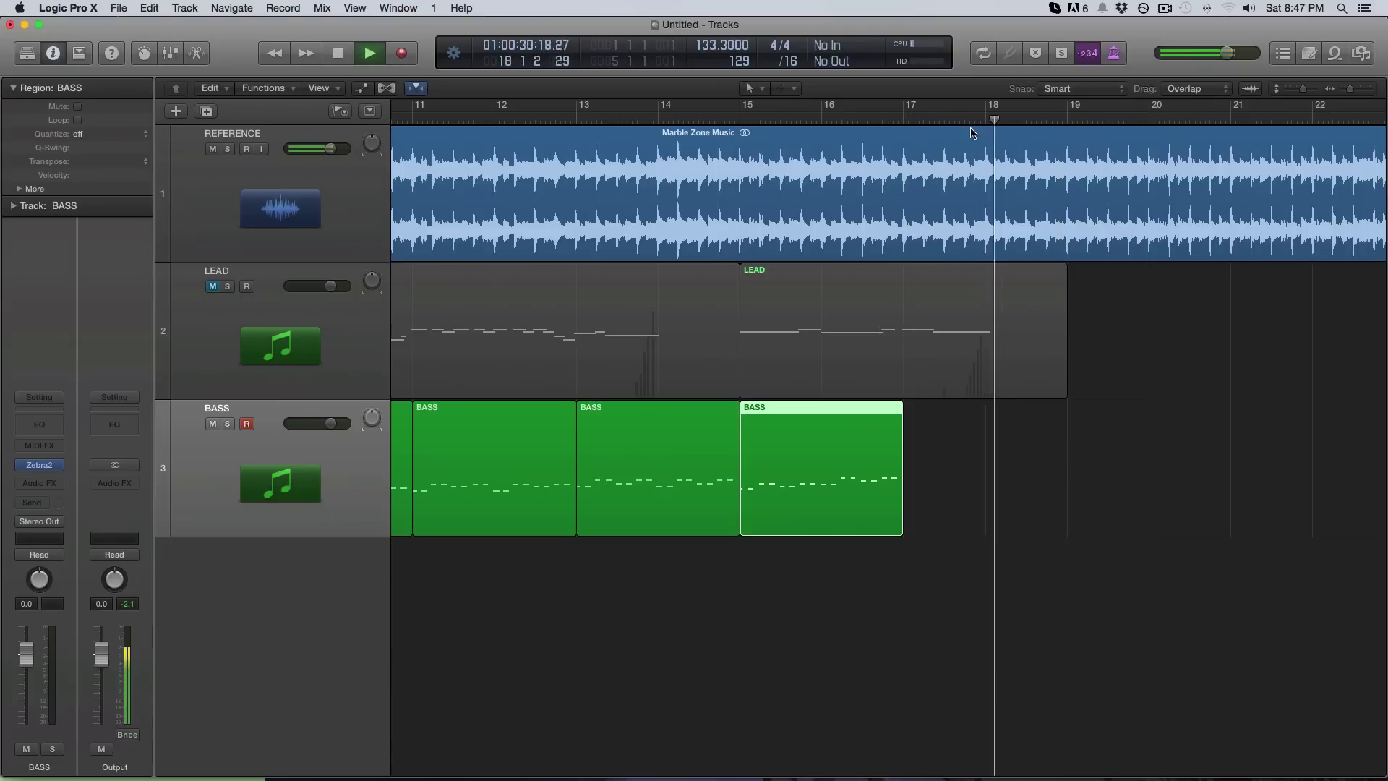
click(903, 122)
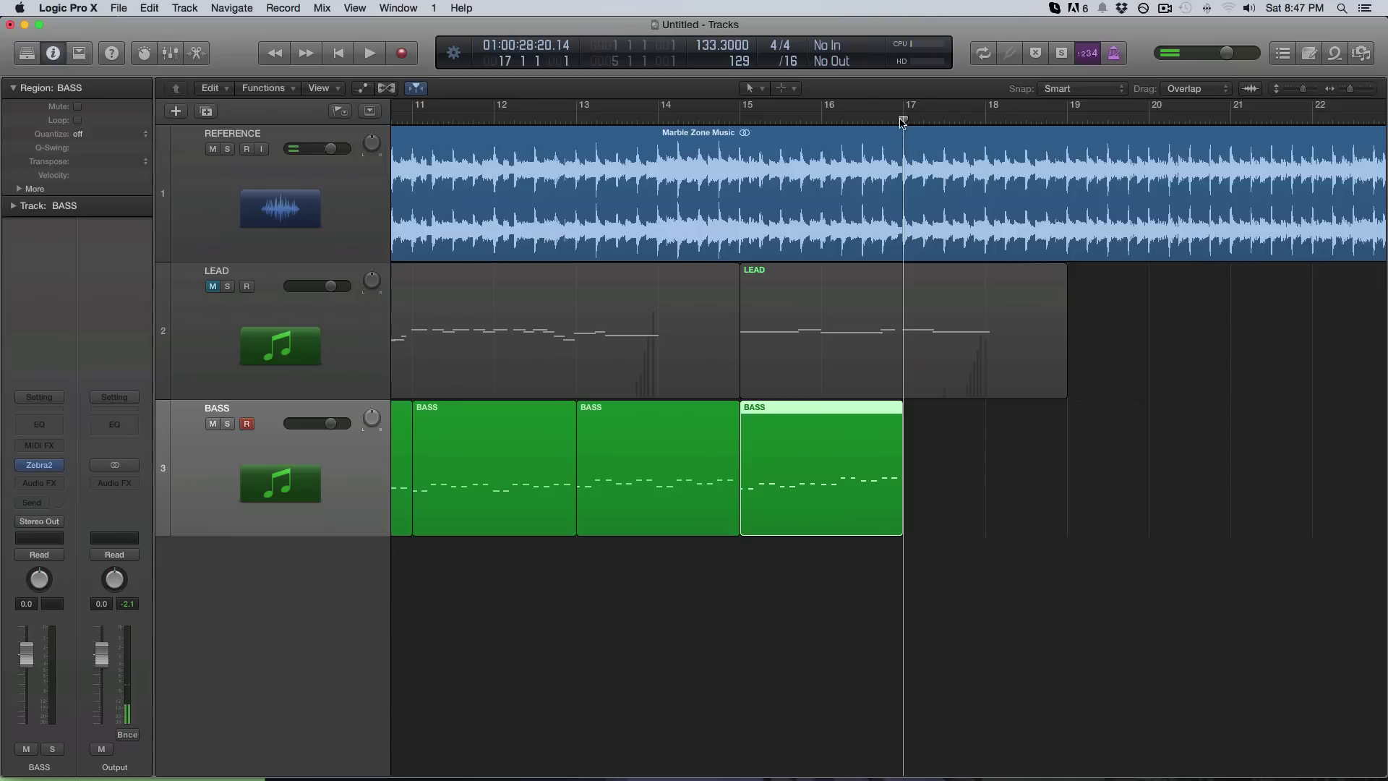
key(r)
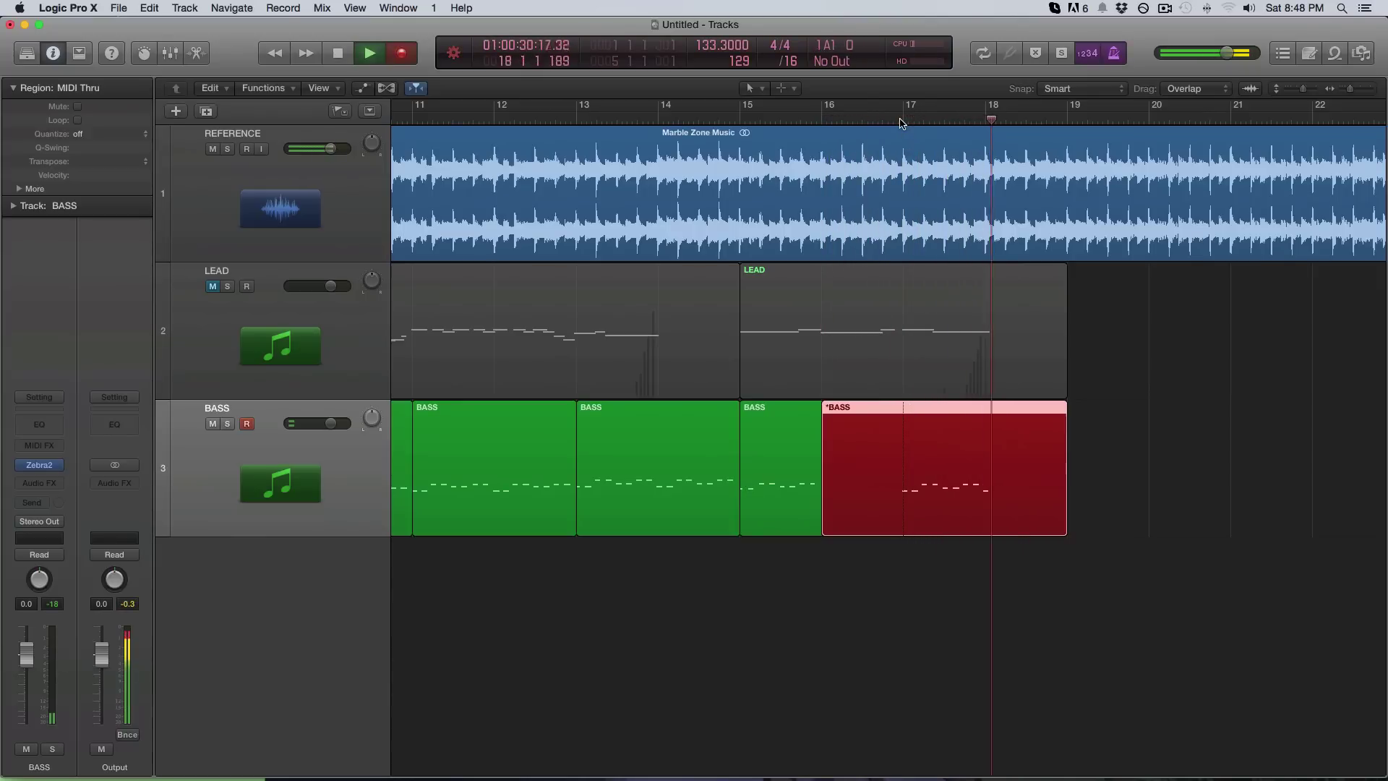
key(space)
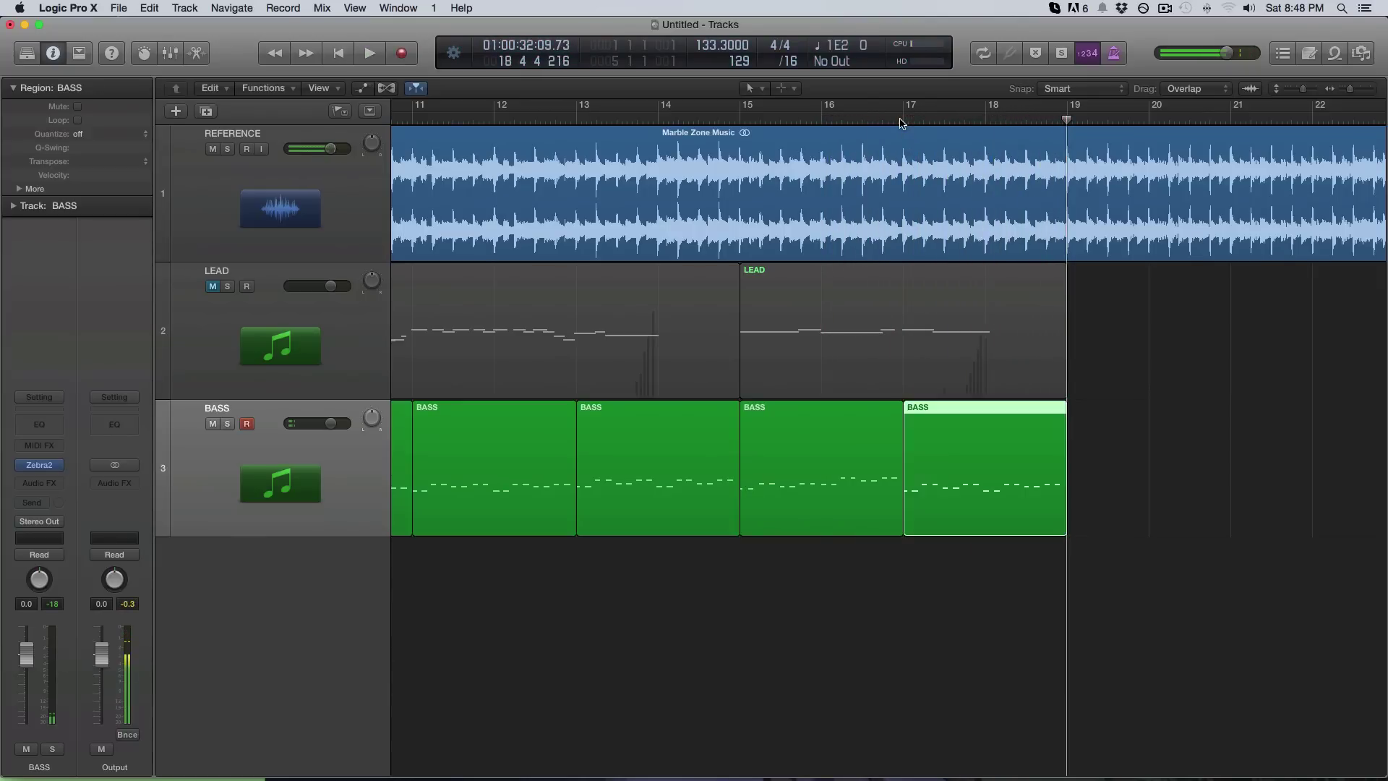
Unmute the LEAD track, and solo LEAD together with BASS
key(super+Left)
key(super+Left)
key(super+Left)
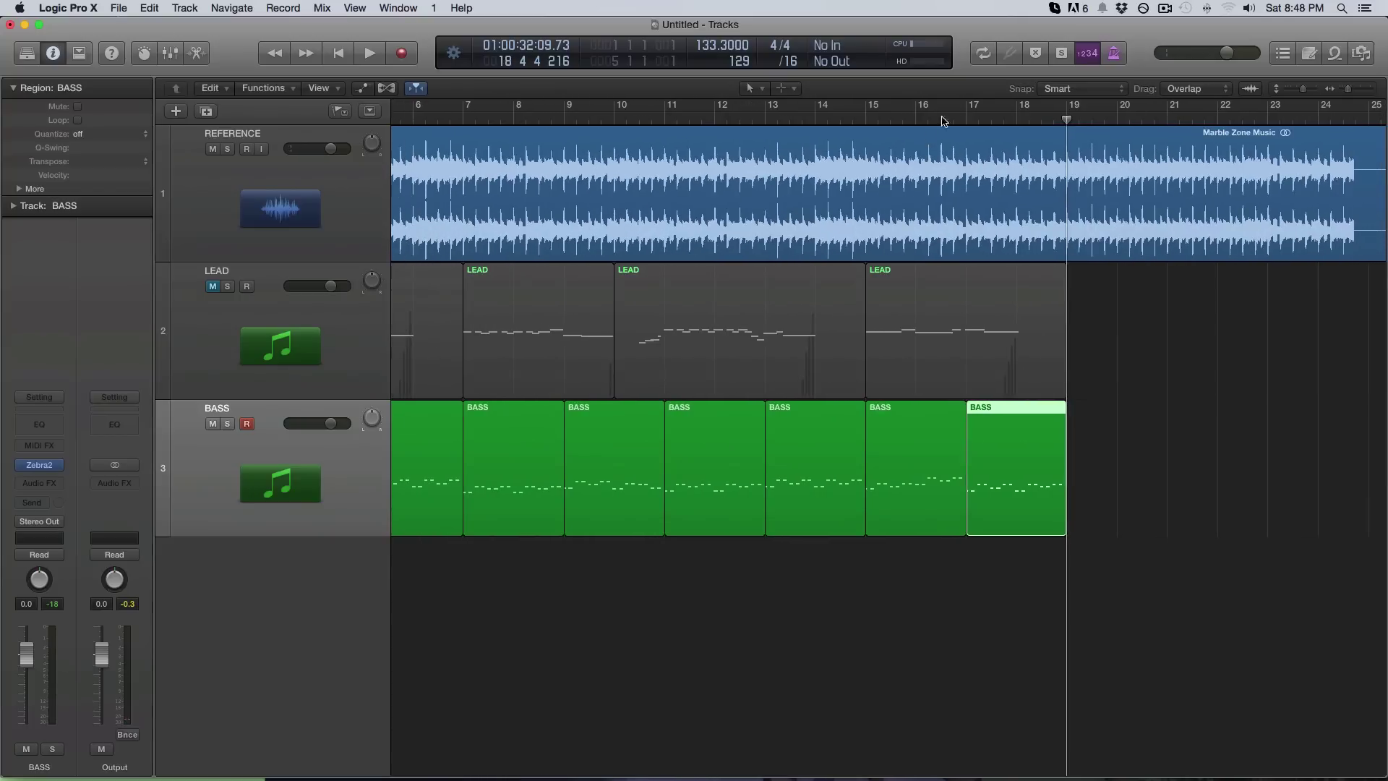
click(213, 287)
scroll(300, 320, left, 5)
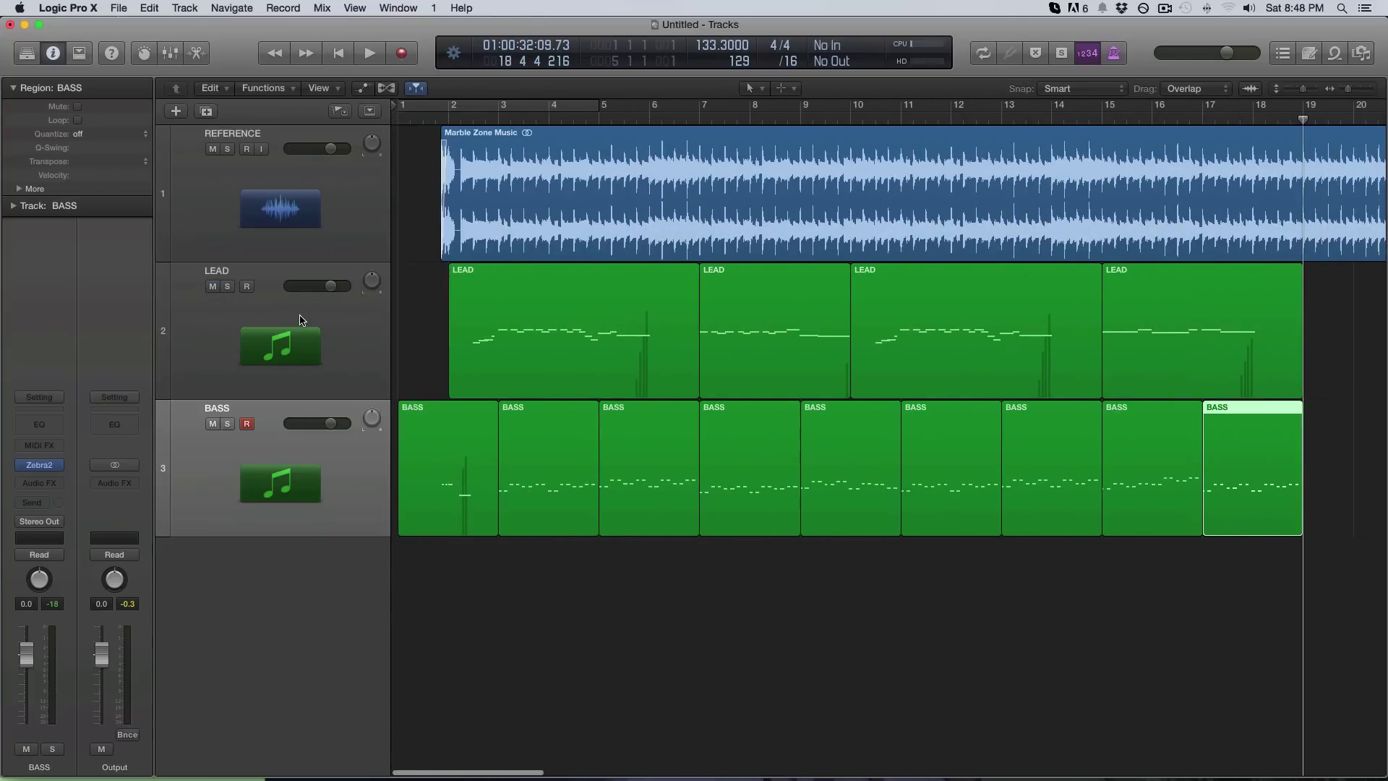
click(227, 286)
click(227, 424)
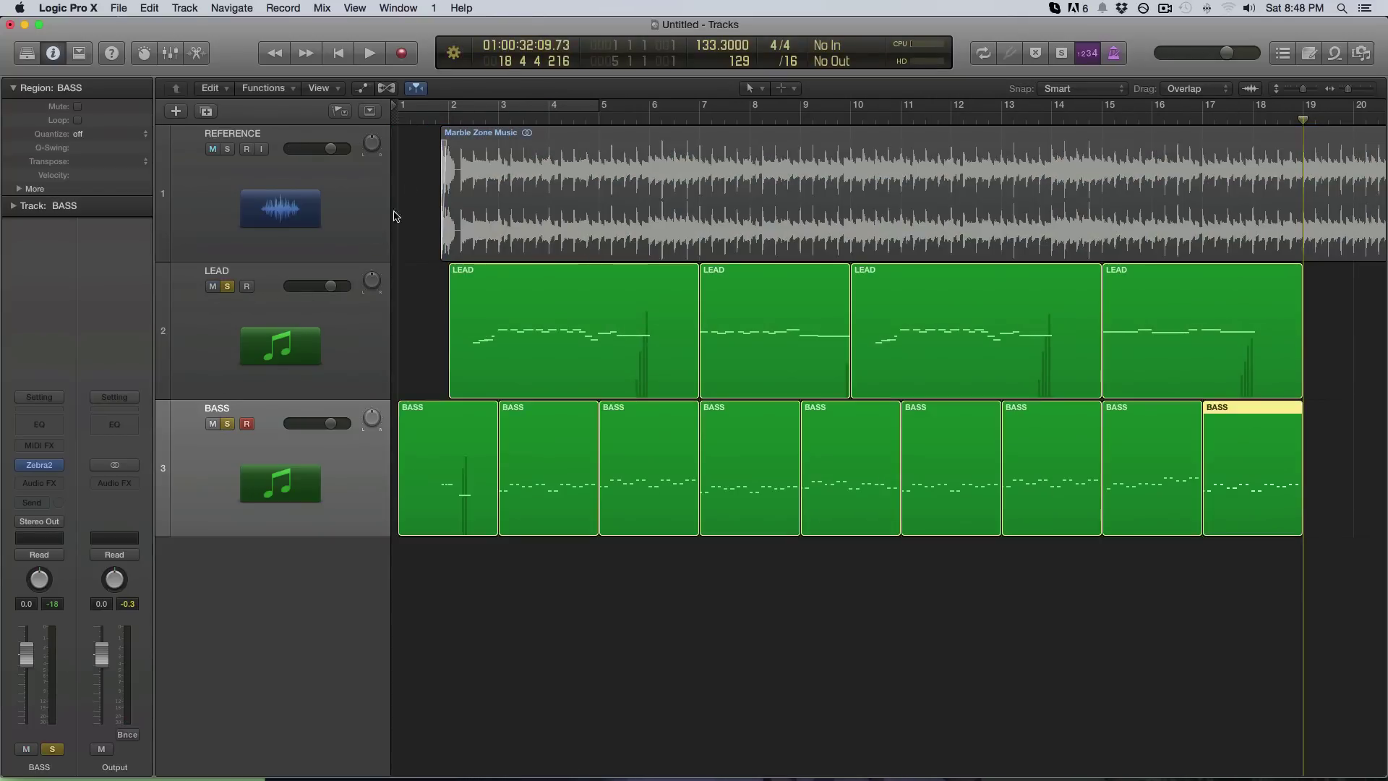
Play the soloed lead and bass from just before bar 2, and again from bar 7, to check the parts together
click(437, 122)
key(space)
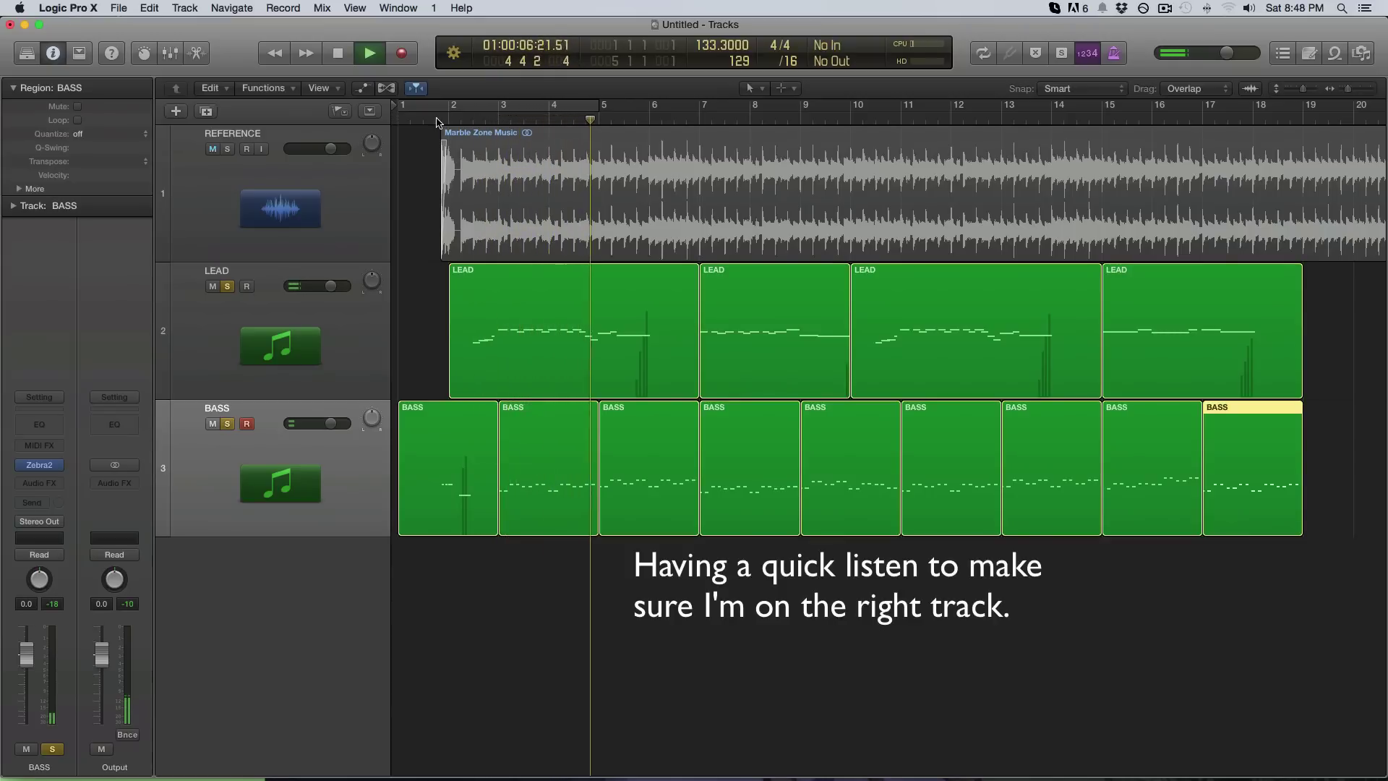
key(space)
click(699, 122)
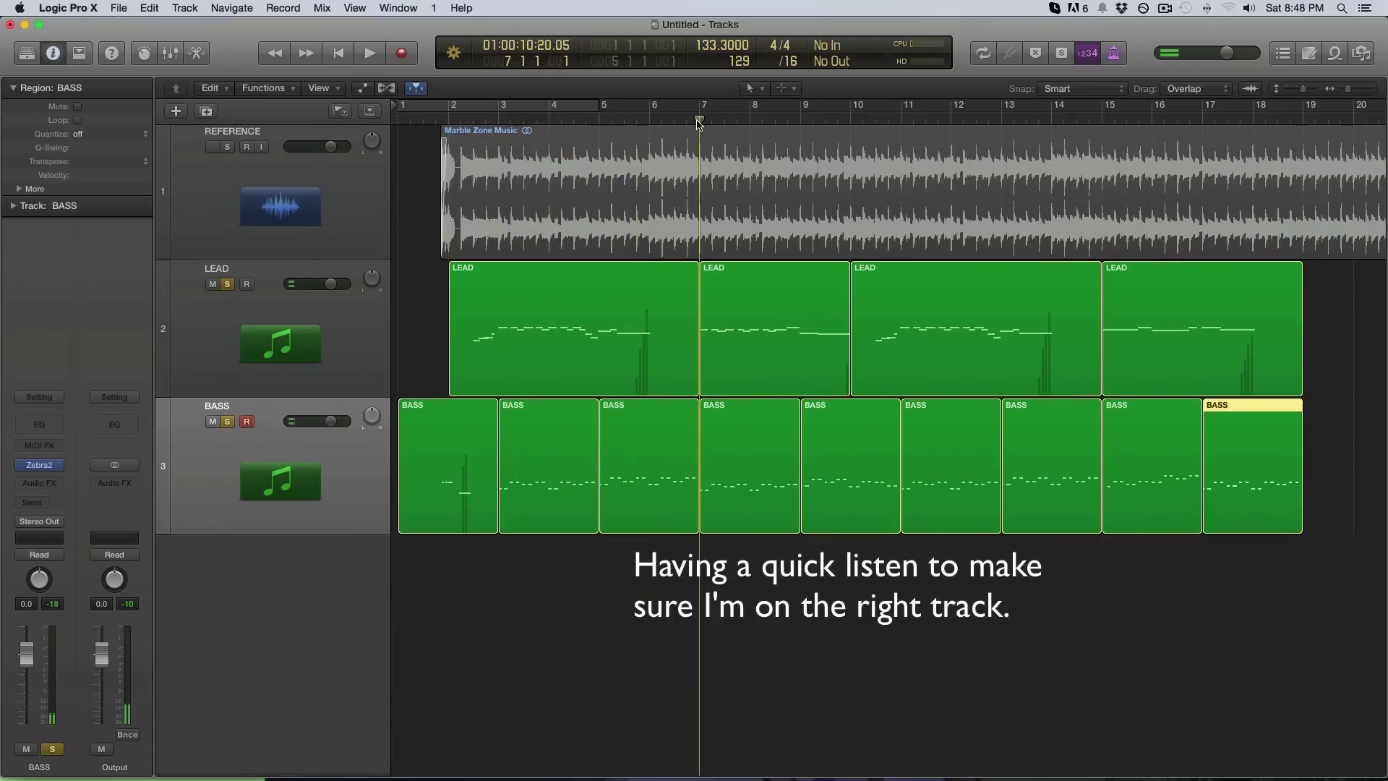
key(space)
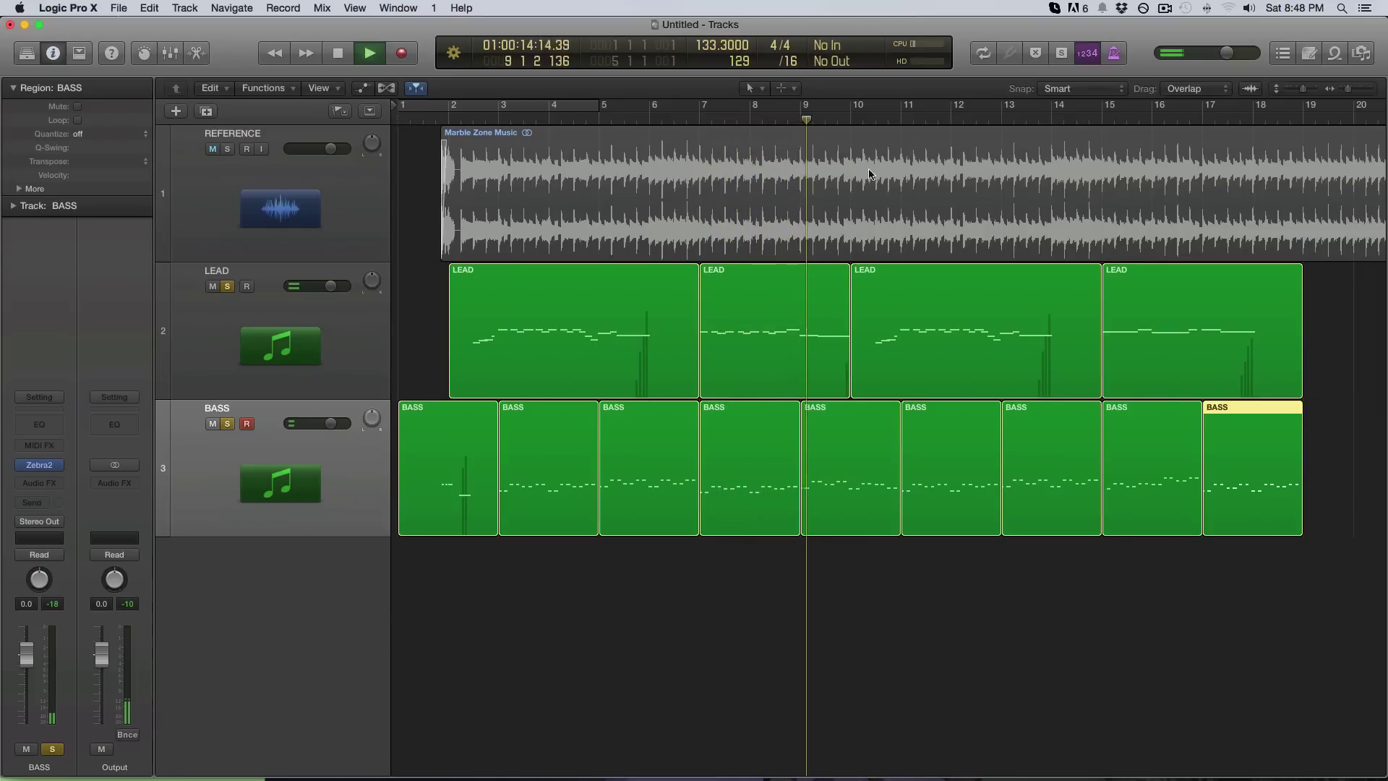
Play the soloed lead and bass from just after bar 10, and again from bar 15, to check both parts
click(870, 125)
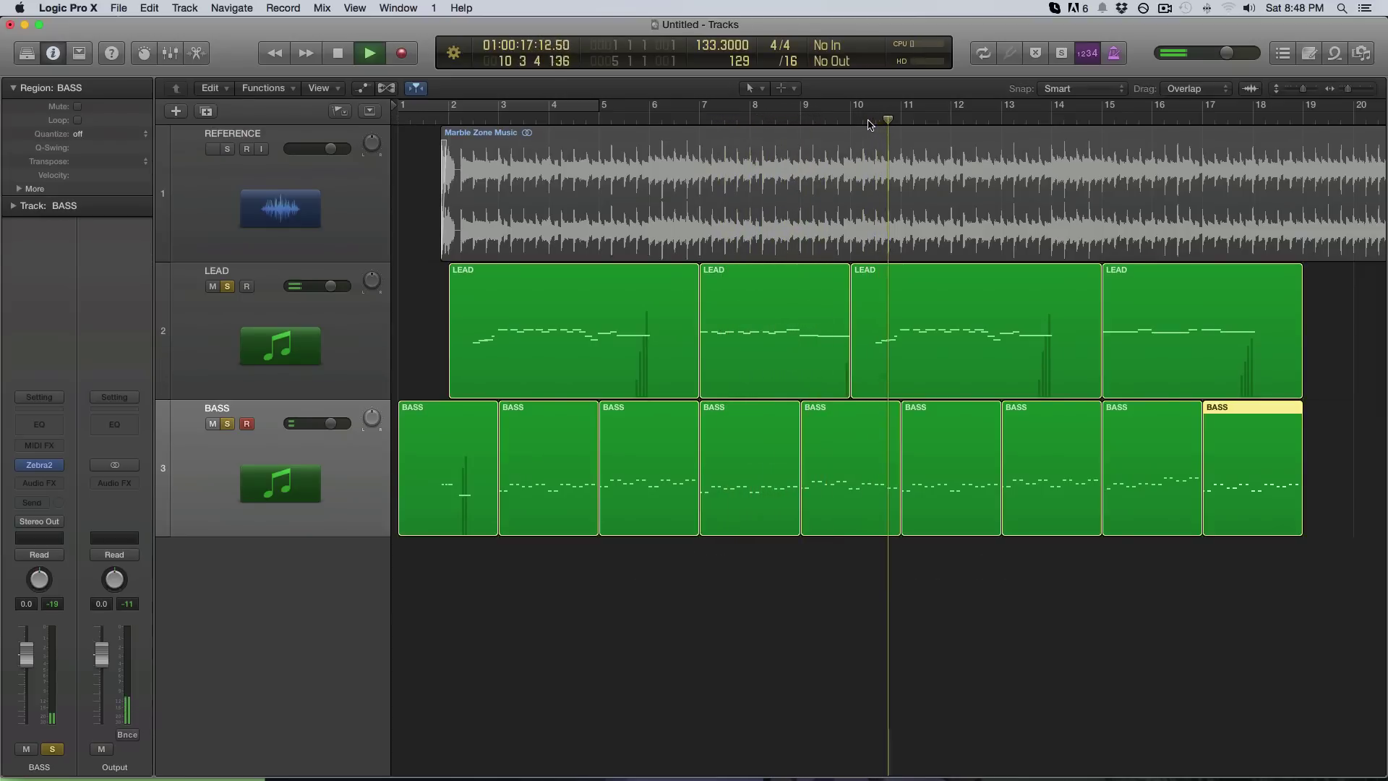
click(1101, 124)
scroll(1128, 181, right, 2)
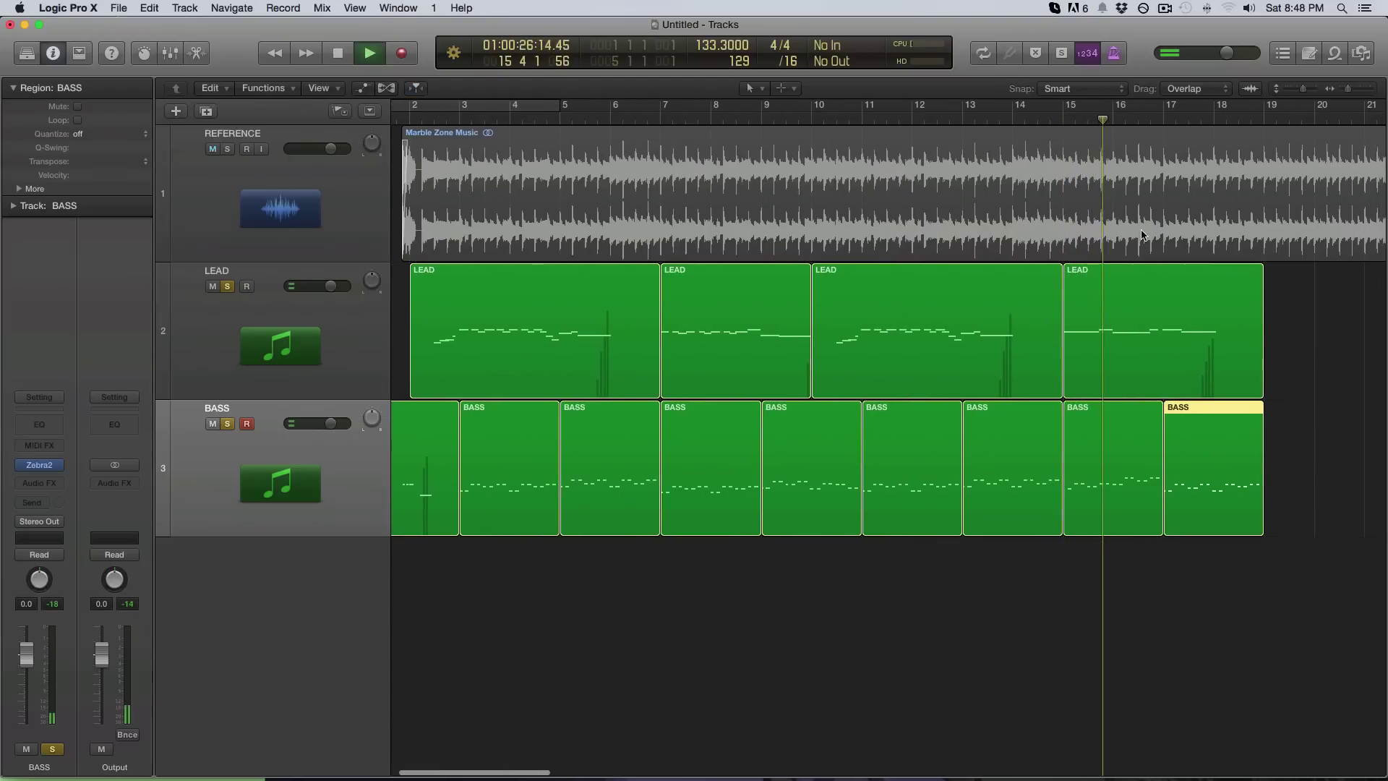
scroll(1139, 235, right, 10)
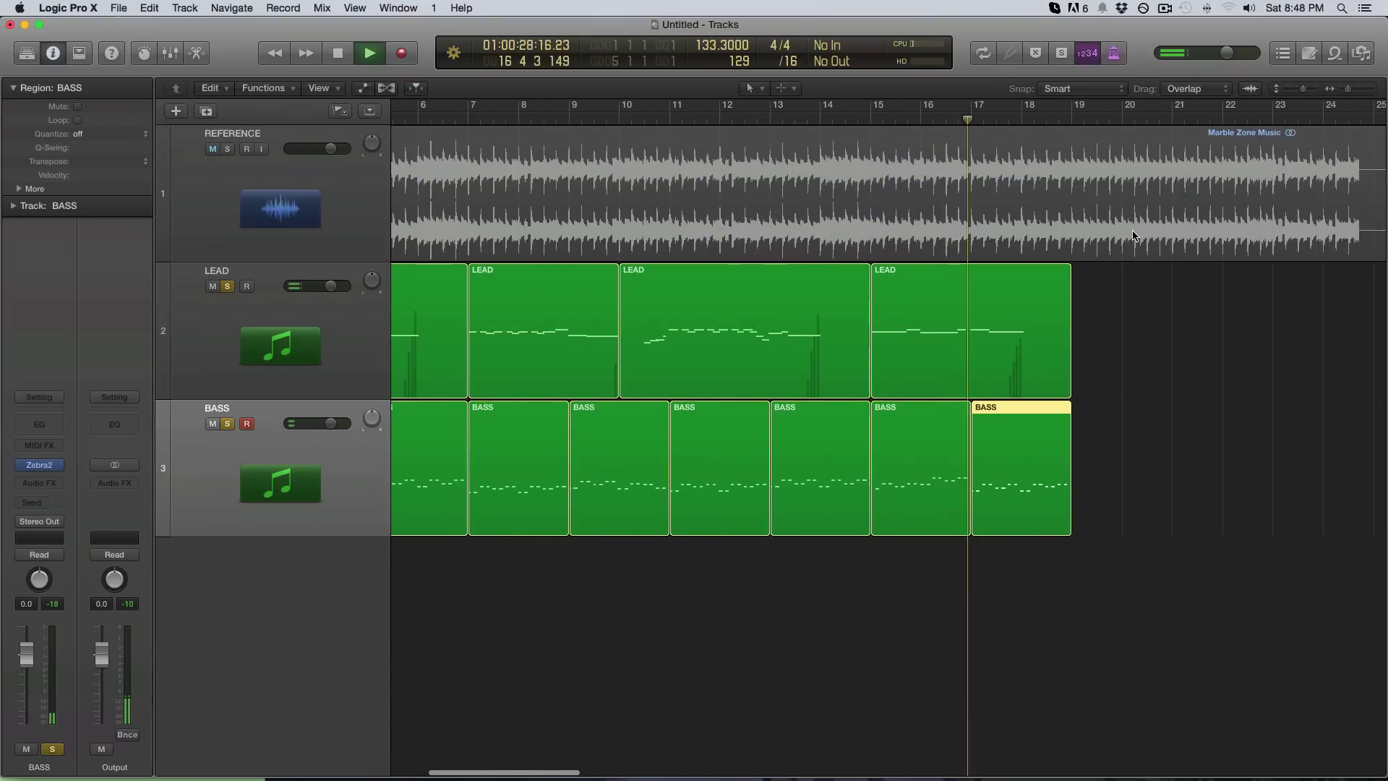
Stop playback and turn off solo on the LEAD and BASS tracks
key(space)
click(227, 287)
click(227, 423)
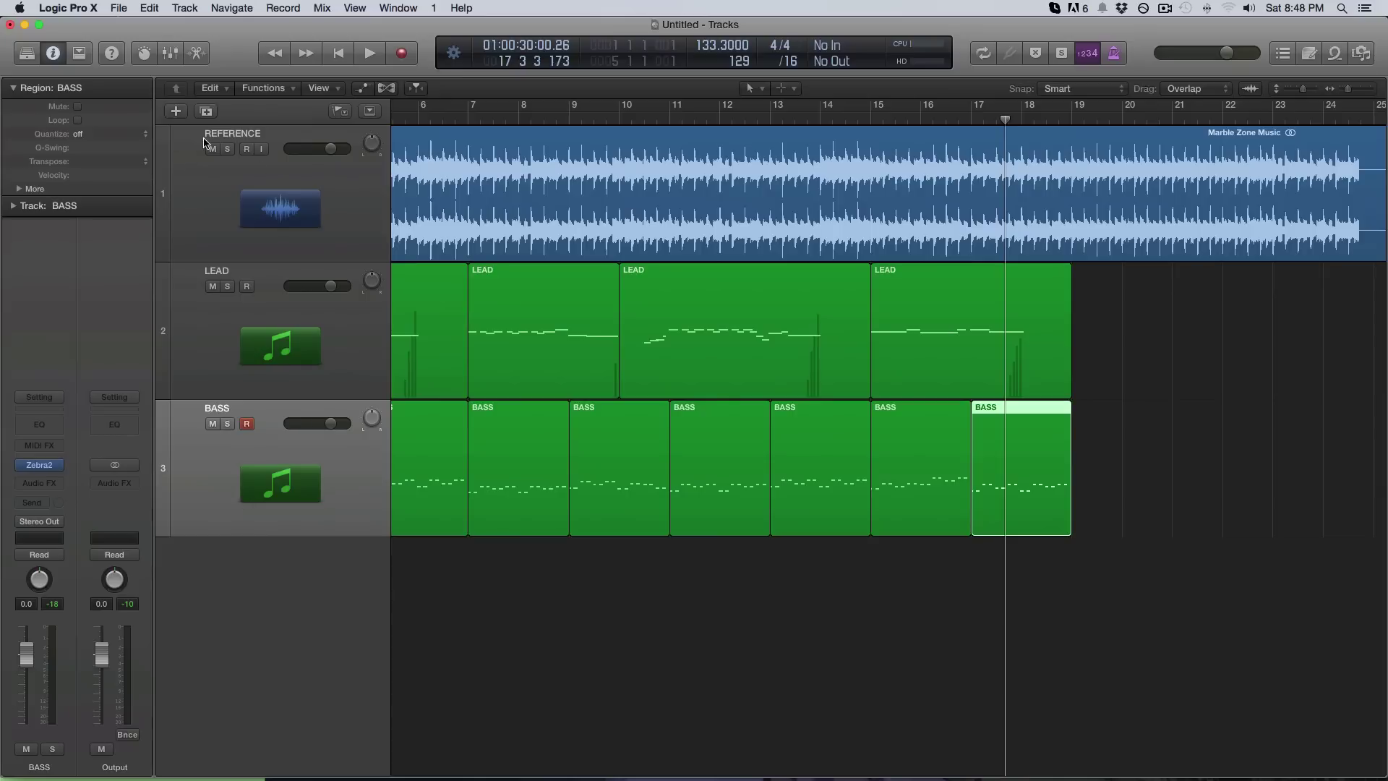
Duplicate the BASS track with its Zebra2 instrument as a new empty track, and name it HARMONY
click(207, 112)
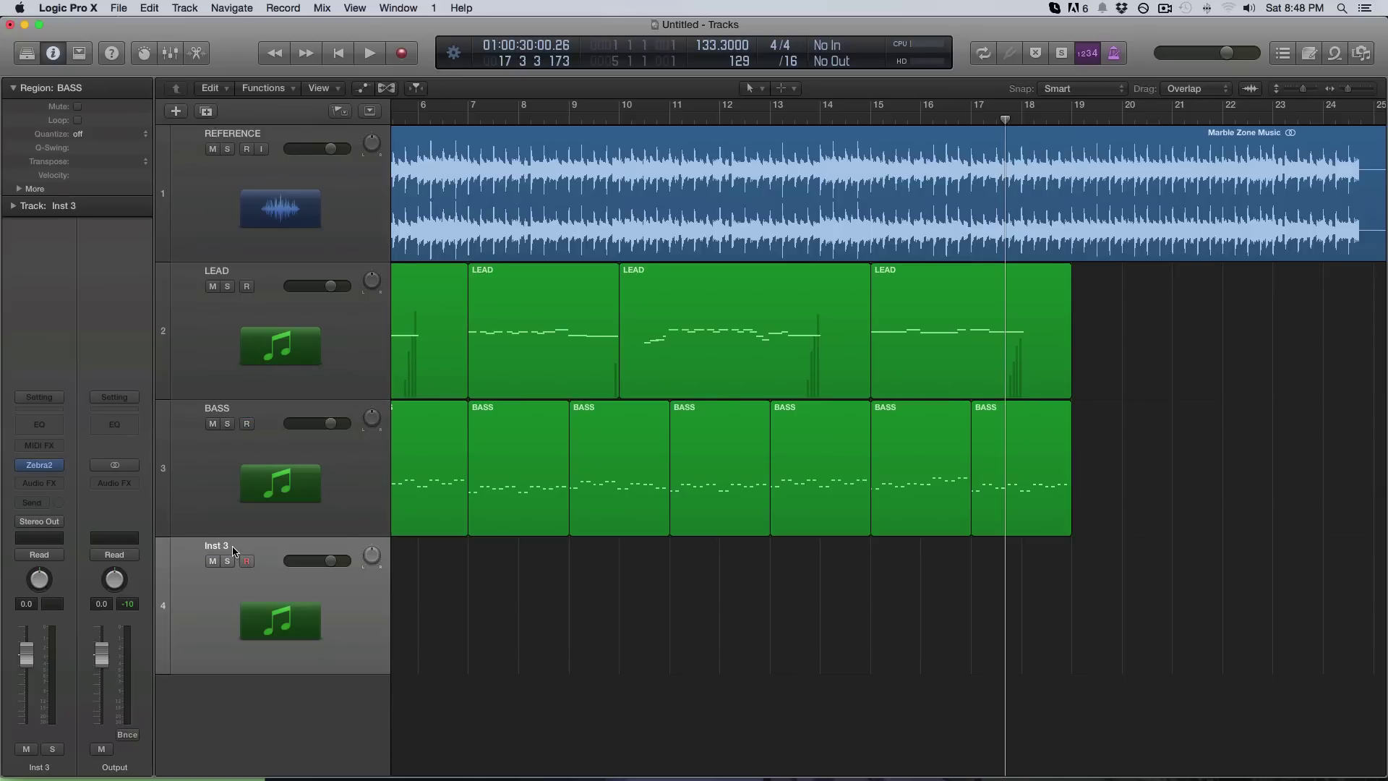
double_click(233, 552)
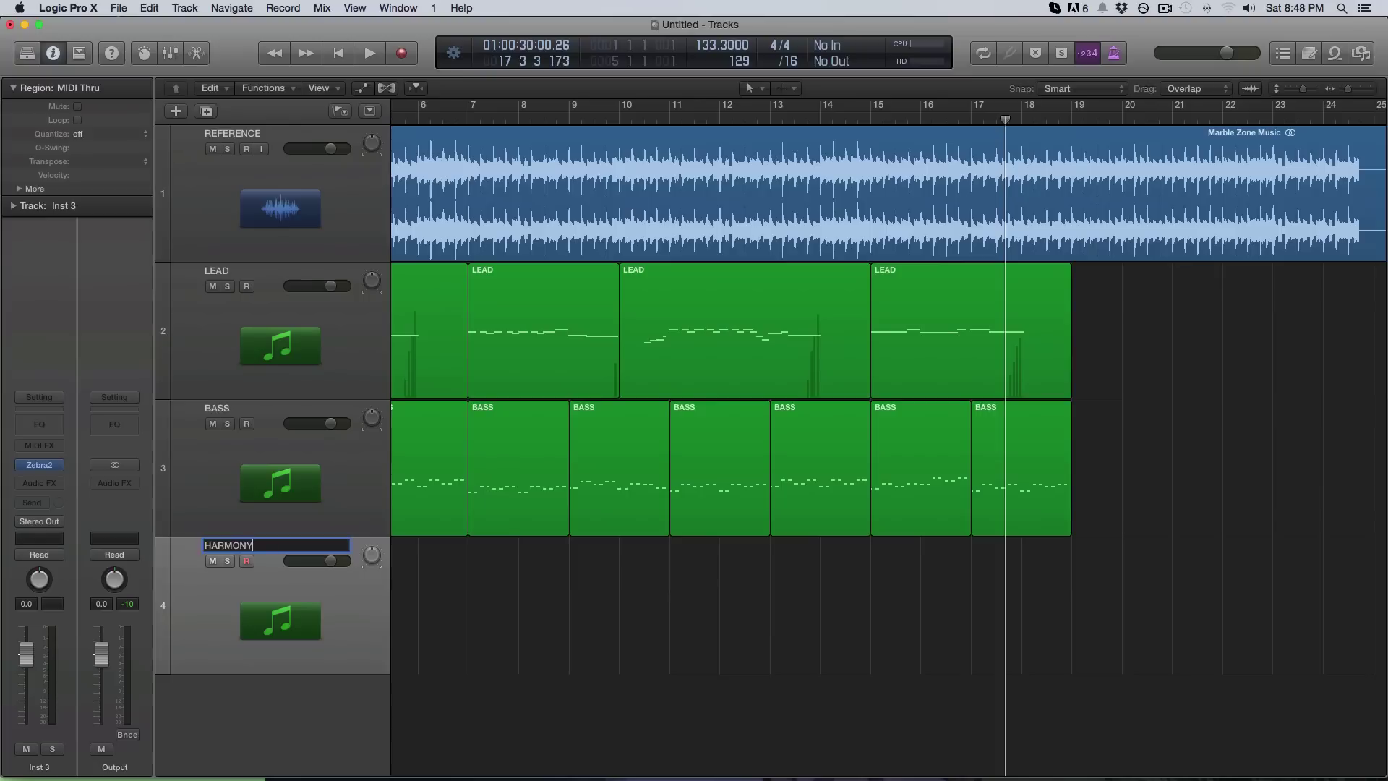
text(HARMONY)
key(Return)
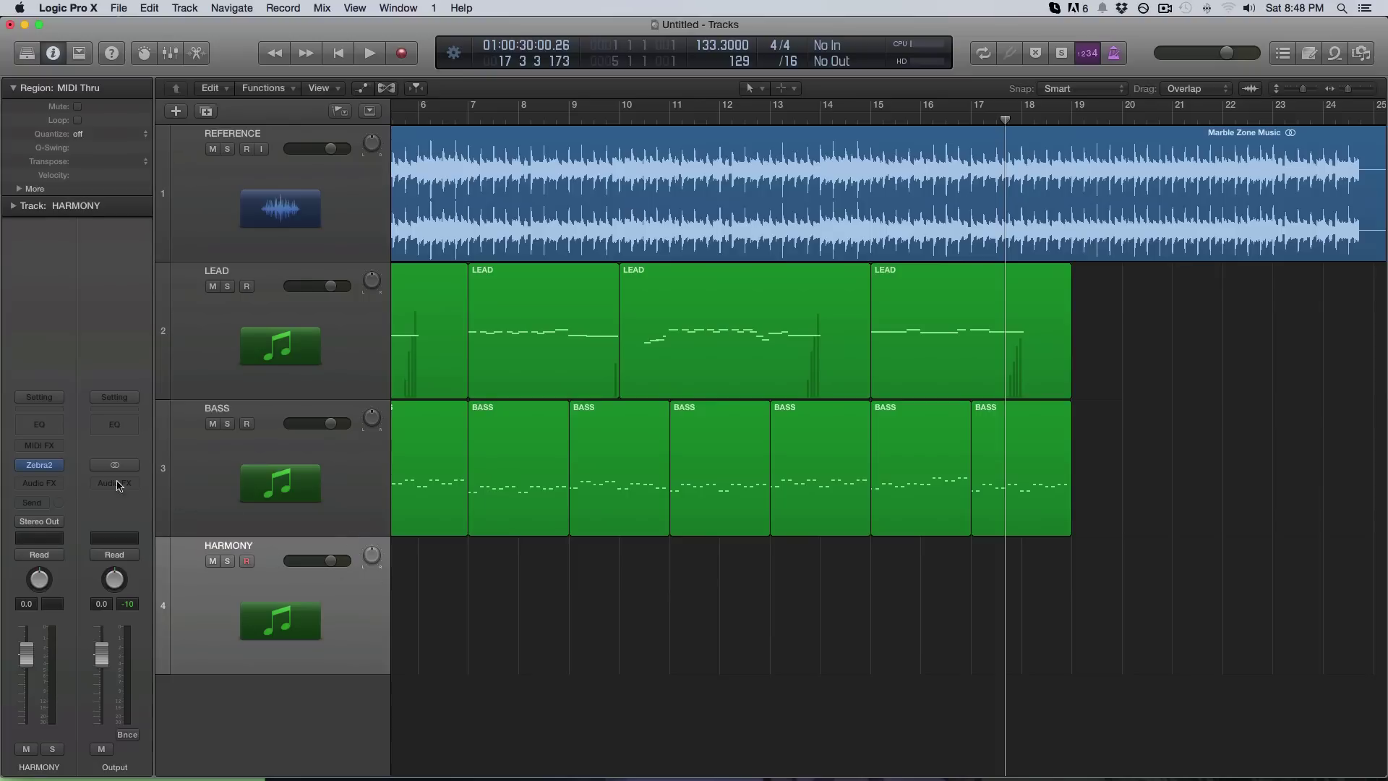
Play the song from just before bar 2, and mute the LEAD and BASS tracks
scroll(443, 136, left, 5)
drag(460, 122, 422, 123)
key(space)
click(213, 286)
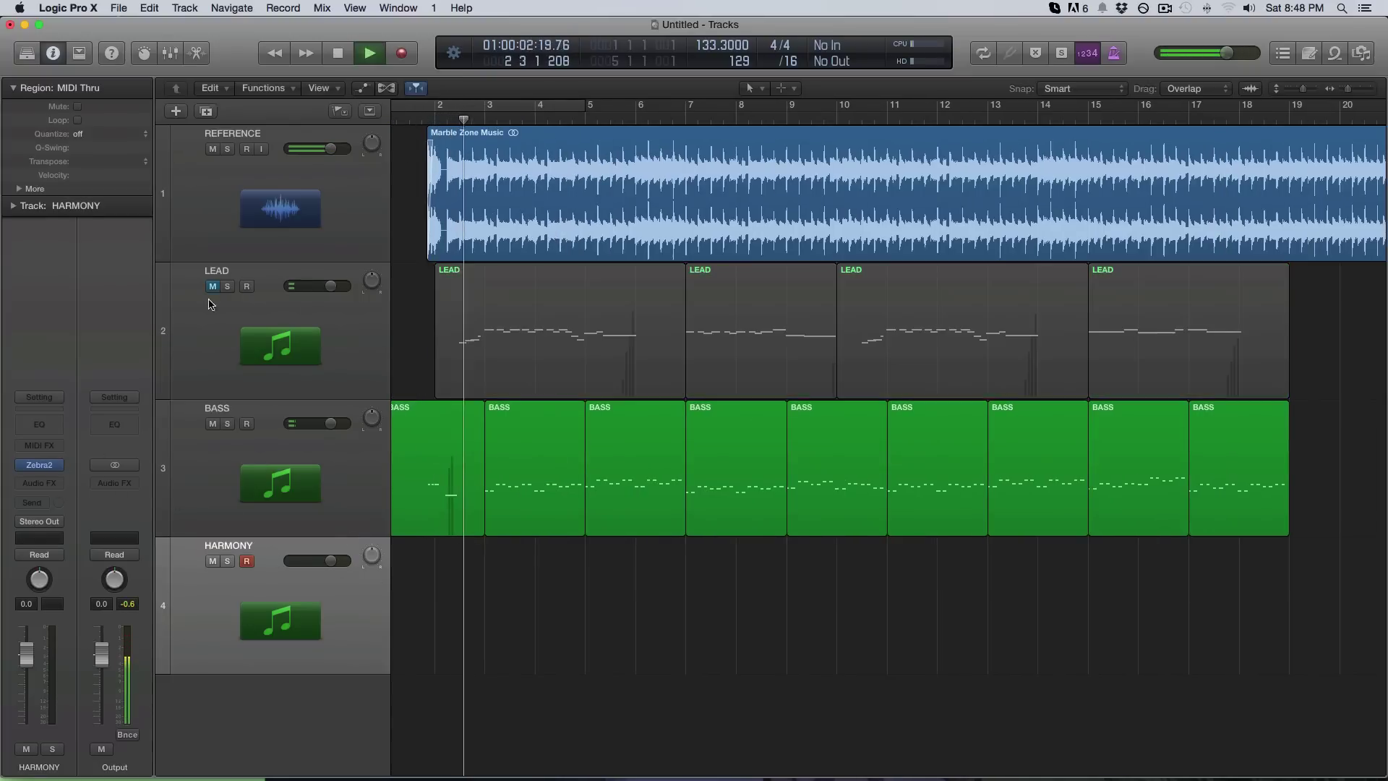
click(213, 424)
Listen to the reference repeatedly between bars 2 and 4 to find the notes of the opening harmony phrase
click(446, 119)
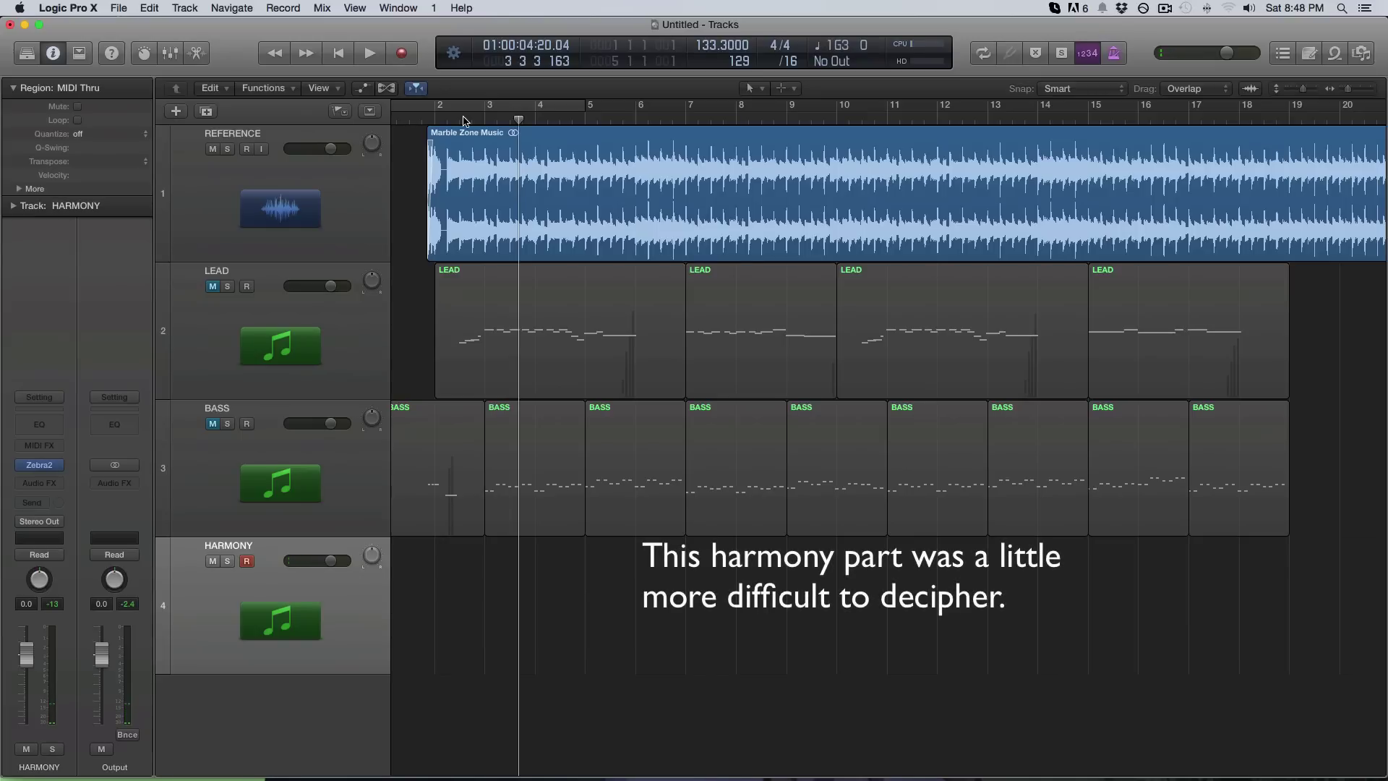
double_click(463, 121)
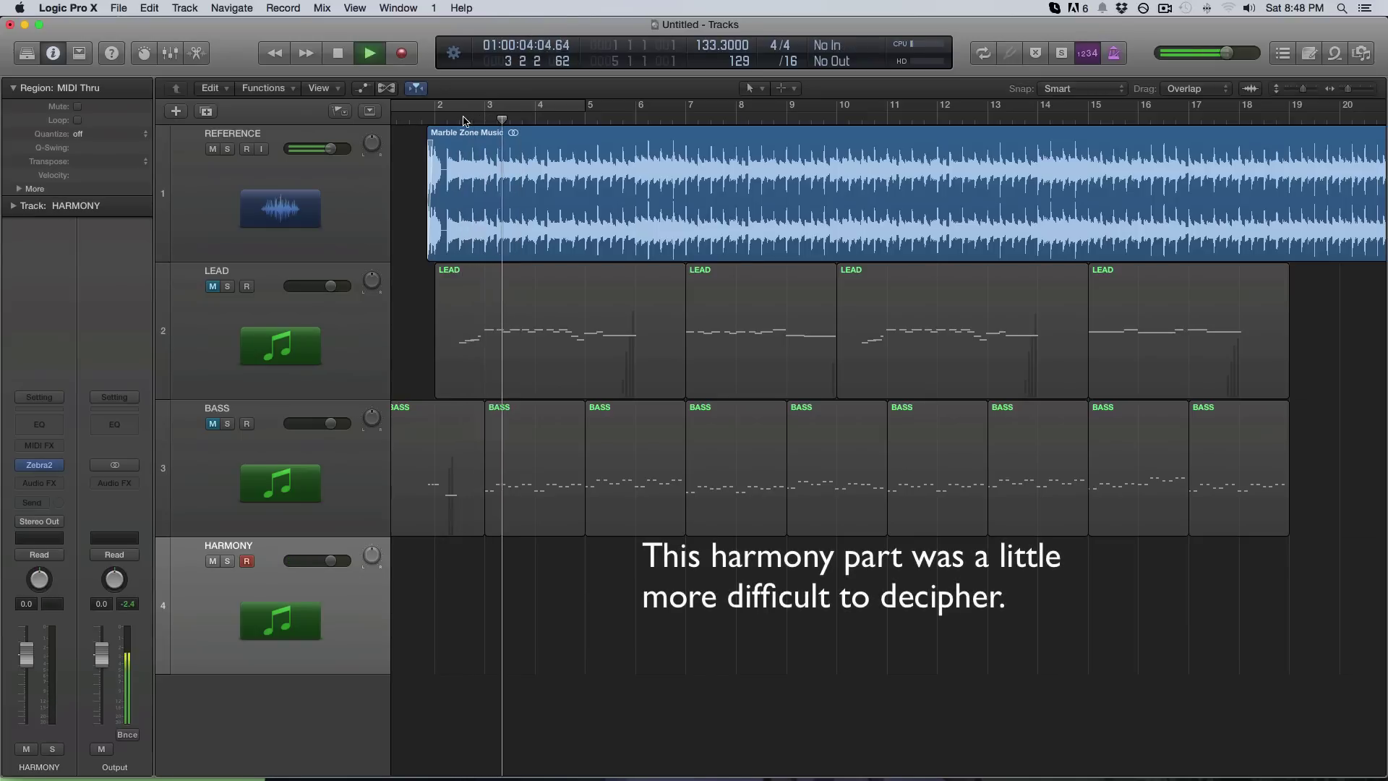
key(space)
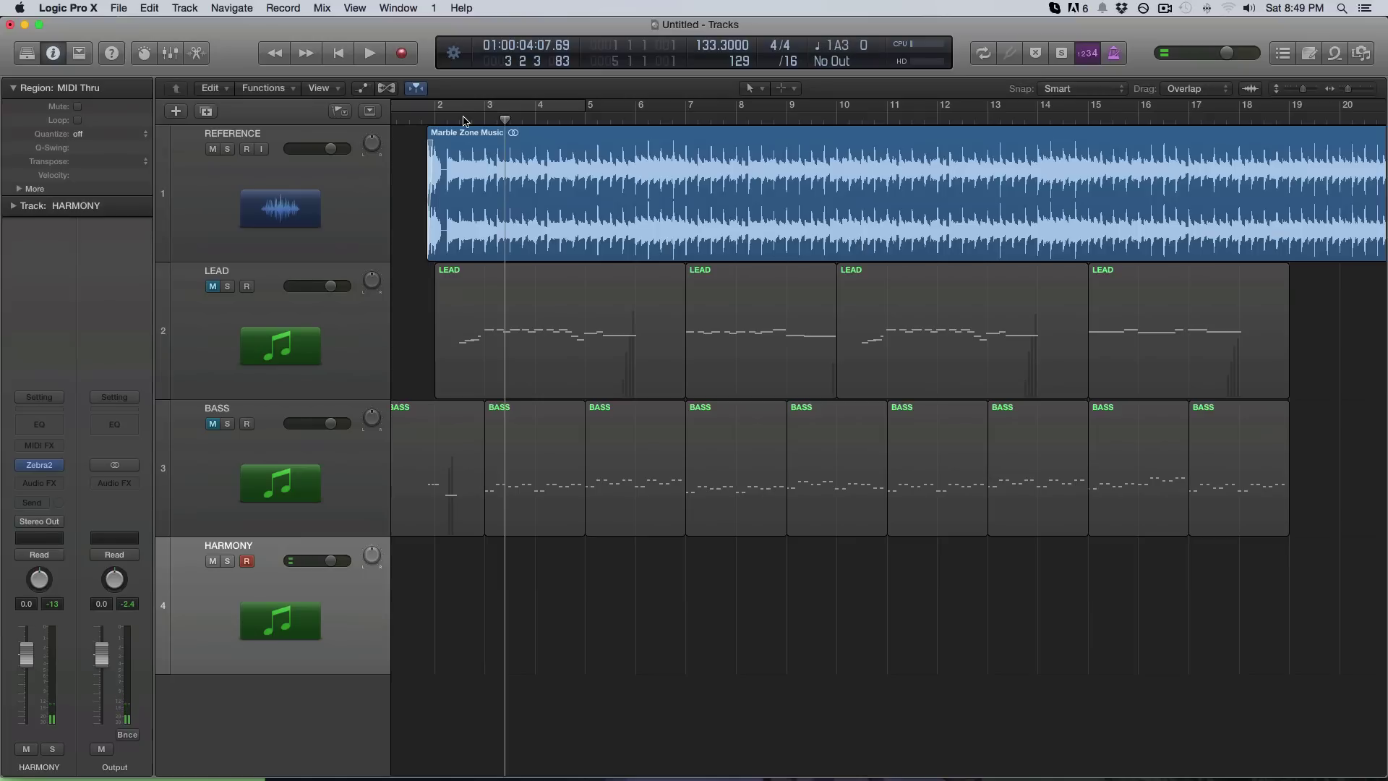
click(464, 121)
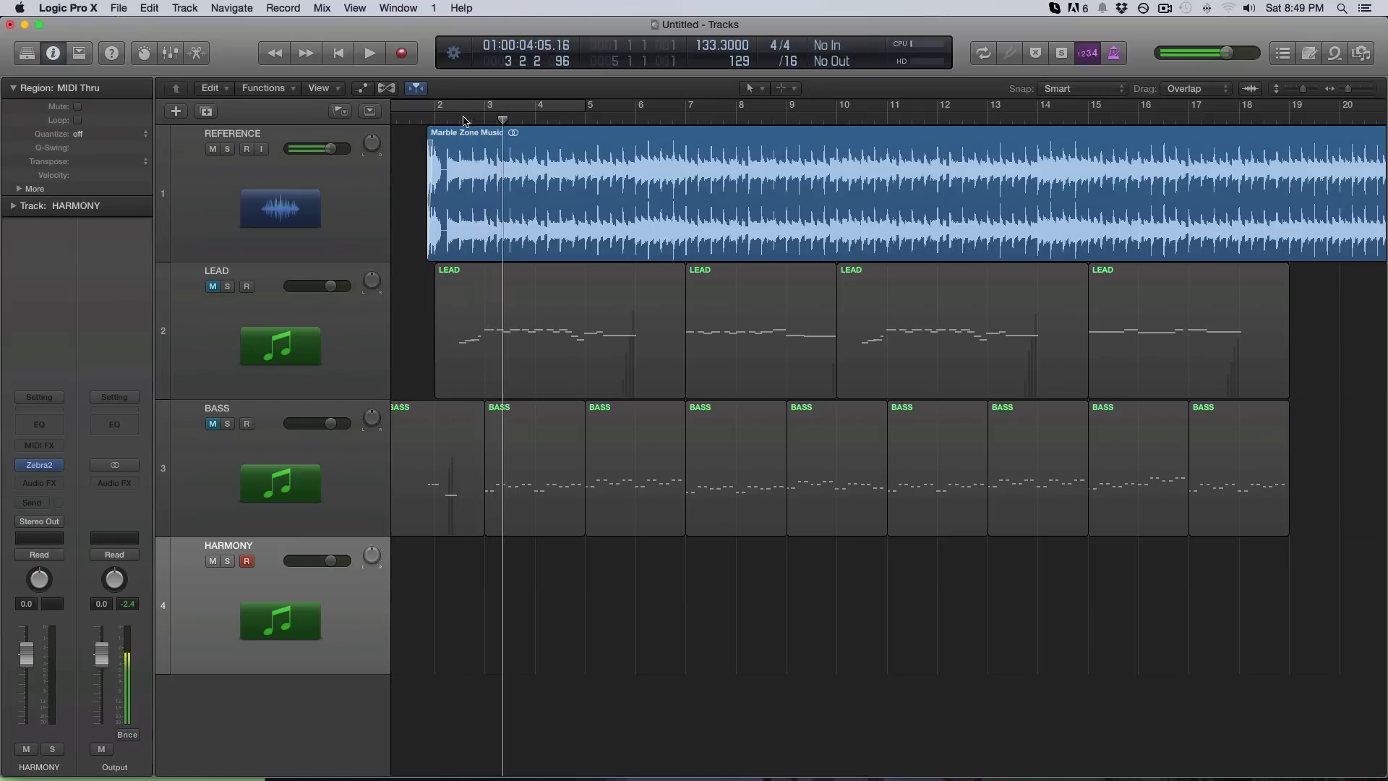
click(491, 119)
key(space)
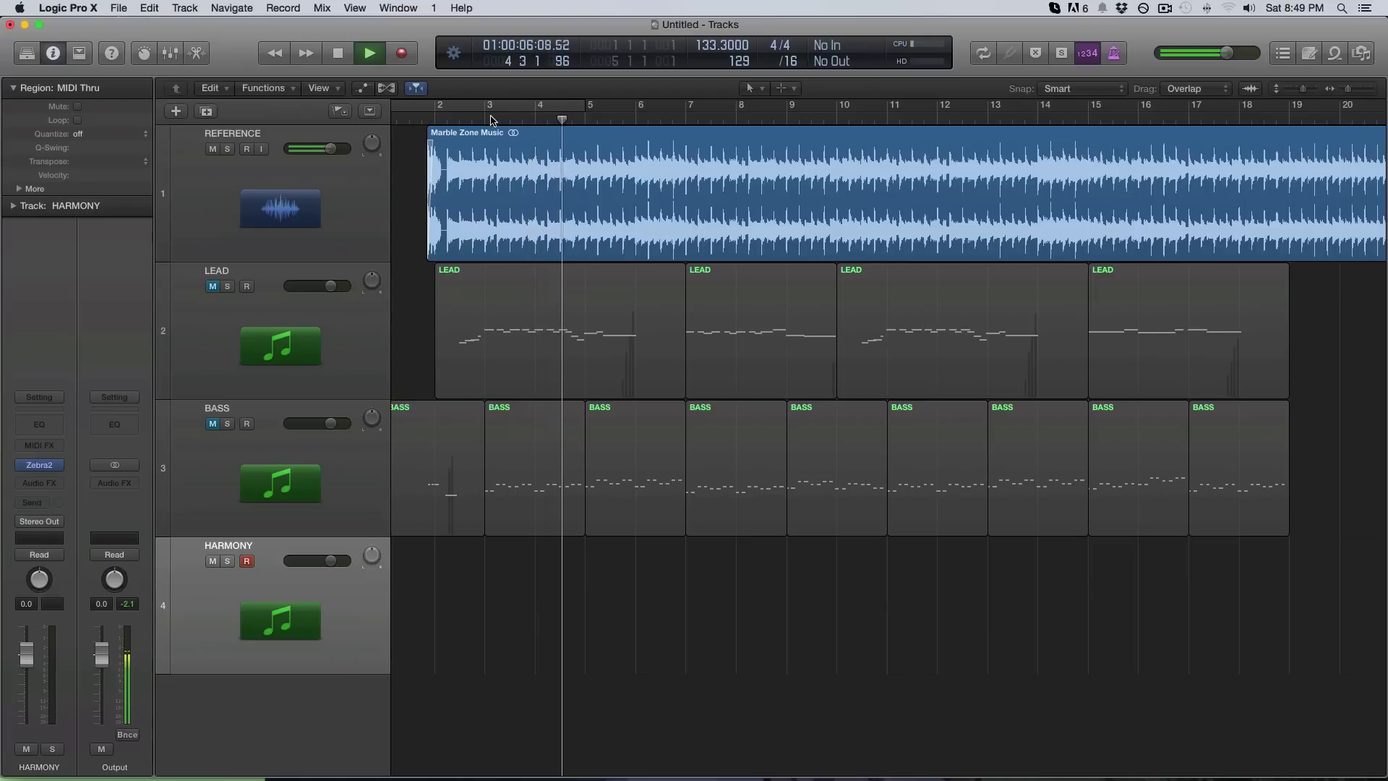
key(space)
key(space)
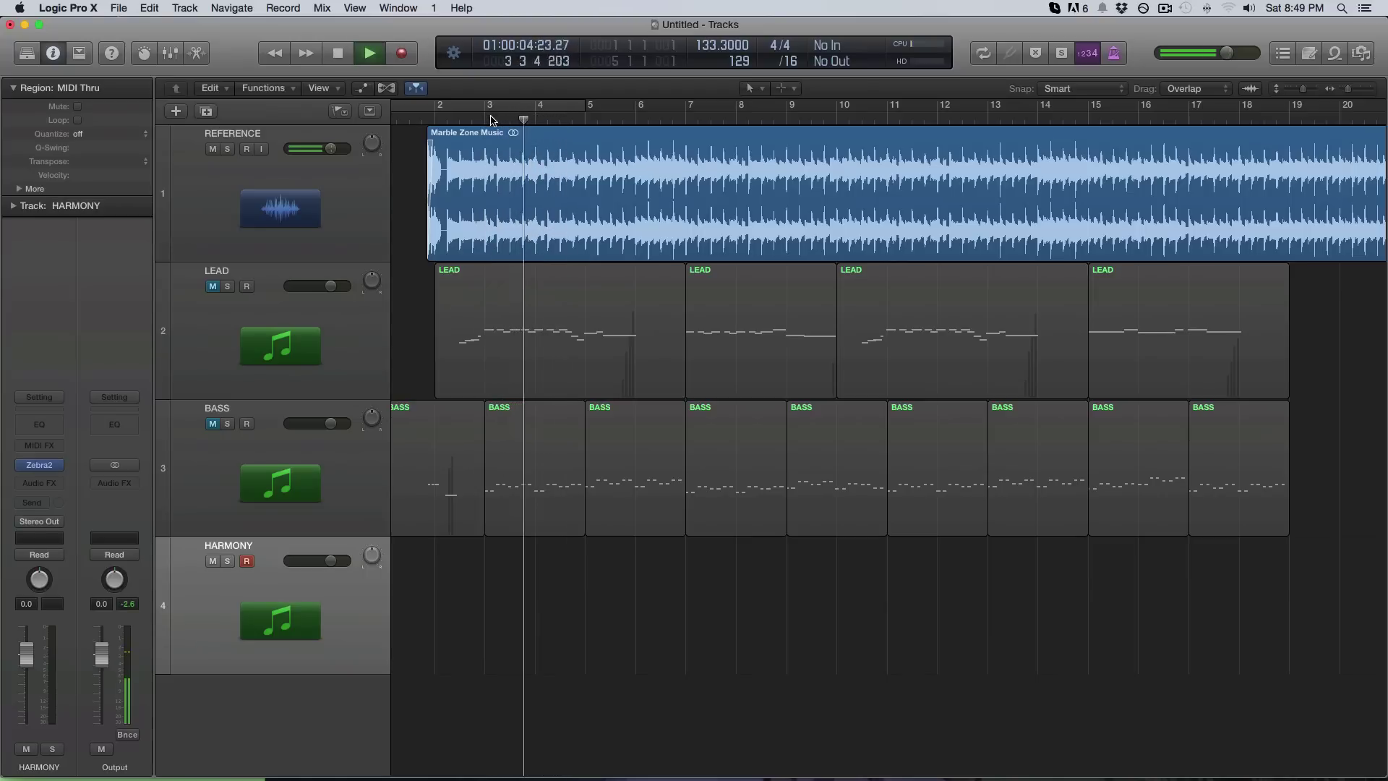
Try to record the opening harmony phrase from bar 2 on the HARMONY track
drag(491, 120, 473, 120)
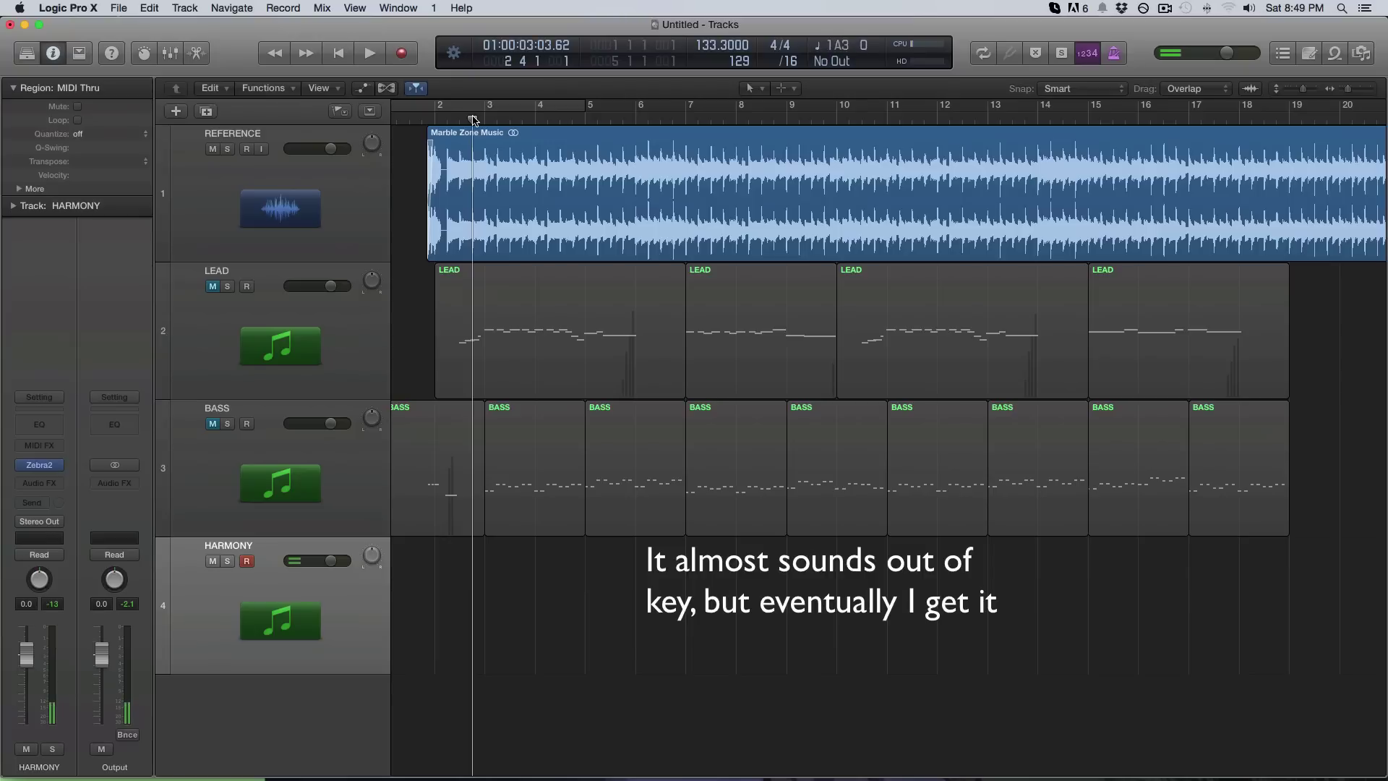
key(r)
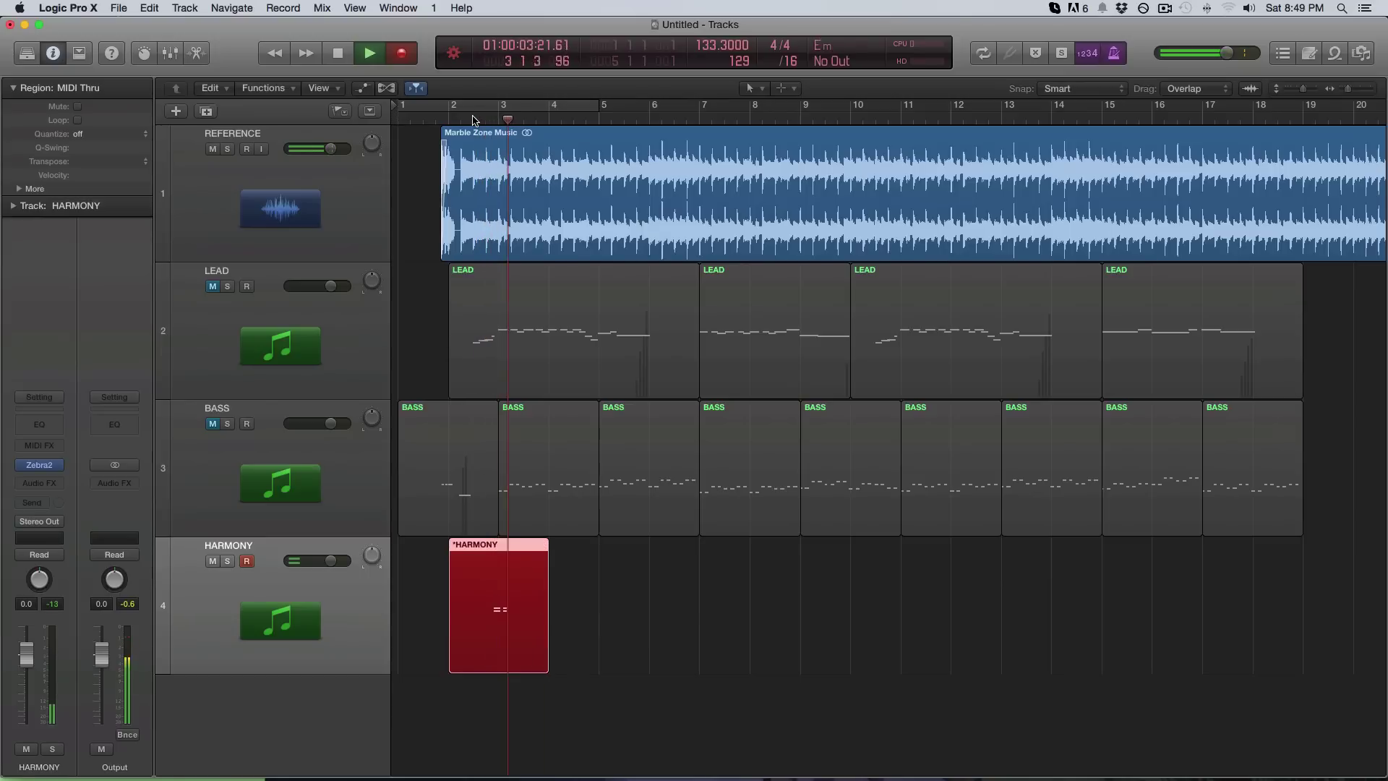
key(cmd+period)
Replay the reference from the middle of bar 2 into bar 3 to check where the harmony enters
click(473, 119)
key(space)
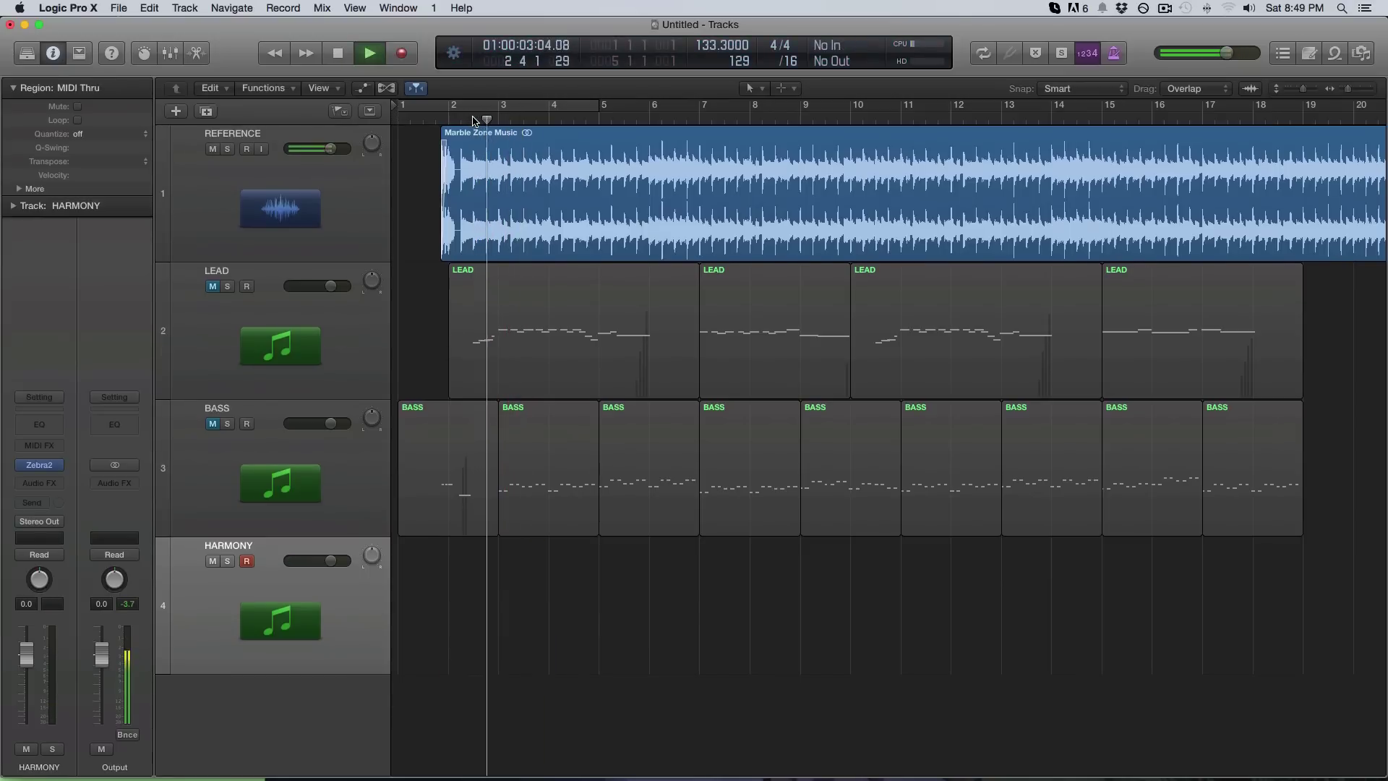
key(space)
click(475, 120)
key(space)
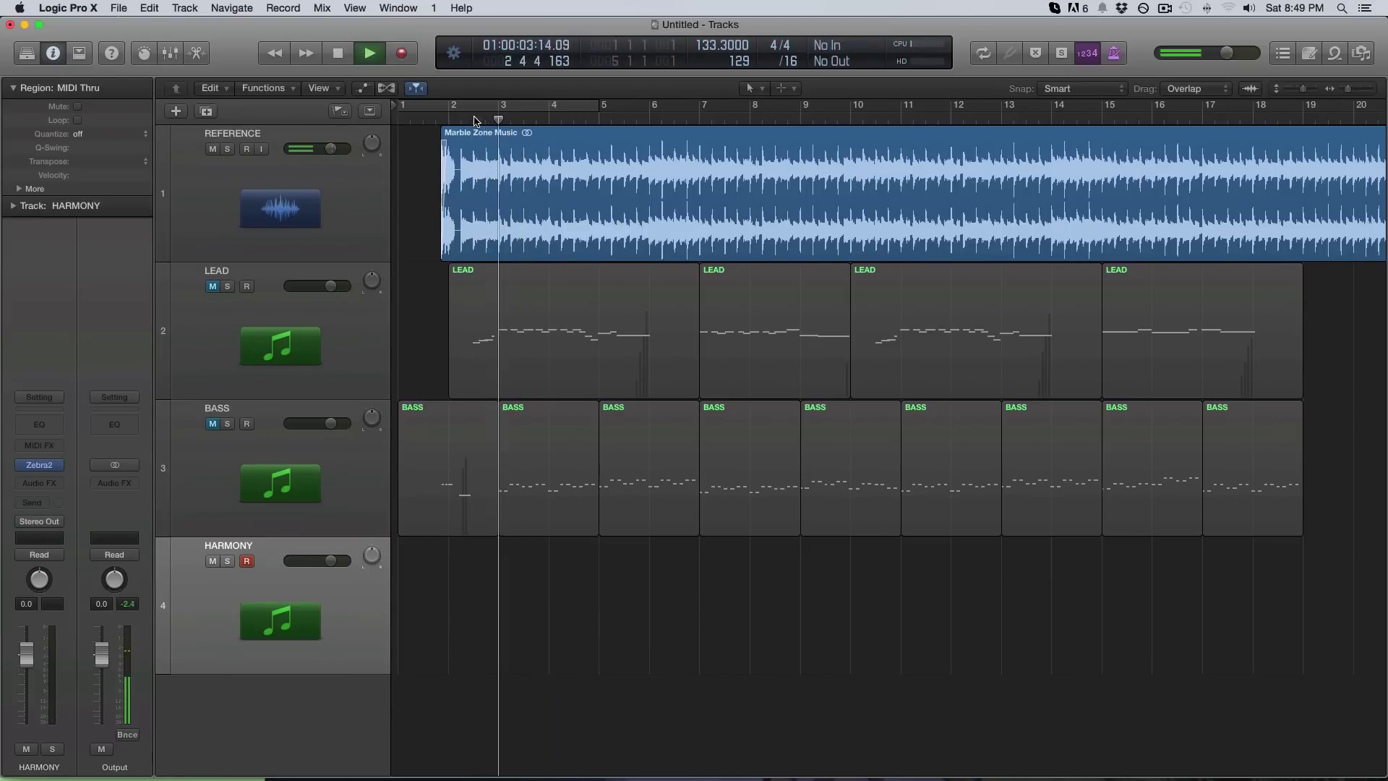
key(space)
click(475, 120)
key(space)
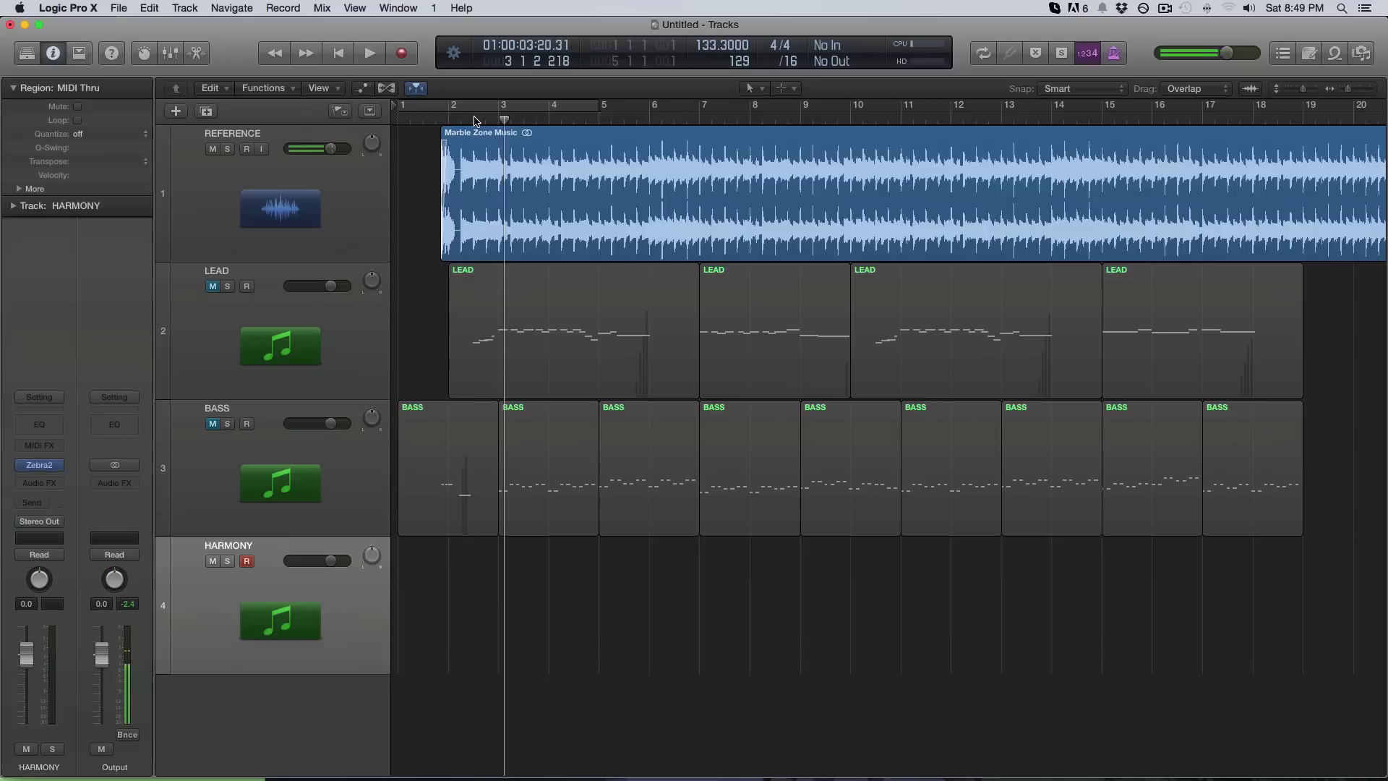
Record the opening harmony phrase from bar 2 to bar 5 on the HARMONY track
key(Return)
key(r)
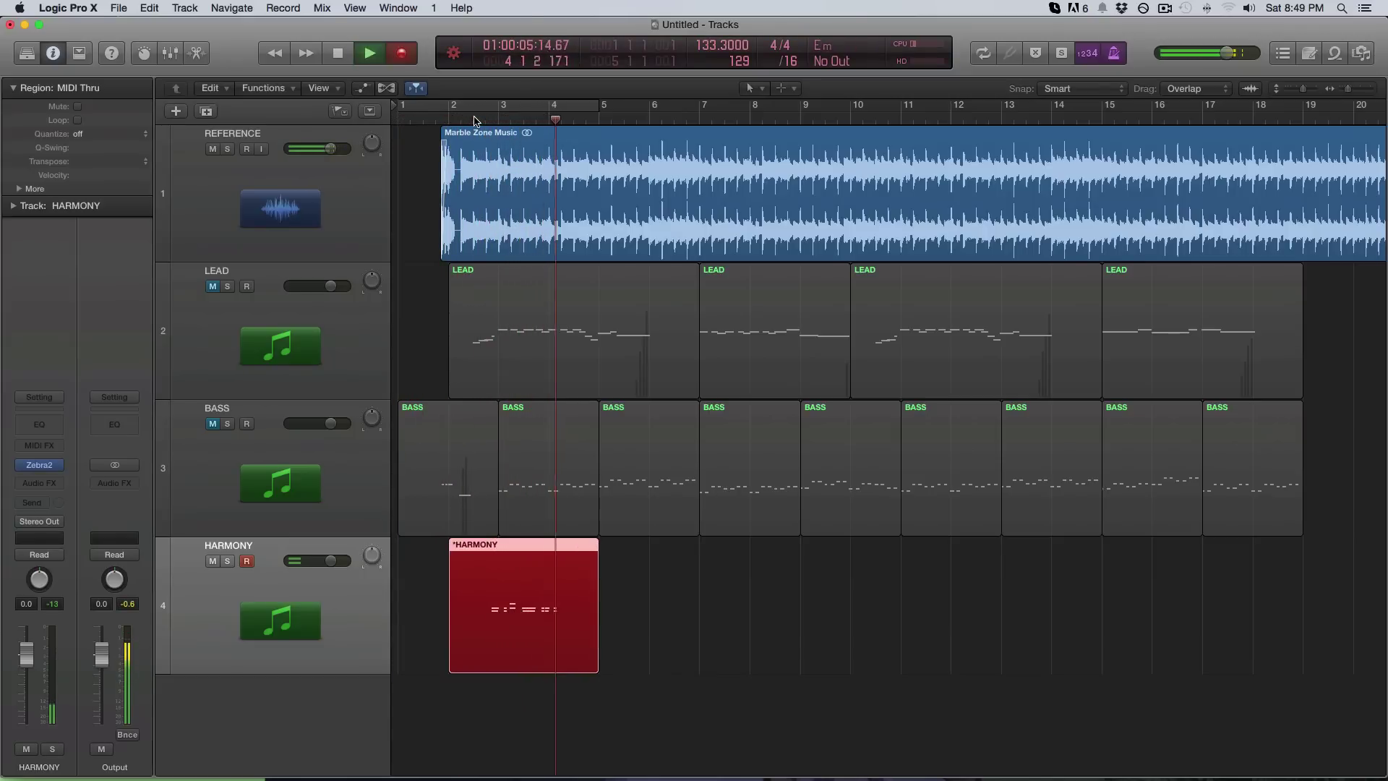
key(space)
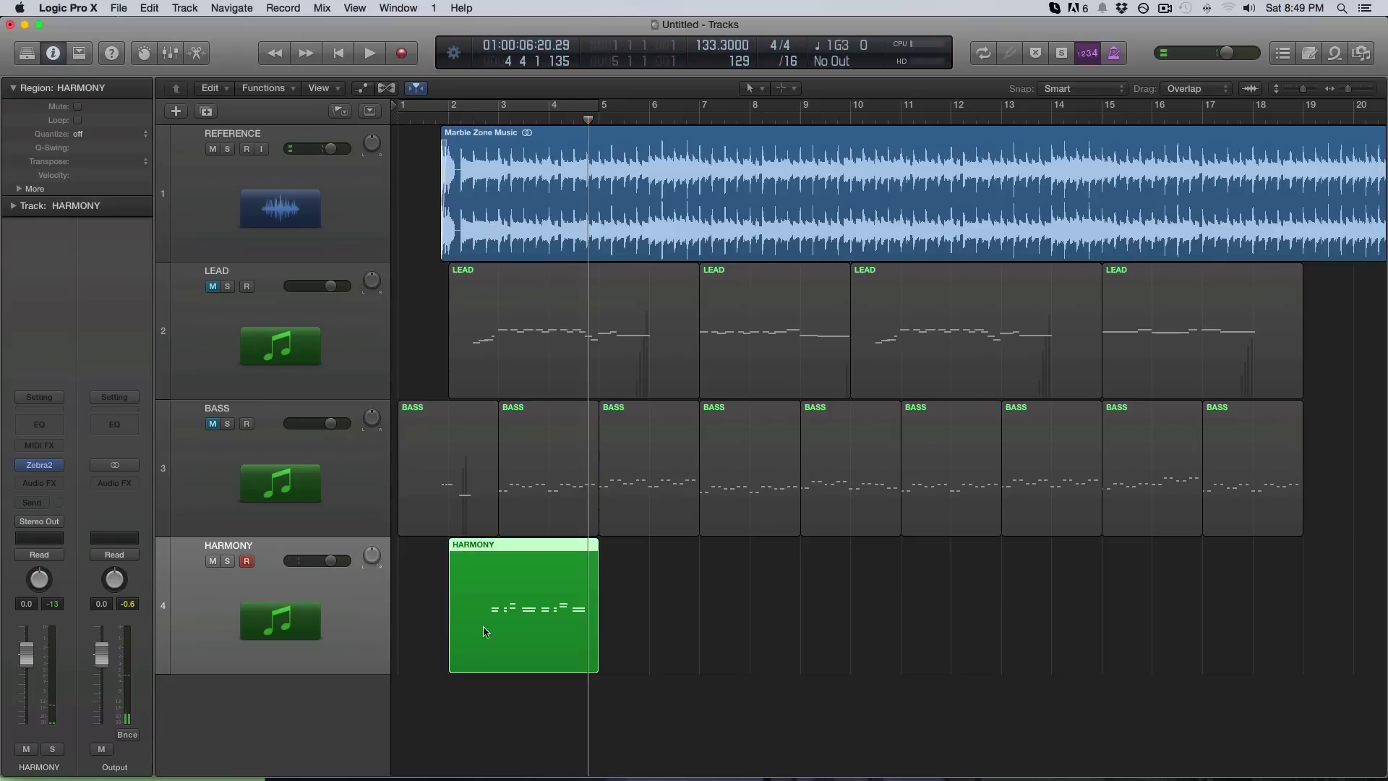
In the HARMONY region, raise the lower note at bar 3 beat 2 to G#3, and quantize all notes to 1/16
double_click(560, 575)
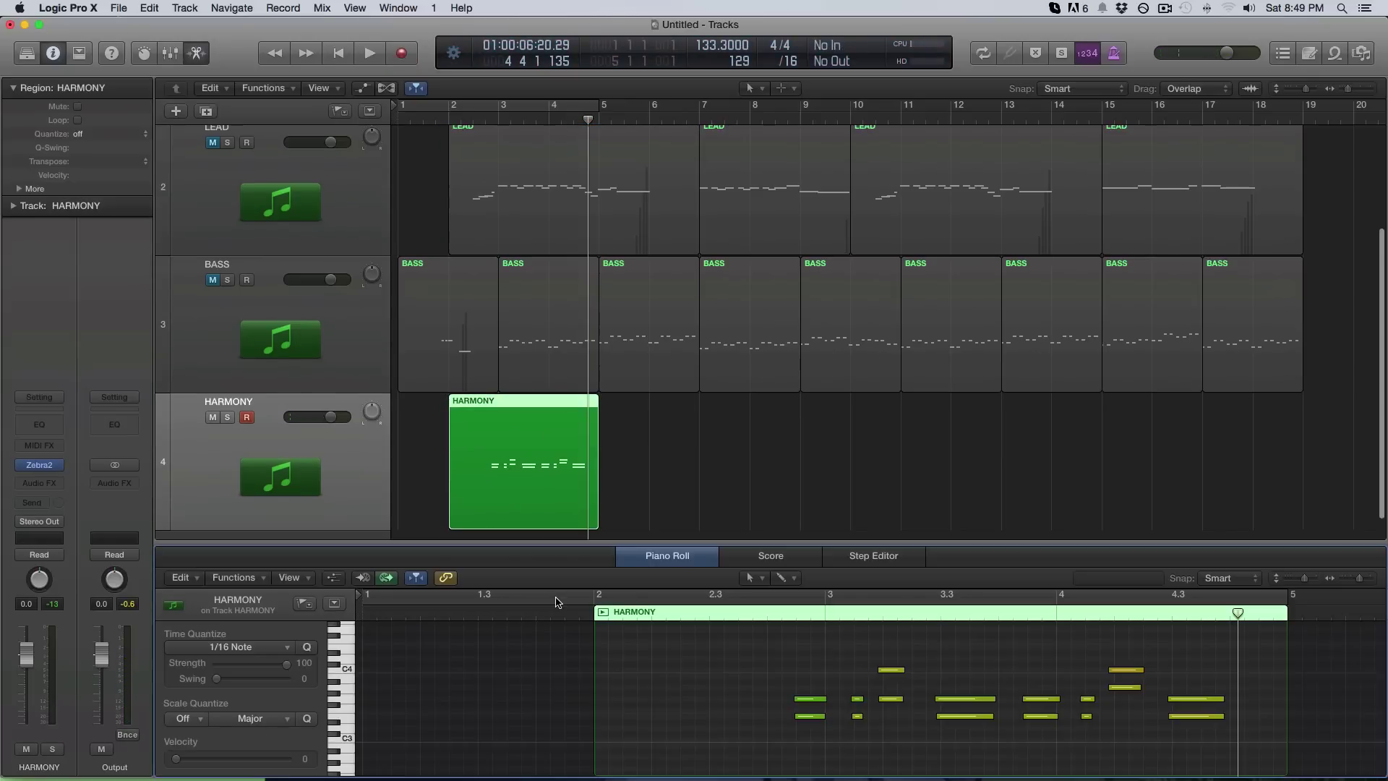
click(897, 700)
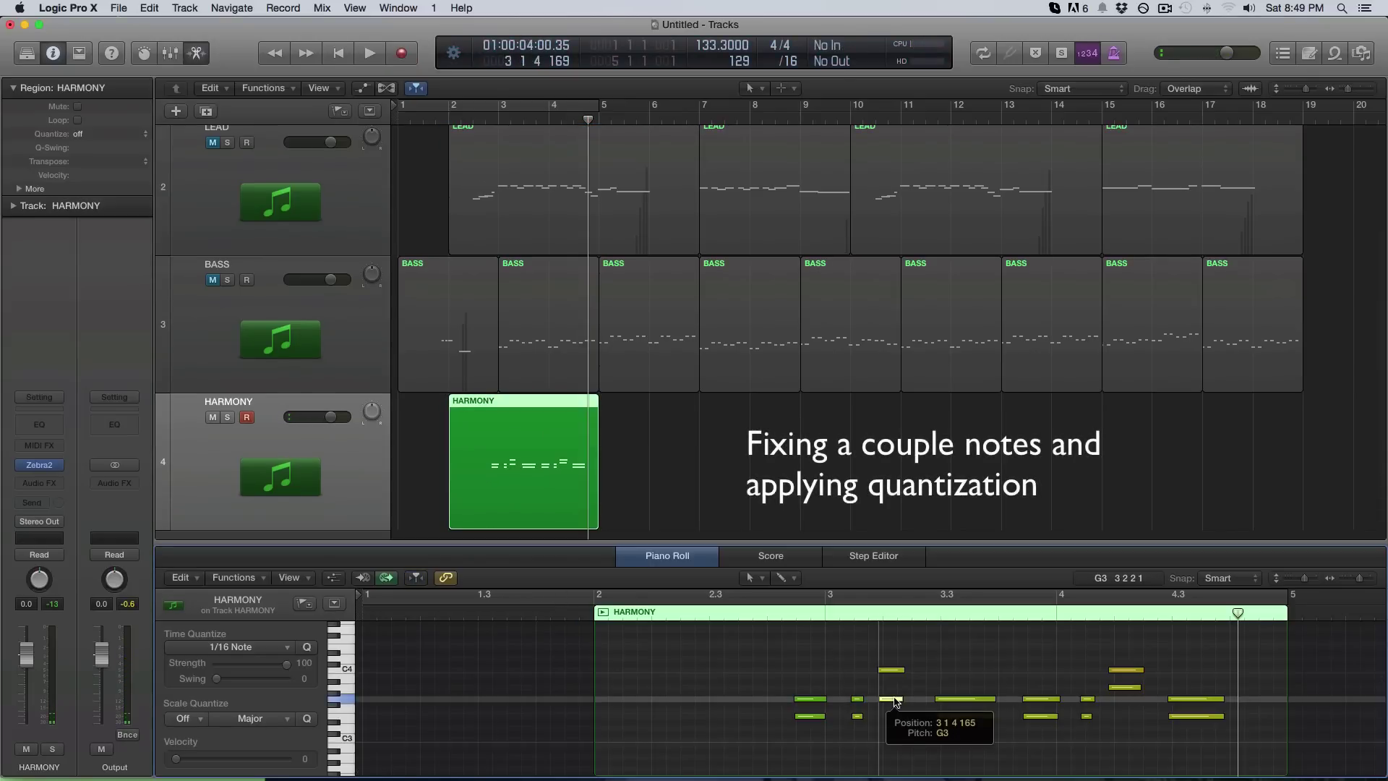
drag(895, 699, 894, 692)
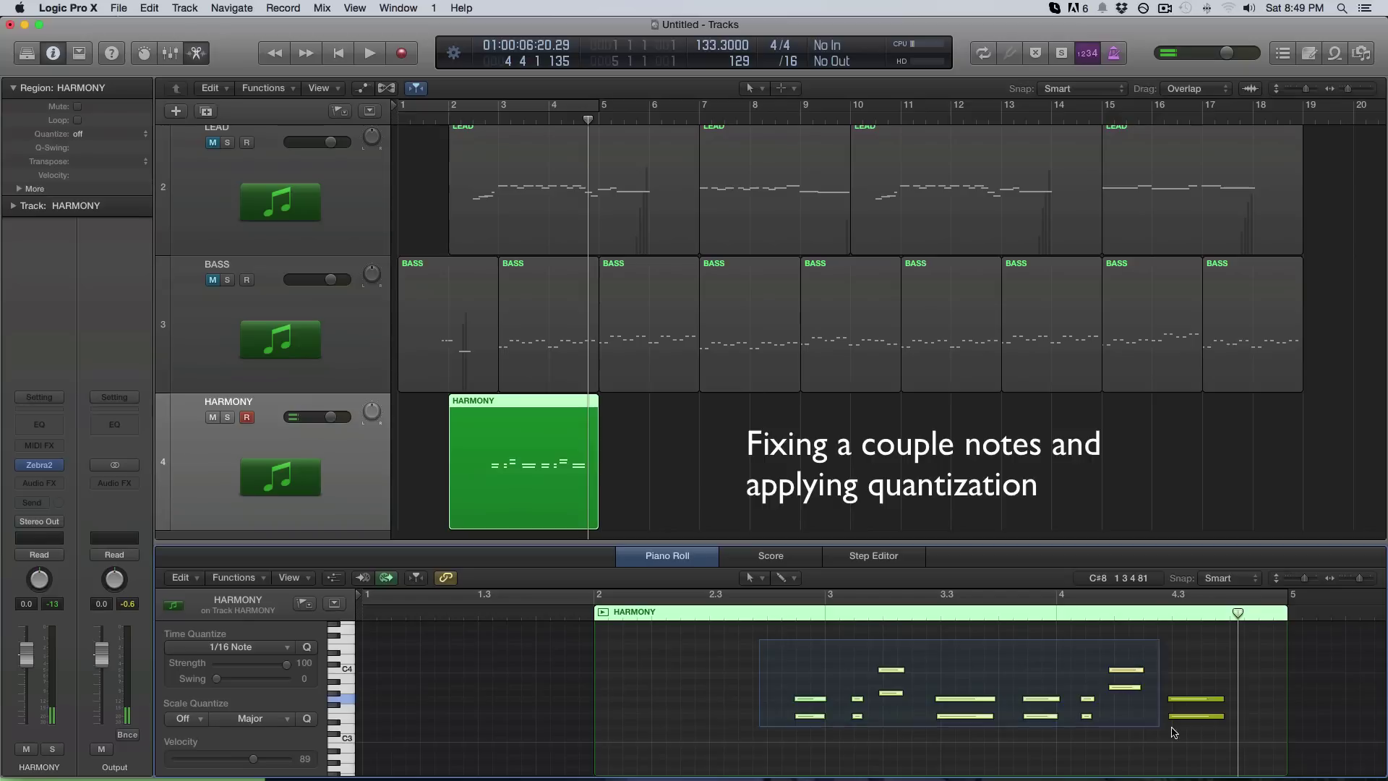
drag(1173, 733, 1204, 738)
key(q)
Play back the quantized harmony from just before bar 3, and raise the lower note at bar 3 beat 2 to A3
click(781, 616)
key(space)
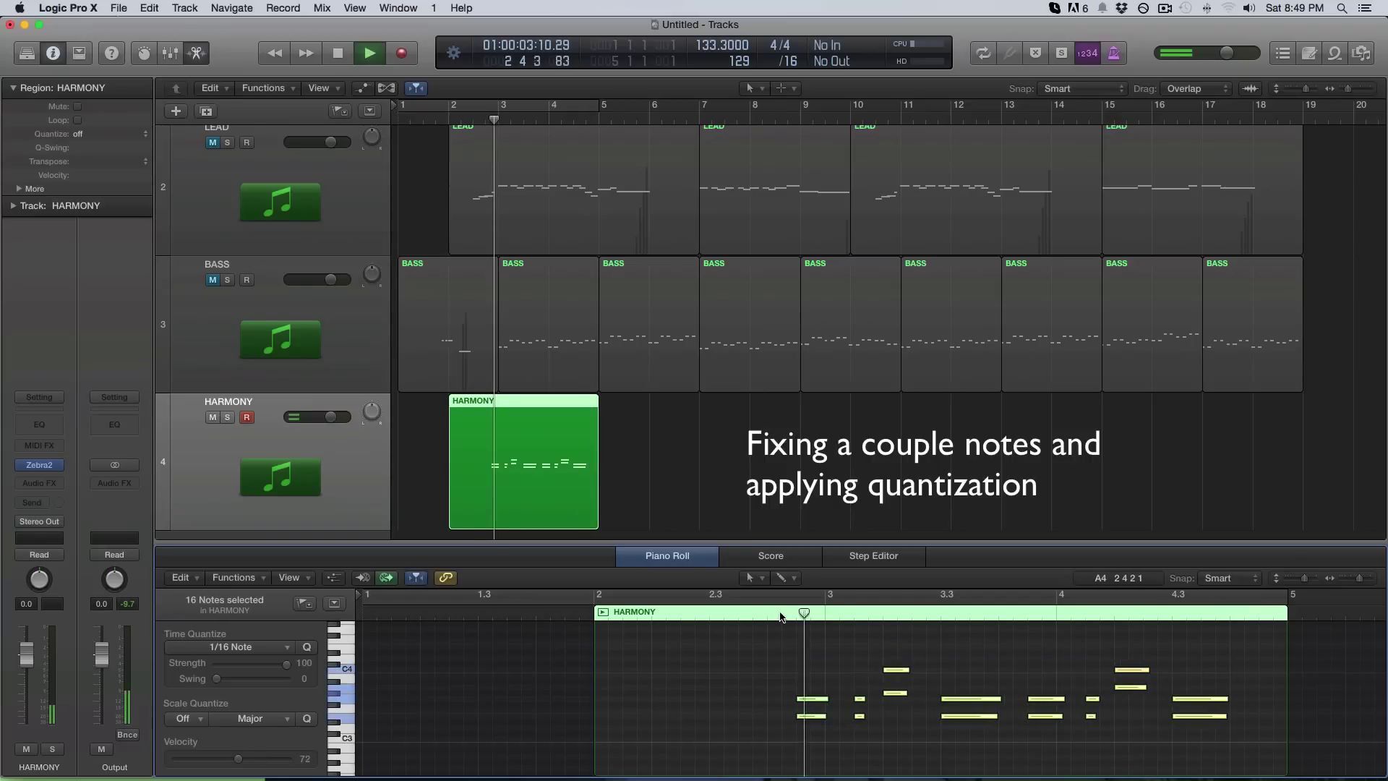
click(912, 738)
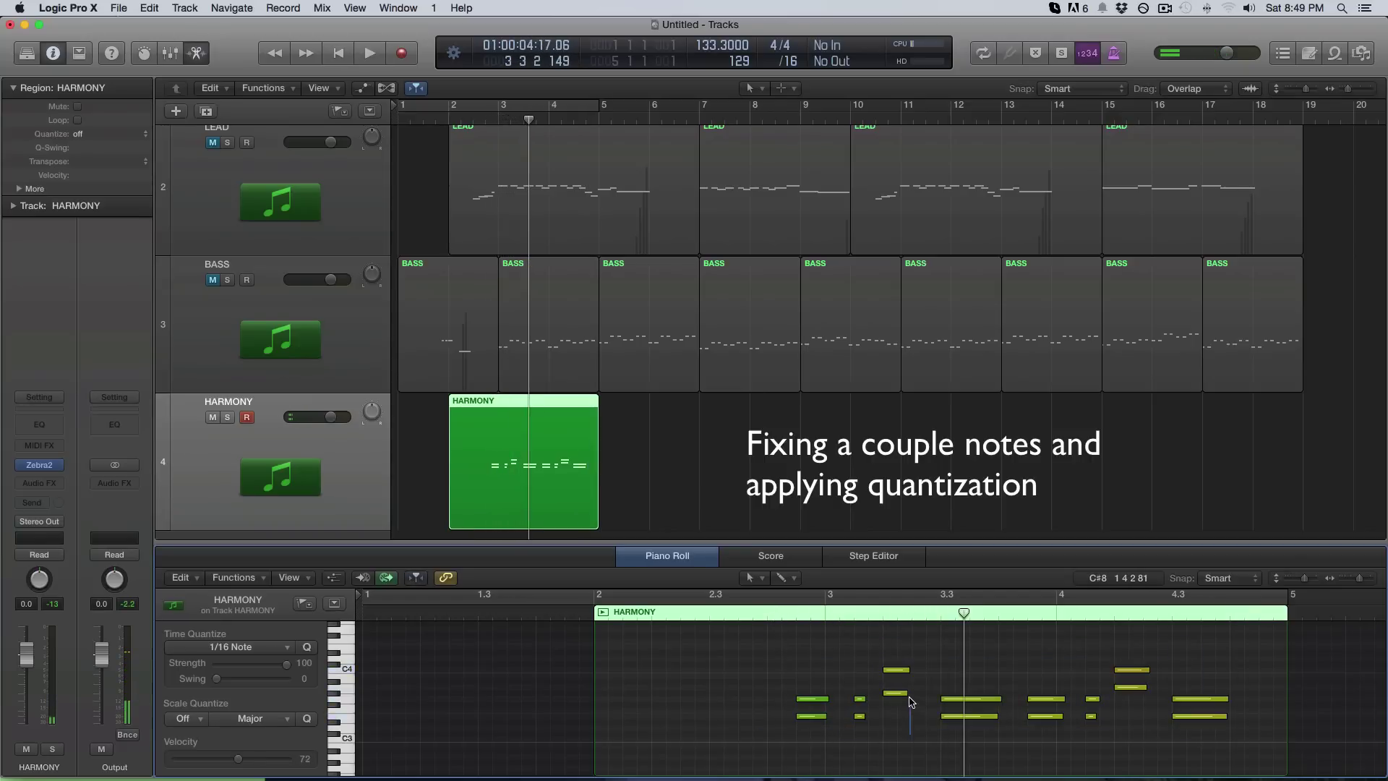
drag(907, 696, 906, 688)
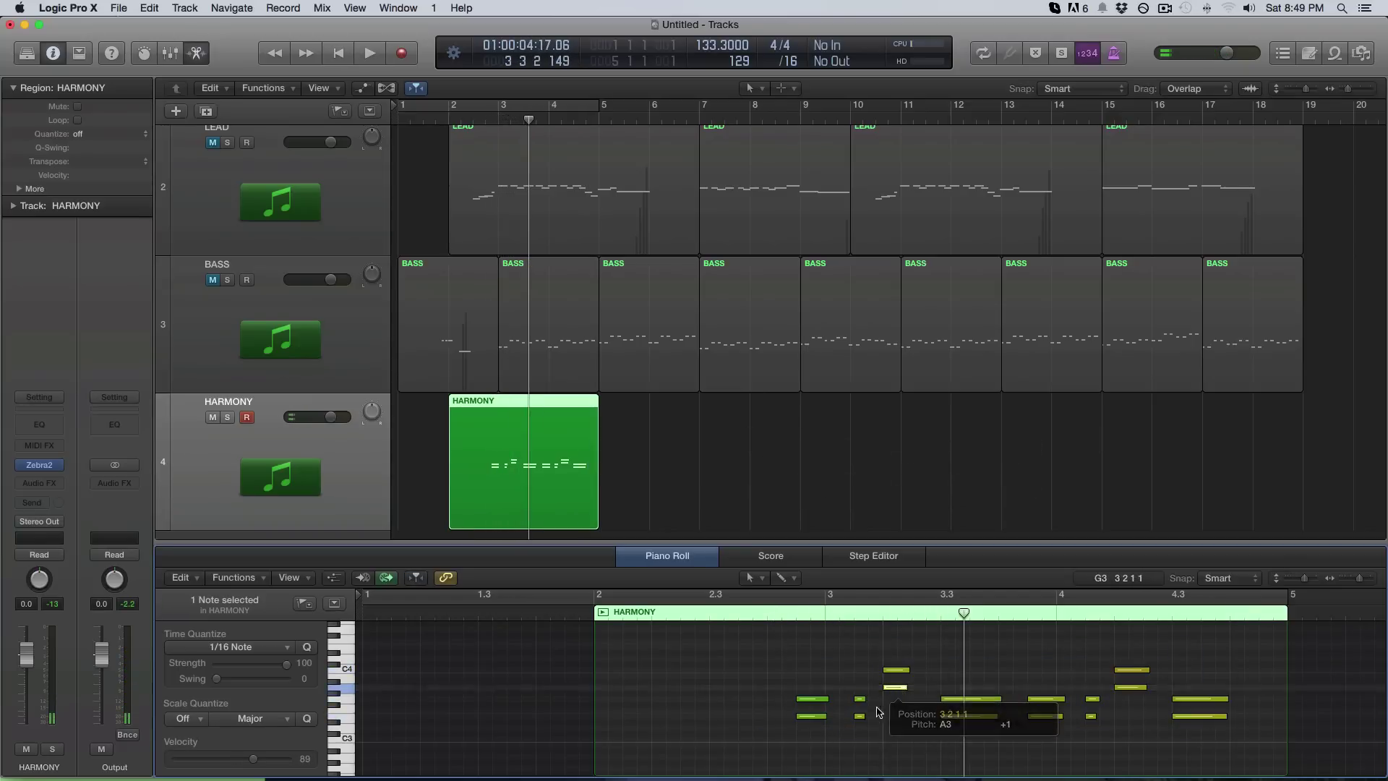
Play the corrected harmony phrase against the reference from just before bar 3, and deselect the region
click(779, 616)
key(space)
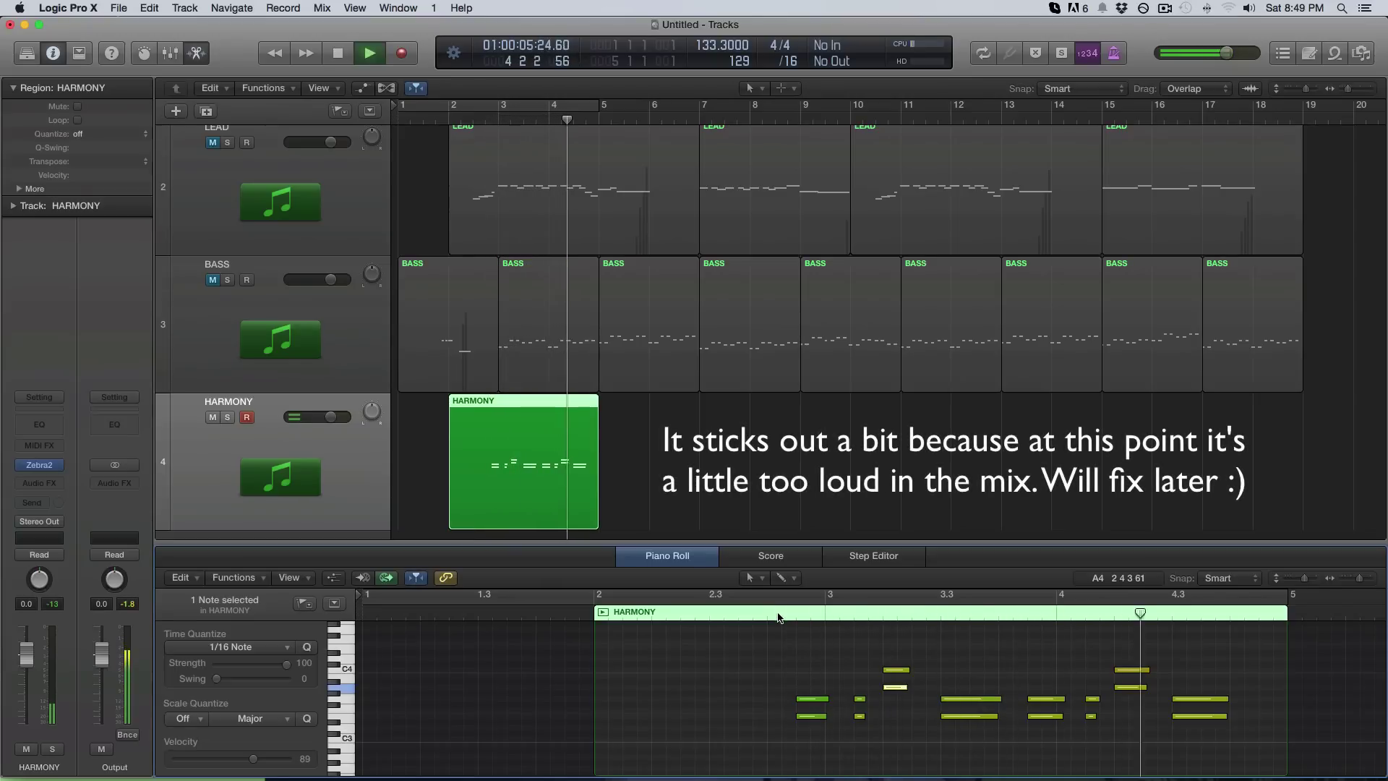
key(space)
click(786, 463)
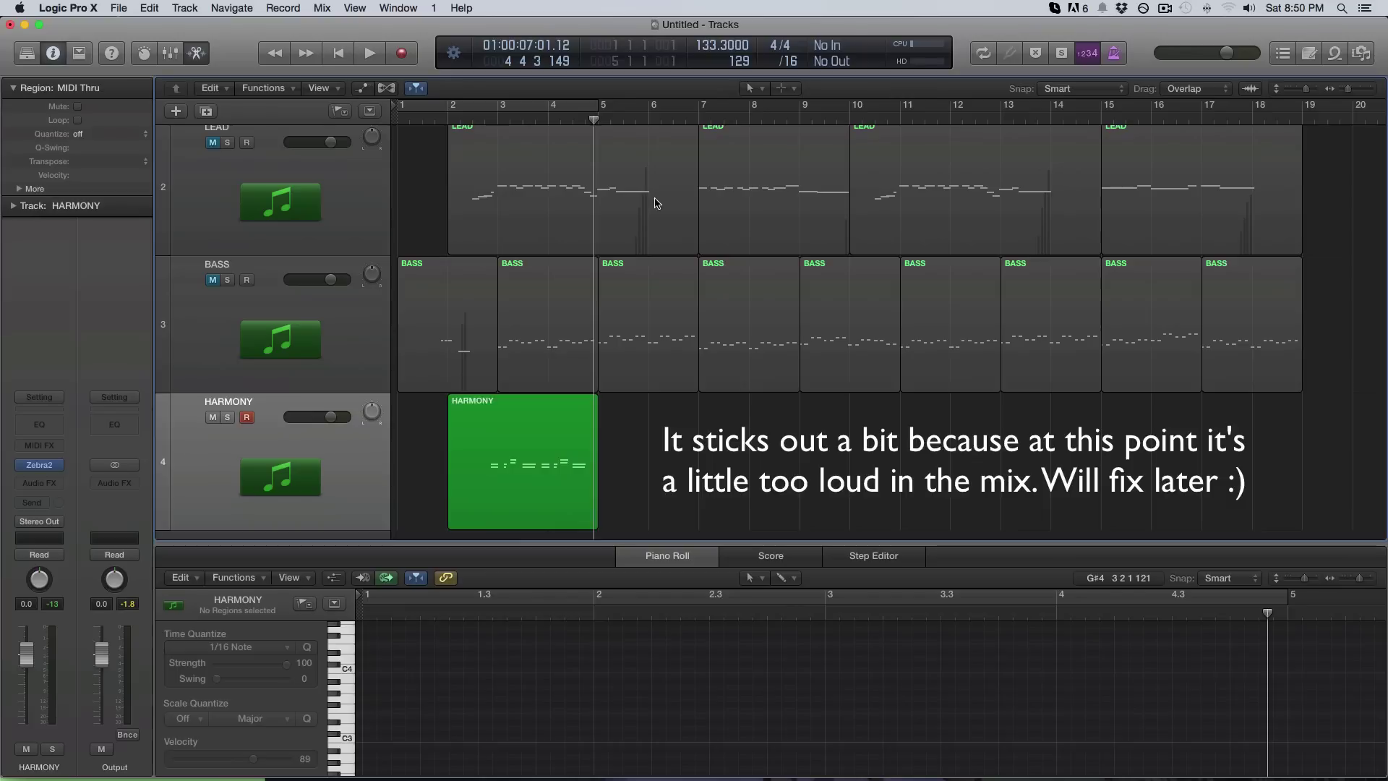
Listen repeatedly to the reference passage starting around bar 5
key(space)
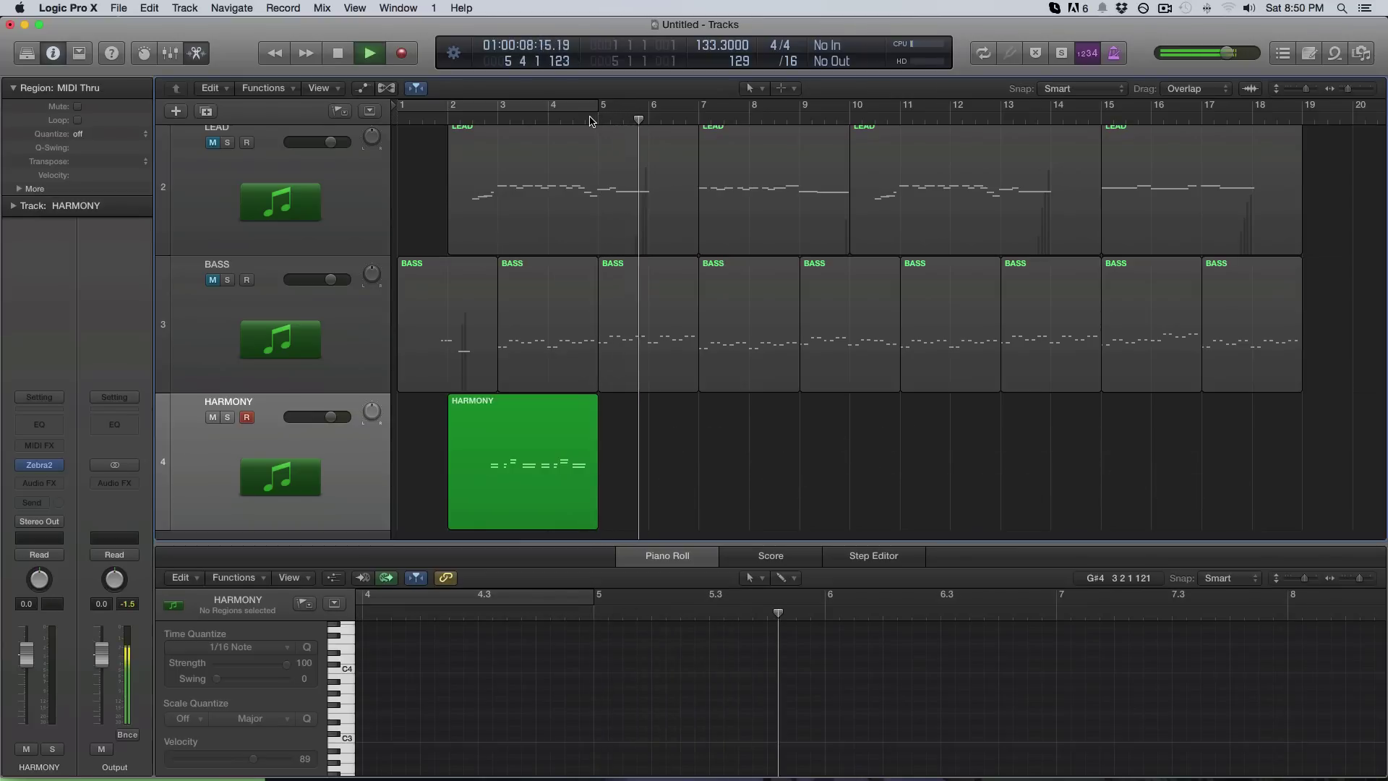
key(space)
click(598, 120)
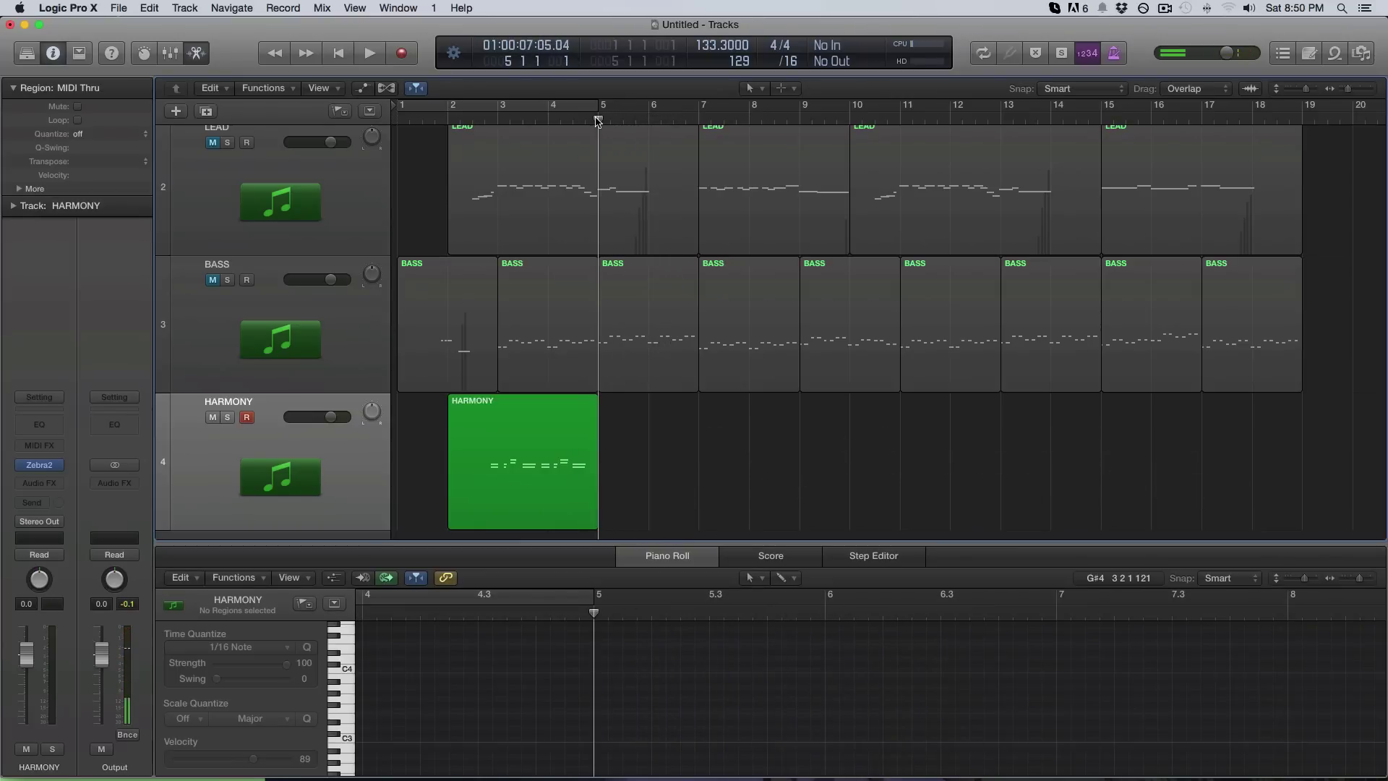
key(space)
key(space)
click(551, 120)
key(space)
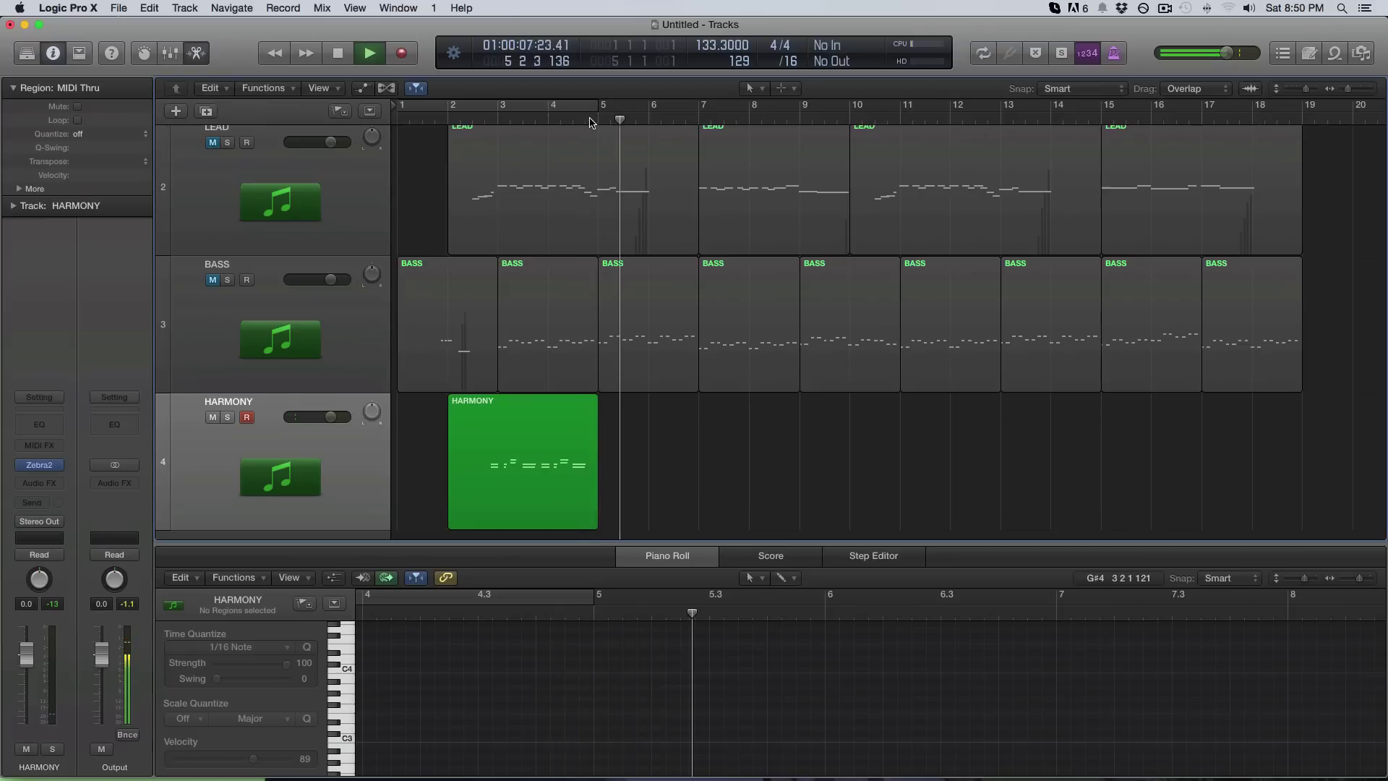
key(space)
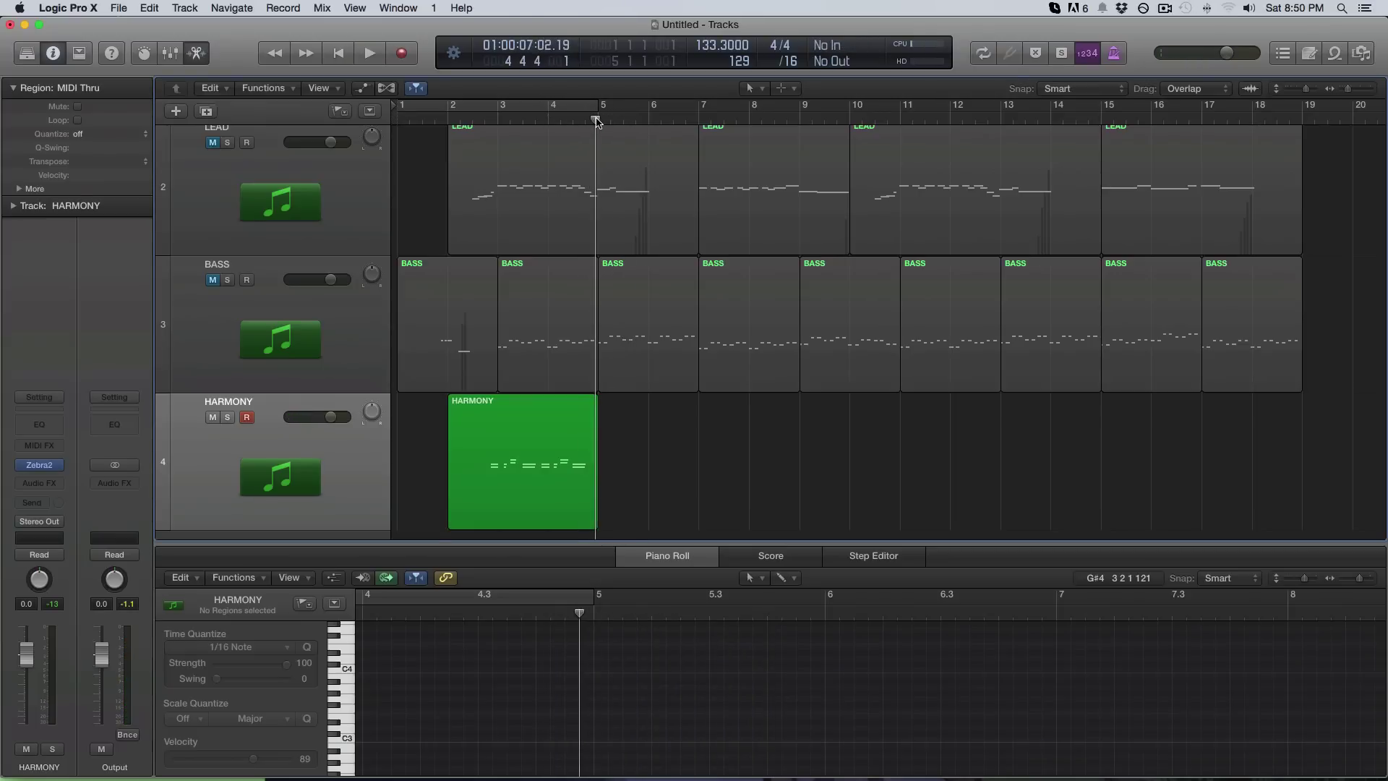
Audition the reference from the start of bar 5, and record the harmony phrase from bar 5 to bar 7 on the HARMONY track
key(super+Up)
click(604, 120)
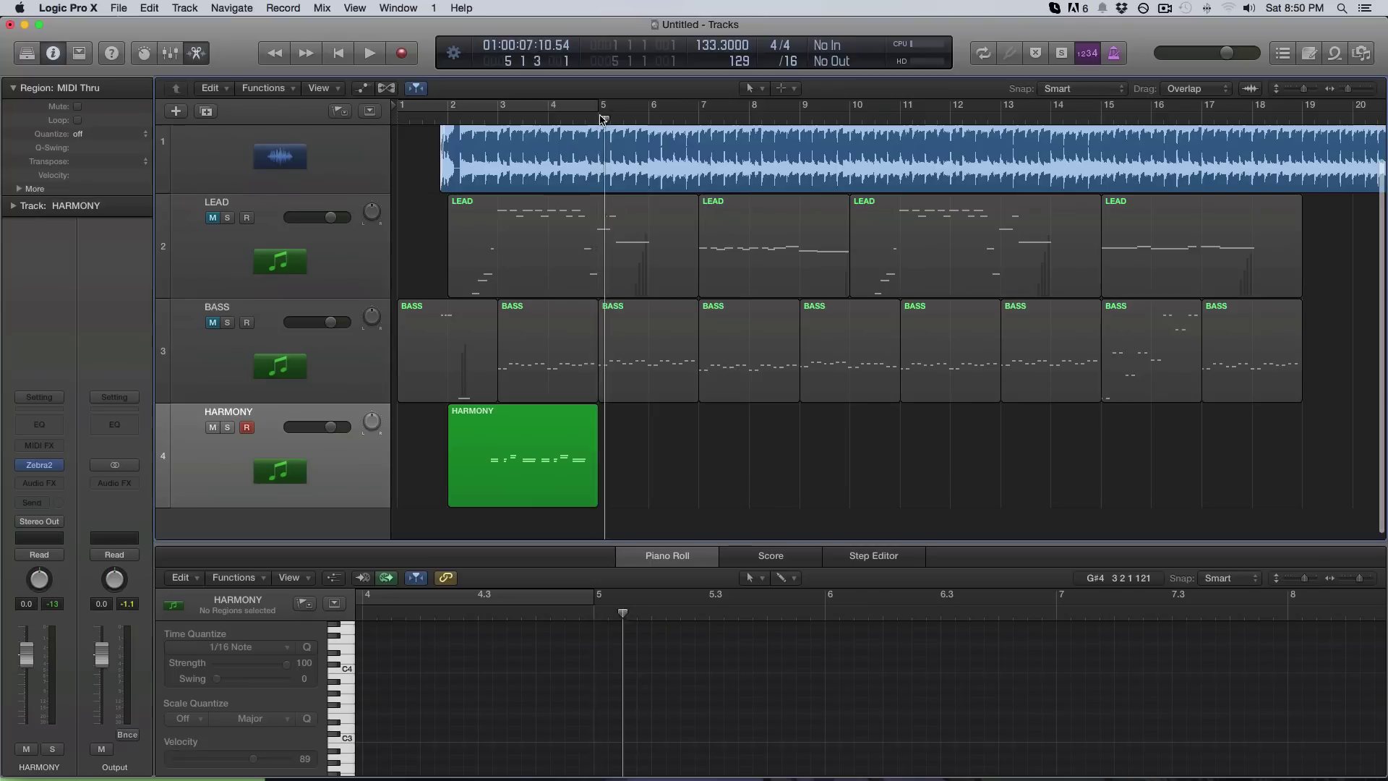
key(space)
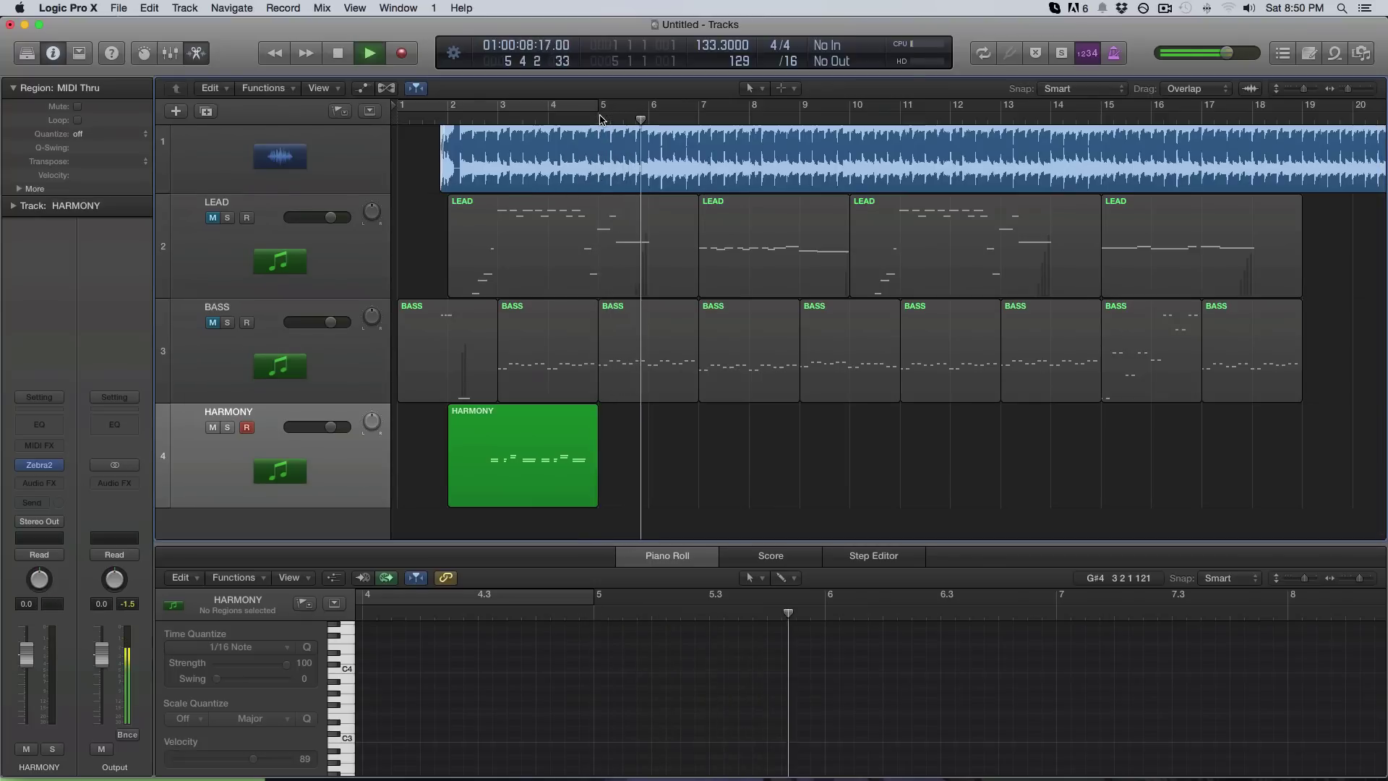
scroll(600, 119, right, 1)
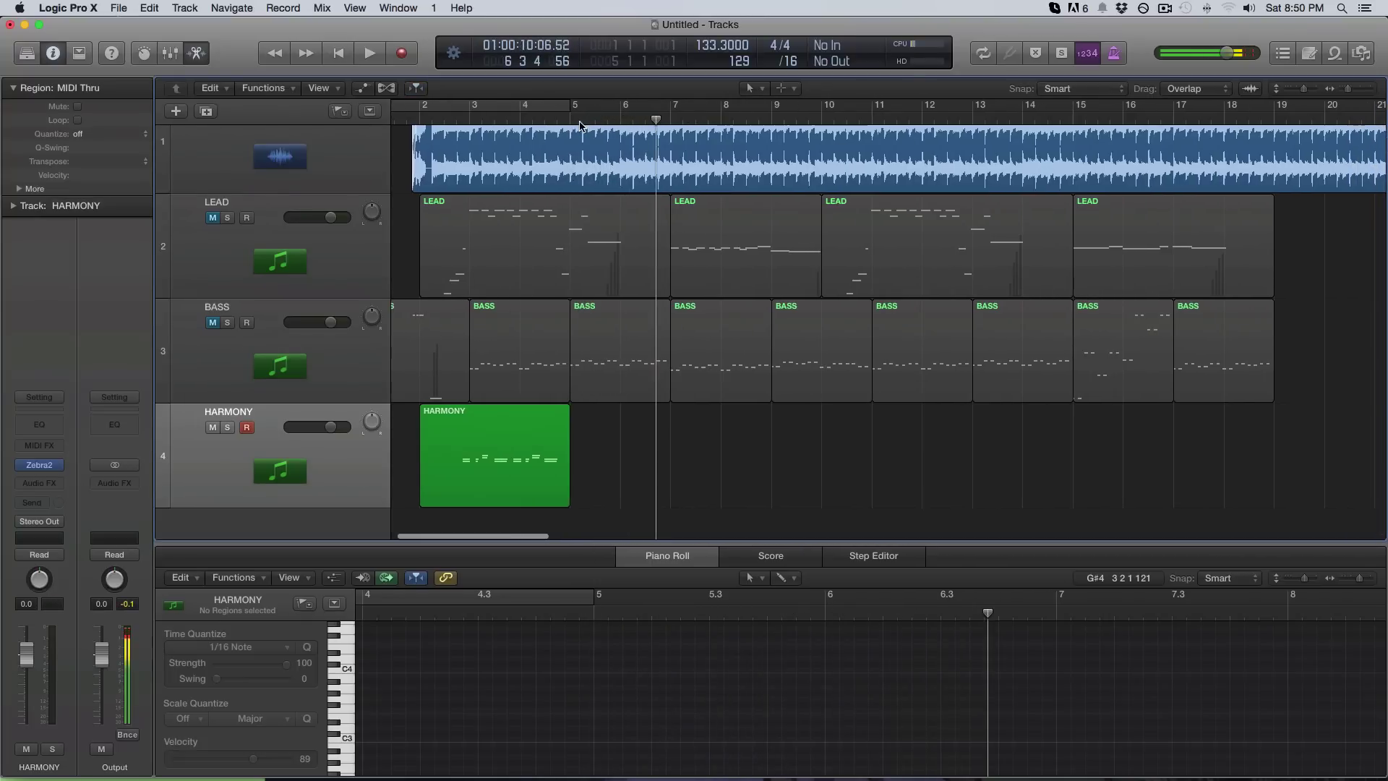
key(space)
key(comma)
key(r)
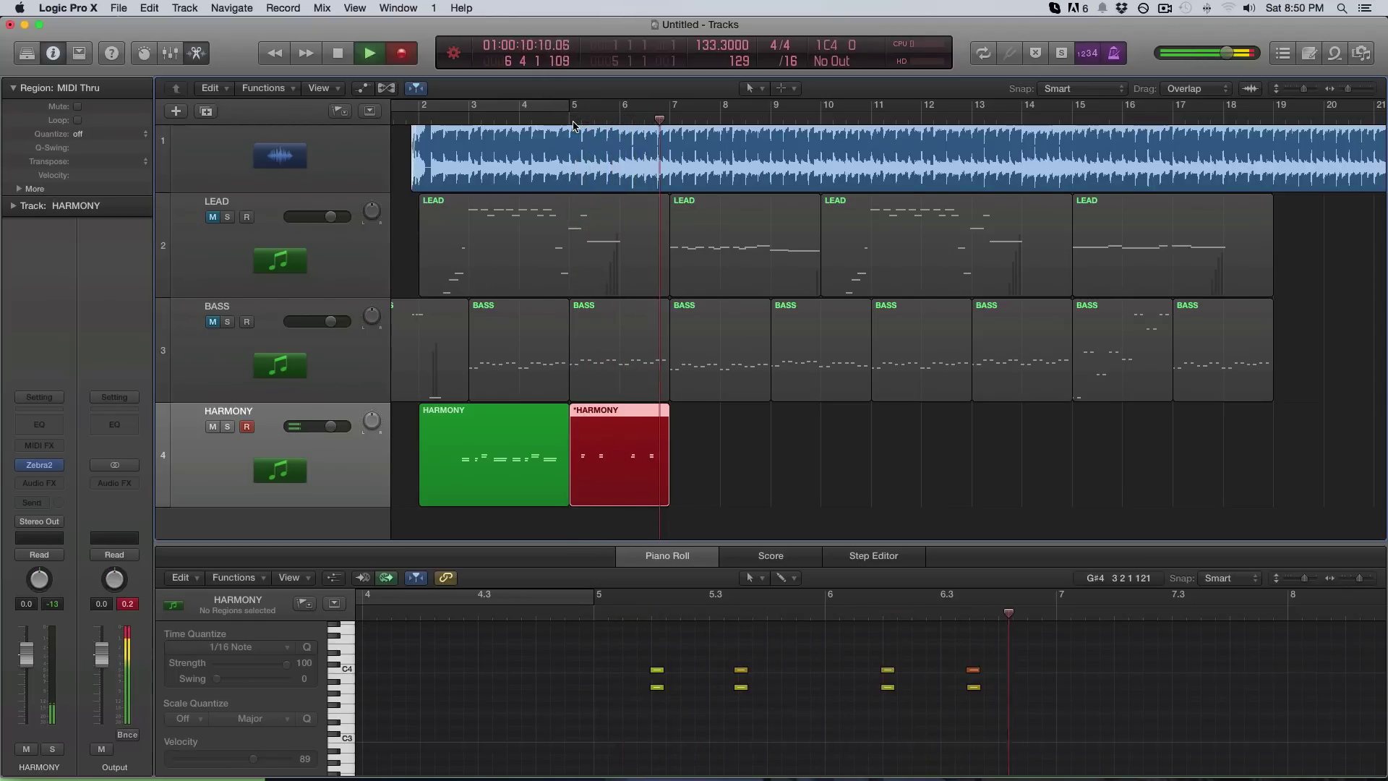
key(space)
Quantize all notes in the HARMONY region spanning bars 5 to 7 to 1/16, and deselect the region
click(619, 458)
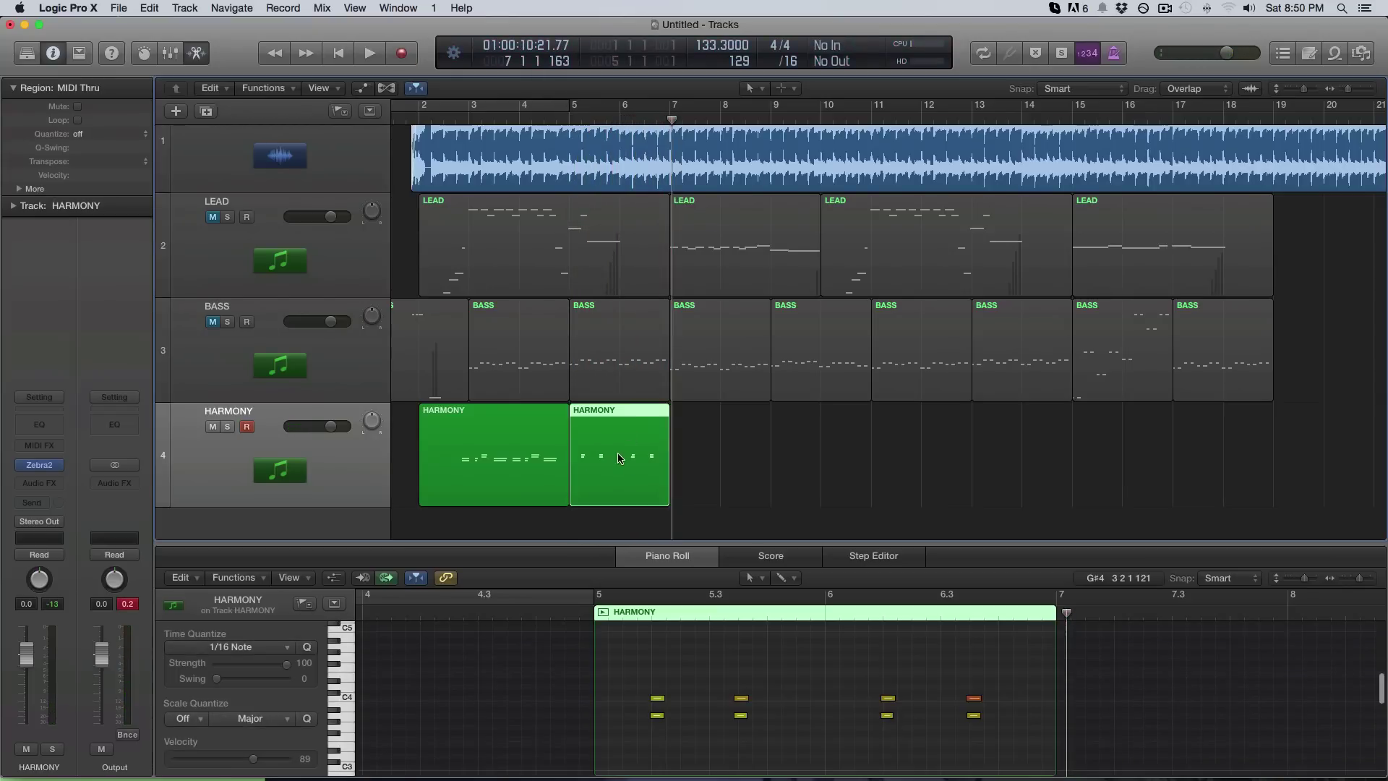
drag(632, 652, 848, 716)
drag(972, 748, 973, 747)
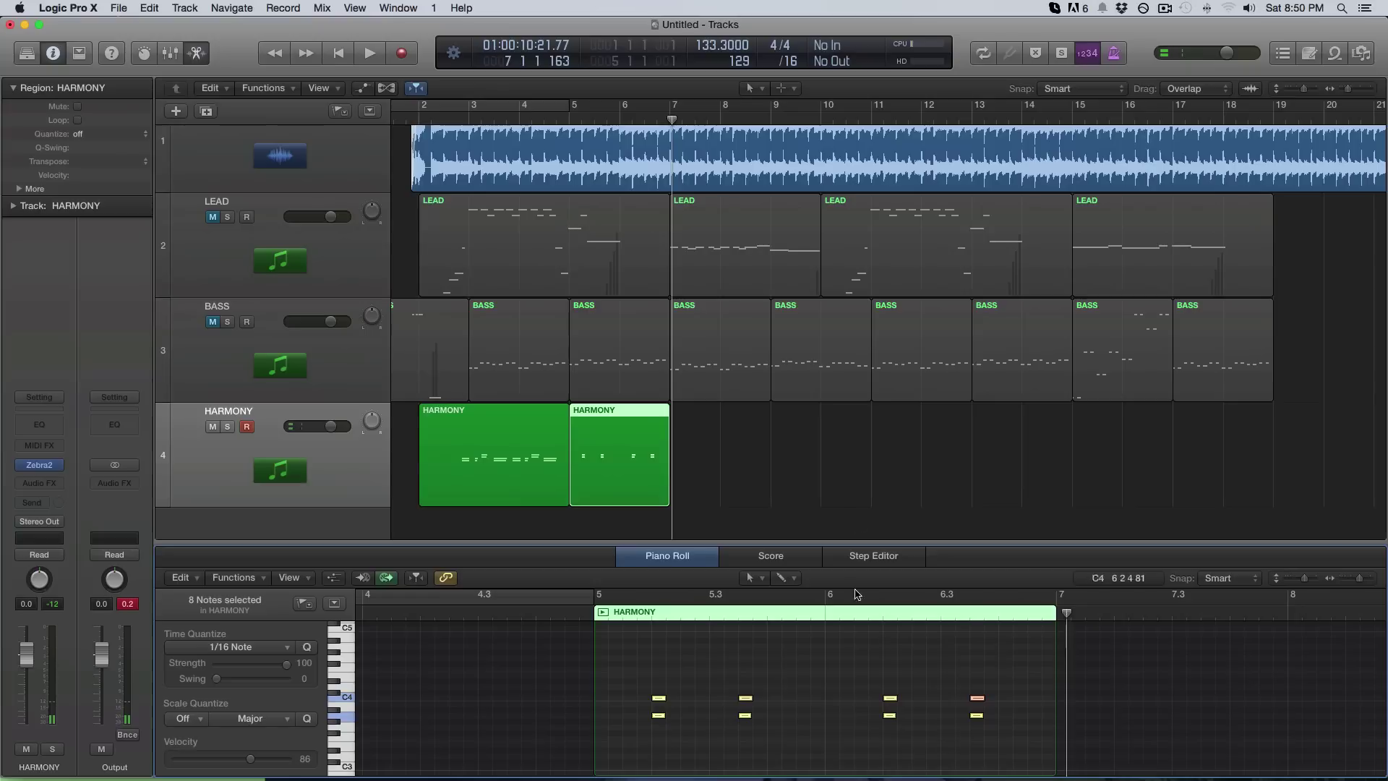
click(824, 455)
Play the reference from bar 7 and repeatedly from just before it to work out the next harmony phrase
key(space)
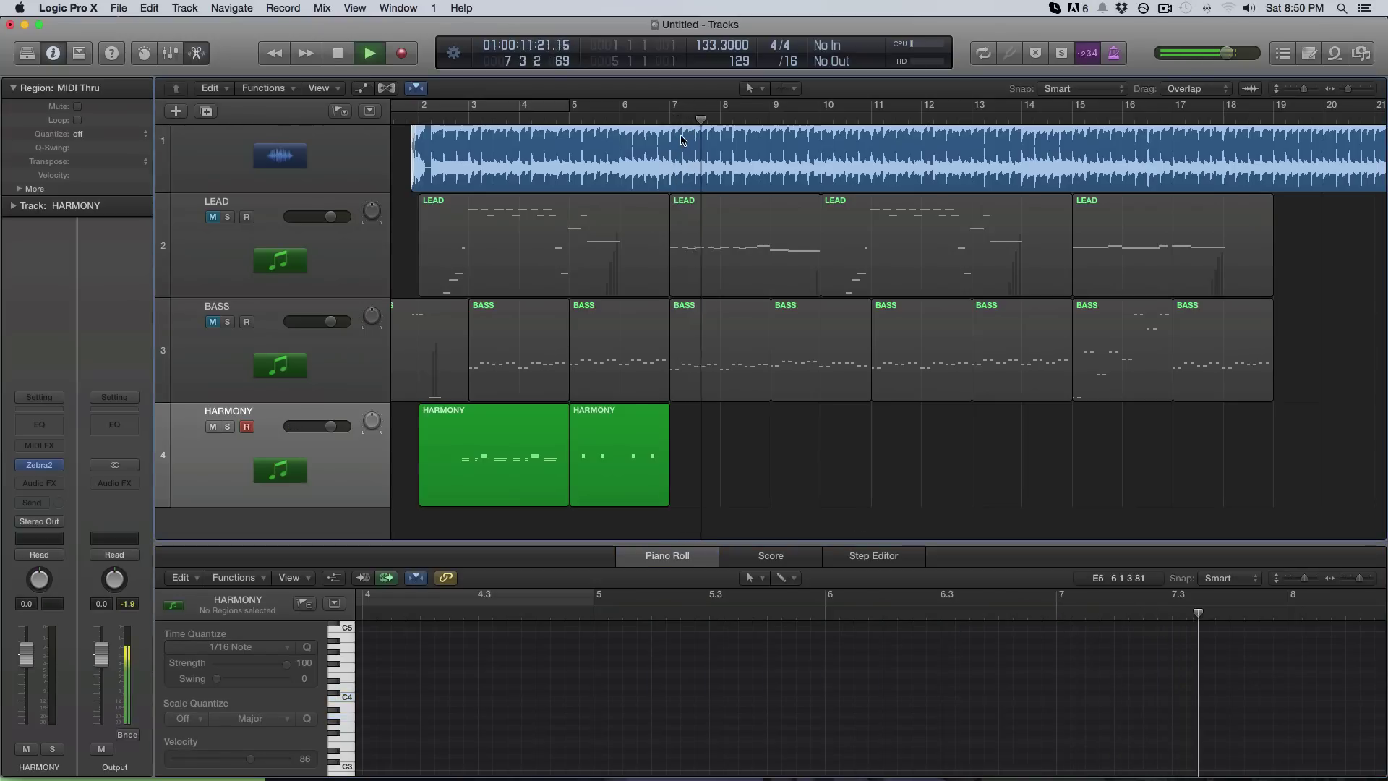
key(space)
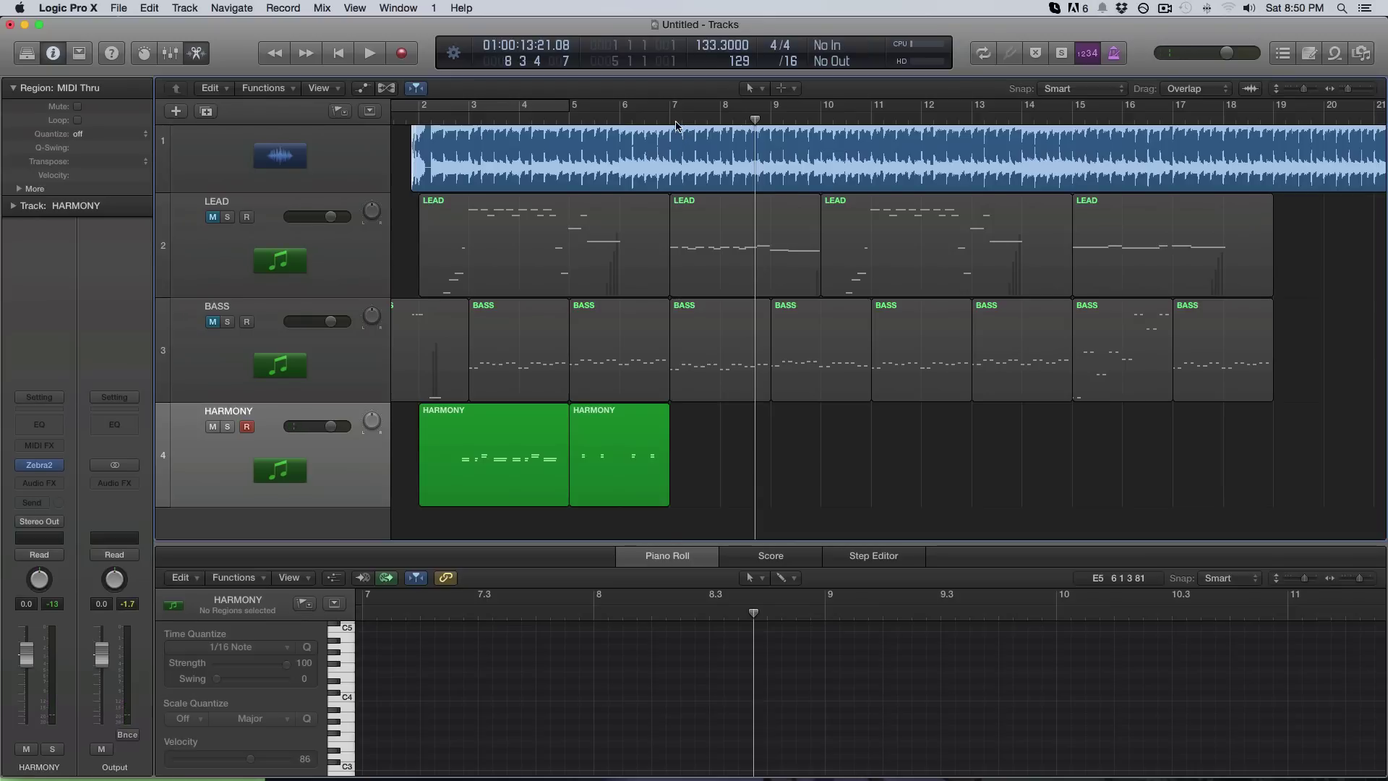
click(671, 121)
click(646, 122)
key(space)
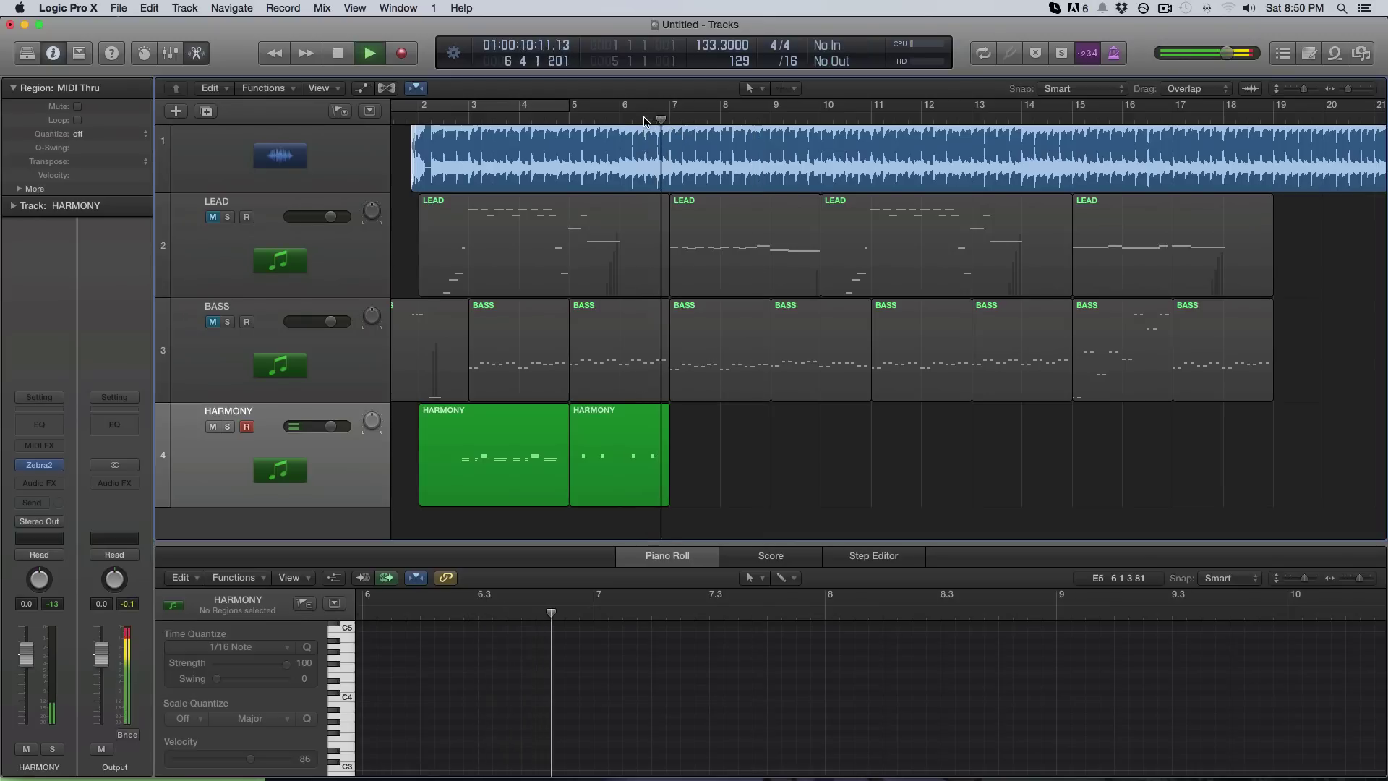
click(640, 121)
key(space)
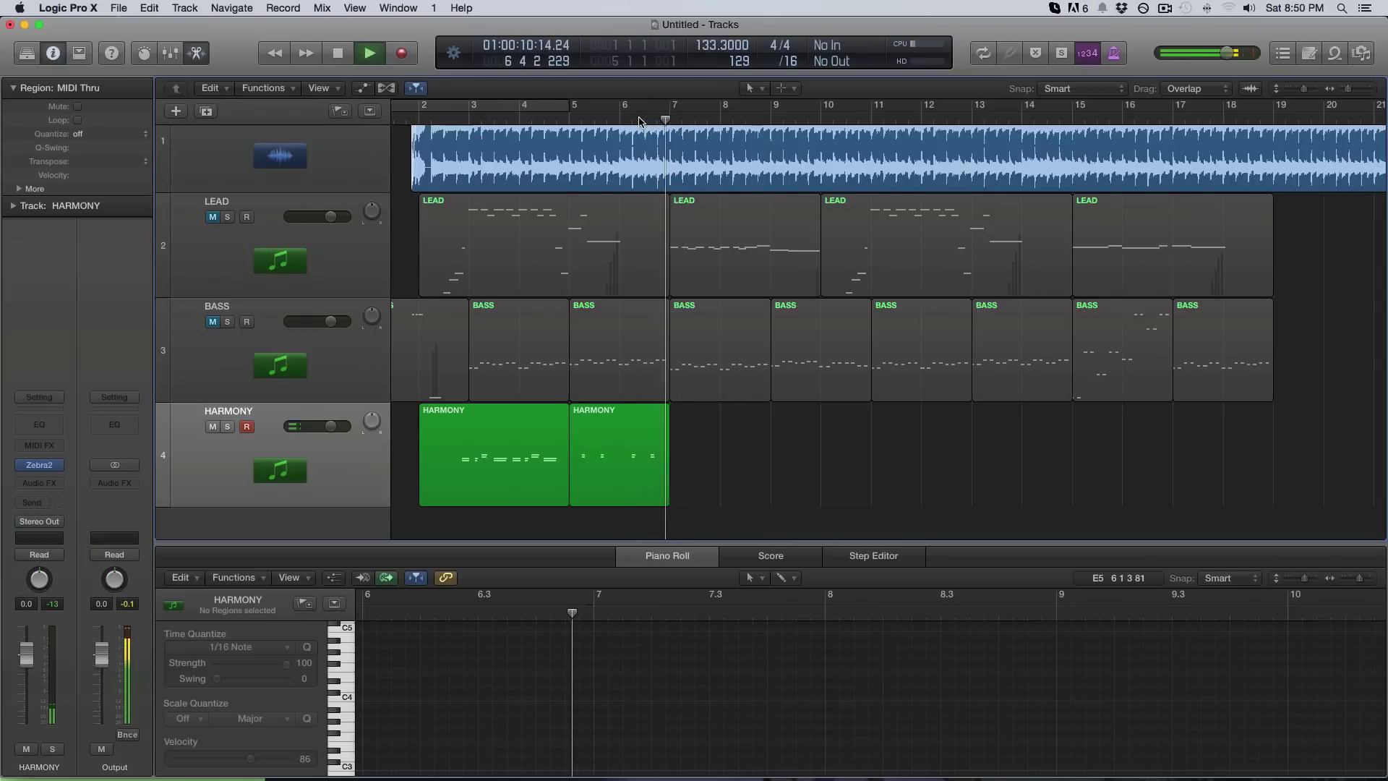
click(640, 121)
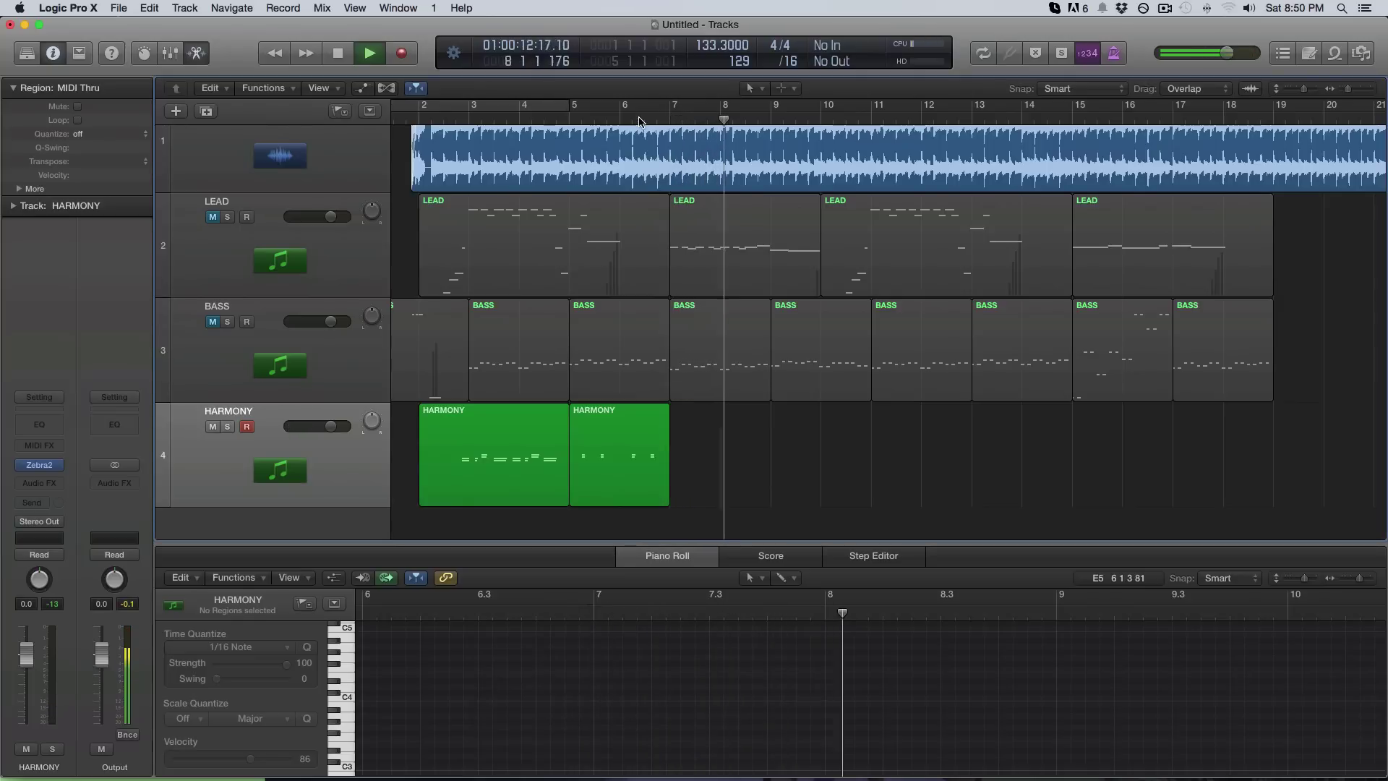
click(669, 121)
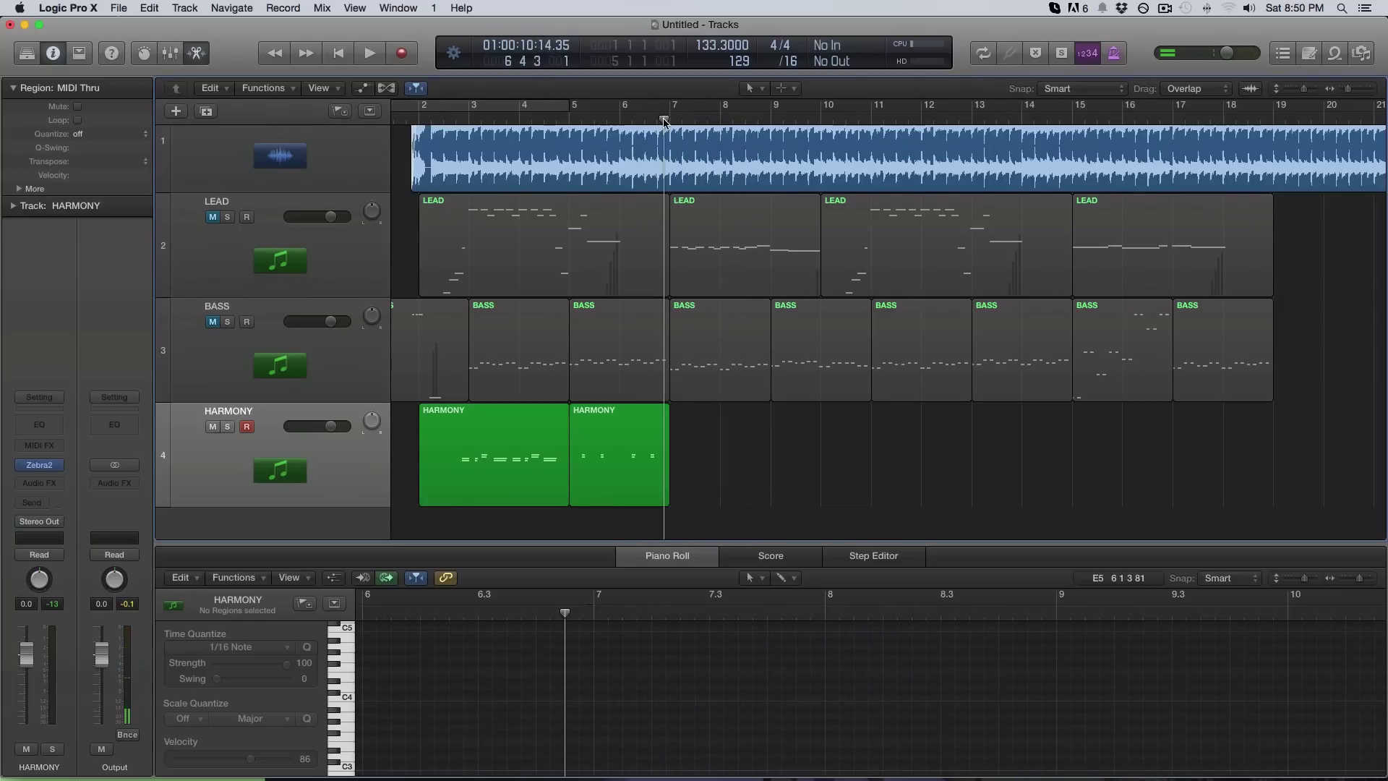
Record the next harmony phrase from just before bar 7 up to bar 9 on the HARMONY track
key(space)
click(658, 121)
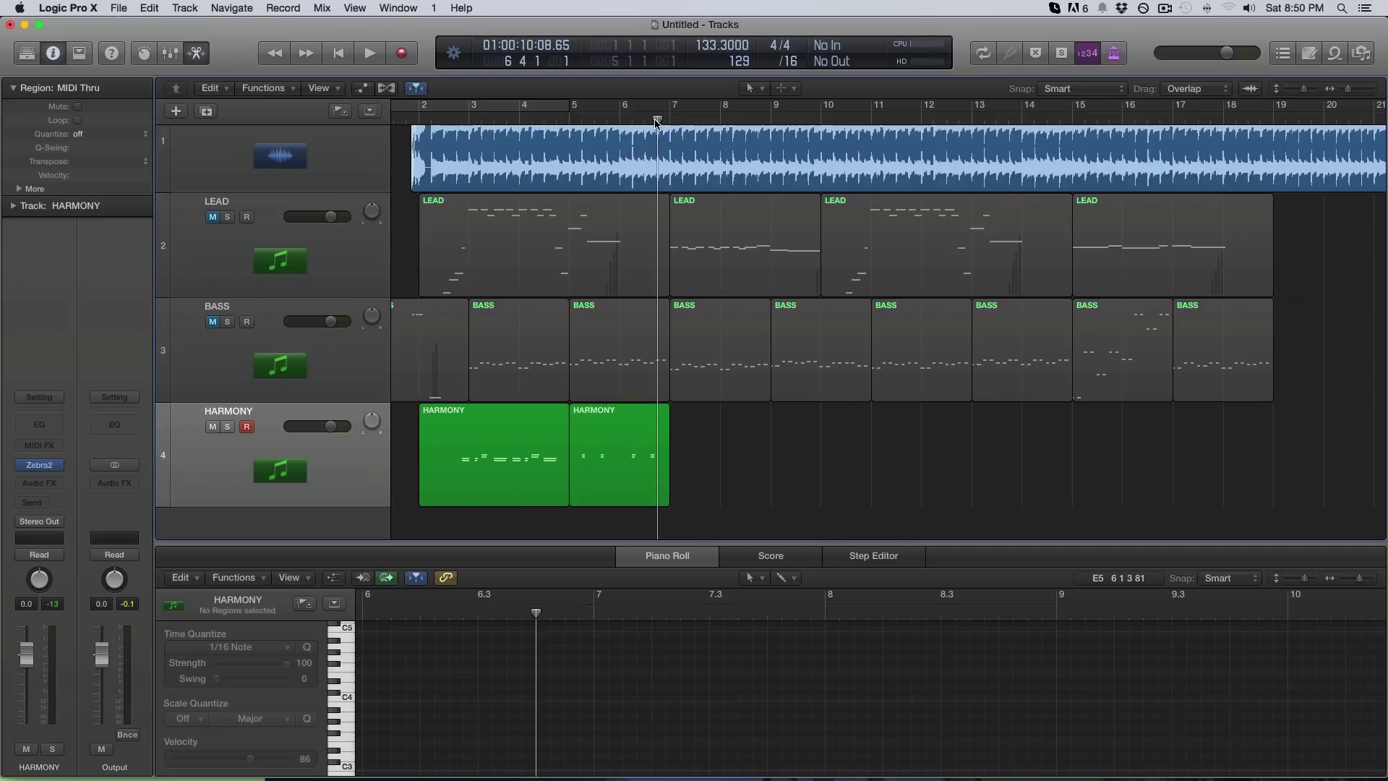
key(r)
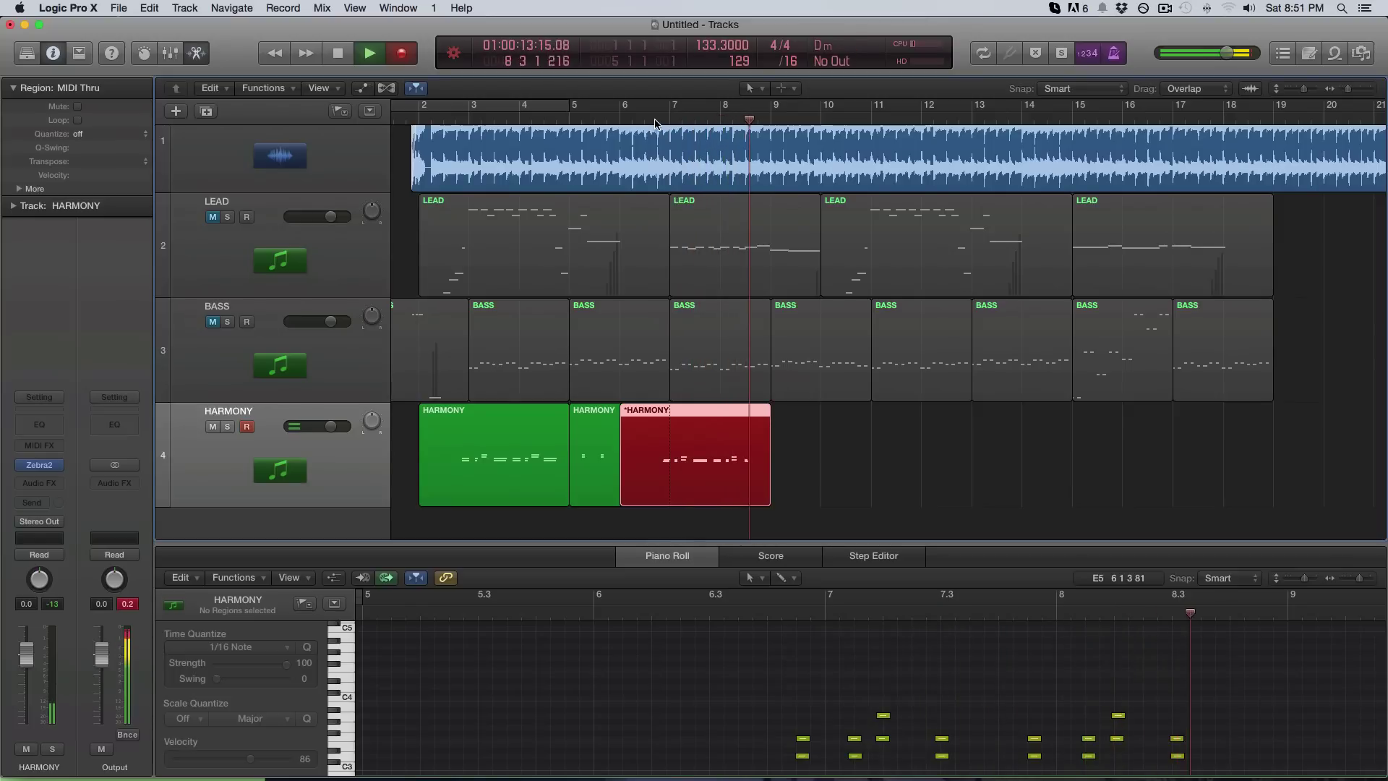
key(space)
Quantize all notes in the HARMONY region ending at bar 9 to 1/16, and play the phrase back
scroll(870, 694, up, 3)
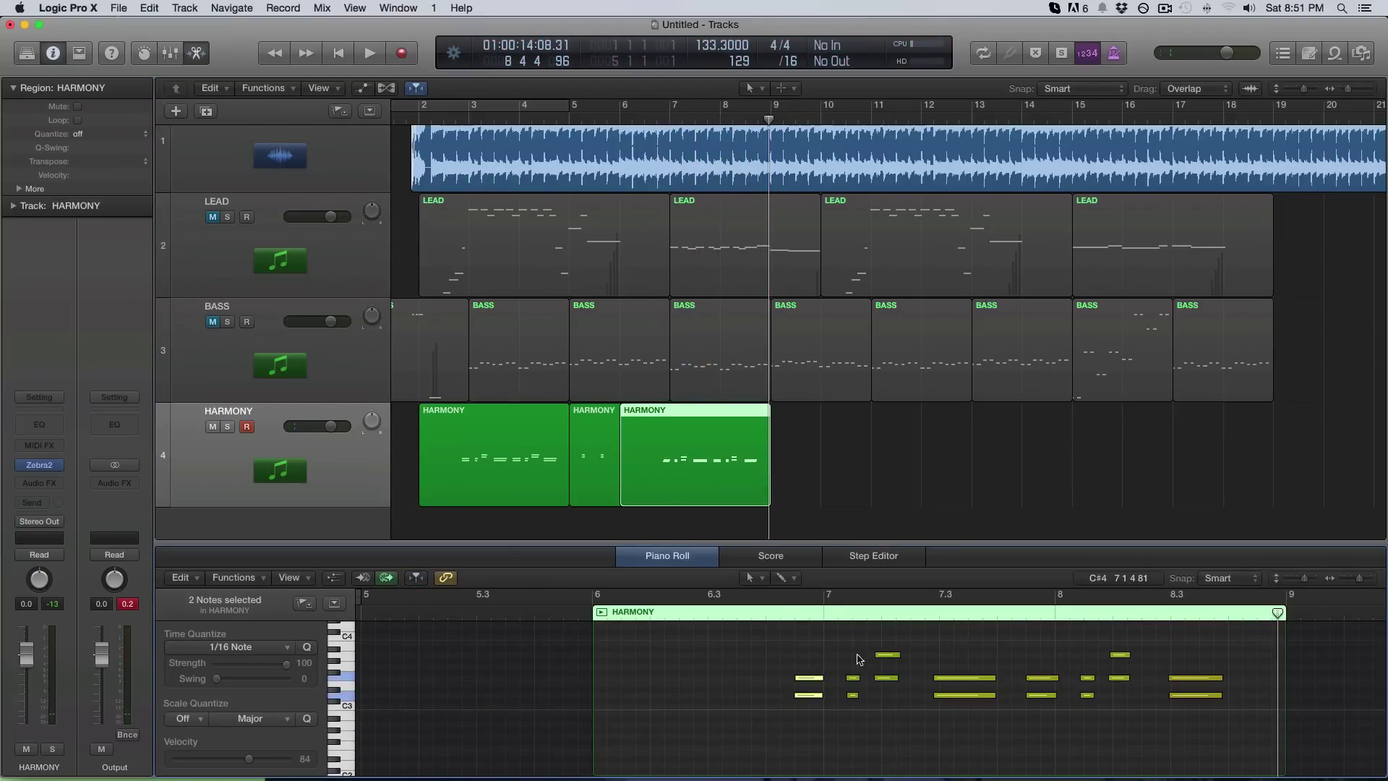
drag(770, 628, 1186, 722)
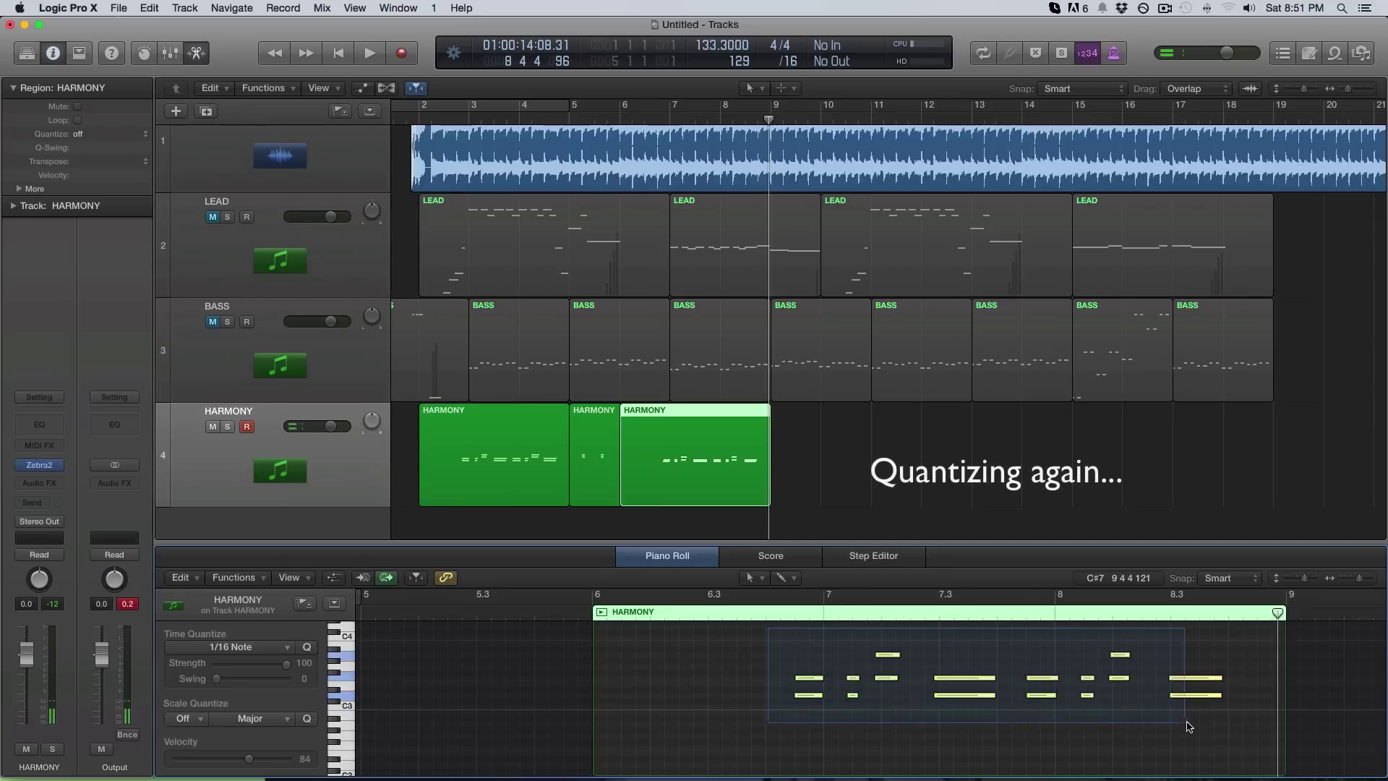
double_click(767, 605)
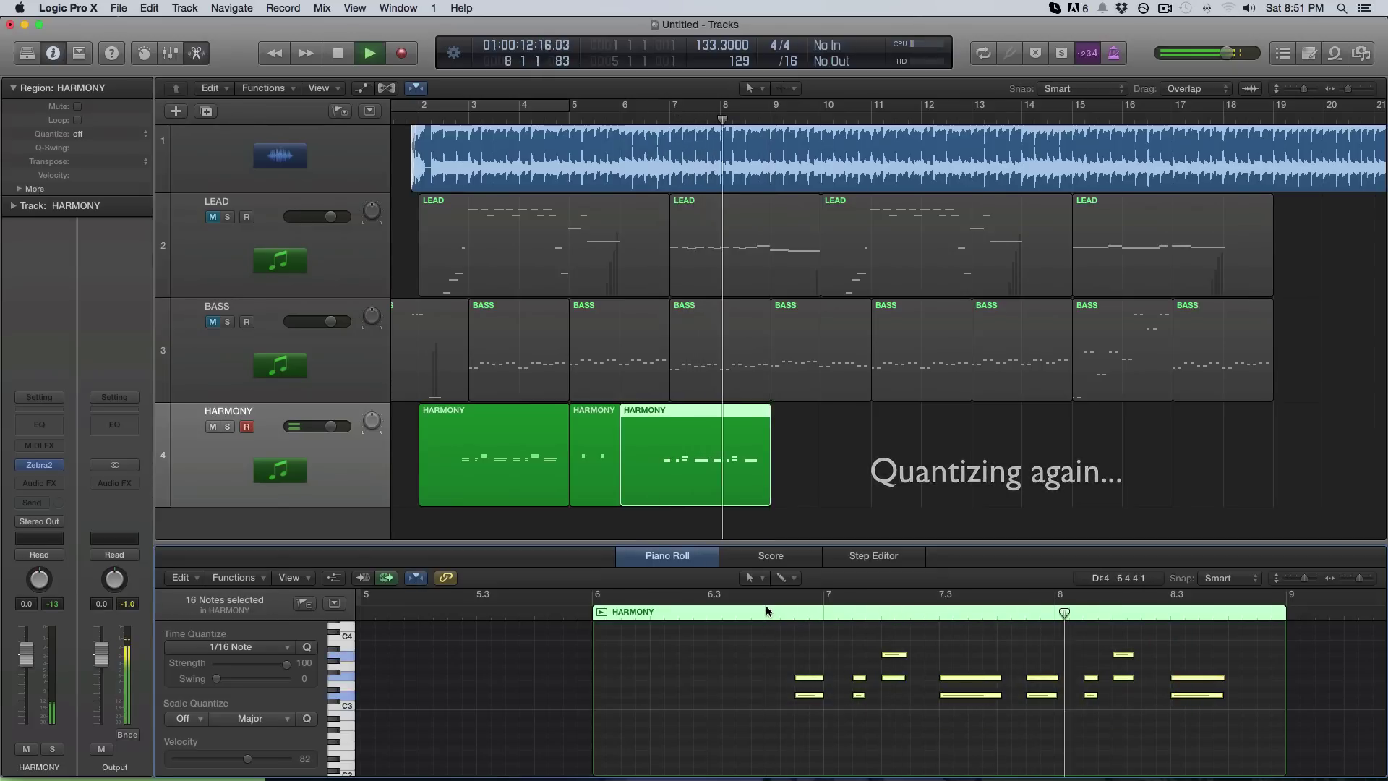
key(space)
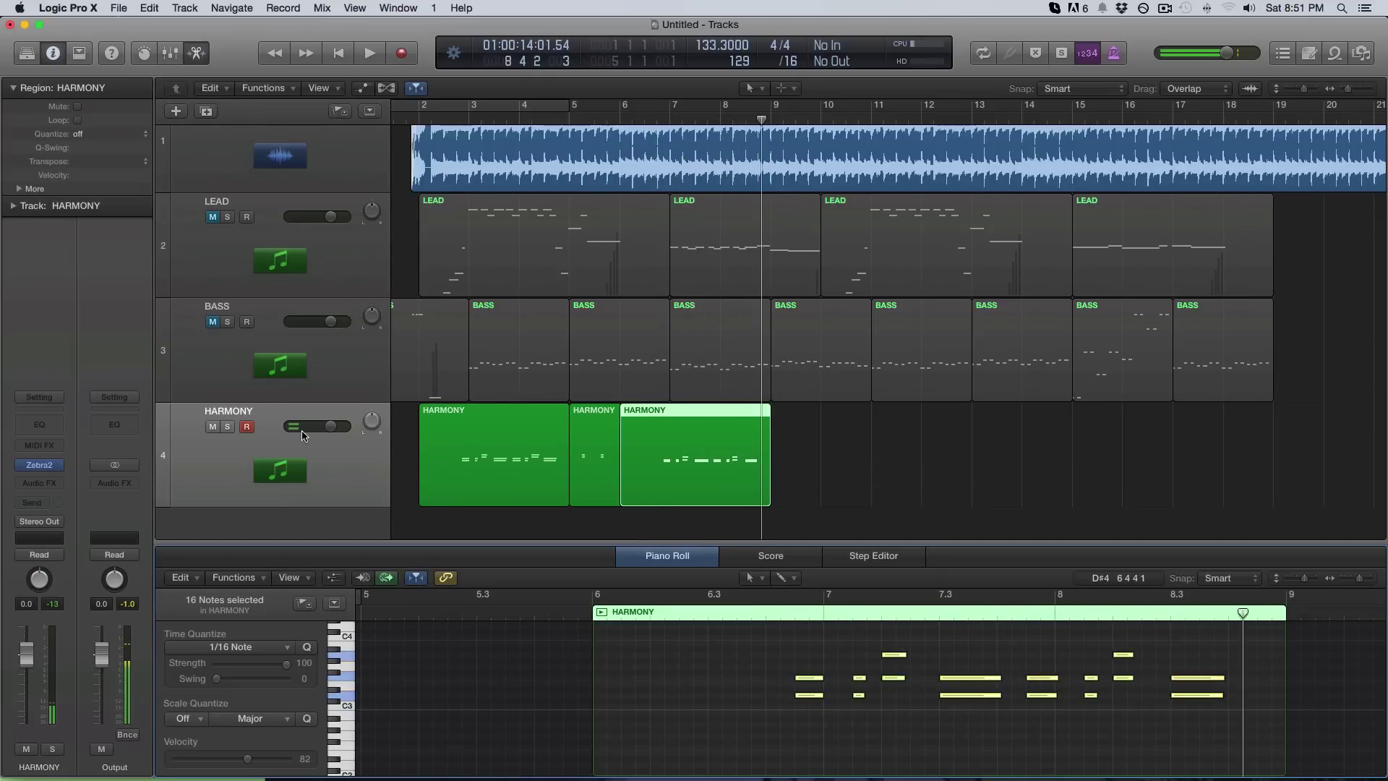
Mute the HARMONY track, and play the reference from just before bar 7 and from bar 9
click(211, 428)
click(666, 119)
key(space)
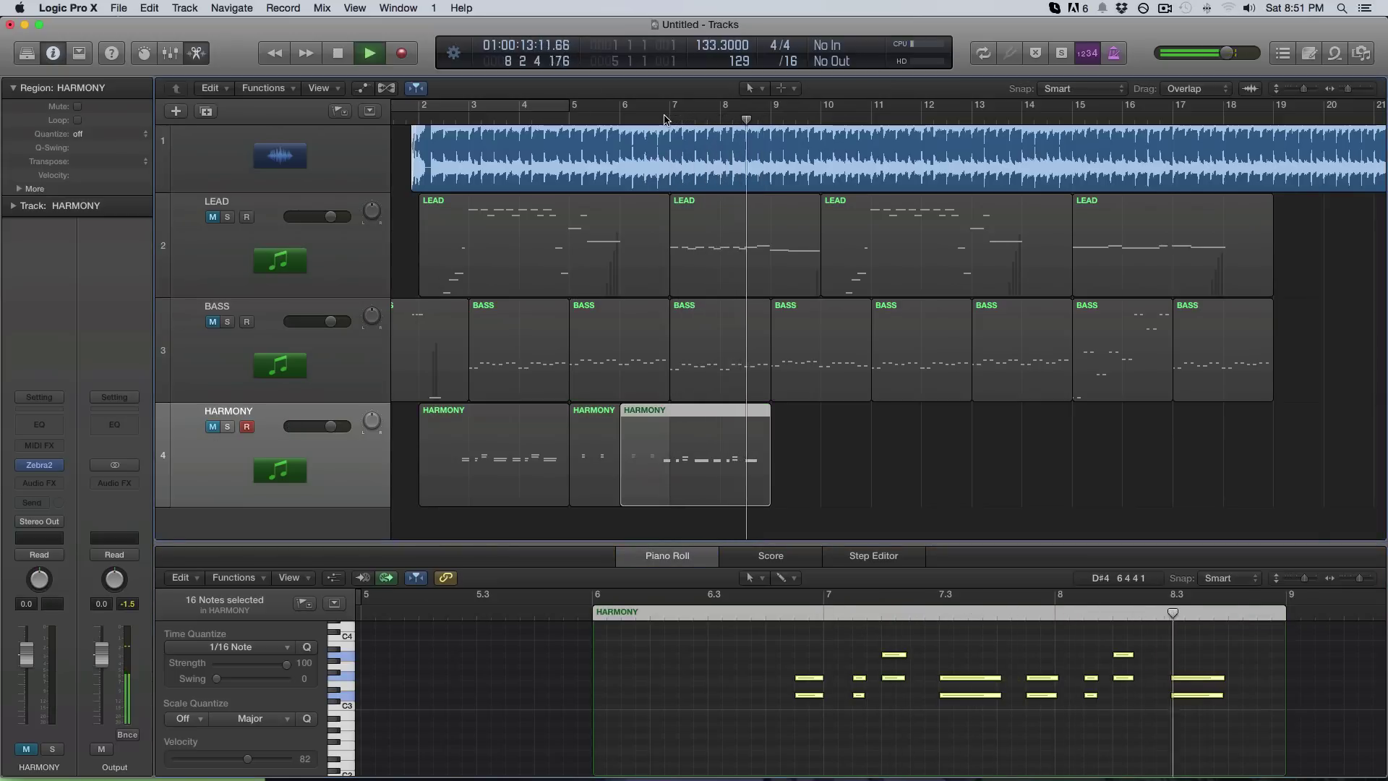
click(771, 122)
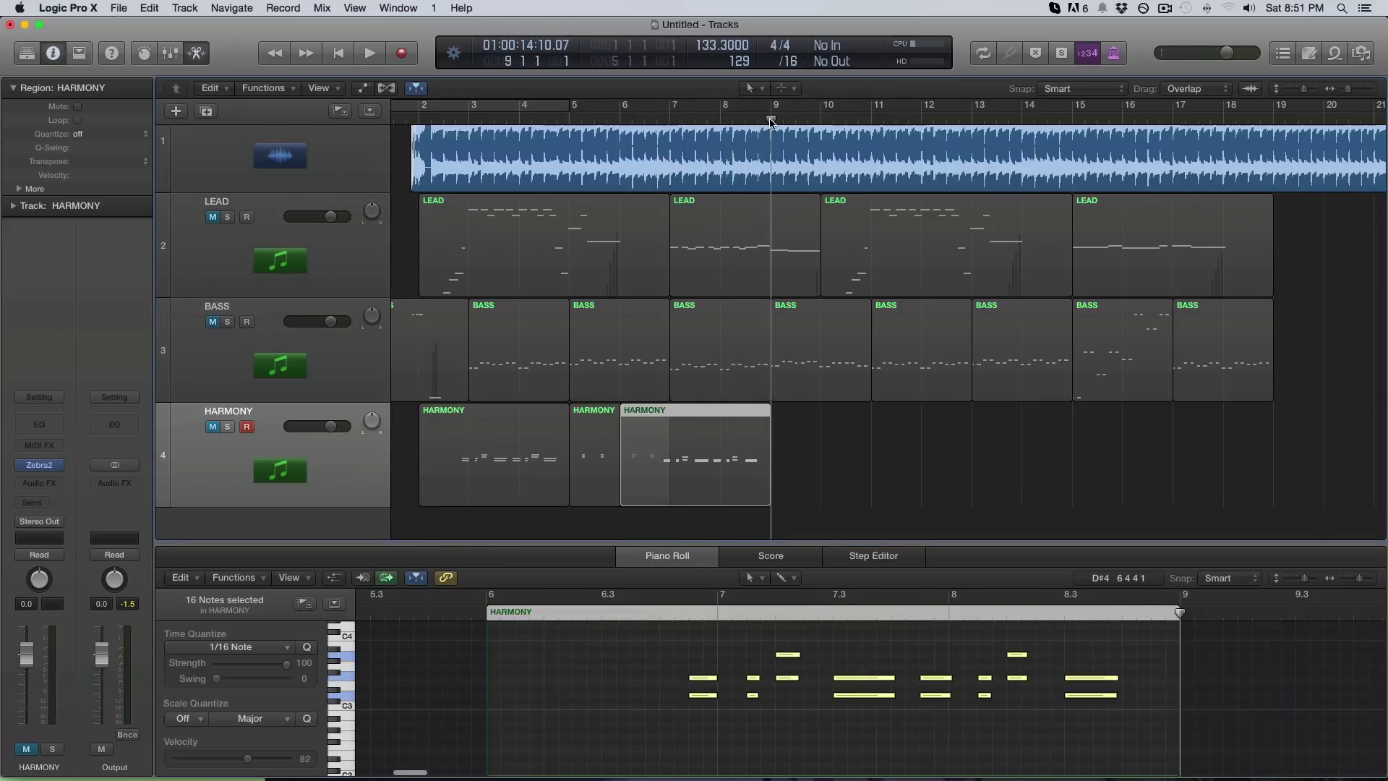
key(space)
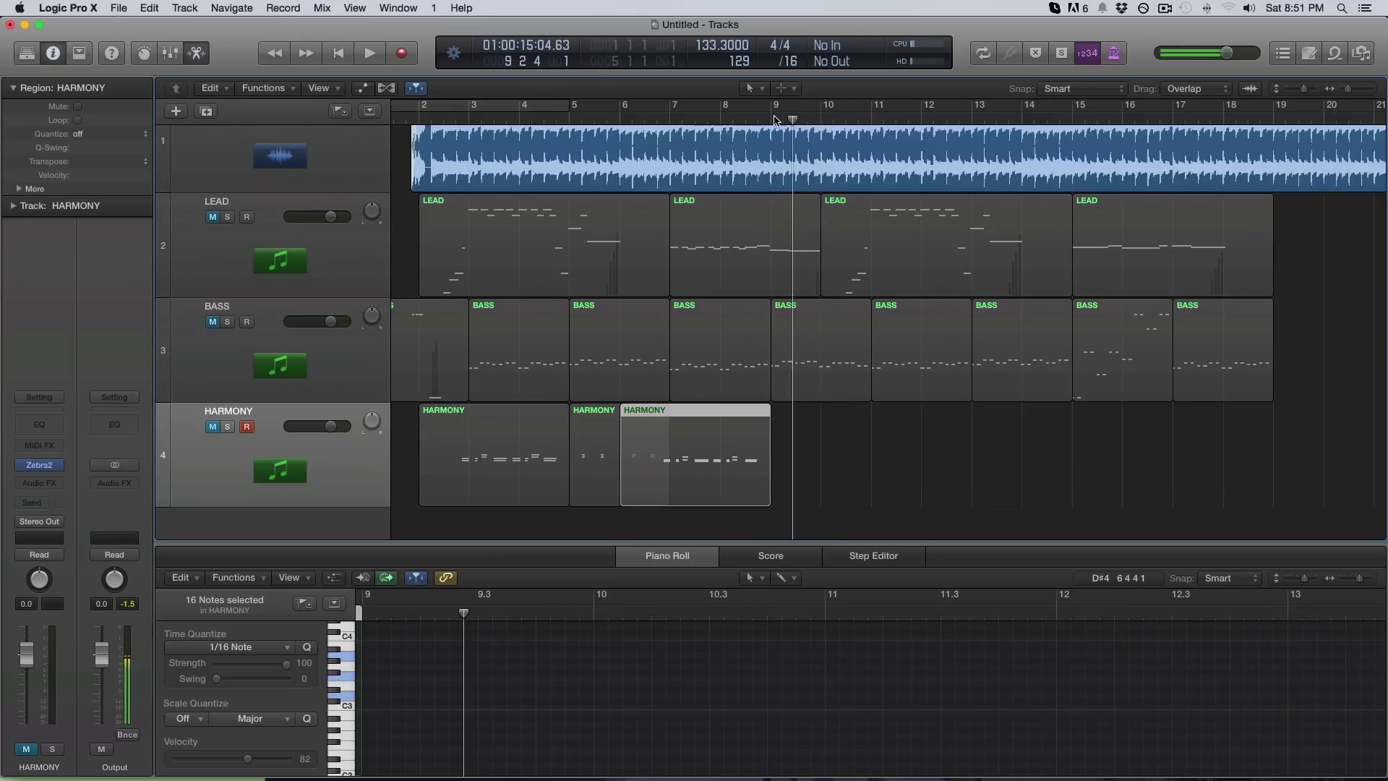
key(space)
Replay short passages of the reference in bar 9 to pick out the harmony note
key(space)
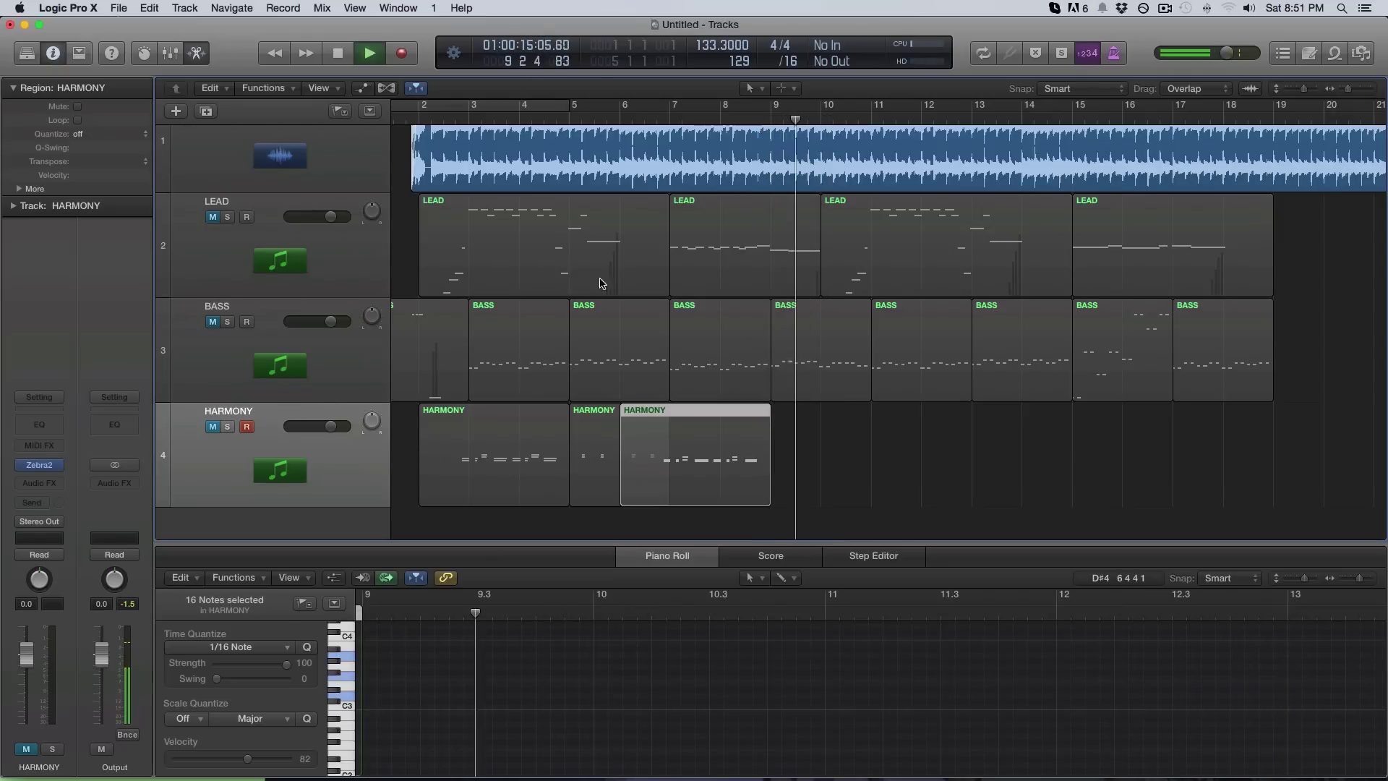
key(space)
click(781, 119)
key(space)
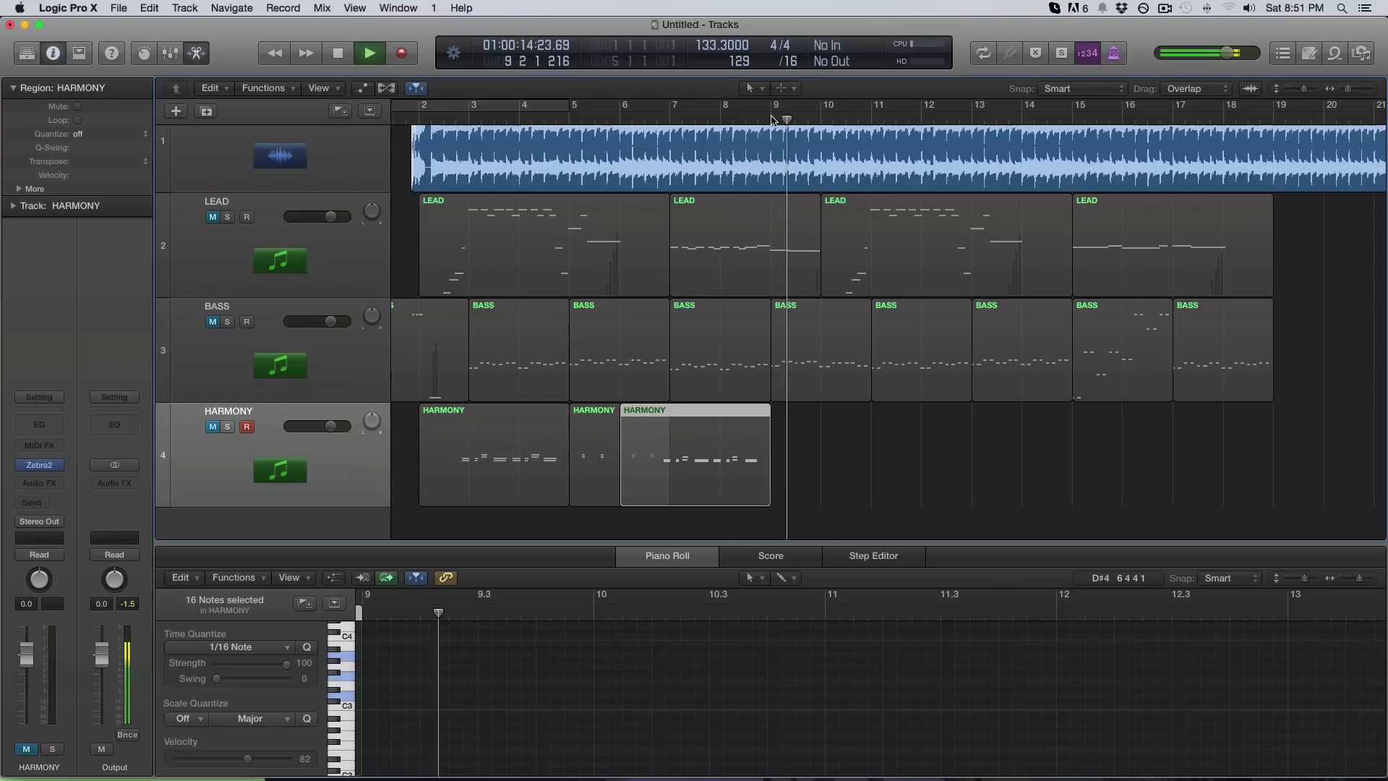
key(space)
key(space)
key(space)
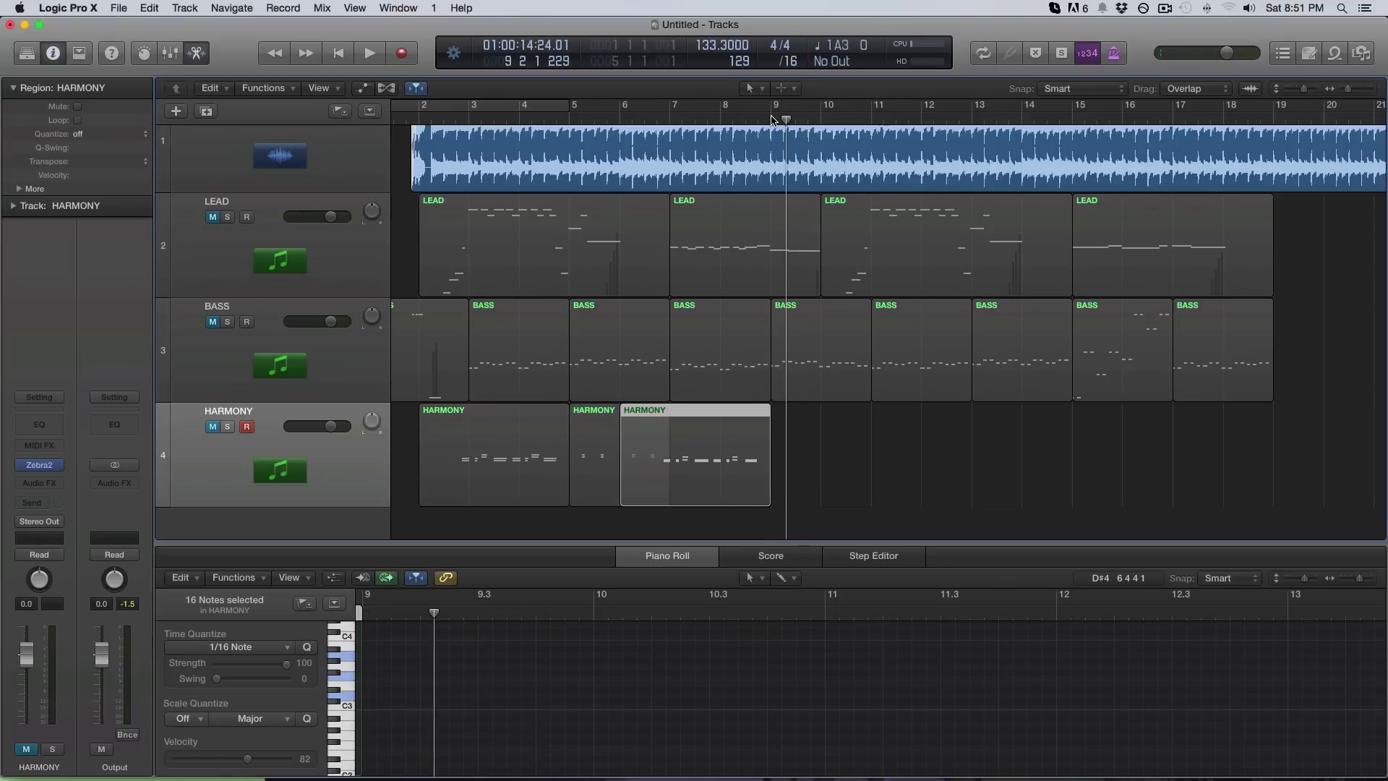
Unmute the HARMONY track, and play the passage from the start of bar 9
click(213, 426)
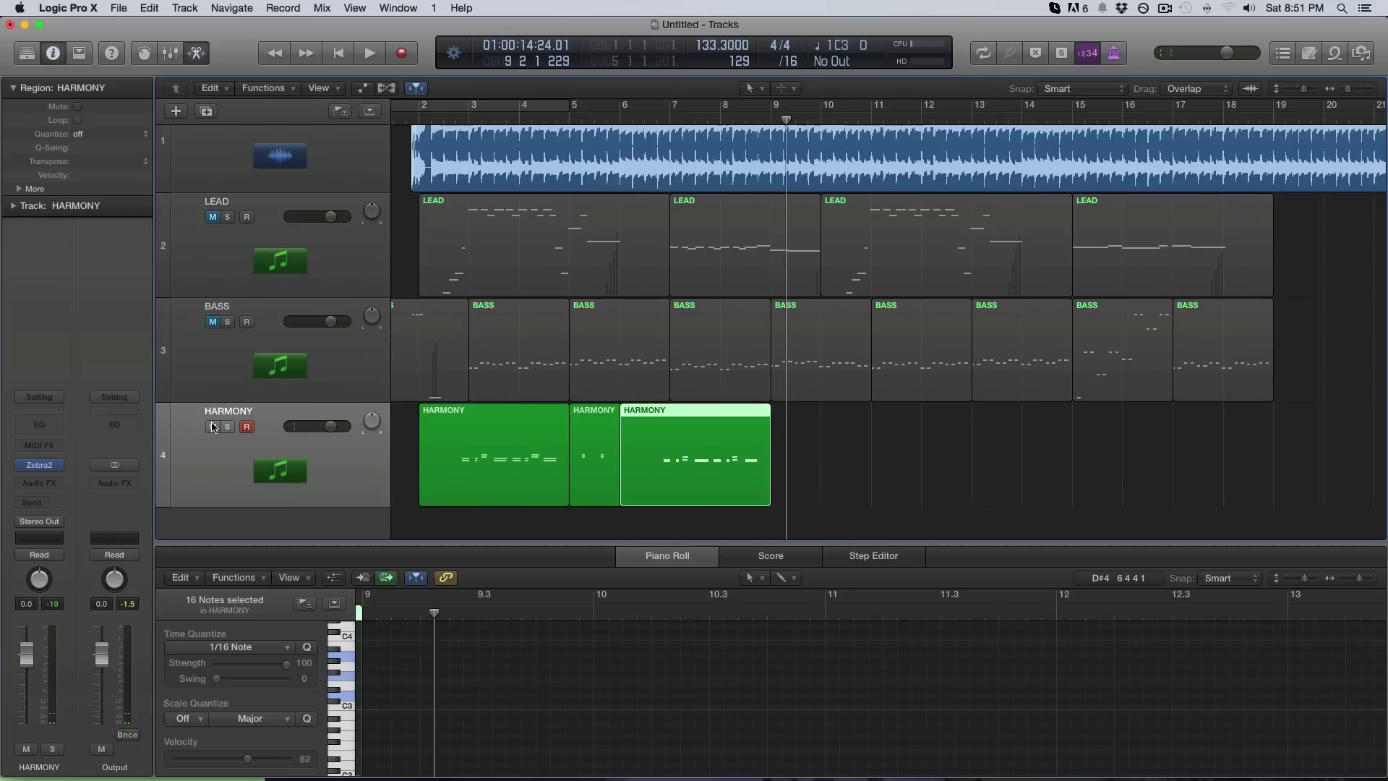
scroll(262, 414, down, 1)
click(774, 115)
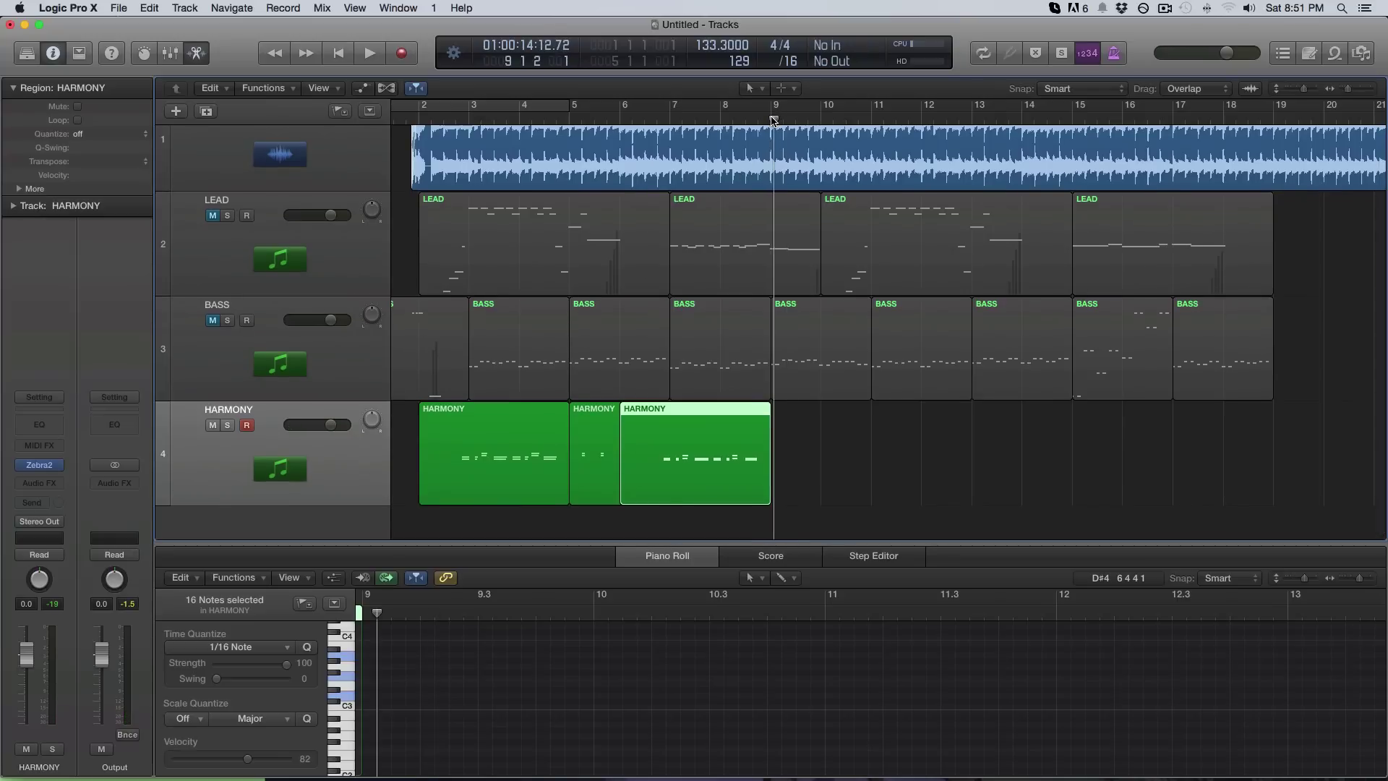
key(space)
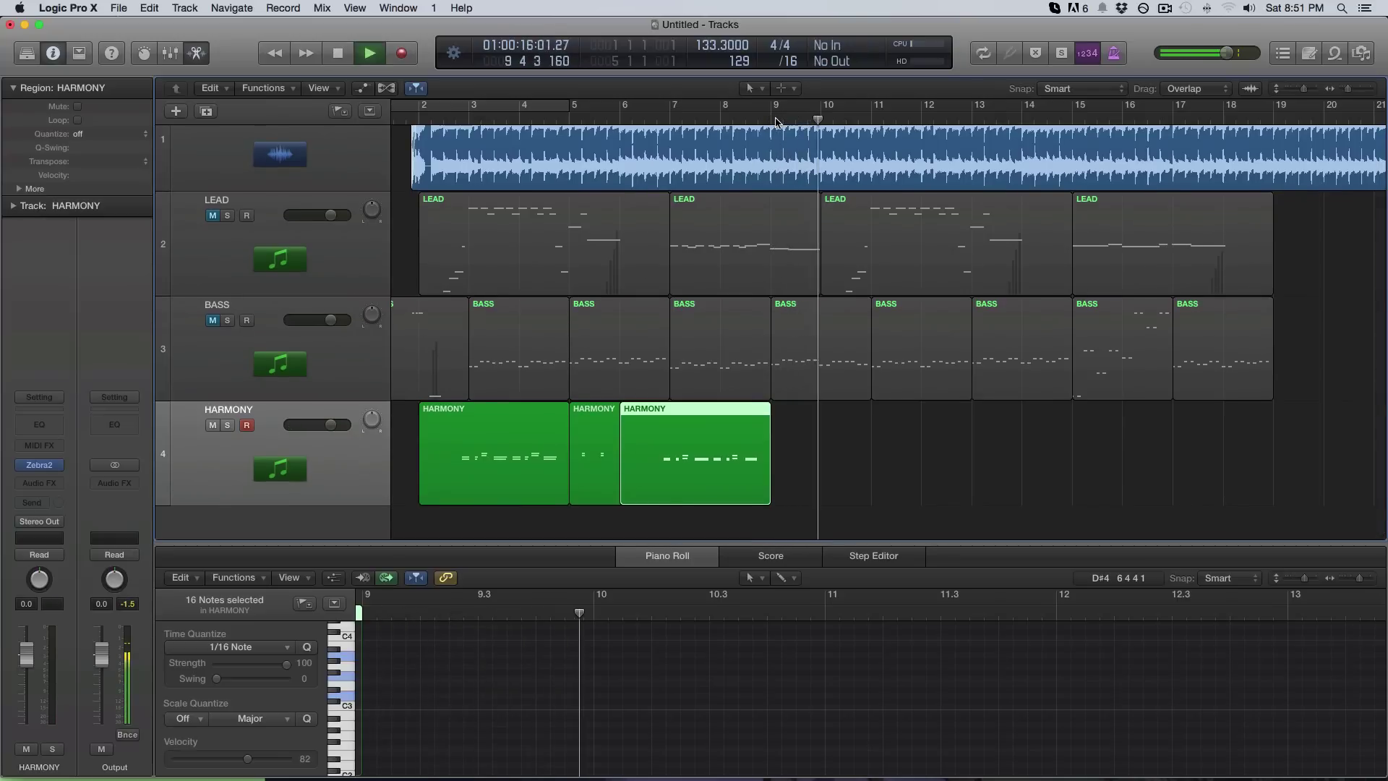
key(space)
Record two C3 harmony notes in bar 9 on the HARMONY track, and quantize both to 1/16
click(776, 121)
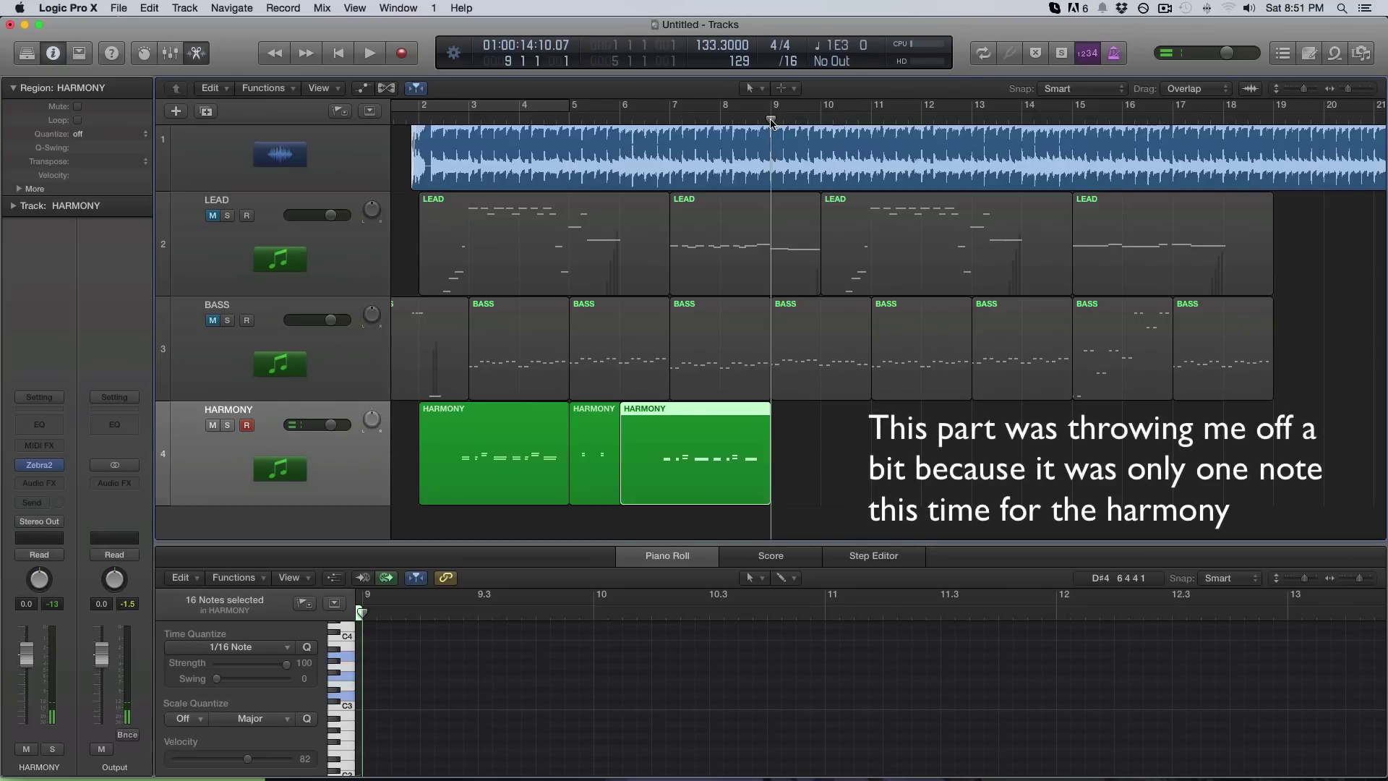
key(space)
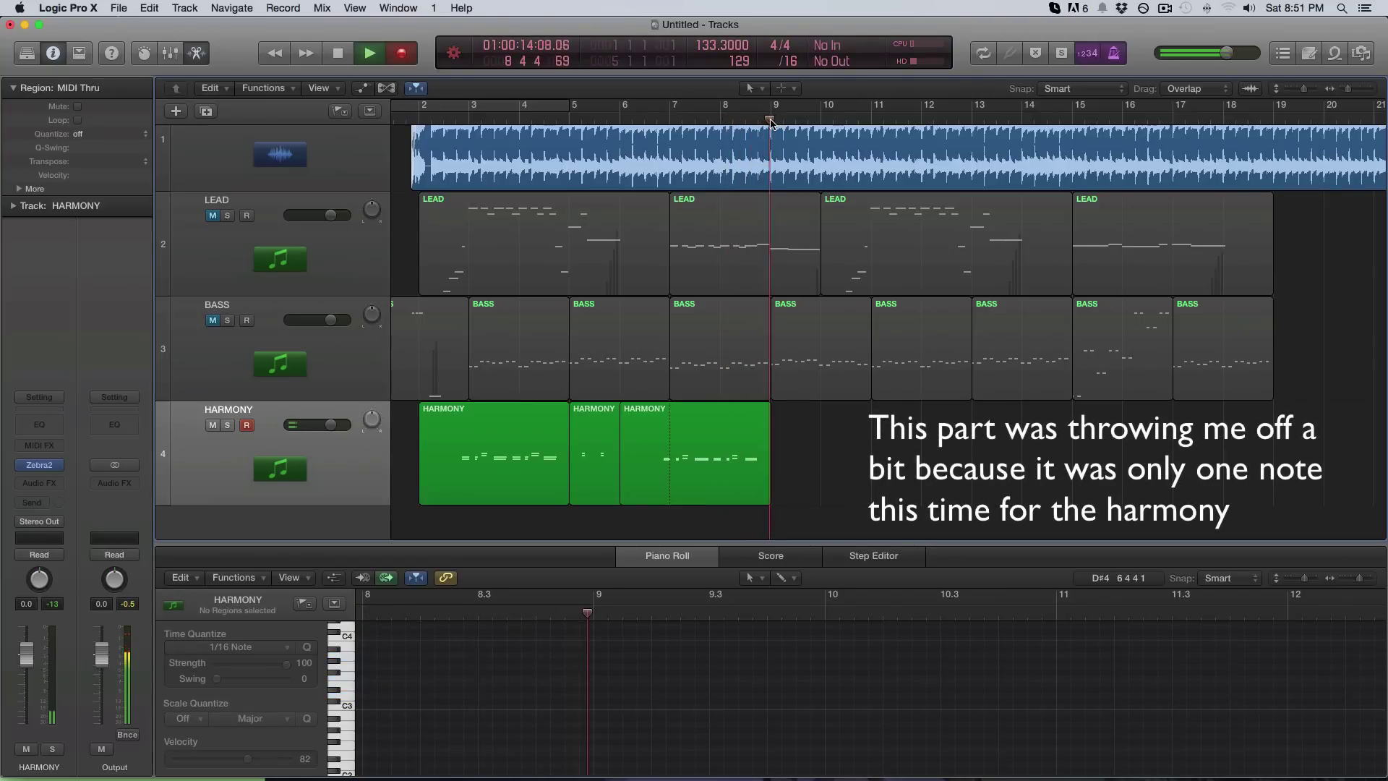
key(r)
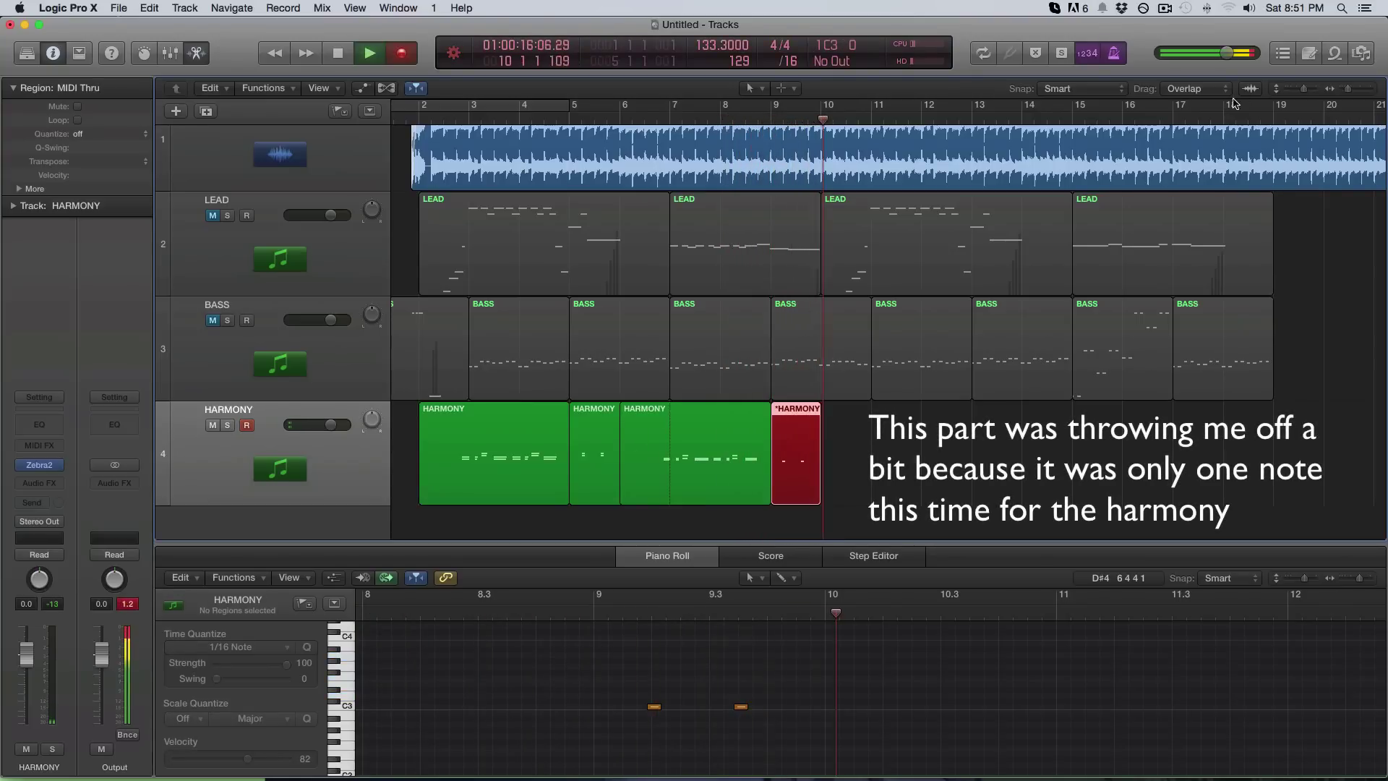
key(space)
drag(637, 666, 772, 754)
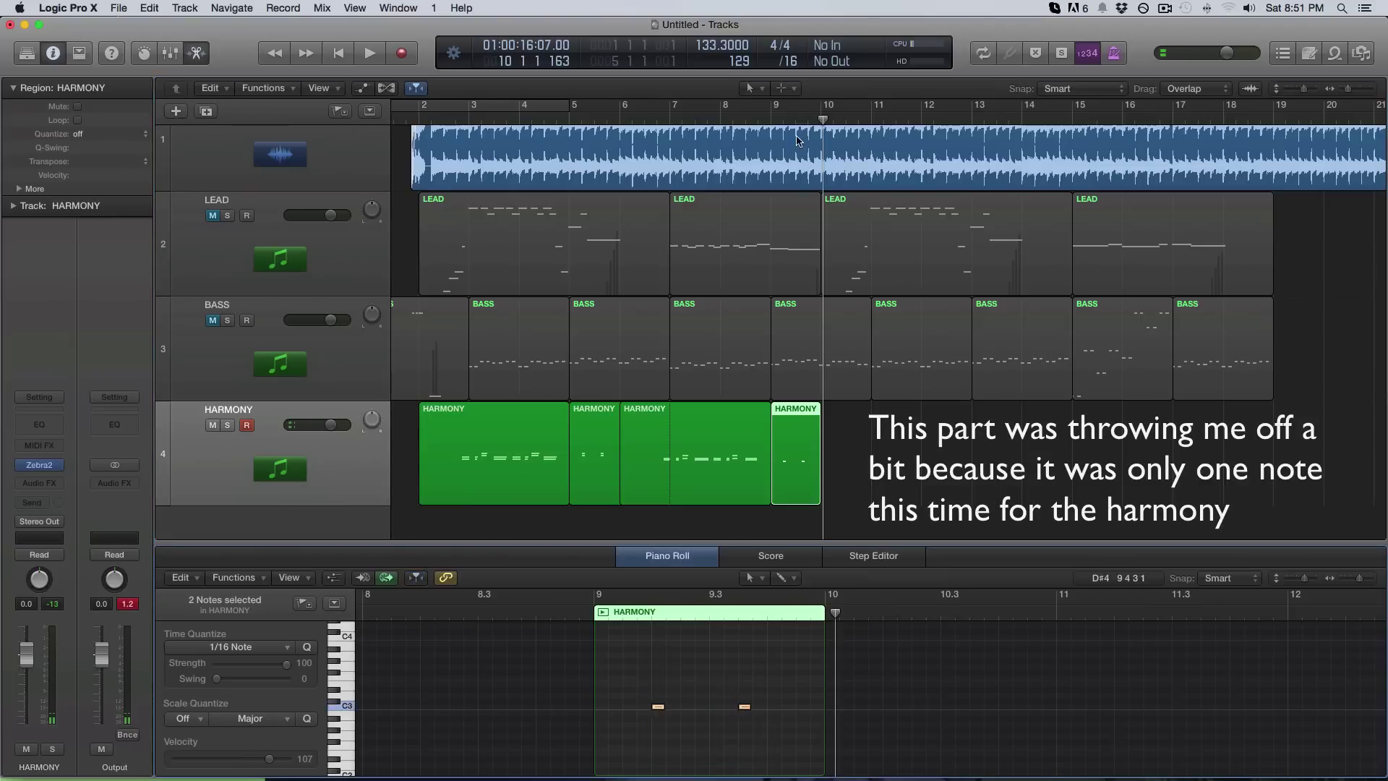
Listen on from bar 10, and copy the HARMONY regions starting at bars 2 and 5 so the copies begin at bar 10
key(space)
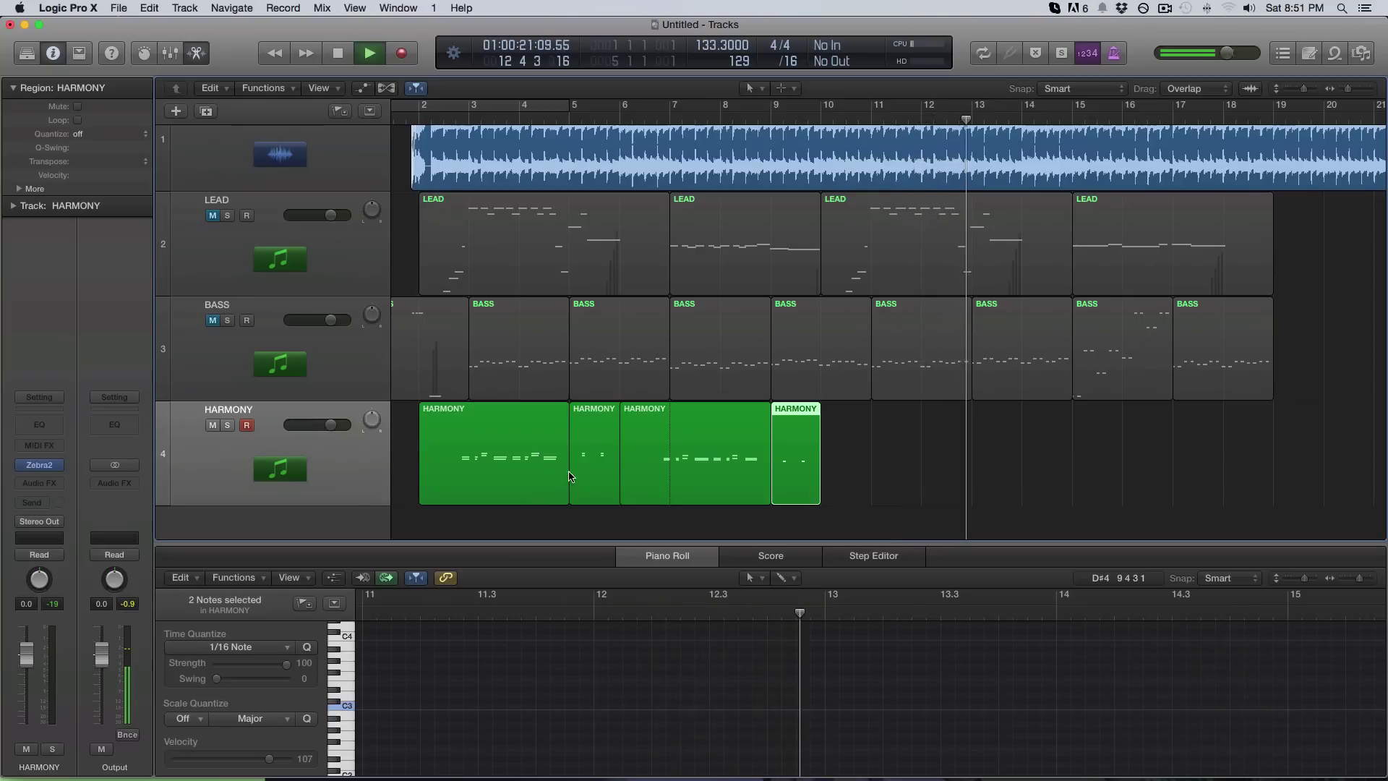
click(608, 492)
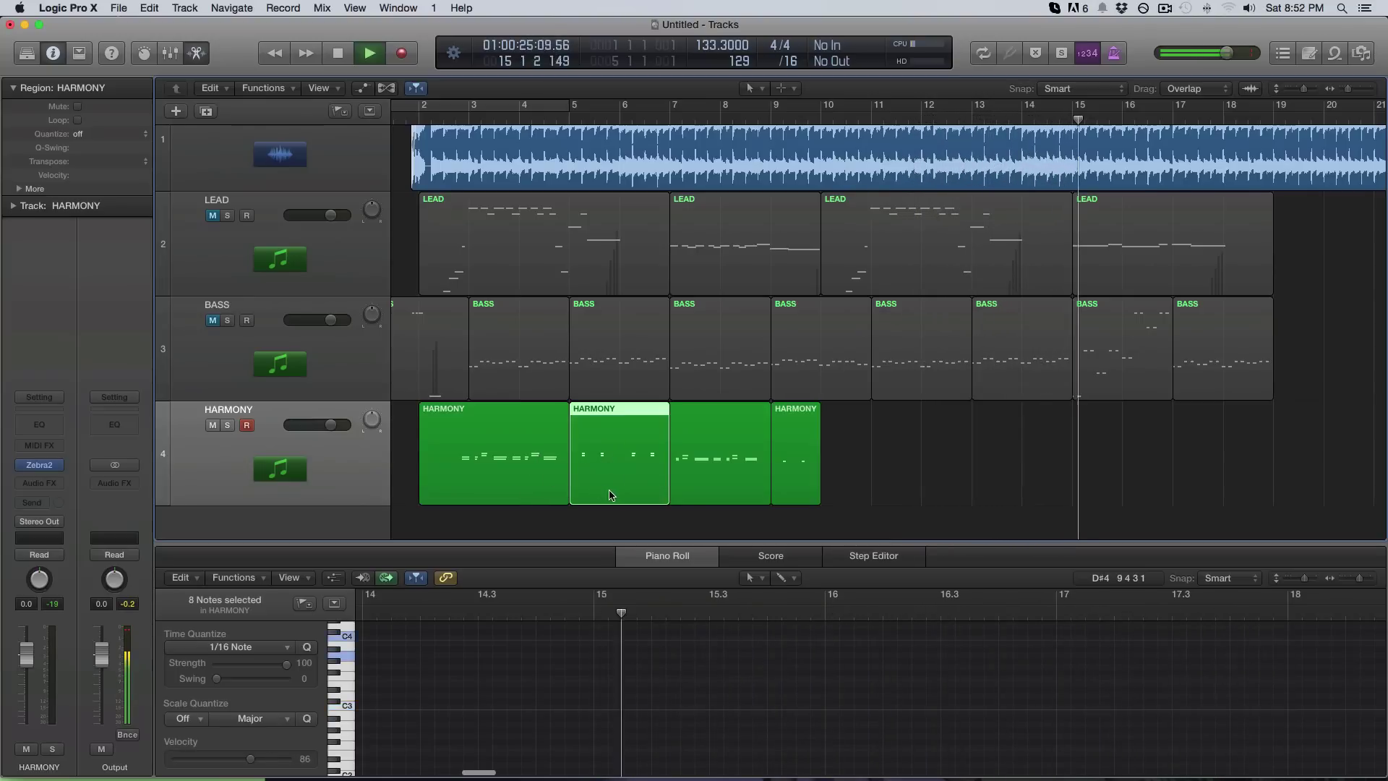
key(space)
drag(508, 515, 579, 498)
drag(477, 477, 884, 478)
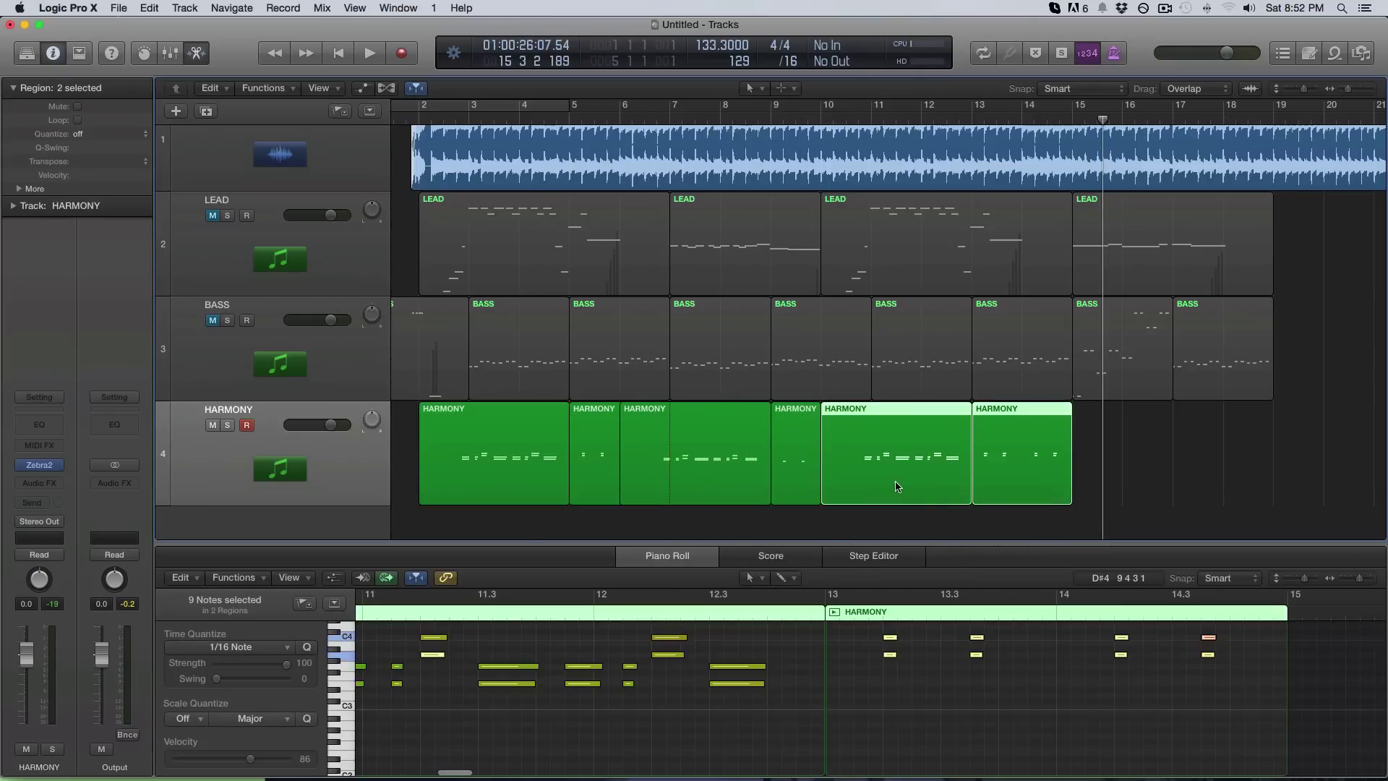
Play the copied harmony regions from bar 10, and listen to the reference passage starting at bar 15
click(821, 120)
key(space)
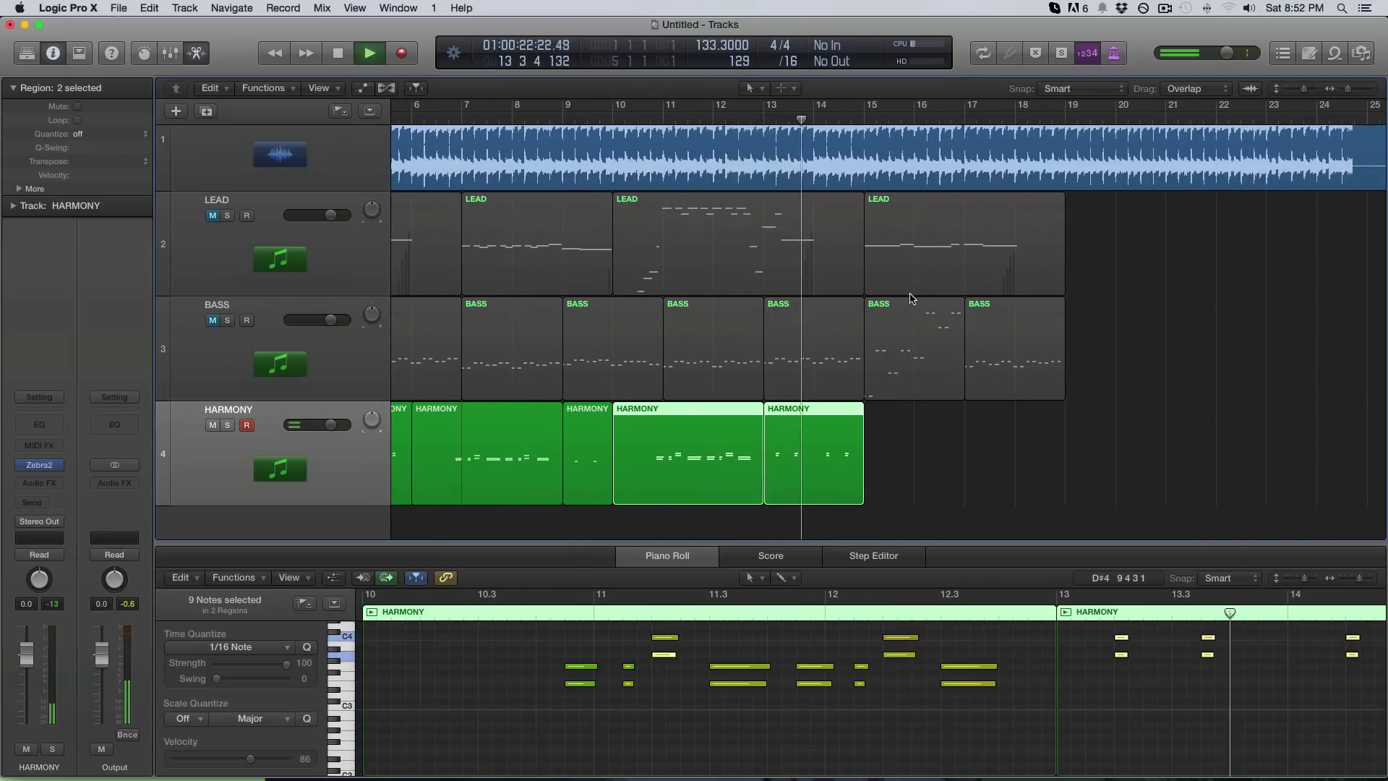
click(849, 471)
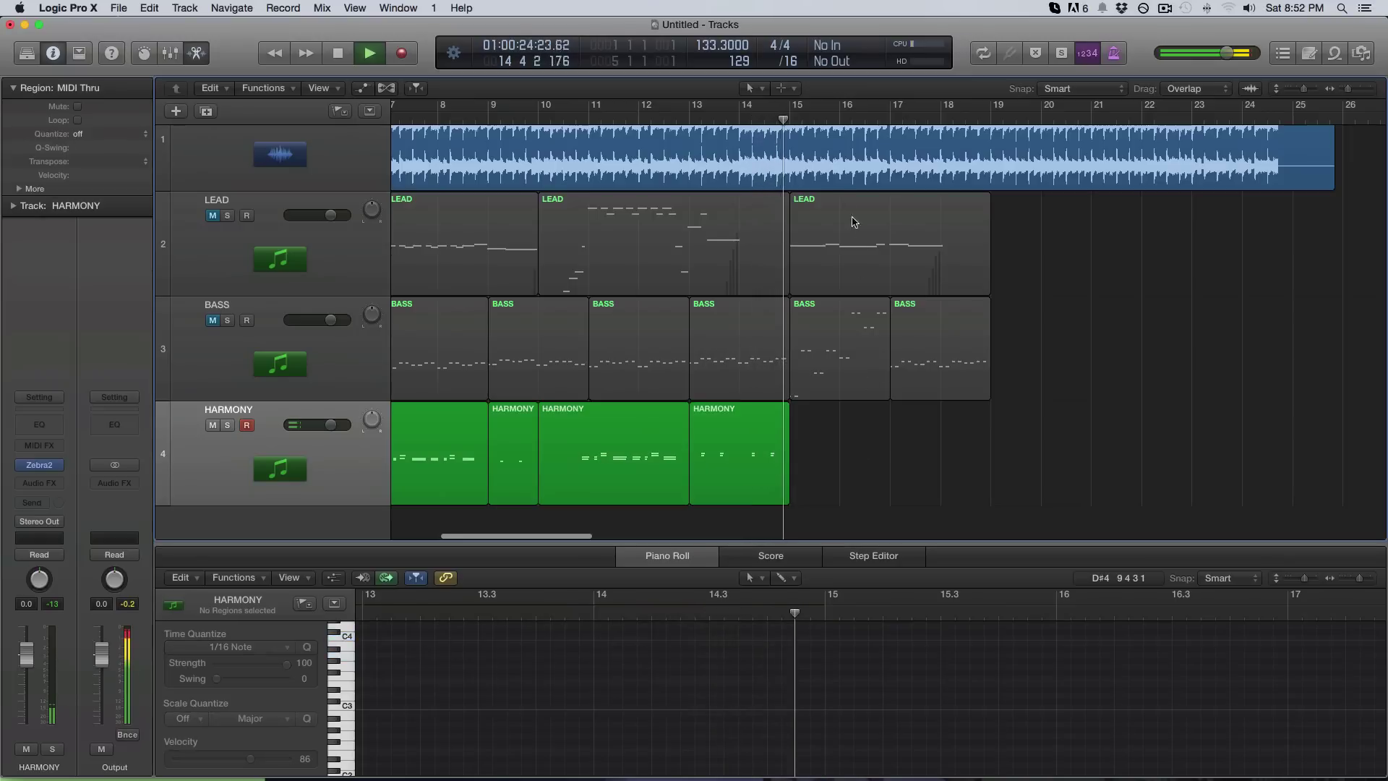
key(space)
click(791, 123)
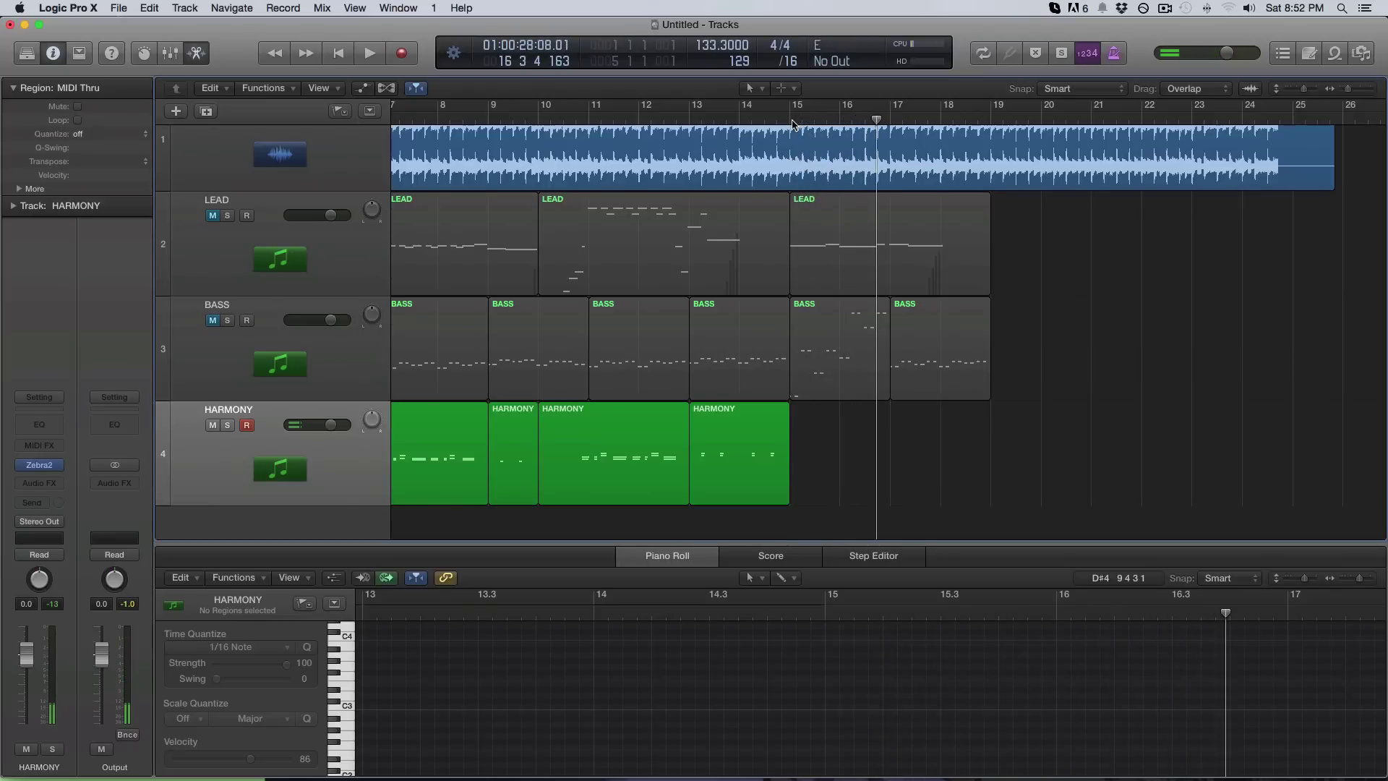
Record the harmony phrase through bars 15 and 16 on the HARMONY track, starting from bar 14 beat 4, and quantize its notes to 1/16
drag(794, 124, 748, 125)
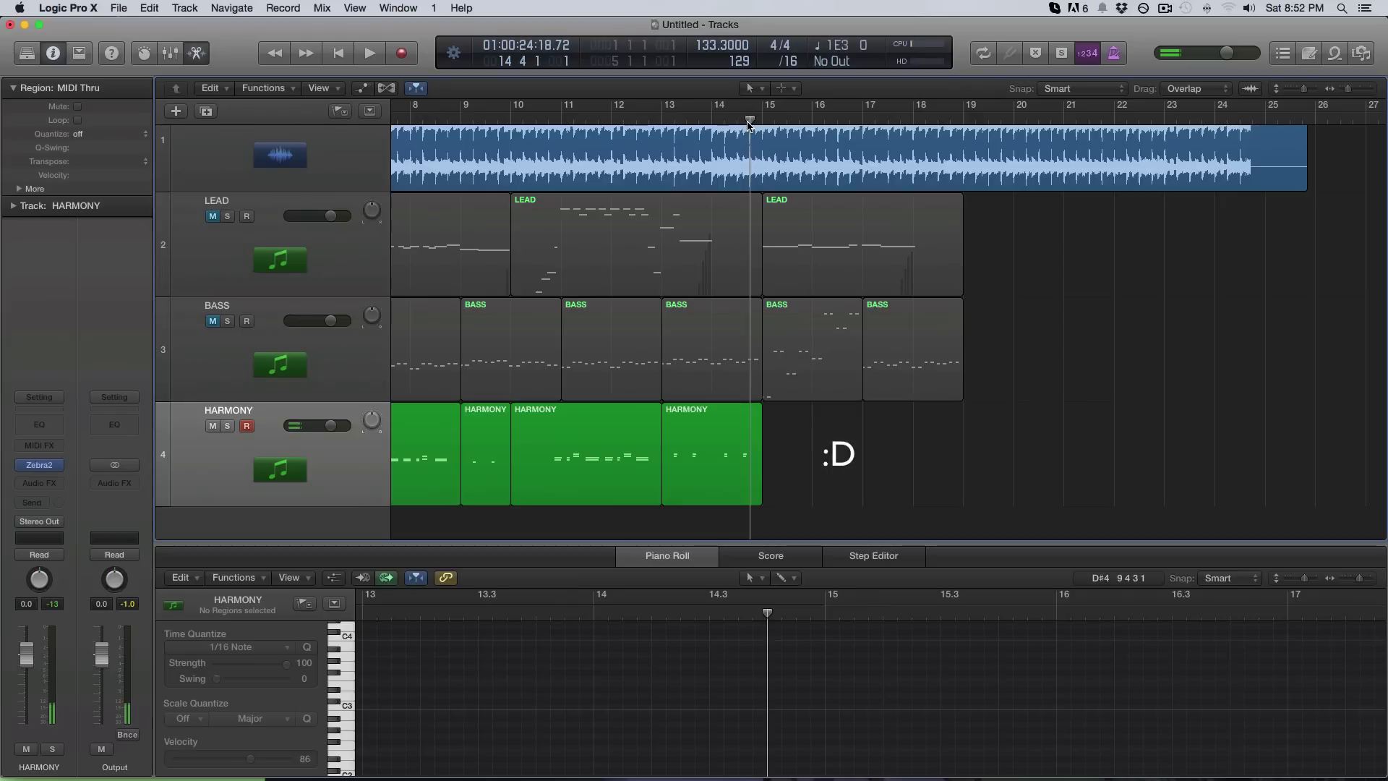
key(r)
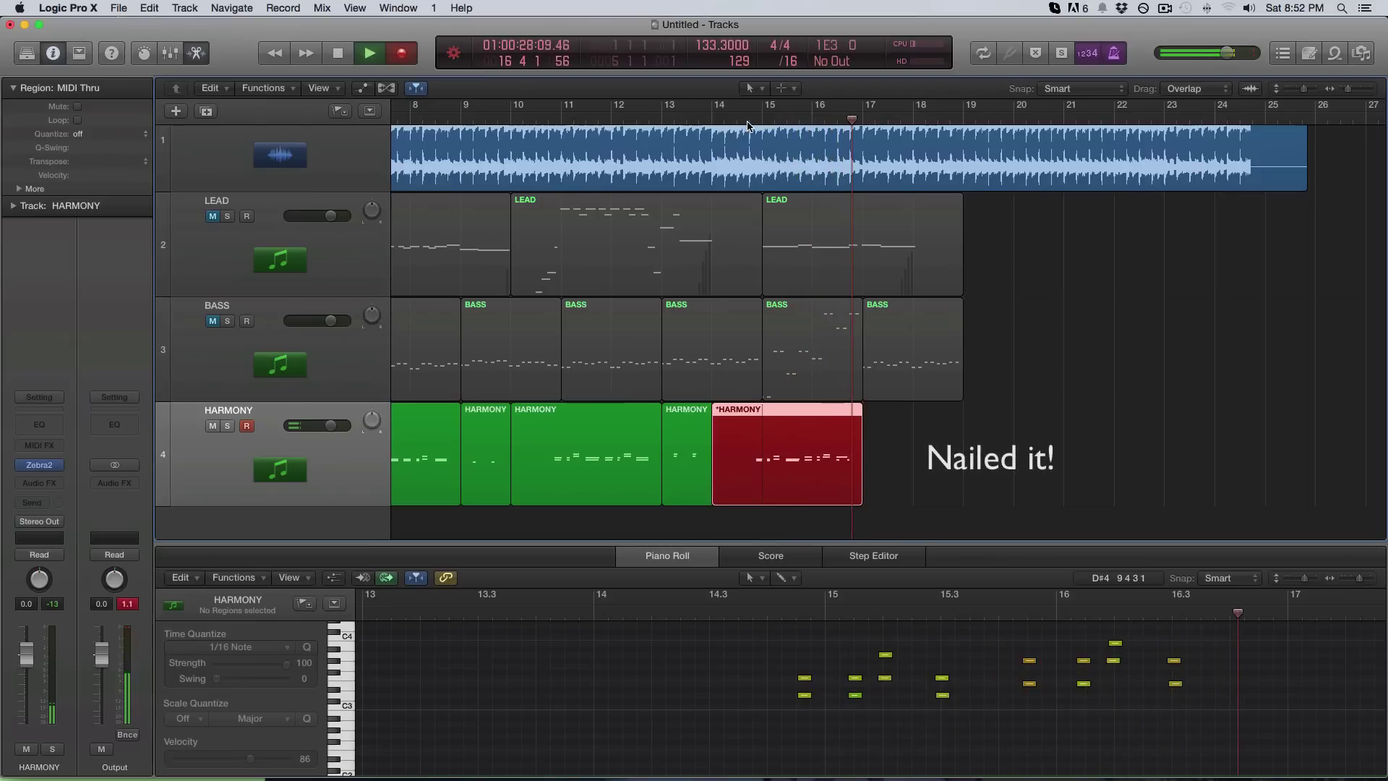
key(space)
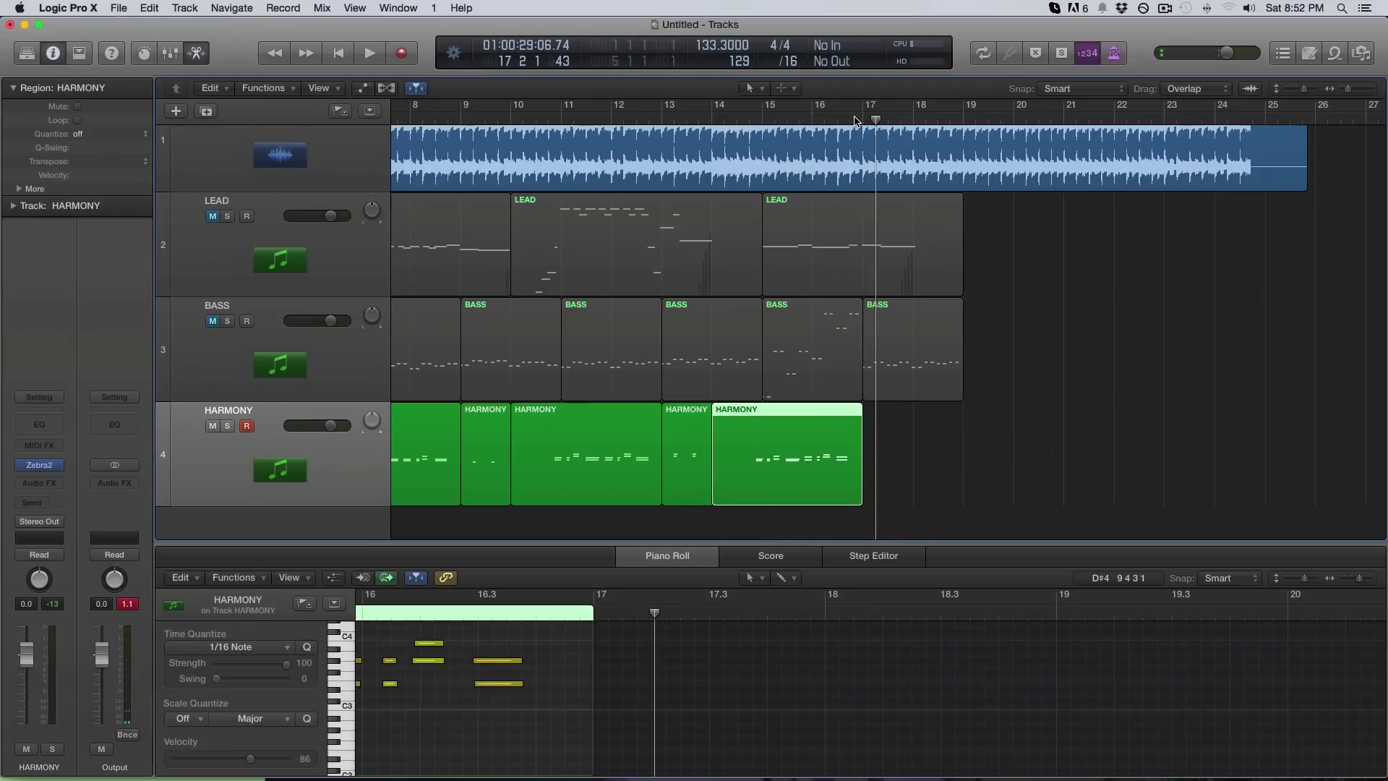
drag(850, 120, 866, 121)
scroll(506, 665, left, 5)
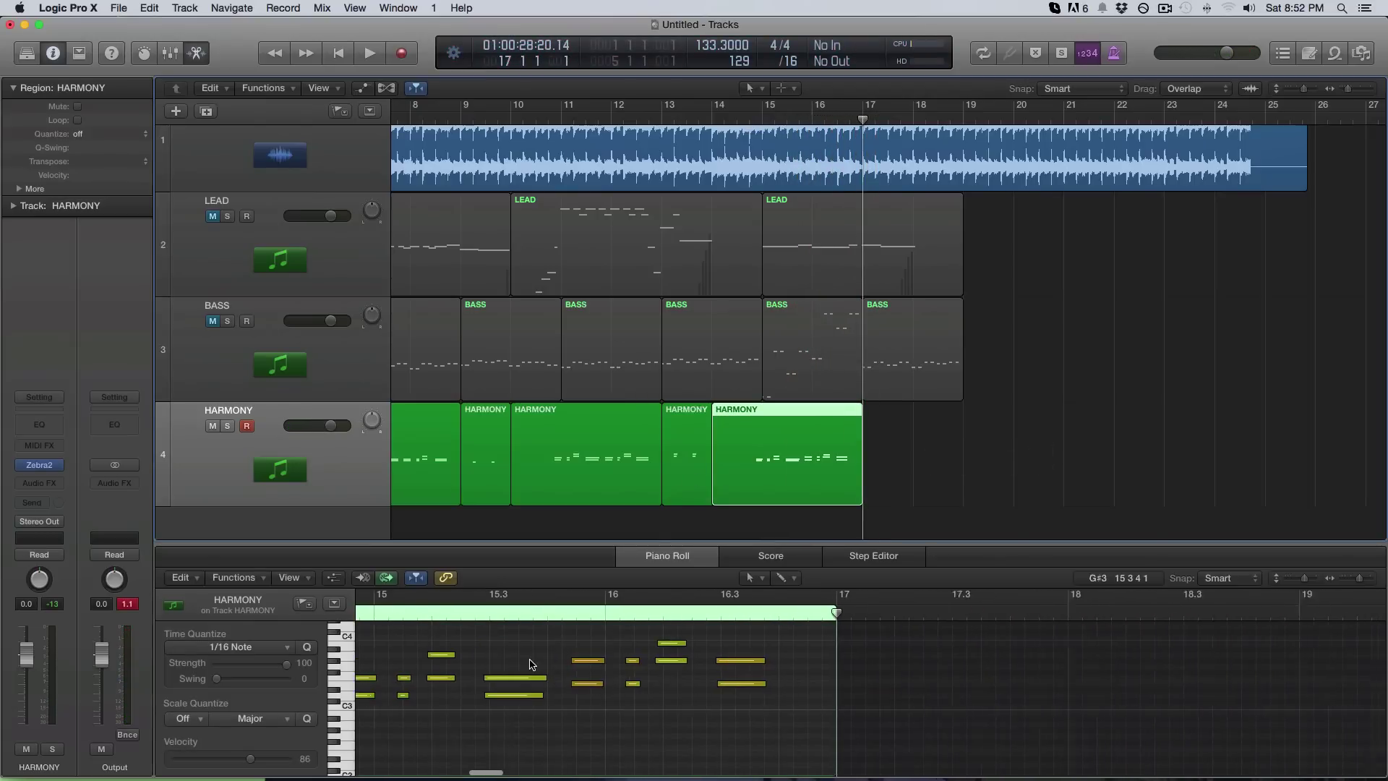
drag(409, 631, 799, 734)
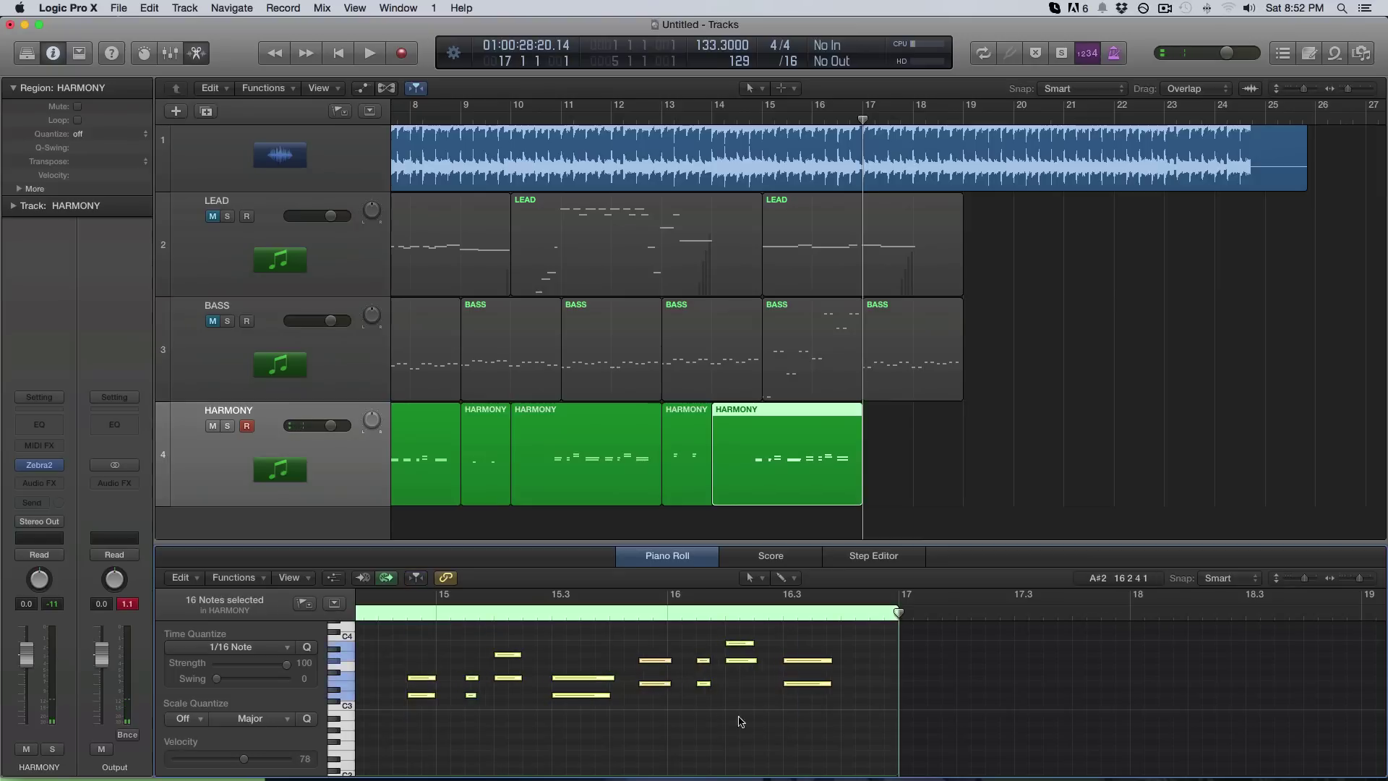
Play the quantized harmony phrase against the reference from just before bar 15 through bar 18, and deselect its region
click(390, 613)
key(space)
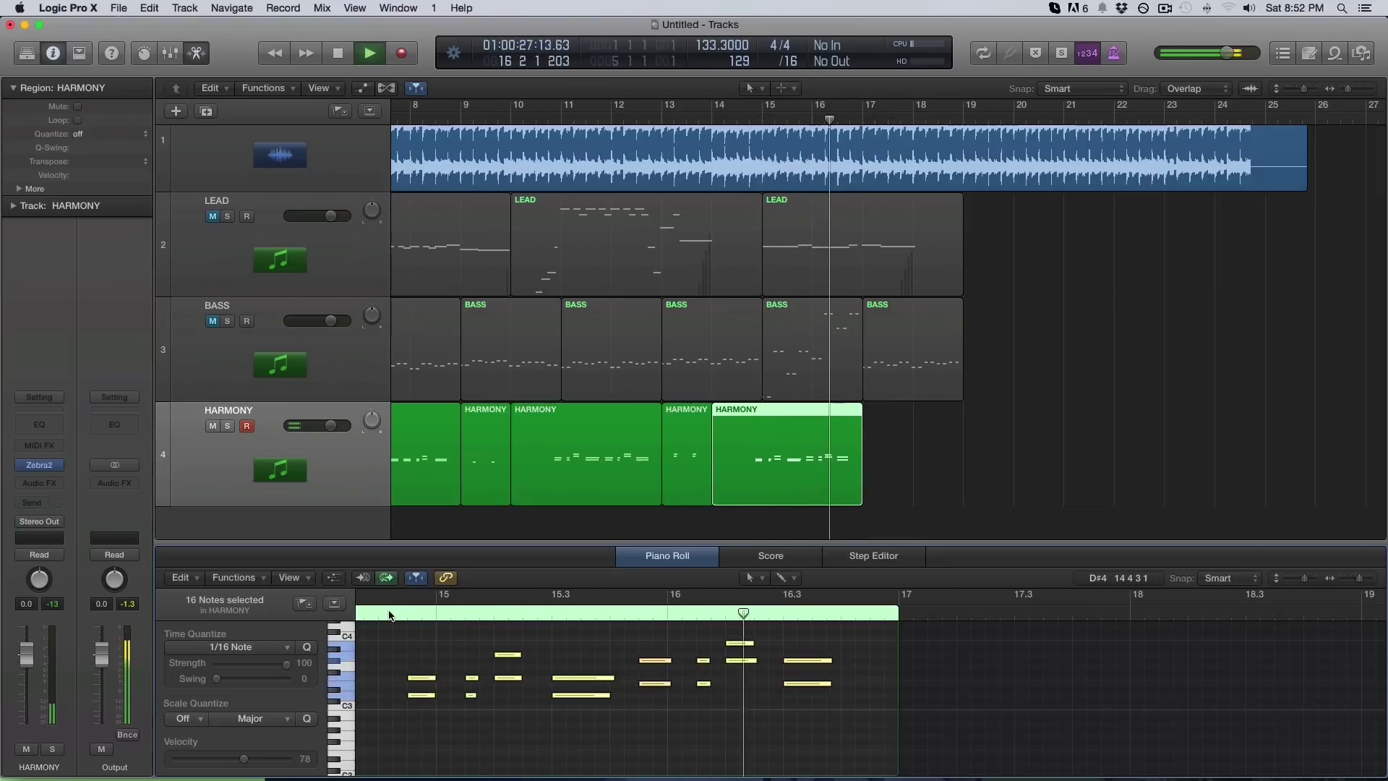
click(939, 434)
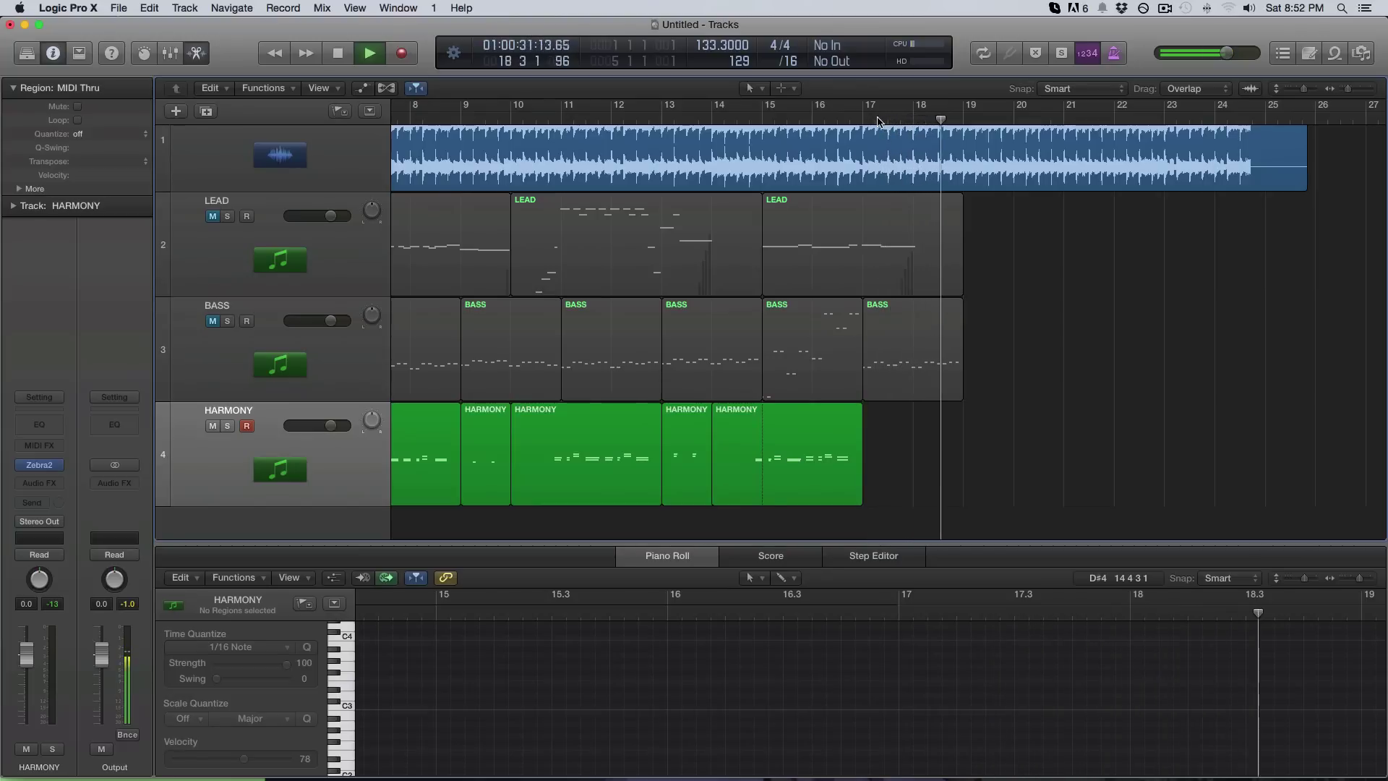
Play back the arrangement from bar 17, where the HARMONY track has no region
click(865, 120)
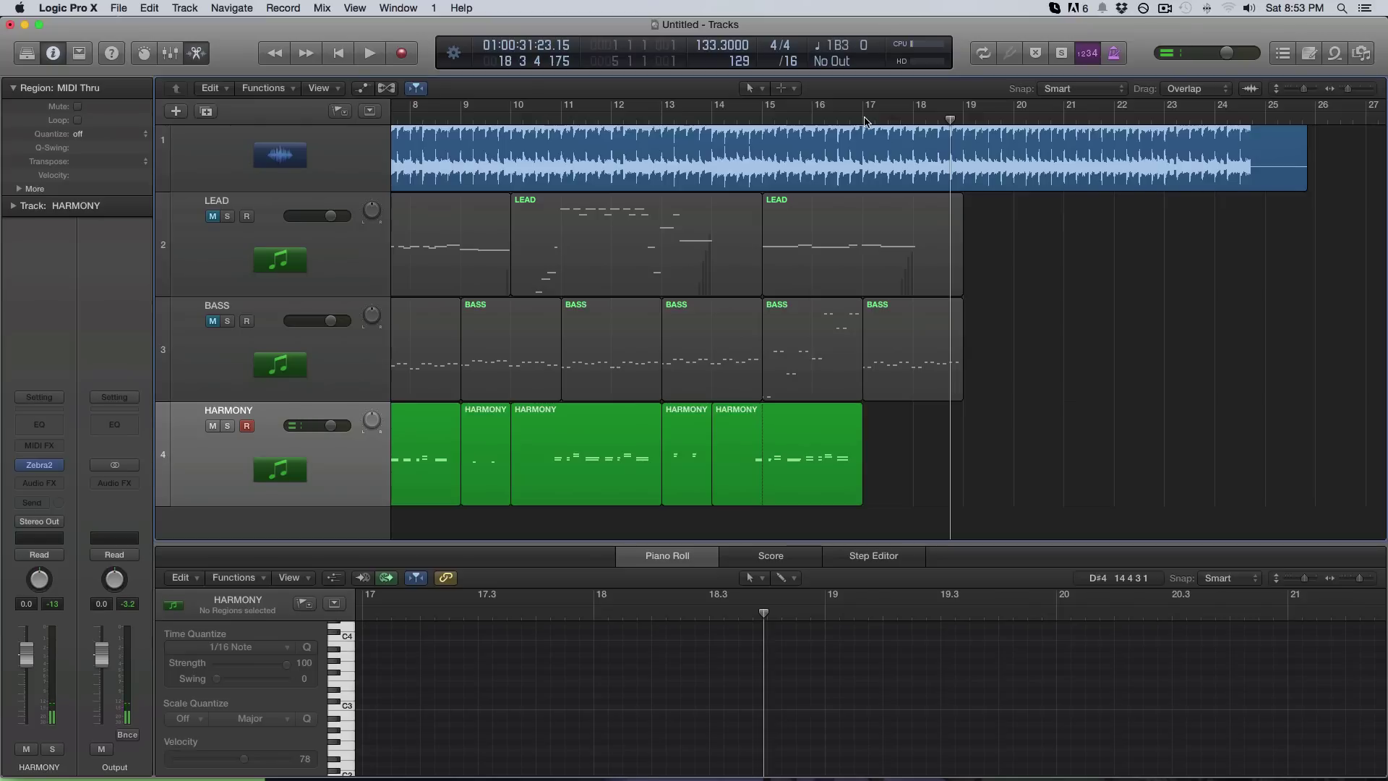
double_click(909, 121)
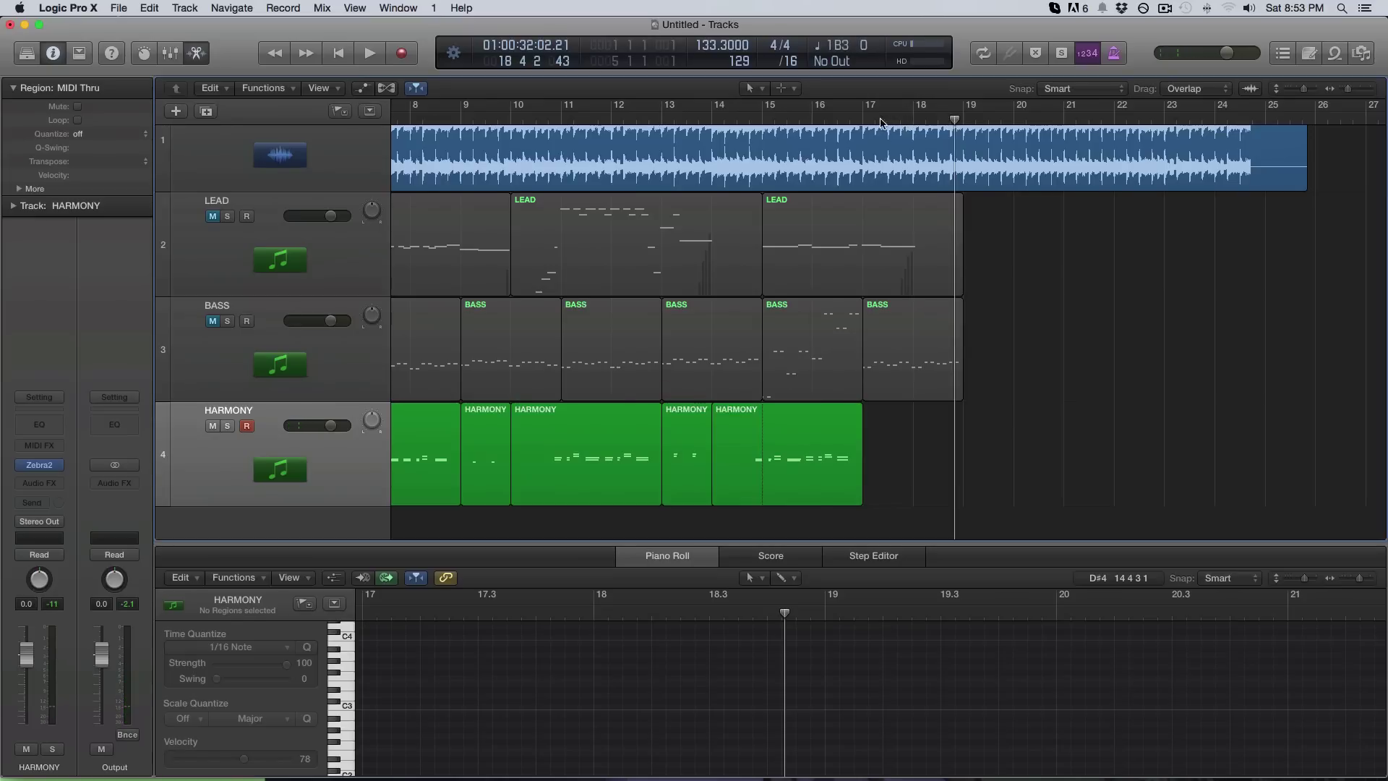
click(872, 121)
double_click(868, 120)
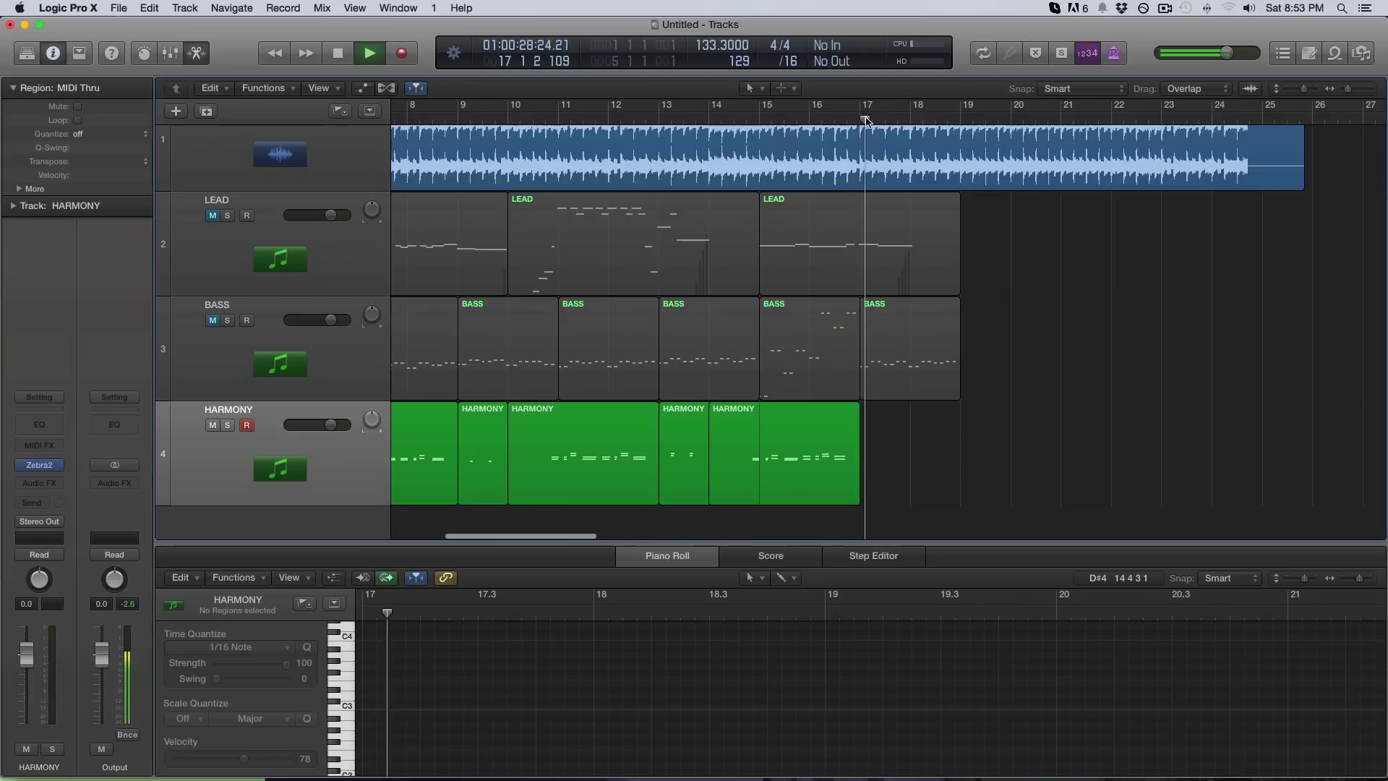
key(r)
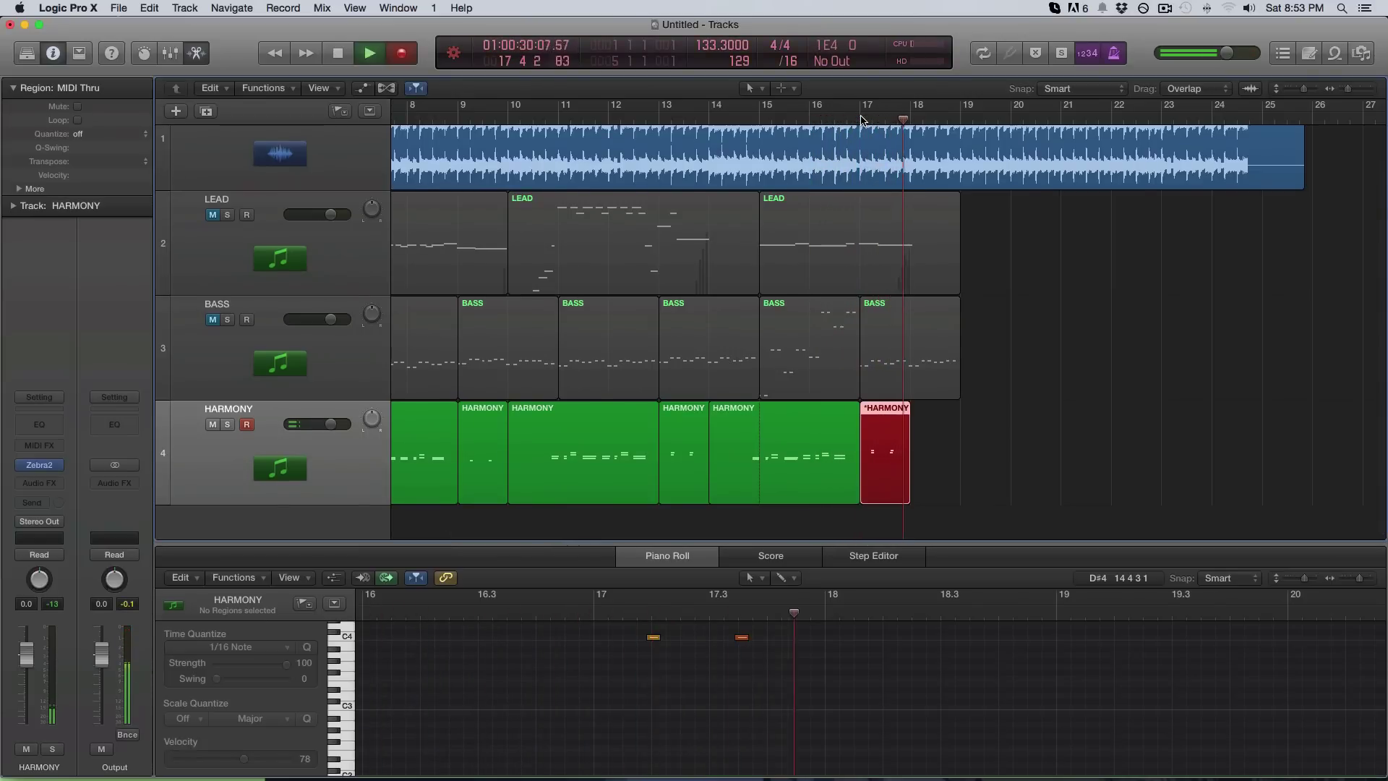
key(space)
key(super+z)
Record a two-bar part on the HARMONY track from bar 17 to bar 19
click(862, 119)
key(space)
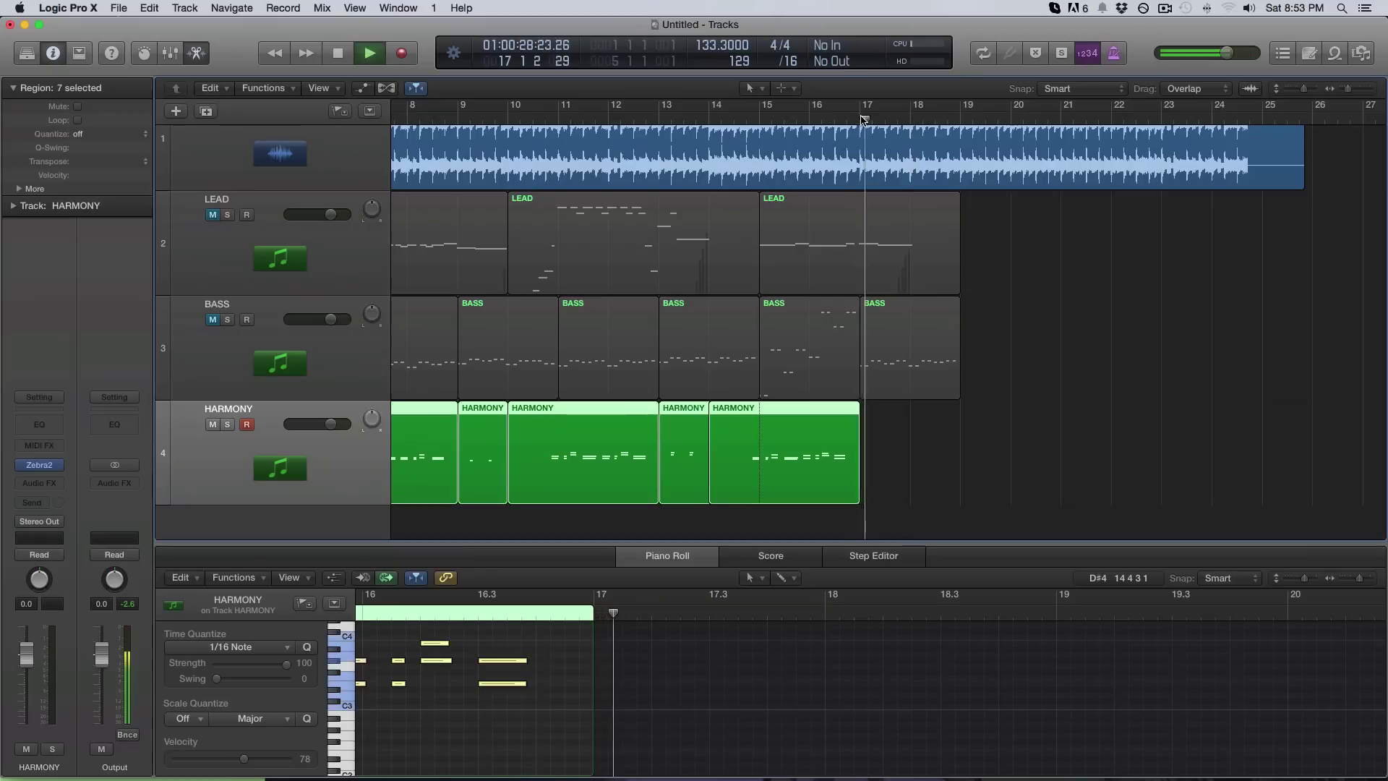
key(space)
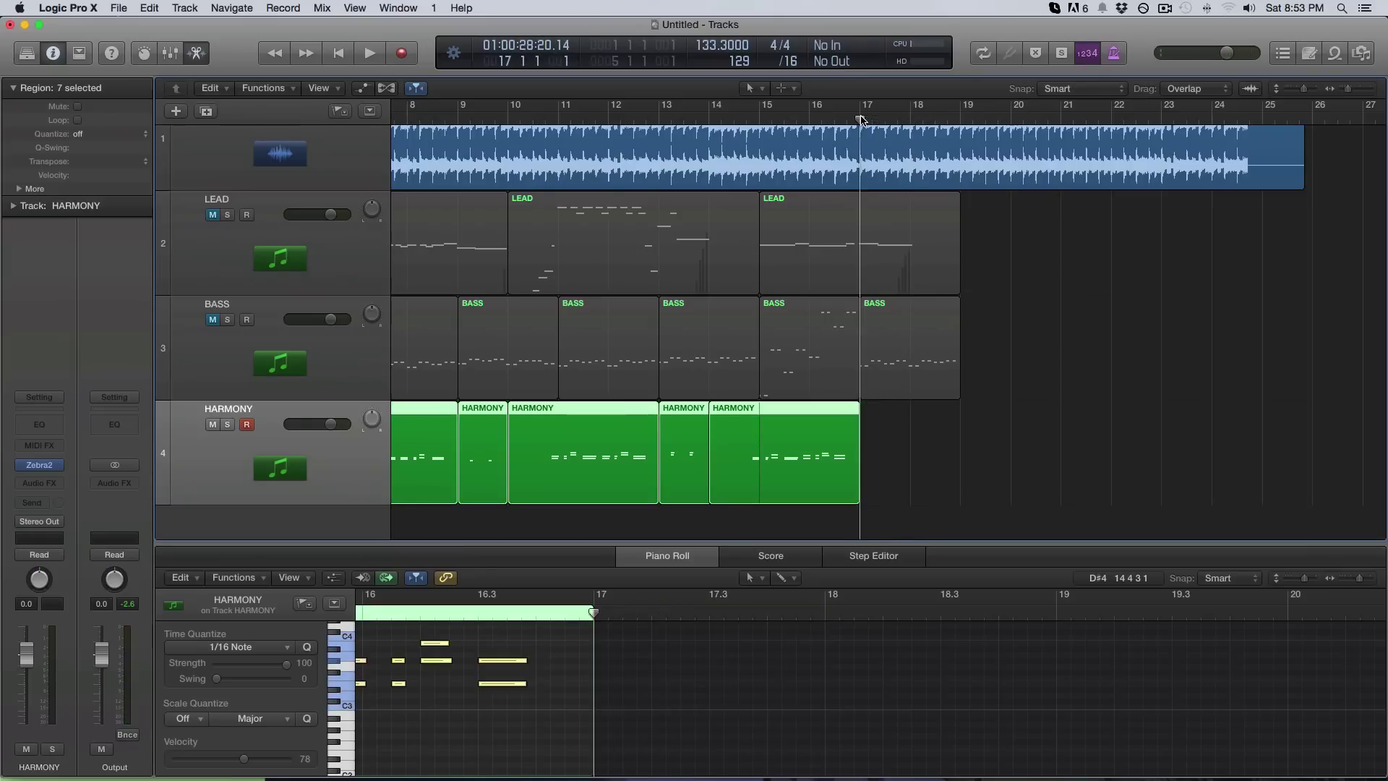
key(r)
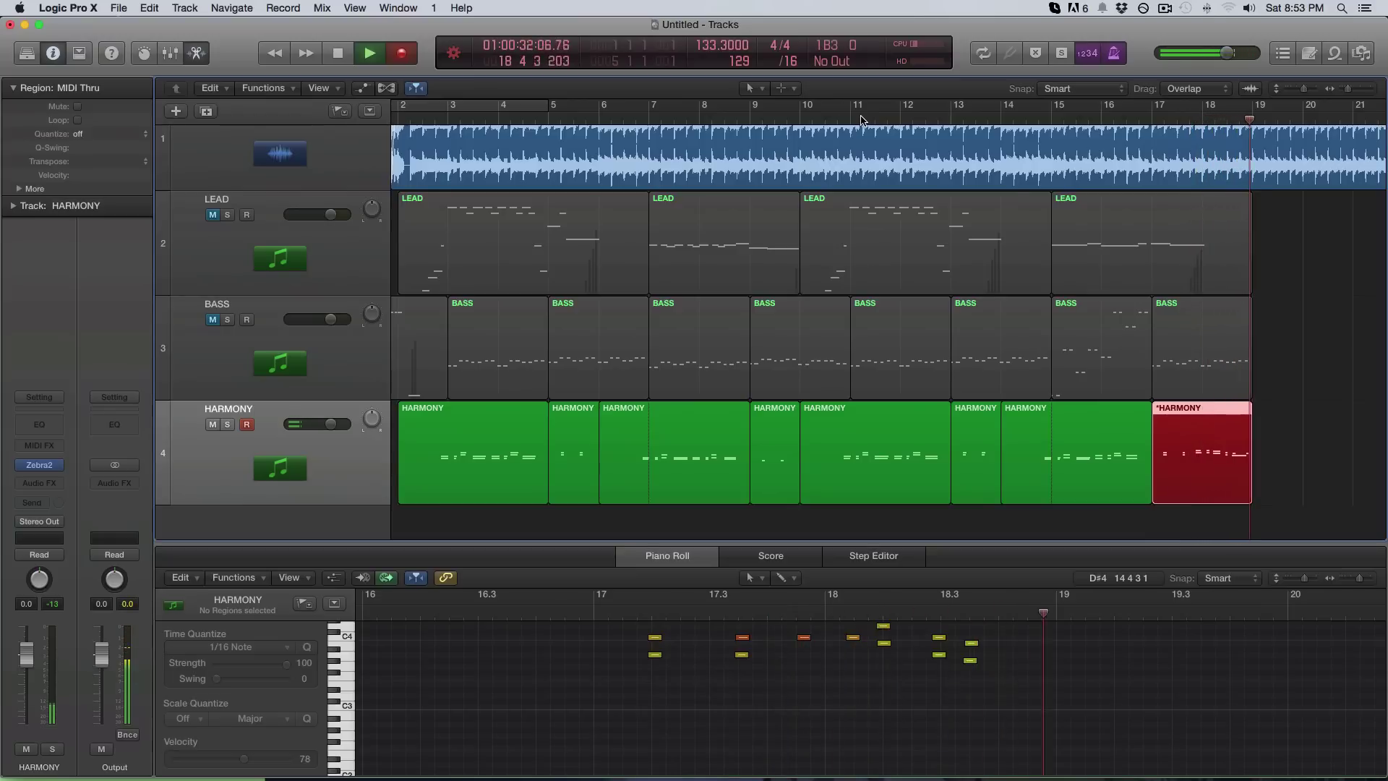
key(space)
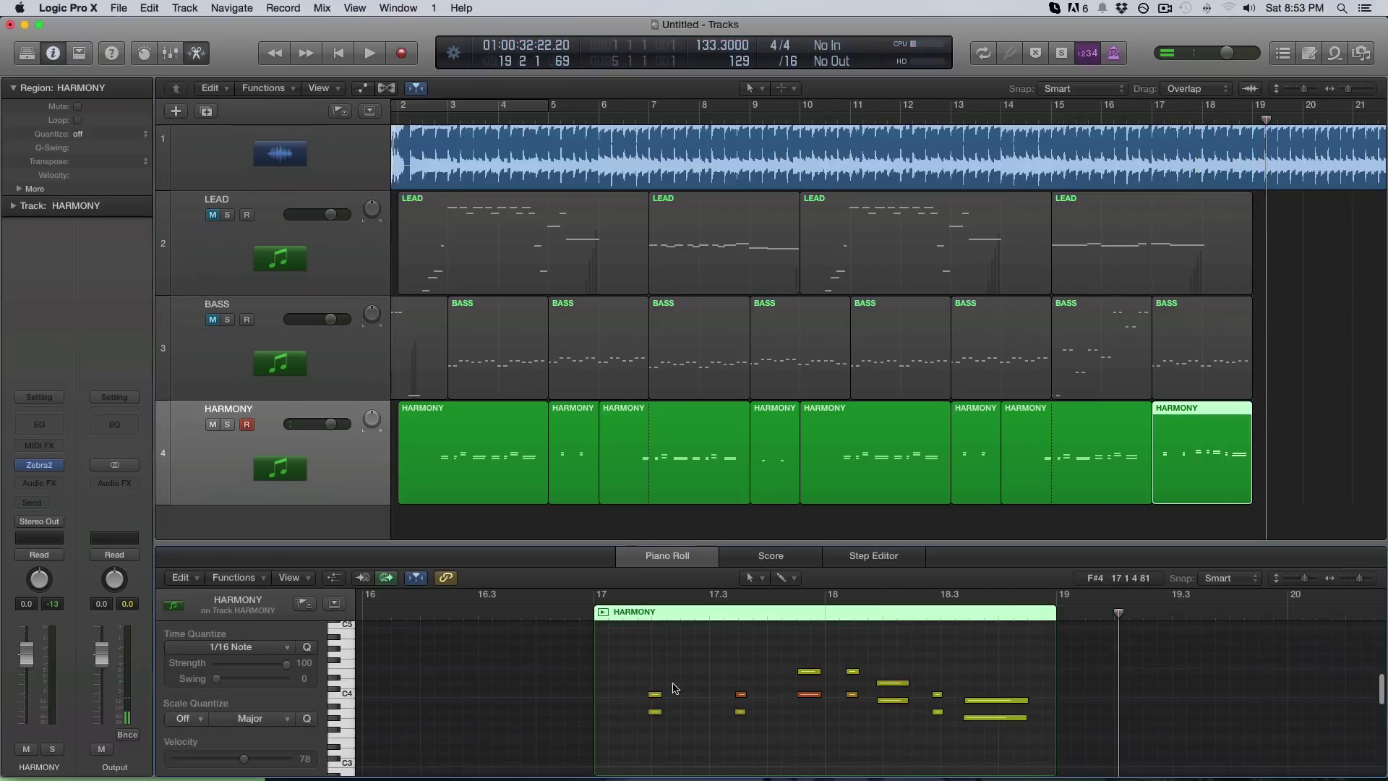
Quantize all notes in the HARMONY region at bar 17 to 1/16 notes and play the region back
drag(643, 660, 1033, 738)
key(q)
key(shift+space)
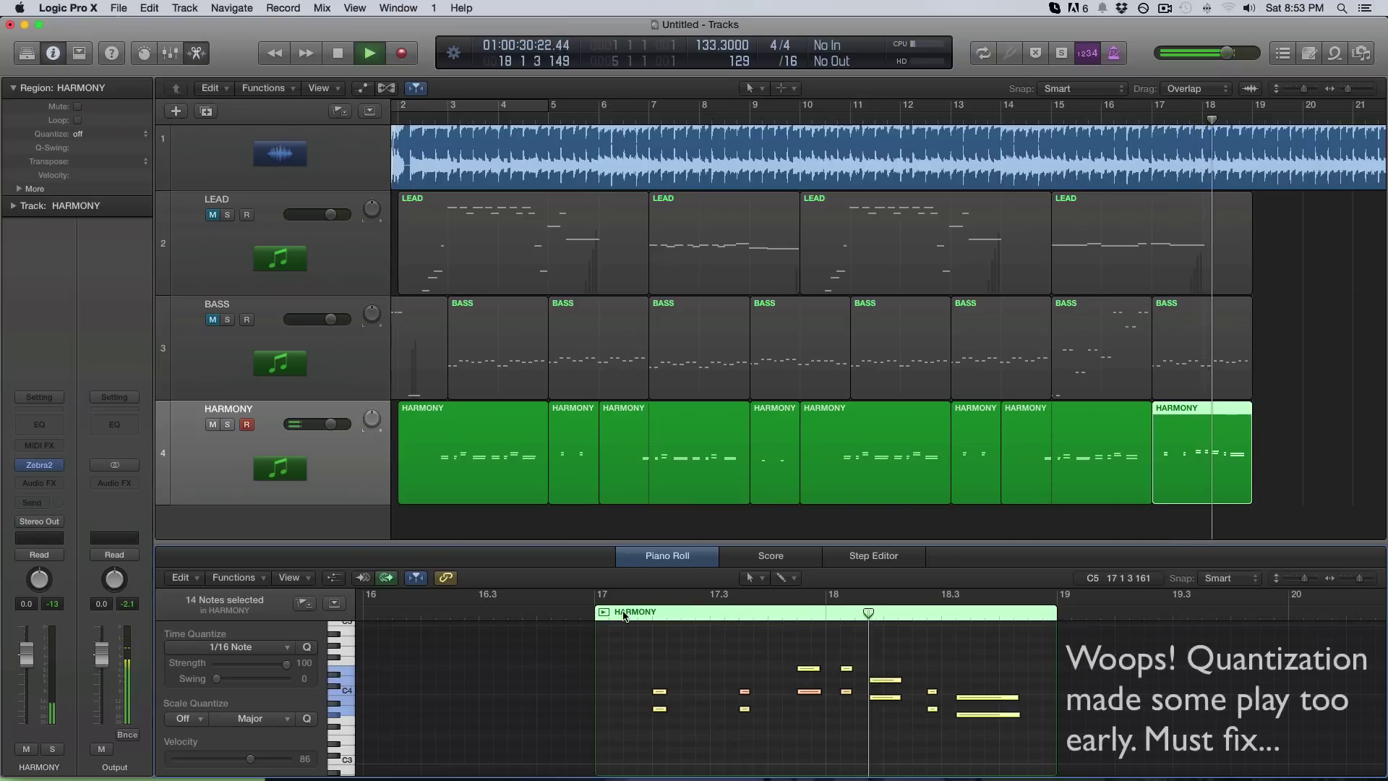
click(732, 616)
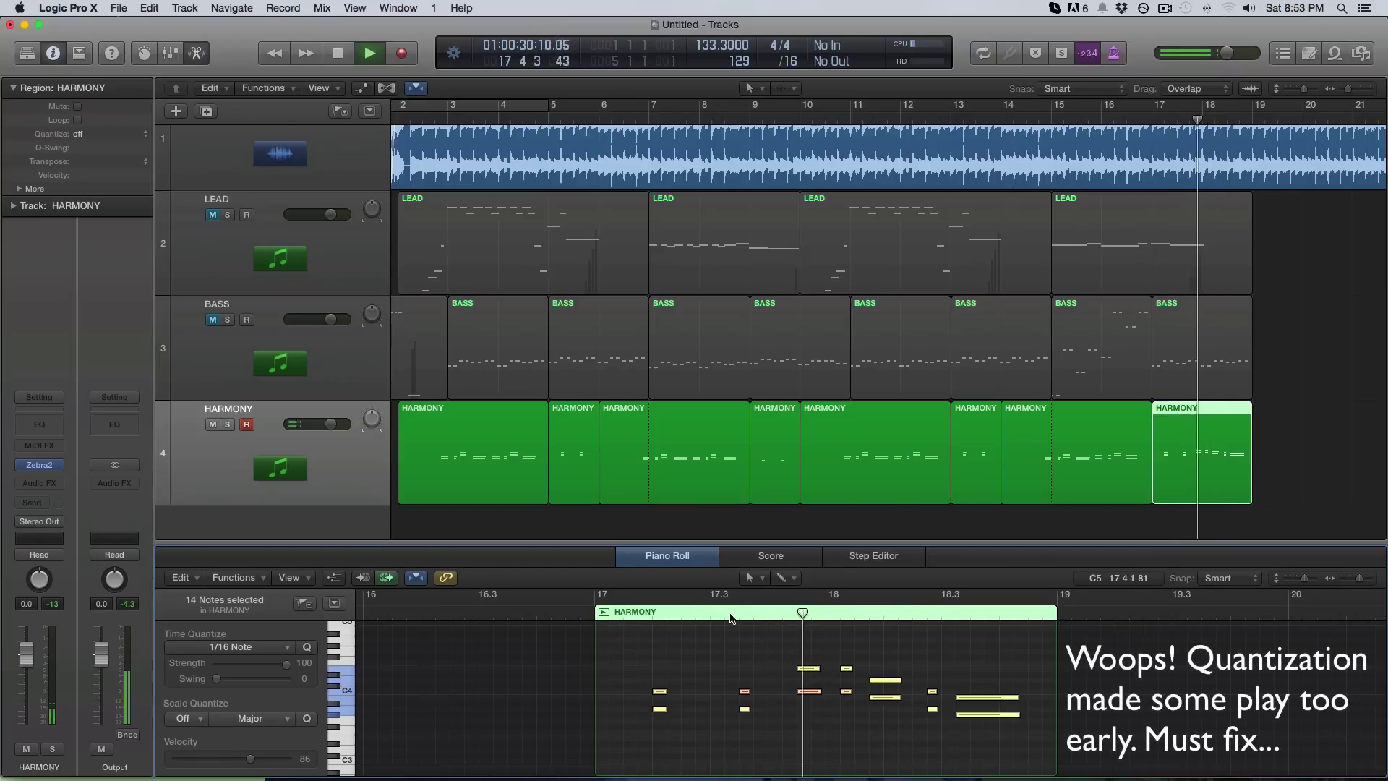
key(space)
Shift the four HARMONY notes in the first half of bar 18 one sixteenth later and play them back
drag(837, 639, 1023, 731)
double_click(841, 616)
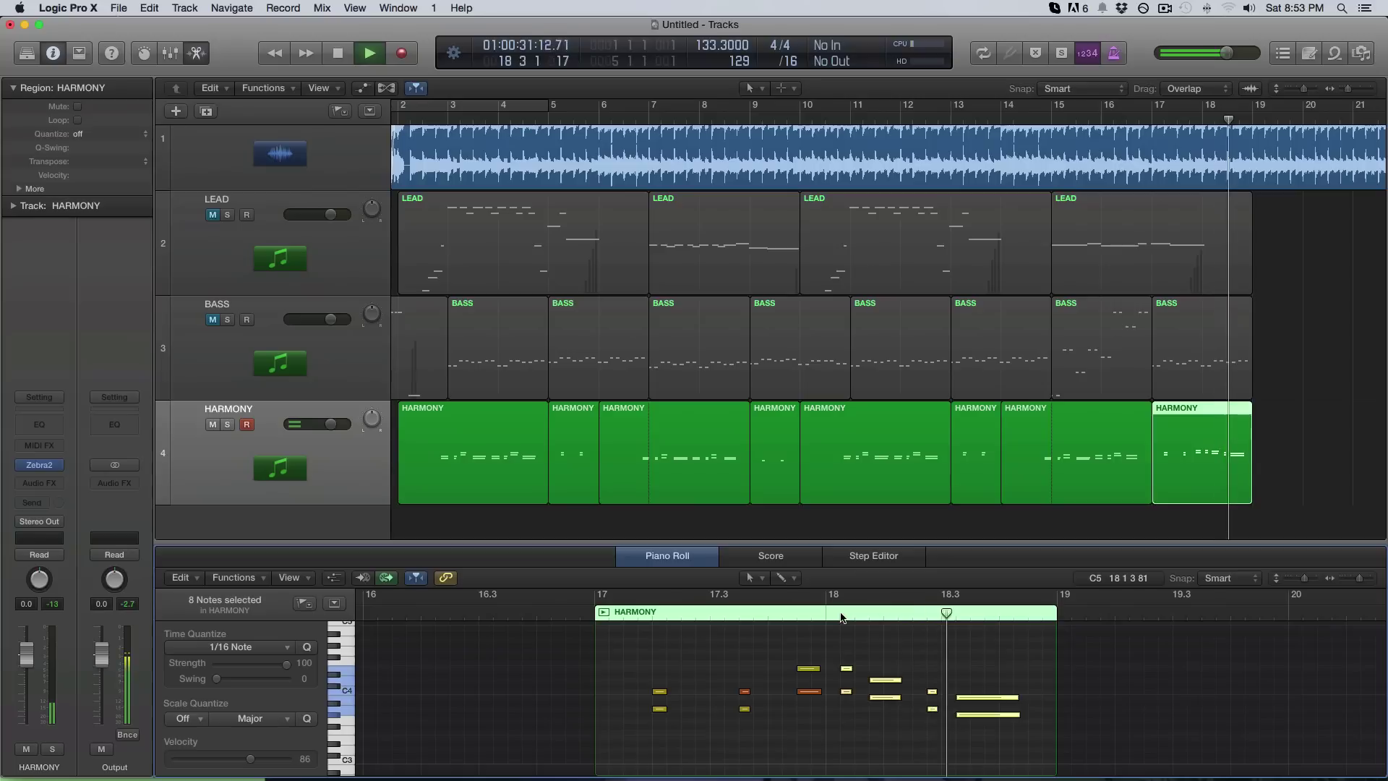
key(space)
drag(843, 643, 866, 693)
double_click(769, 616)
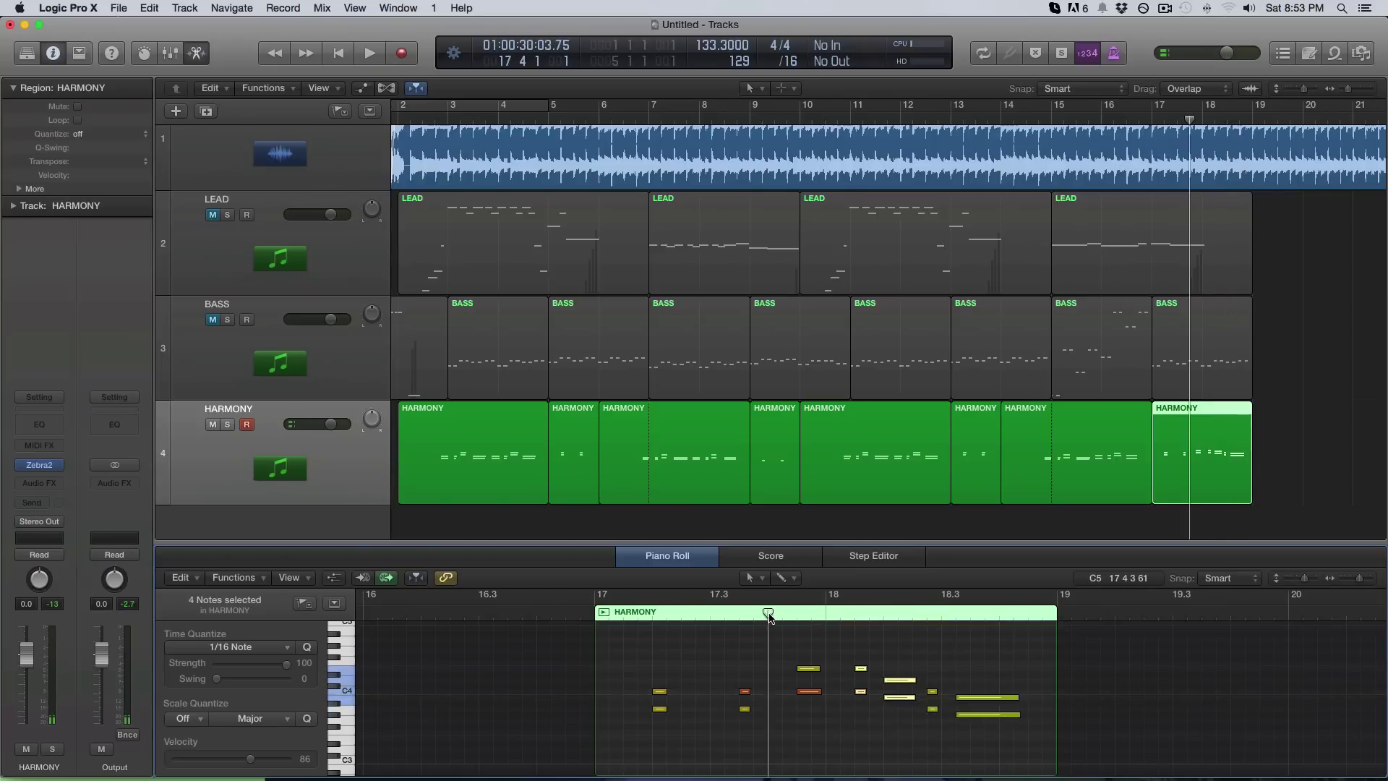
key(space)
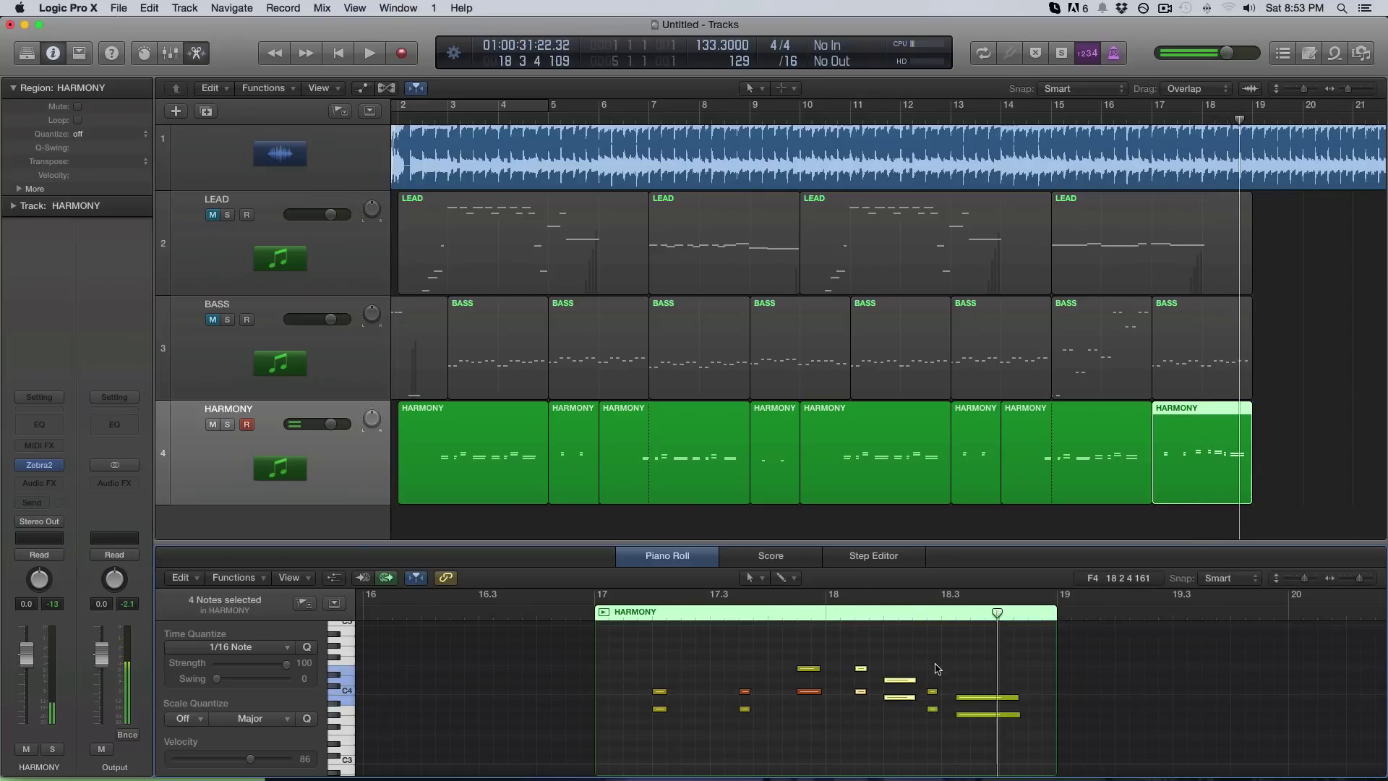
Shift the last four HARMONY notes in bar 18 one sixteenth later and check the ending by playback
drag(931, 661, 955, 713)
double_click(612, 616)
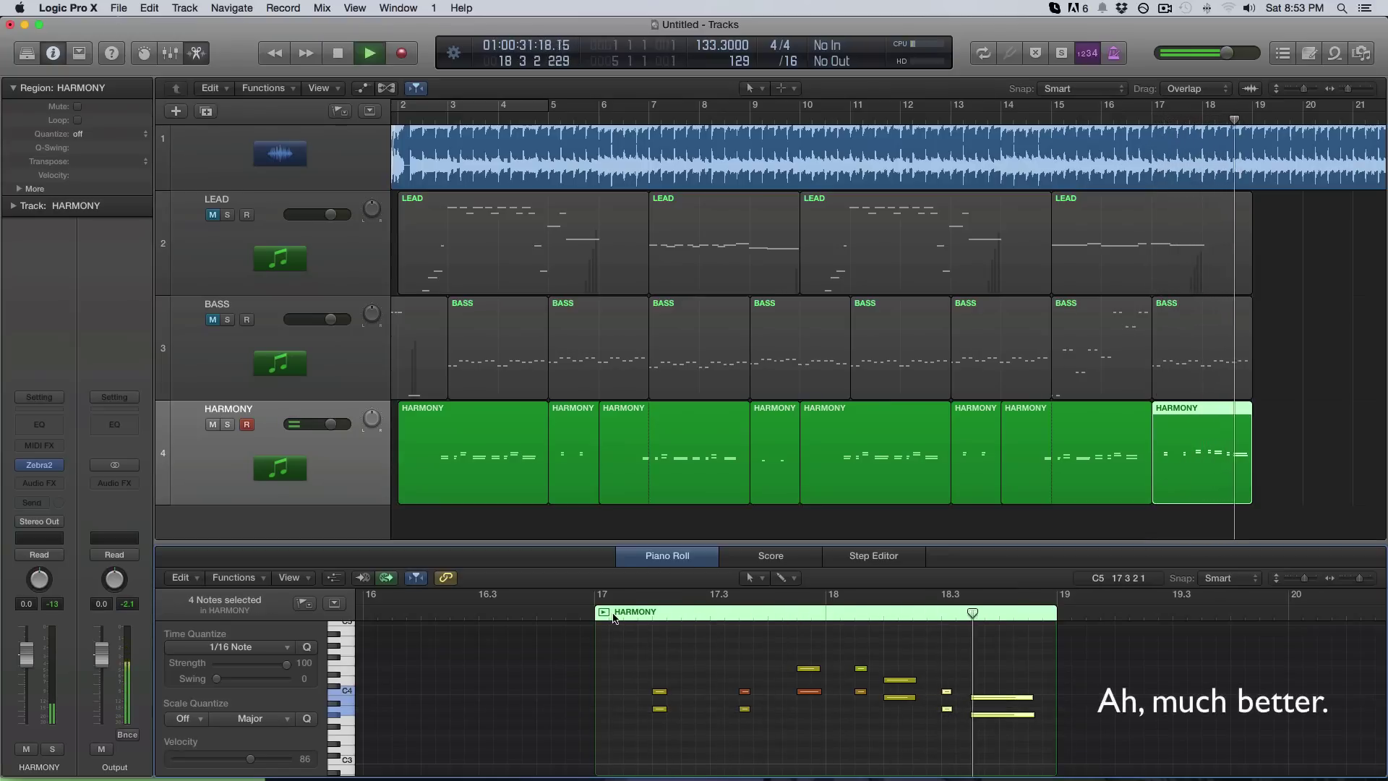
key(space)
drag(1027, 664, 1038, 736)
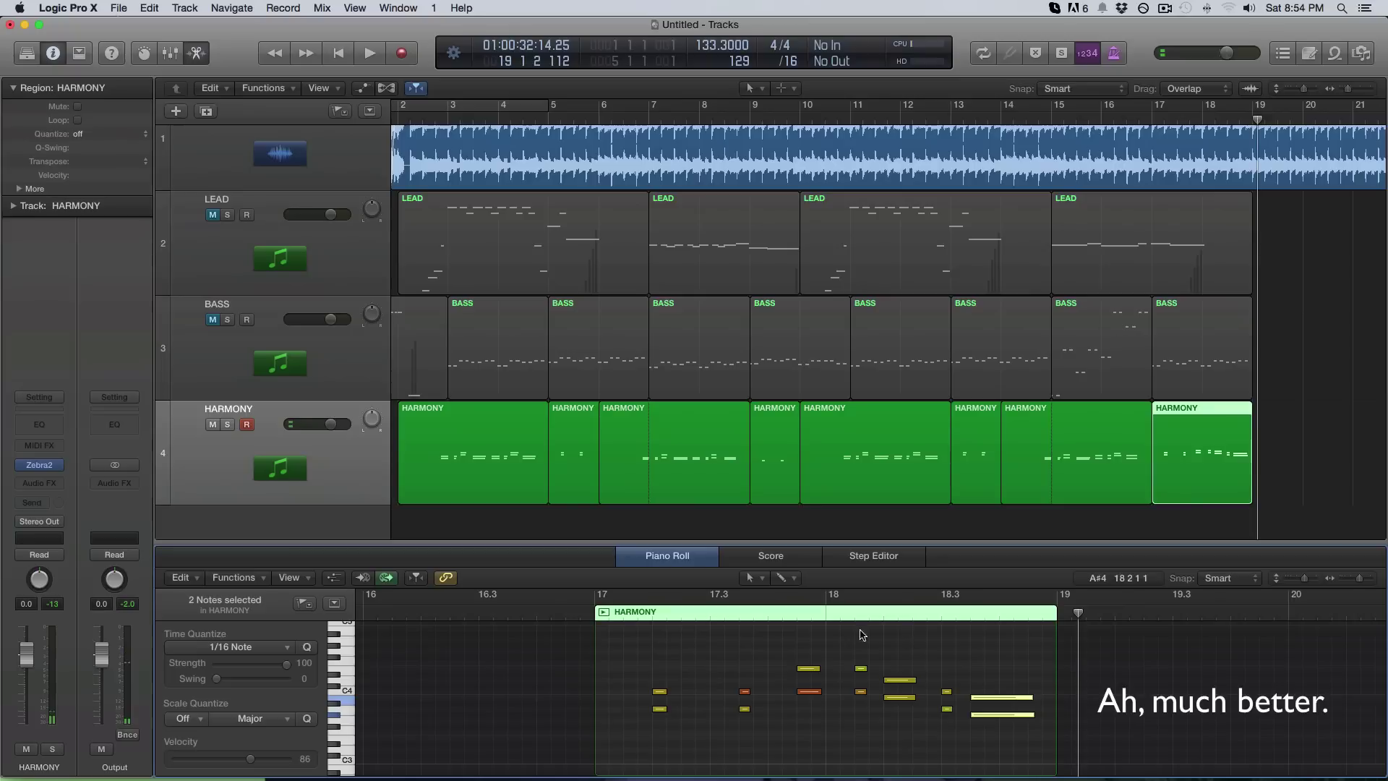
double_click(836, 611)
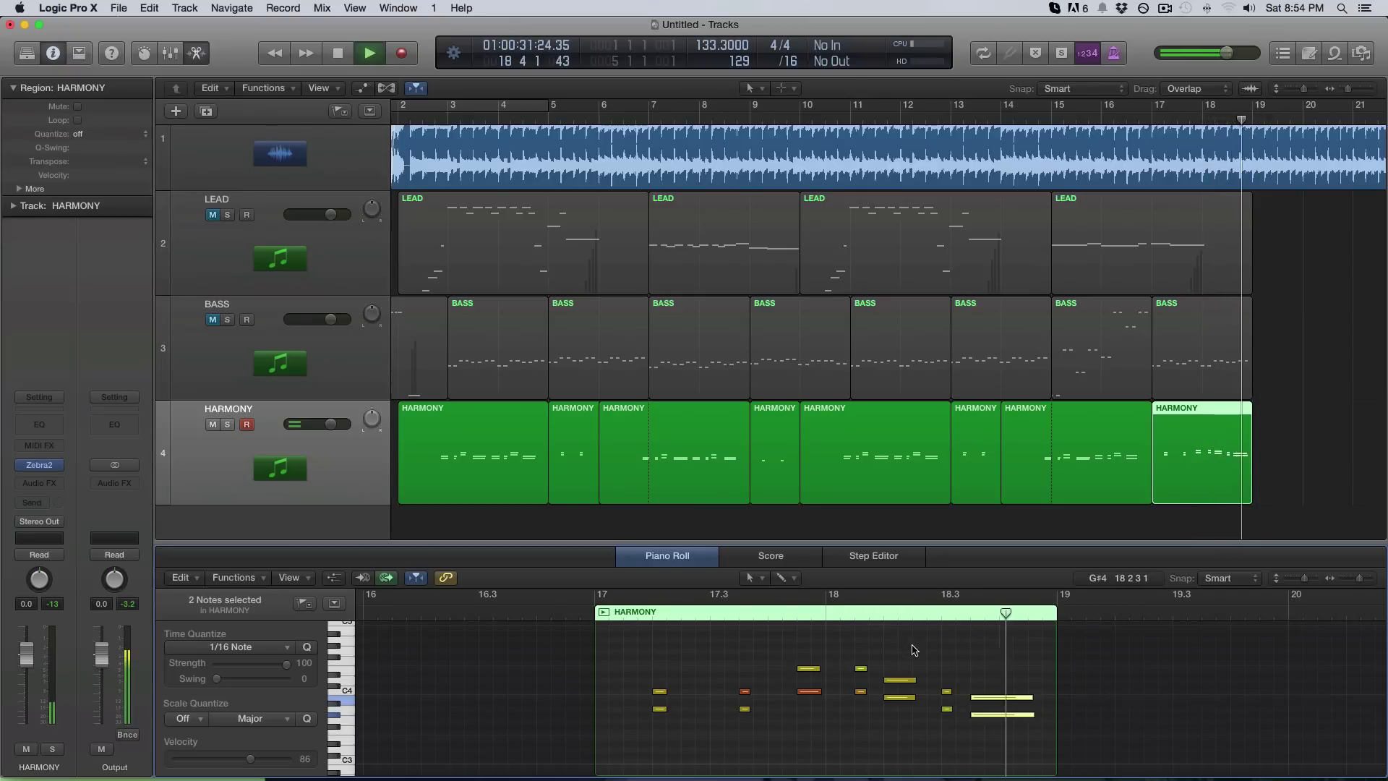
key(space)
click(1293, 491)
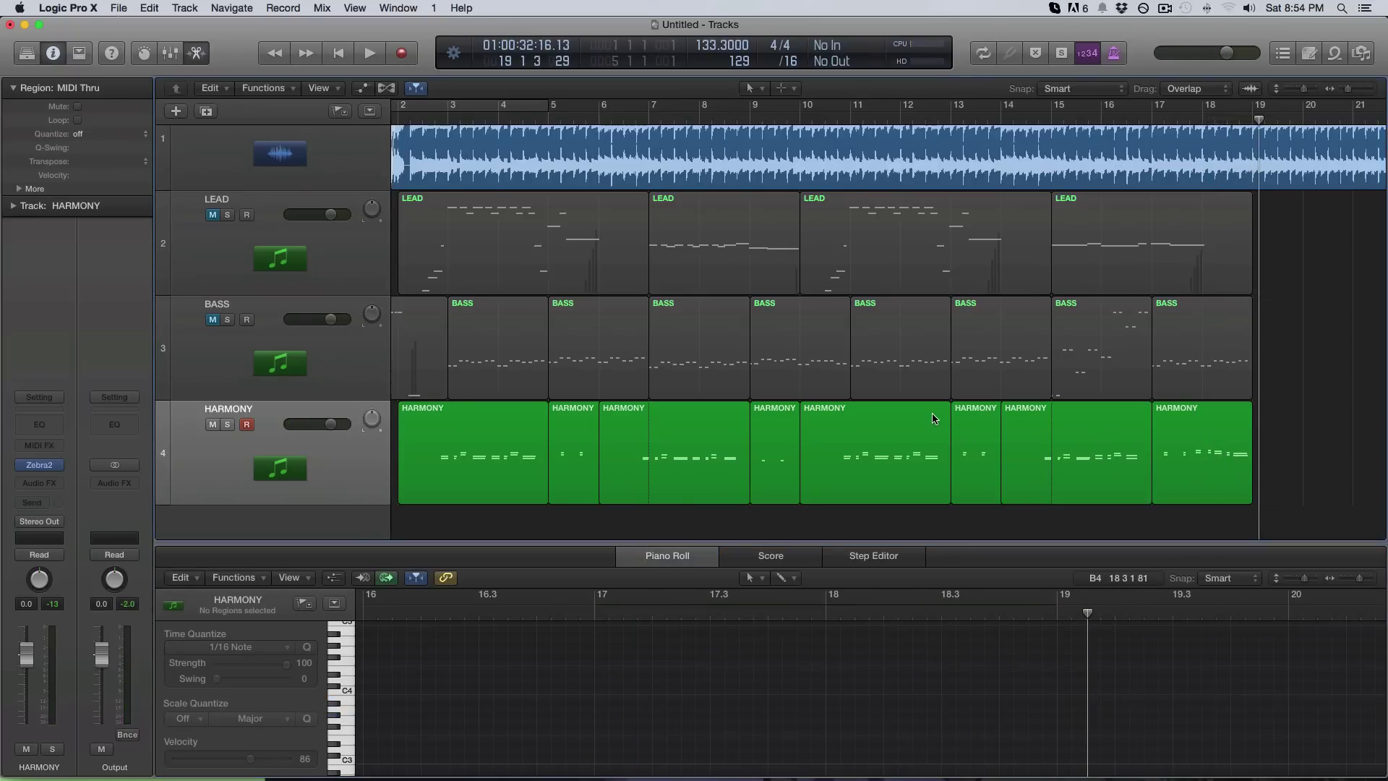
Select all the BASS regions and unmute the BASS and LEAD tracks
key(super+Left)
drag(1175, 327, 448, 345)
click(212, 320)
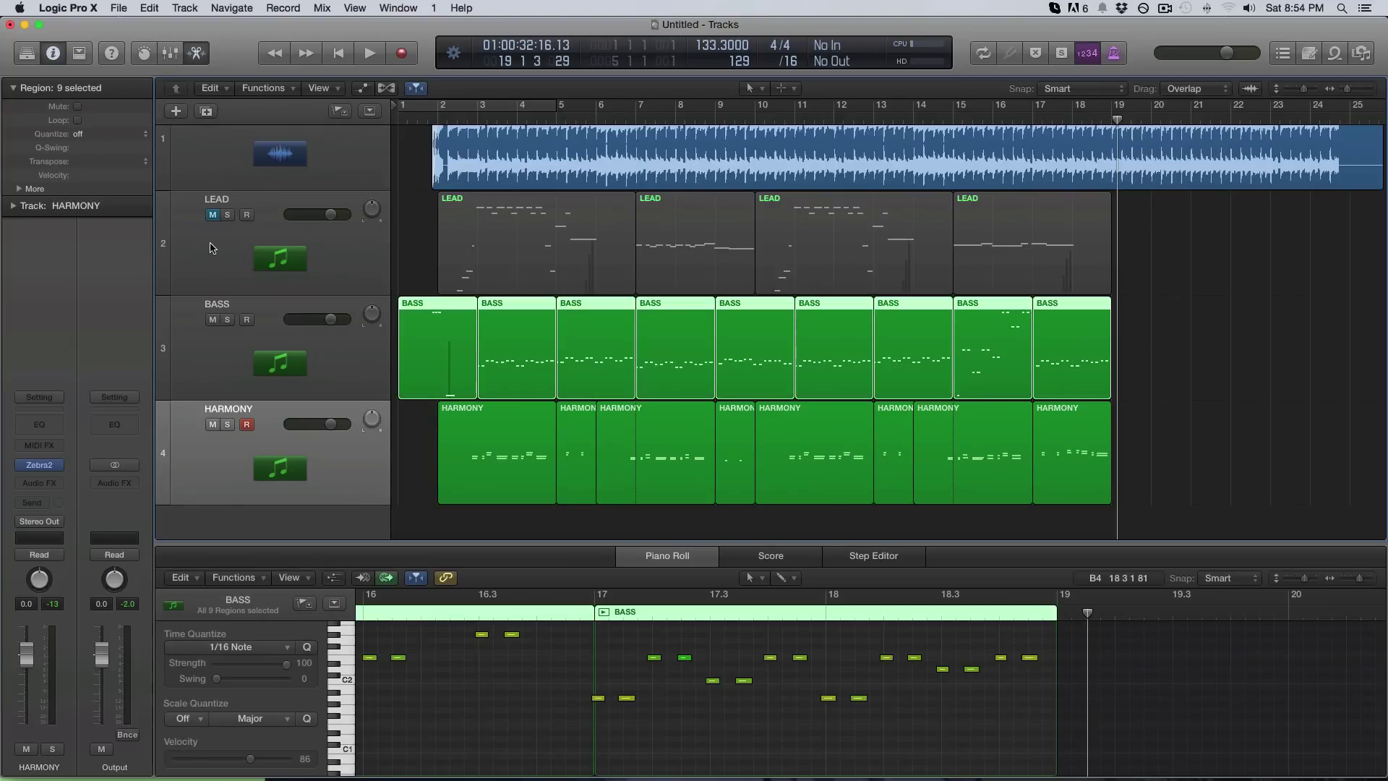
click(213, 214)
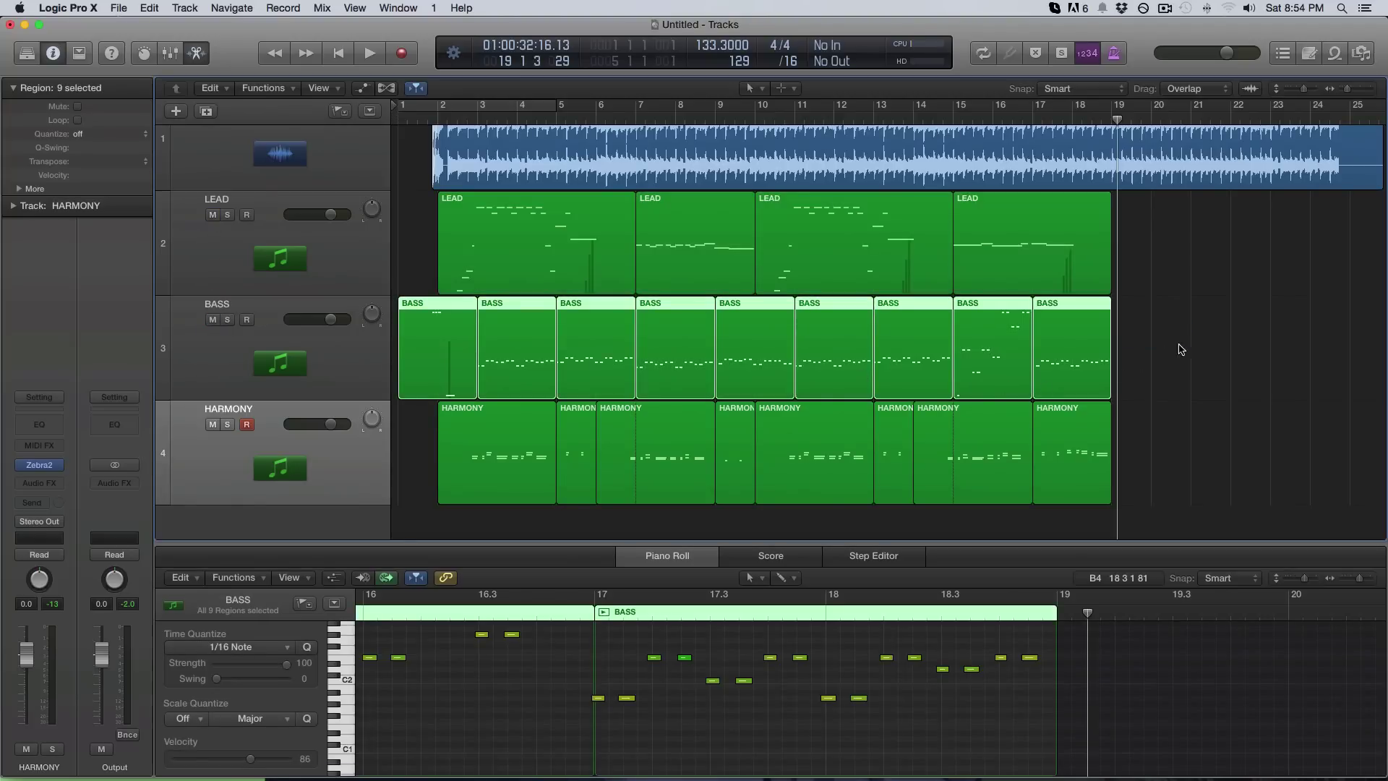
Select all notes across the nine BASS regions in the Piano Roll and quantize them to 1/16 notes
click(694, 669)
key(super+Left)
key(super+Left)
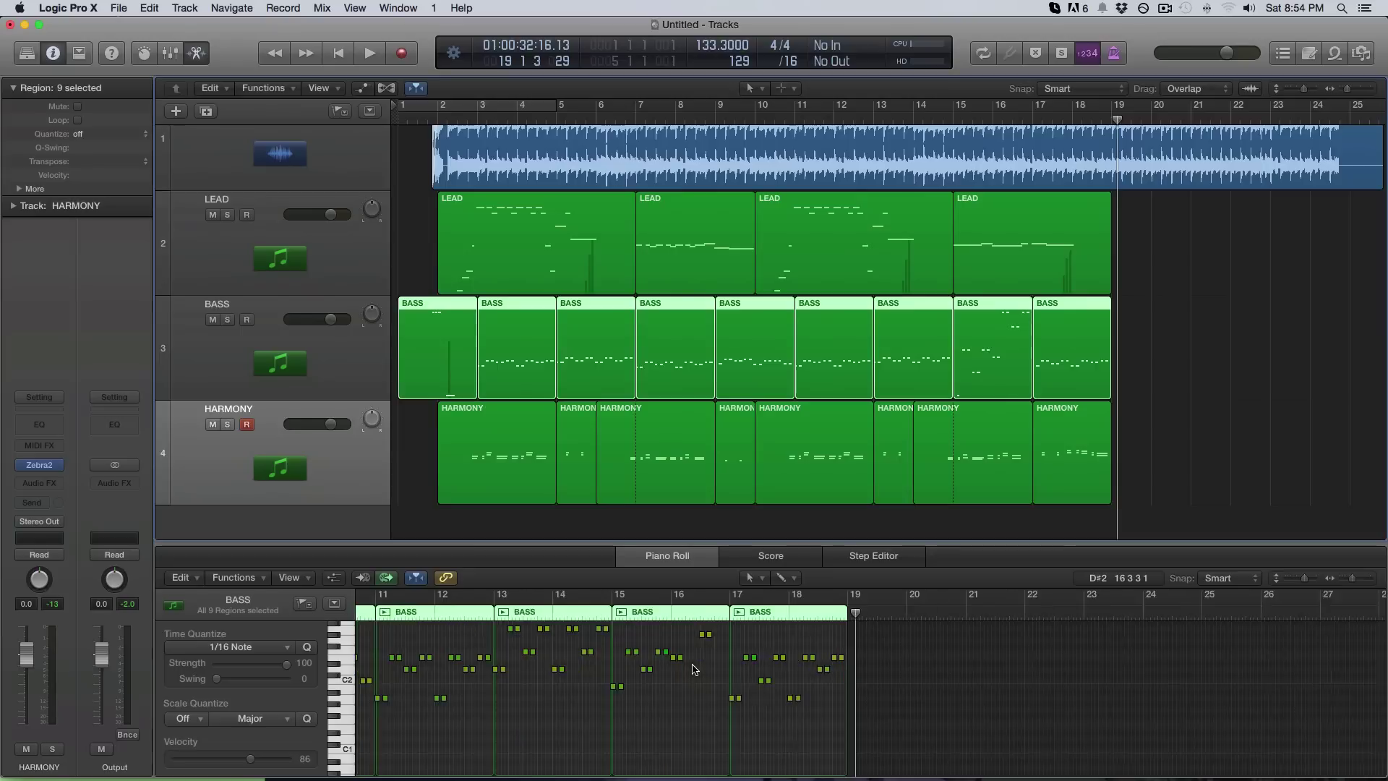
key(super+Left)
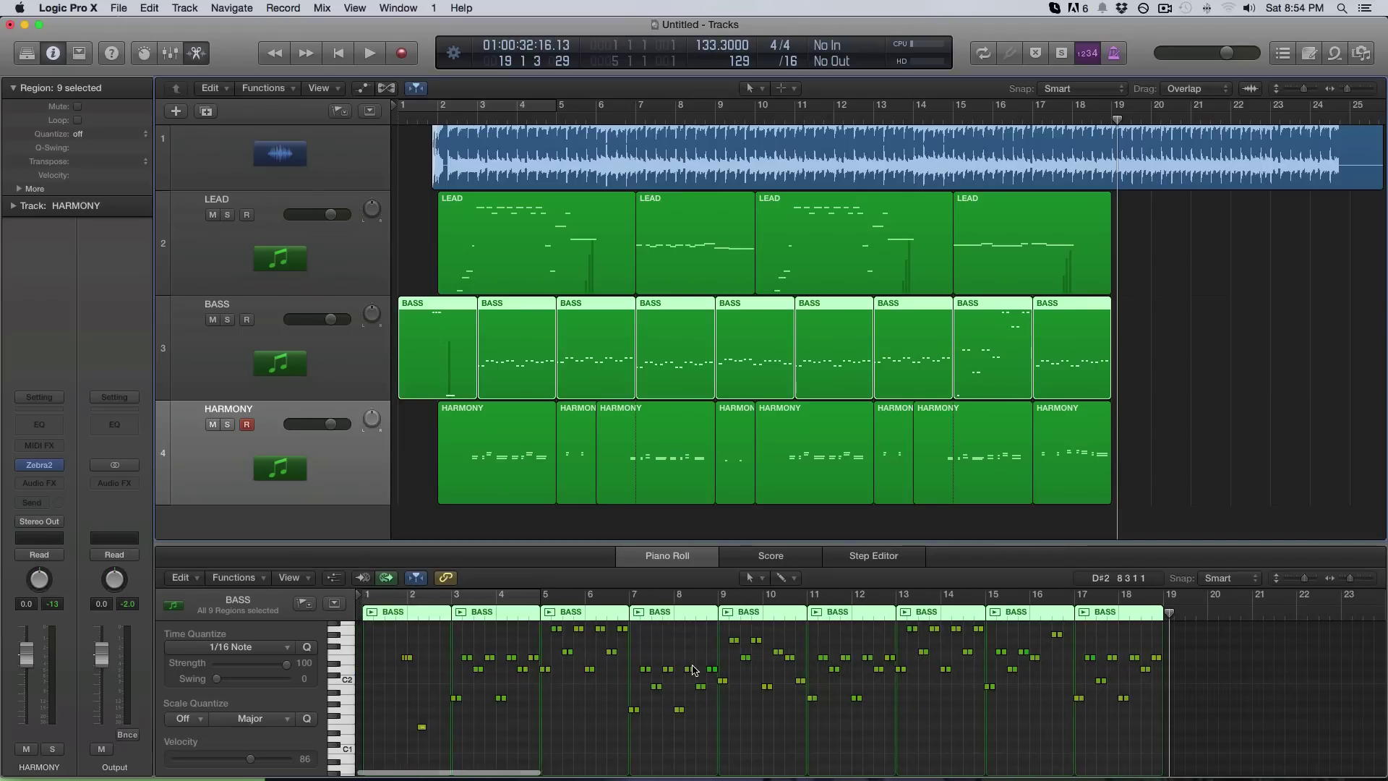
scroll(572, 718, up, 2)
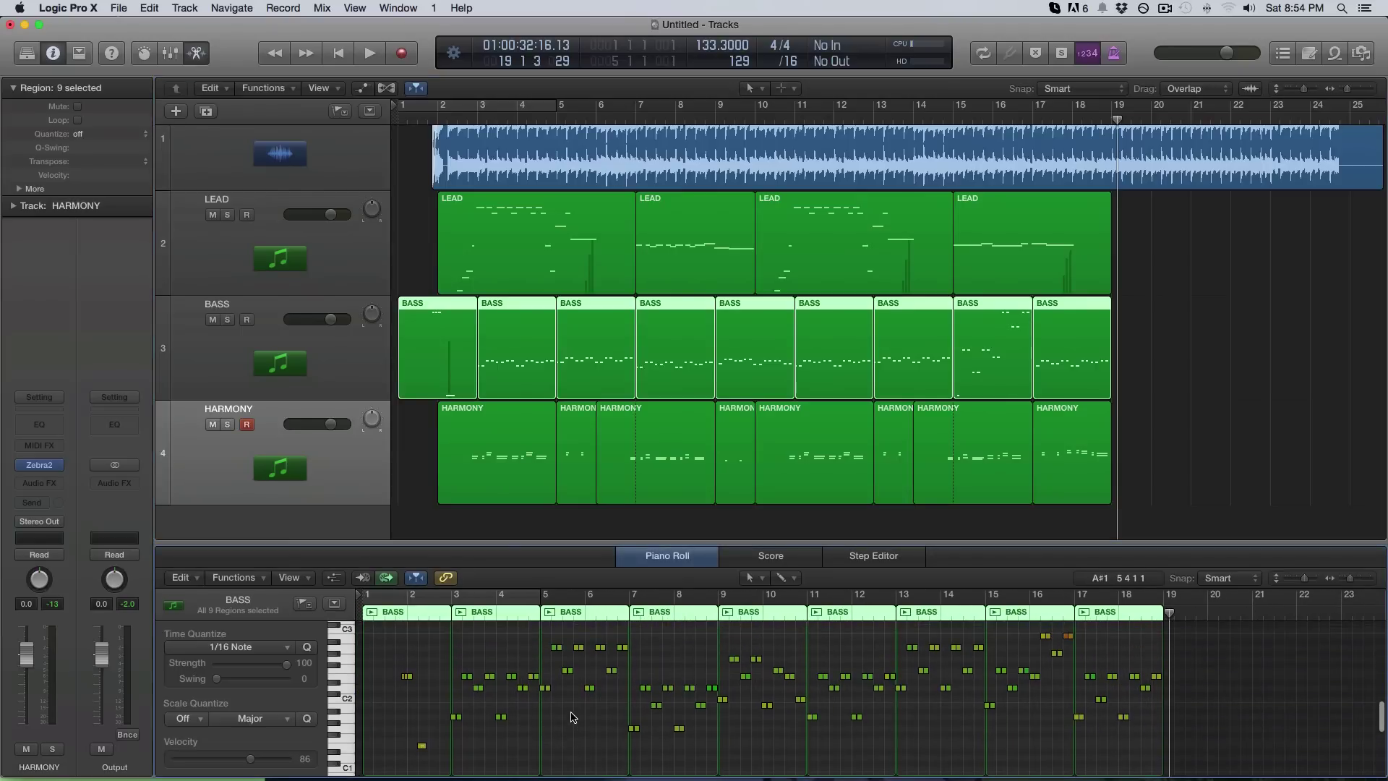
key(super+a)
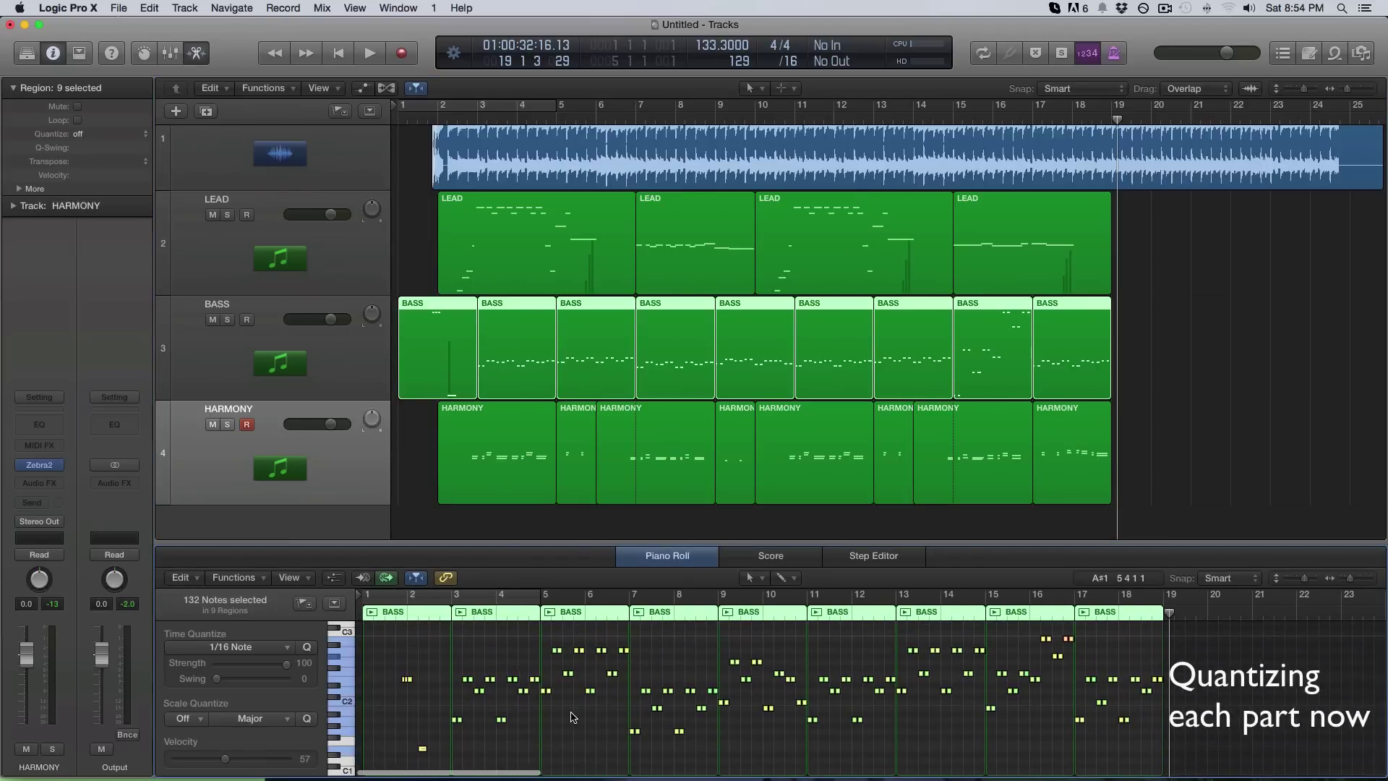
Select the BASS region at bar 3 and examine its notes up close in the Piano Roll
scroll(511, 389, up, 5)
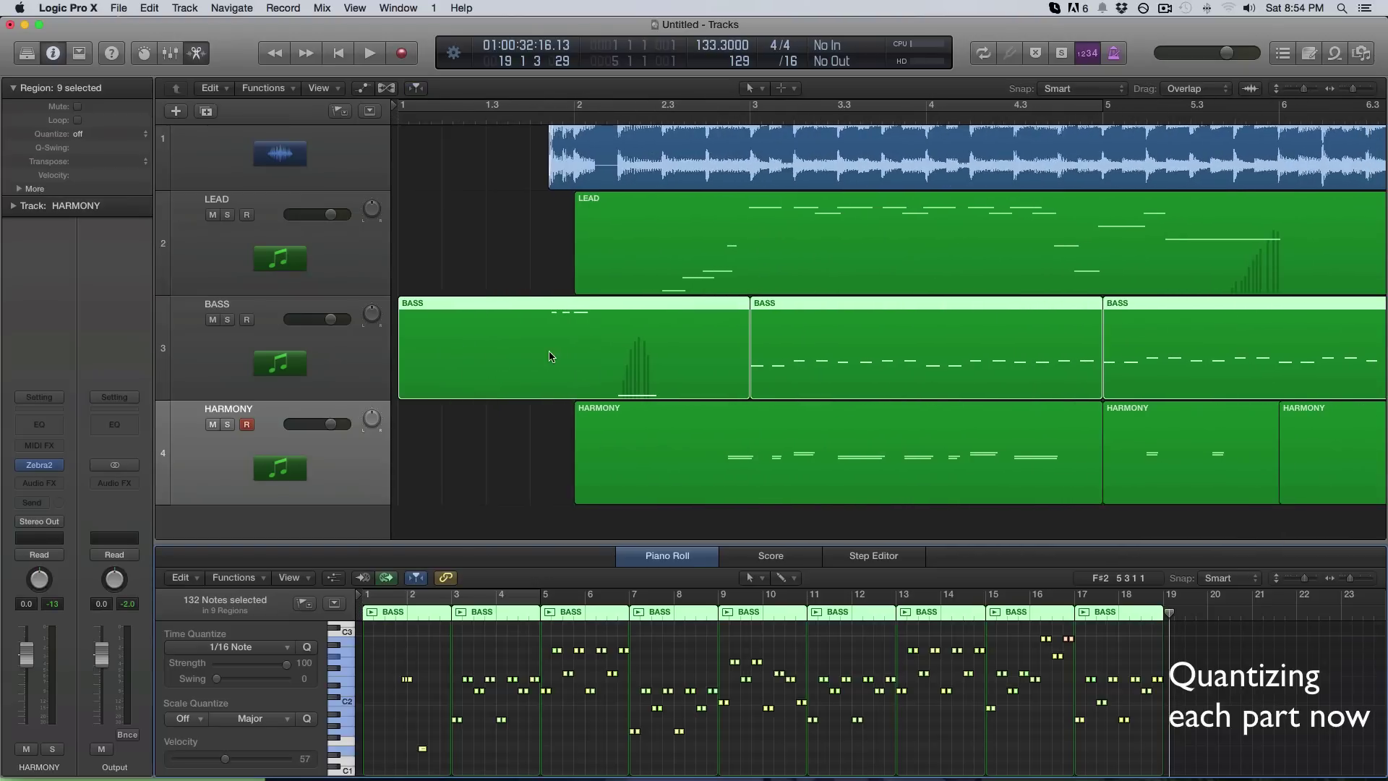
scroll(557, 356, down, 5)
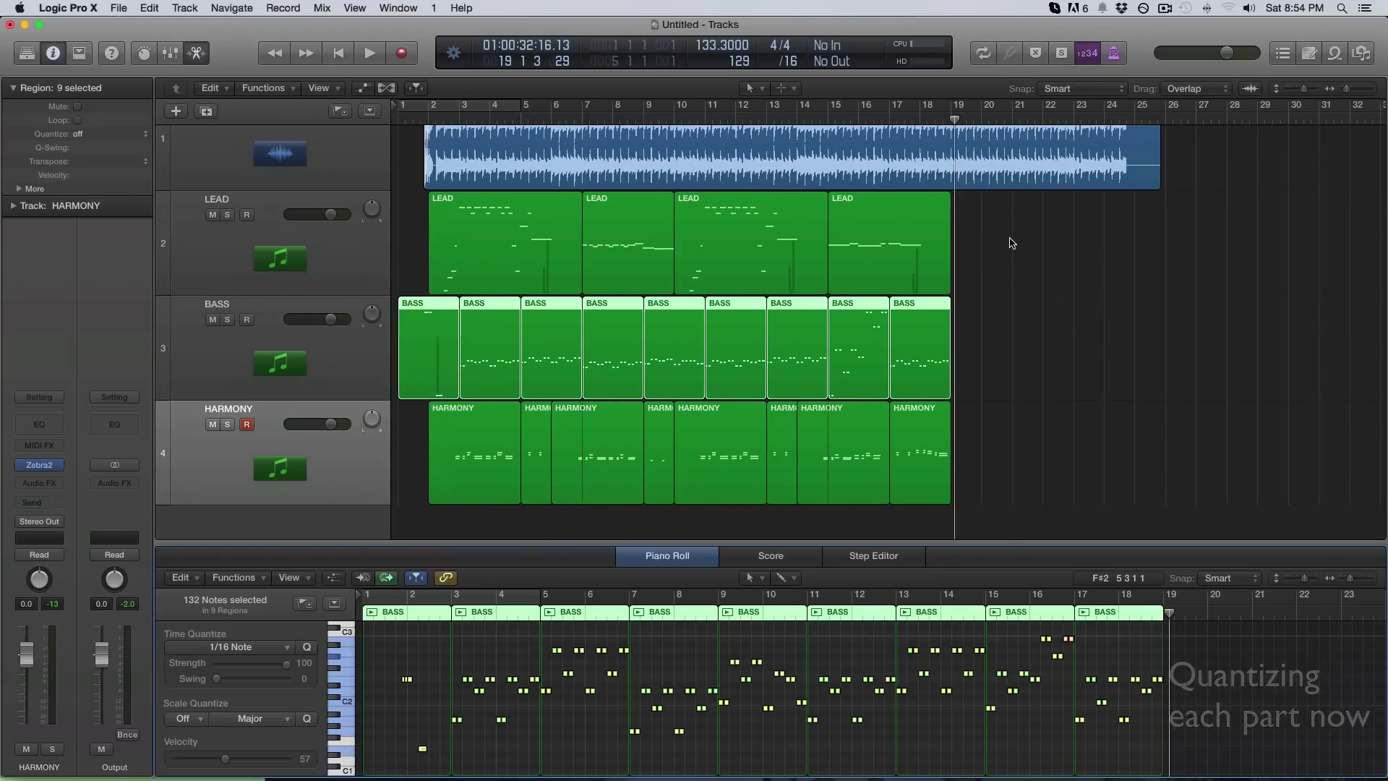
scroll(466, 441, up, 5)
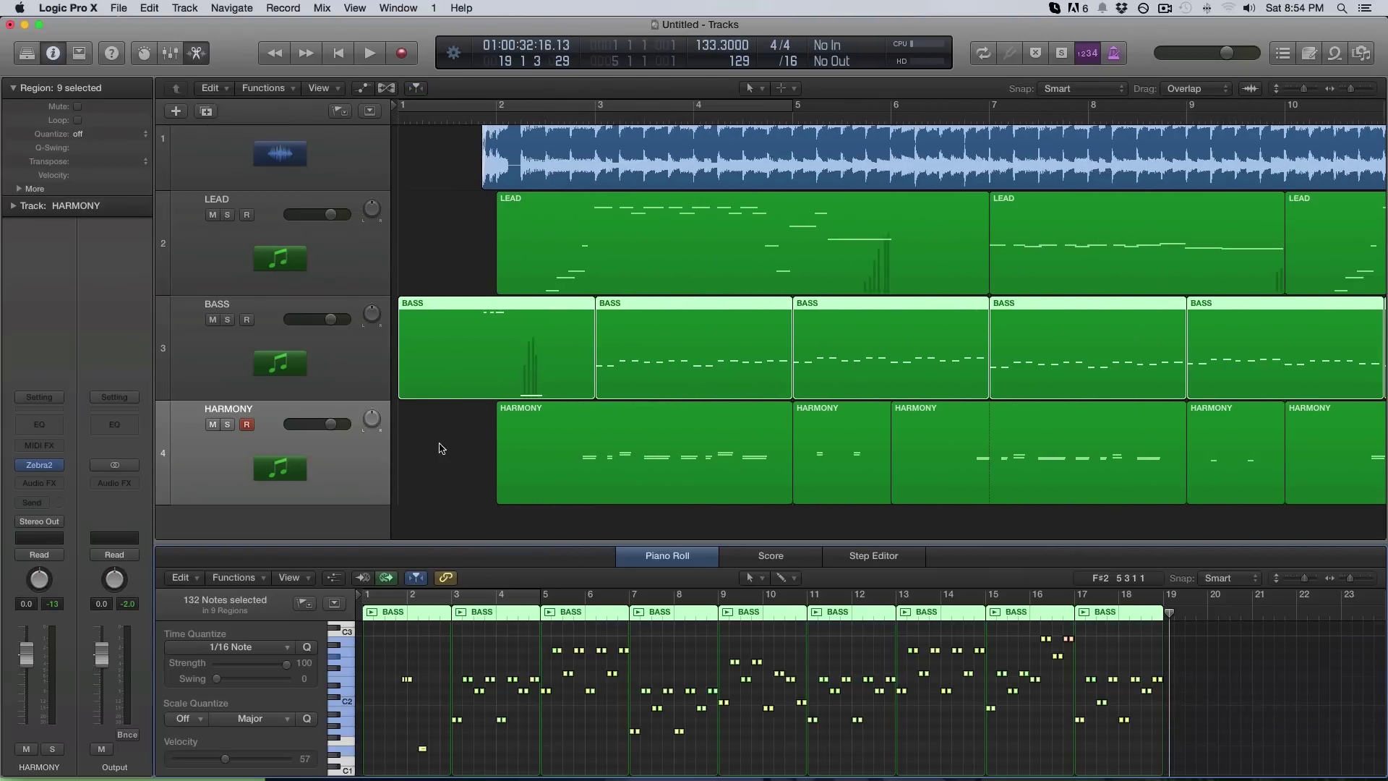
click(556, 343)
key(Down)
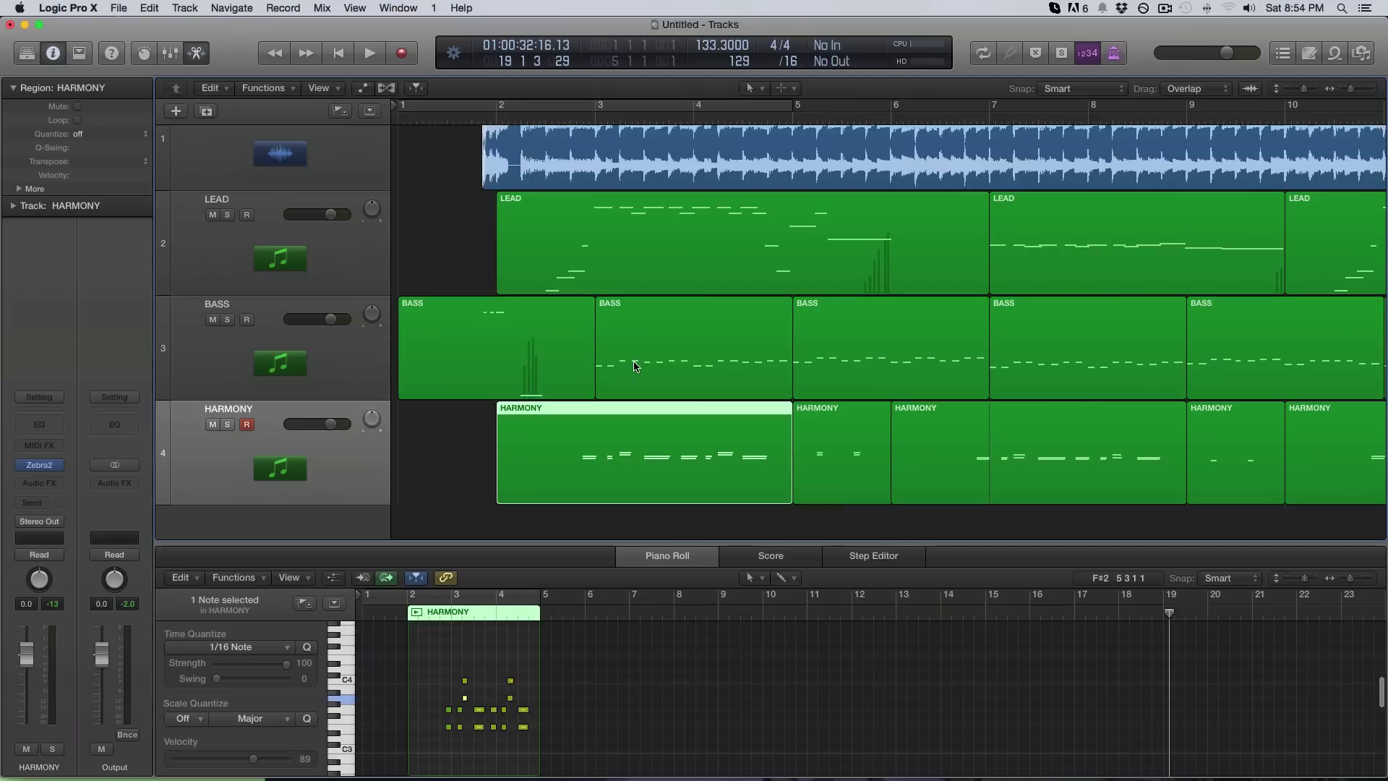
key(Up)
click(671, 377)
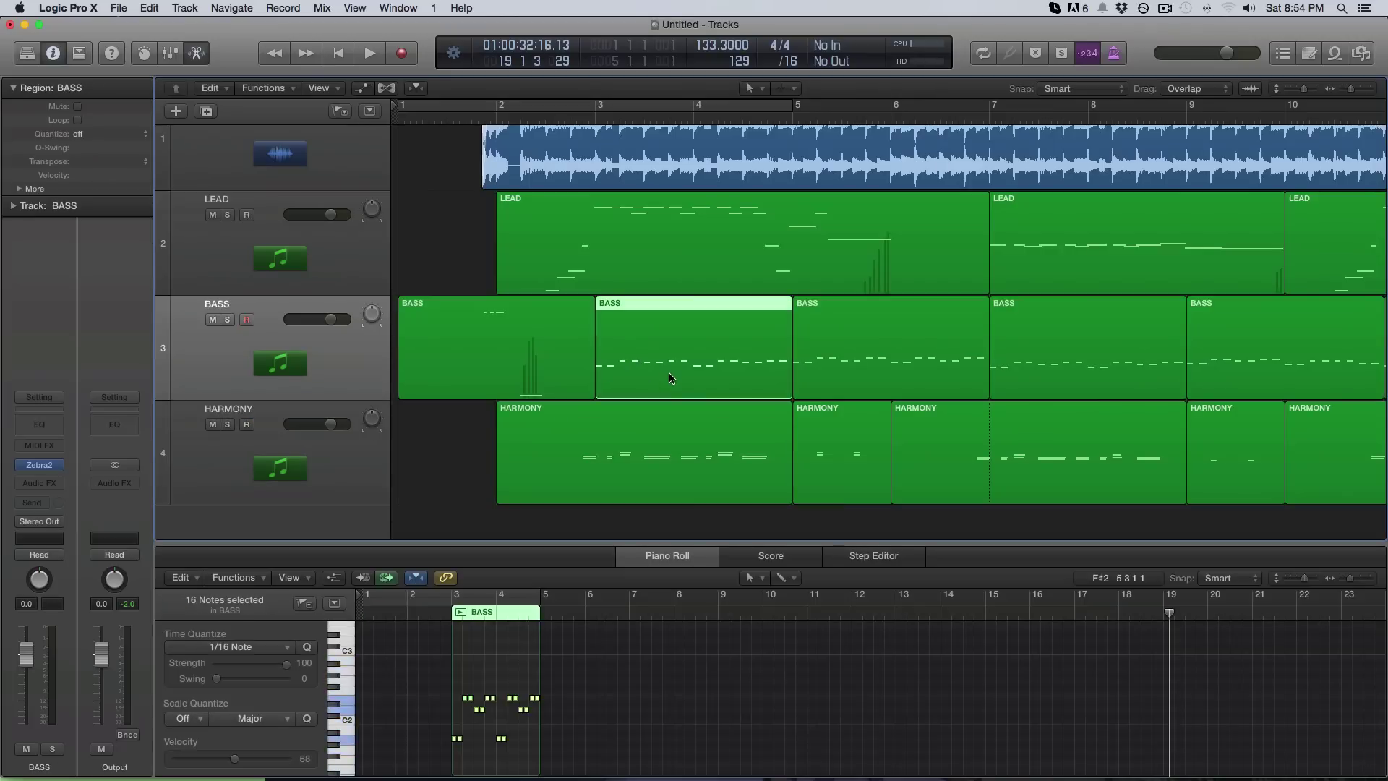
key(Right)
key(Left)
key(z)
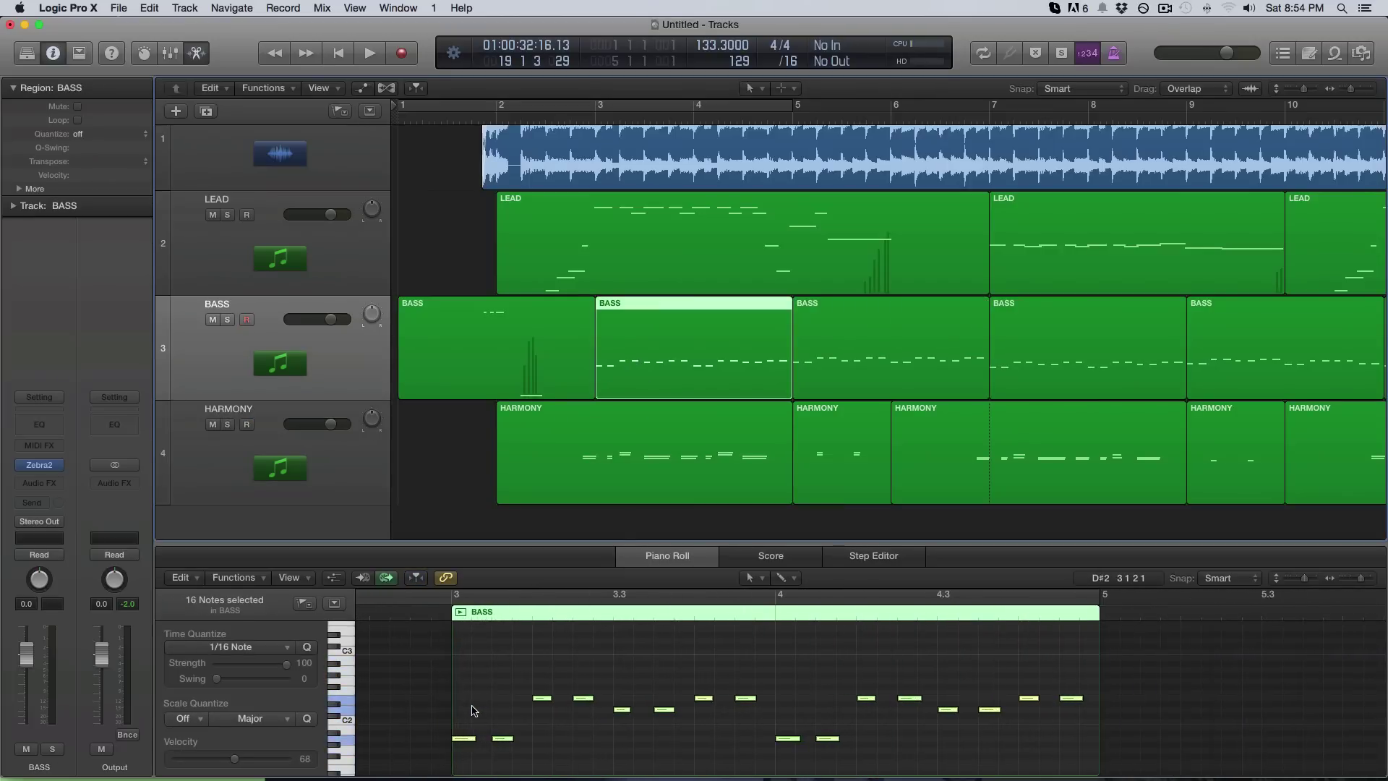
Go through the BASS regions from bar 5 to bar 17 one by one, checking their note timing
key(Right)
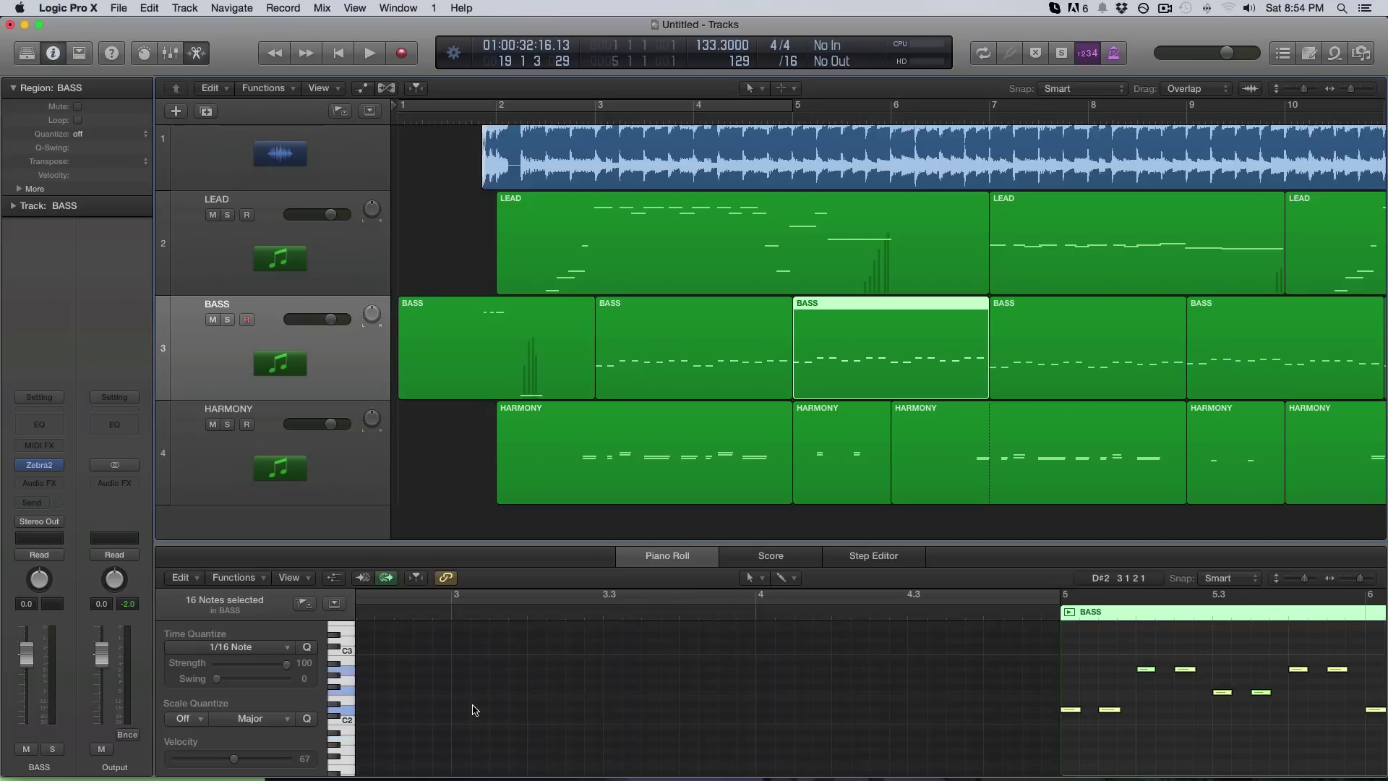
key(Right)
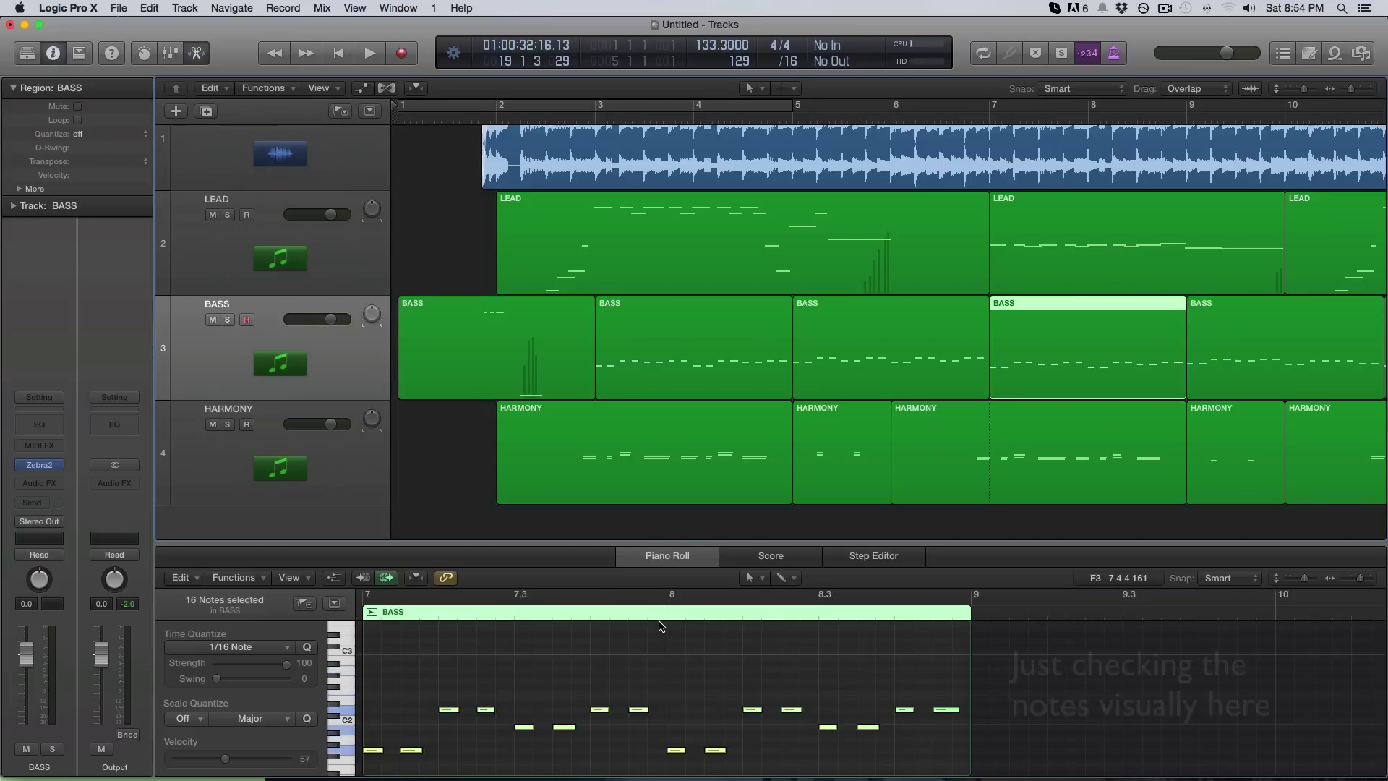
key(Right)
key(Right)
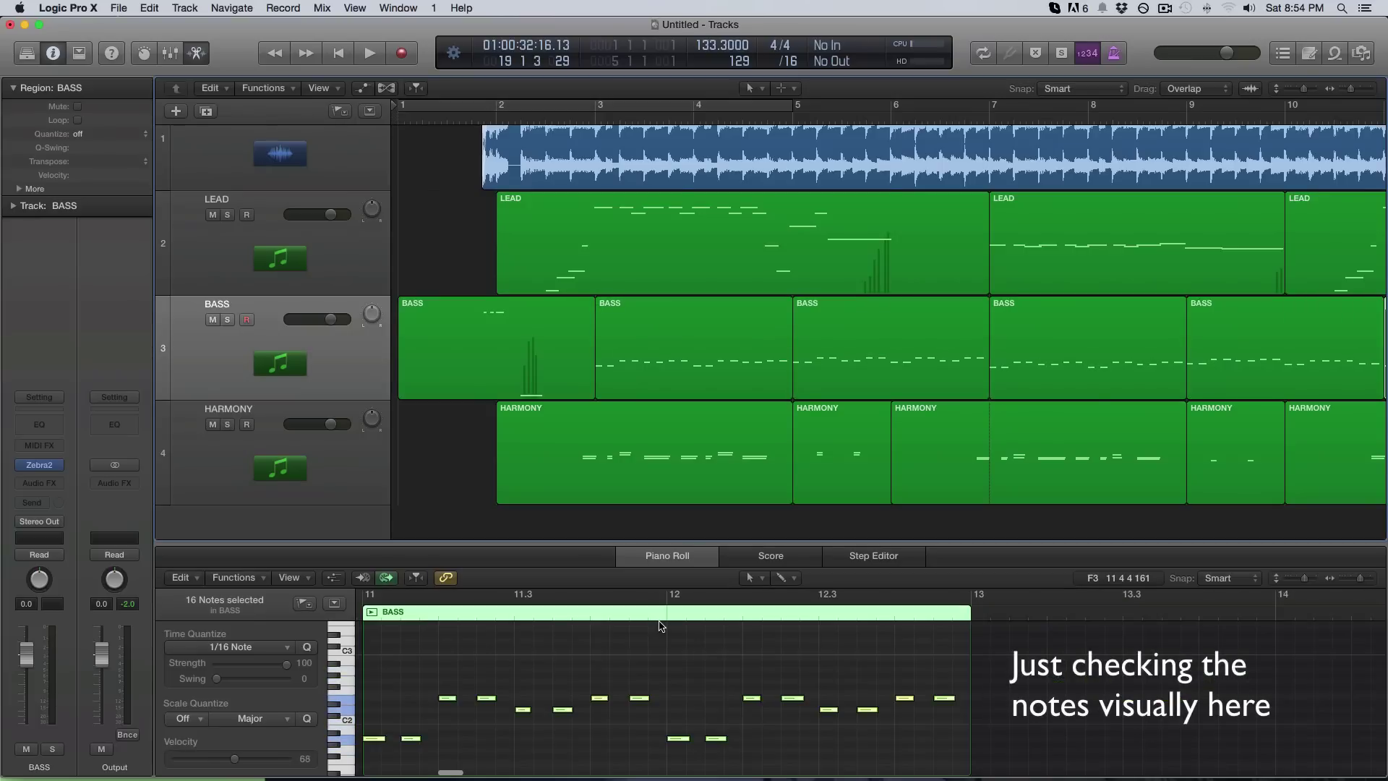
key(Right)
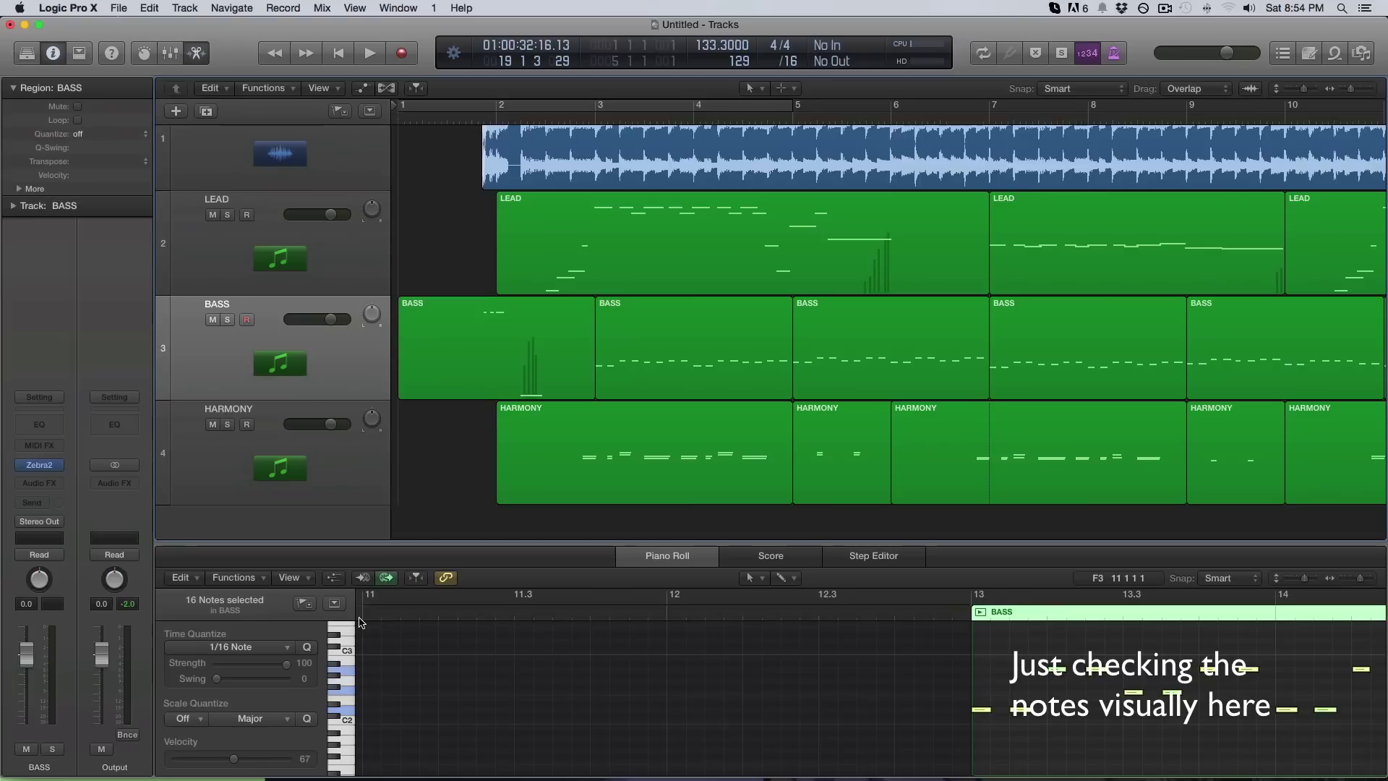
key(Right)
key(Right)
key(Right)
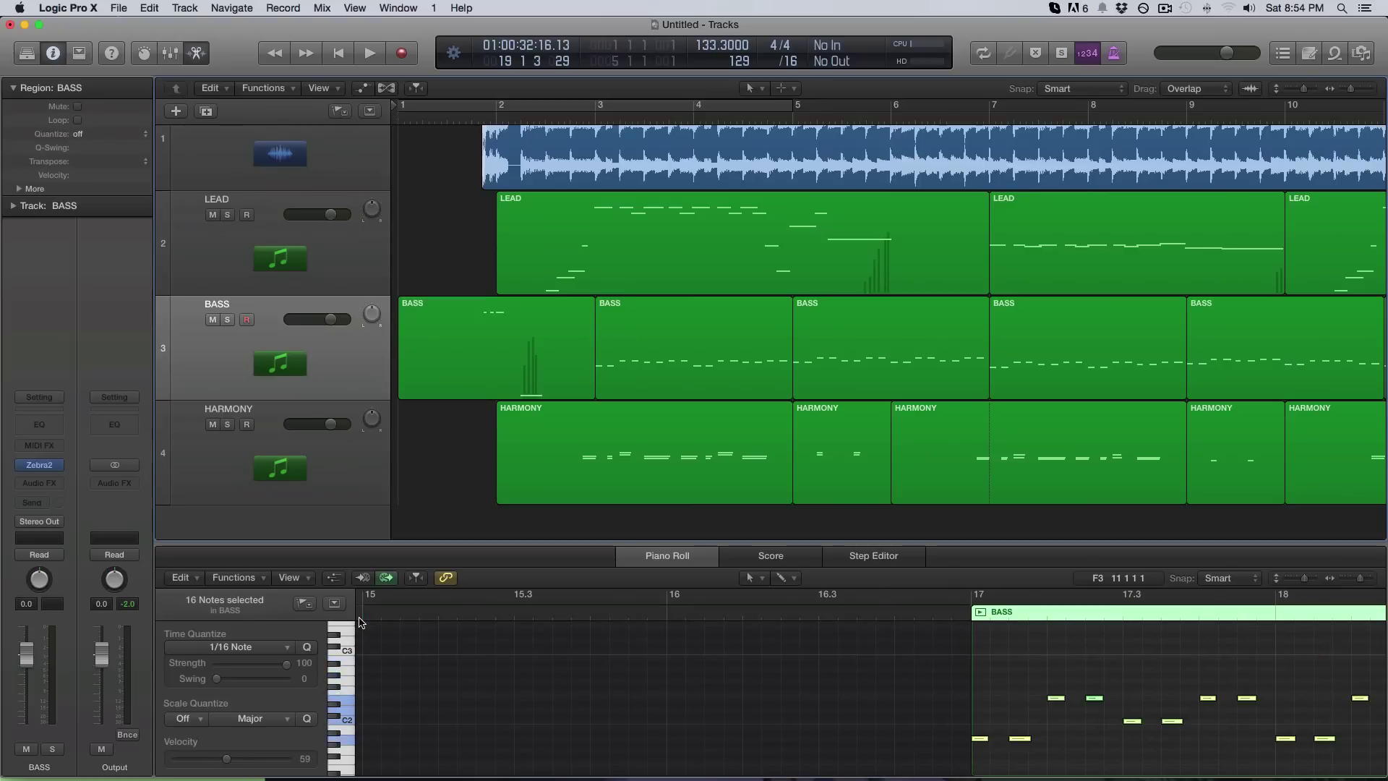
key(z)
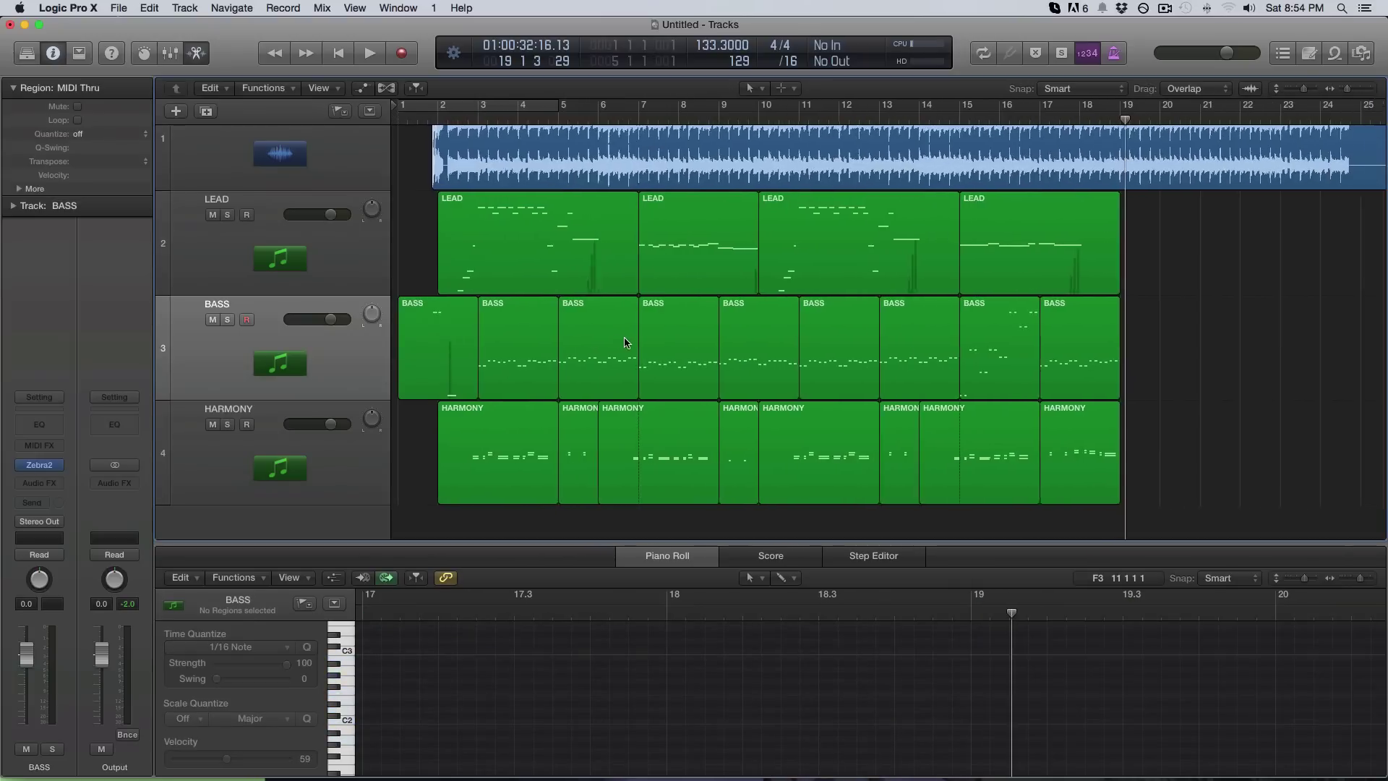
Select the four LEAD regions and all of their notes in the Piano Roll
drag(1139, 246, 568, 250)
scroll(853, 678, down, 8)
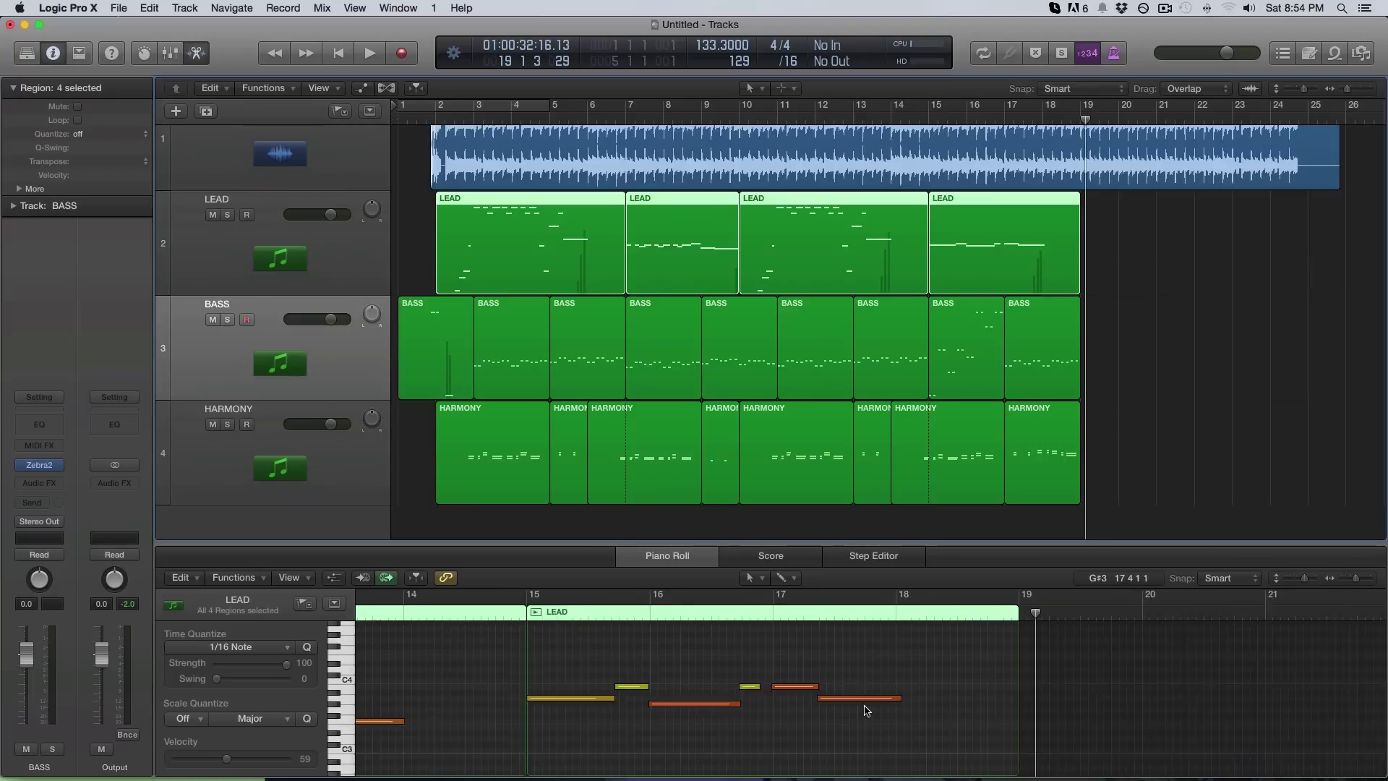
scroll(725, 696, down, 3)
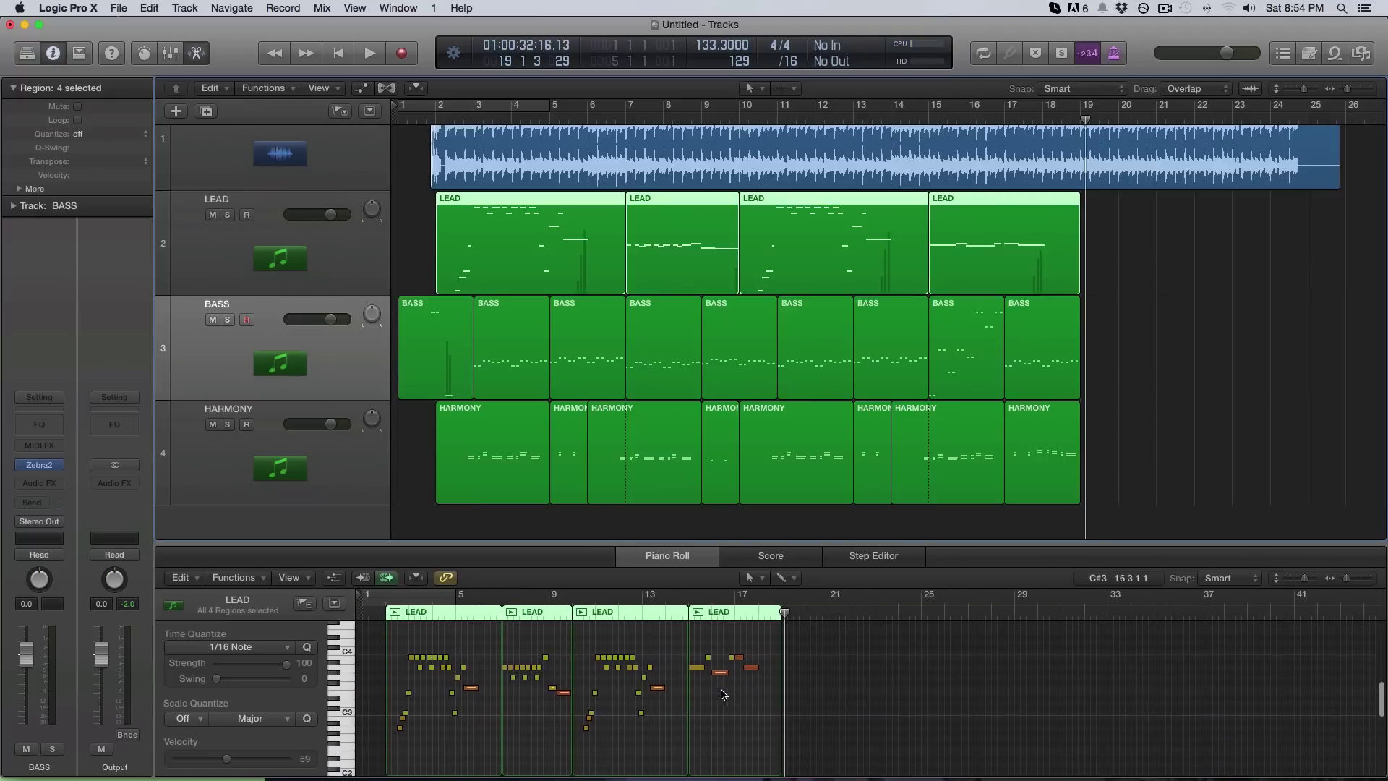
click(535, 639)
key(super+a)
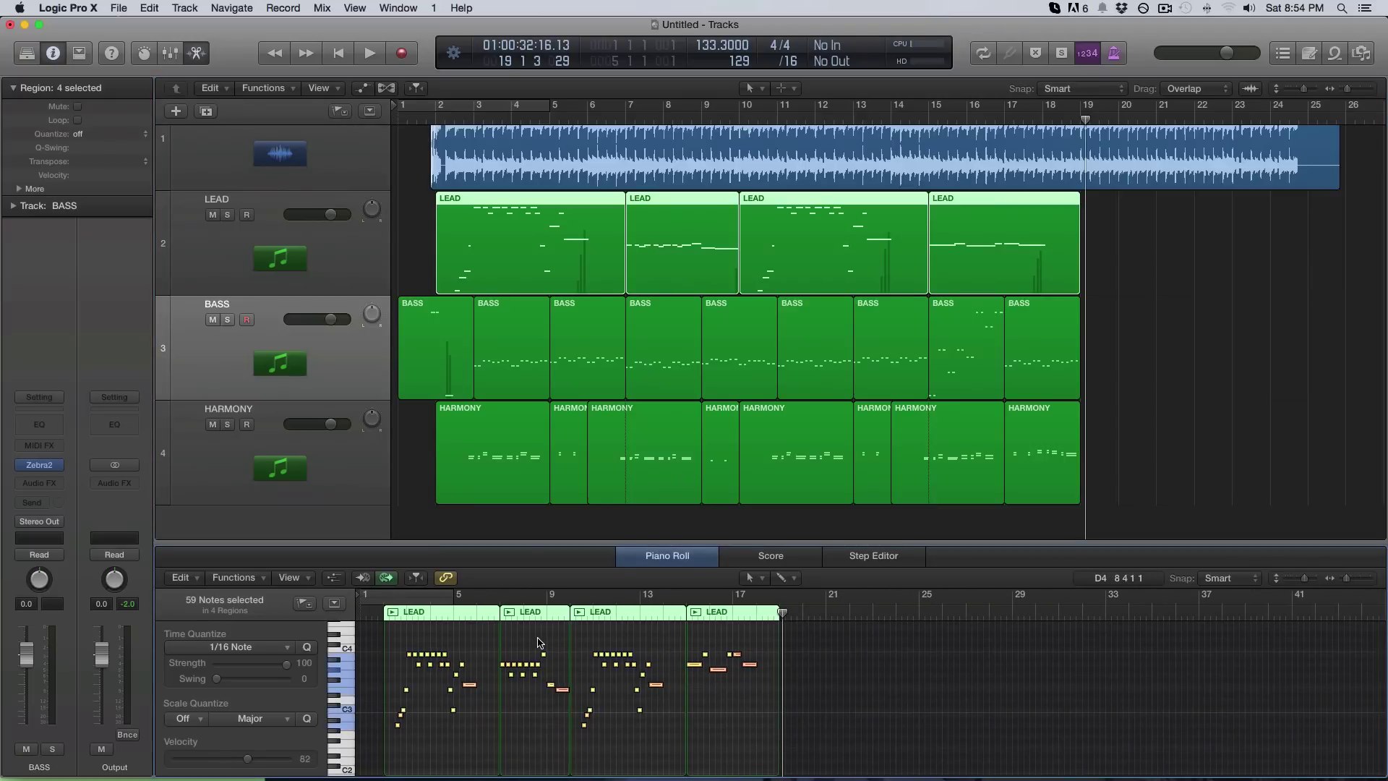
Mute the REFERENCE track and play the MIDI arrangement from about bar 2
scroll(250, 155, up, 2)
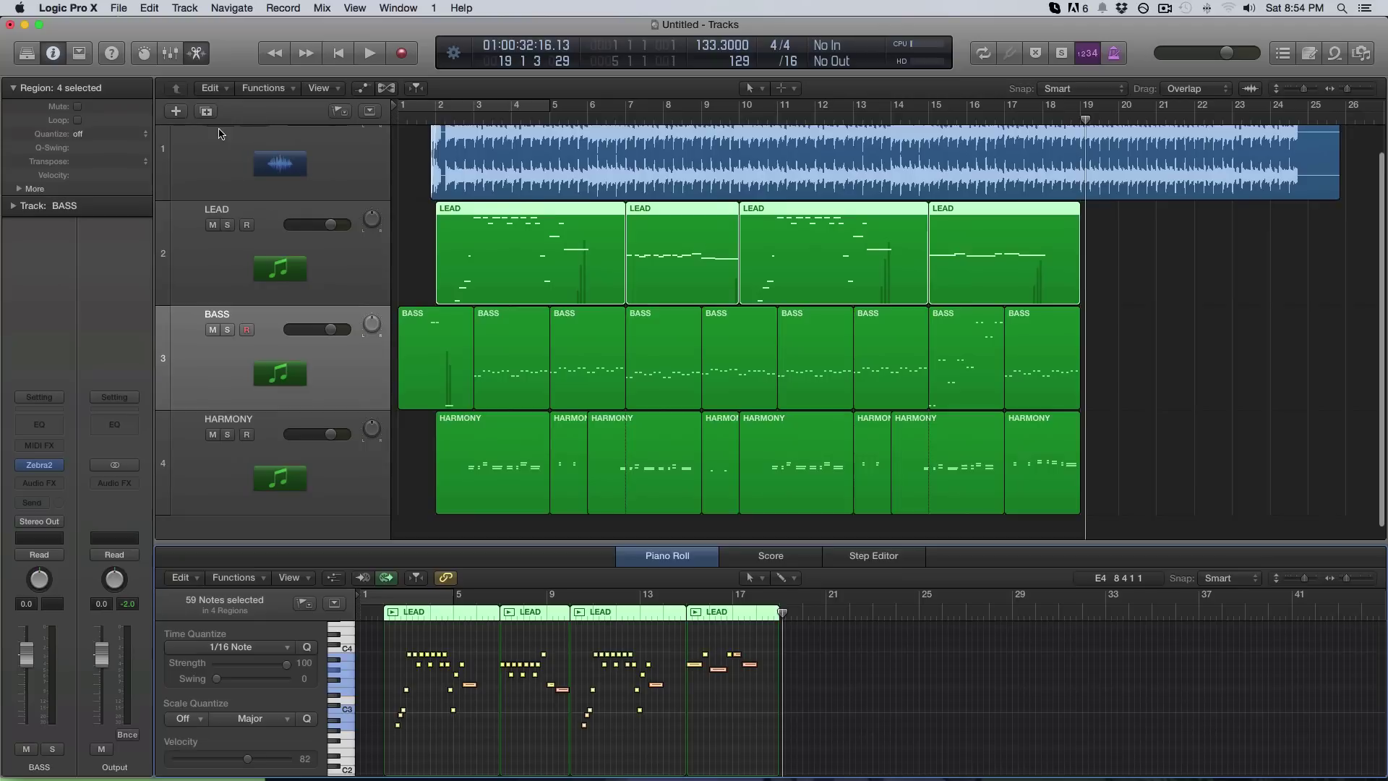
click(212, 135)
click(436, 116)
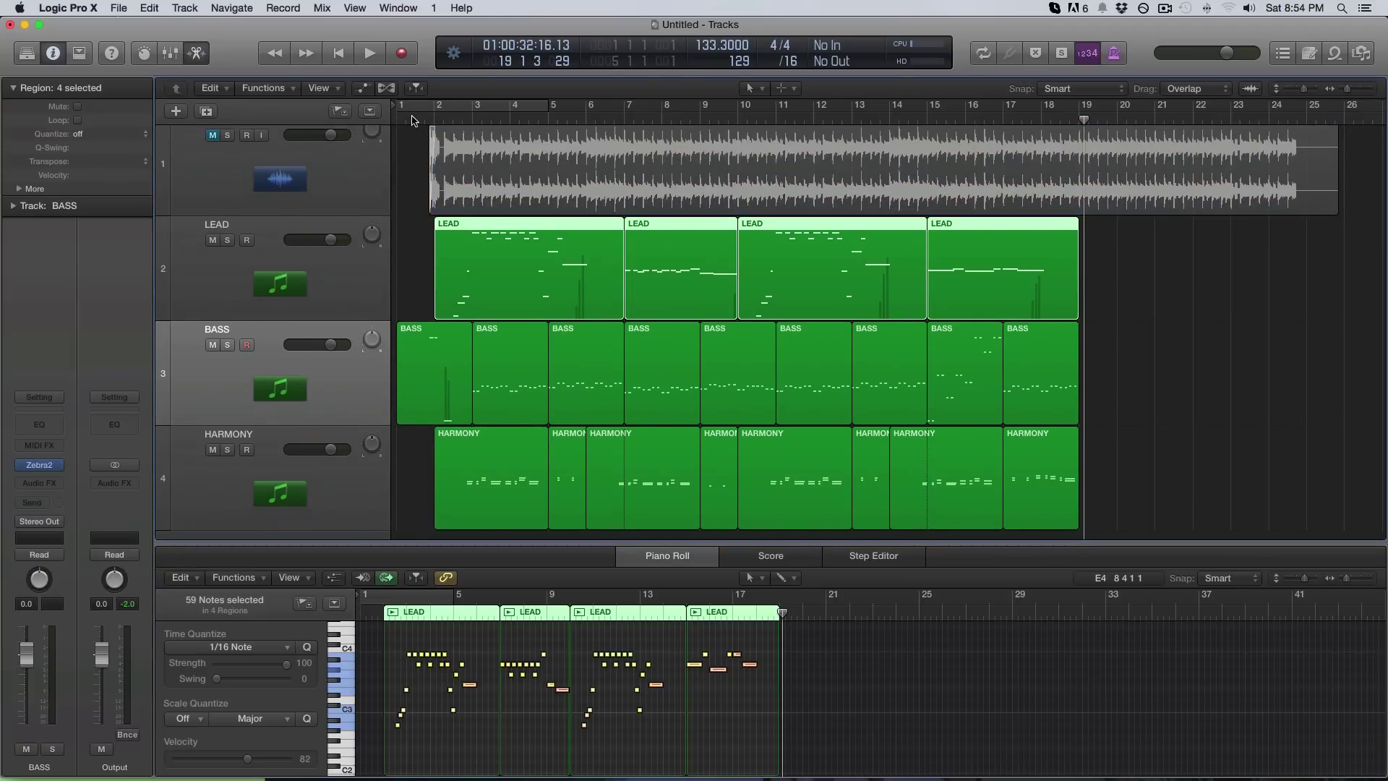
key(space)
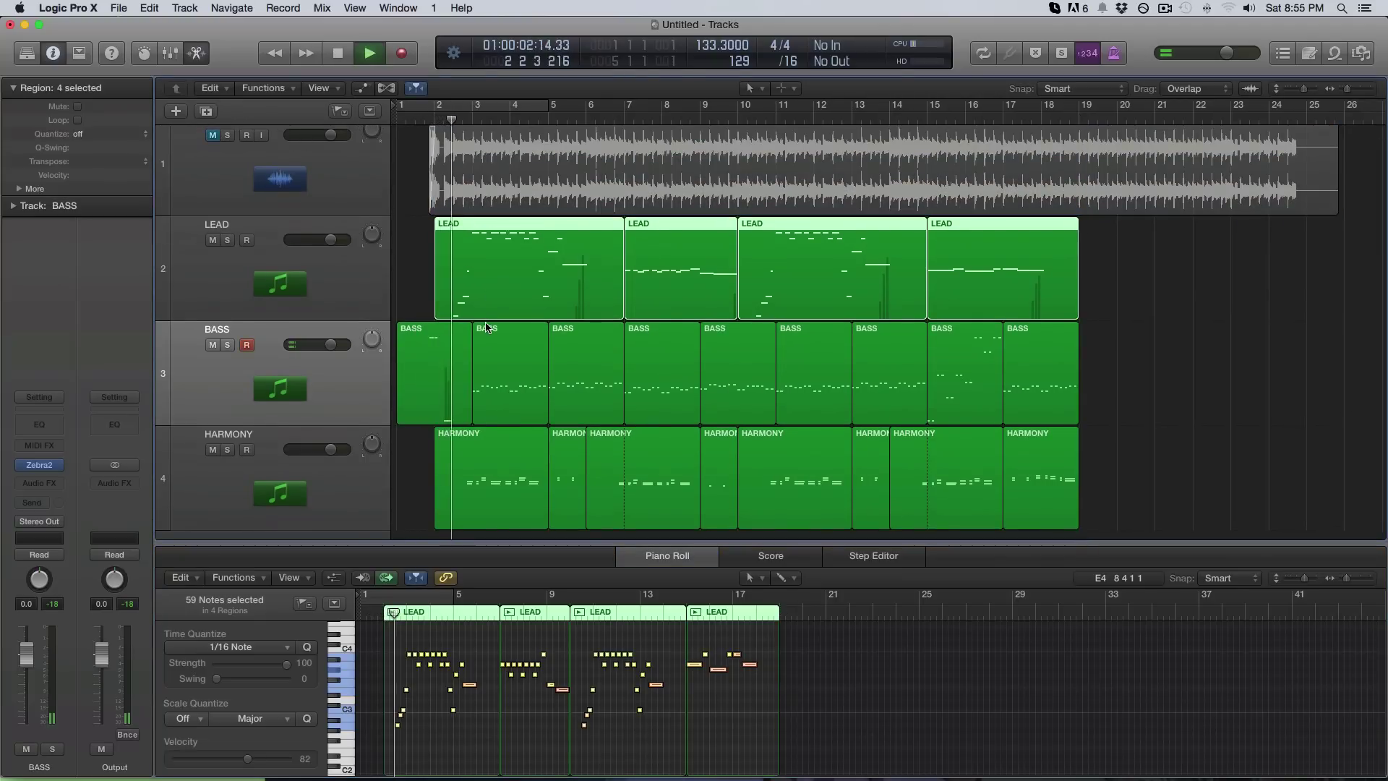
Lower the HARMONY track's volume to -5.0 dB during playback, and stop playing
key(super+Right)
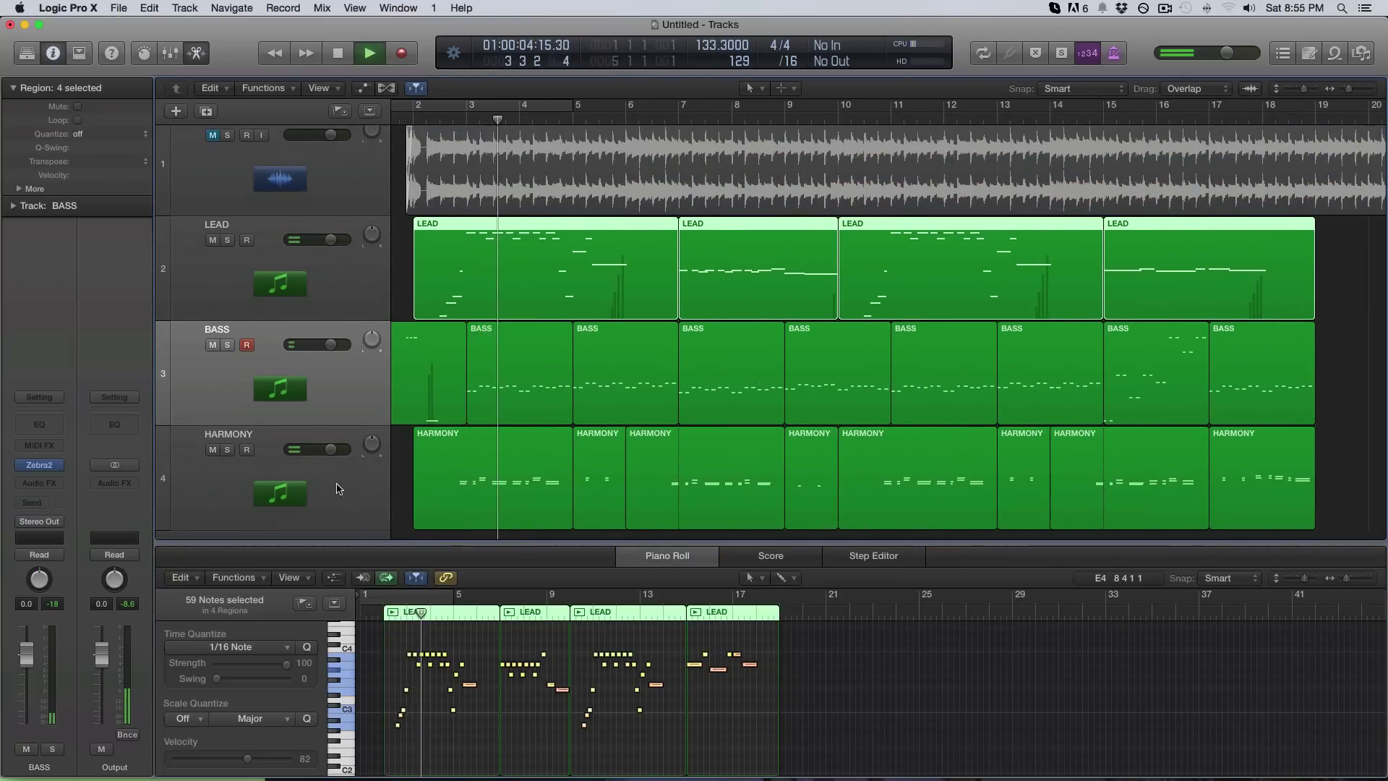
click(303, 477)
drag(25, 678, 27, 696)
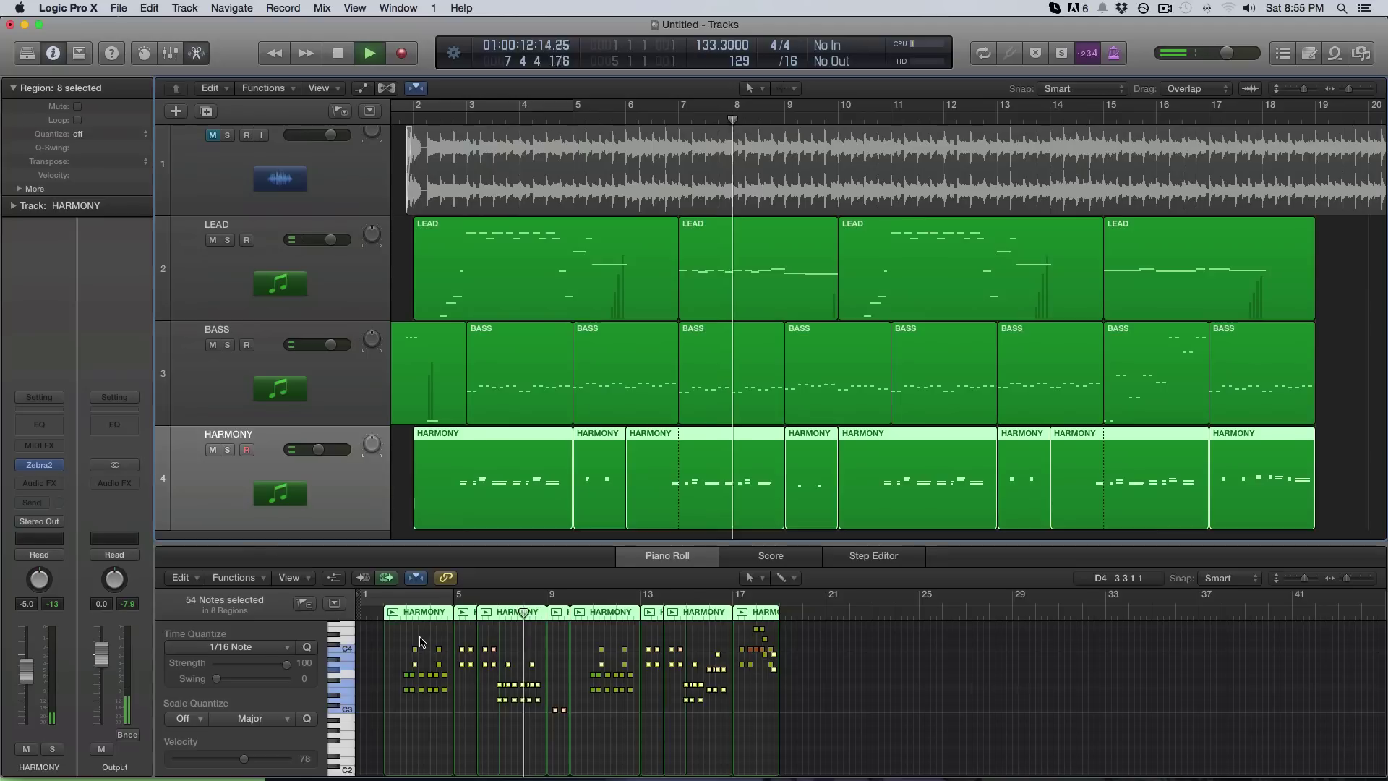
key(space)
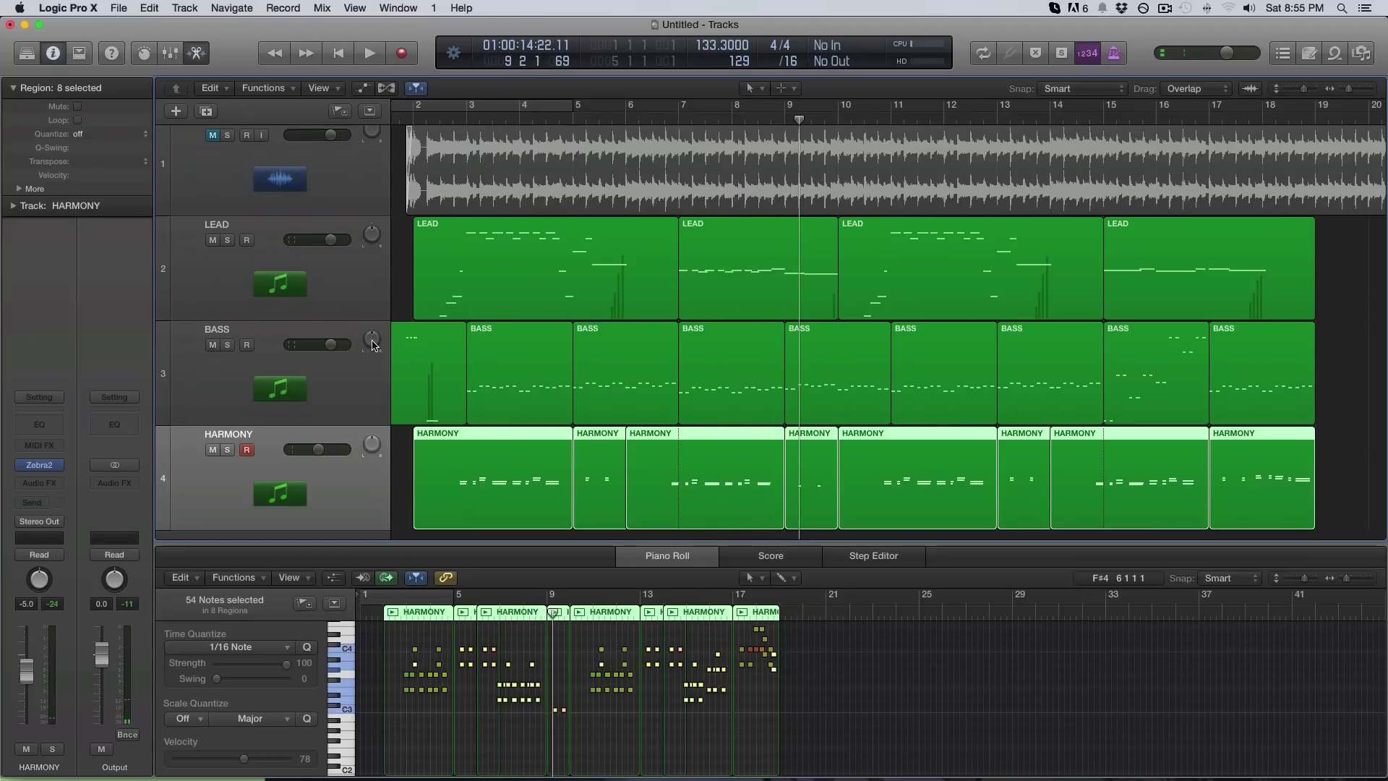
Close the Piano Roll, add a new Zebra2 instrument track named LEAD 2 and place it between LEAD and BASS
key(e)
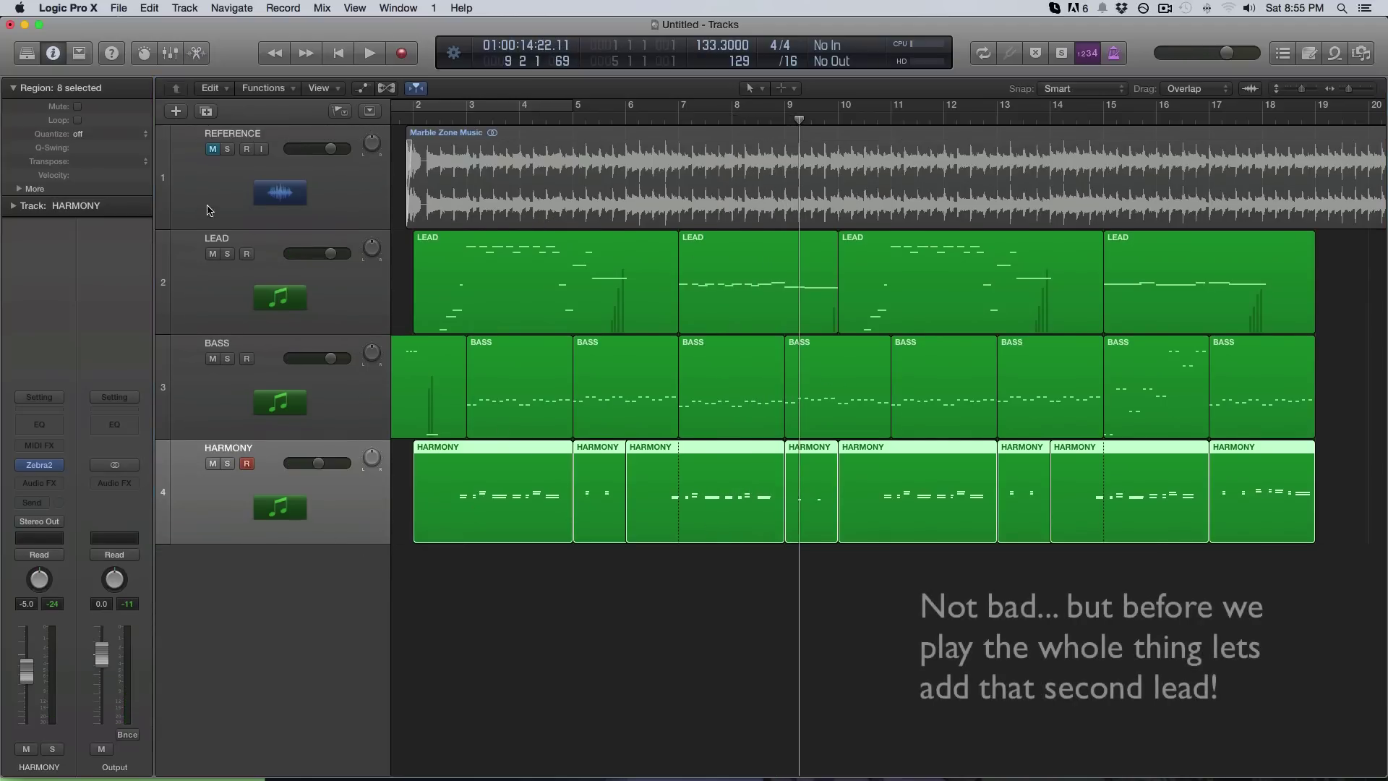
click(206, 112)
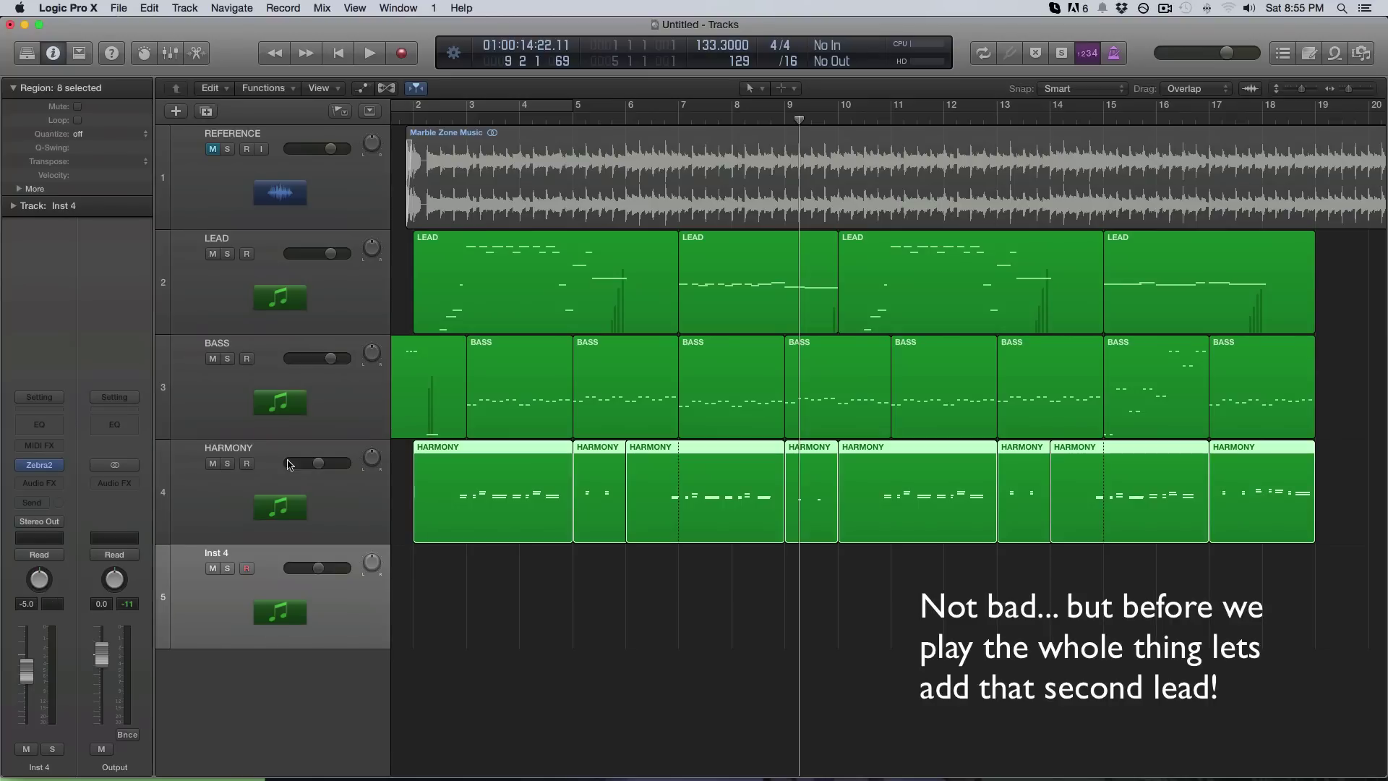
double_click(248, 559)
text(LEAD 2)
key(Return)
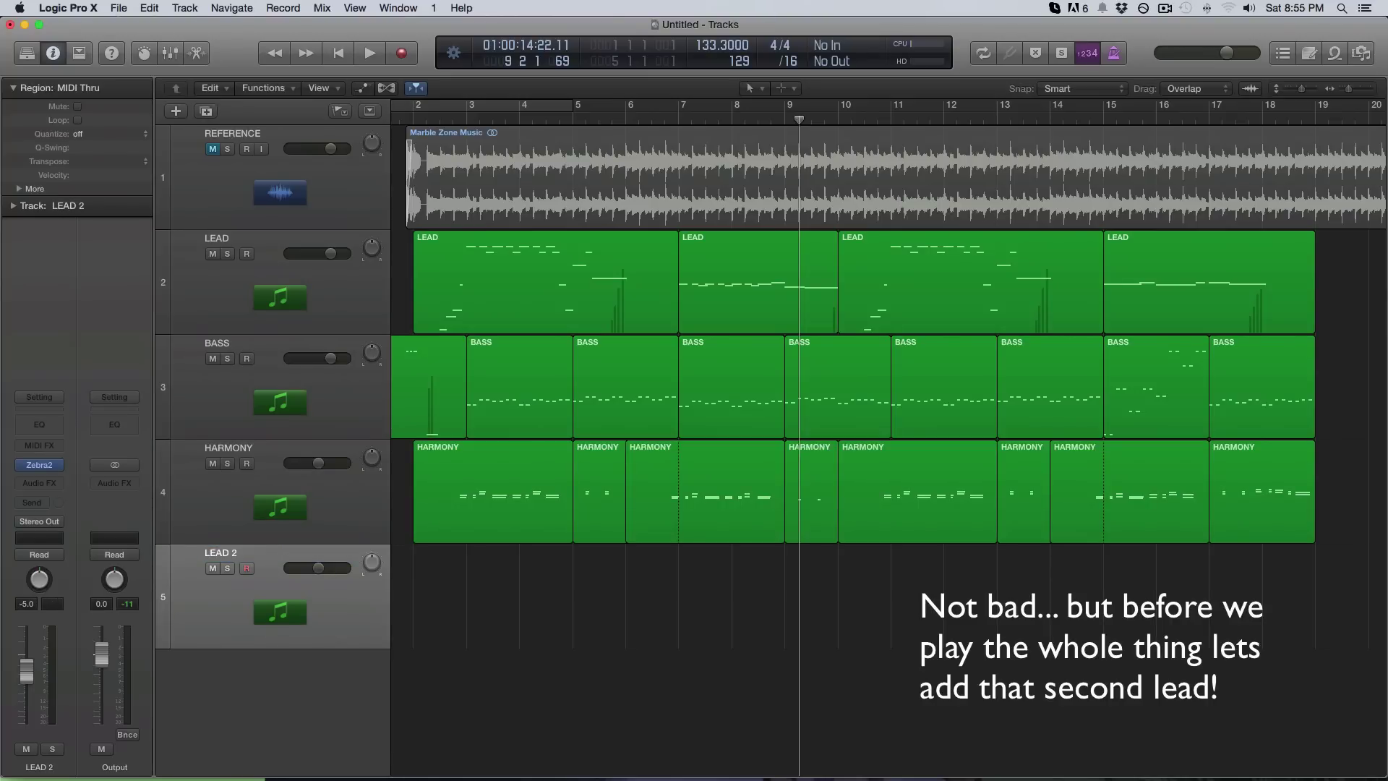
drag(271, 561, 261, 337)
Open LEAD 2's Zebra2 synth, change its oscillator to a square wave and add the Rev1 reverb effect
click(41, 465)
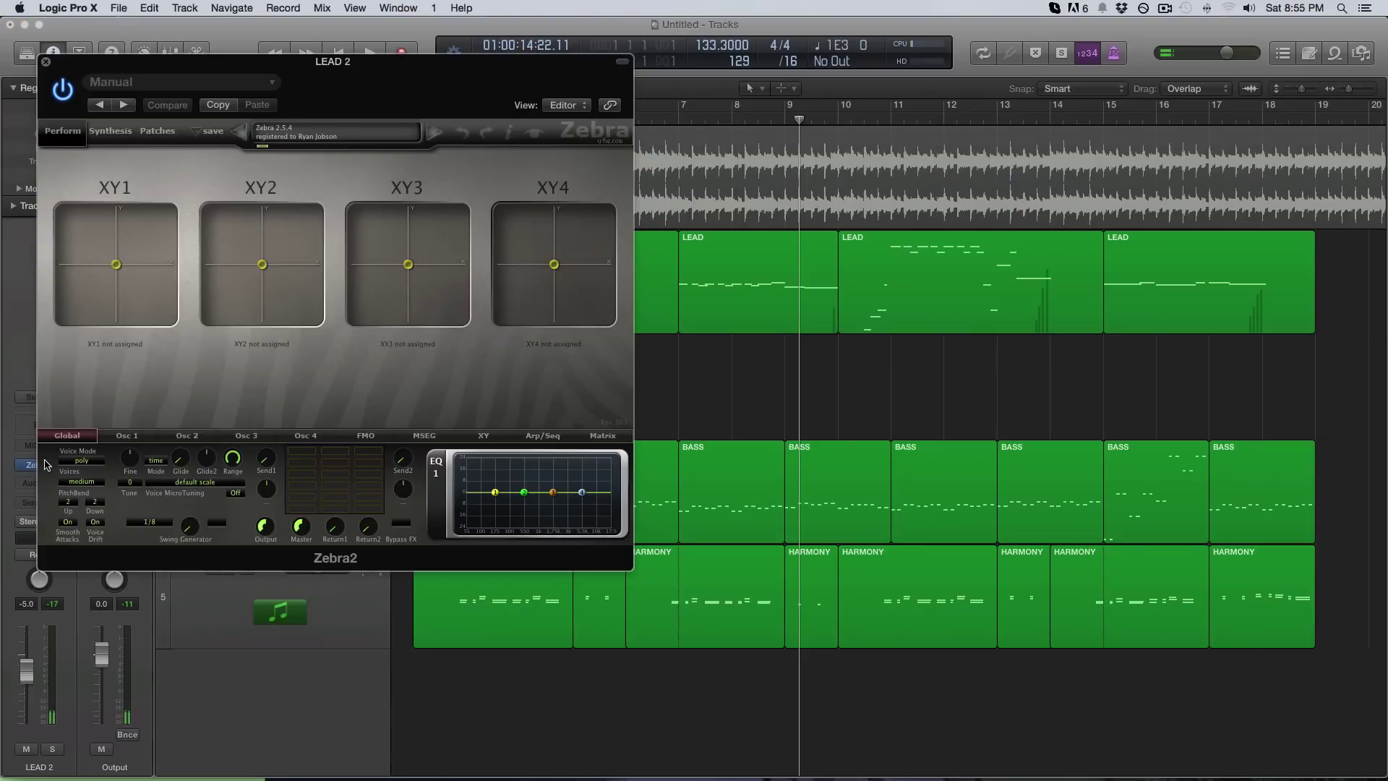
click(112, 131)
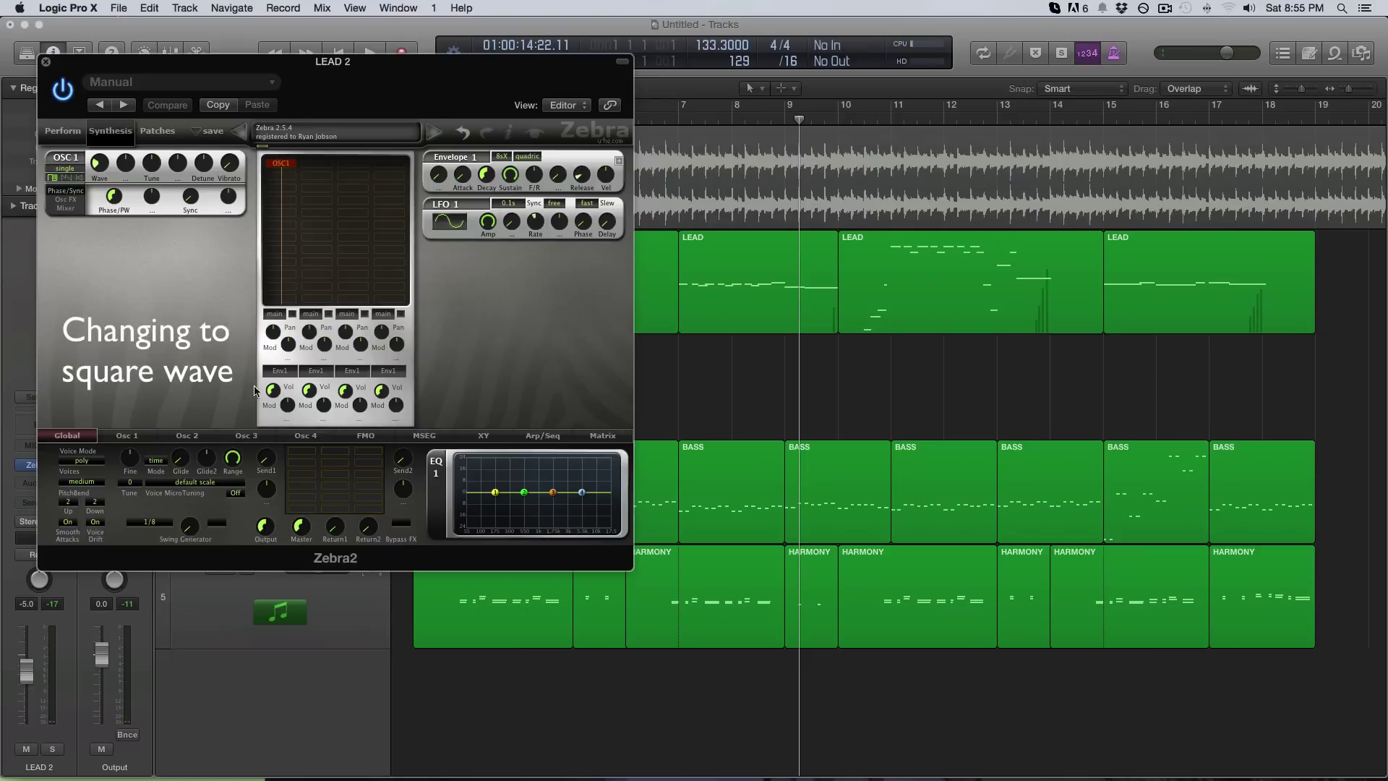
click(311, 459)
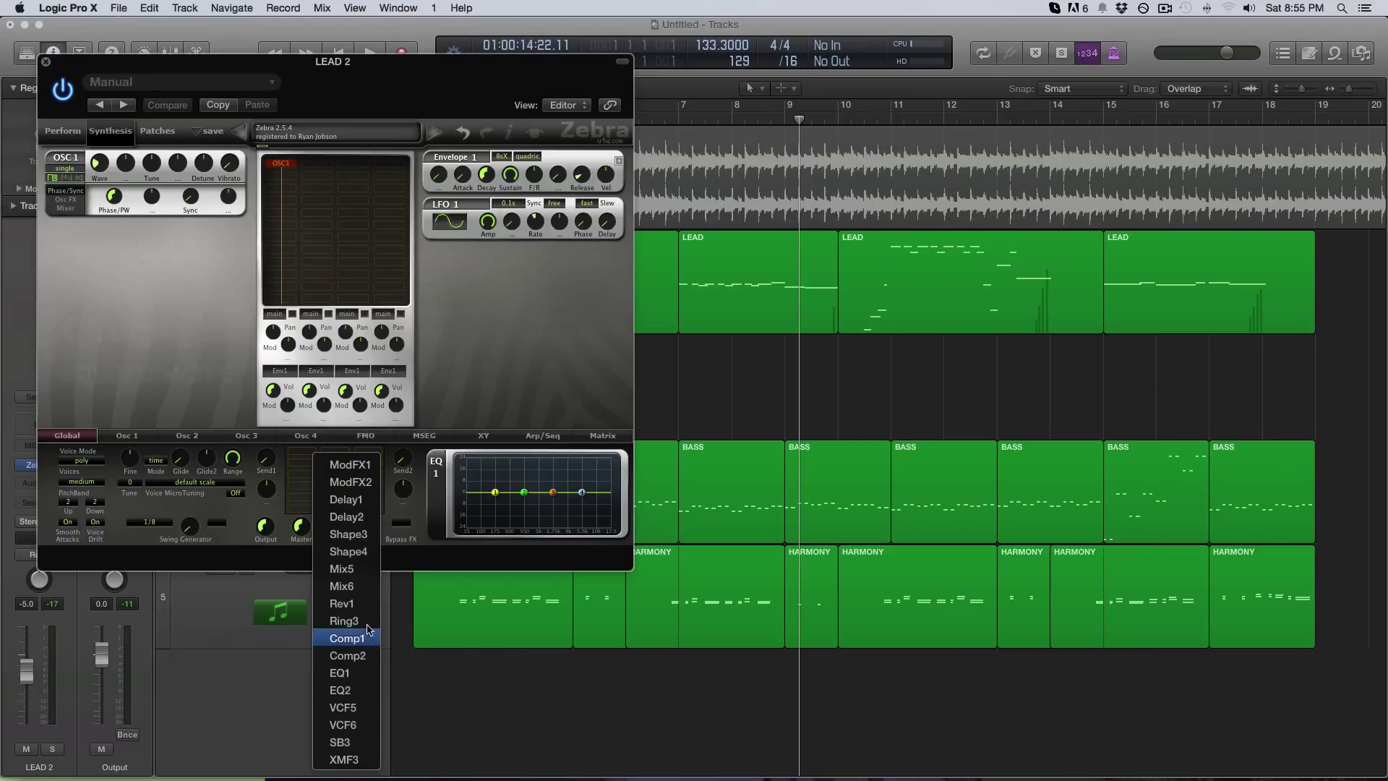
click(356, 603)
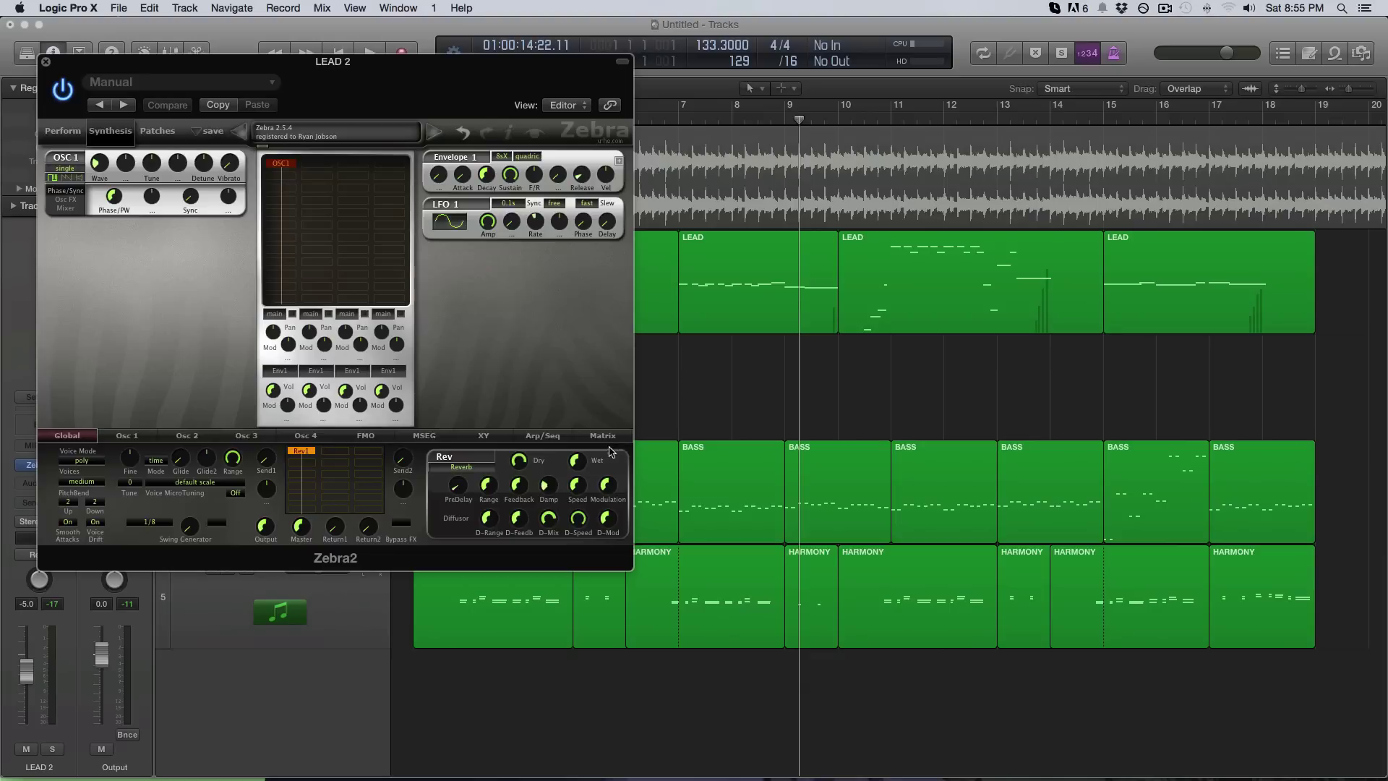
Set the Rev1 reverb to 100 dry and 9.00 feedback, raise its wet level and close the synth window
drag(543, 461, 556, 402)
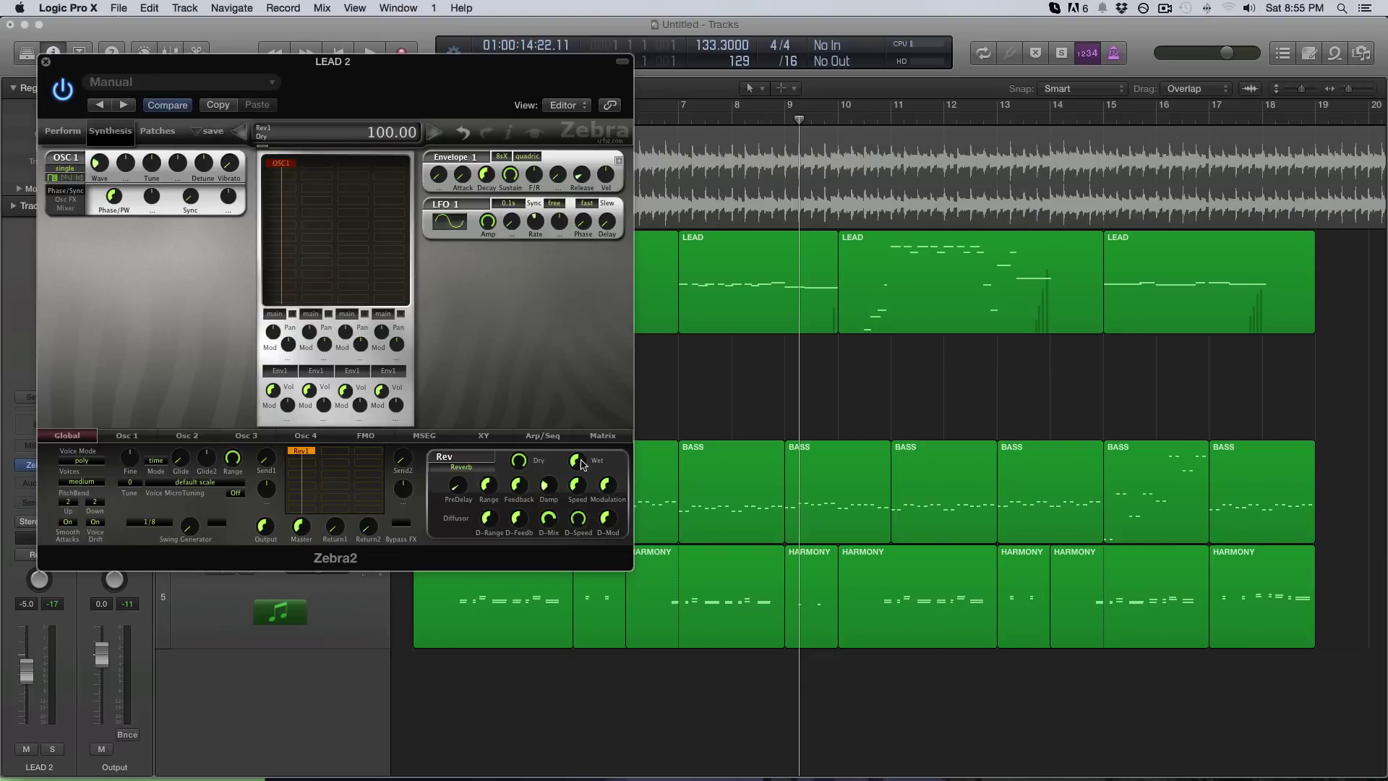
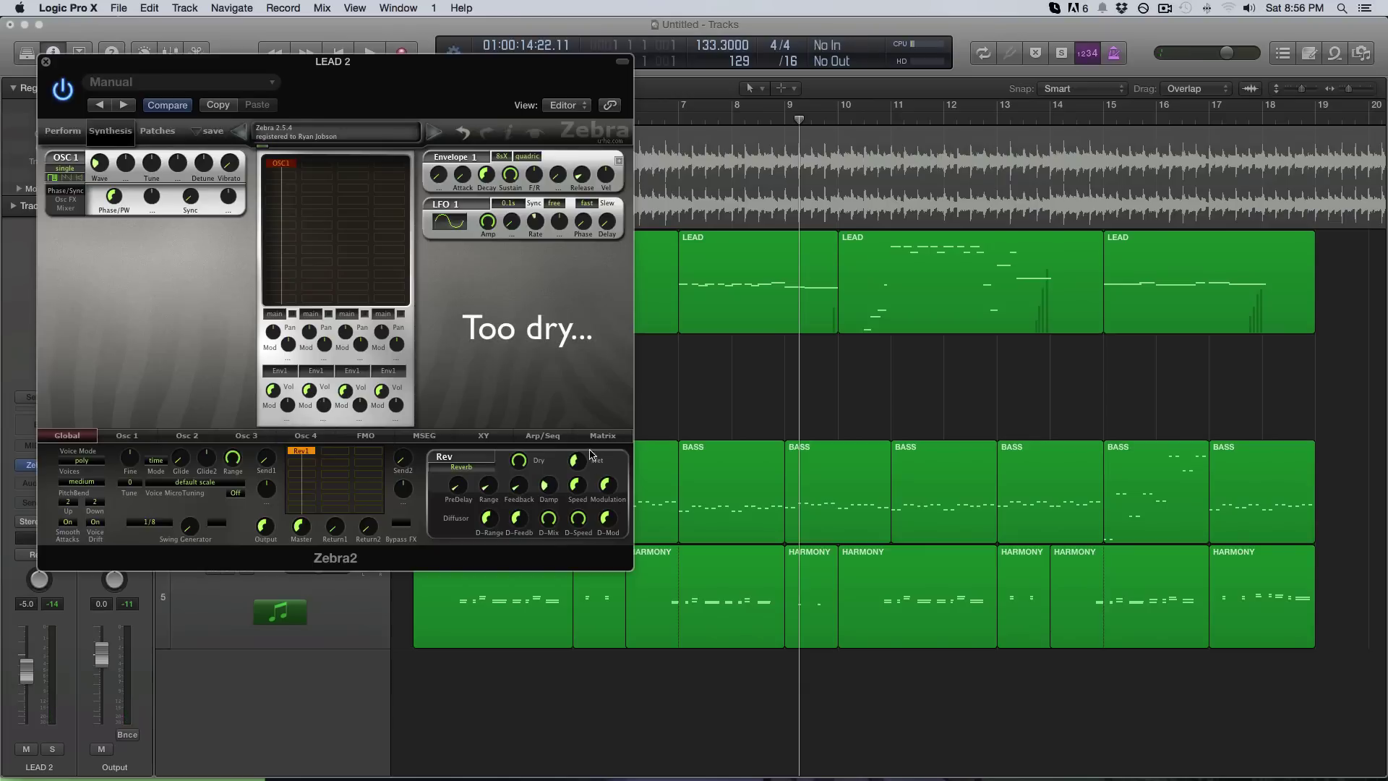
drag(579, 460, 584, 429)
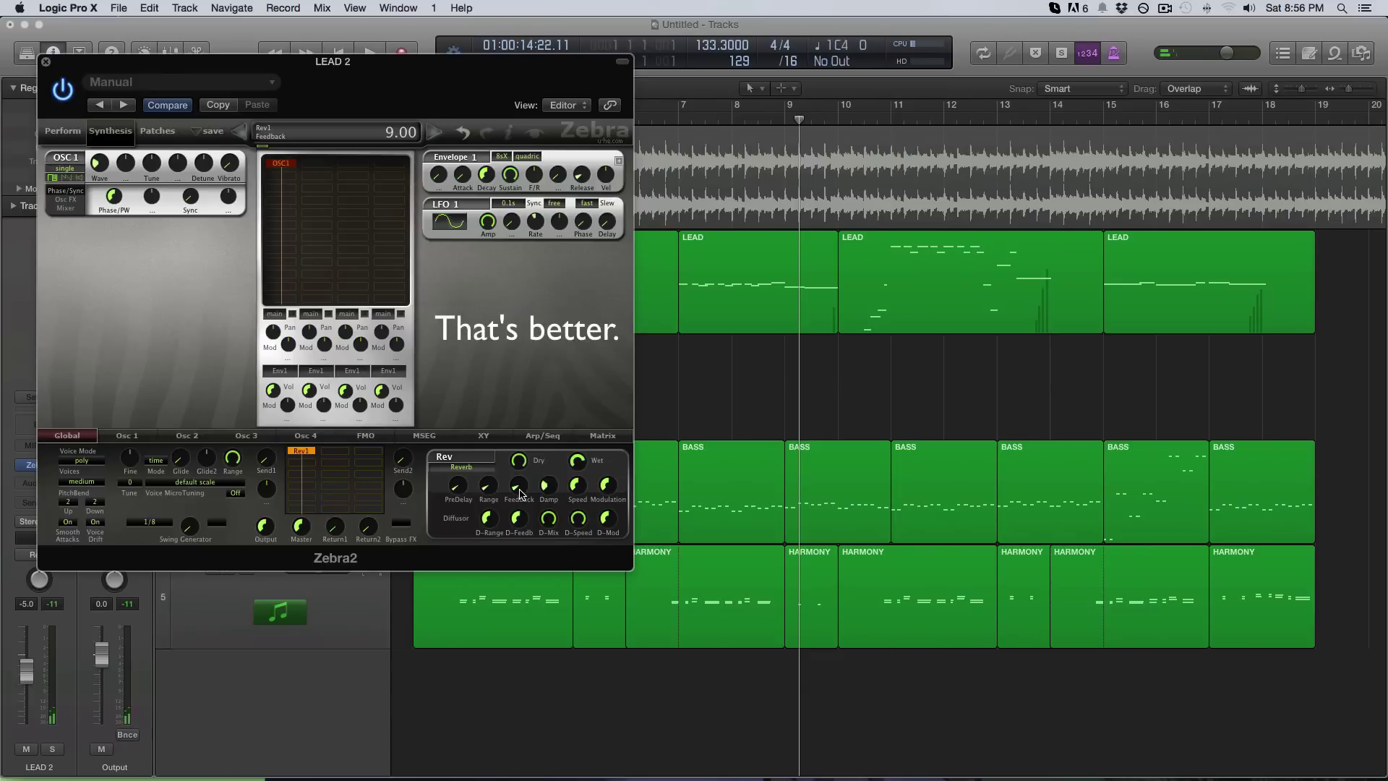
click(45, 62)
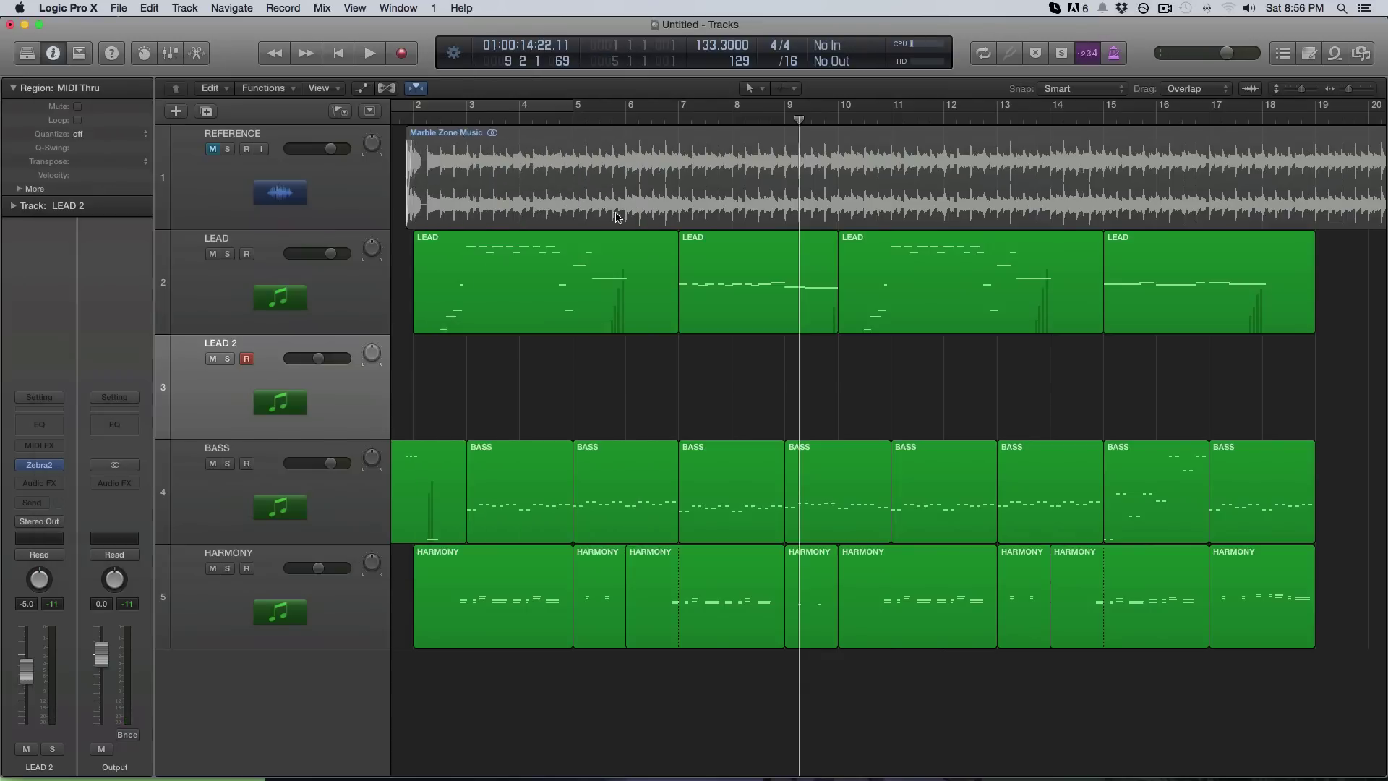
Unmute and solo the REFERENCE track, and listen repeatedly to the second lead passage around bar 6
click(633, 110)
key(space)
click(213, 148)
click(227, 149)
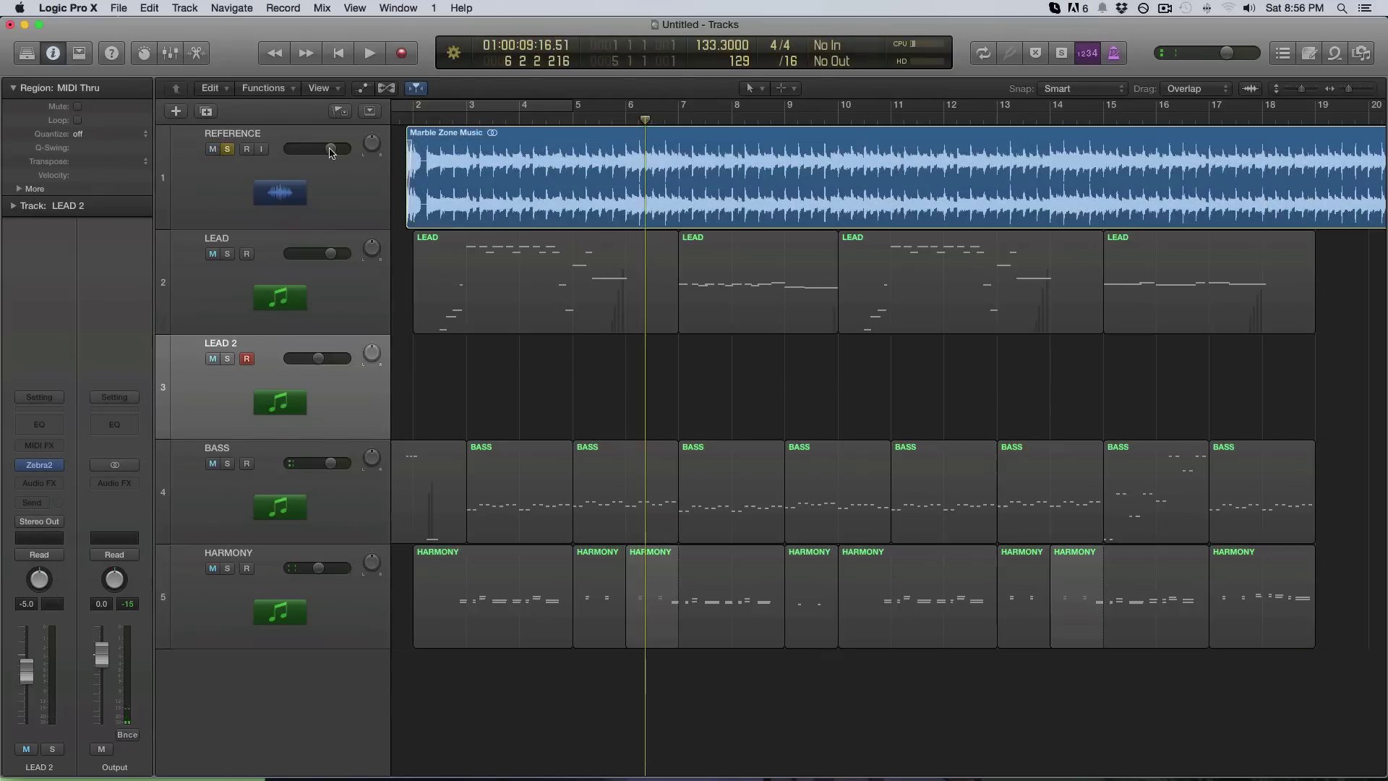
click(599, 116)
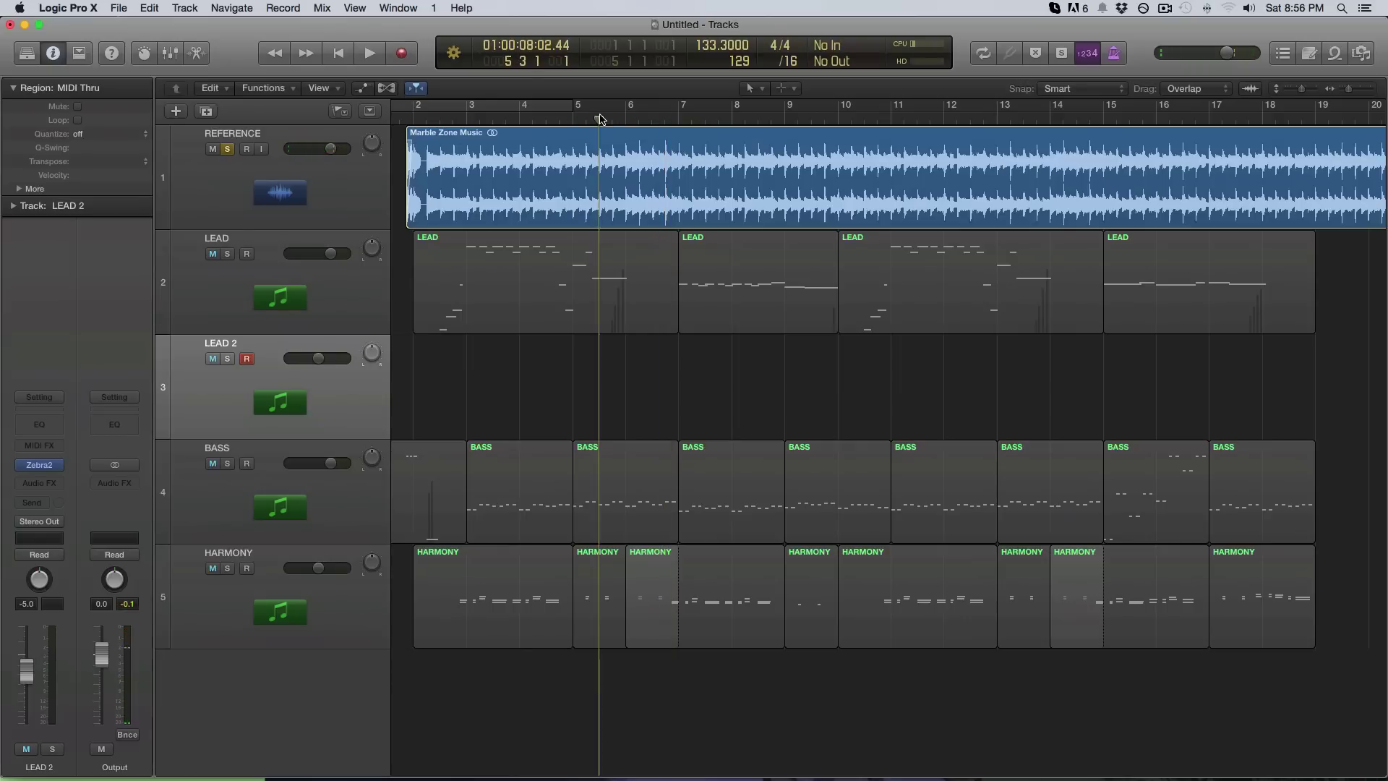
key(space)
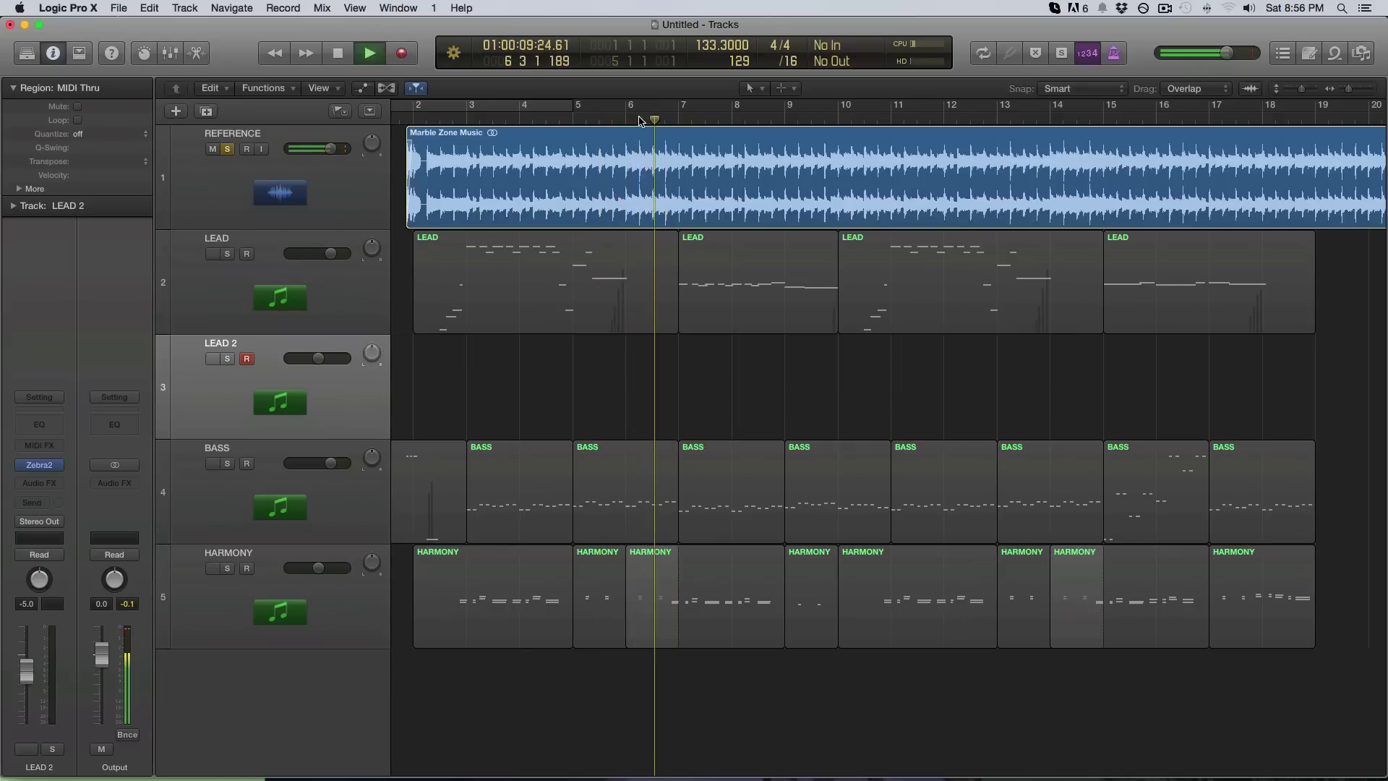
key(space)
click(626, 120)
key(space)
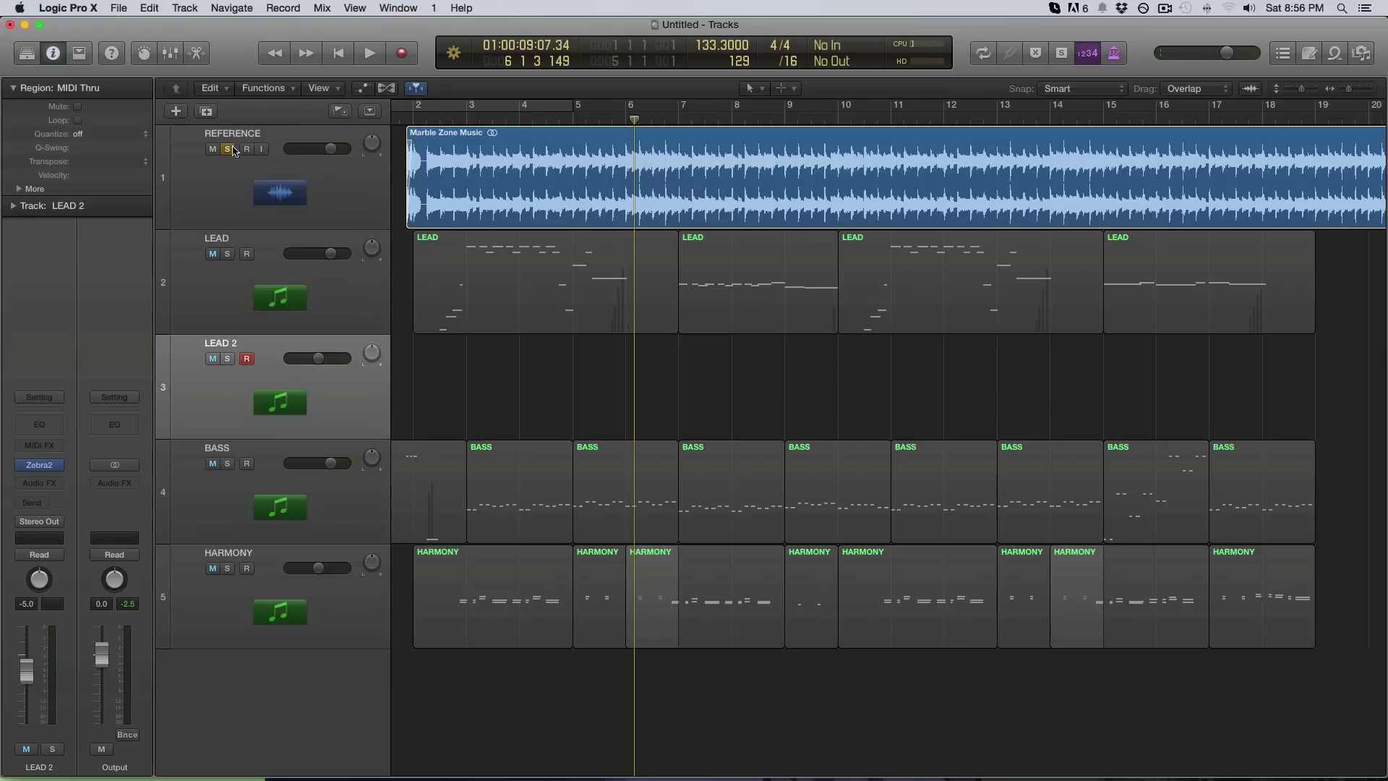
Solo LEAD 2 alongside REFERENCE and record the passage's first note on LEAD 2 at bar 6
click(227, 359)
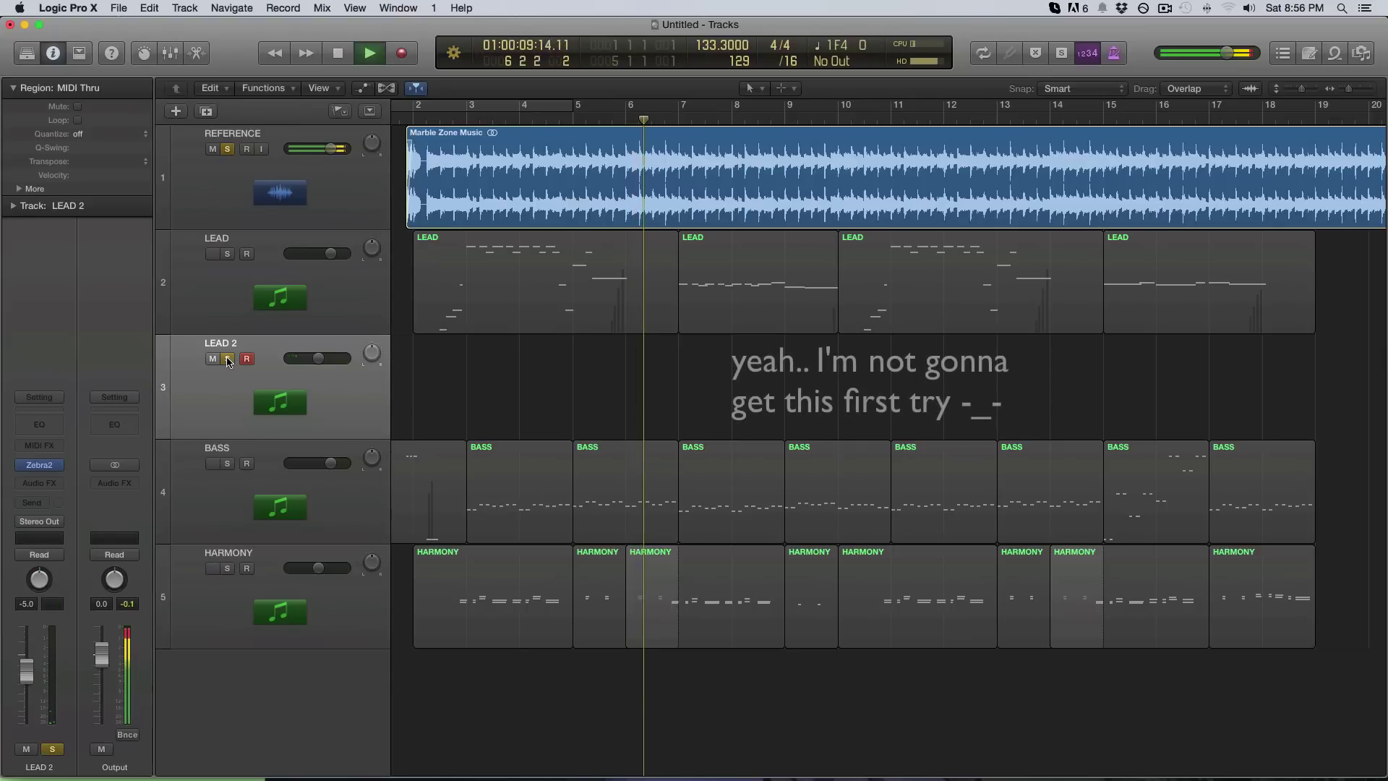
click(622, 118)
click(622, 118)
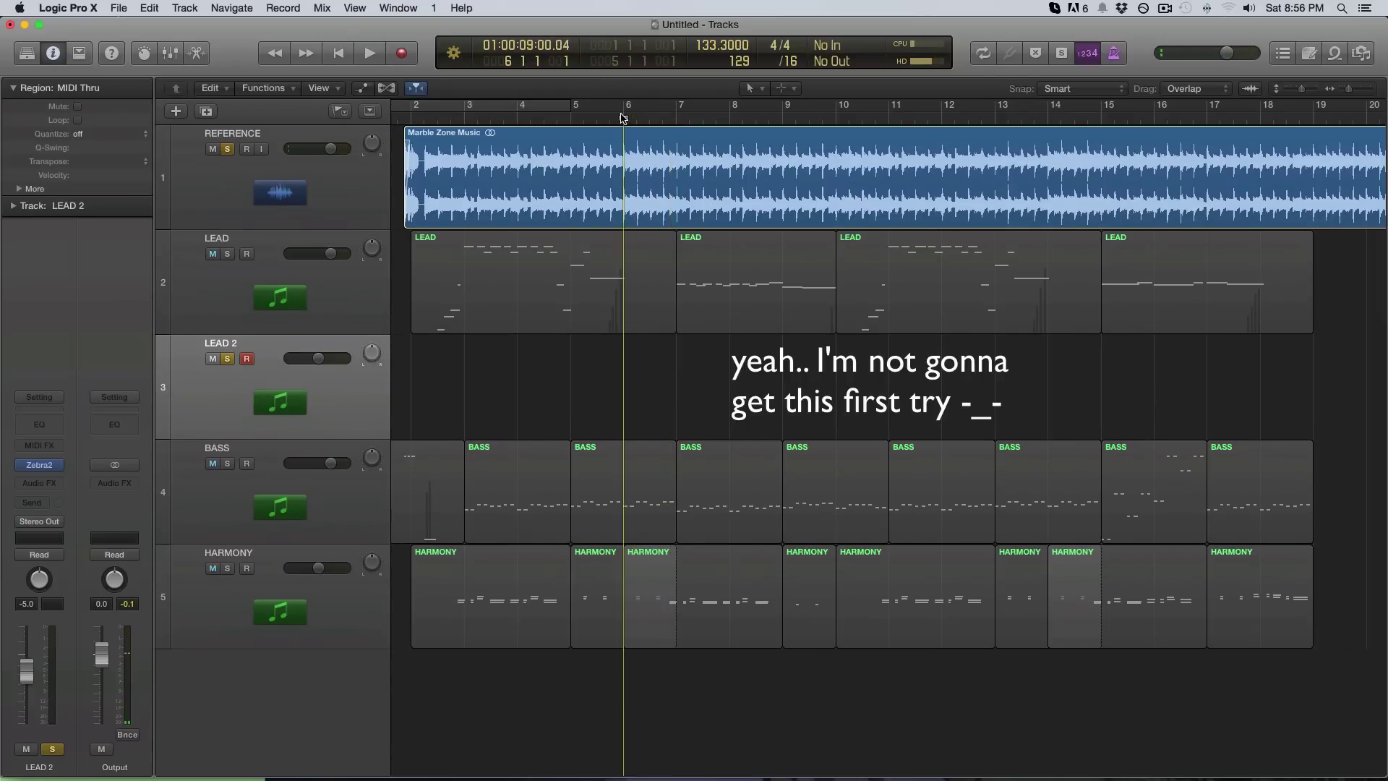
key(r)
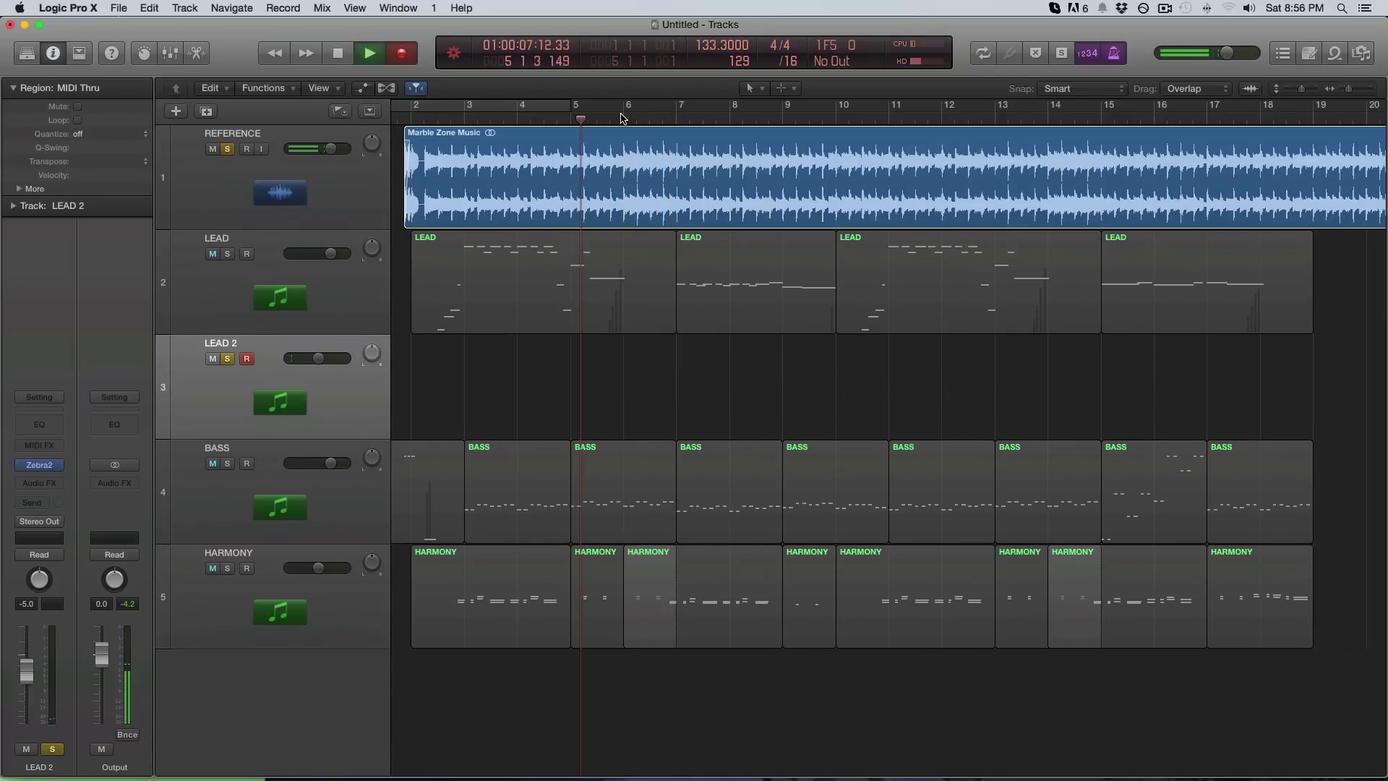
key(space)
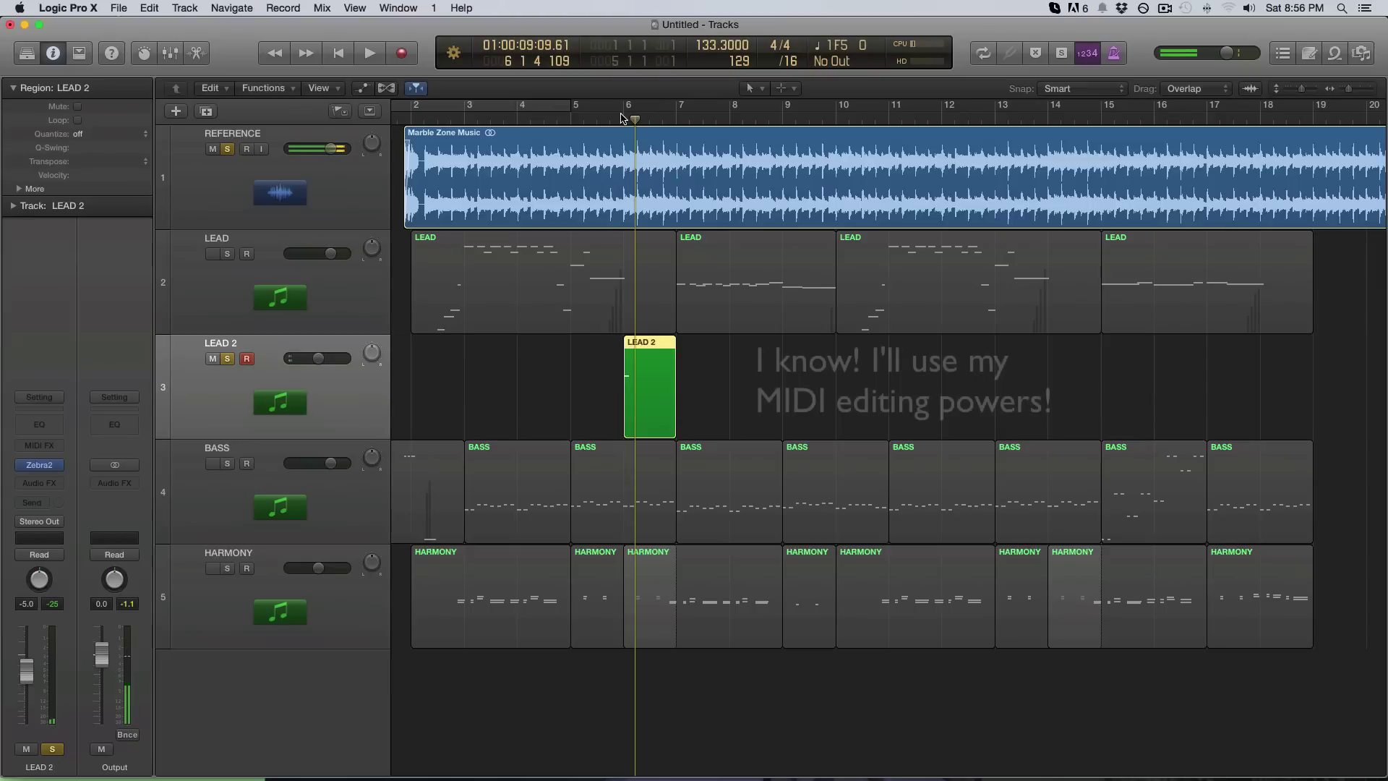
Open the LEAD 2 region in the Piano Roll, align its note with the start of bar 6 and shorten it to about a sixteenth
key(e)
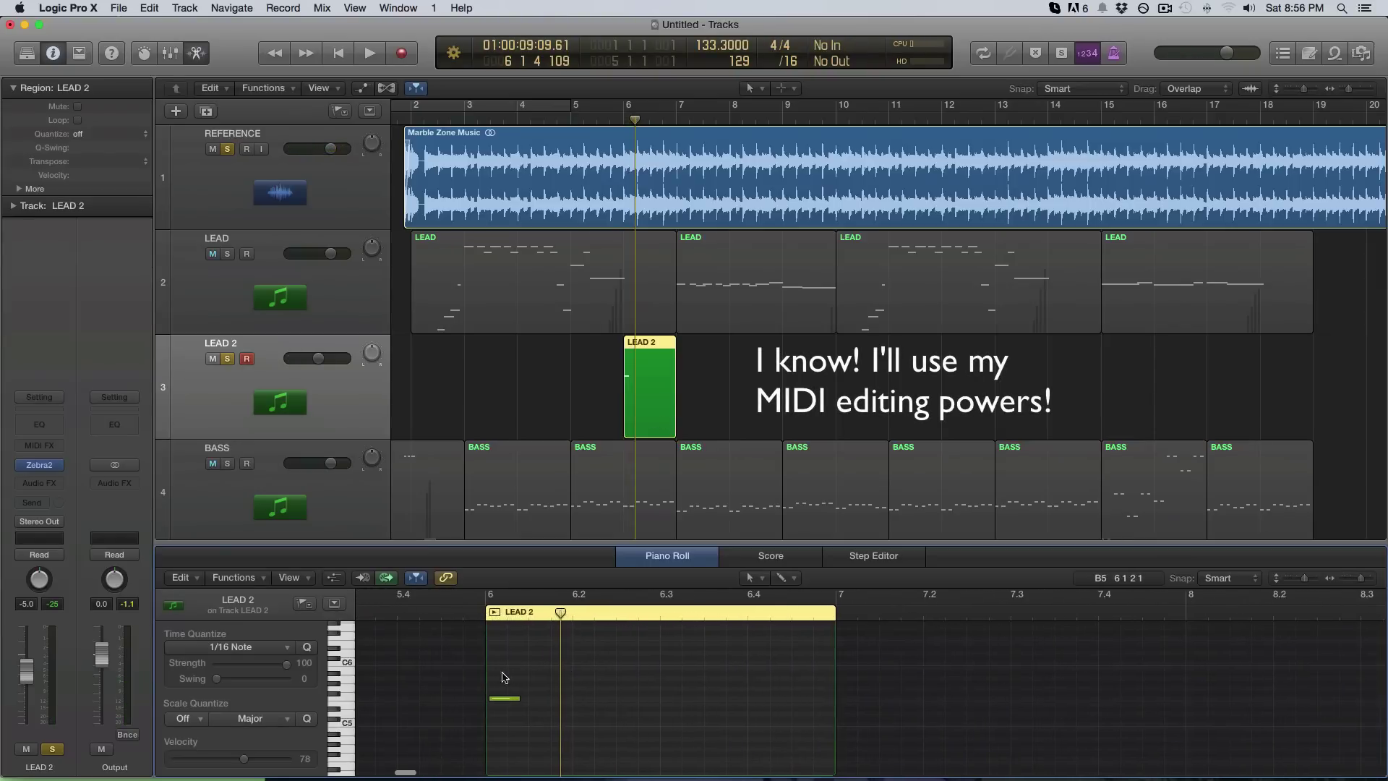
click(509, 699)
drag(508, 703, 484, 700)
key(super+Right)
click(463, 687)
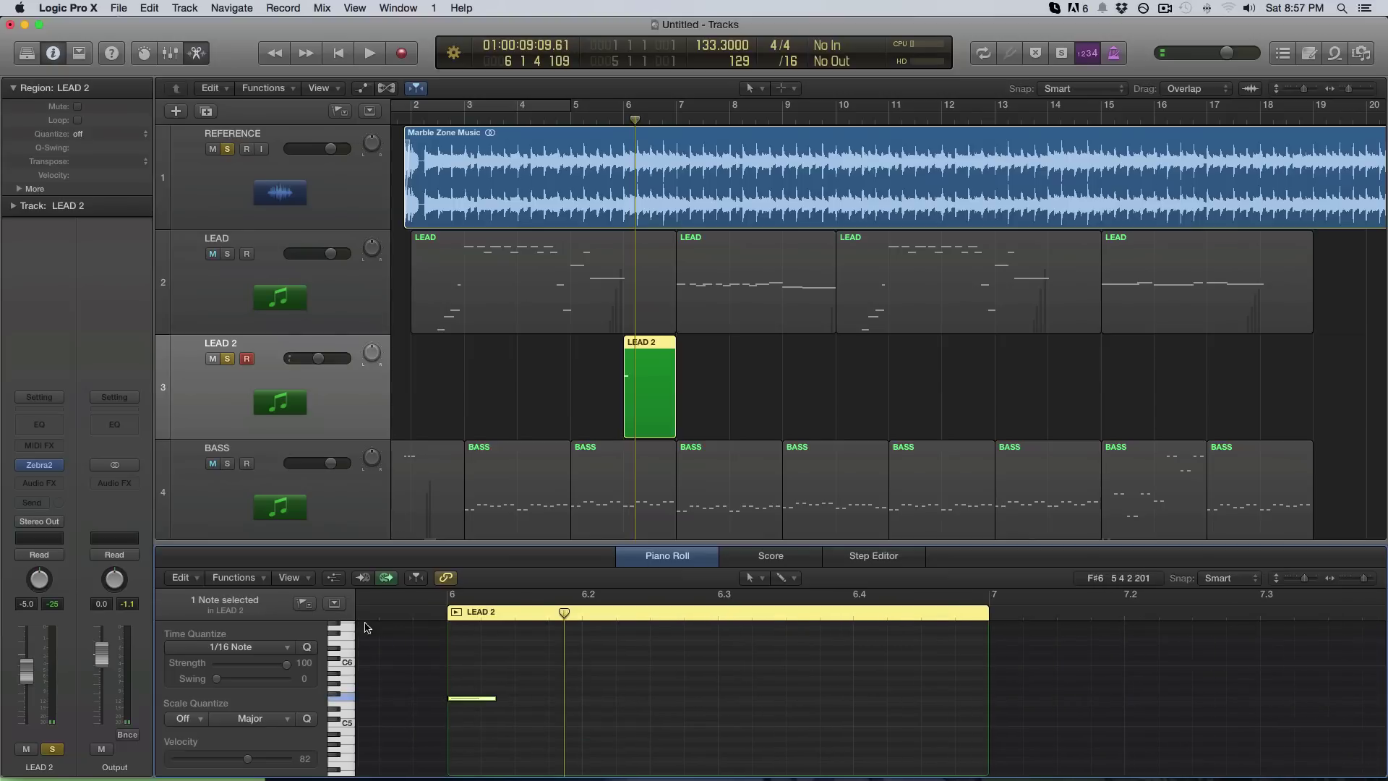
mouse_move(495, 700)
mouse_down()
mouse_move(445, 703)
mouse_move(479, 701)
mouse_up()
click(470, 685)
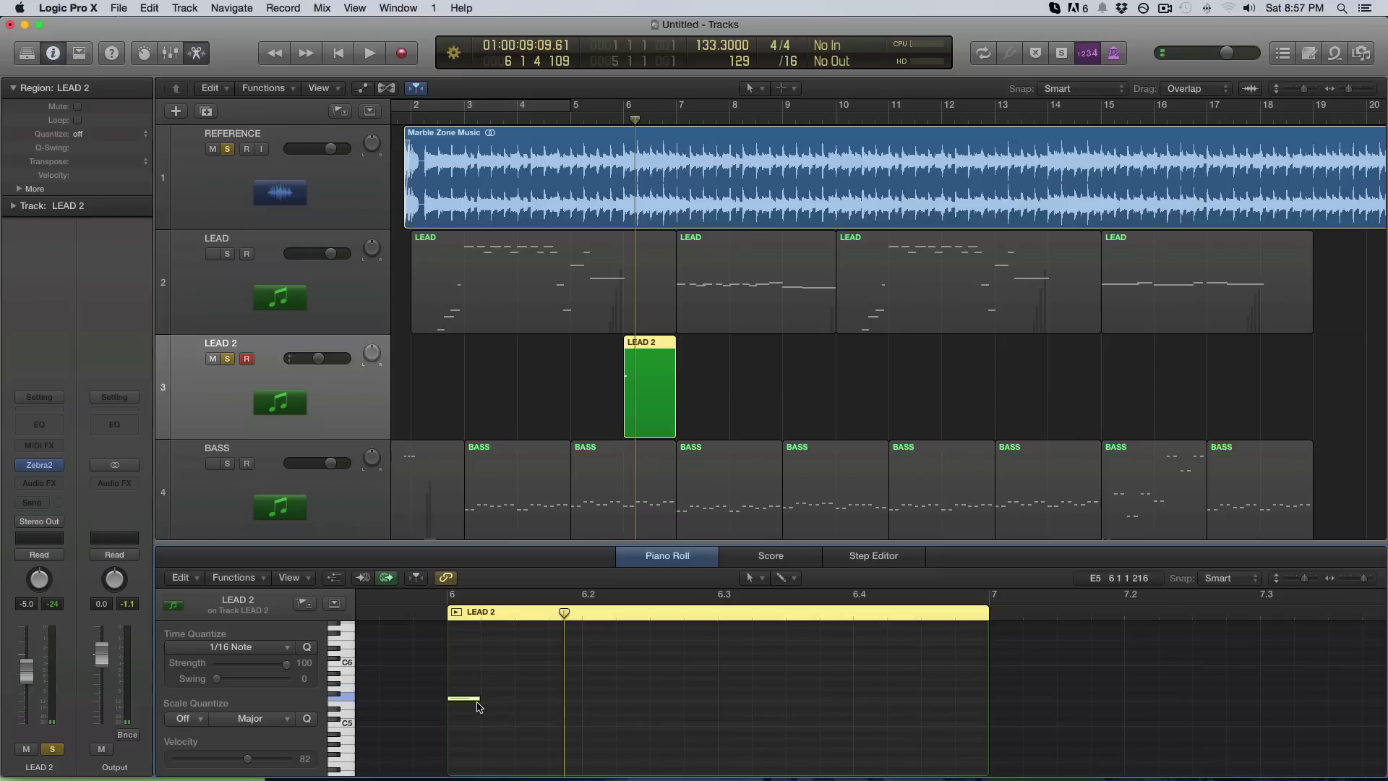
Enlarge the Piano Roll, copy the LEAD 2 note into a descending four-note sixteenth run from bar 6 and play it against the reference
scroll(477, 706, down, 3)
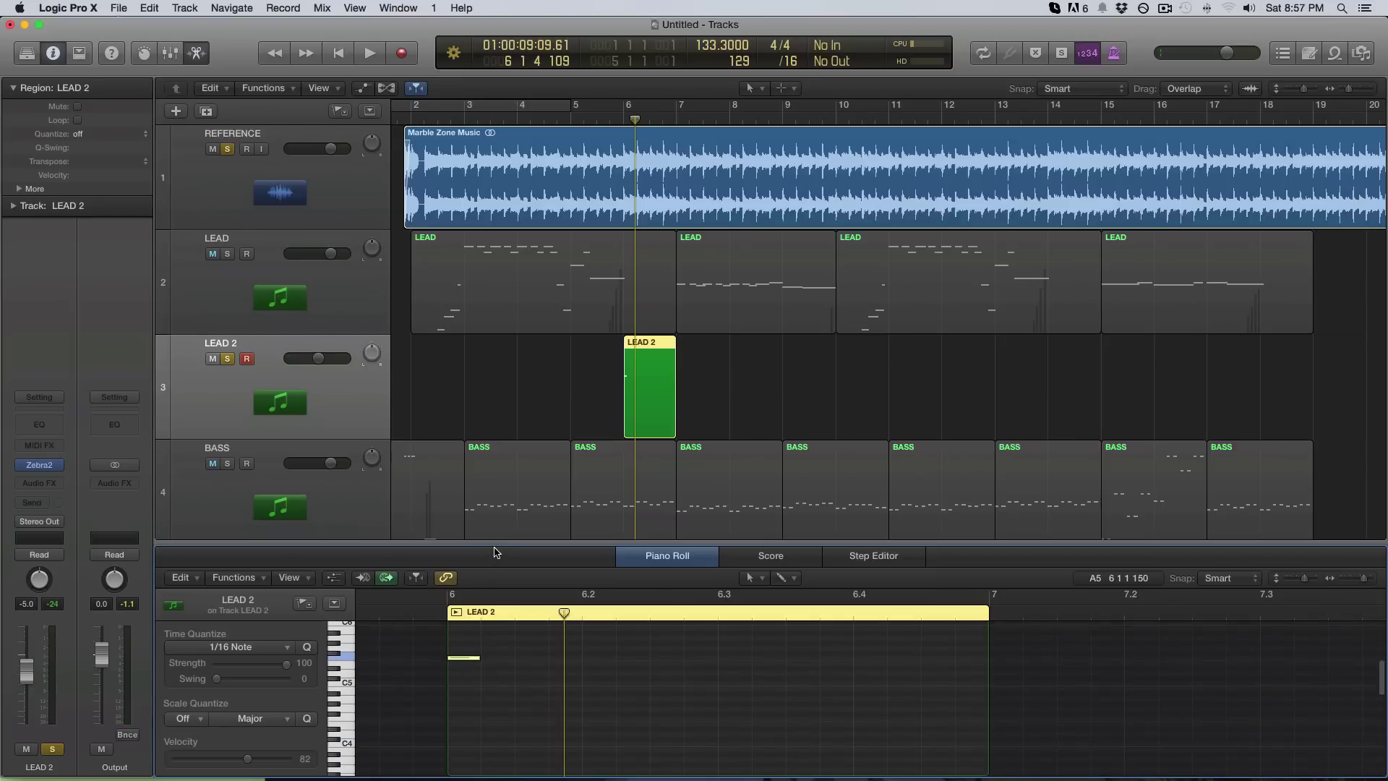
drag(498, 550, 495, 473)
drag(472, 581, 573, 641)
key(space)
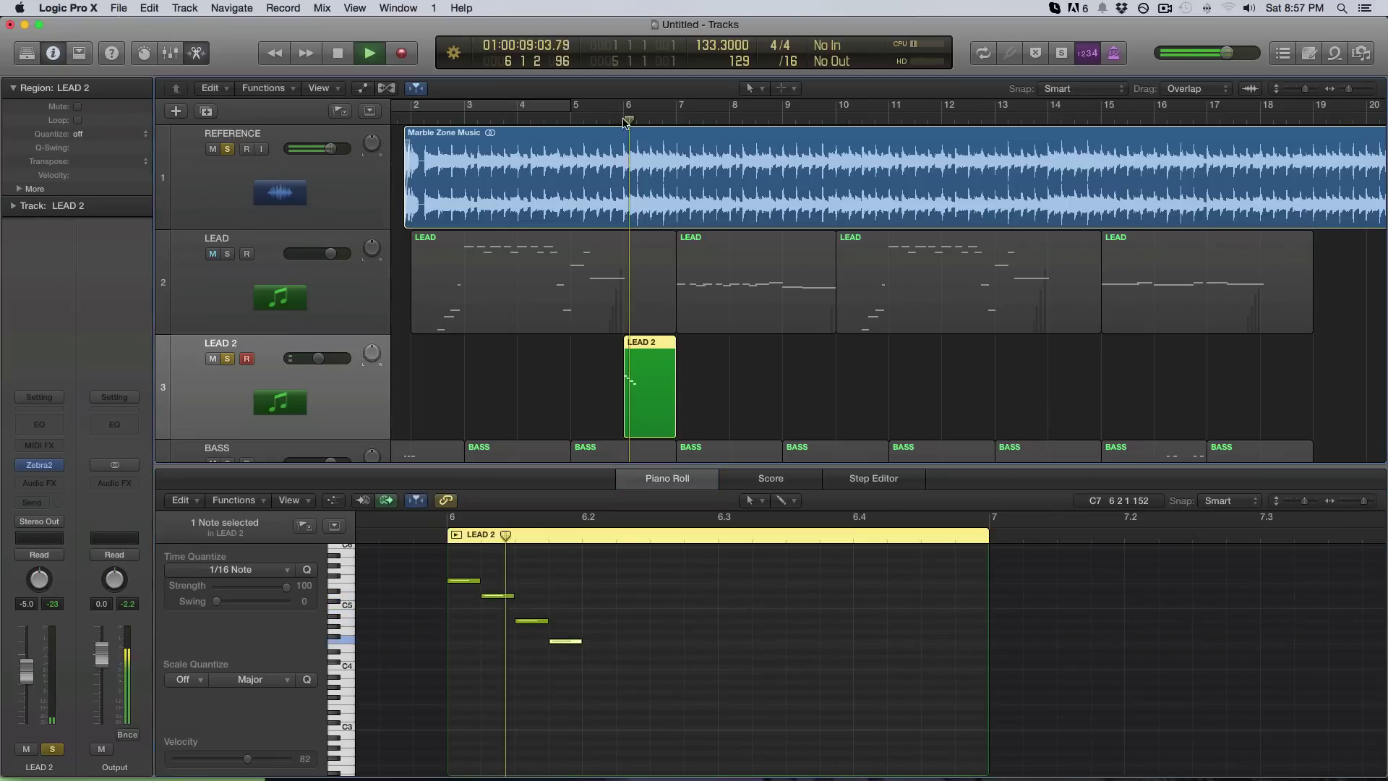
key(space)
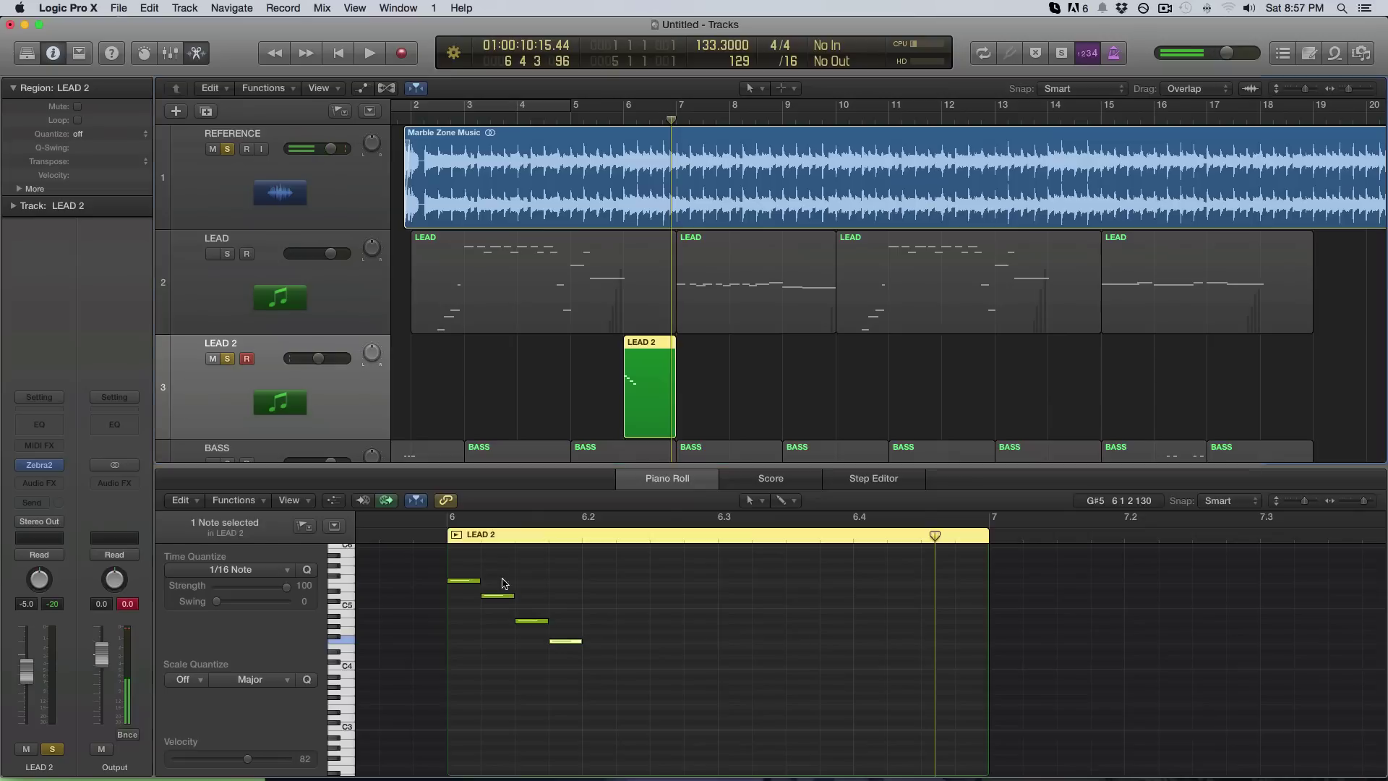
Copy the last three notes of the descending run in LEAD 2 so they directly follow it
drag(496, 569, 588, 664)
drag(516, 599, 617, 599)
click(673, 649)
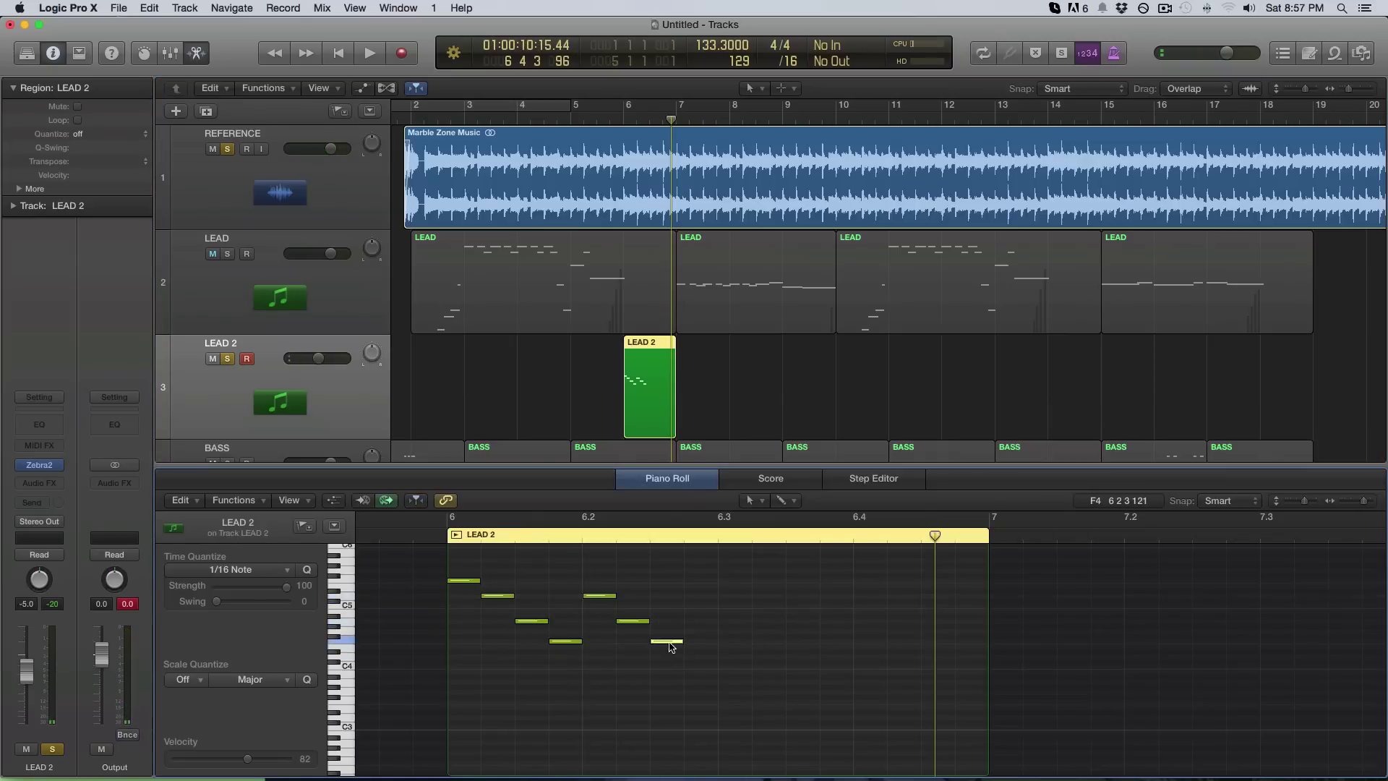
Extend the descending LEAD 2 run with copied sixteenth notes until bar 6 is filled, stepping down through D4 and A3 to F#3
mouse_move(672, 647)
mouse_down()
mouse_move(705, 659)
mouse_move(686, 648)
mouse_up()
drag(716, 674, 741, 626)
click(799, 637)
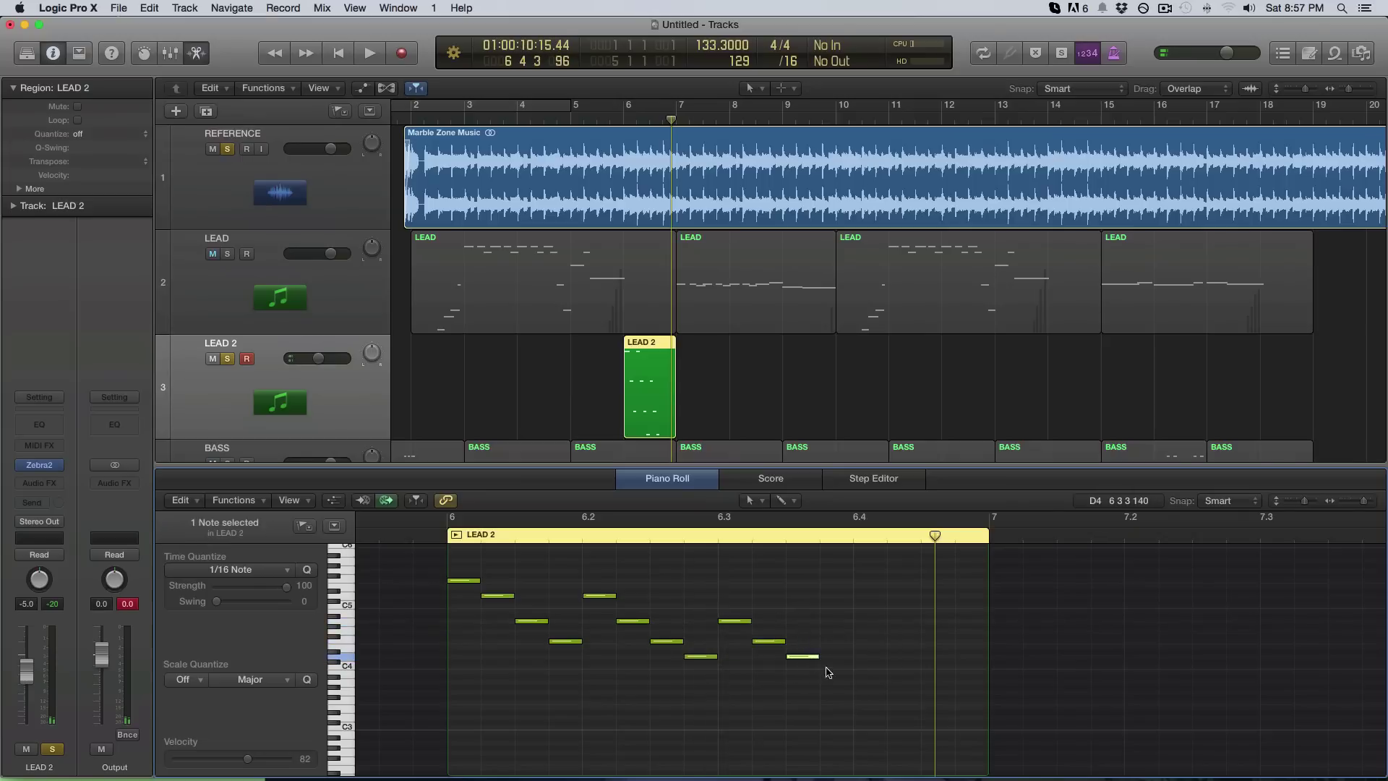
drag(829, 672, 832, 694)
drag(764, 622, 831, 710)
drag(764, 645, 866, 646)
click(939, 692)
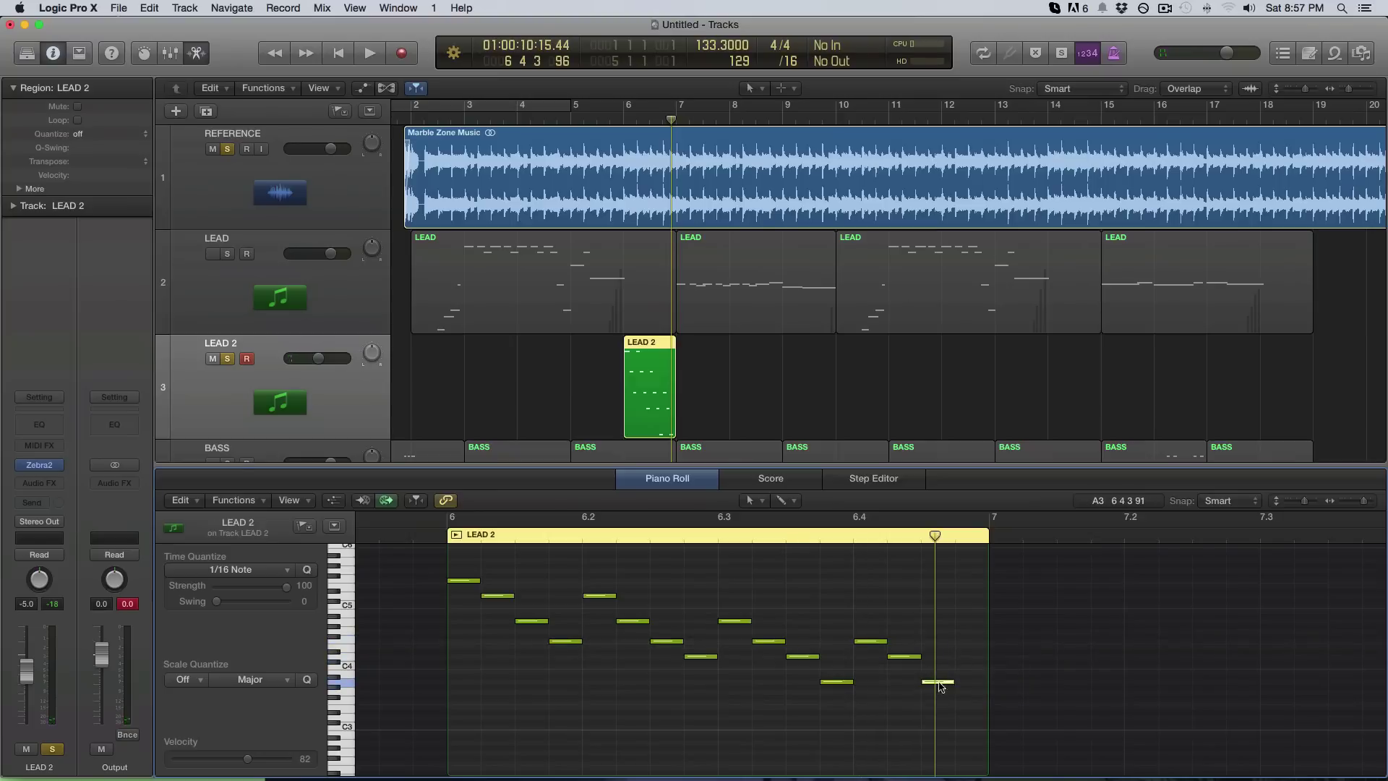
drag(942, 687, 969, 705)
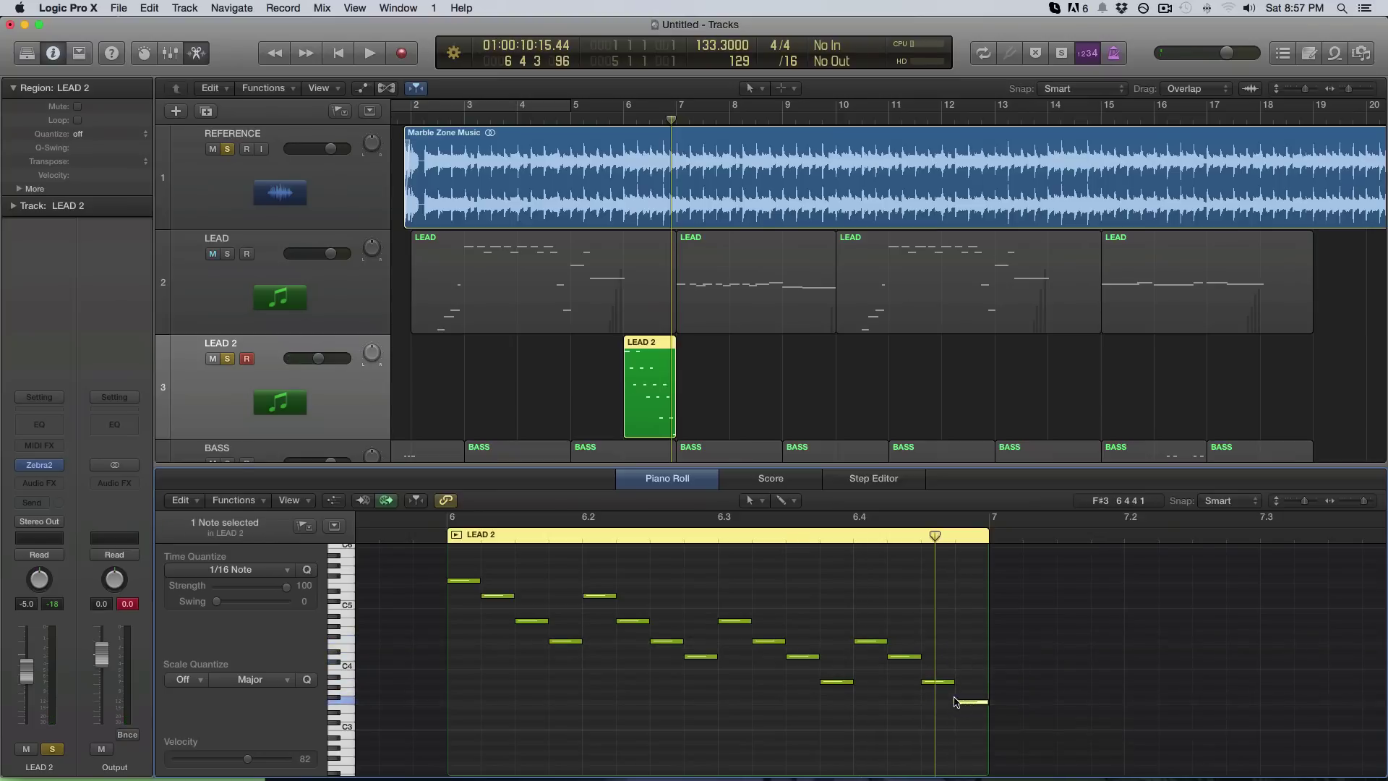
Close the Piano Roll and play the LEAD 2 run from bar 6 with the reference, then with REFERENCE unsoloed
key(e)
key(space)
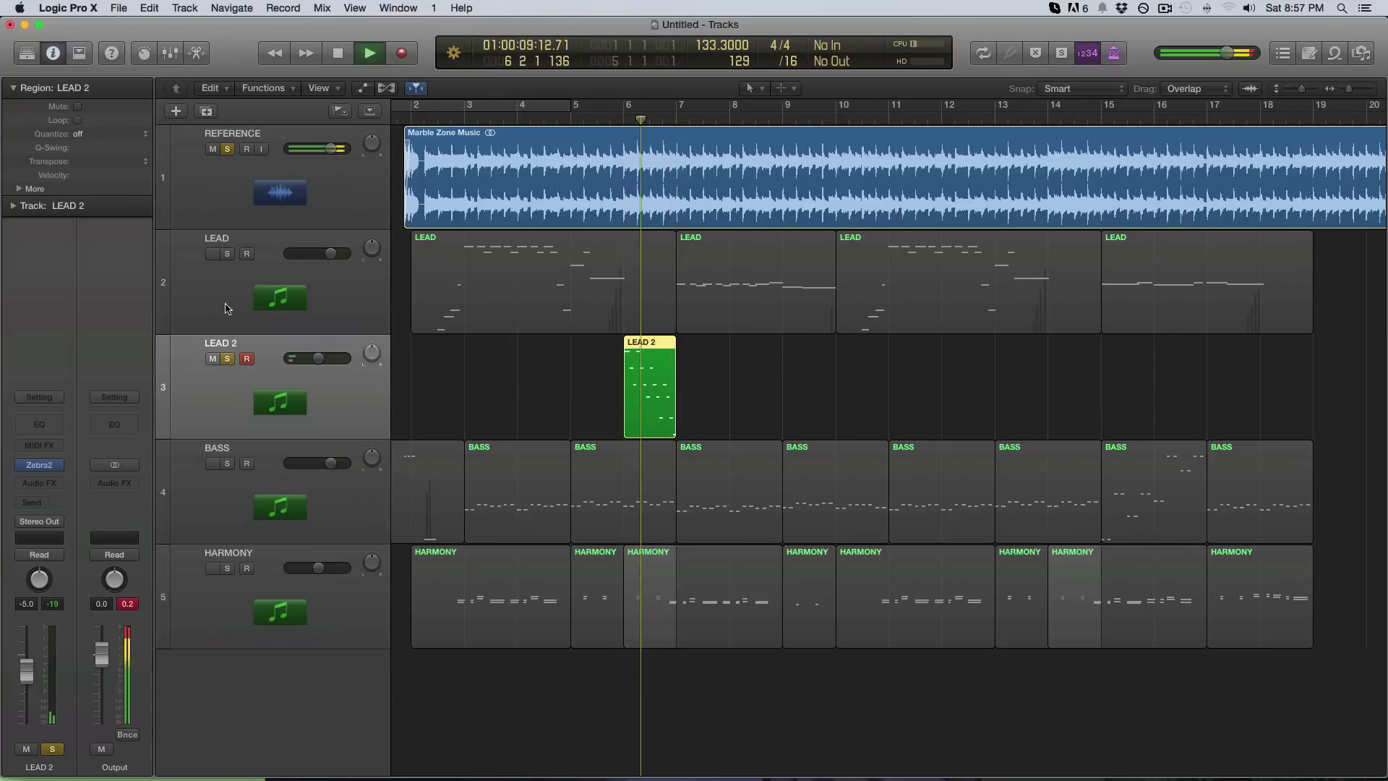
click(226, 150)
key(space)
key(space)
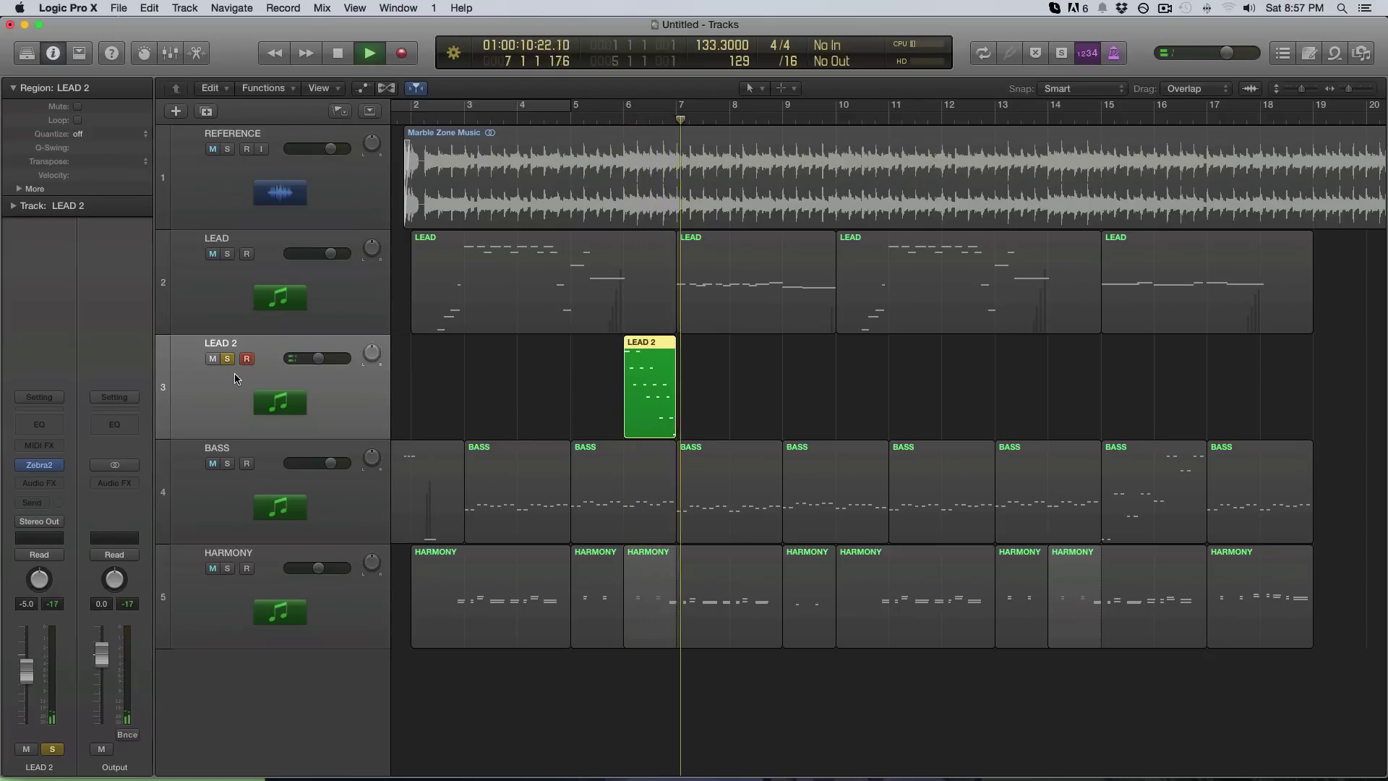
key(space)
Lower the reverb feedback in LEAD 2's Zebra2 instrument to 11.00, replay the run from bar 6 and close the plug-in
key(v)
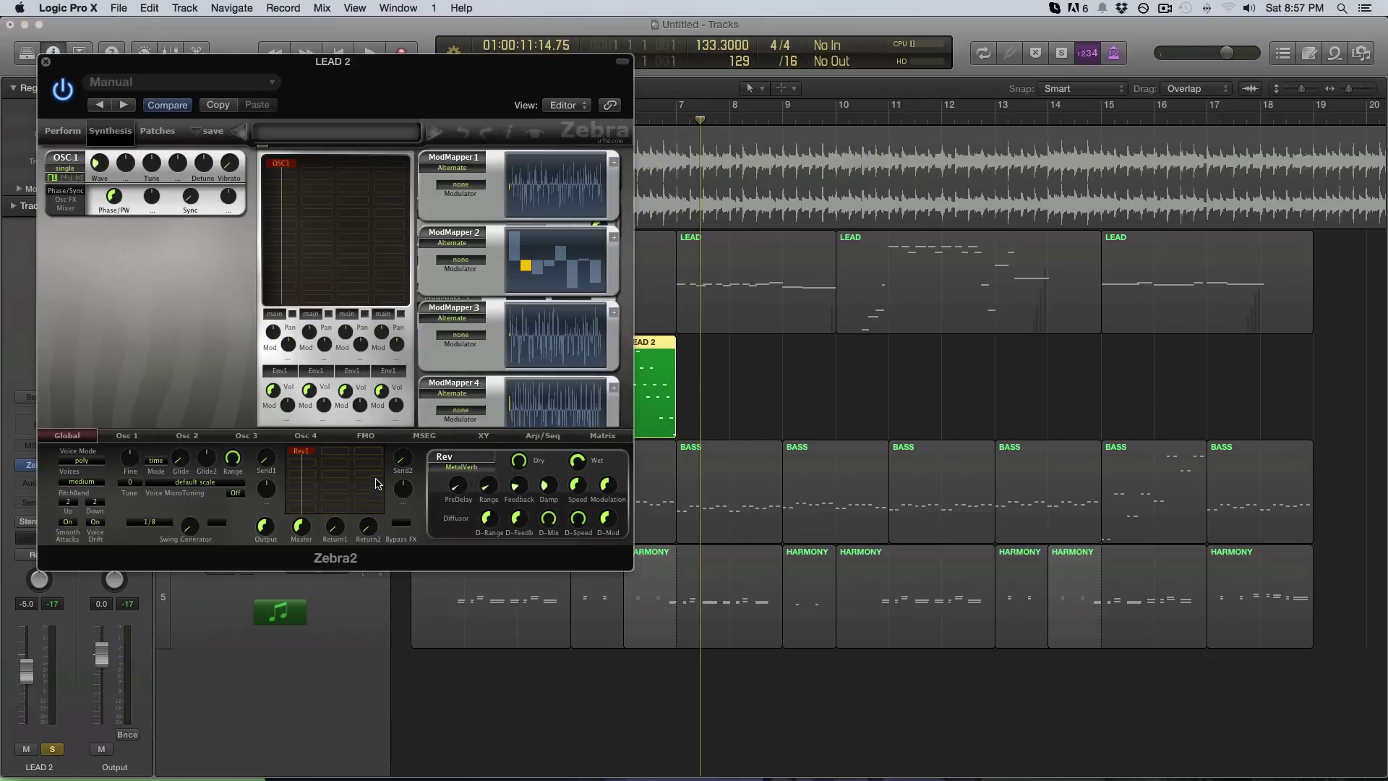
click(515, 486)
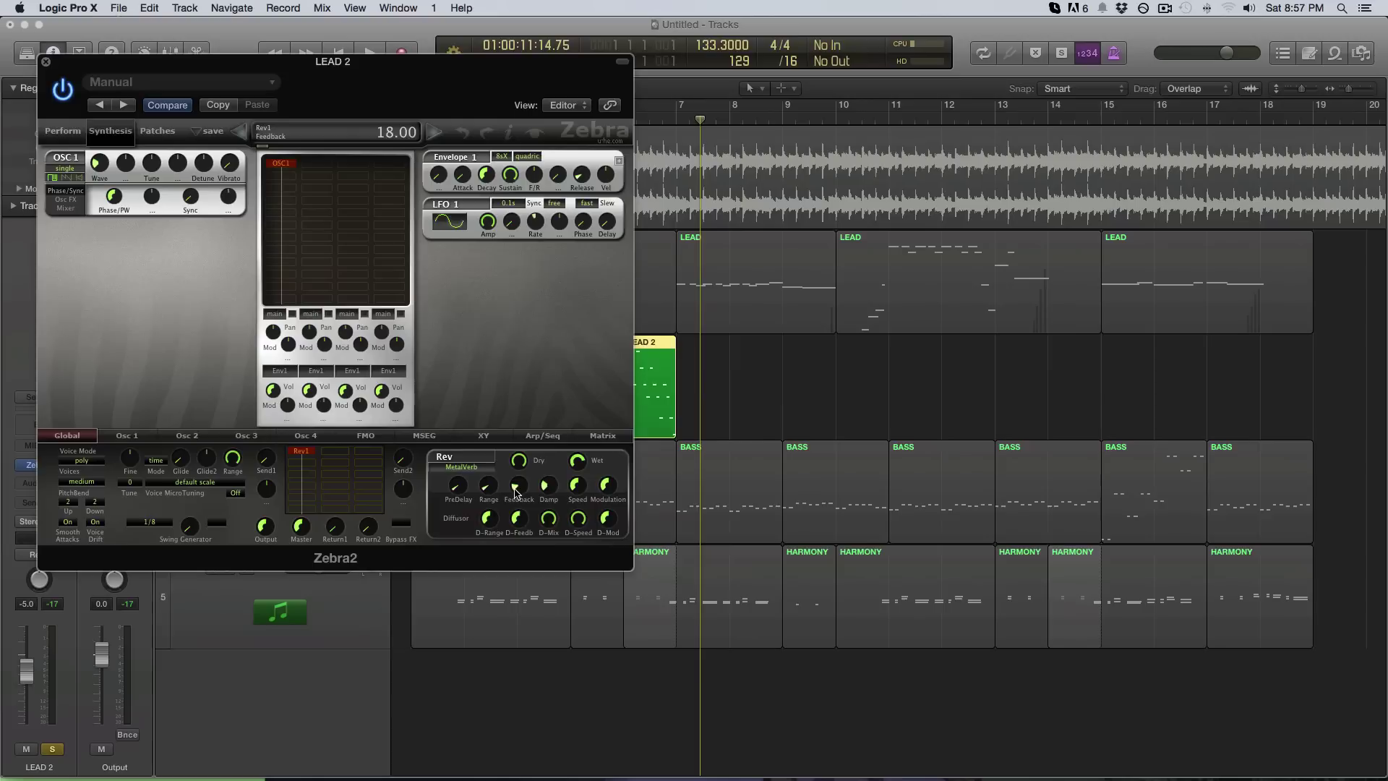
click(45, 62)
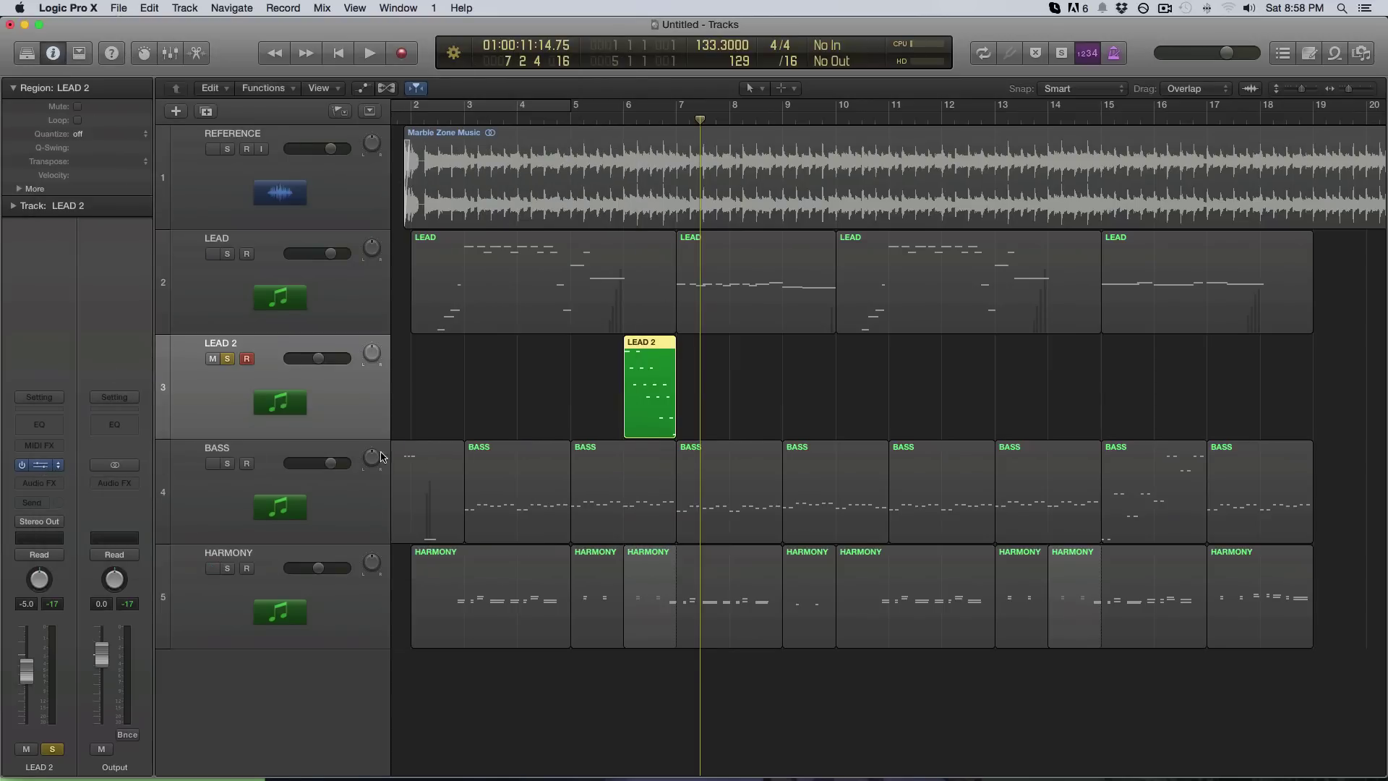
key(v)
click(547, 489)
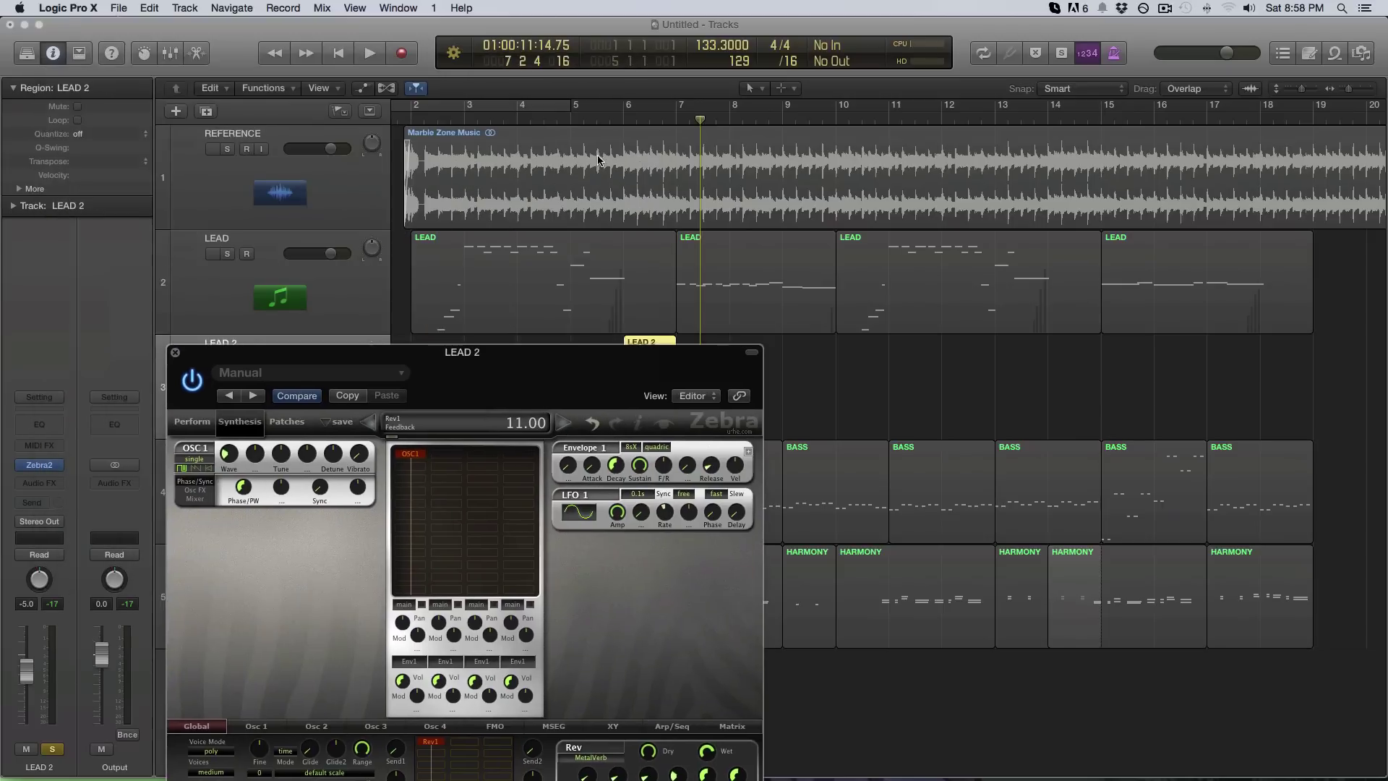
double_click(620, 124)
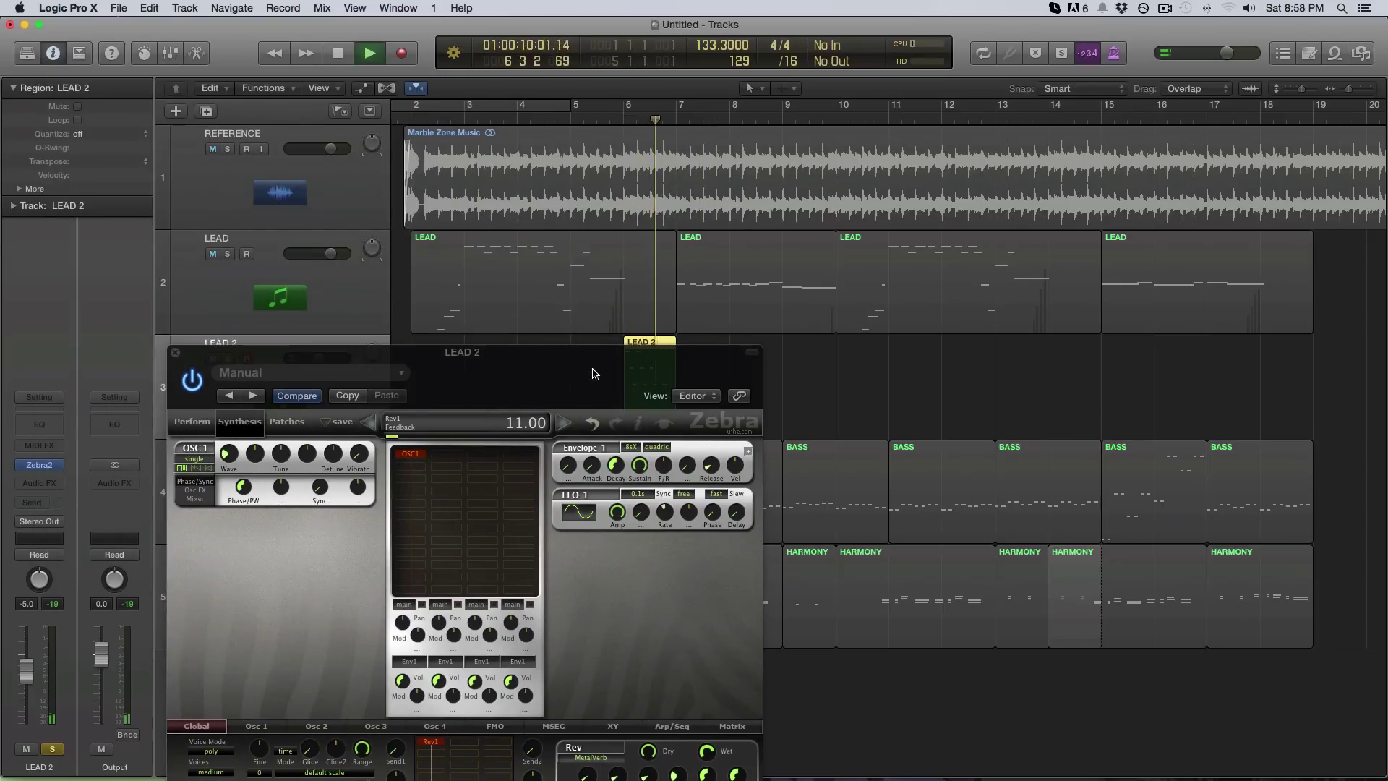
key(space)
key(super+w)
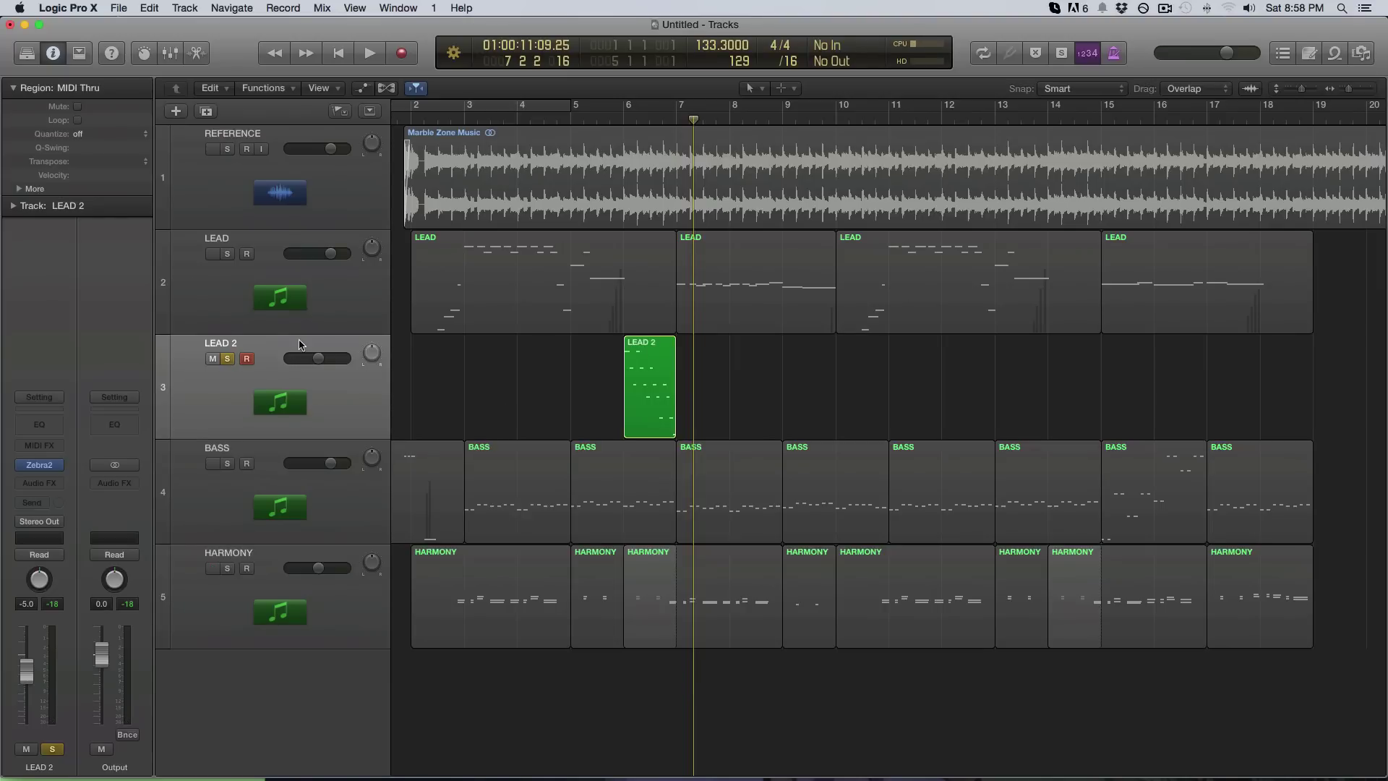
Solo REFERENCE again, listen from bar 9 for the next phrase and record its five notes on LEAD 2 around bar 10
click(227, 149)
key(space)
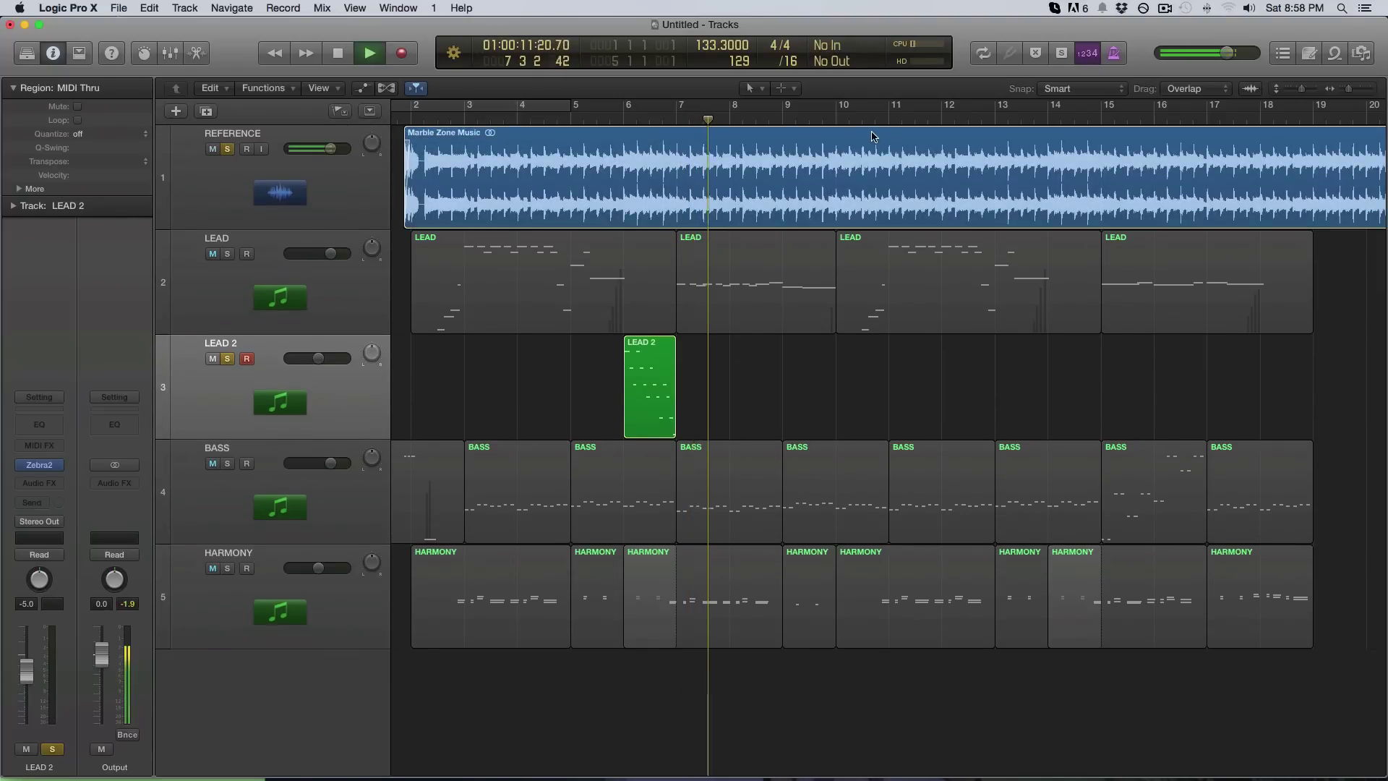
click(795, 124)
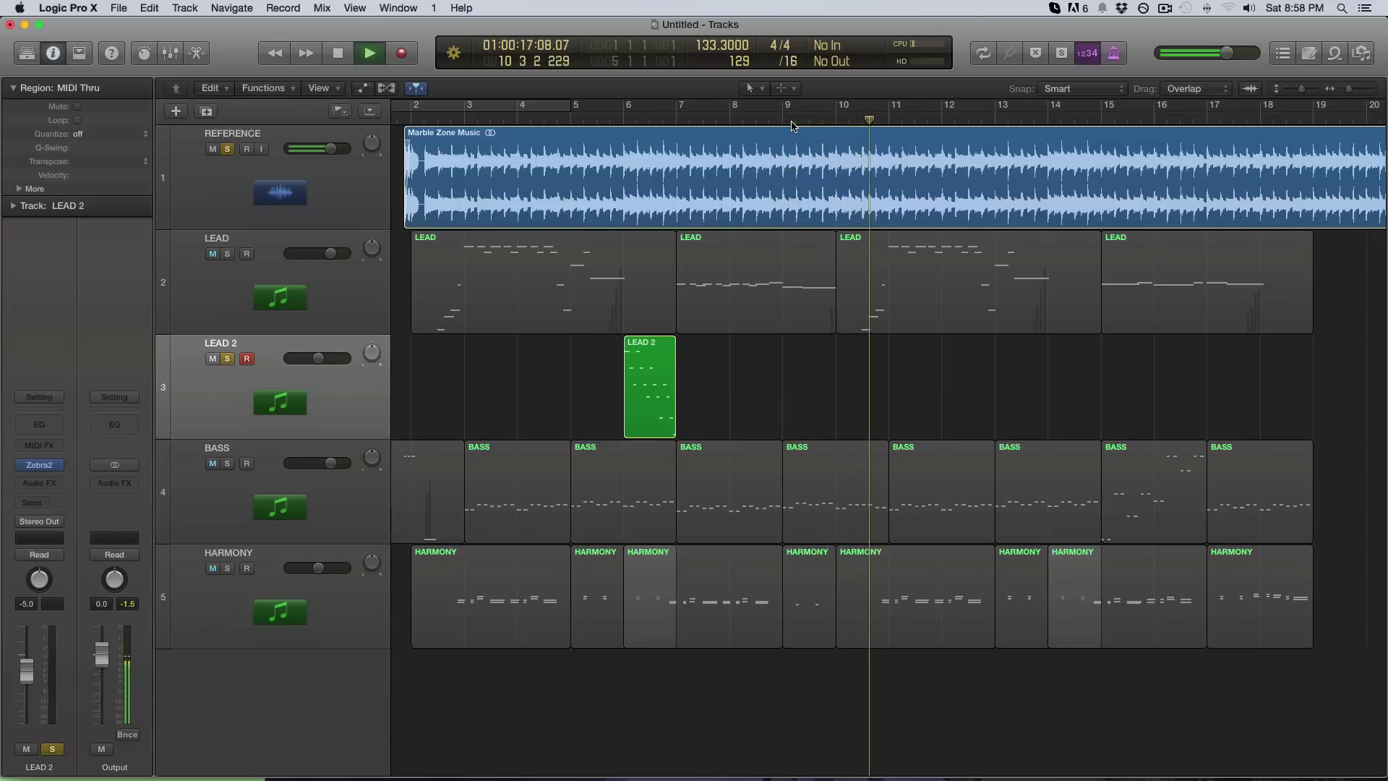
key(space)
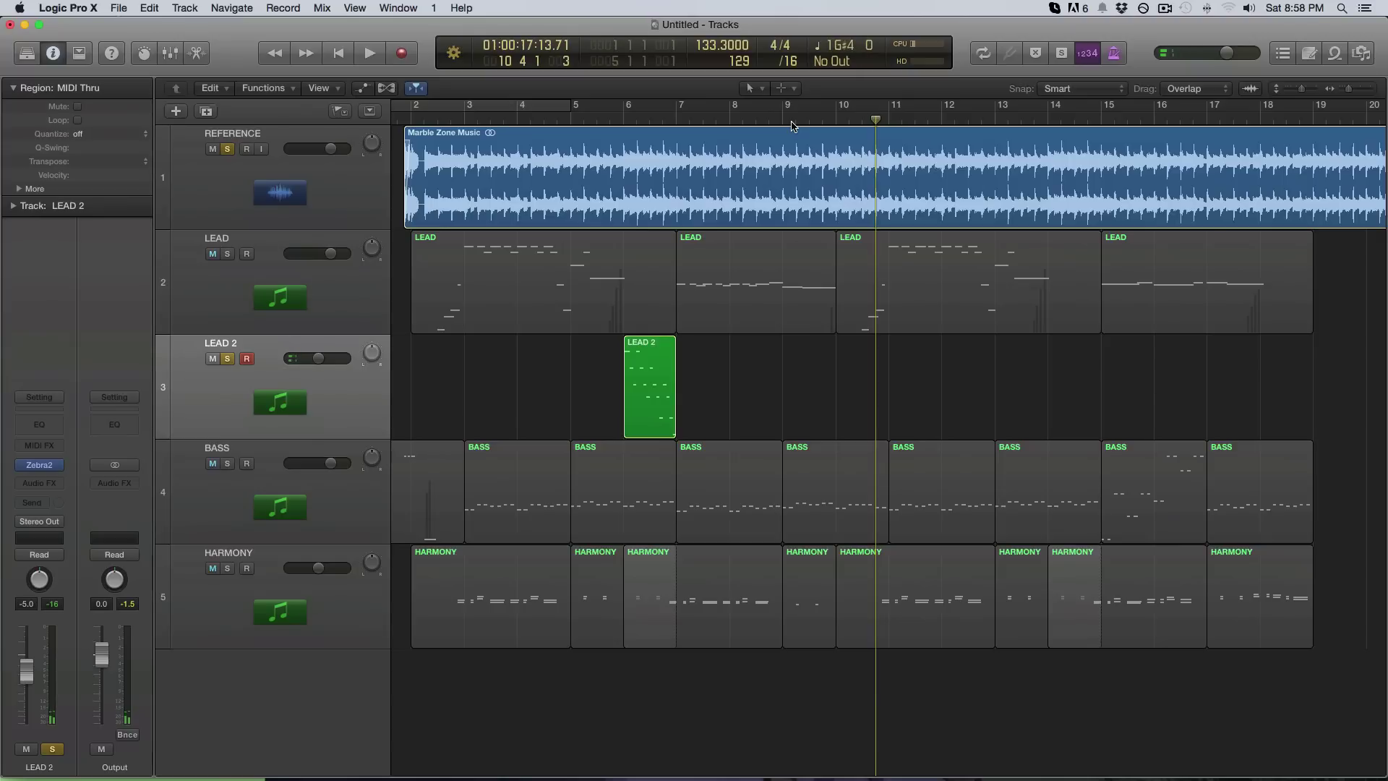
click(793, 124)
drag(793, 124, 788, 126)
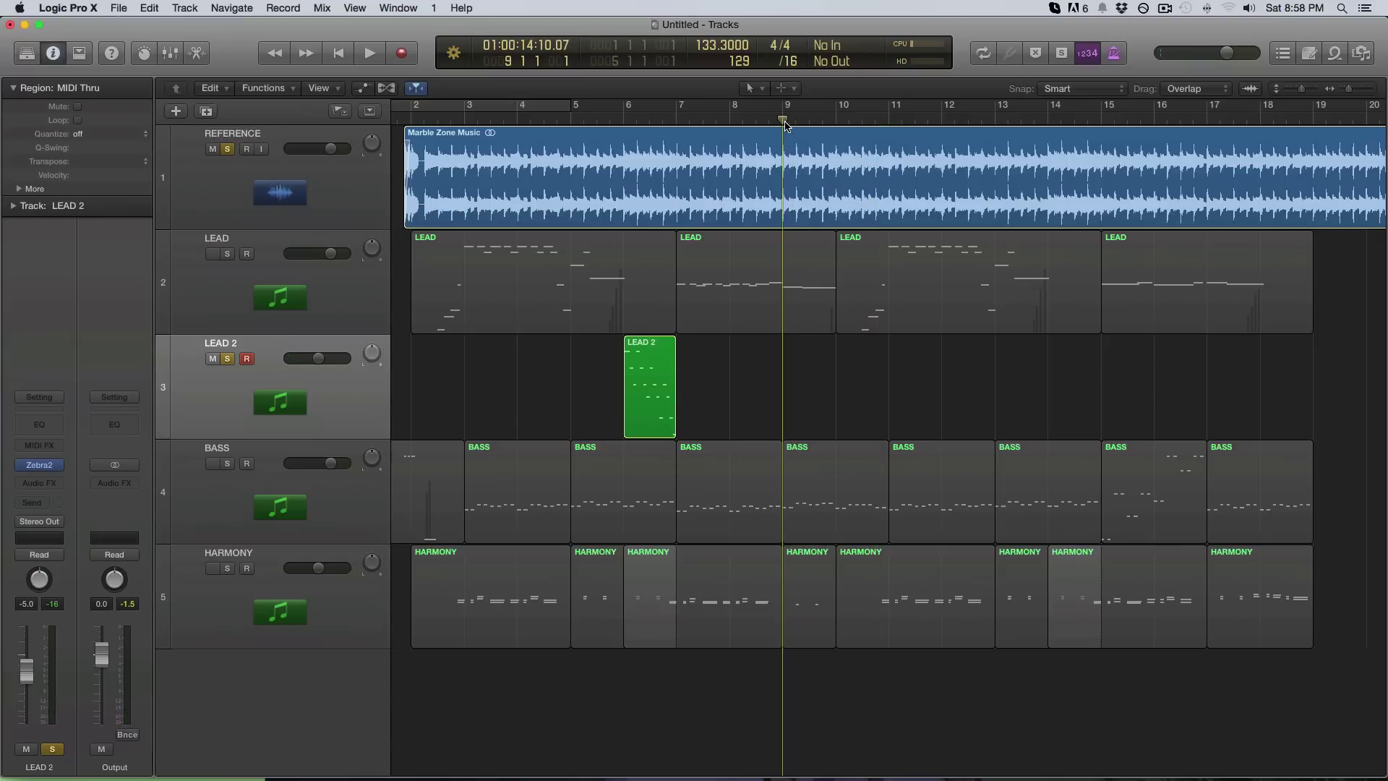
key(space)
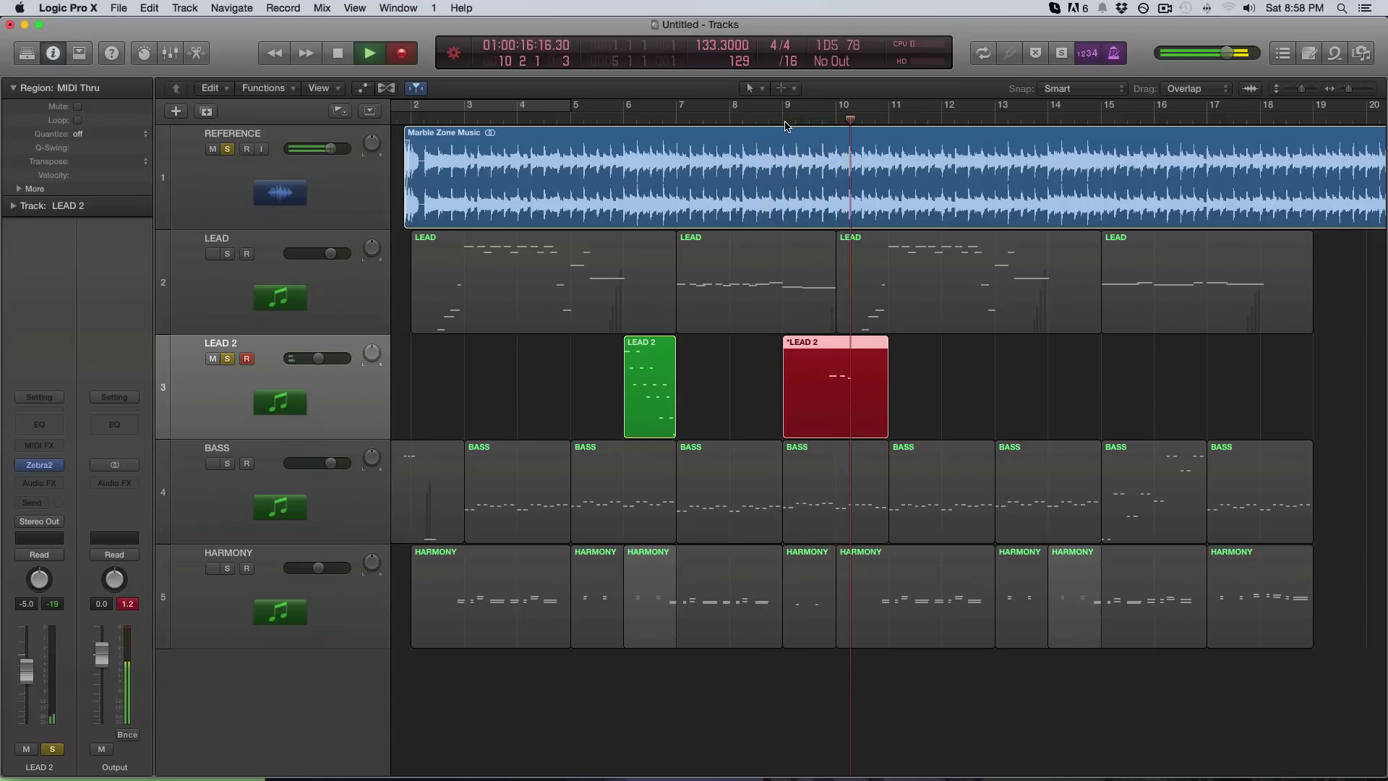
key(space)
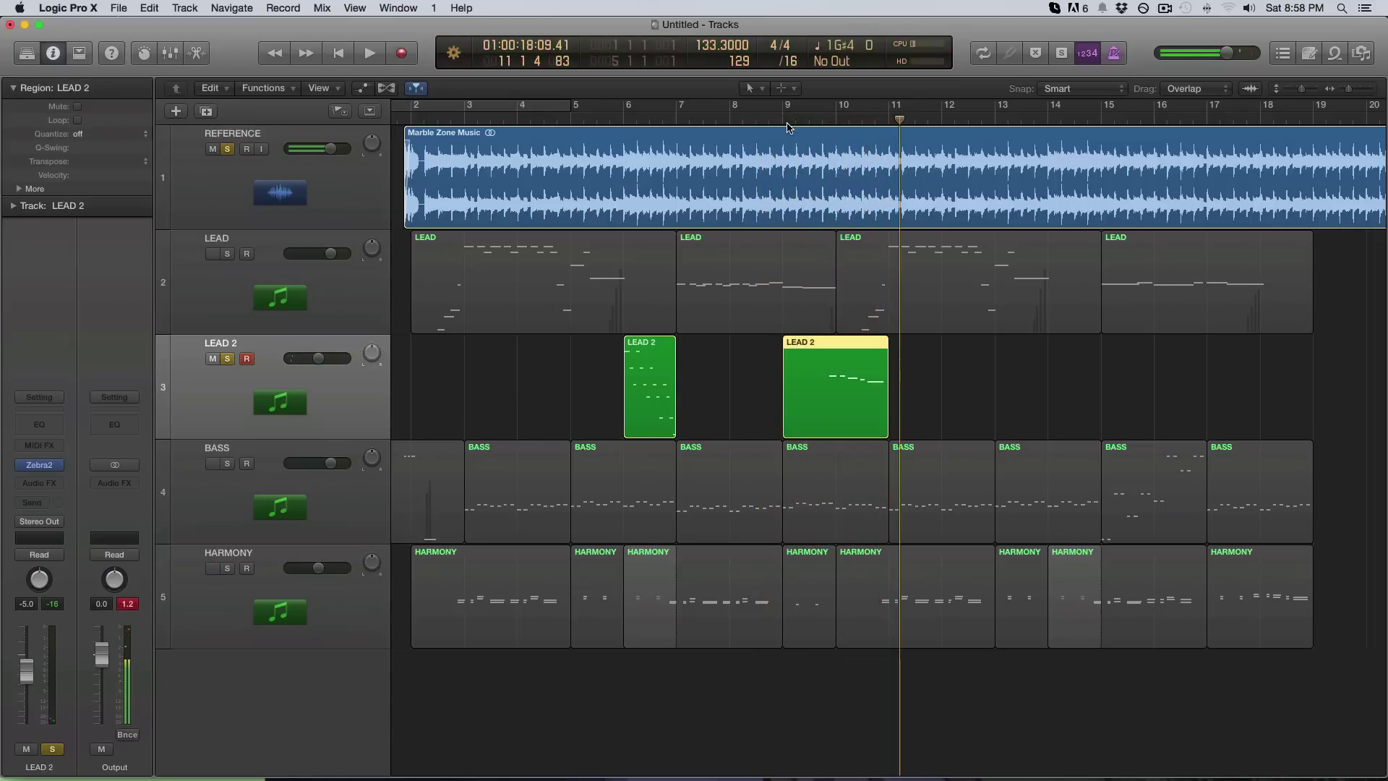
Open the new LEAD 2 region in the Piano Roll, quantize all its notes to 1/16 and play it against the reference
double_click(850, 367)
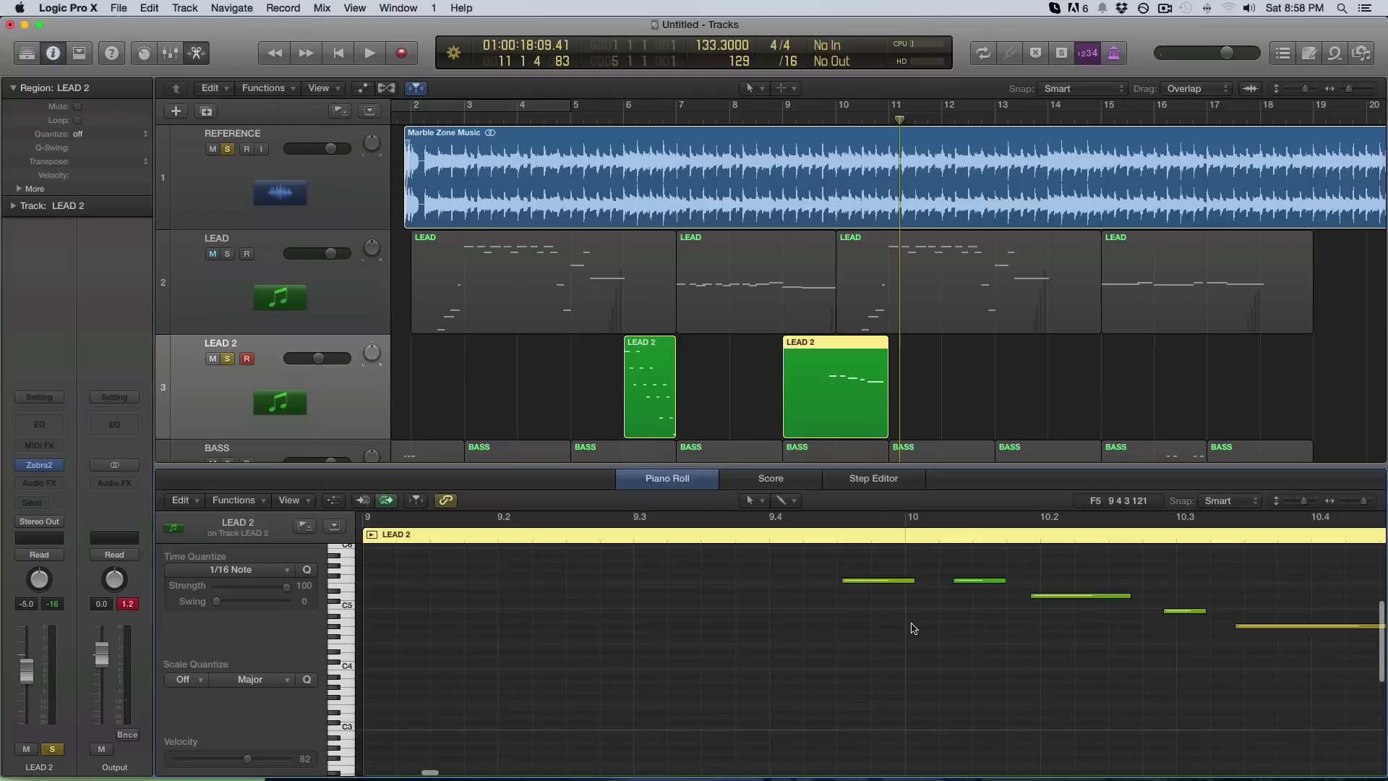
key(super+a)
key(q)
click(778, 541)
key(space)
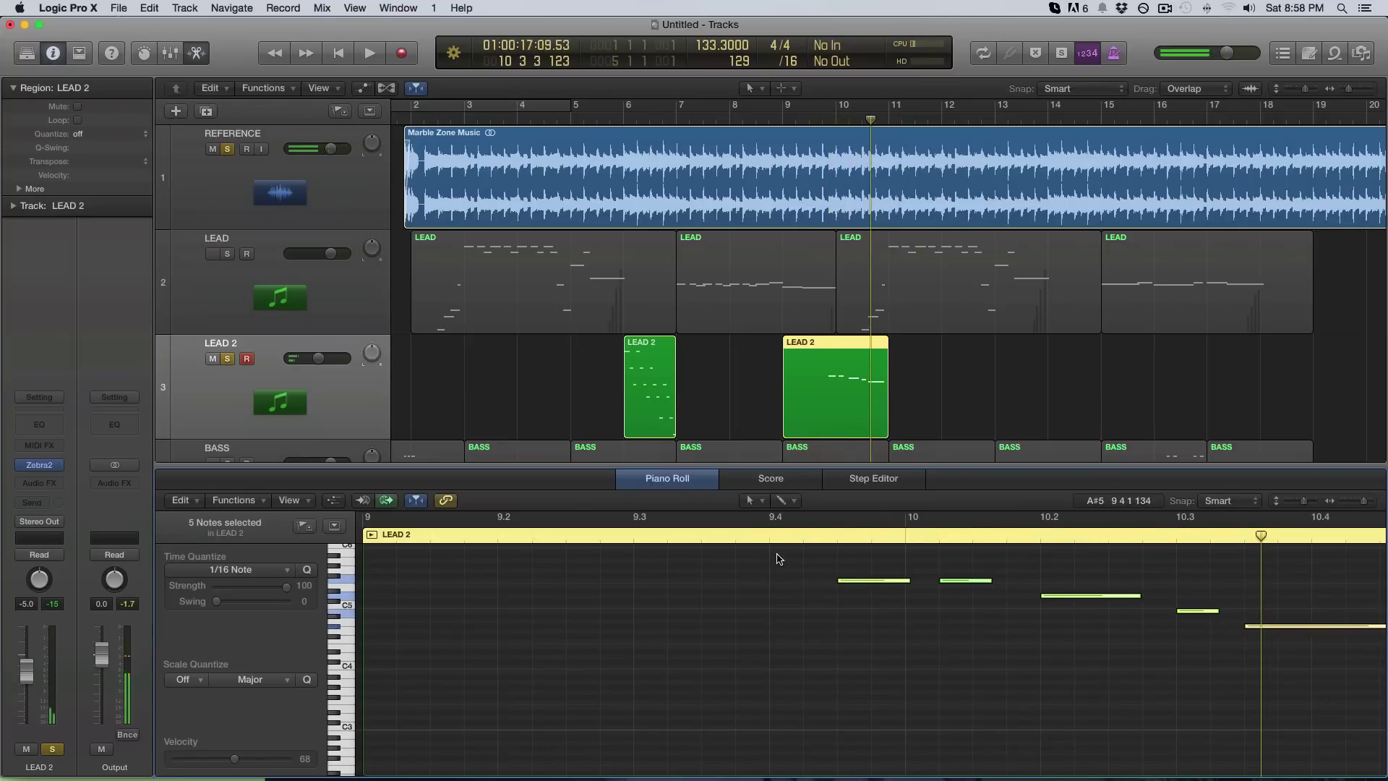
click(771, 539)
Unsolo REFERENCE, move the phrase's second F5 note one sixteenth later to 10 1 3 1 and replay LEAD 2 alone
click(229, 149)
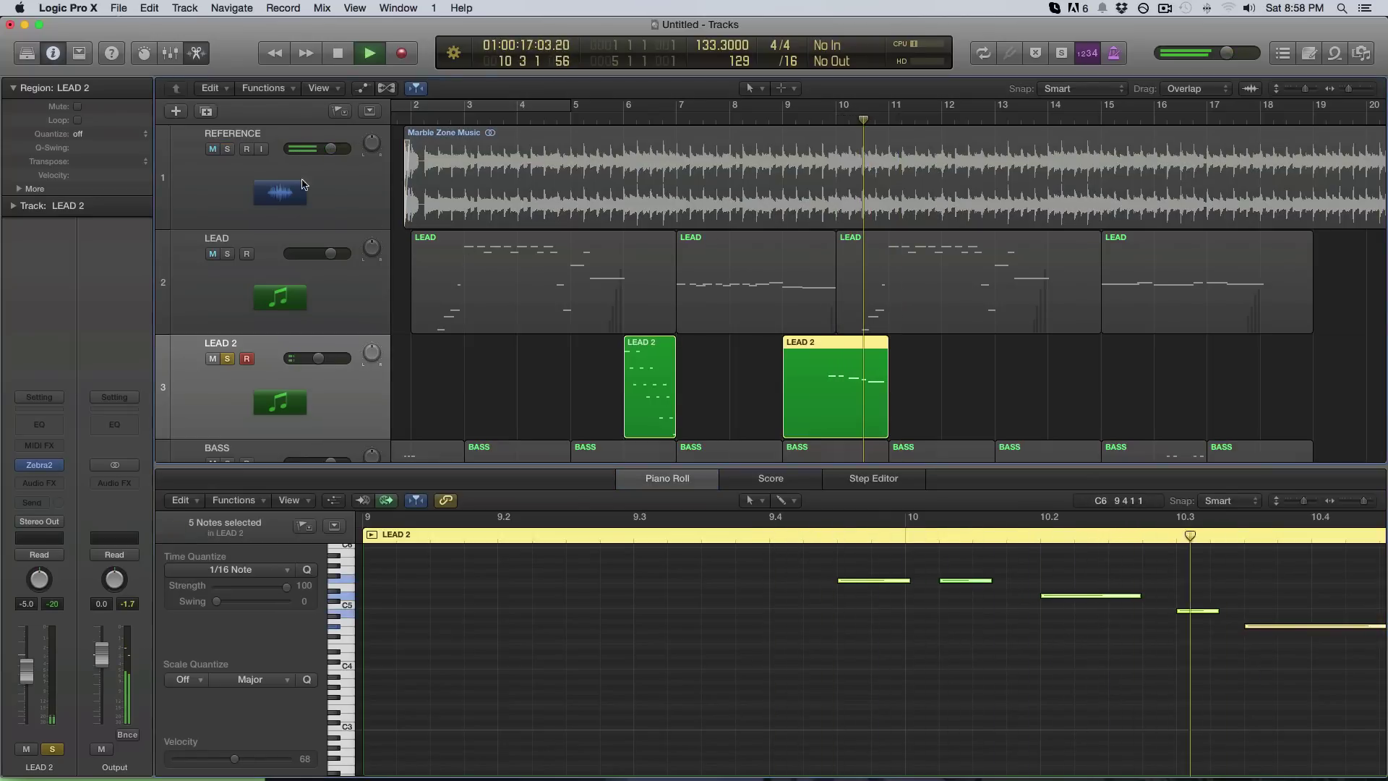
click(813, 116)
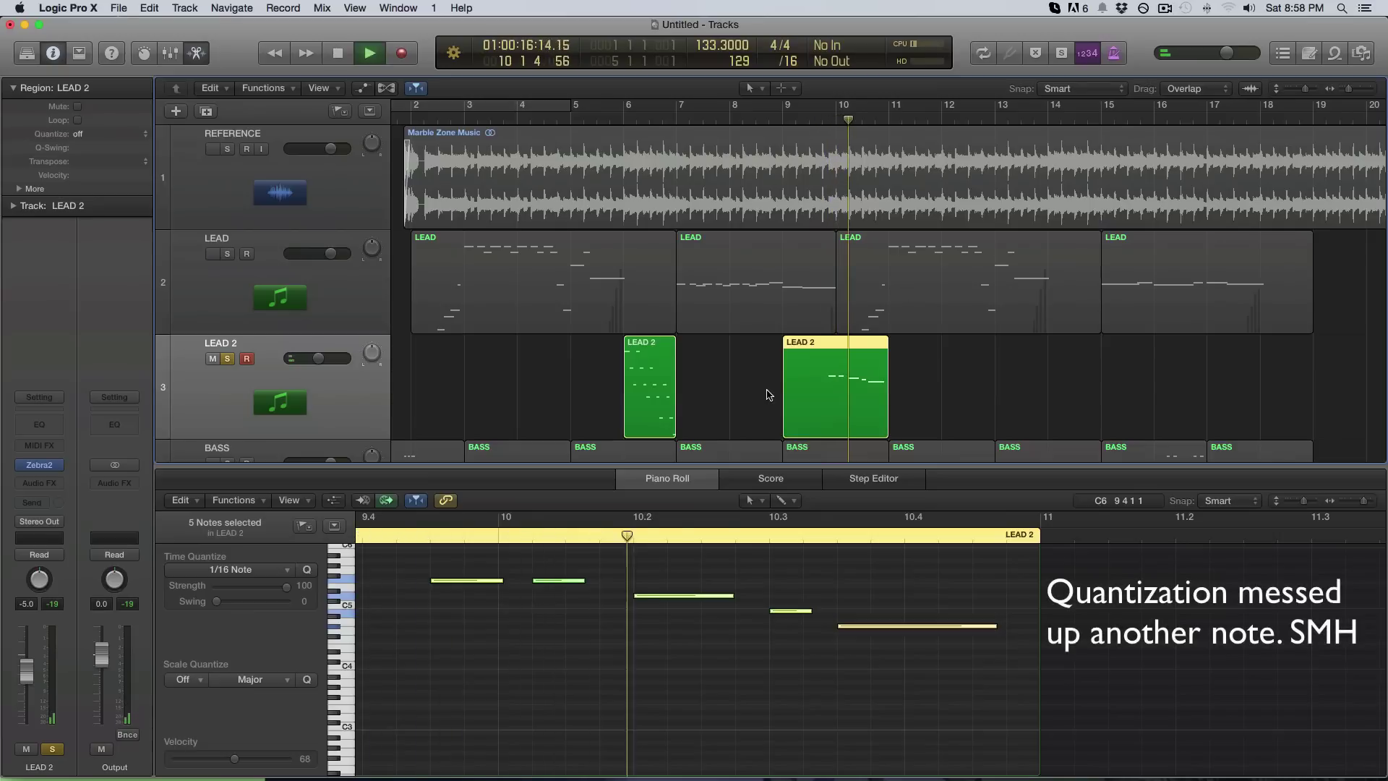
key(space)
drag(567, 580, 599, 586)
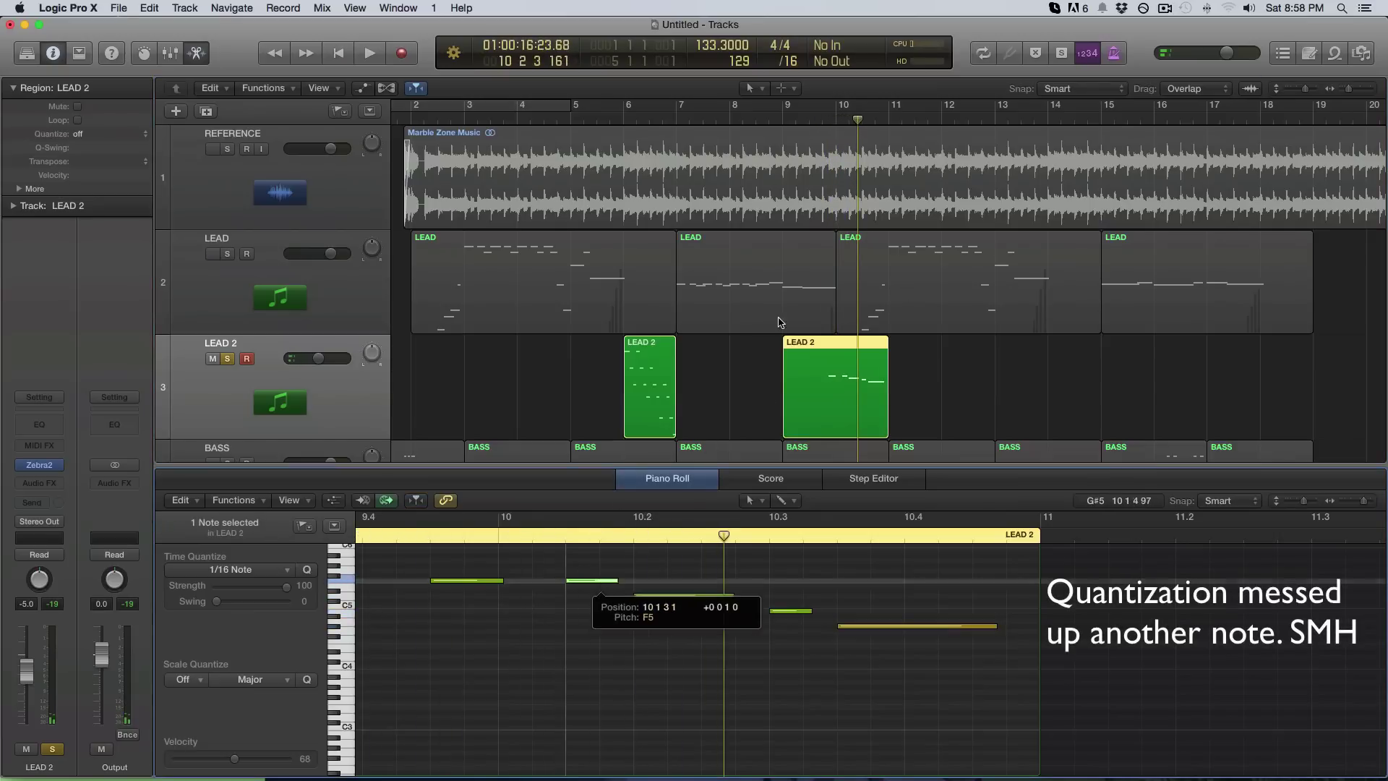
click(804, 124)
key(space)
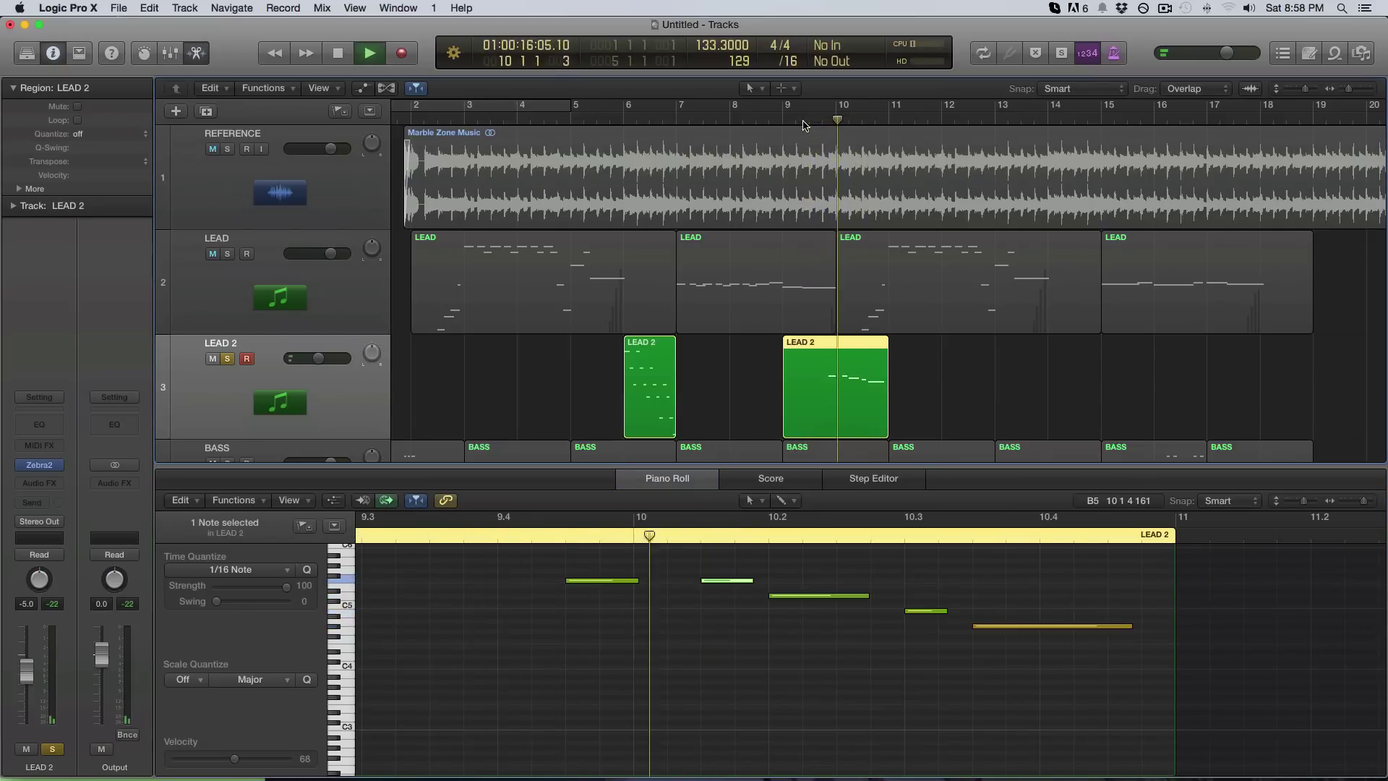
key(space)
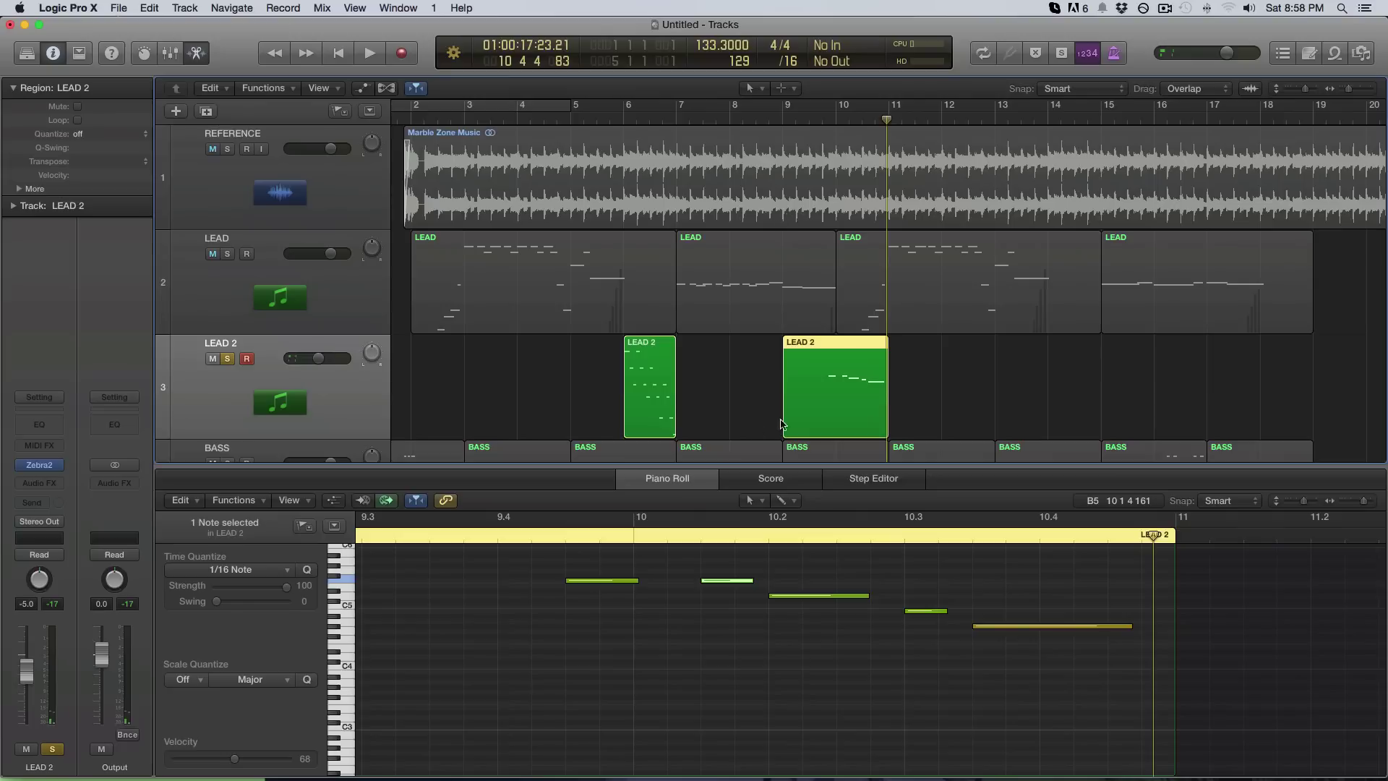
Solo REFERENCE again and compare the corrected LEAD 2 phrase at bar 10 with it
click(228, 150)
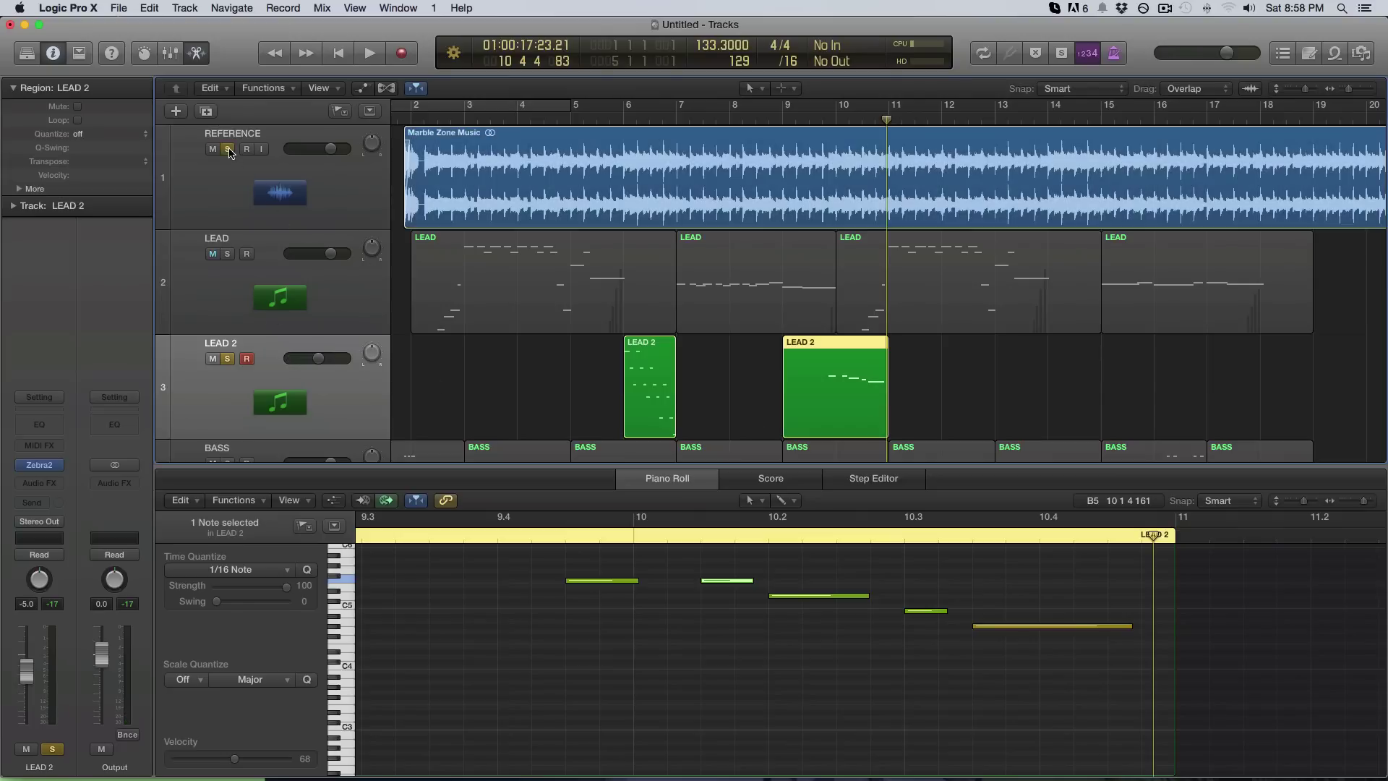
click(839, 124)
key(space)
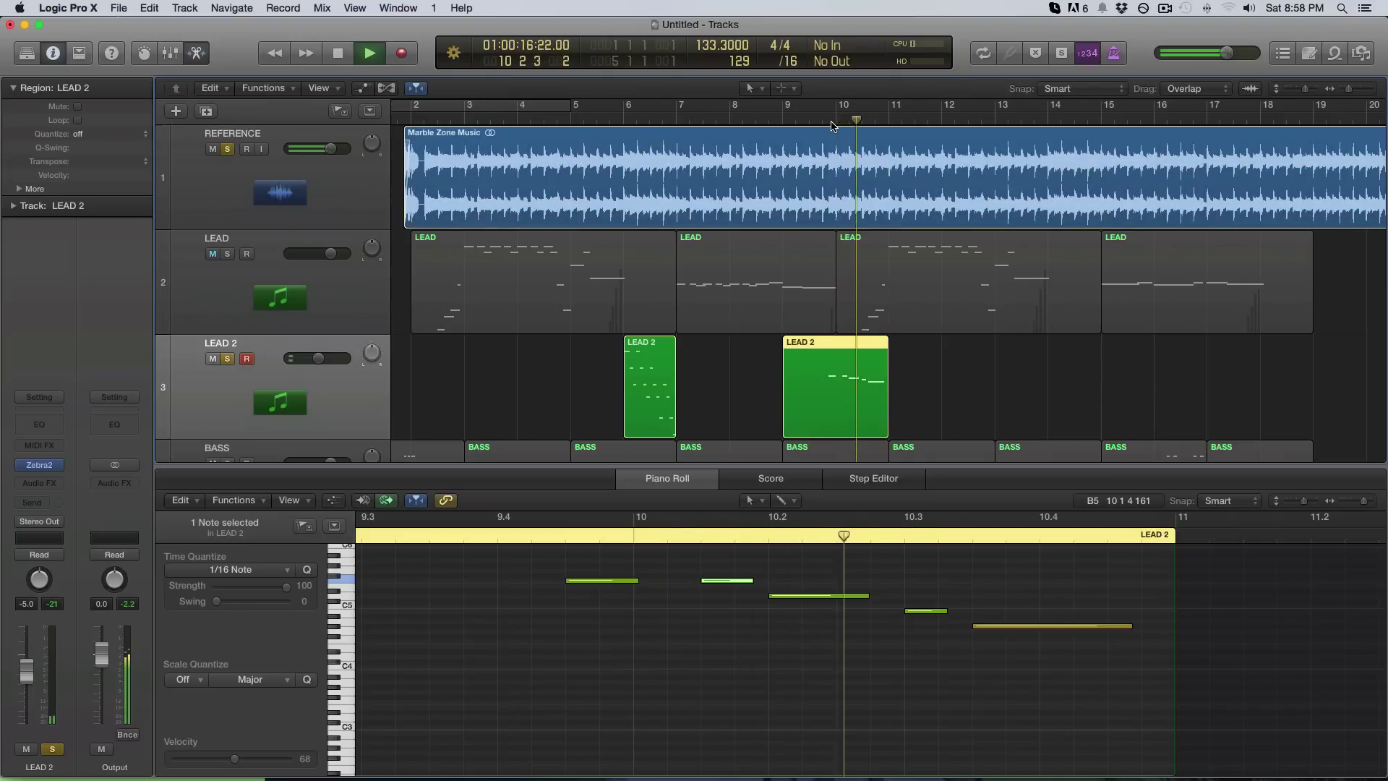
key(space)
click(811, 125)
key(space)
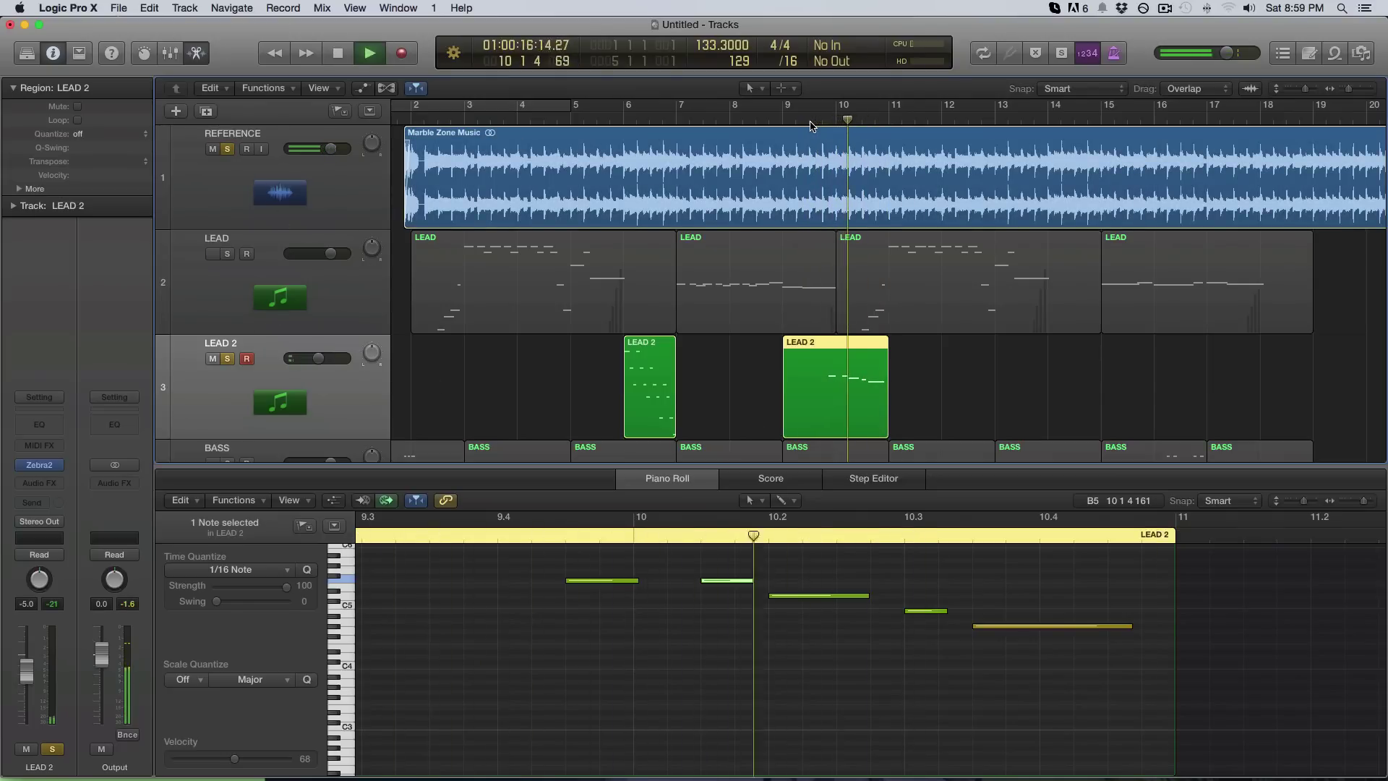
Copy the bar 6 LEAD 2 region to bar 14, where the run repeats, and close the Piano Roll
click(991, 122)
click(701, 397)
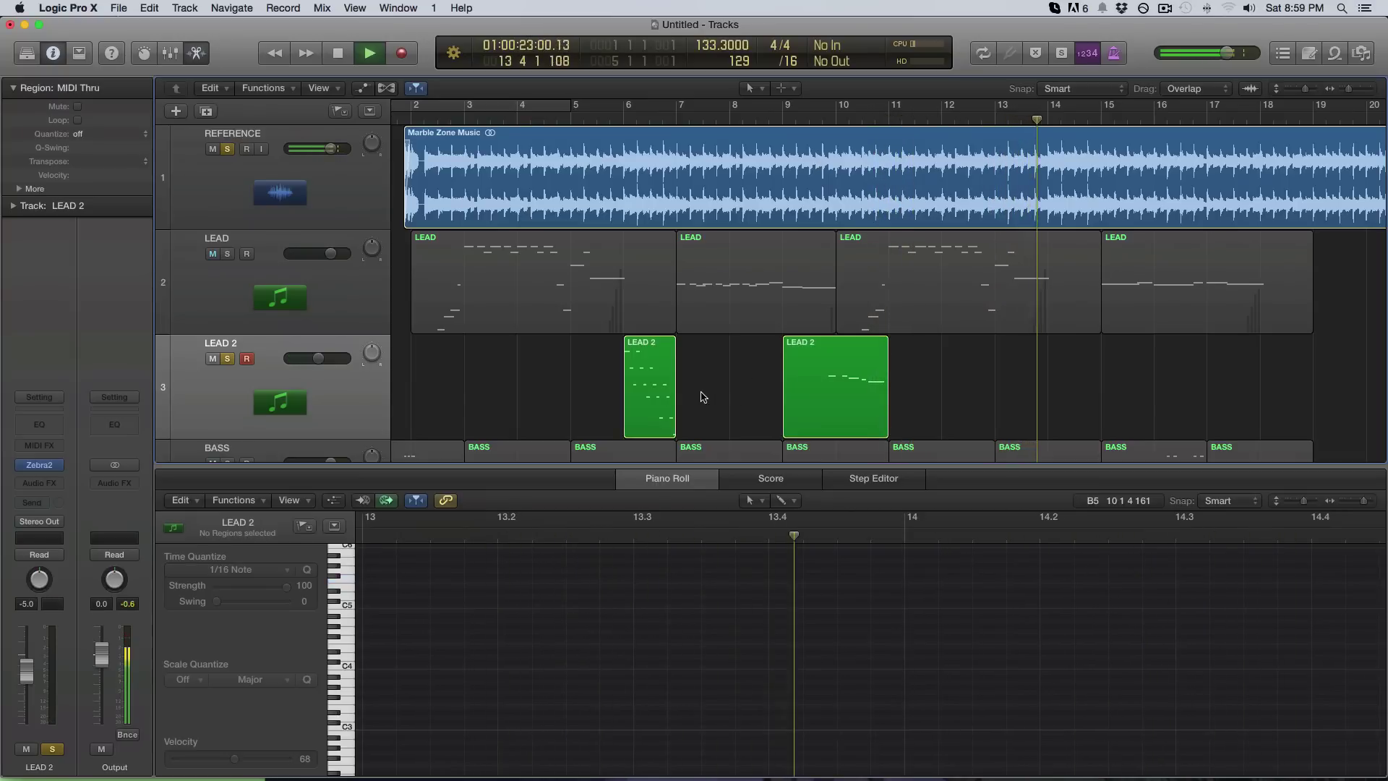
drag(650, 394, 1064, 392)
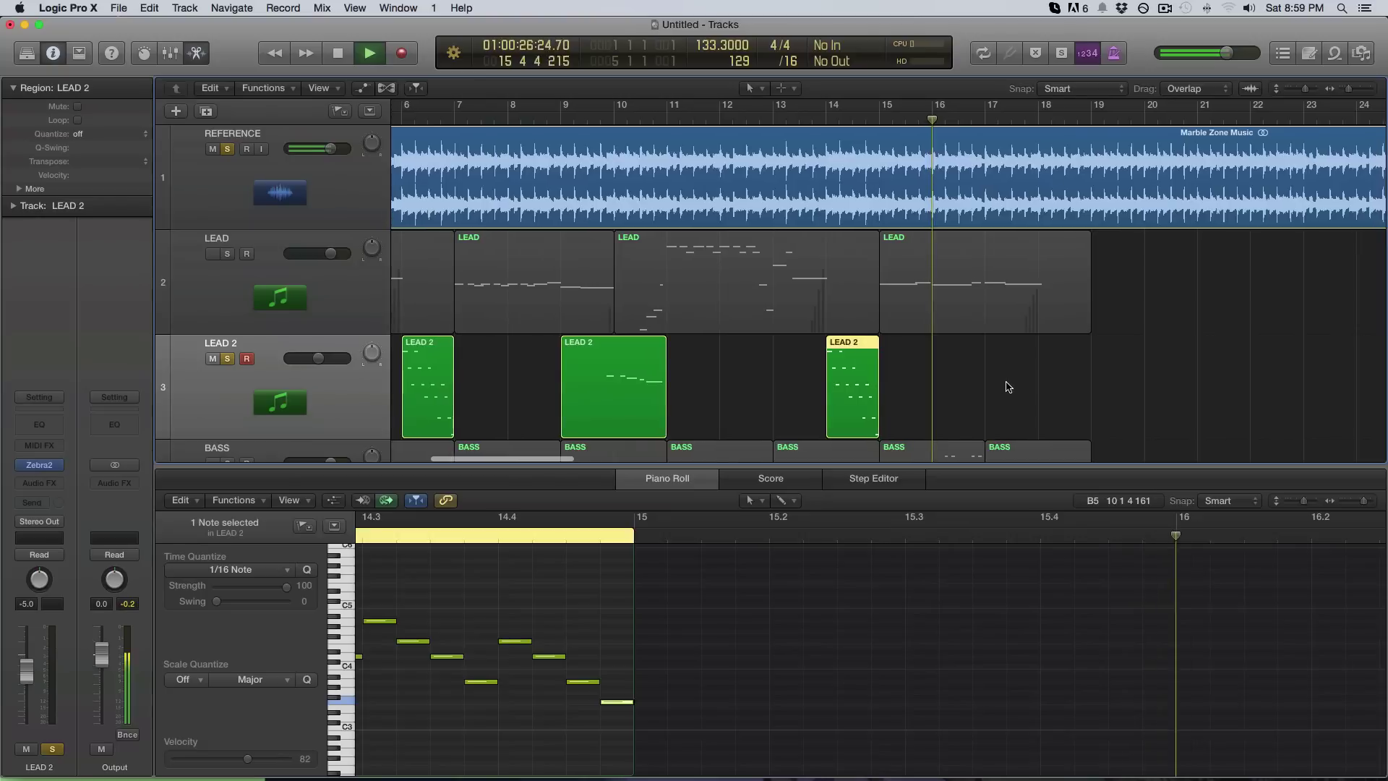
key(e)
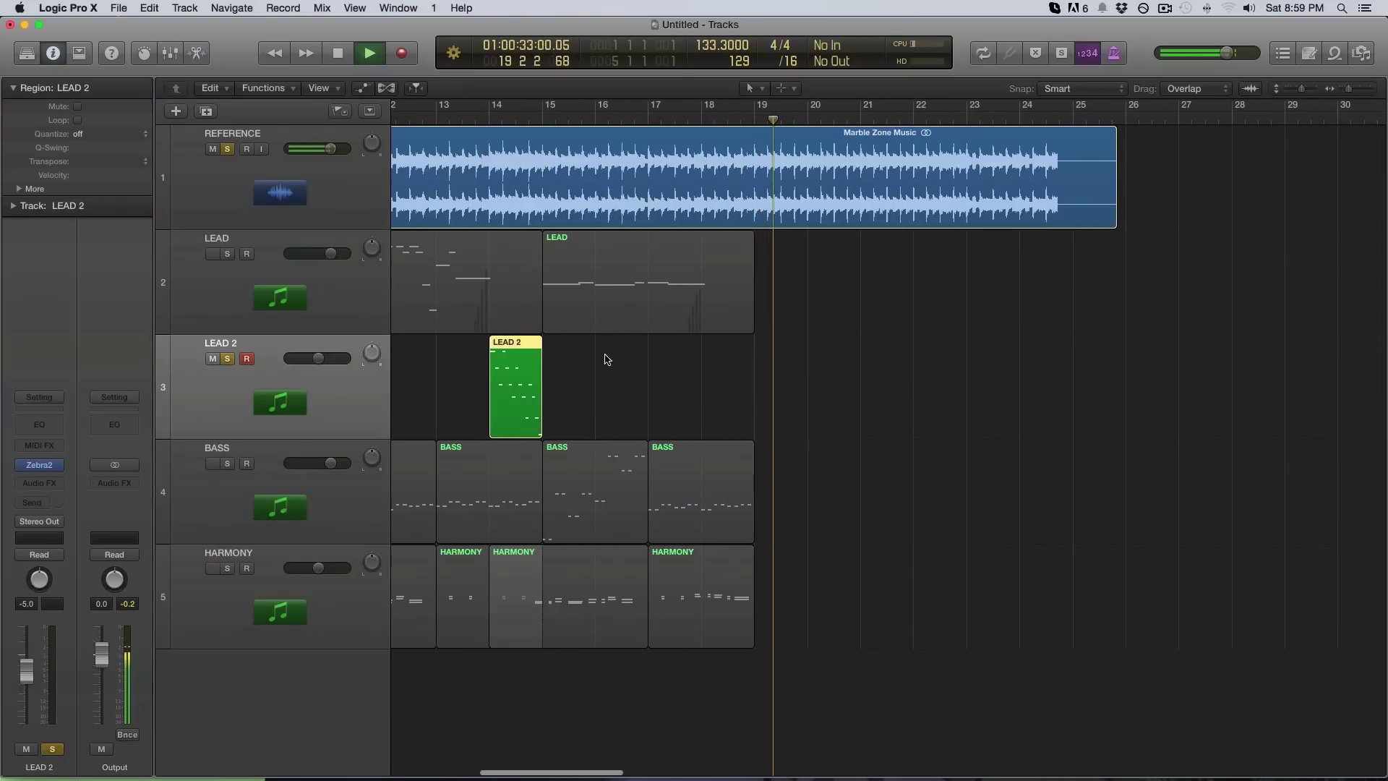
Place the playhead at bar 19 and audition the reference from there to work out the next LEAD 2 part
key(space)
click(762, 121)
drag(762, 122, 754, 121)
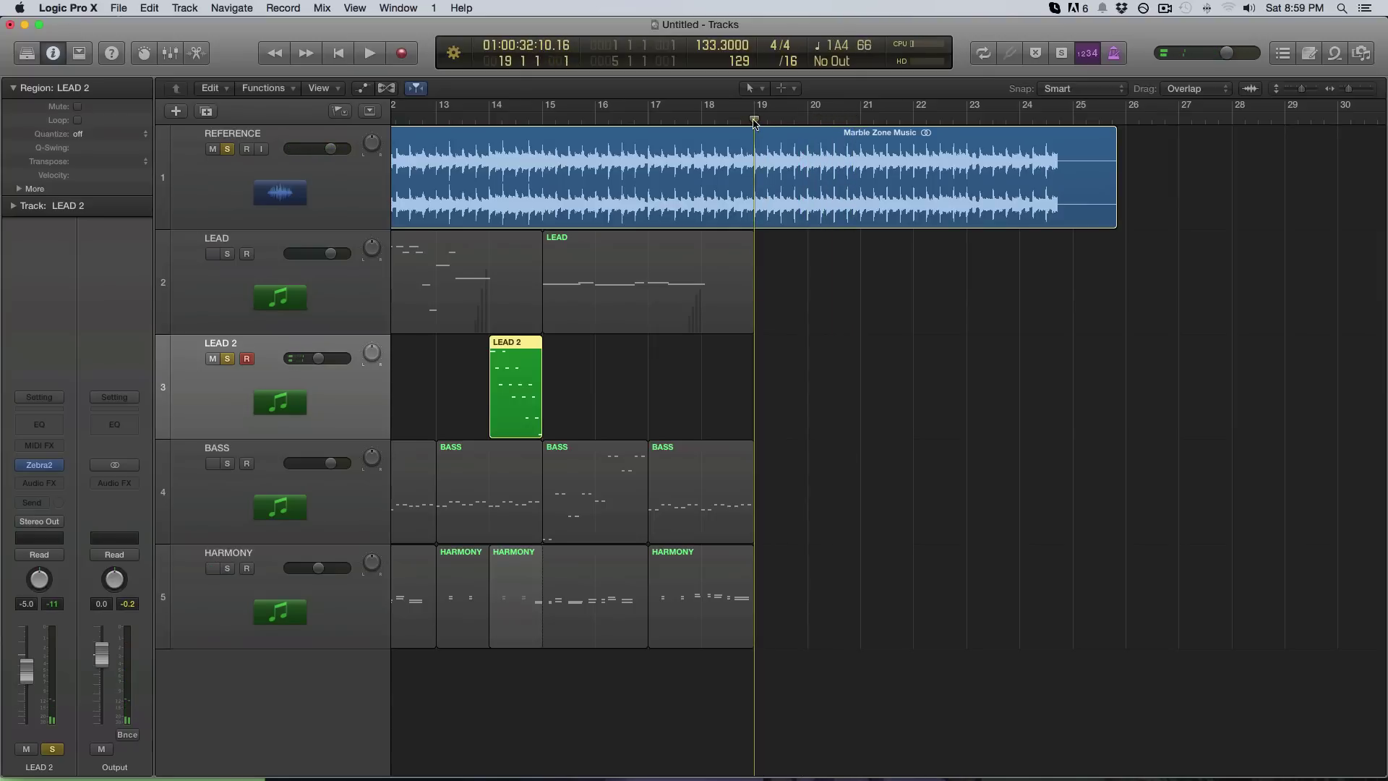
key(space)
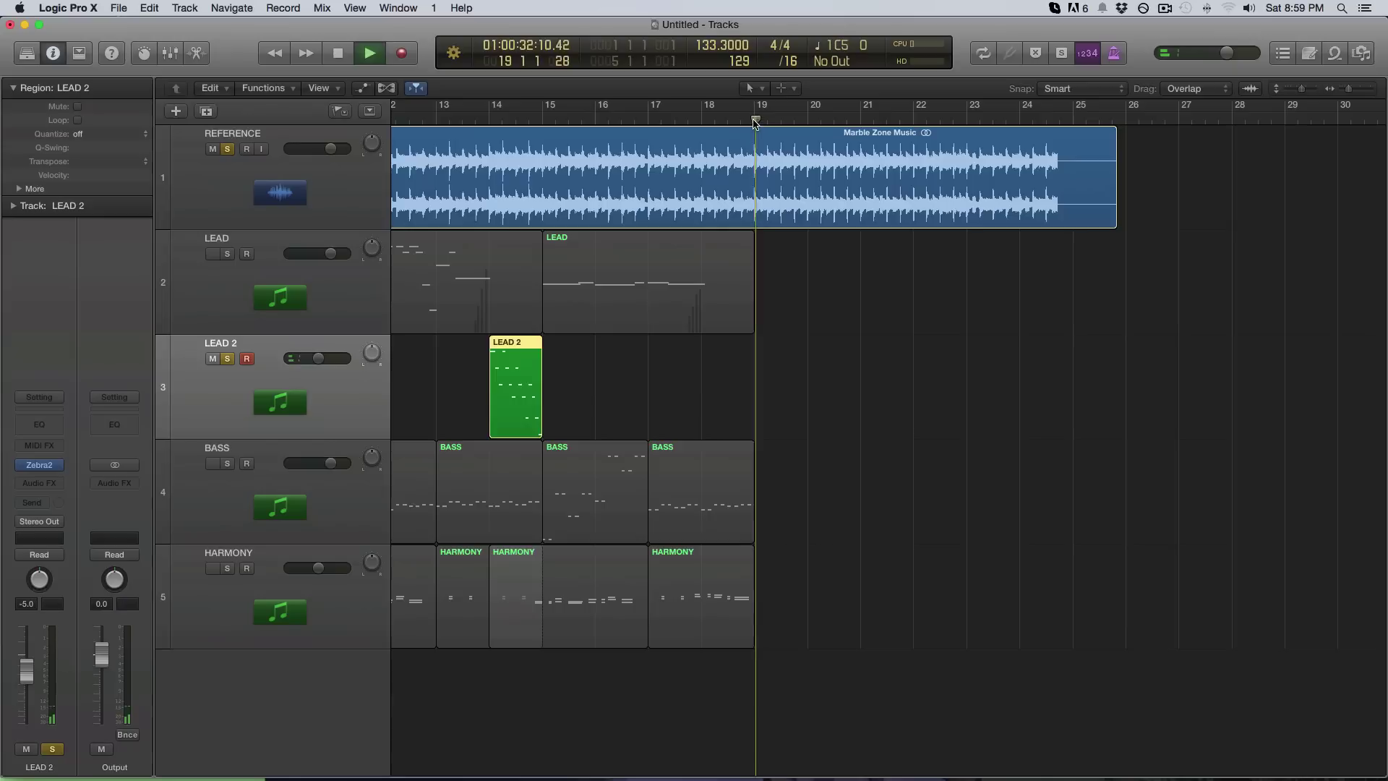
key(space)
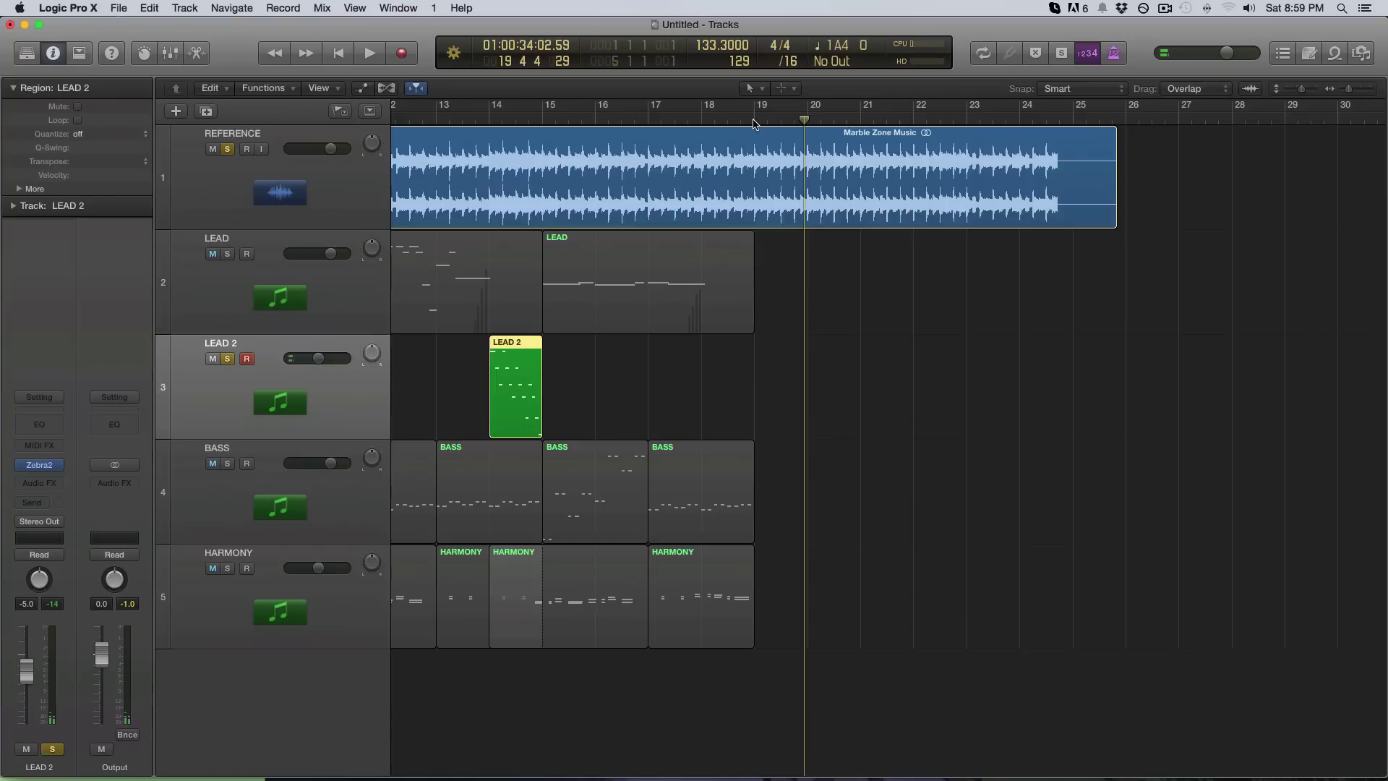
key(space)
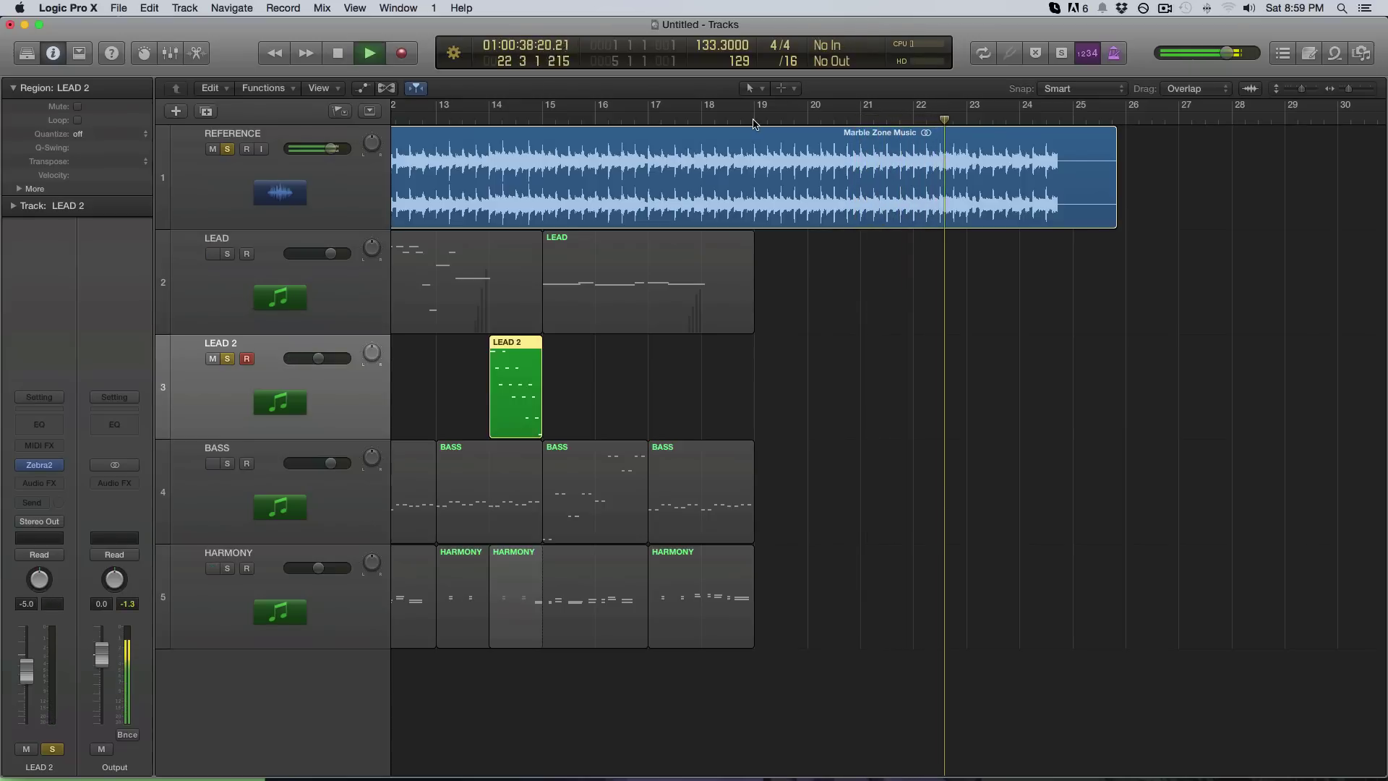
key(space)
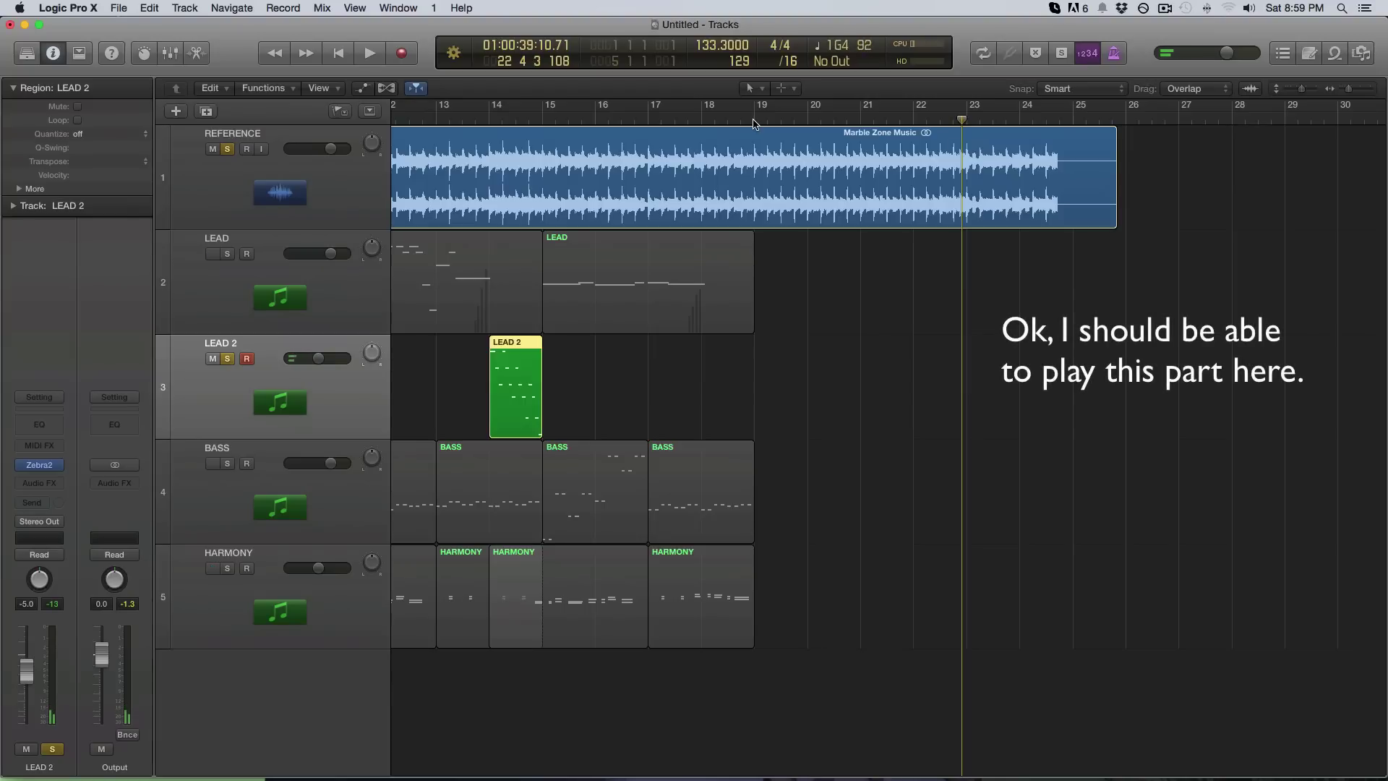
Record the second lead's part on LEAD 2 from bar 19 and trim the new region to end at bar 21
click(754, 121)
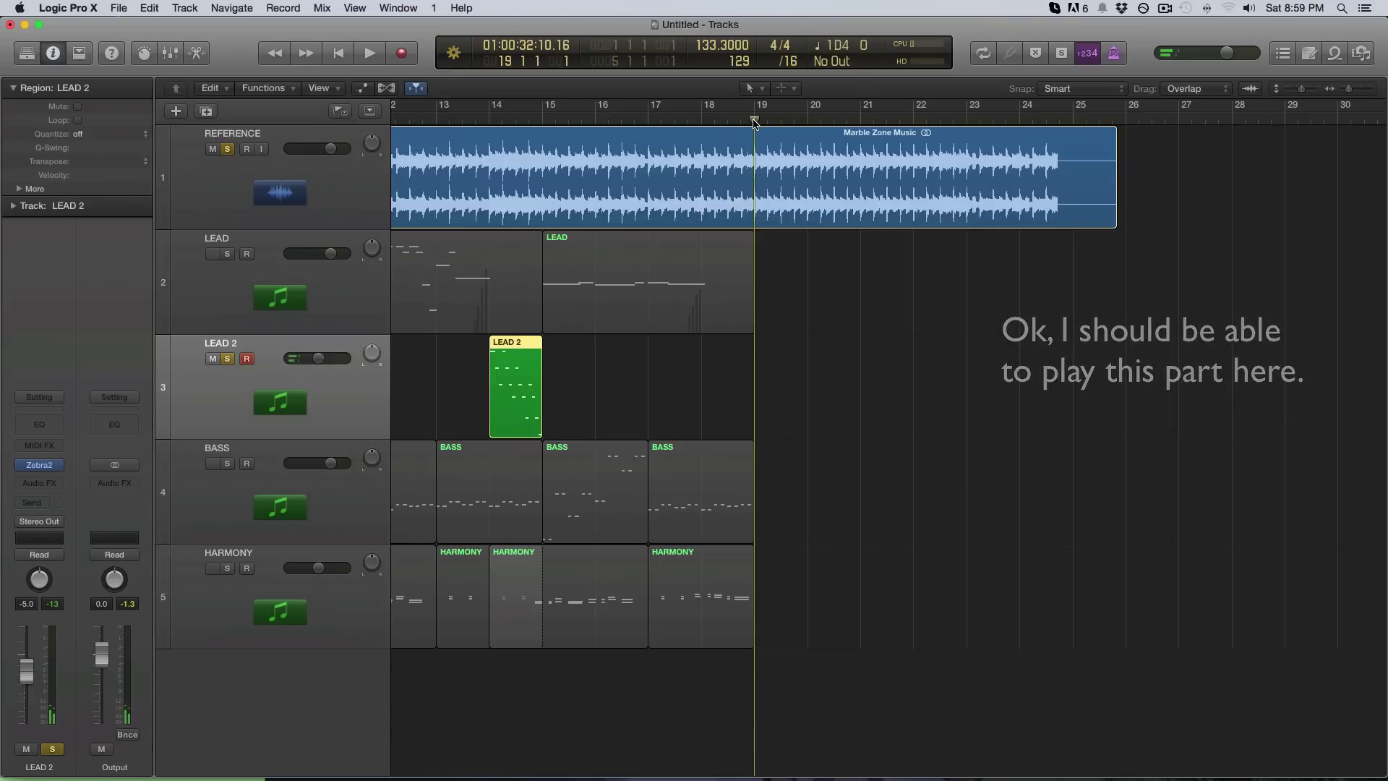
key(r)
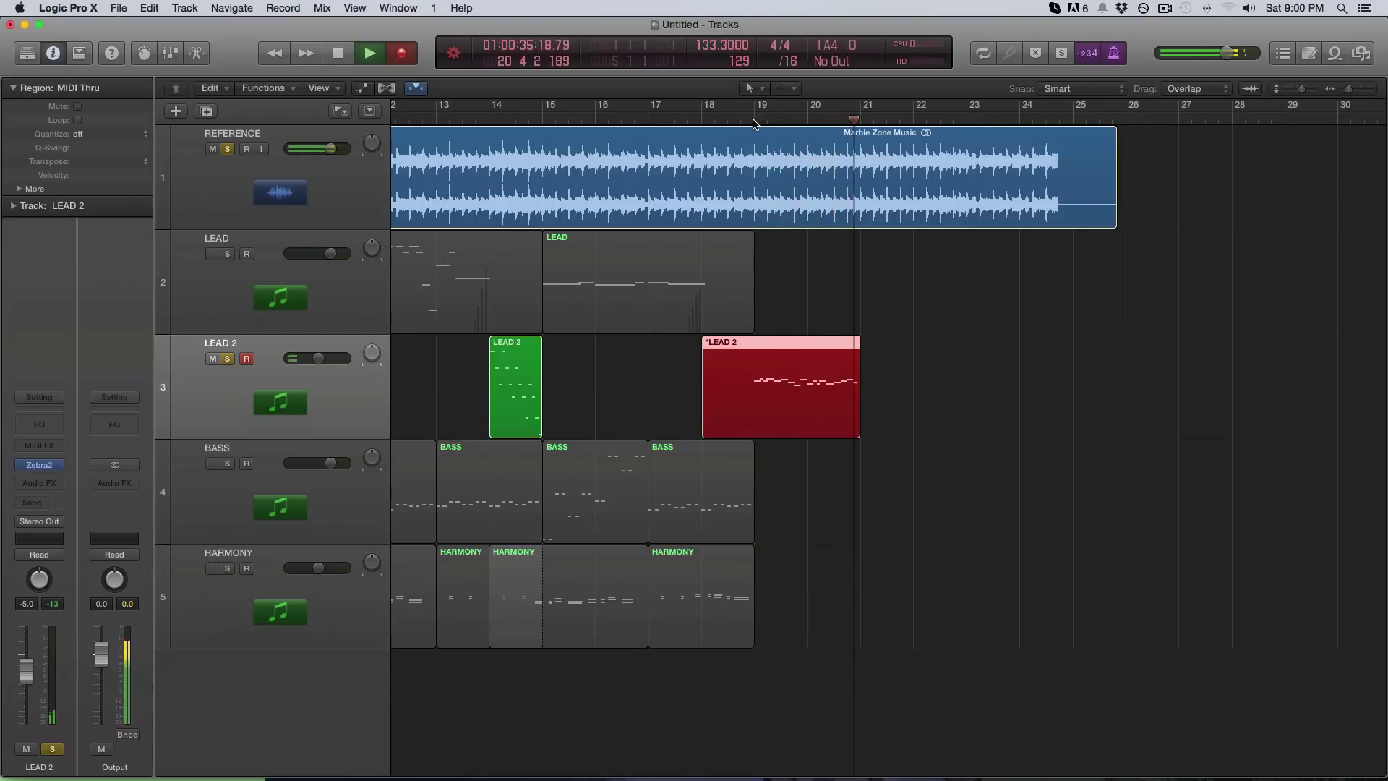
key(space)
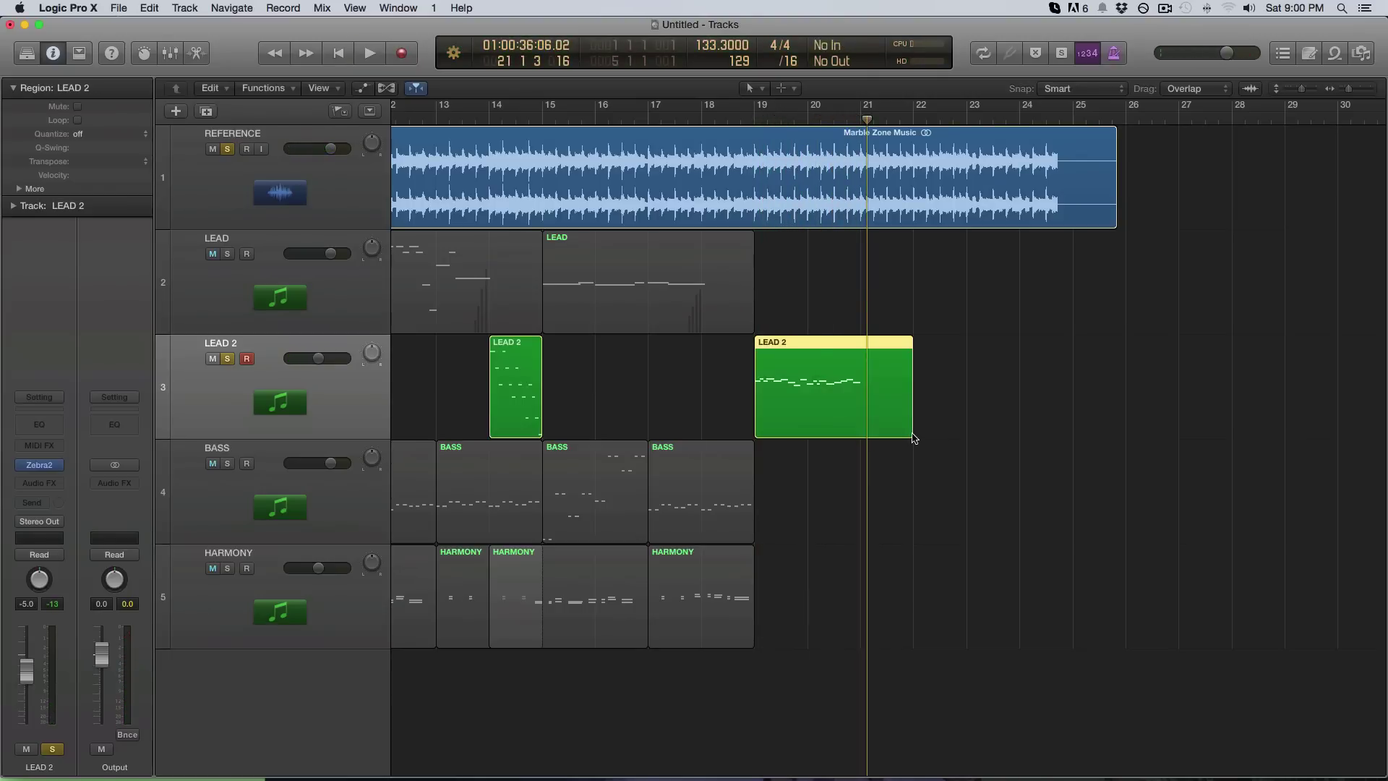
drag(905, 436, 865, 438)
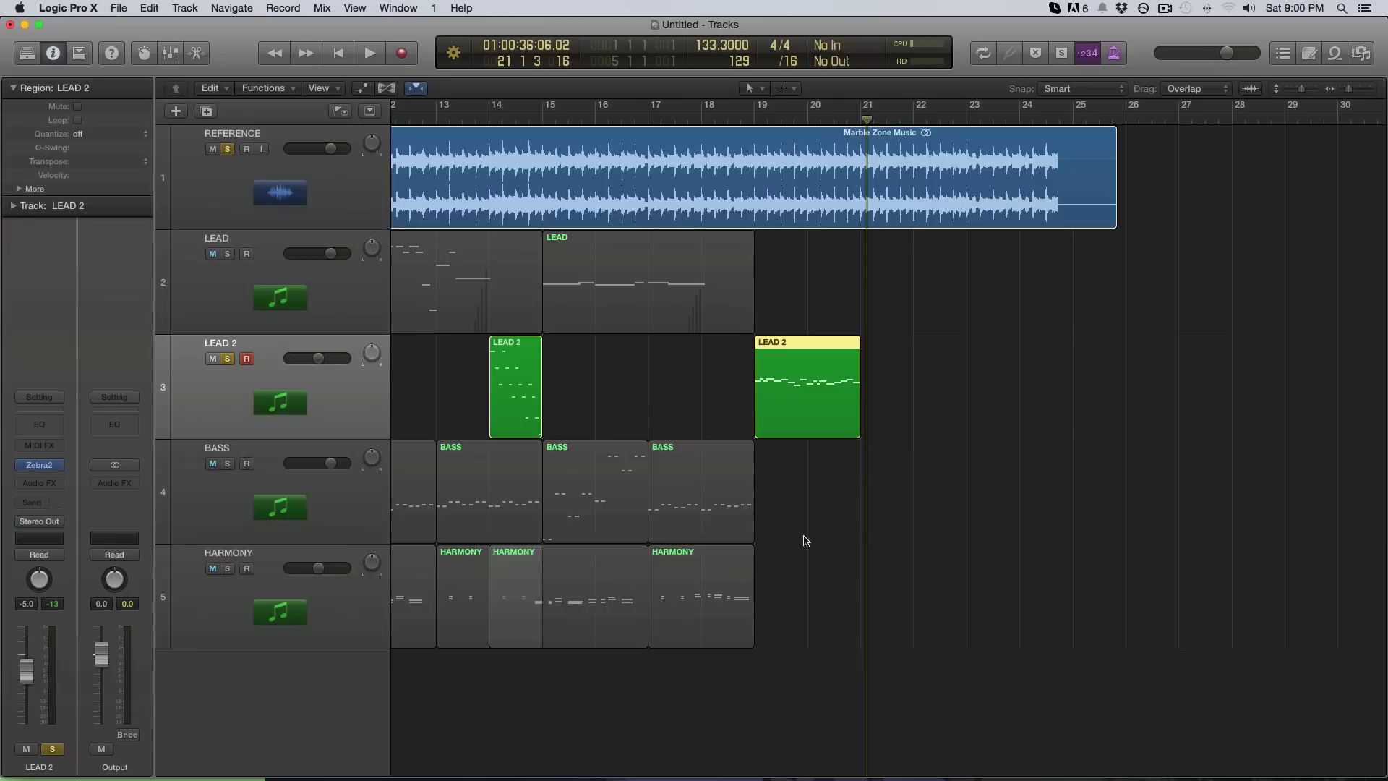
Quantize the new LEAD 2 notes to 1/16 in the Piano Roll, then unsolo REFERENCE and replay LEAD 2 alone
key(p)
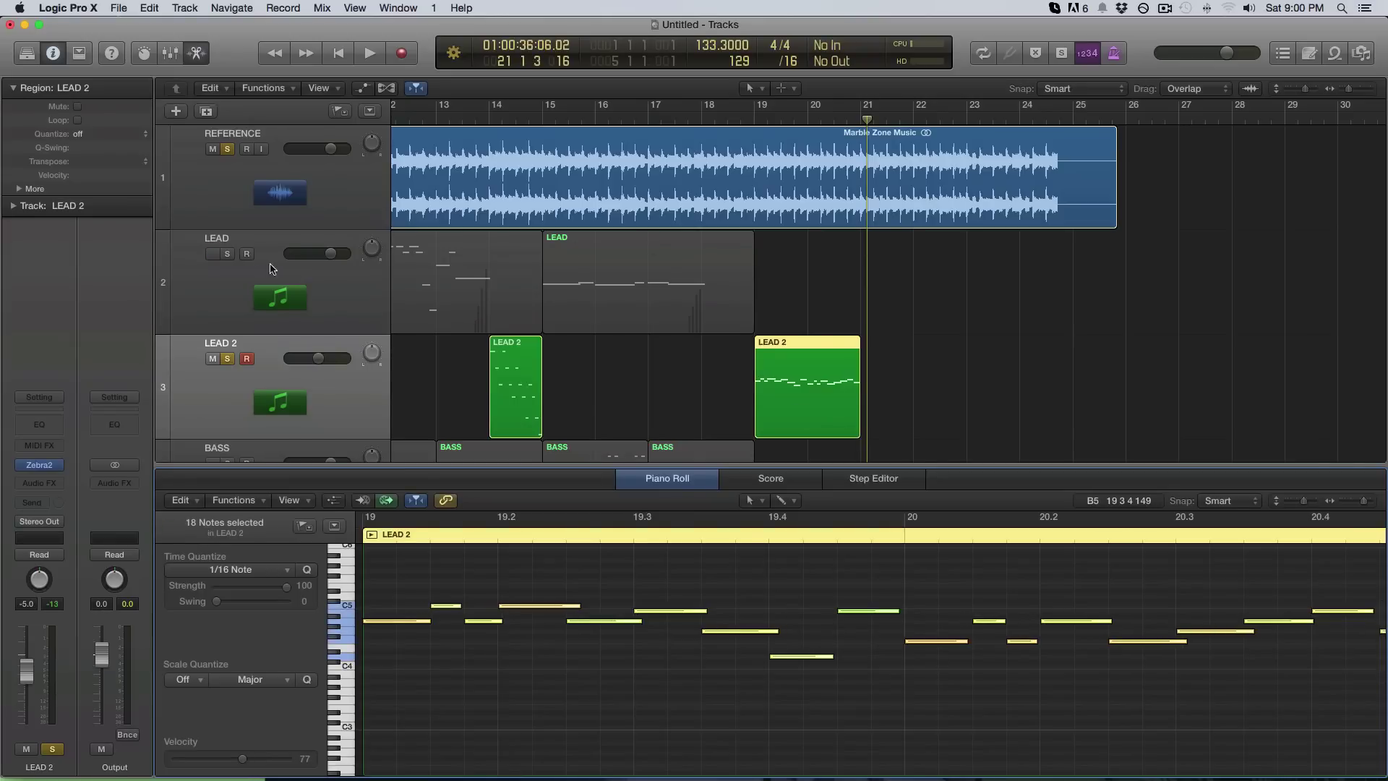
click(228, 149)
click(745, 122)
key(space)
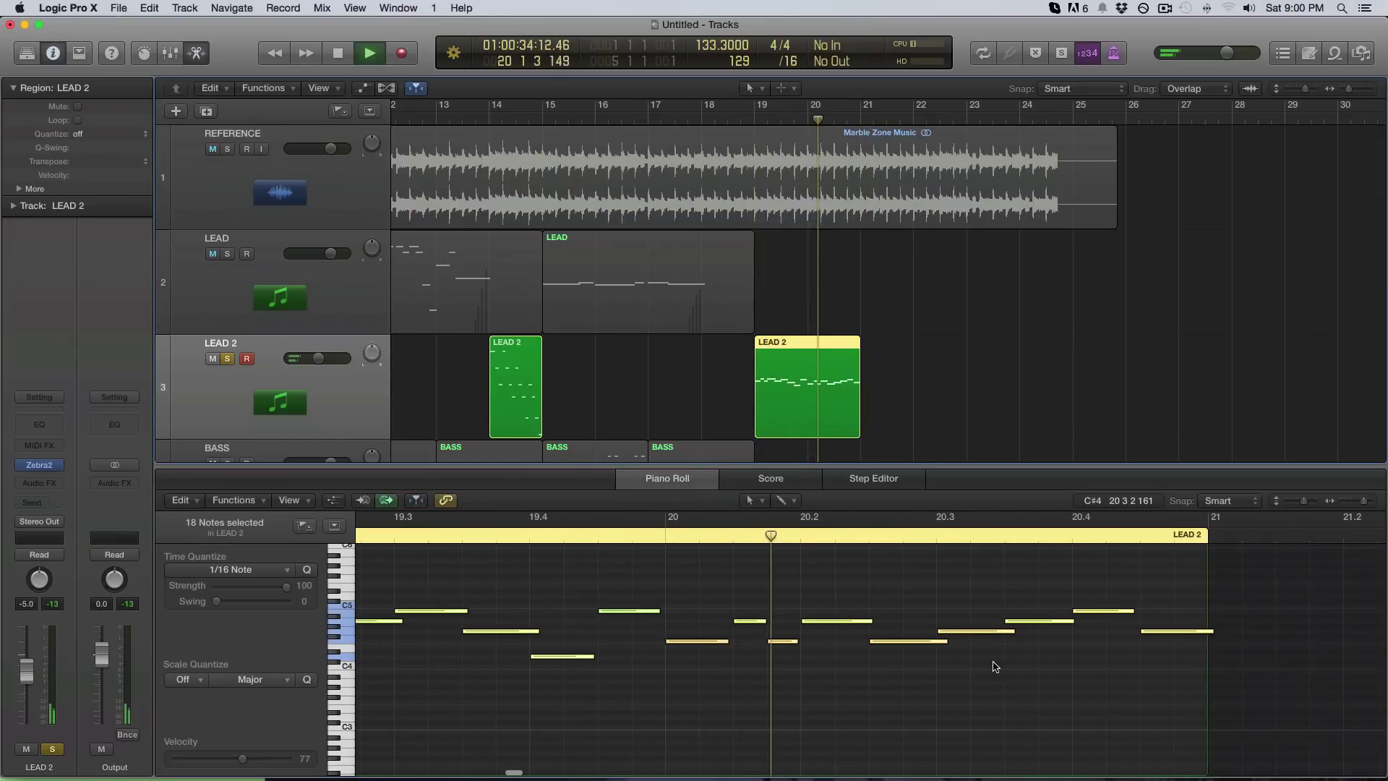
key(space)
Copy the bar 19 LEAD 2 region to bar 21 and solo REFERENCE during playback to compare the repeat
drag(843, 421, 940, 422)
key(space)
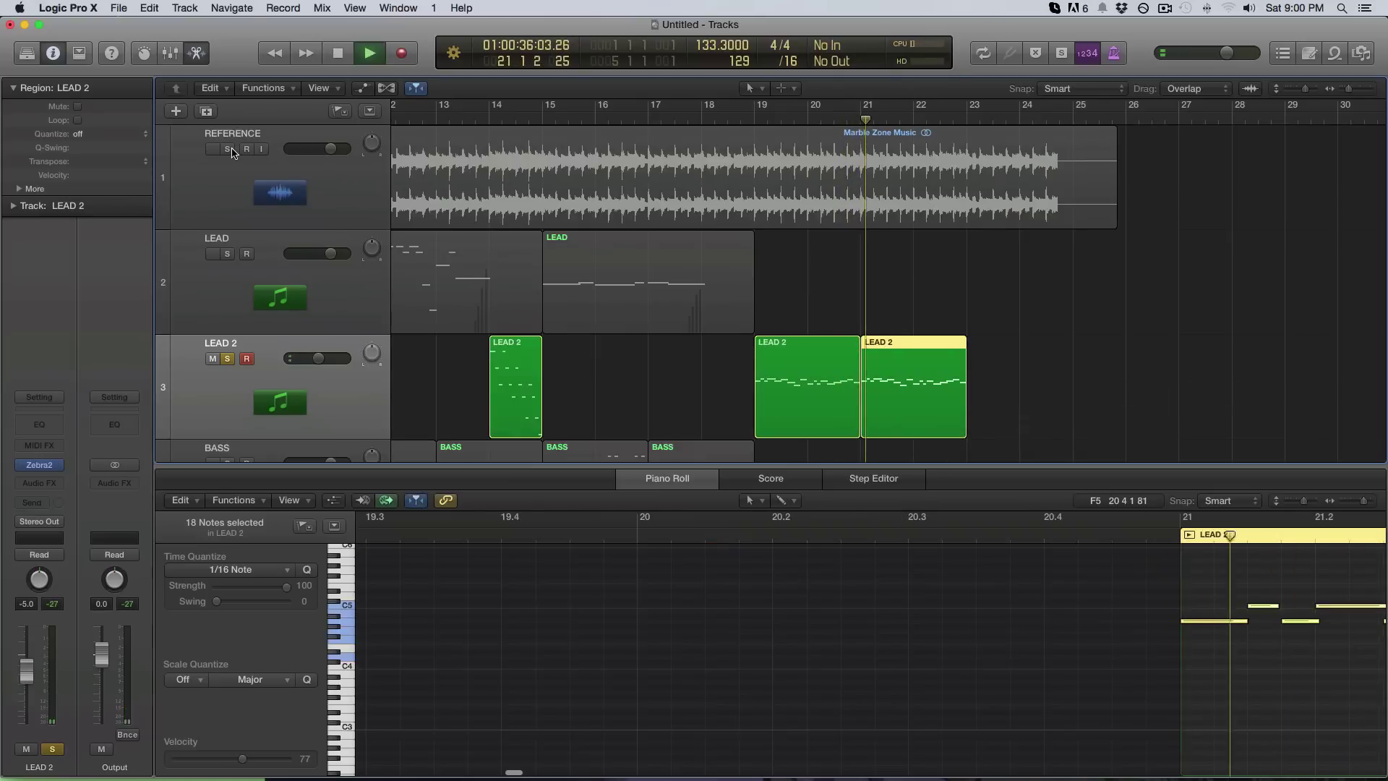
click(312, 141)
key(s)
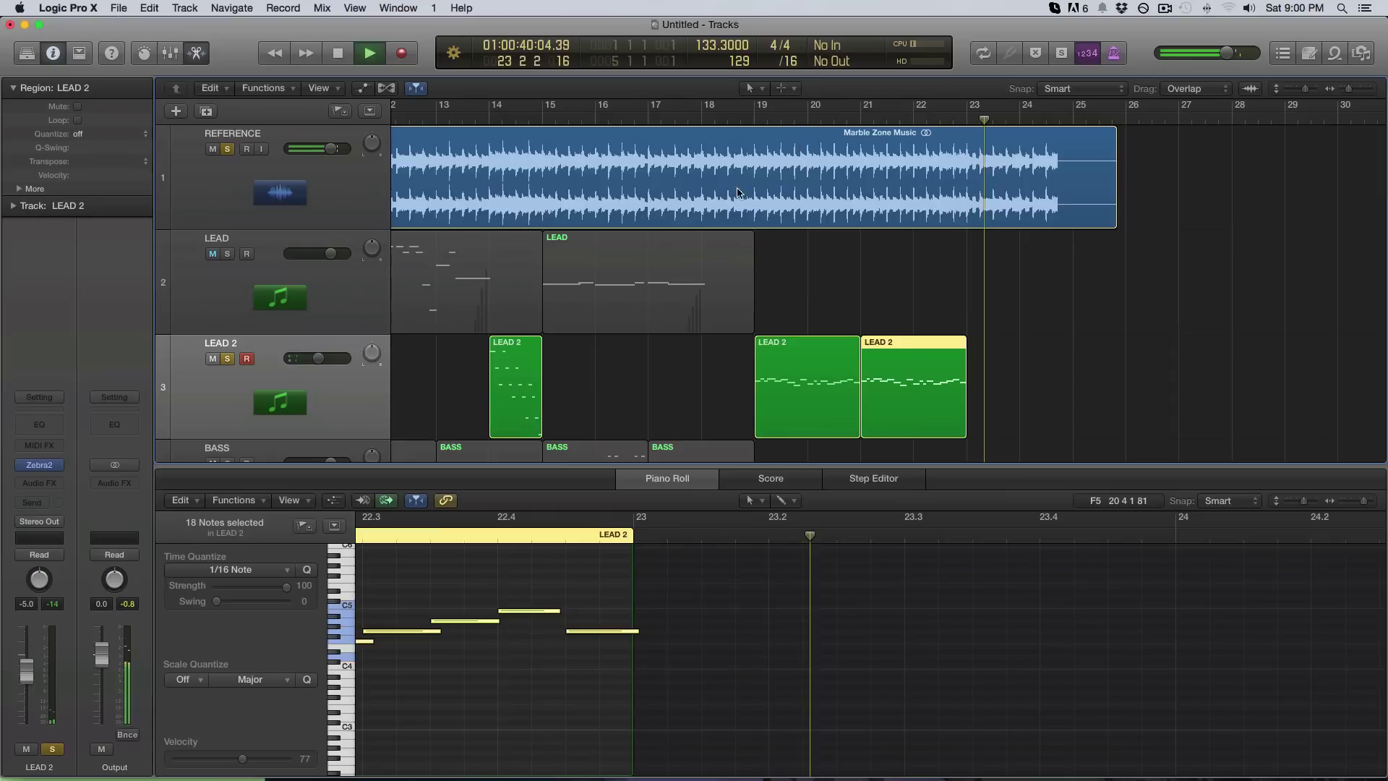
Unsolo LEAD 2 and REFERENCE, close the Piano Roll and play all tracks together from bar 19
key(space)
click(227, 358)
click(230, 148)
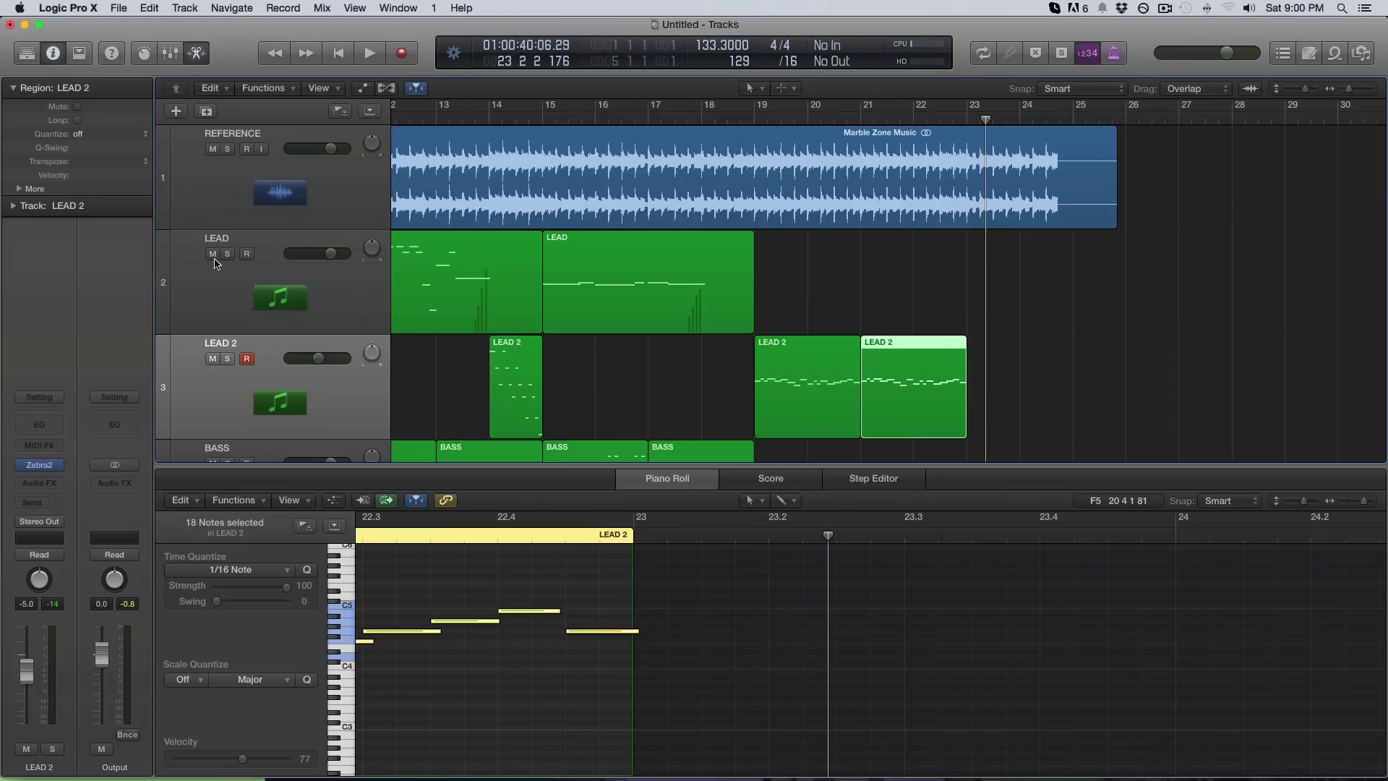
key(p)
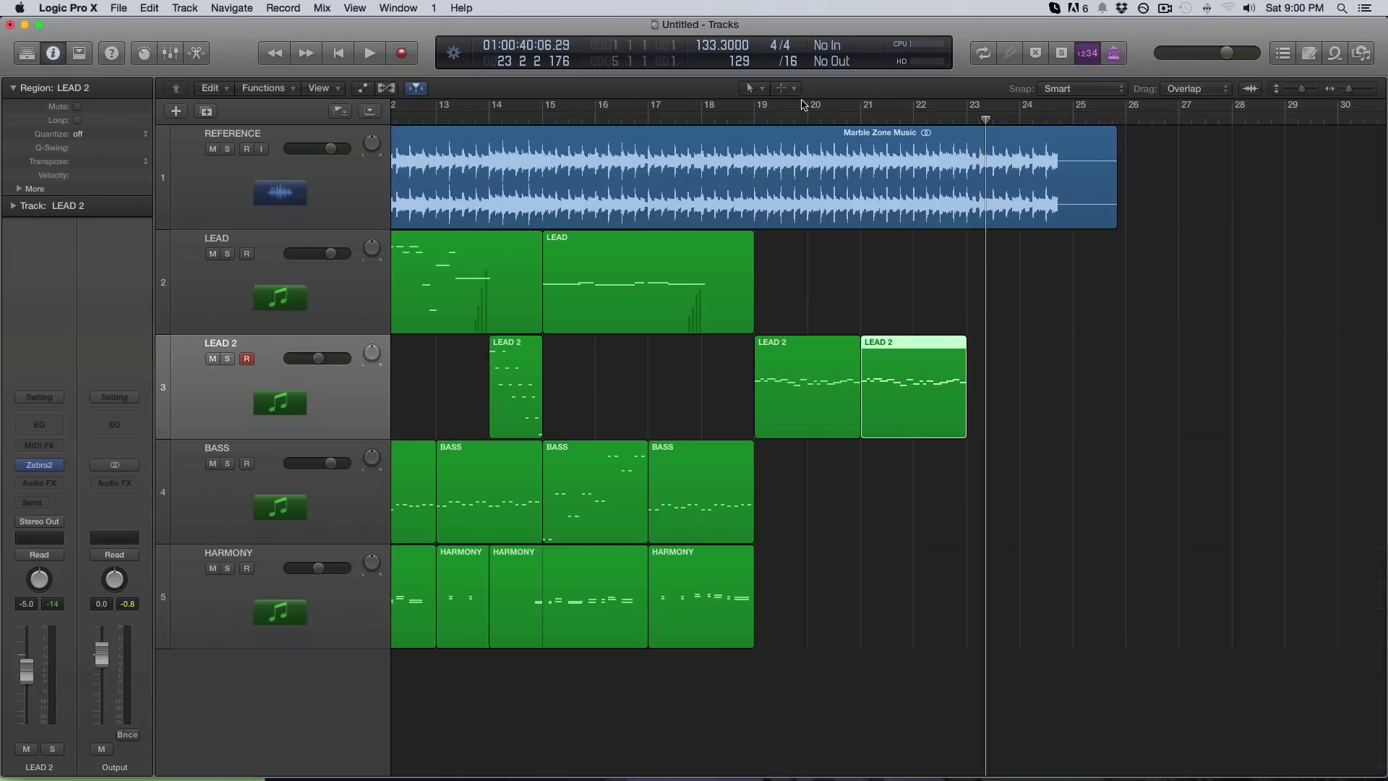
click(757, 120)
key(space)
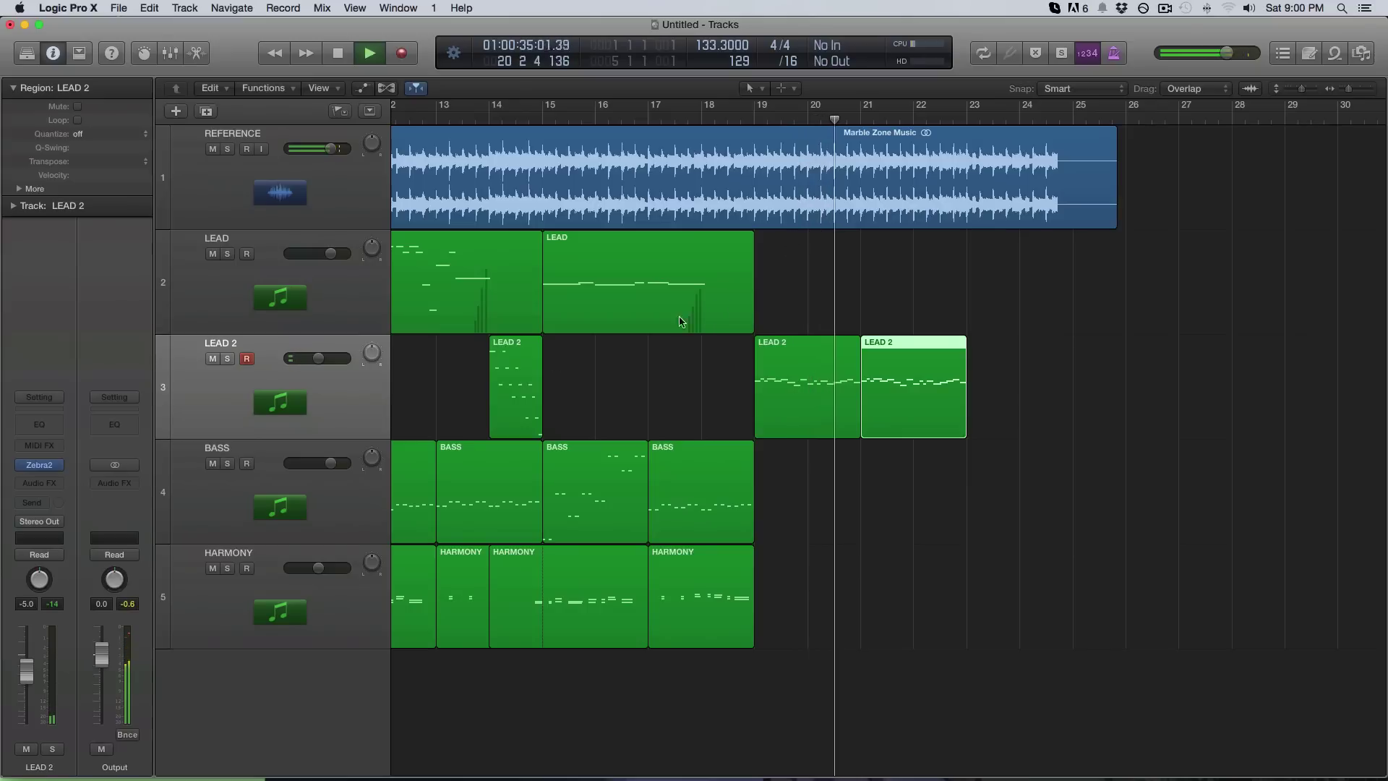
key(space)
Record the bass line on the BASS track from bar 19 to bar 23
click(275, 456)
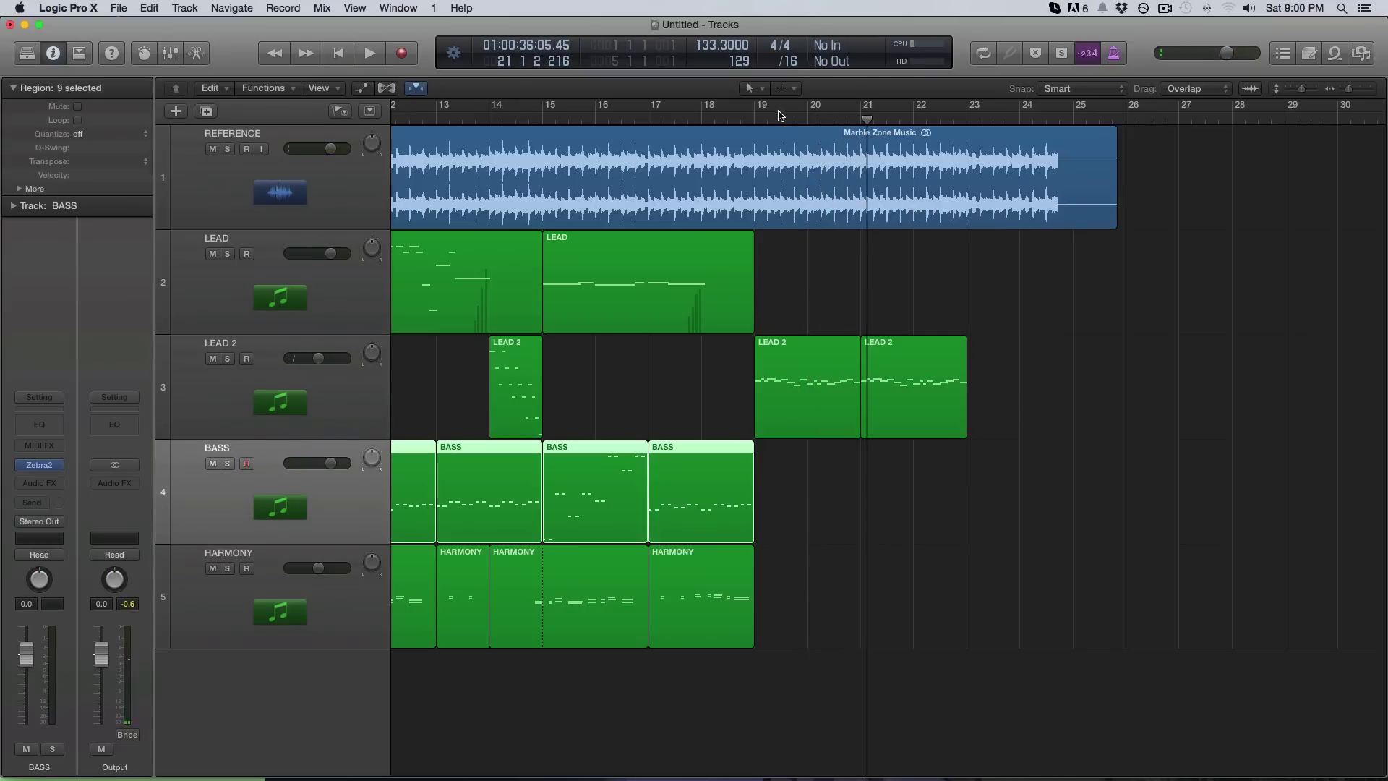
drag(780, 116, 755, 128)
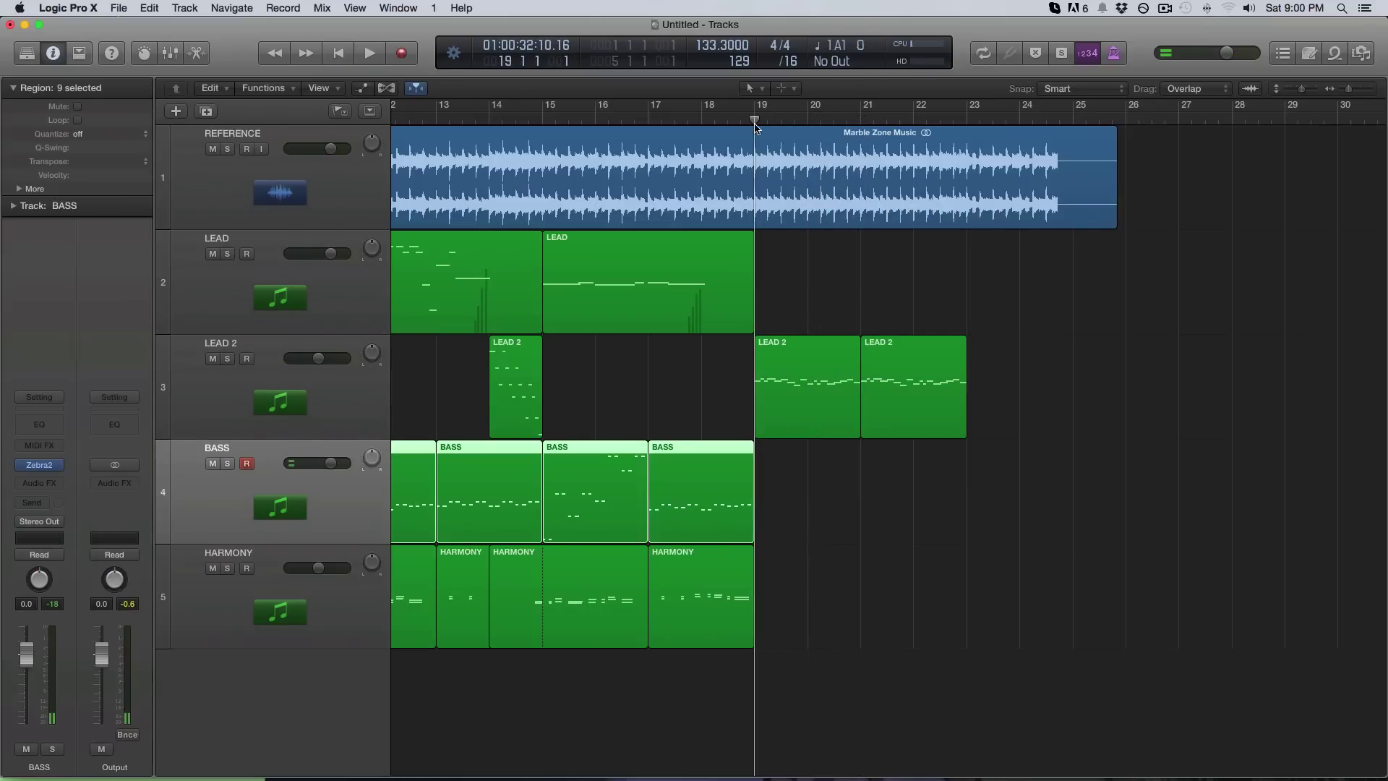
key(z)
key(space)
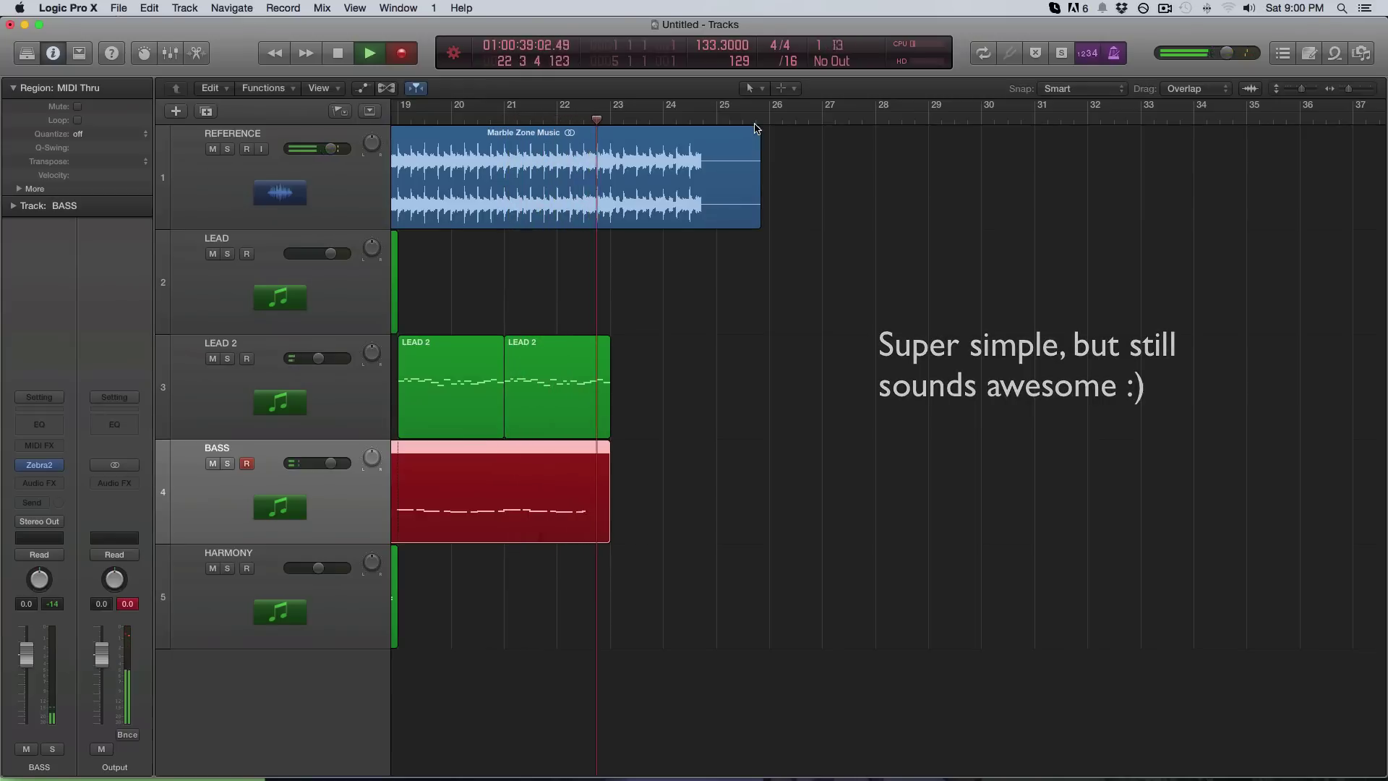
key(space)
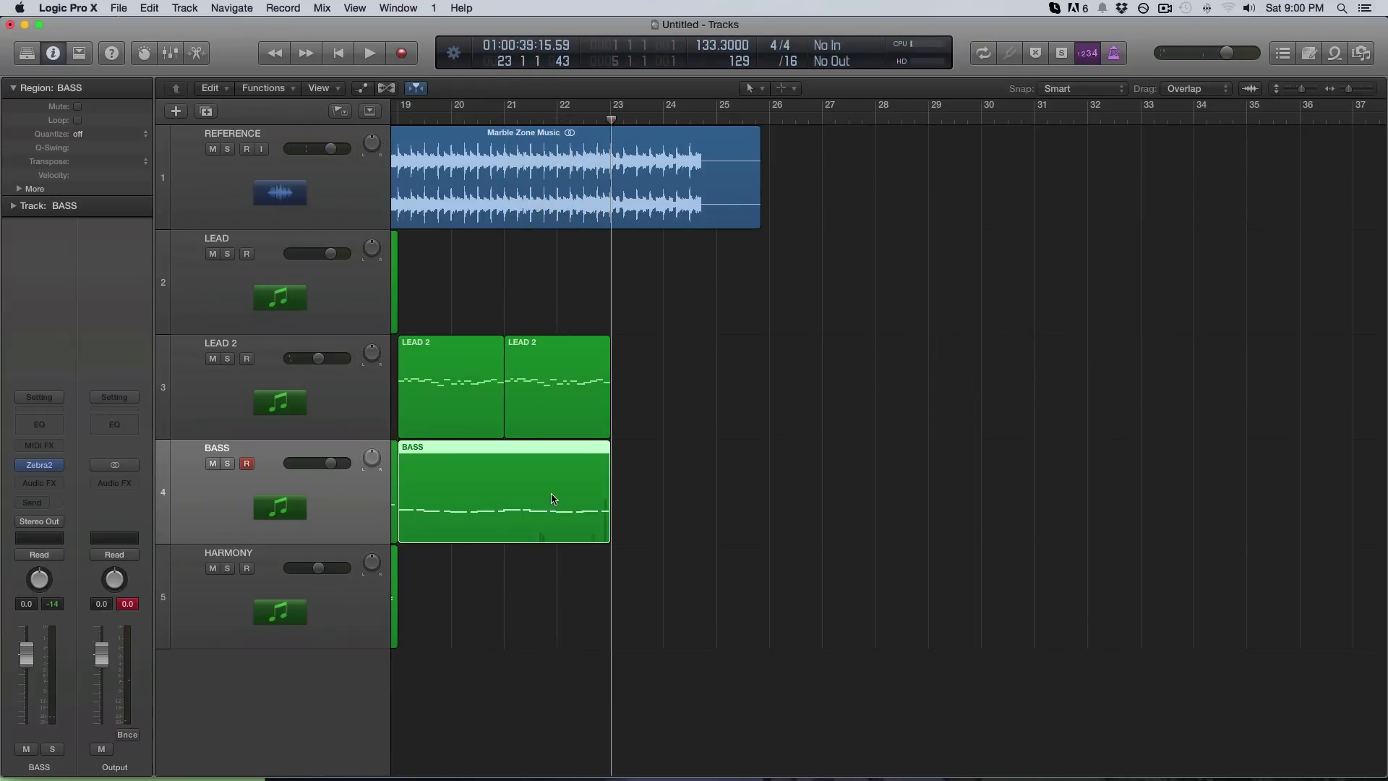
Open the new BASS region in the Piano Roll and quantize all its notes to 1/16
double_click(552, 499)
key(z)
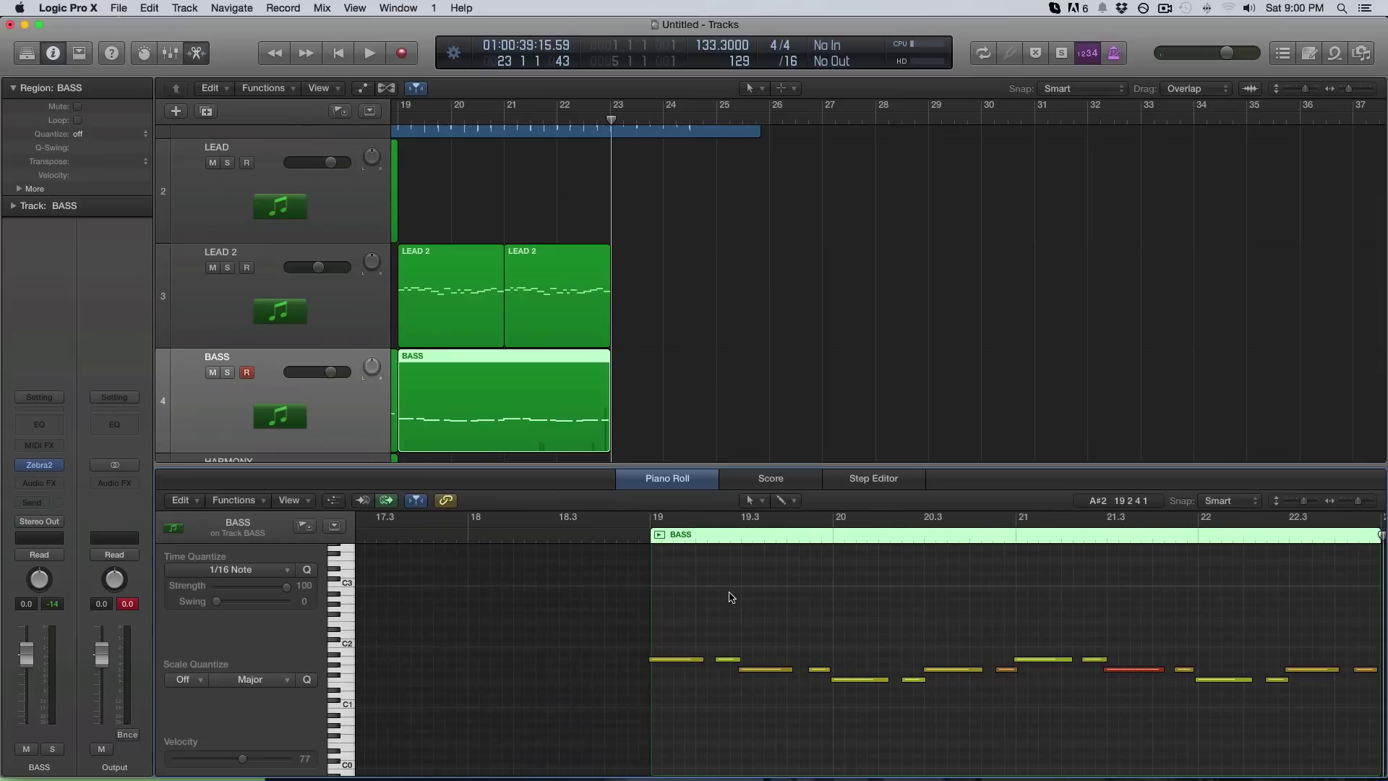
key(super+a)
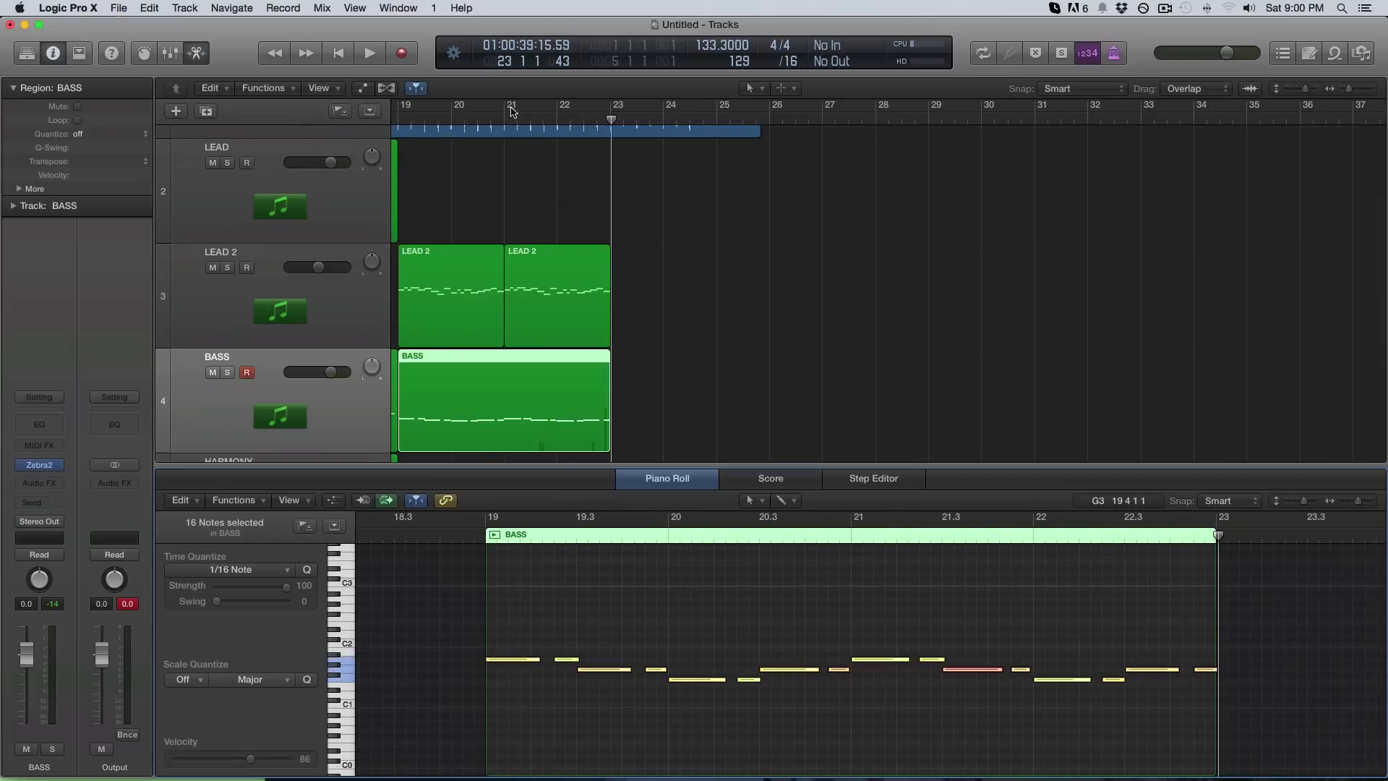
Solo LEAD 2 and BASS and play them together from bar 19 to check the new bass line
click(227, 268)
click(227, 373)
key(shift+Return)
key(space)
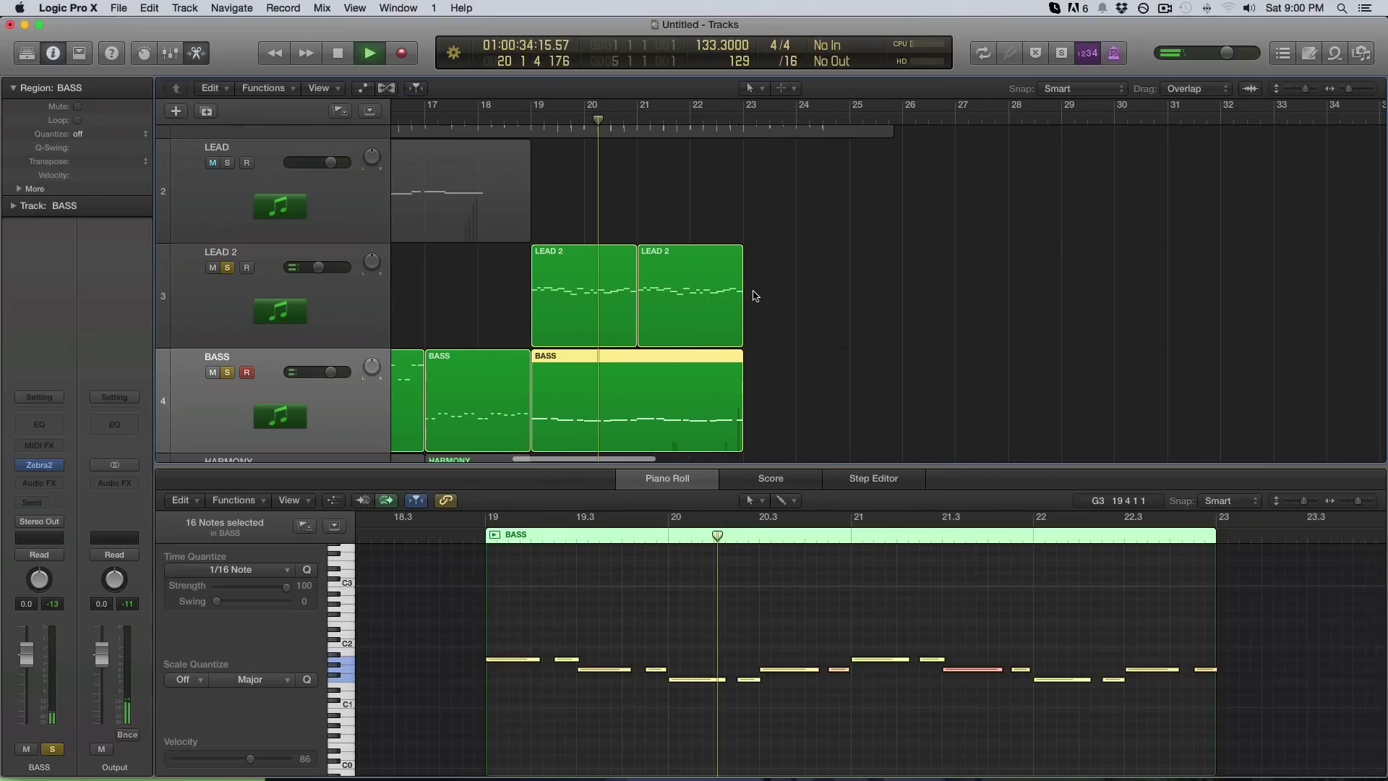
scroll(909, 711, up, 3)
scroll(909, 711, up, 1)
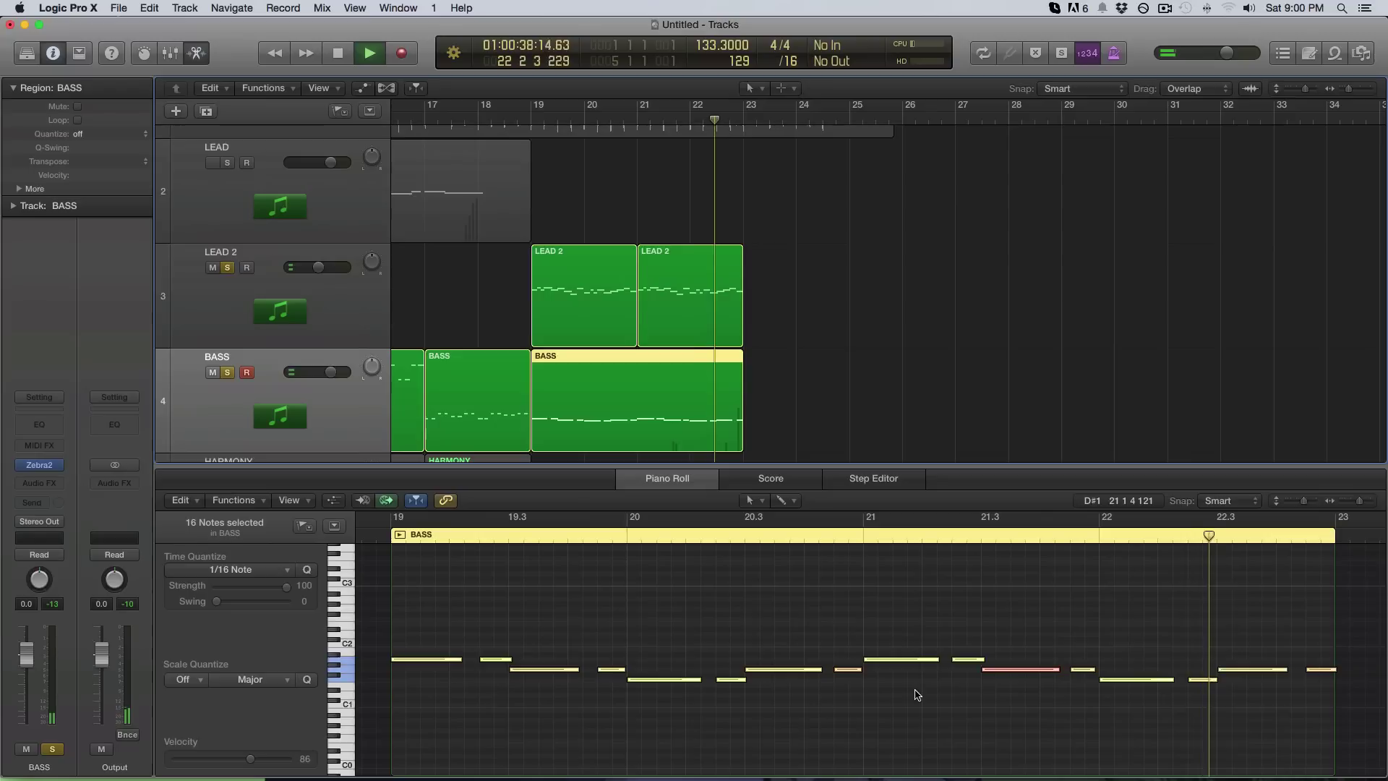
key(space)
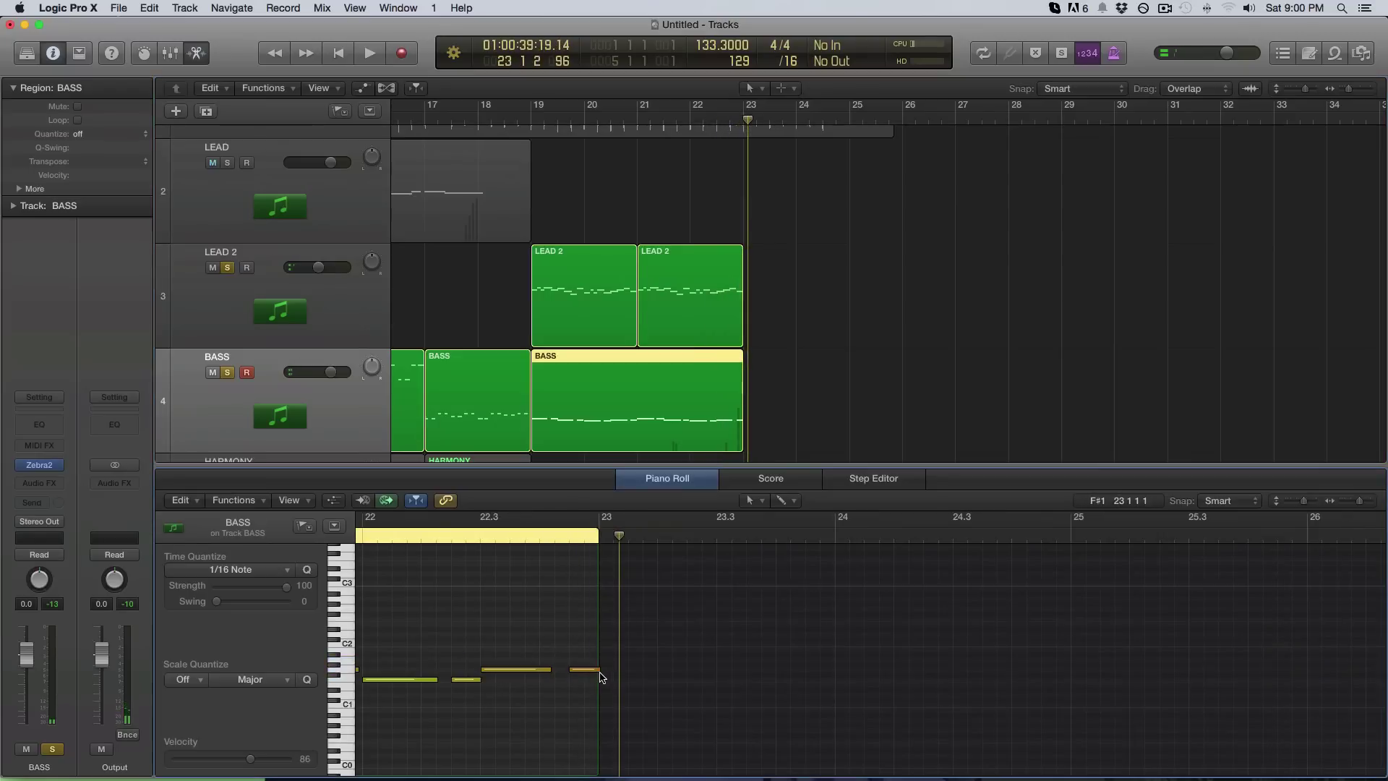
Shorten the last note of the new BASS region to end before bar 23 and close the Piano Roll
drag(599, 670, 588, 674)
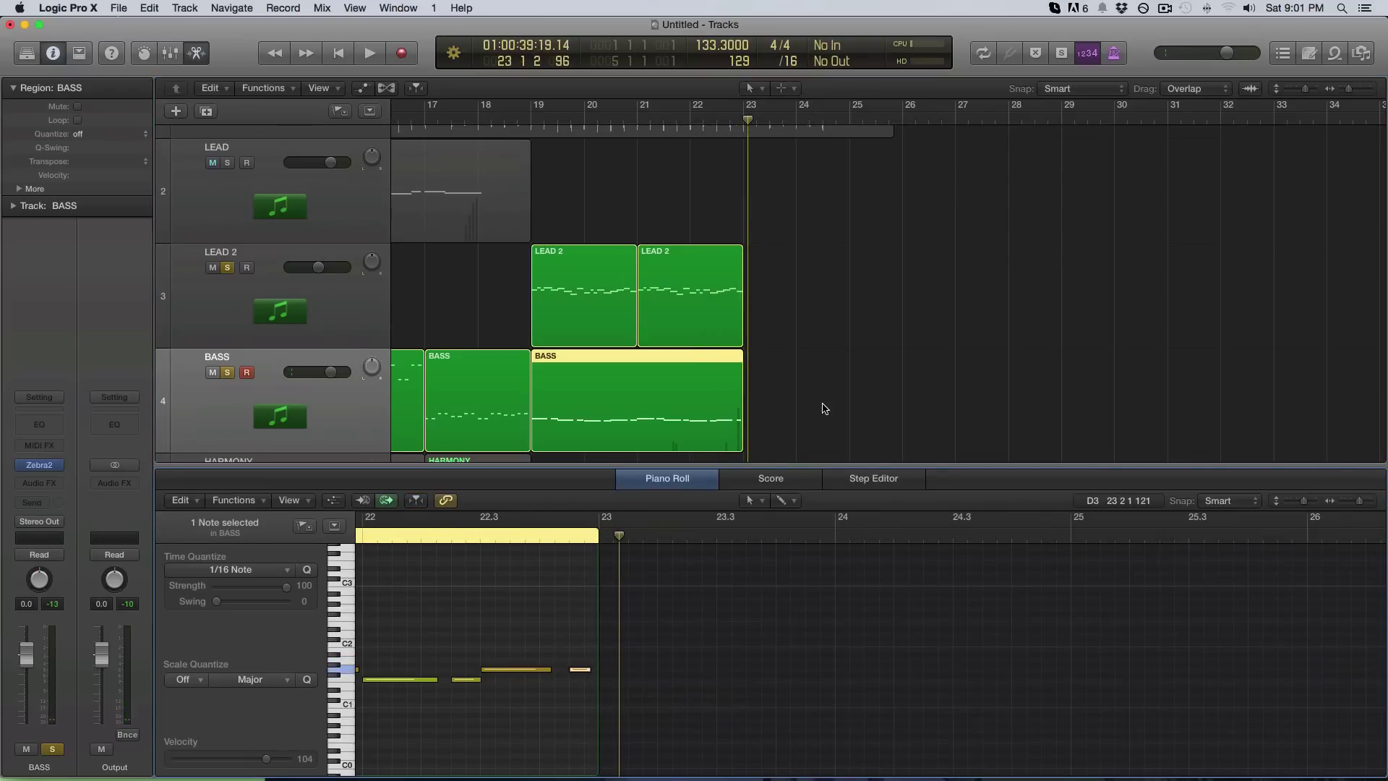
click(821, 409)
key(e)
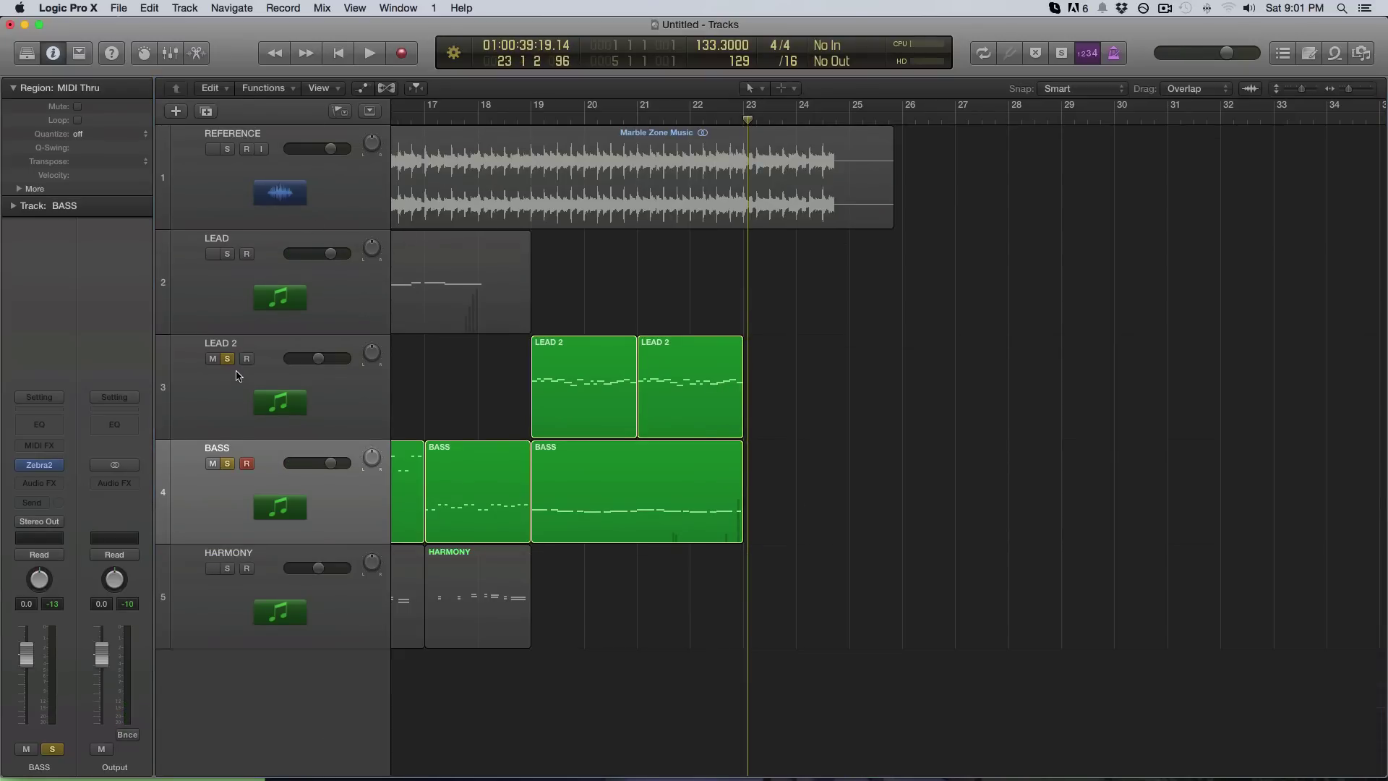
Clear the LEAD 2 and BASS solos, play from bar 18 and solo REFERENCE to hear the original passage
click(227, 358)
key(ctrl+s)
click(501, 123)
key(space)
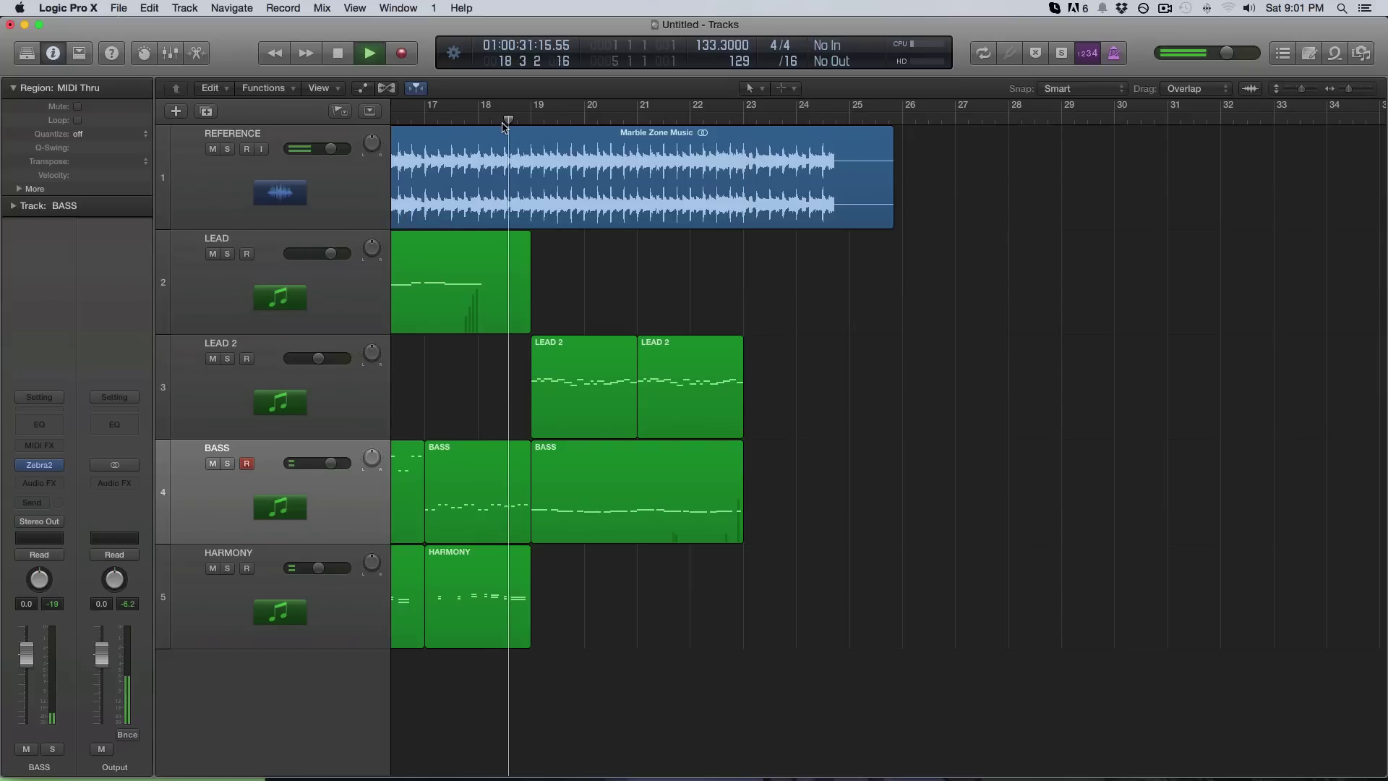
click(227, 148)
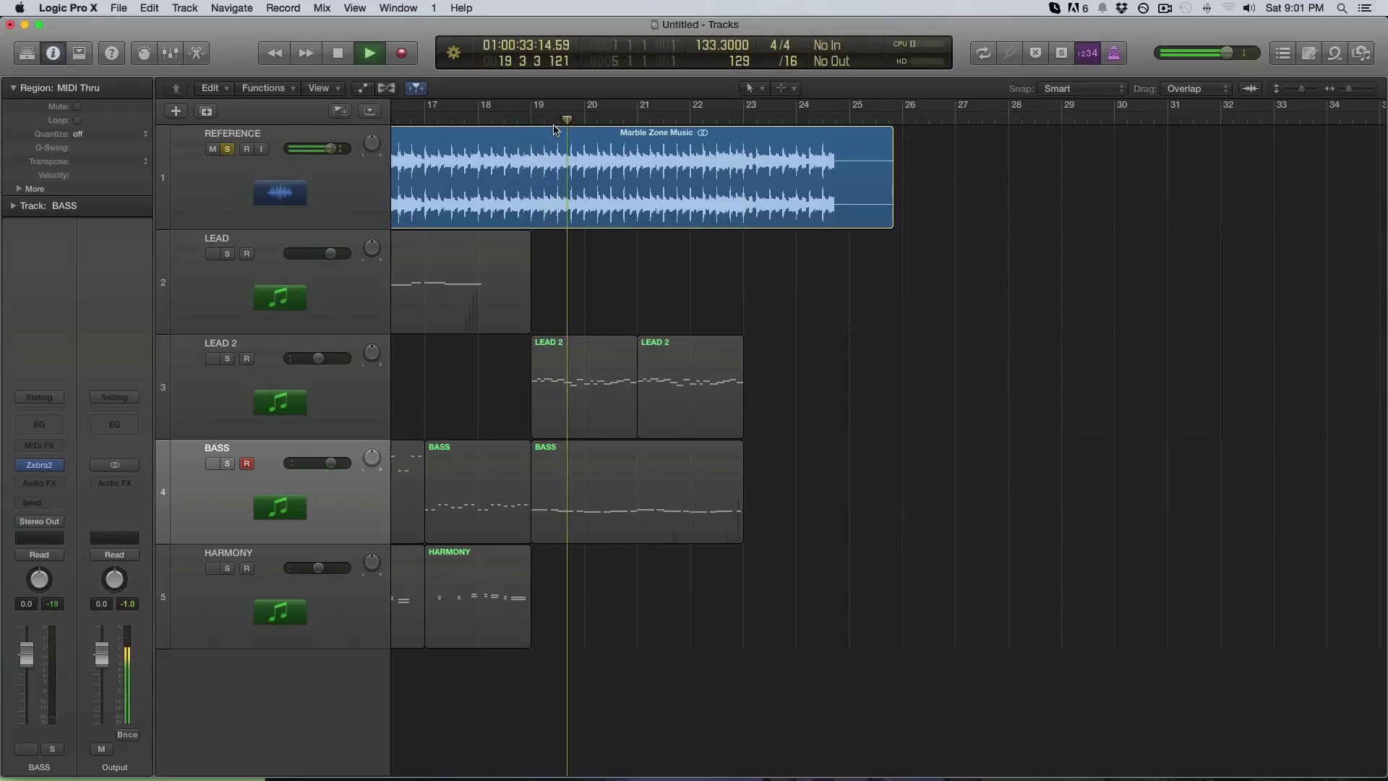
key(space)
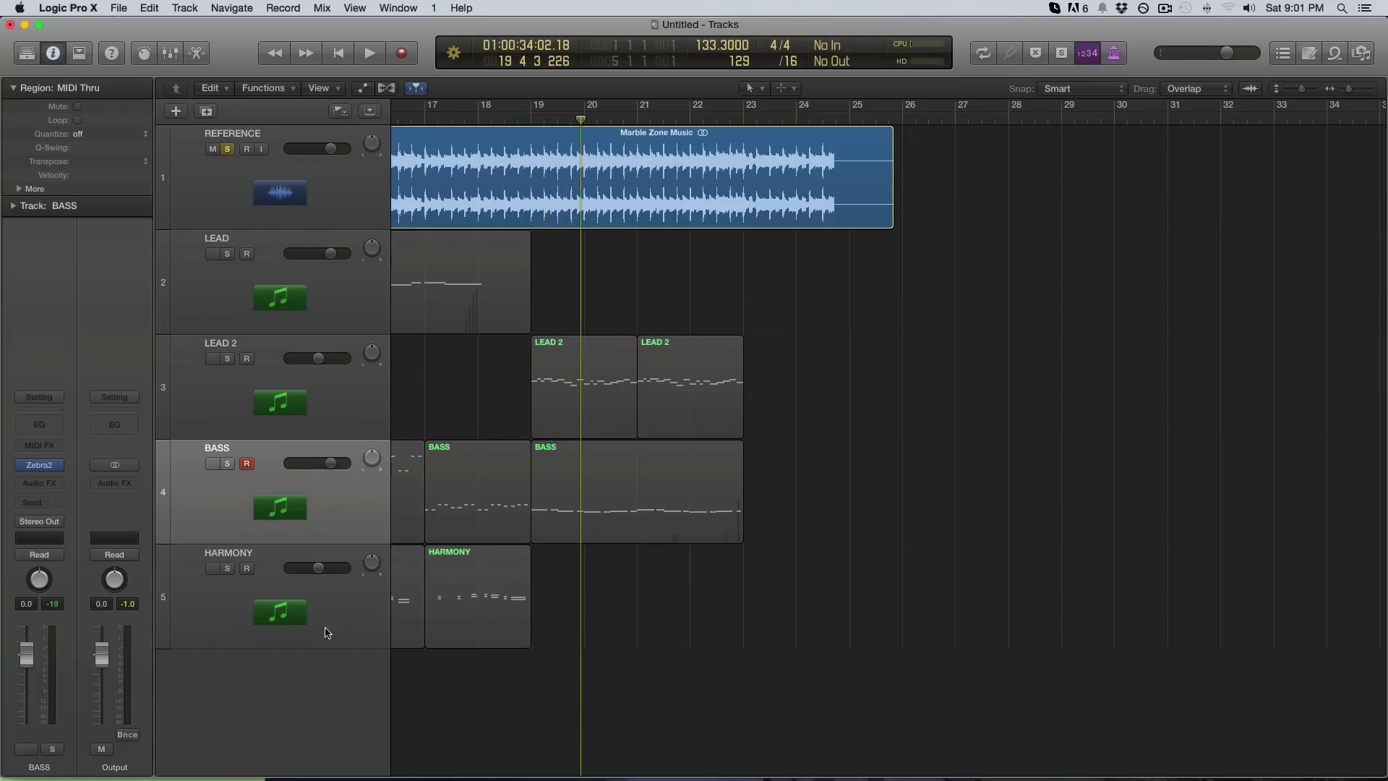
Select the HARMONY track, unsolo REFERENCE and audition from bar 19 to work out the harmony part
click(330, 621)
click(227, 148)
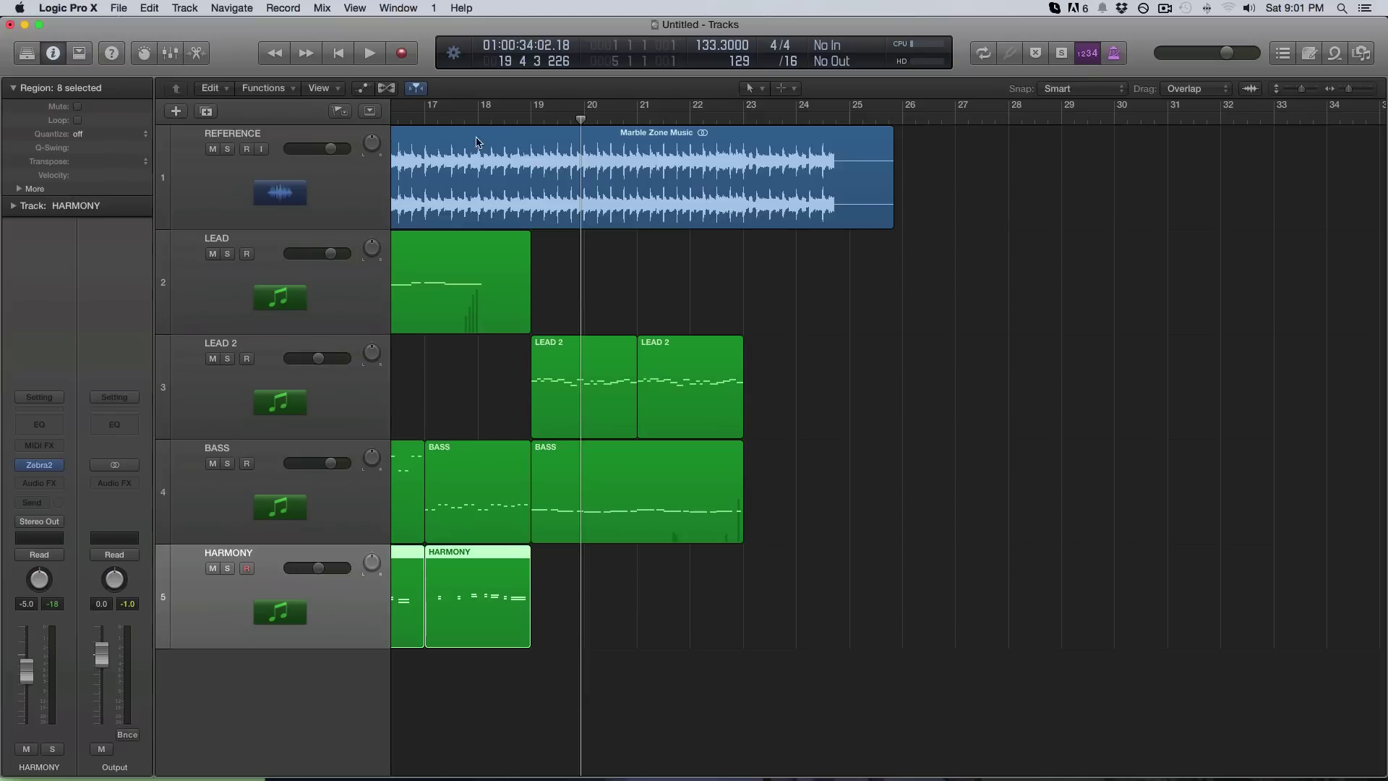
click(535, 121)
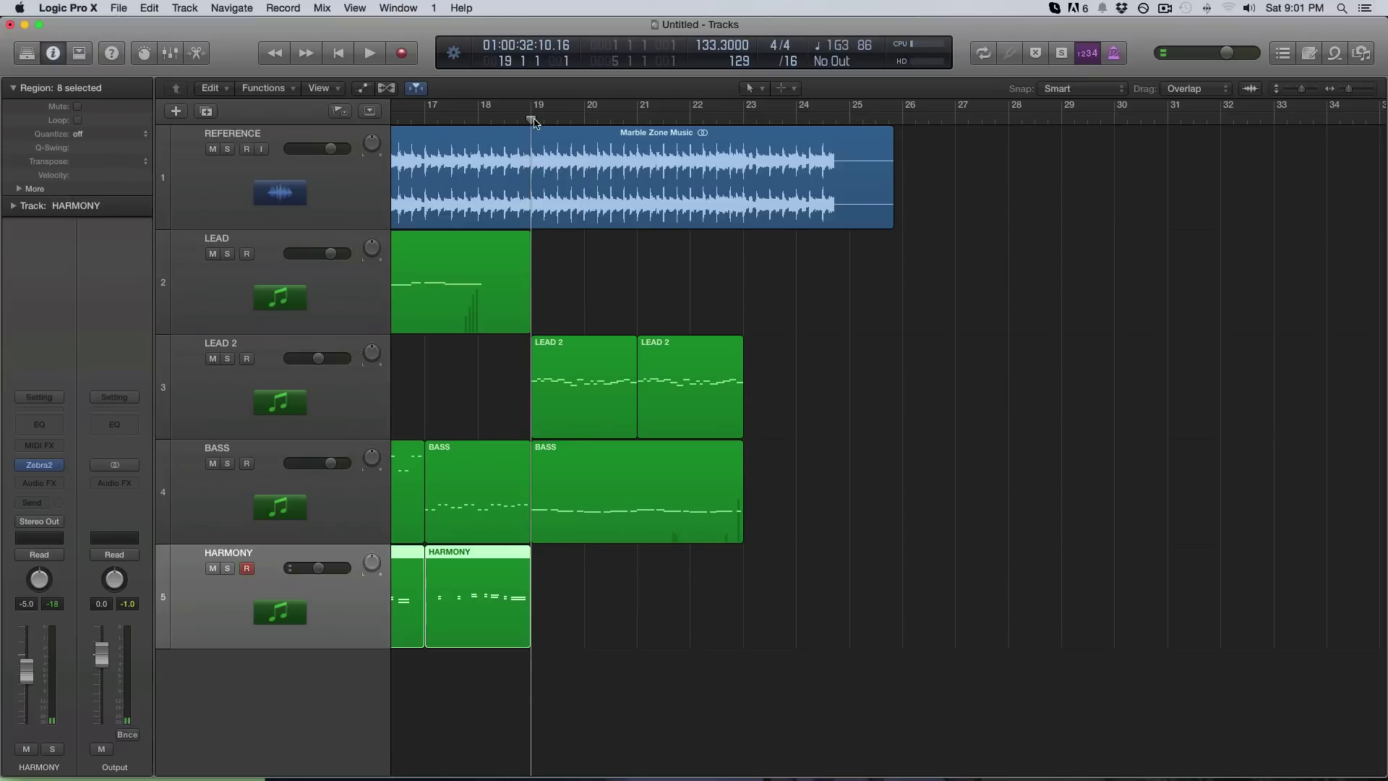
key(space)
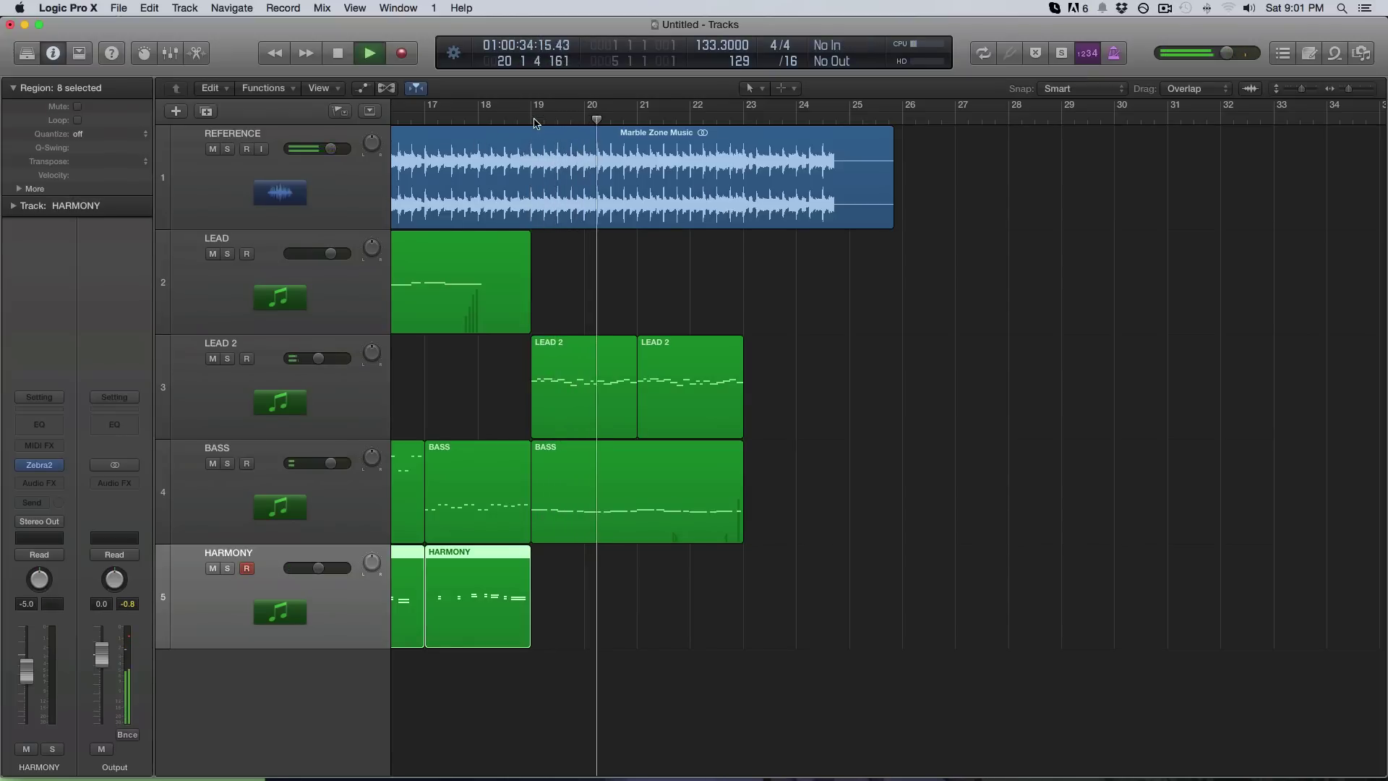
key(space)
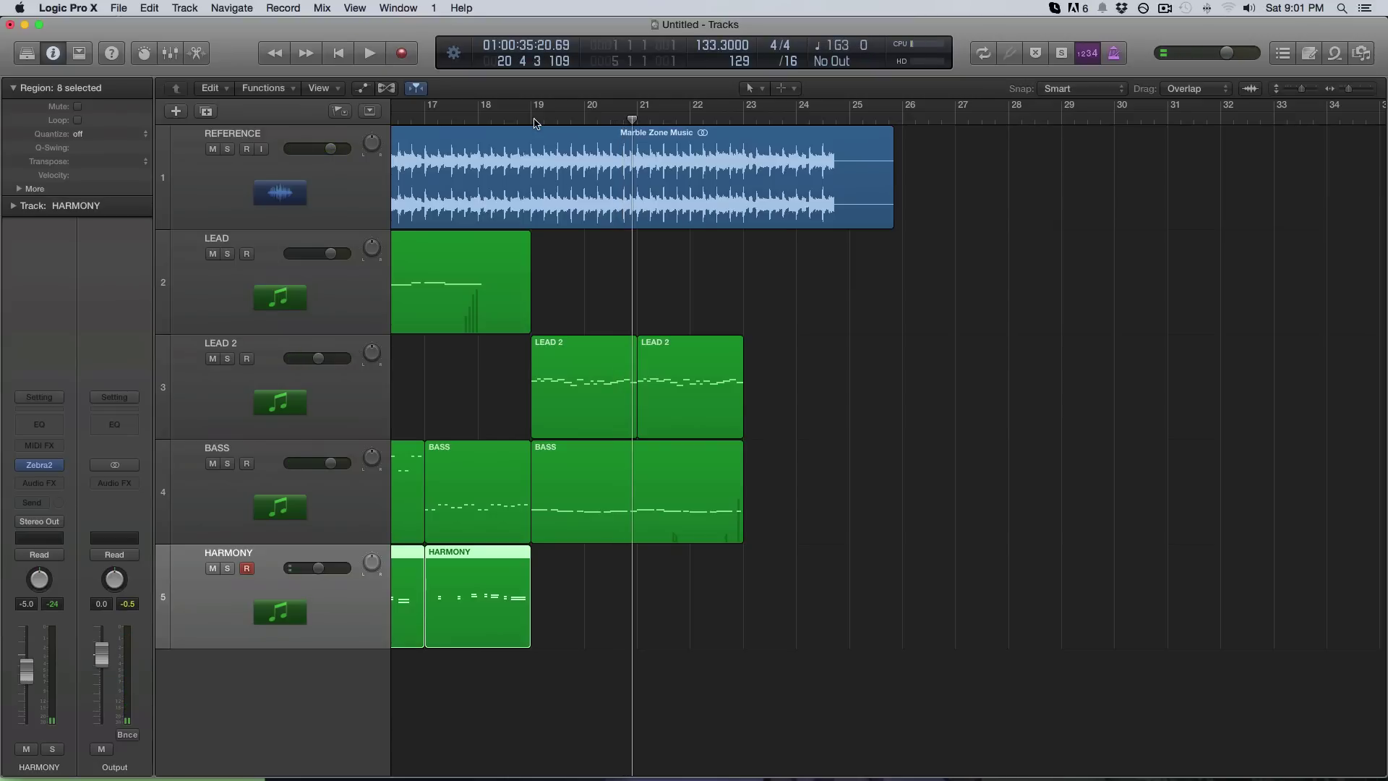
key(space)
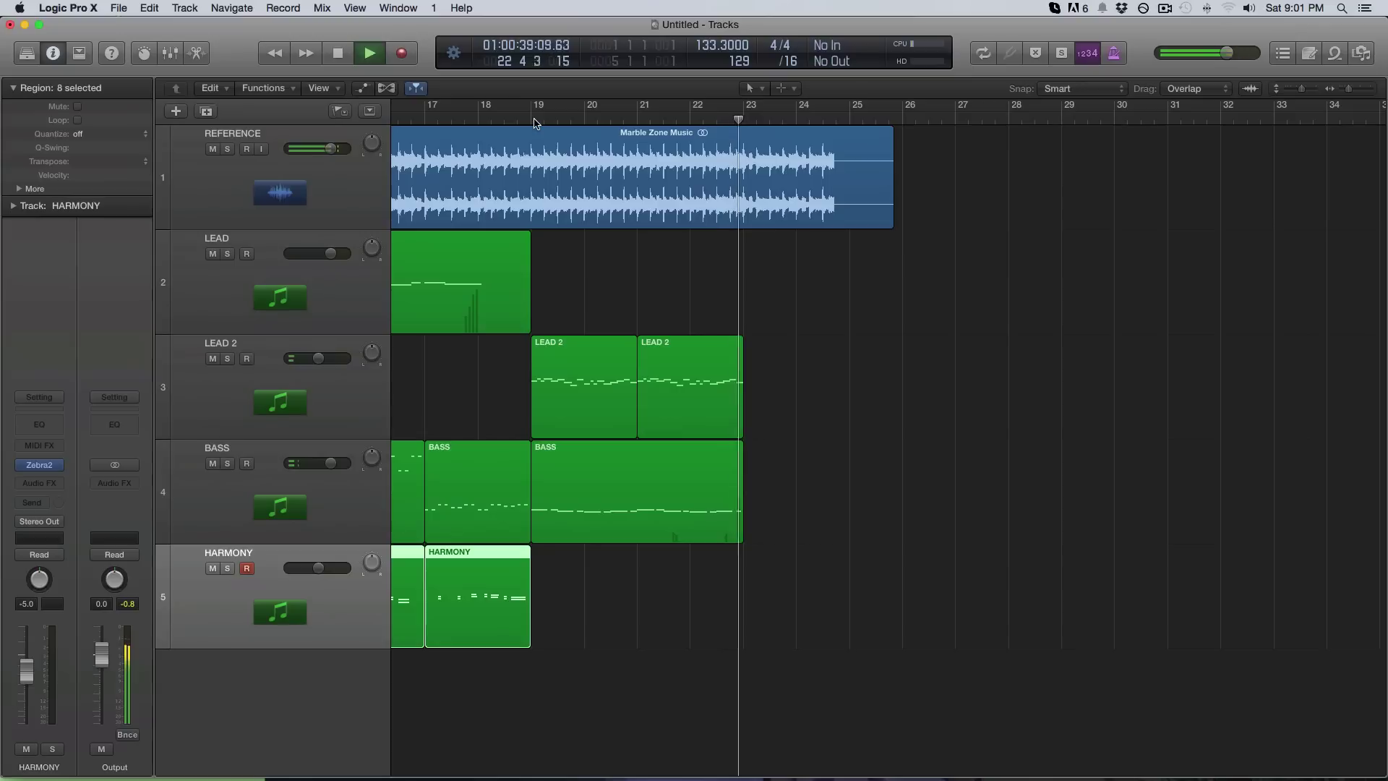
Record the harmony part on the HARMONY track from bar 19 to bar 21
click(533, 123)
key(space)
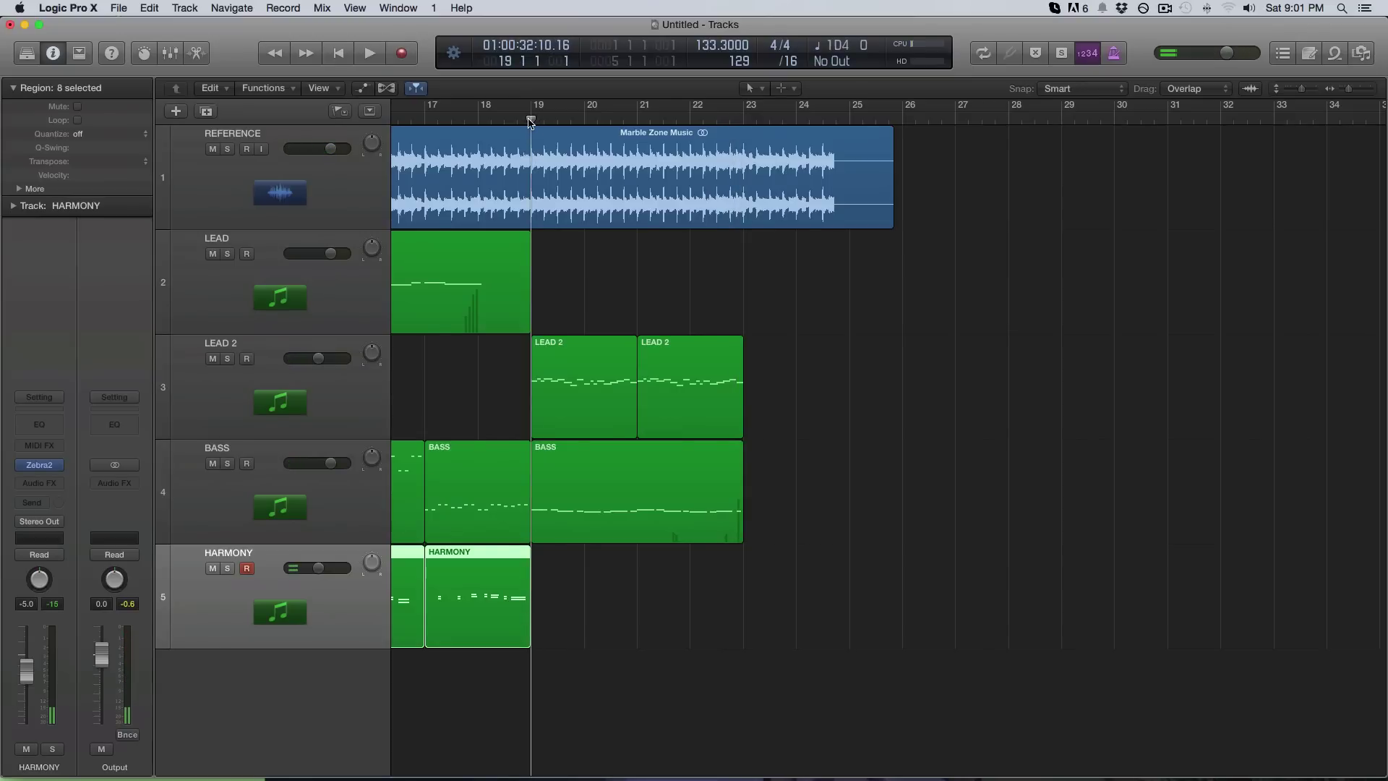
key(space)
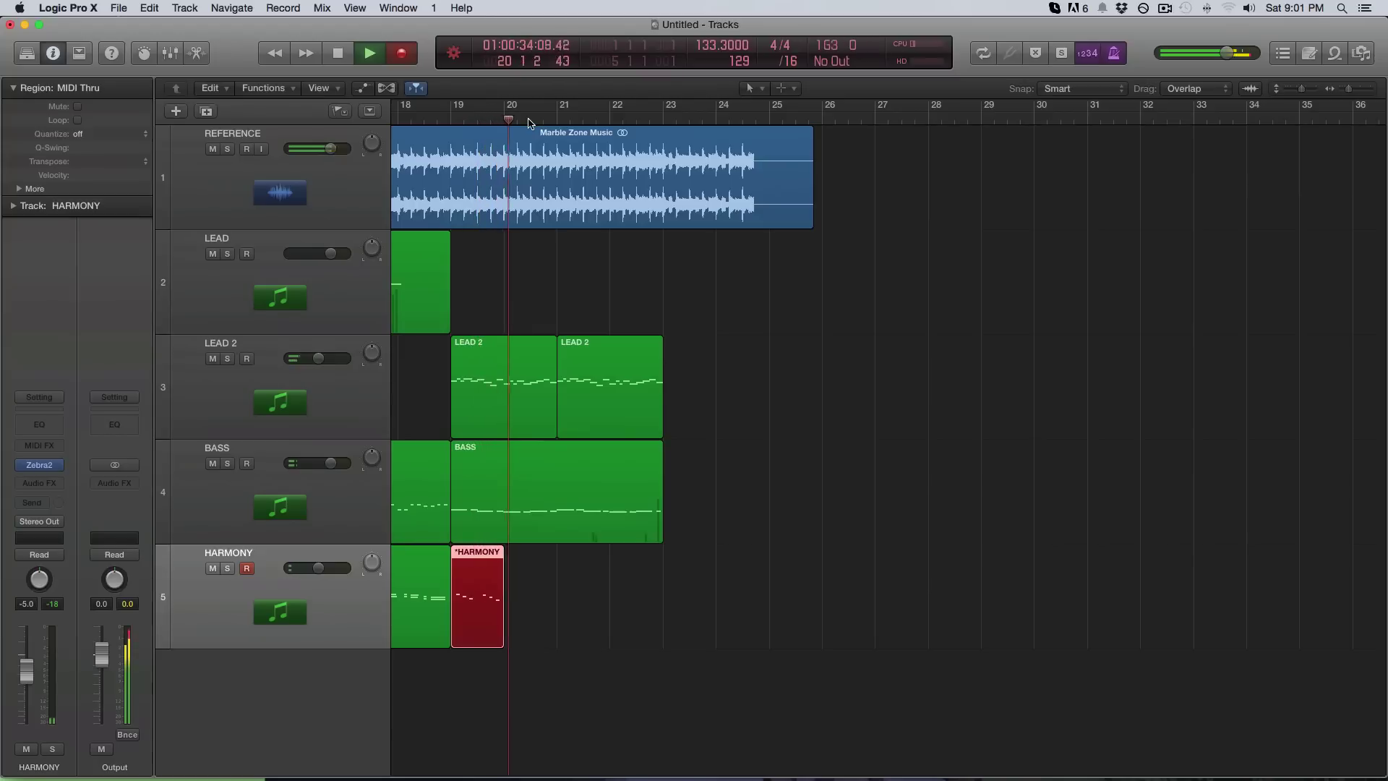
key(space)
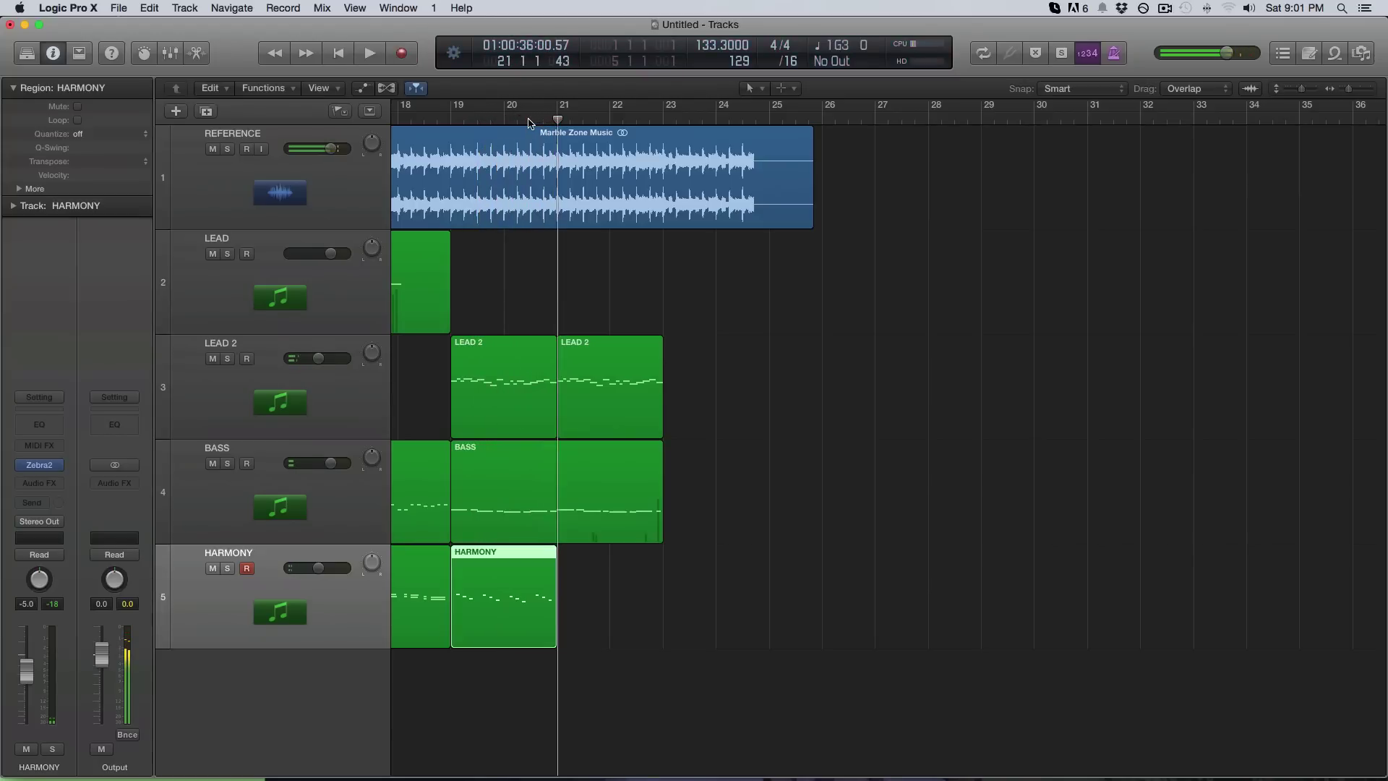
Quantize the new HARMONY notes to 1/16 in the Piano Roll and copy the region to bar 21
key(e)
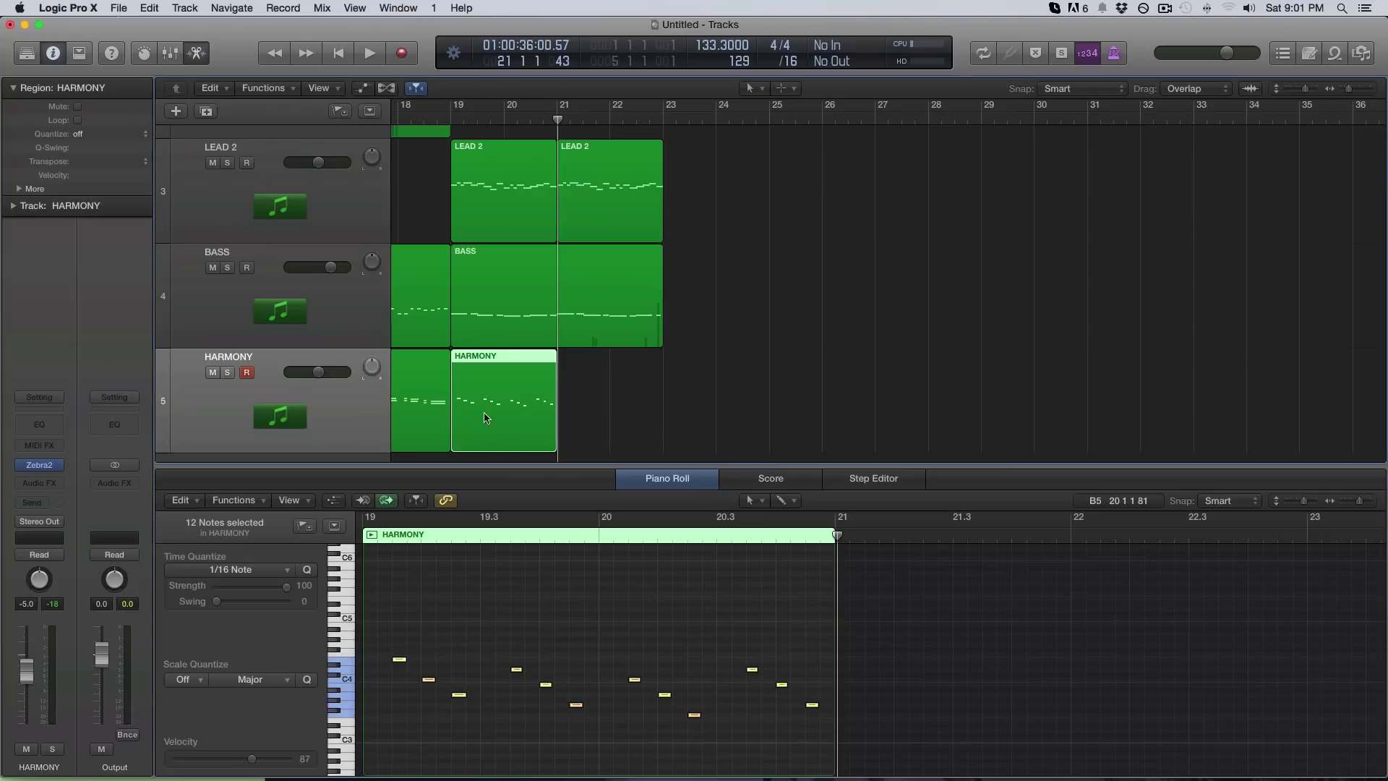
drag(484, 418, 590, 418)
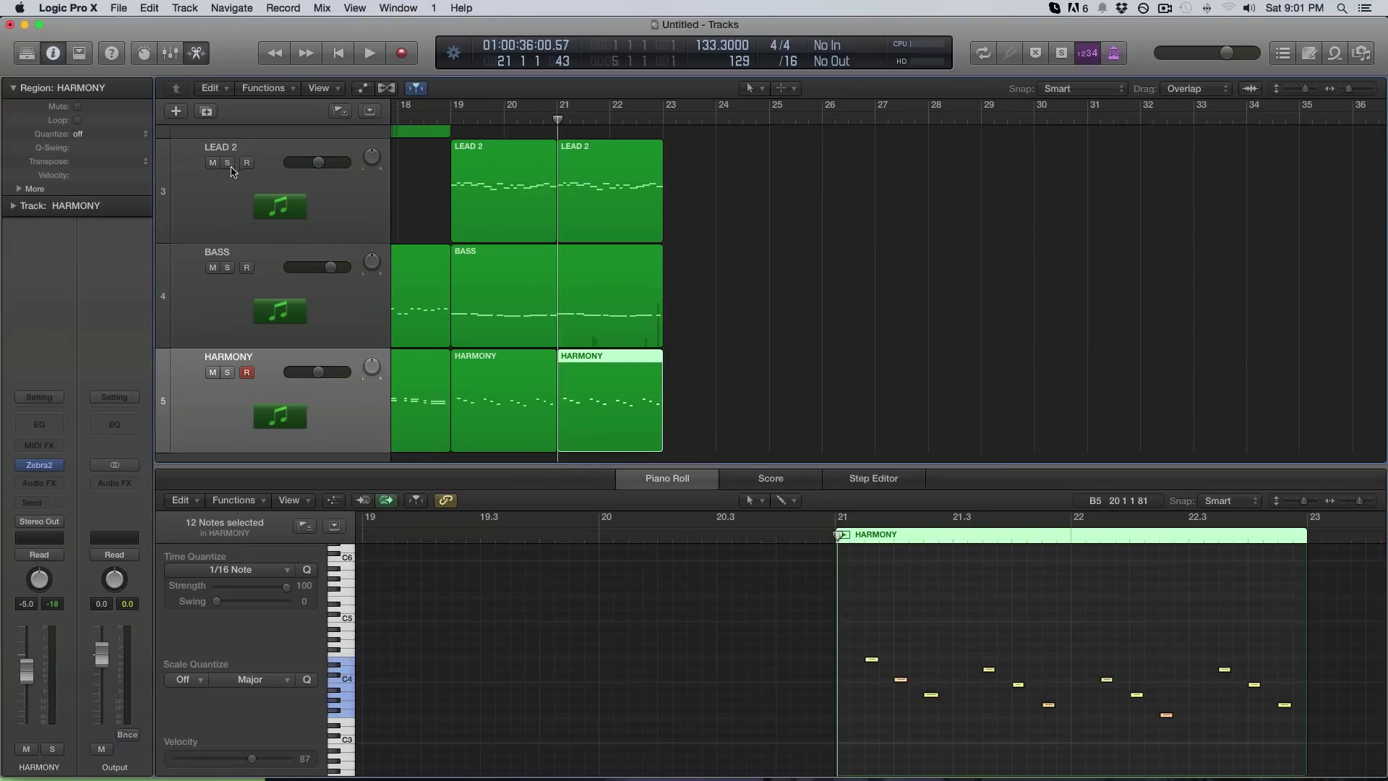
Solo LEAD 2, BASS and HARMONY, play them from bar 19 and raise the HARMONY volume to -3.0 dB
drag(228, 163, 228, 373)
double_click(456, 124)
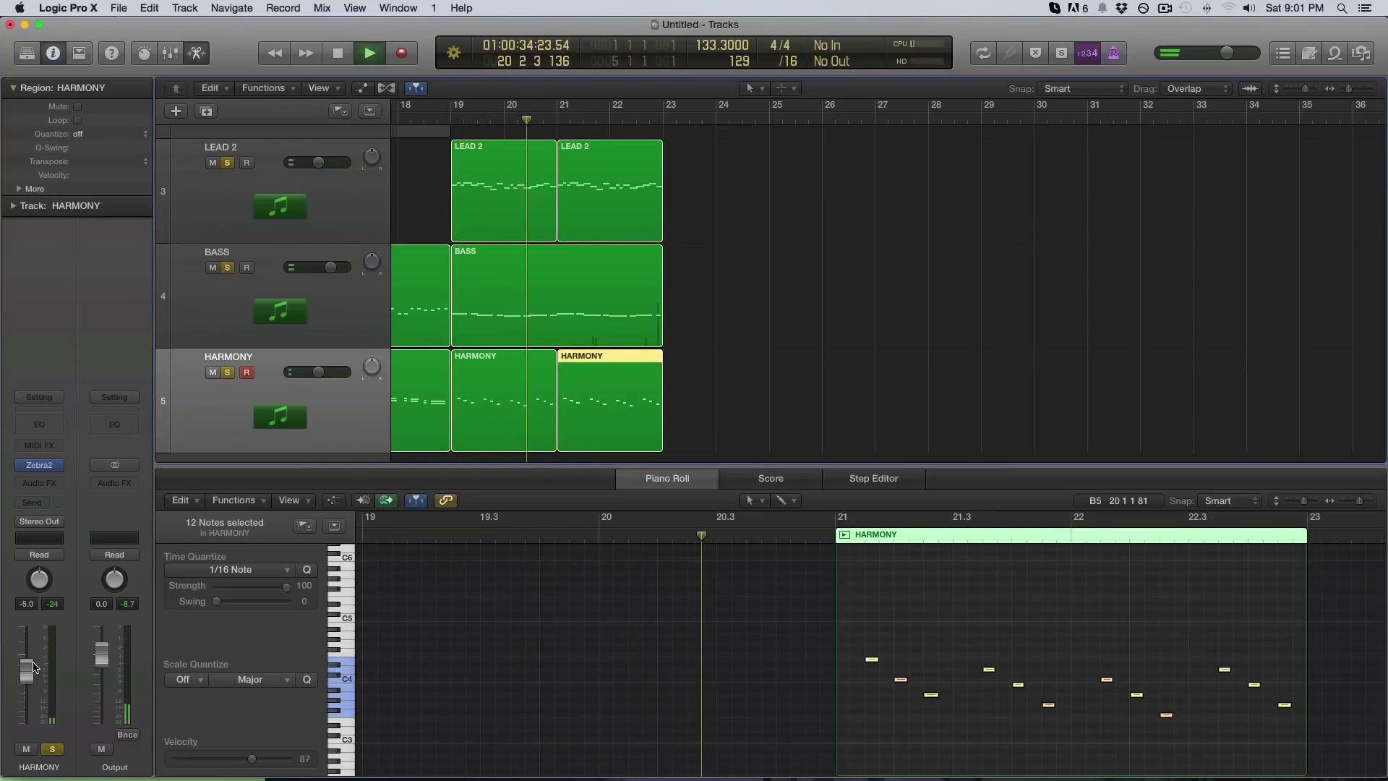
drag(36, 663, 38, 655)
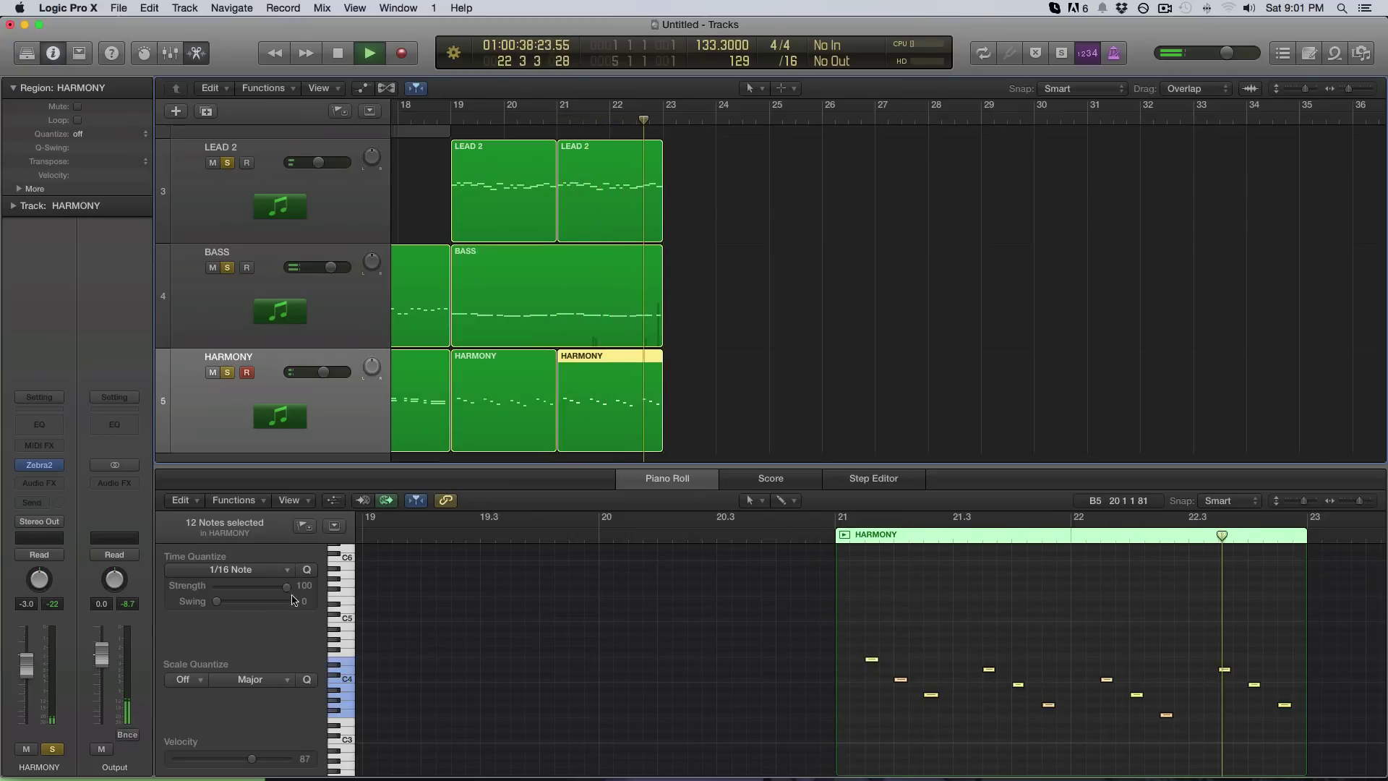
key(space)
Clear the solos, close the Piano Roll and play the MIDI parts together with REFERENCE from bar 18
drag(232, 369, 239, 225)
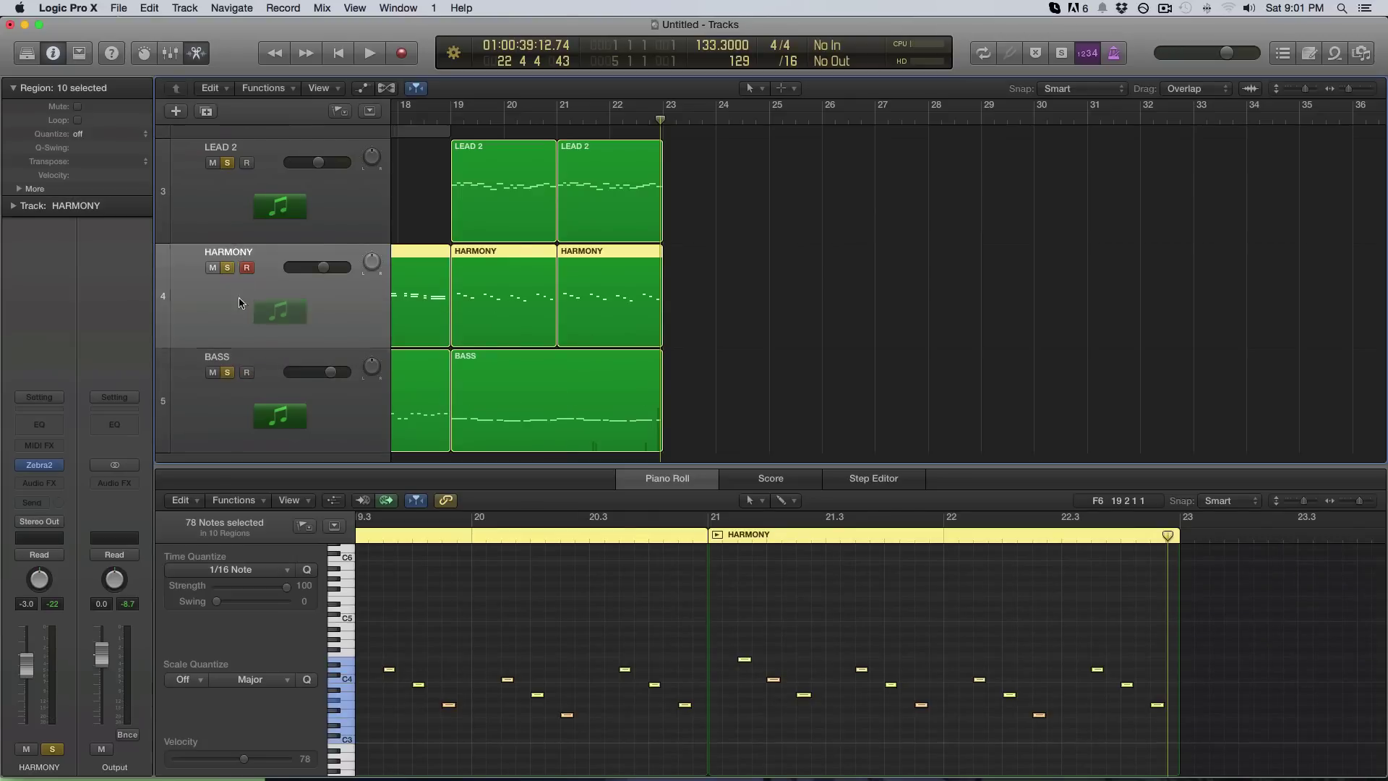
drag(241, 302, 239, 405)
click(439, 113)
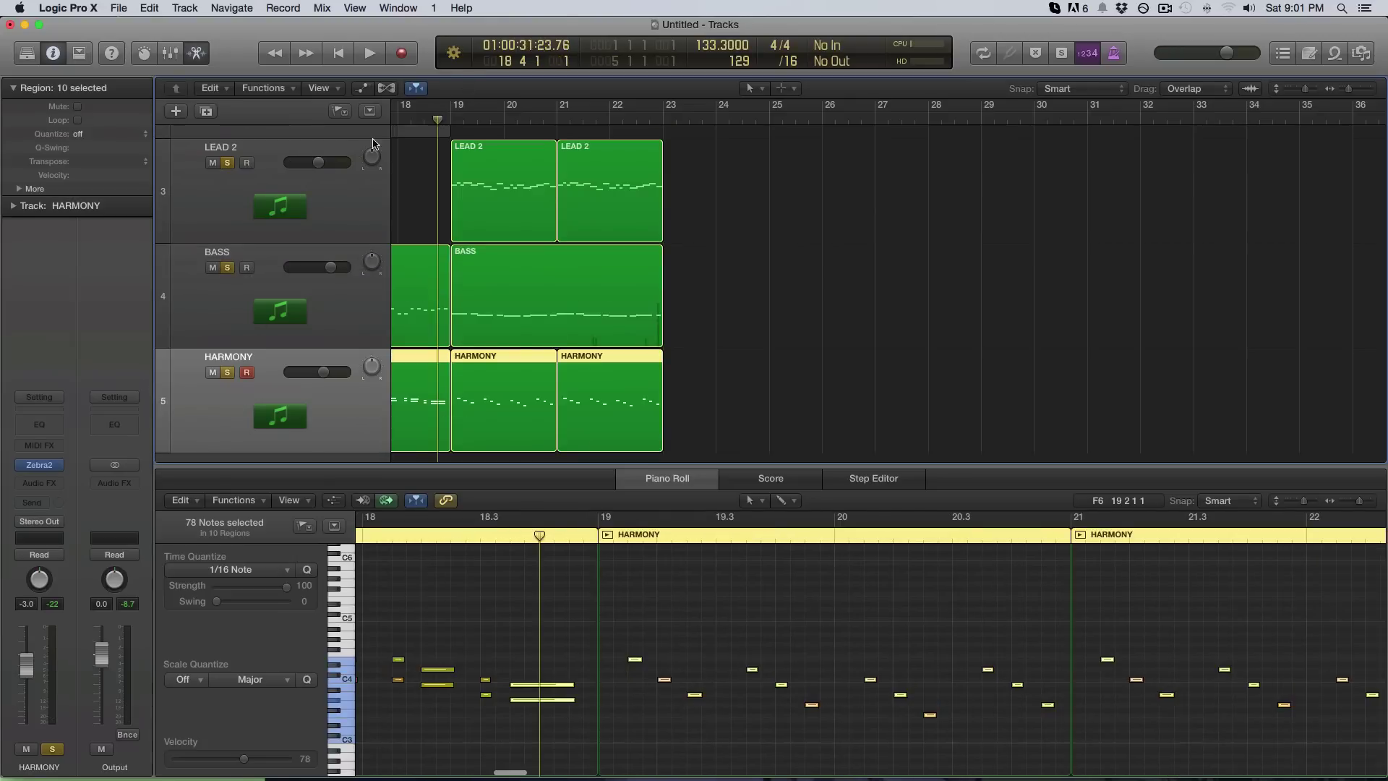
key(space)
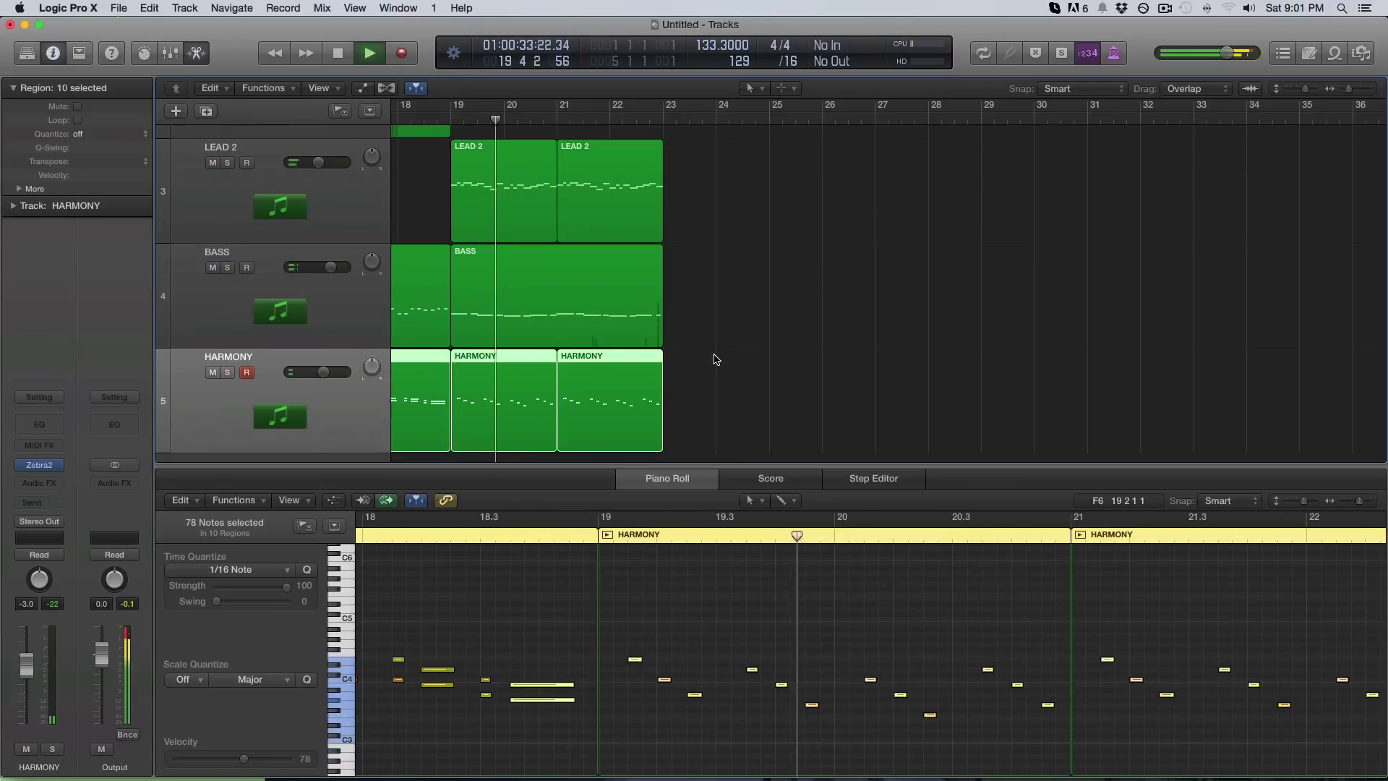
key(e)
alt+scroll(713, 354, down, 5)
alt+scroll(701, 340, up, 5)
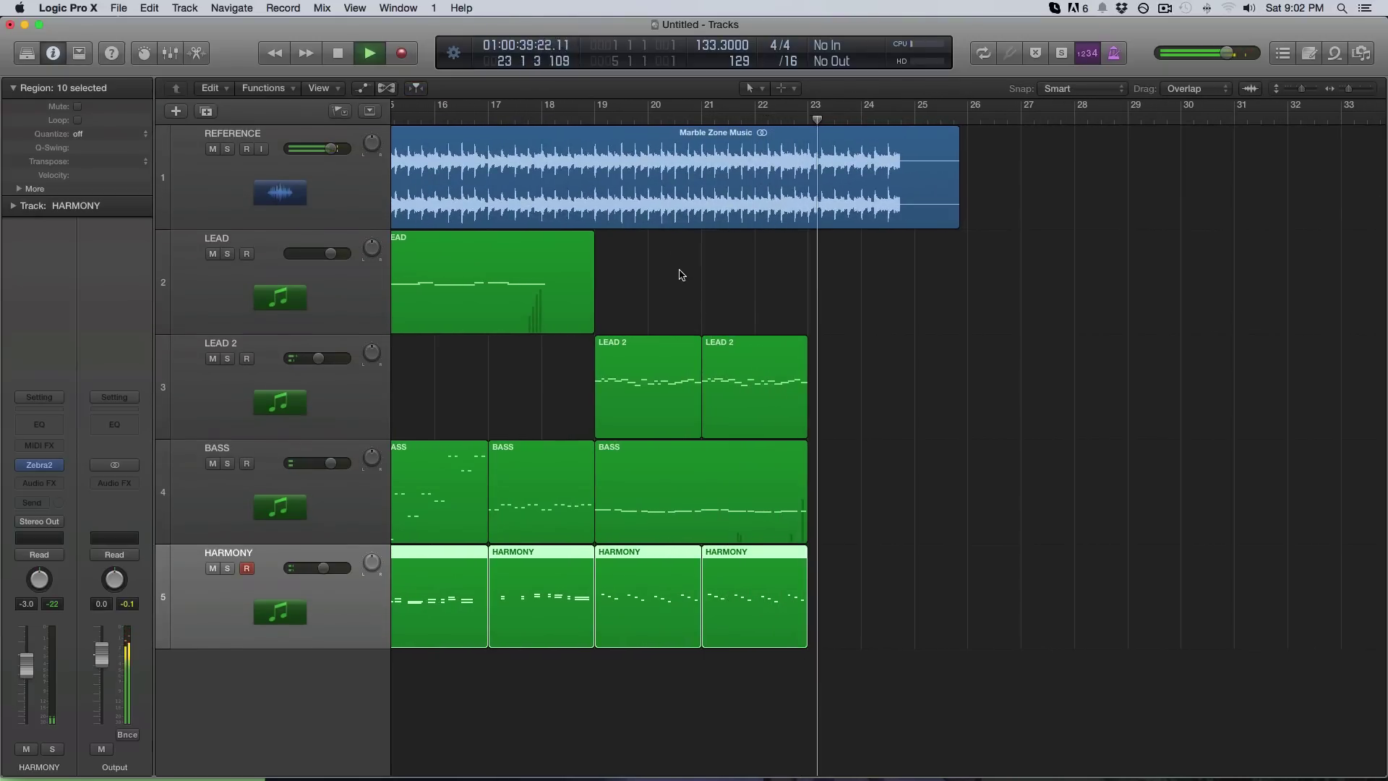
key(space)
key(space)
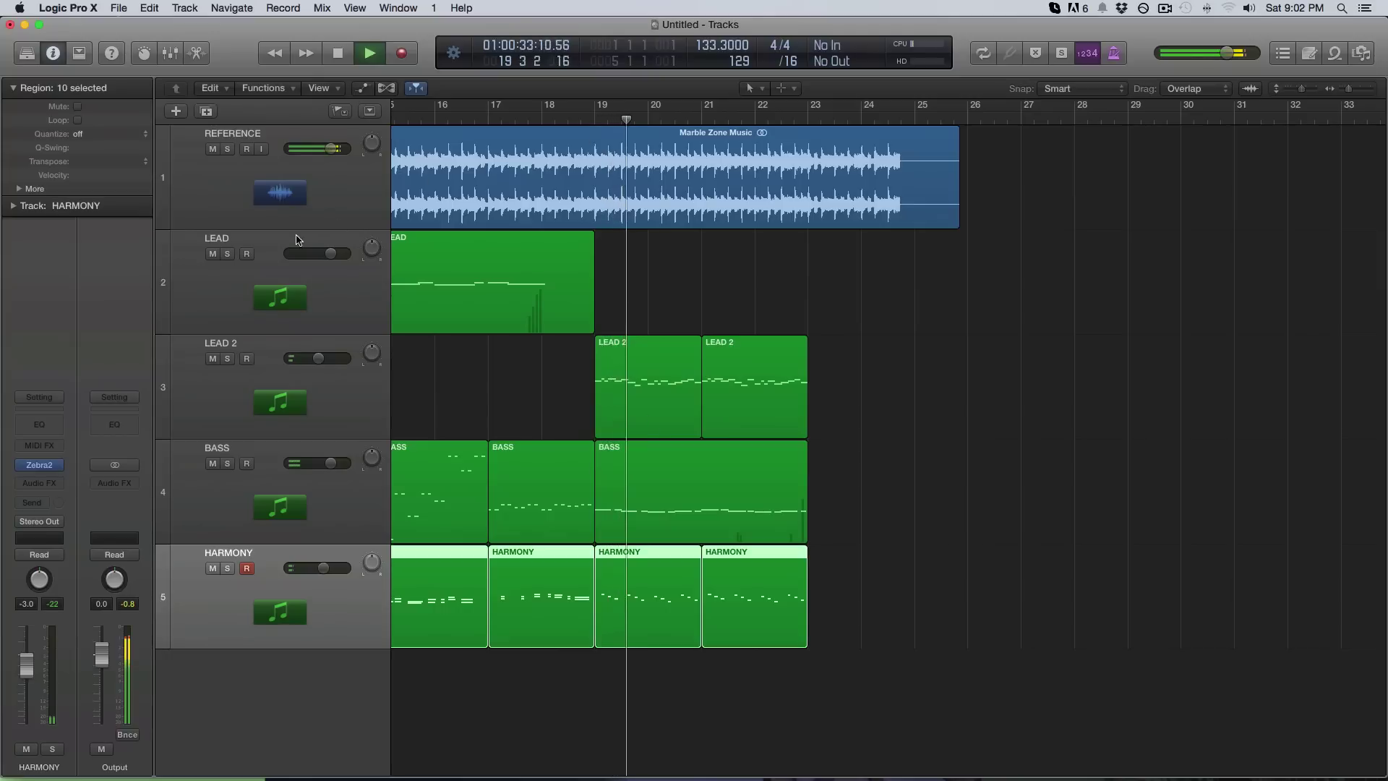
Solo REFERENCE to hear the original through bar 22, clear the solo and mute the track
click(225, 149)
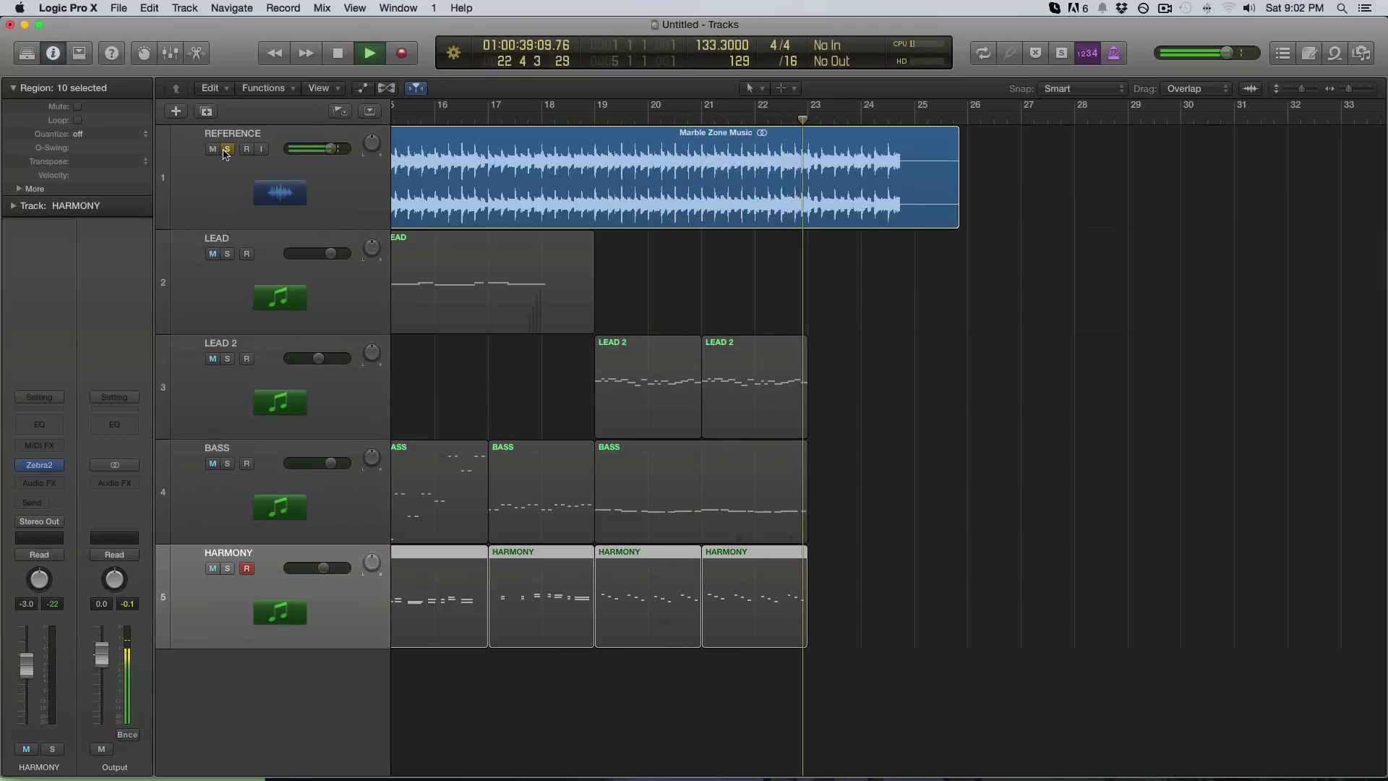
key(space)
key(s)
key(z)
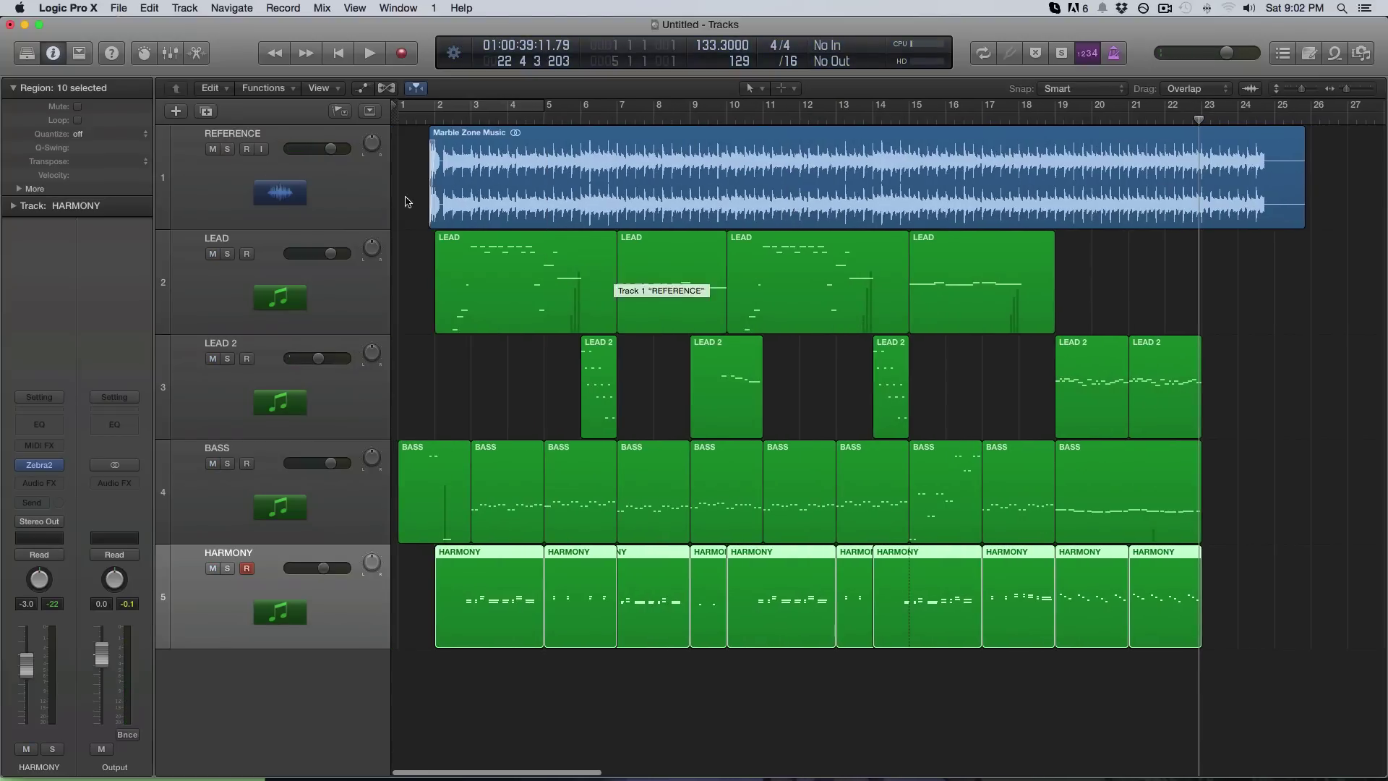
click(212, 149)
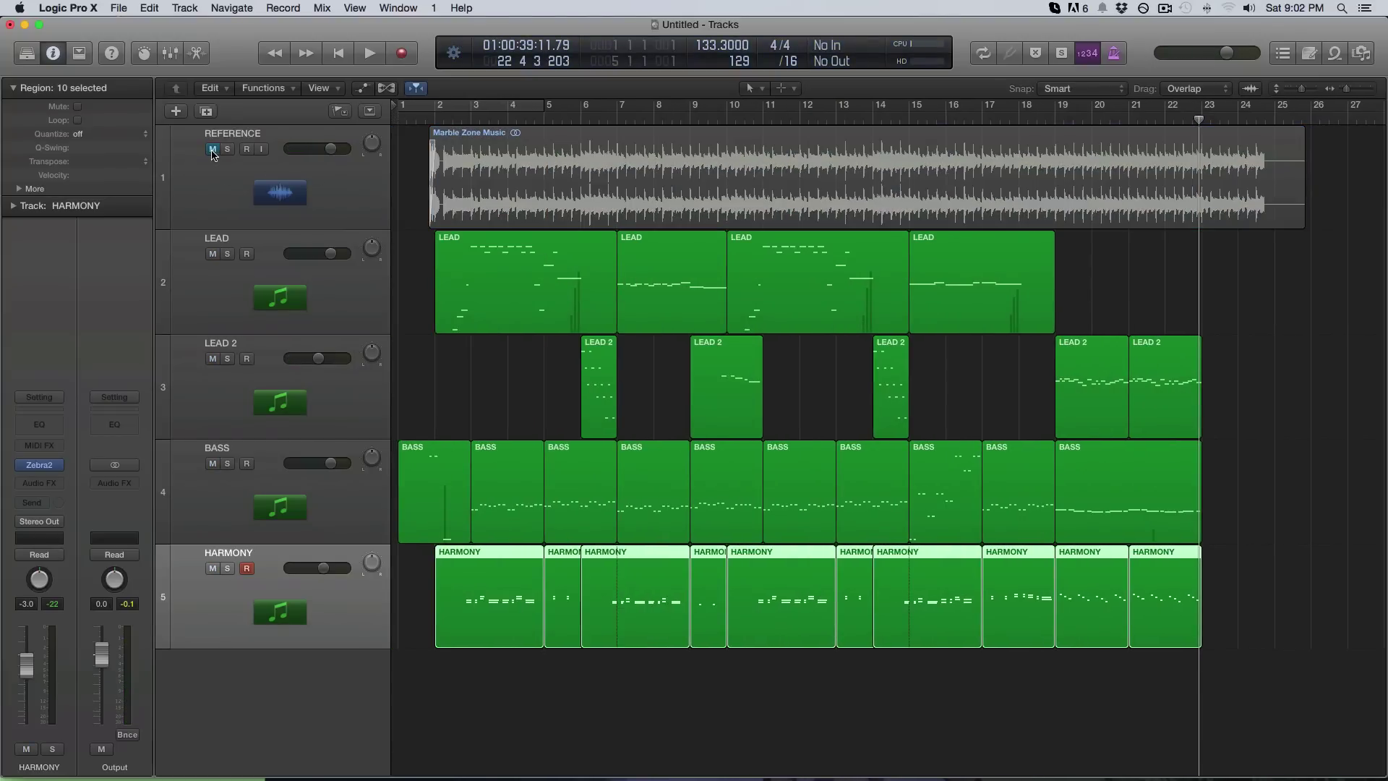
Add one software instrument track below HARMONY and name it DRUMSSSSSS!!
click(172, 114)
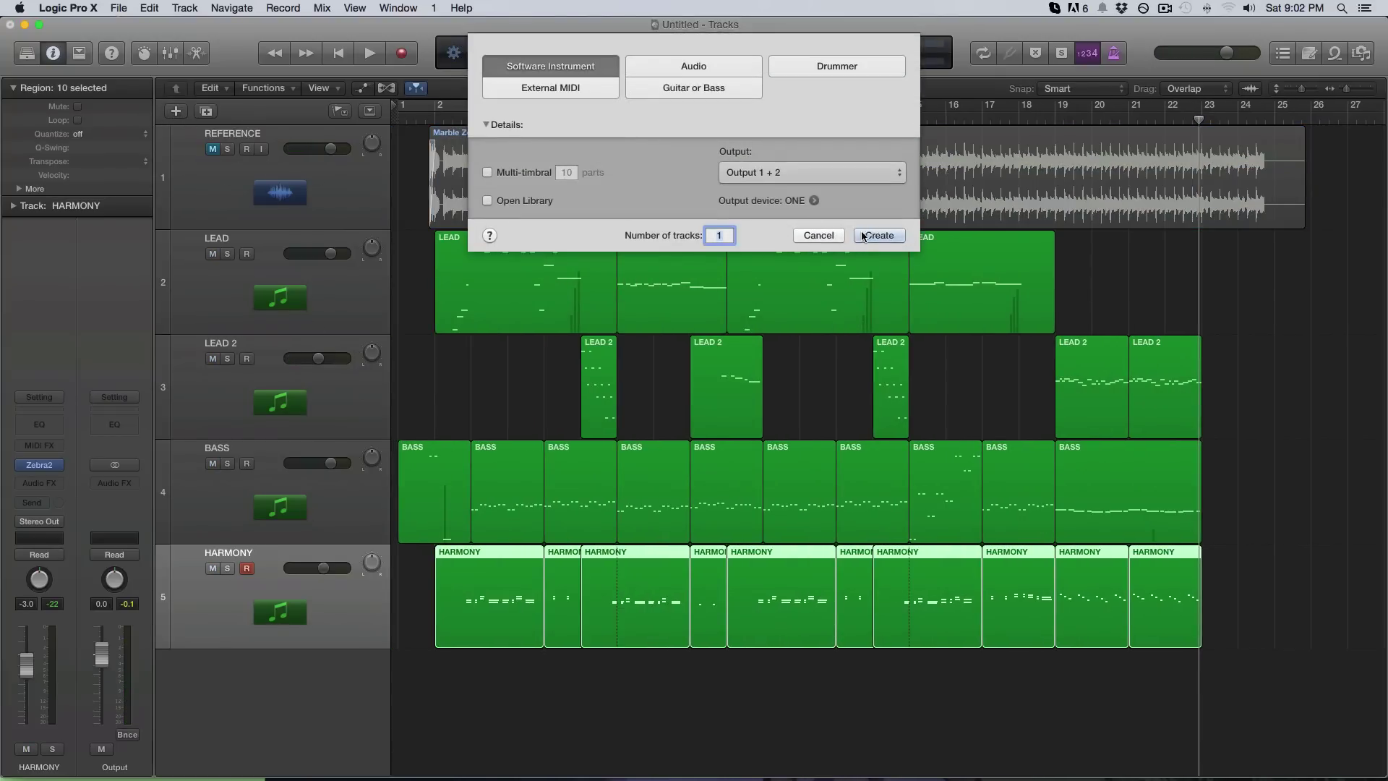
click(864, 237)
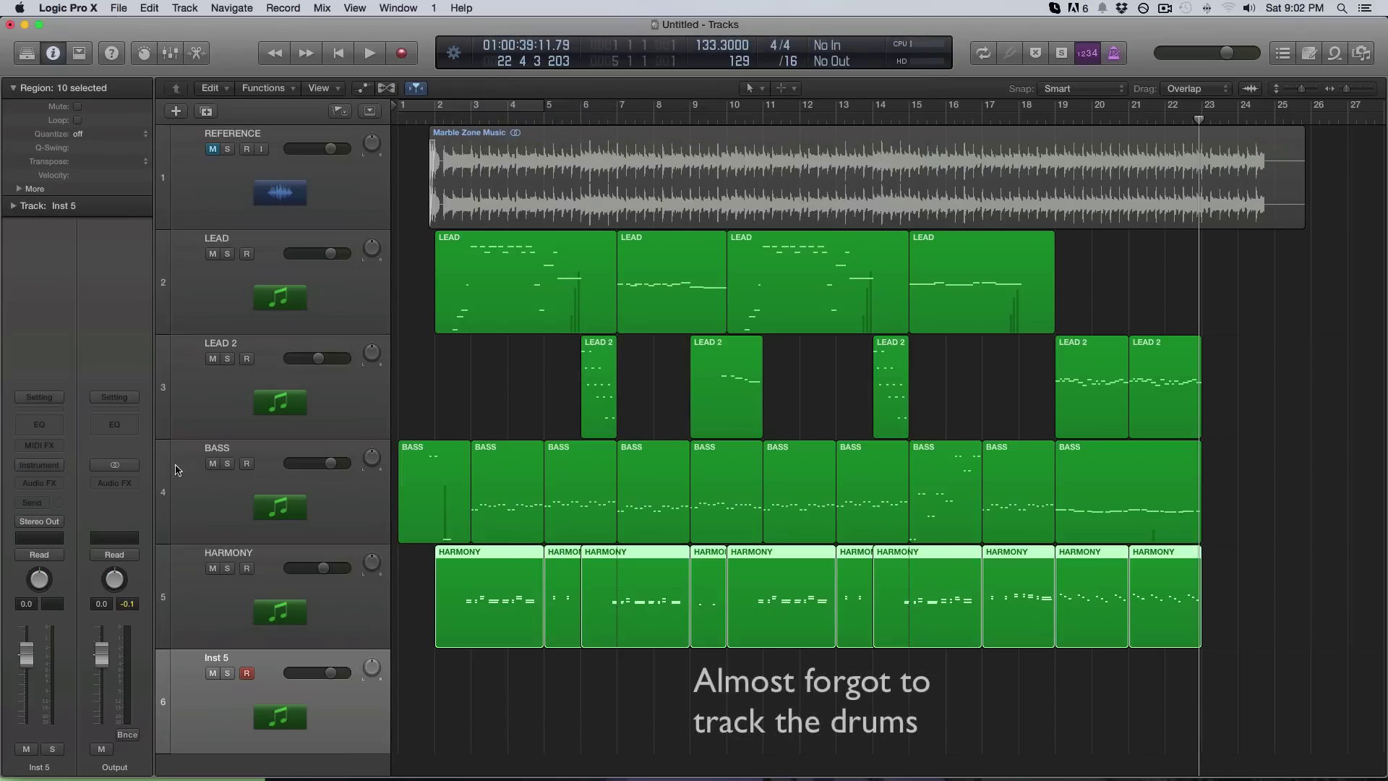
double_click(241, 659)
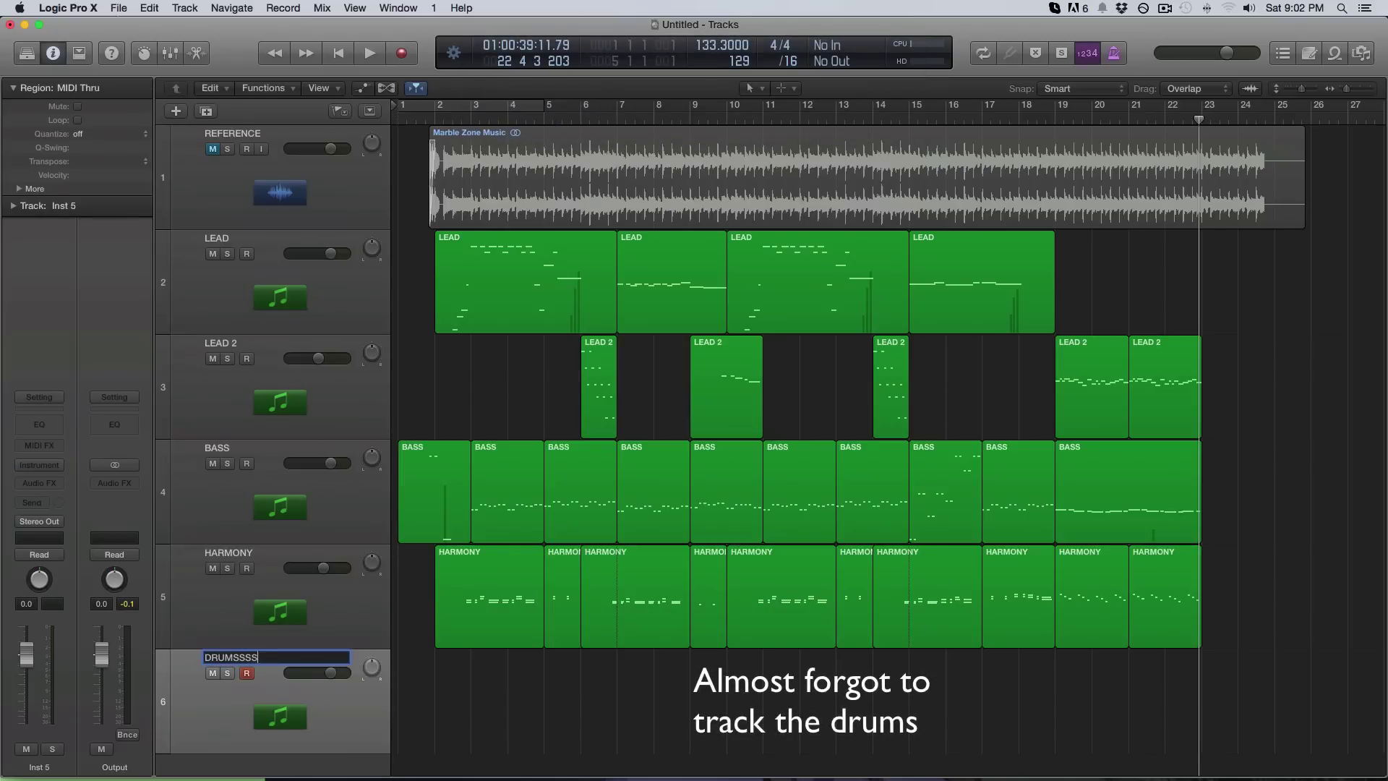
text(DRUMSSSSSS!!)
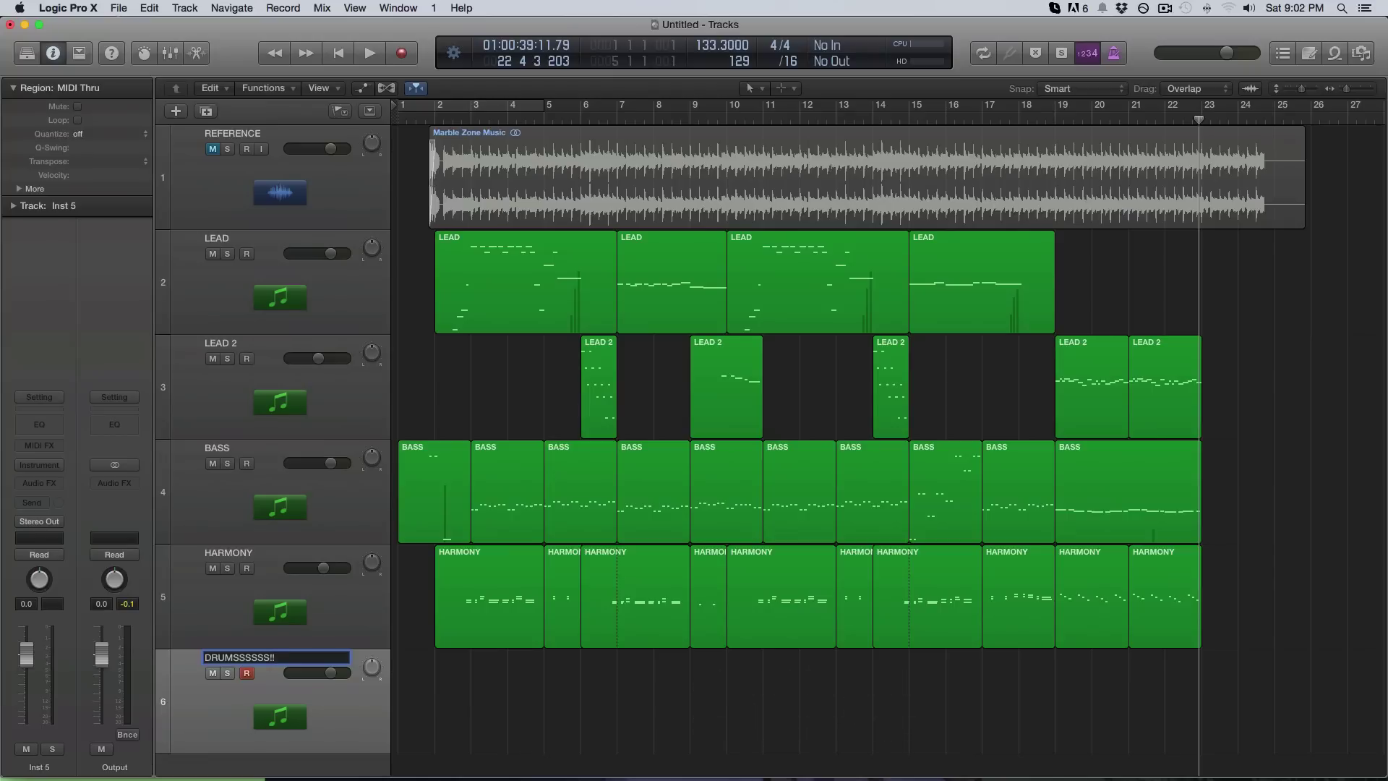
key(Return)
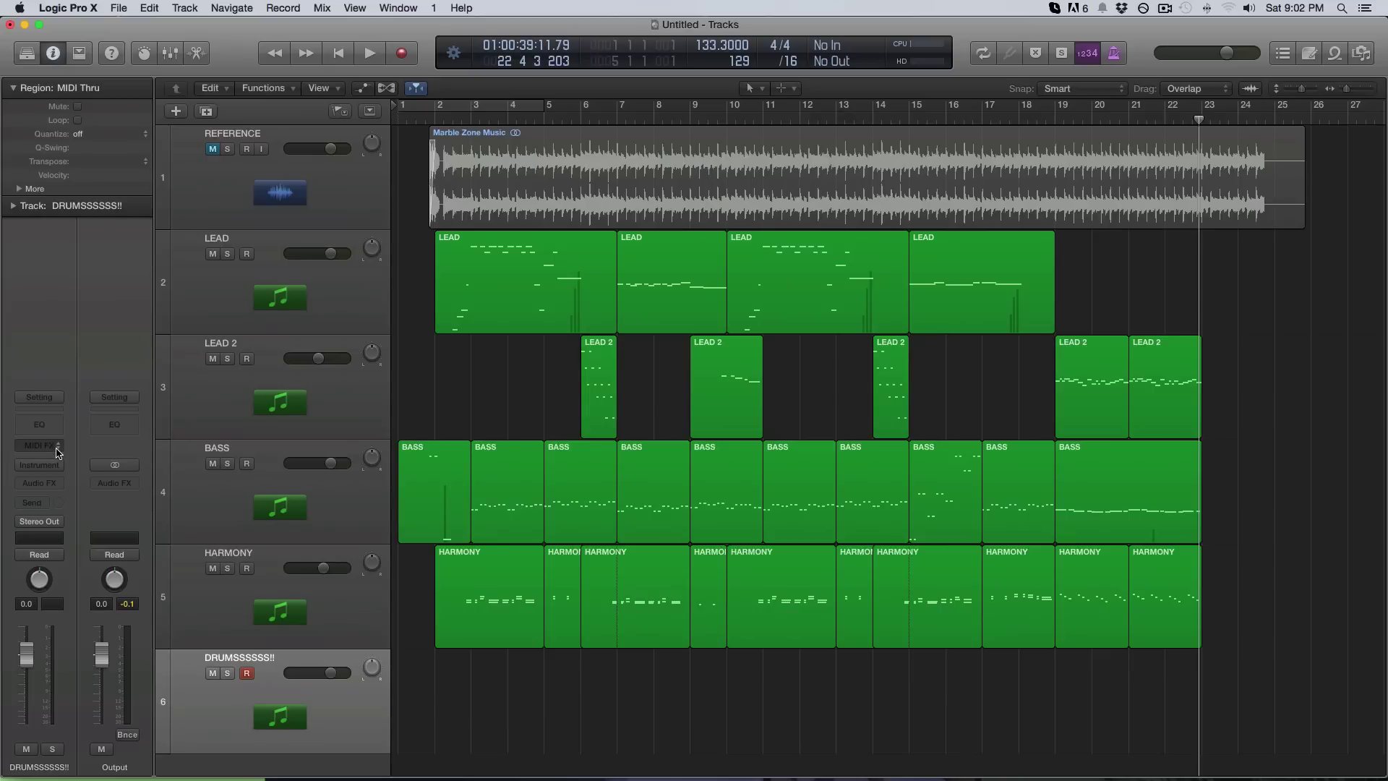
Audition Drum Machine patches from the Library and load Modern Machines on the DRUMSSSSSS!! track
key(i)
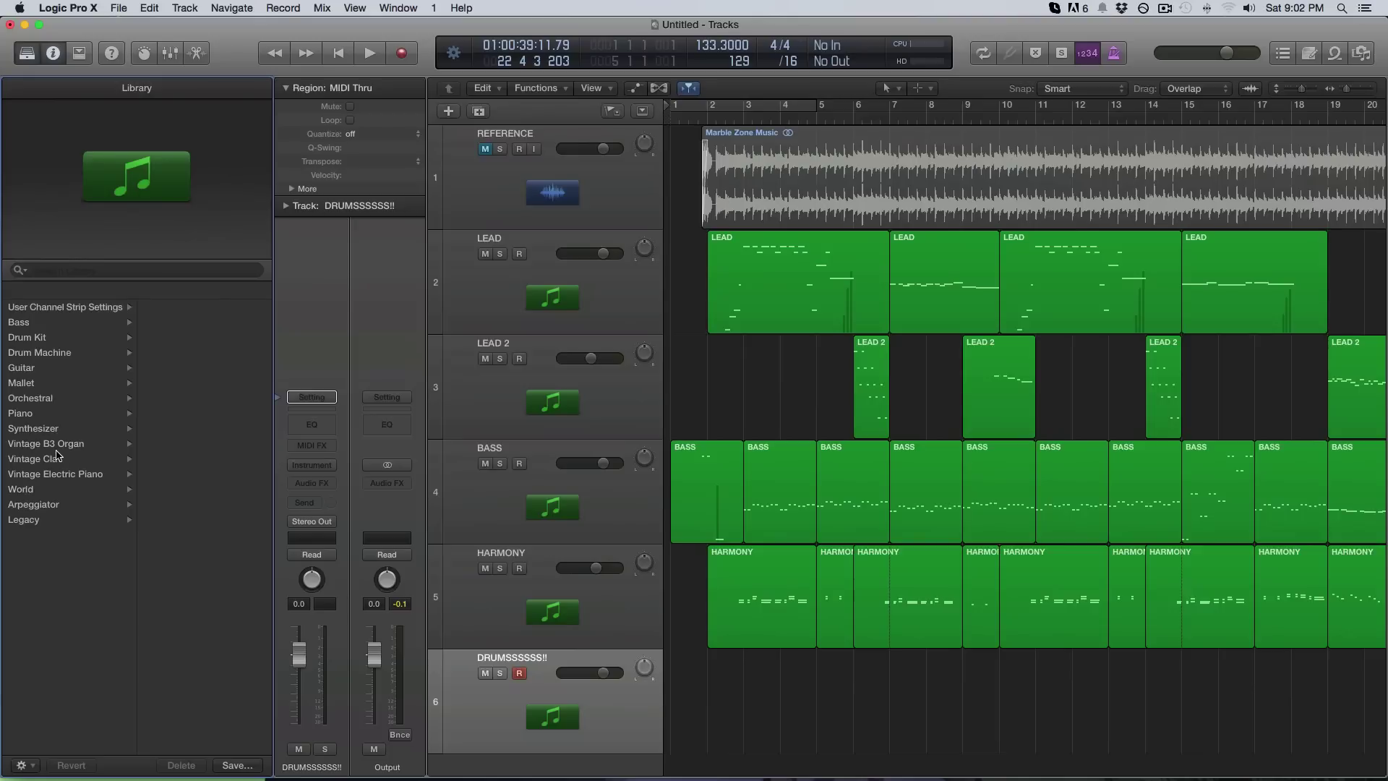
click(68, 360)
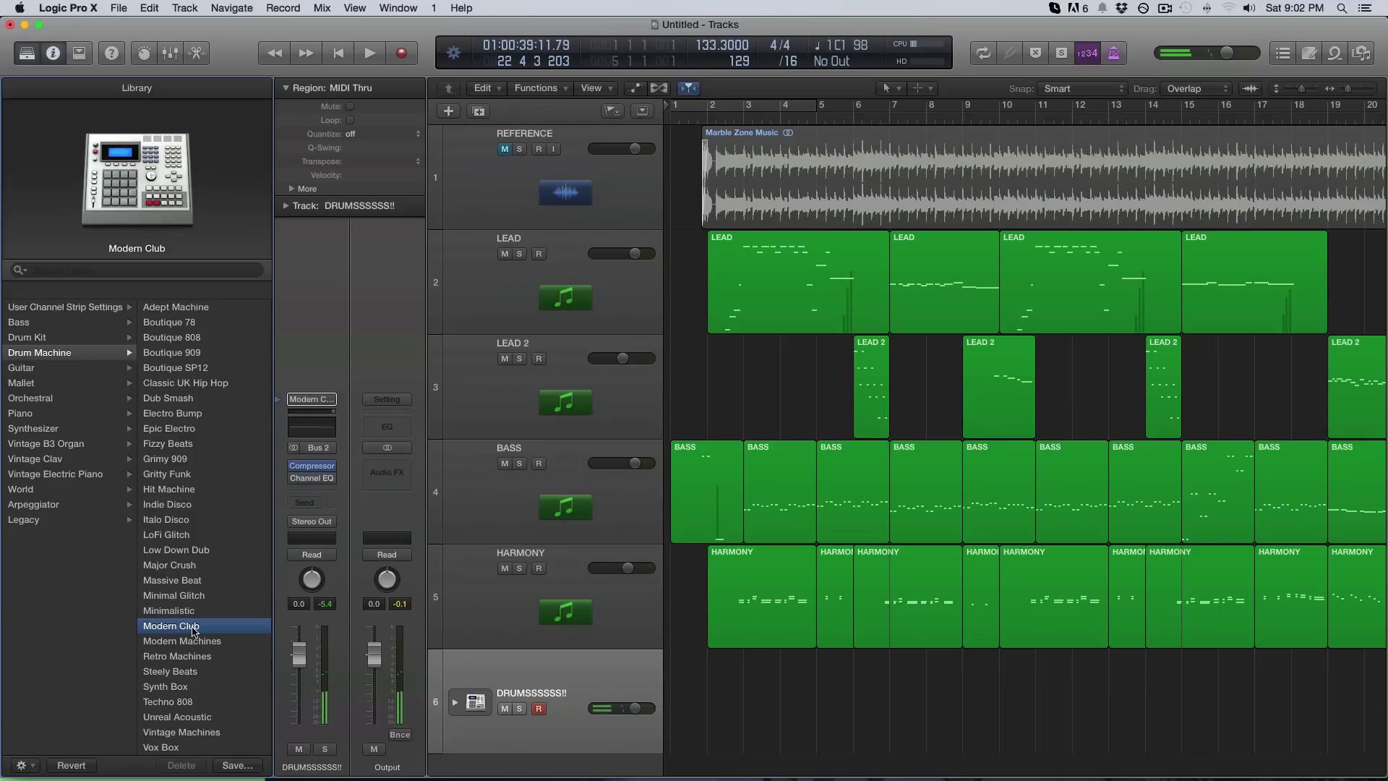
key(Down)
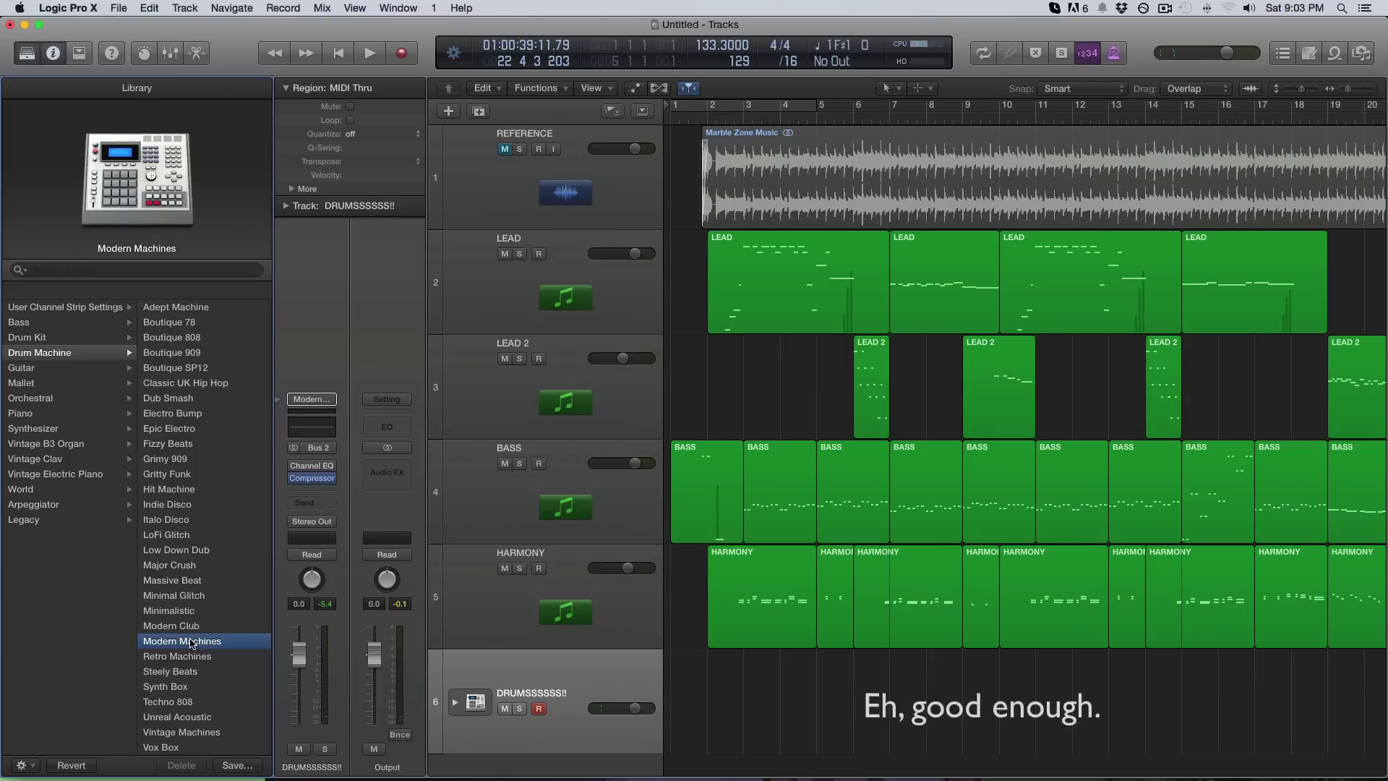
Play from bar 1, beat 4, unmute and solo REFERENCE, and replay the same spot to hear the original drums
click(711, 118)
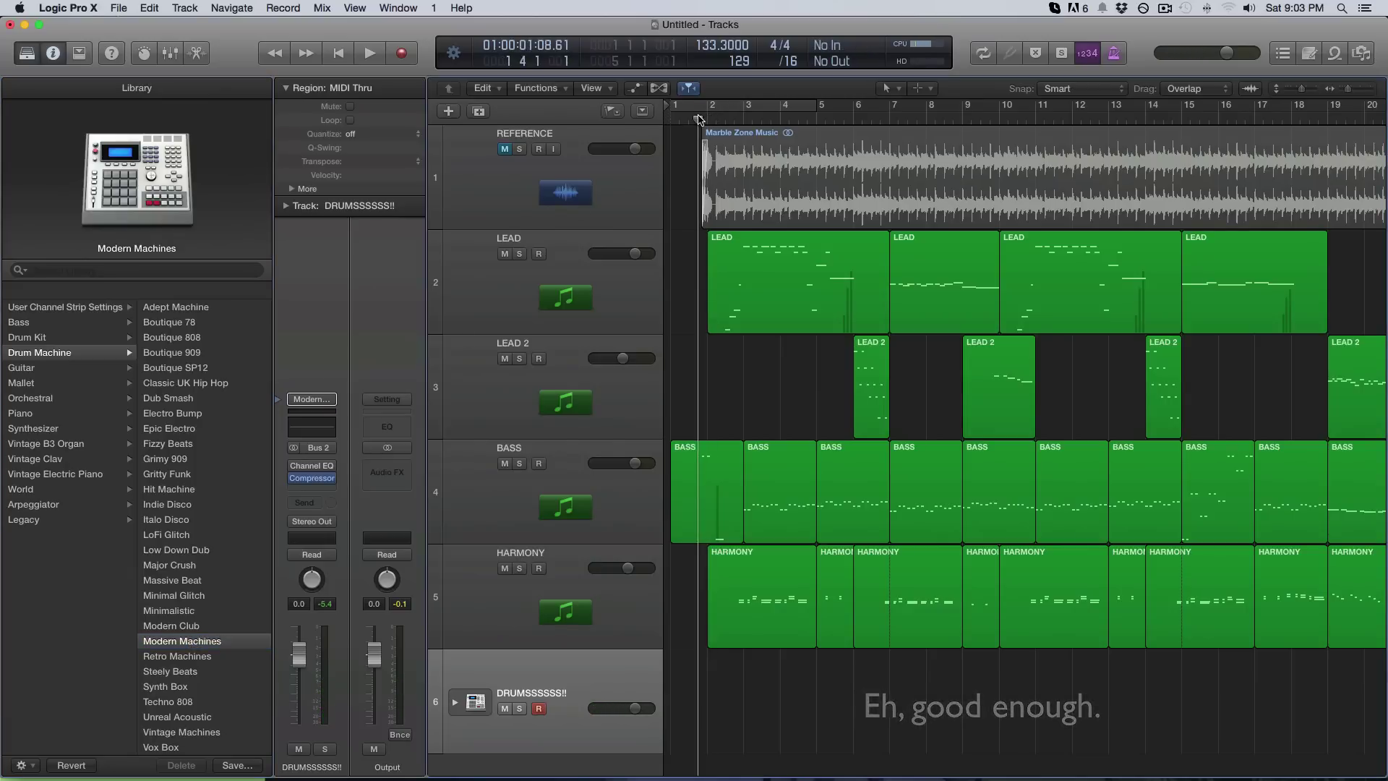
key(space)
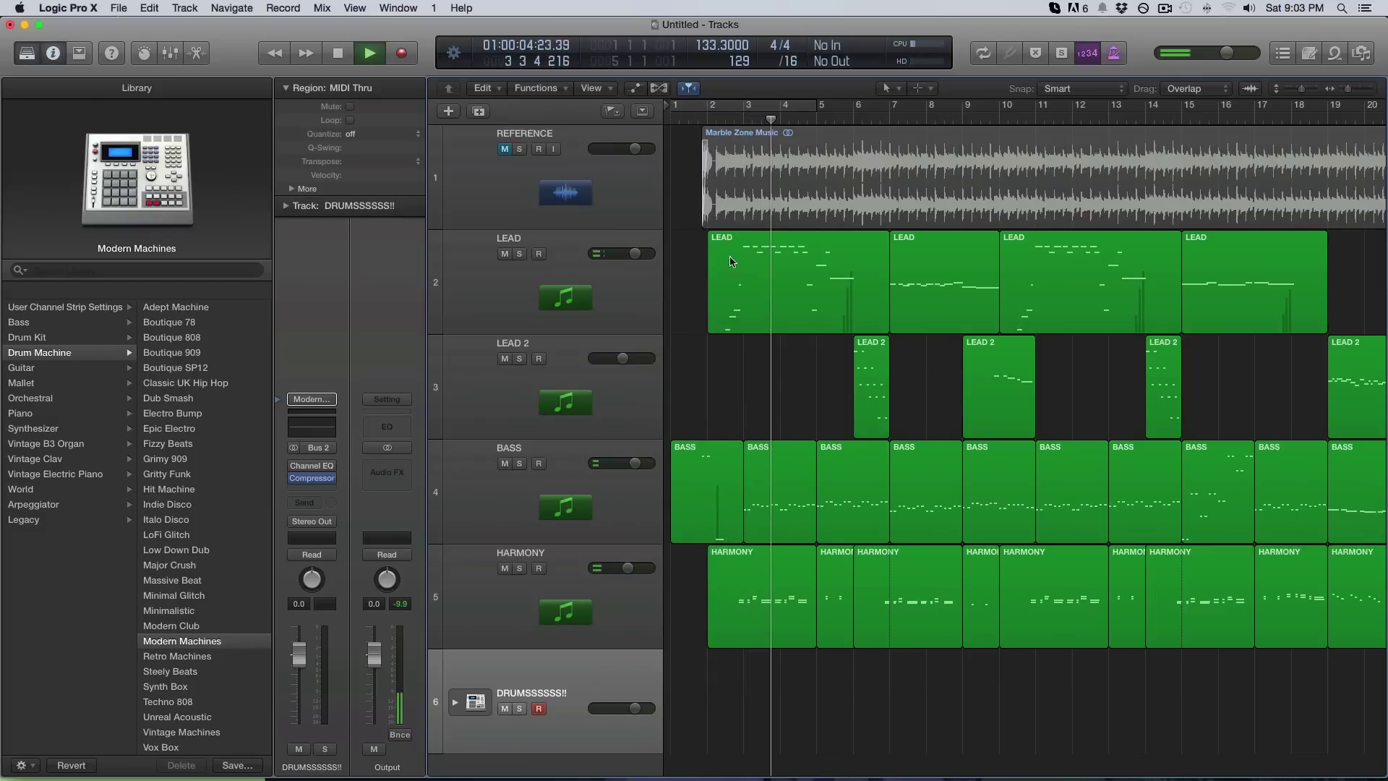
key(space)
click(505, 149)
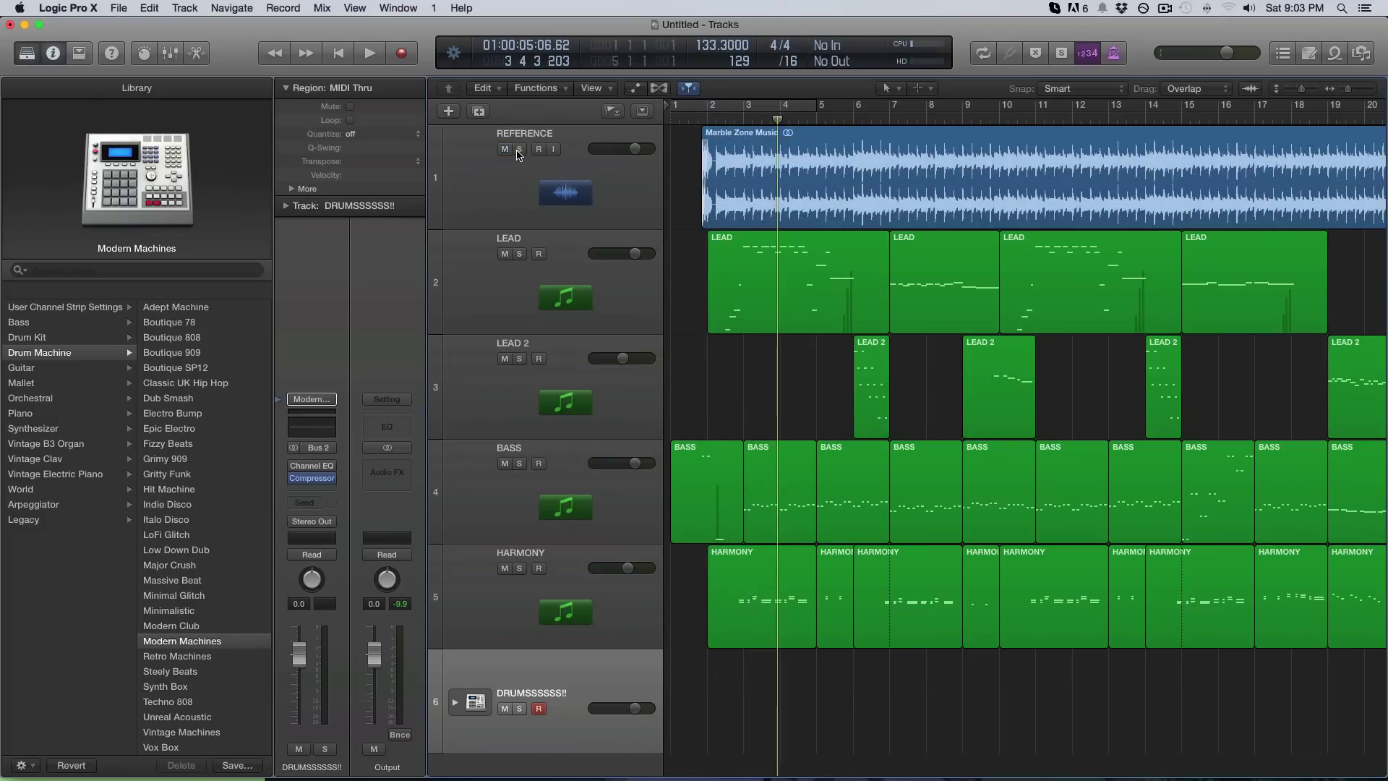
click(519, 149)
click(698, 119)
key(space)
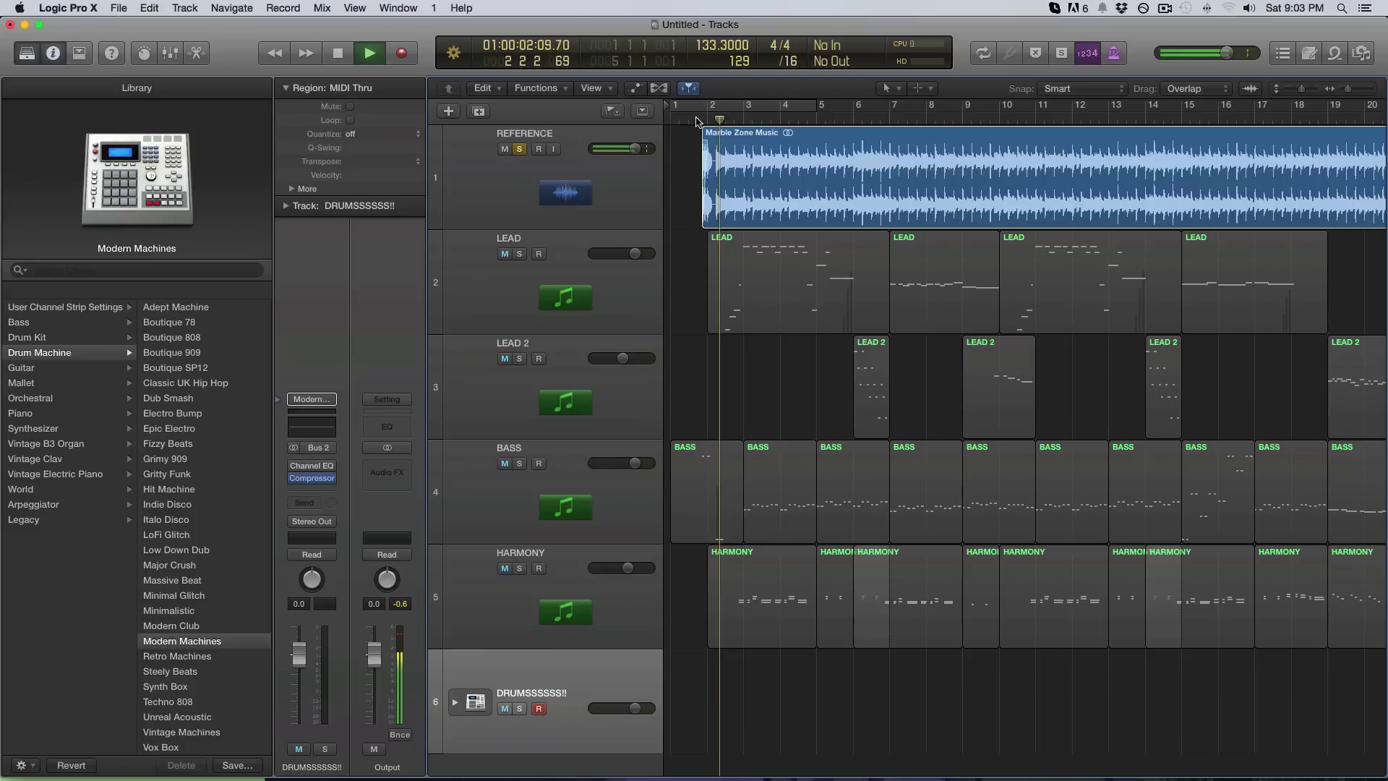
Replay short sections of the soloed REFERENCE around bar 2 to work out the opening drum hits
key(space)
key(space)
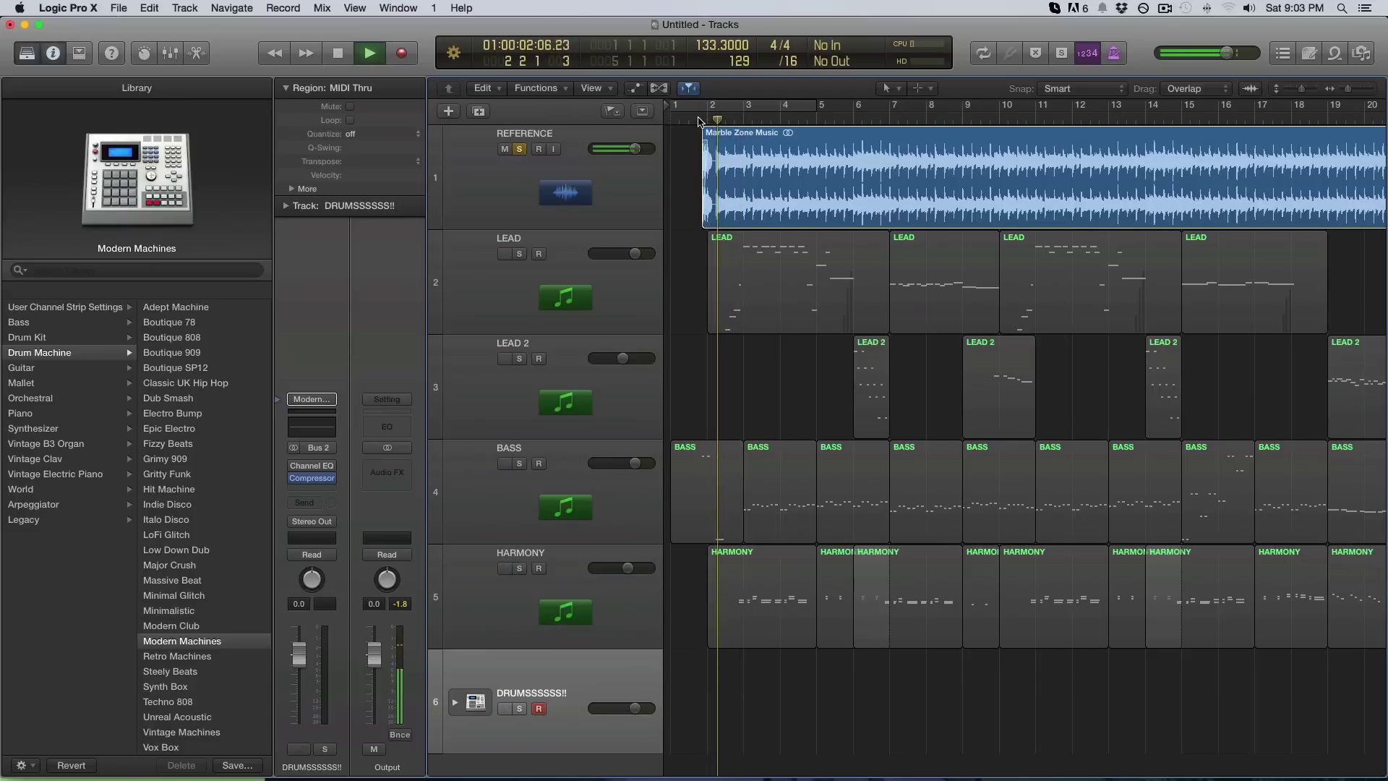
key(super+Right)
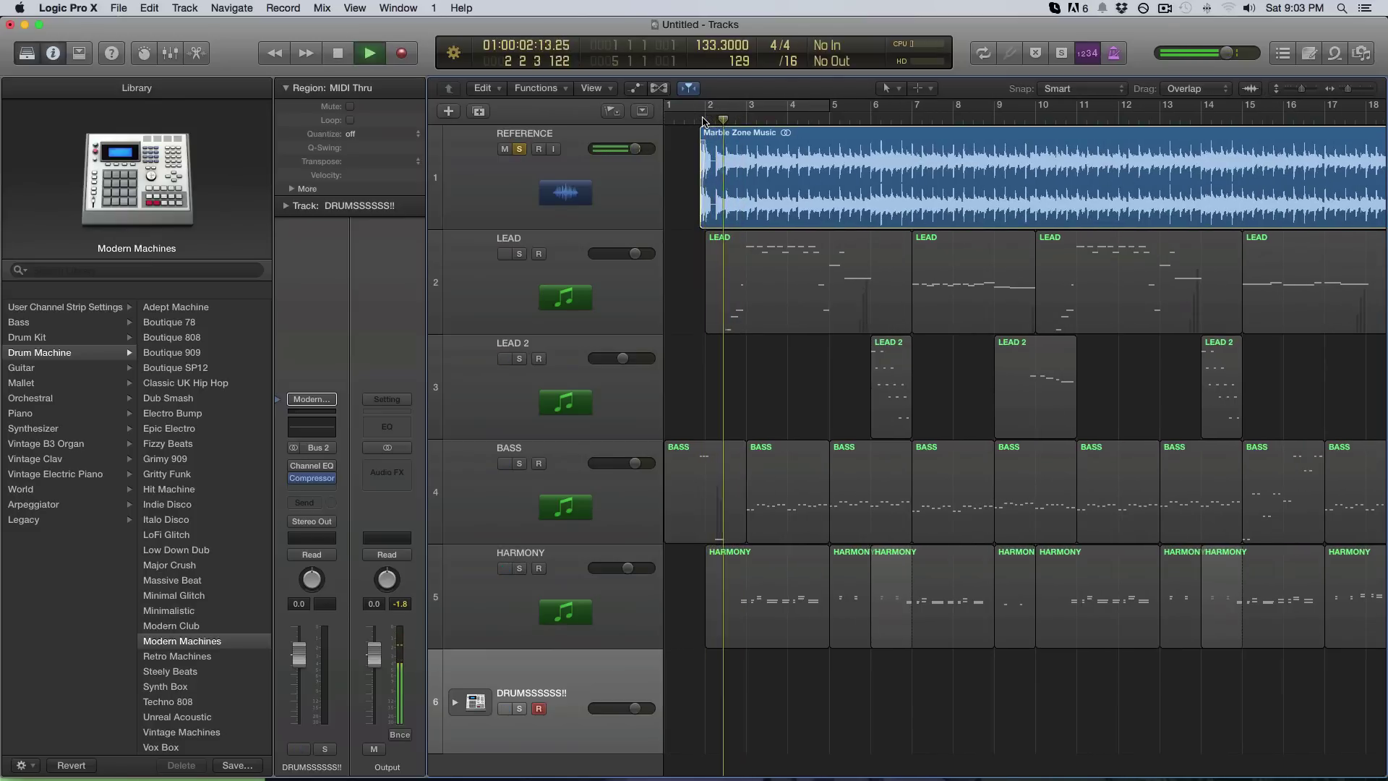
key(space)
click(715, 119)
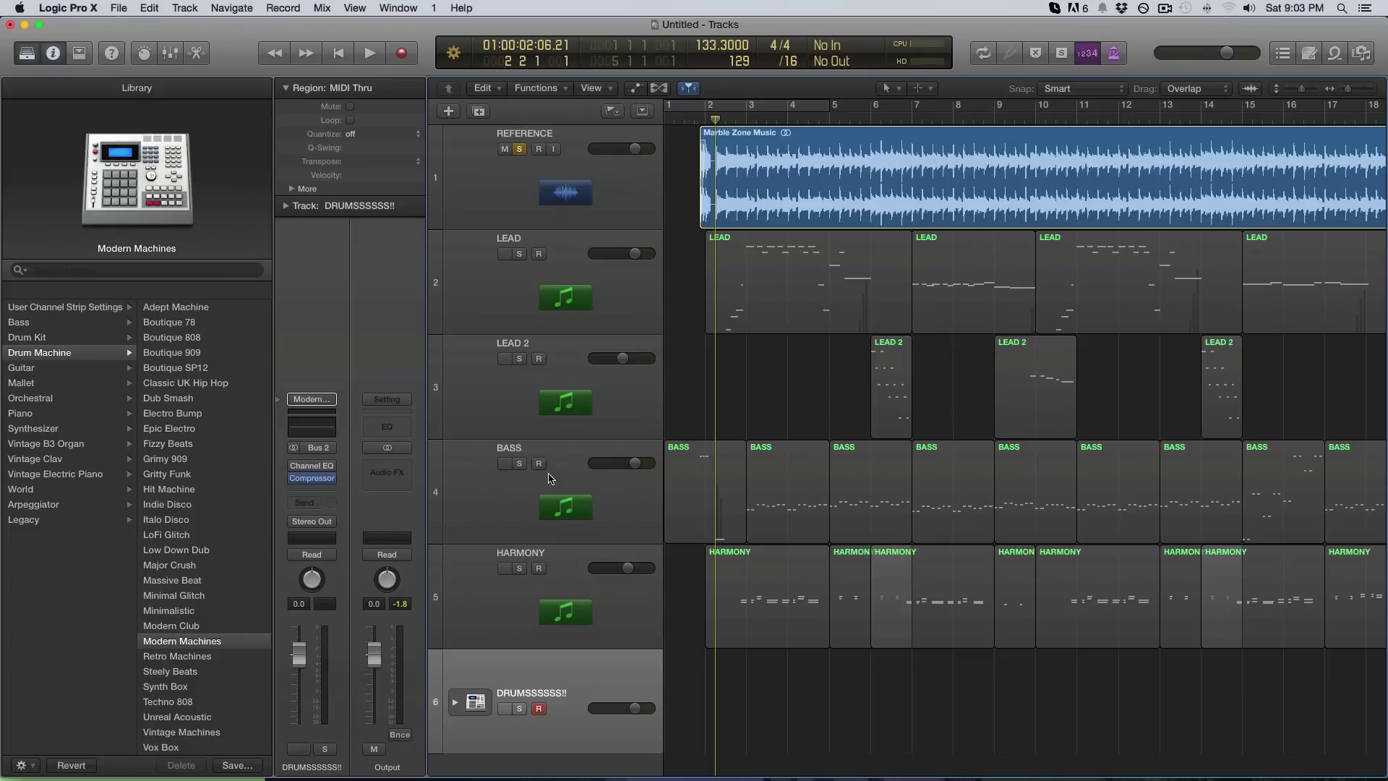
click(684, 119)
key(space)
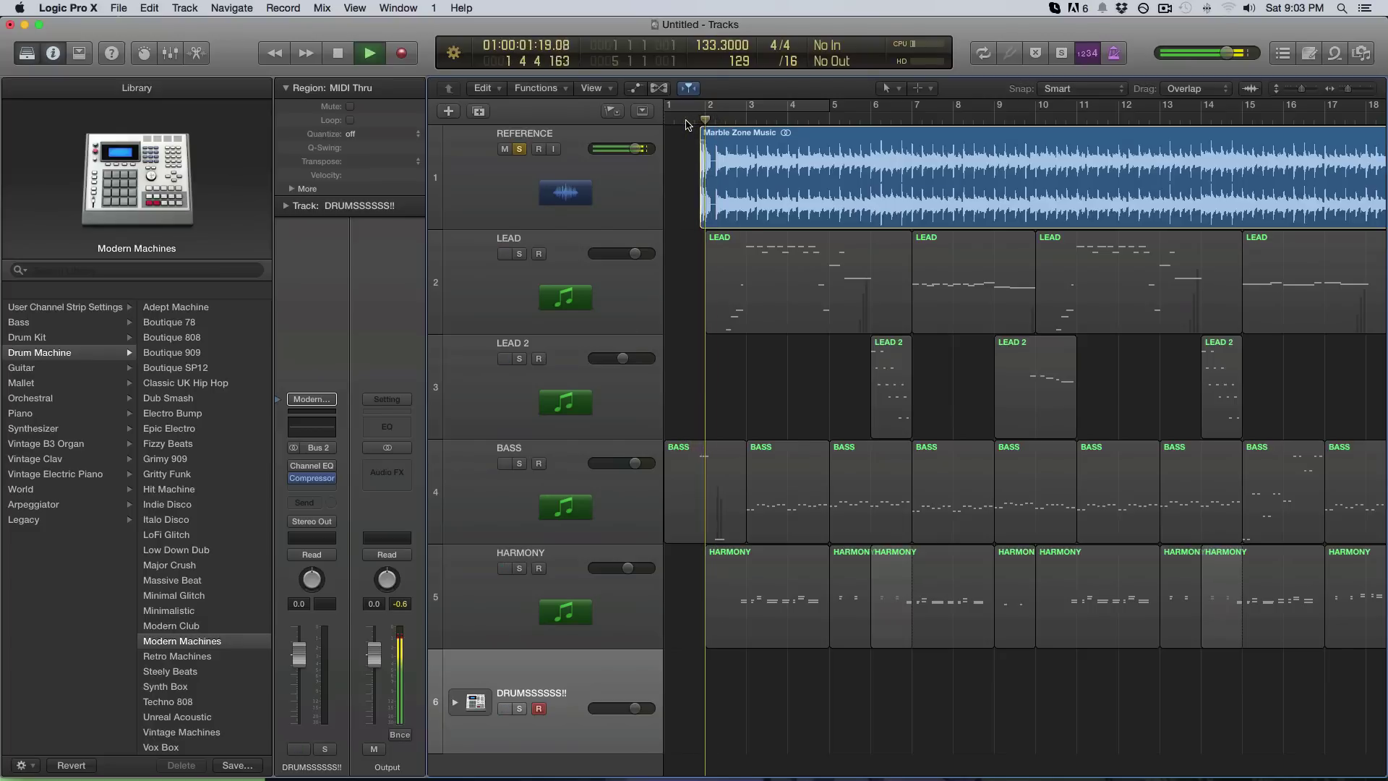
key(space)
click(698, 120)
key(space)
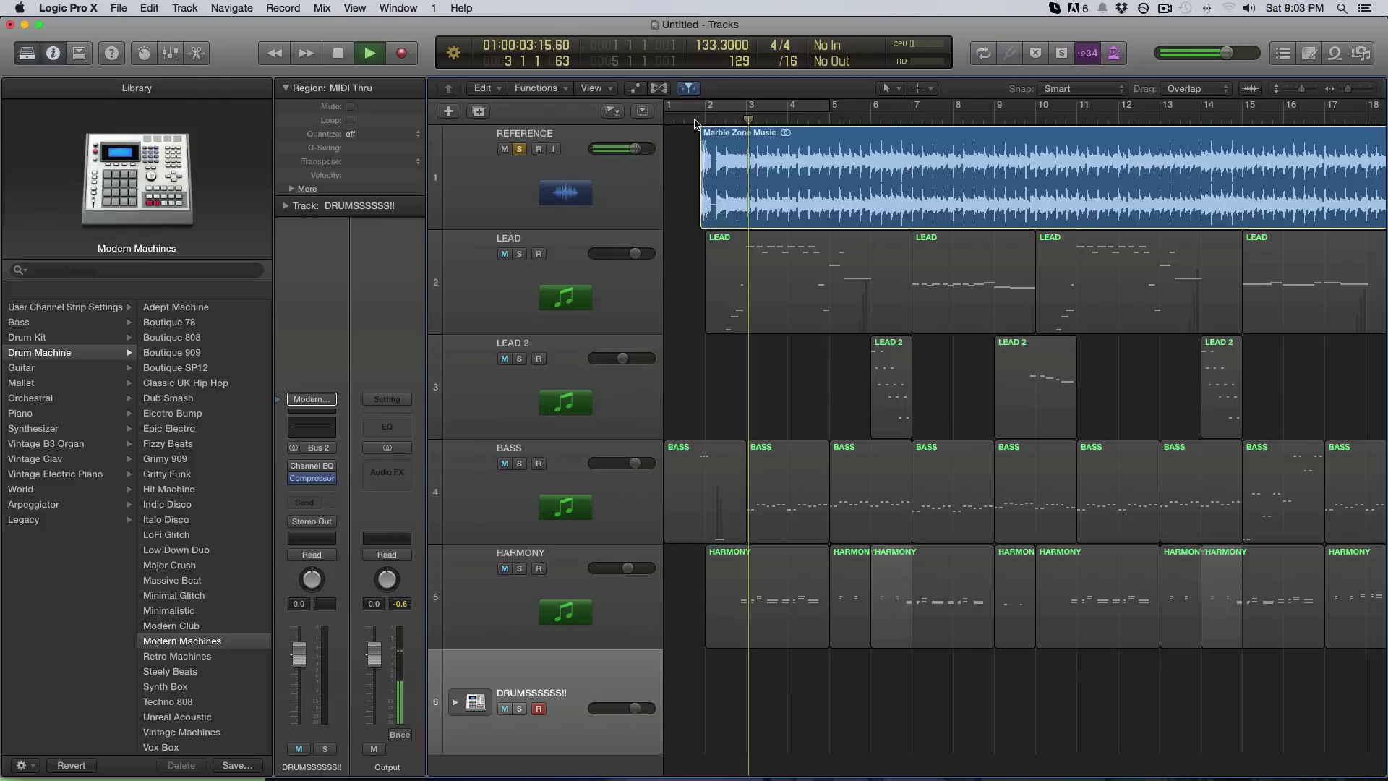
key(space)
Solo the DRUMSSSSSS!! track alongside REFERENCE and record the opening drum fill leading into bar 2
click(695, 120)
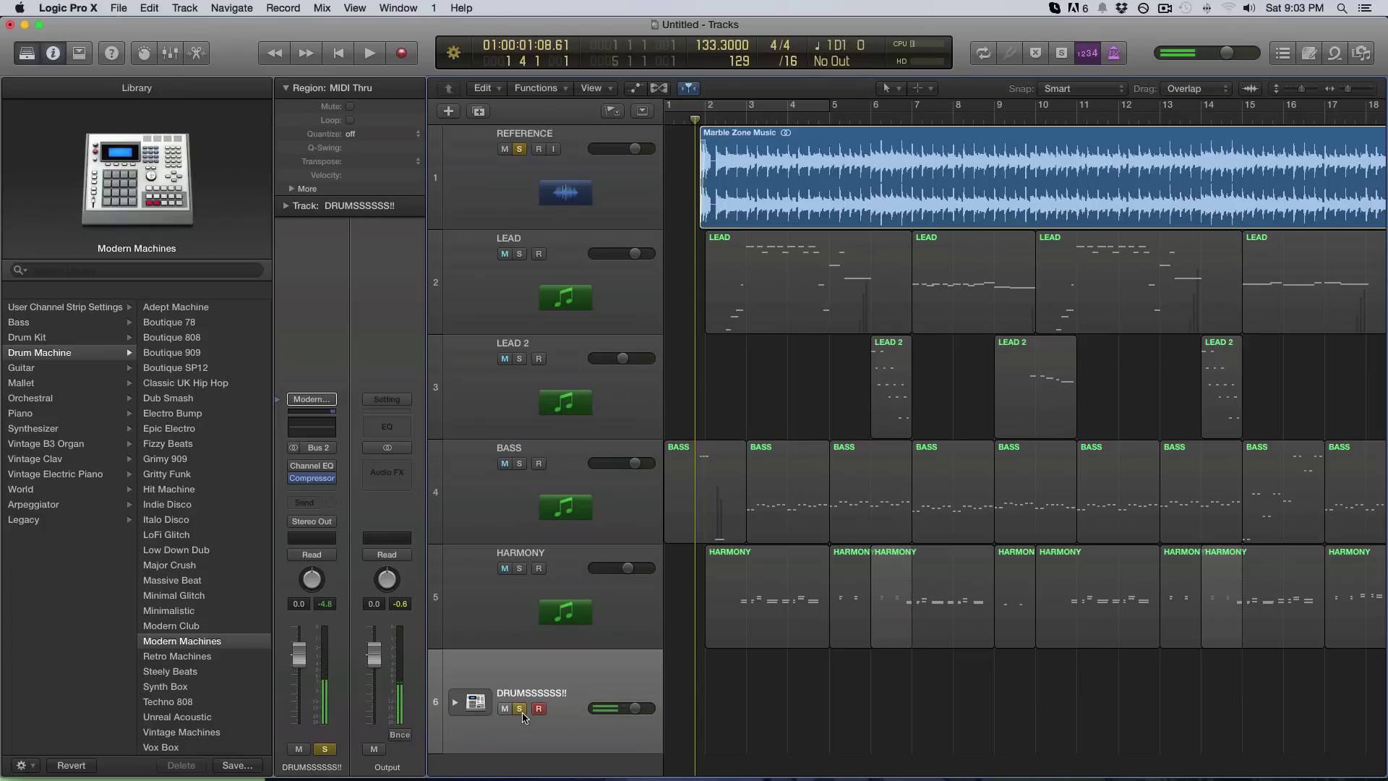
key(space)
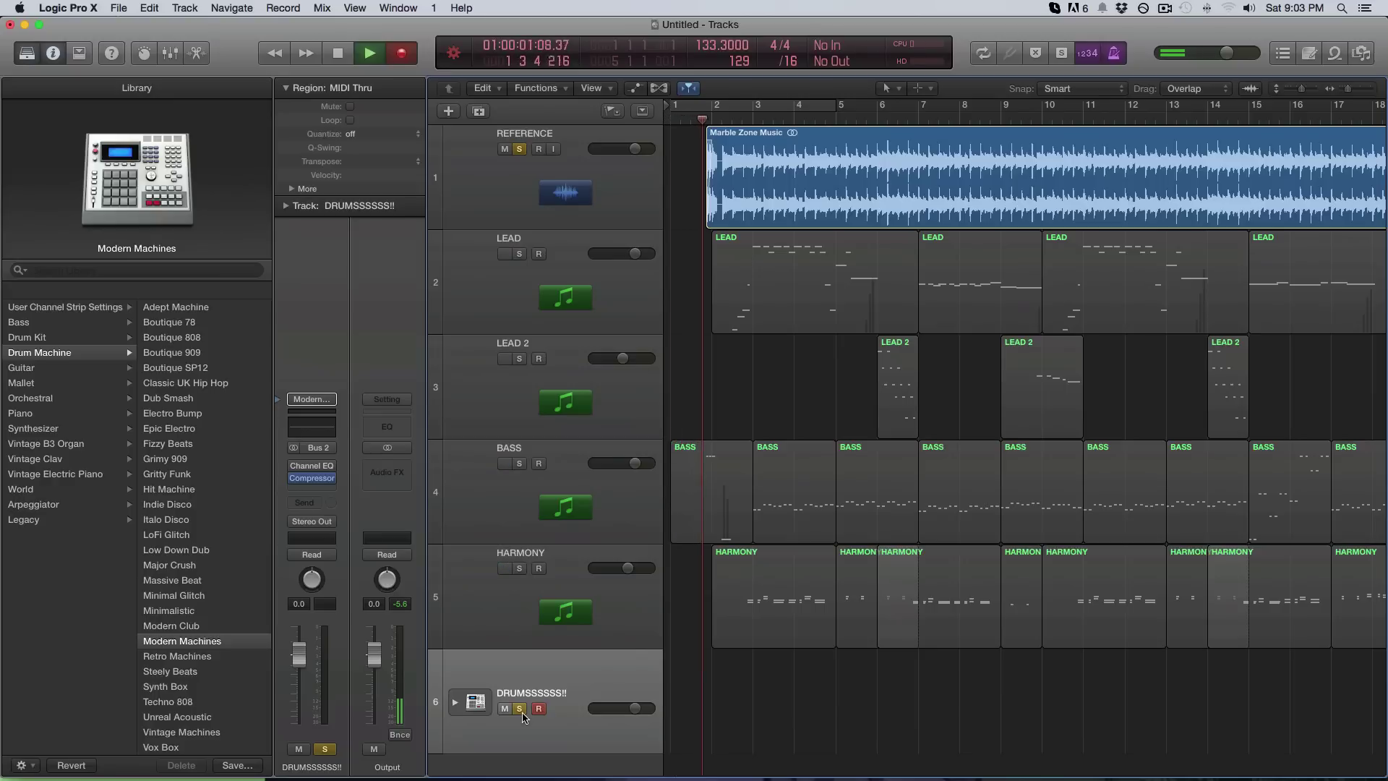
key(space)
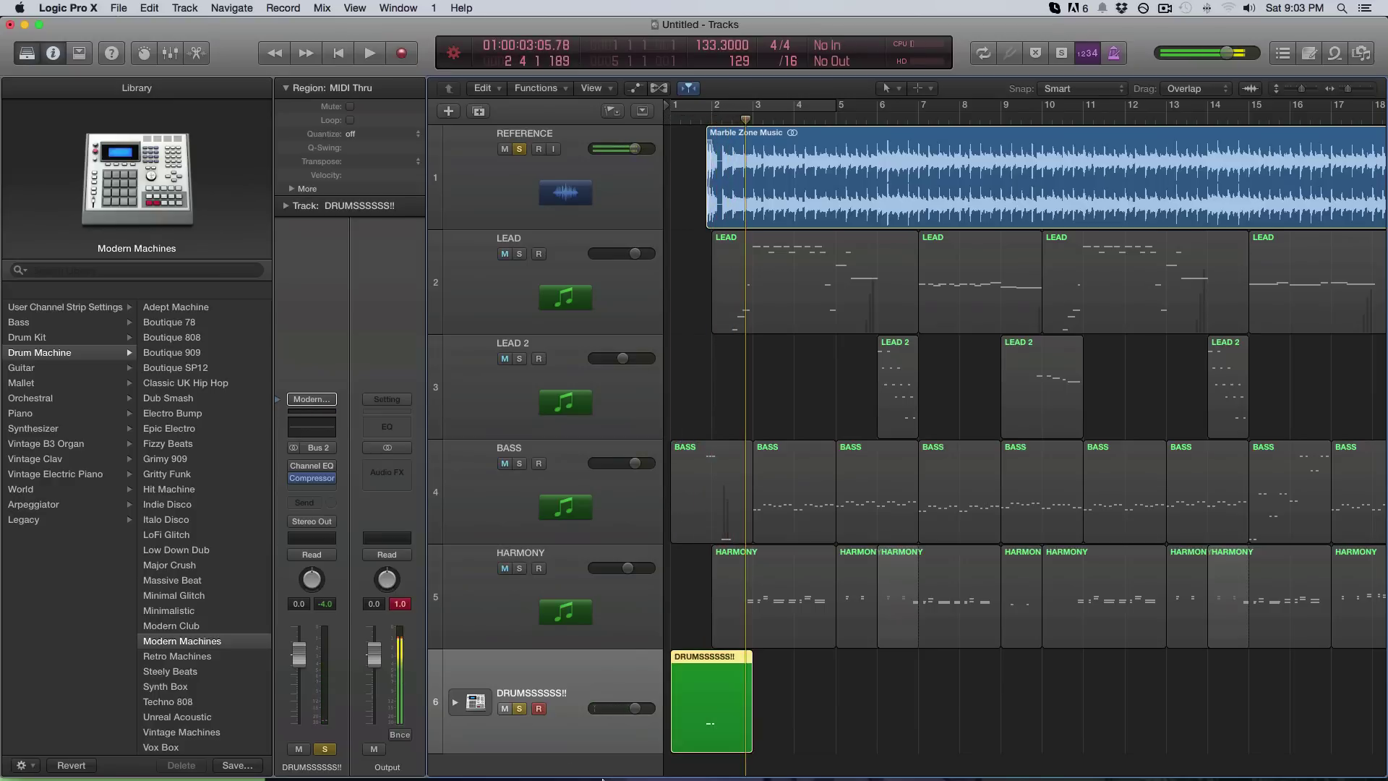
Quantize the three recorded drum notes to 1/16 in the Piano Roll and close the editor
double_click(737, 675)
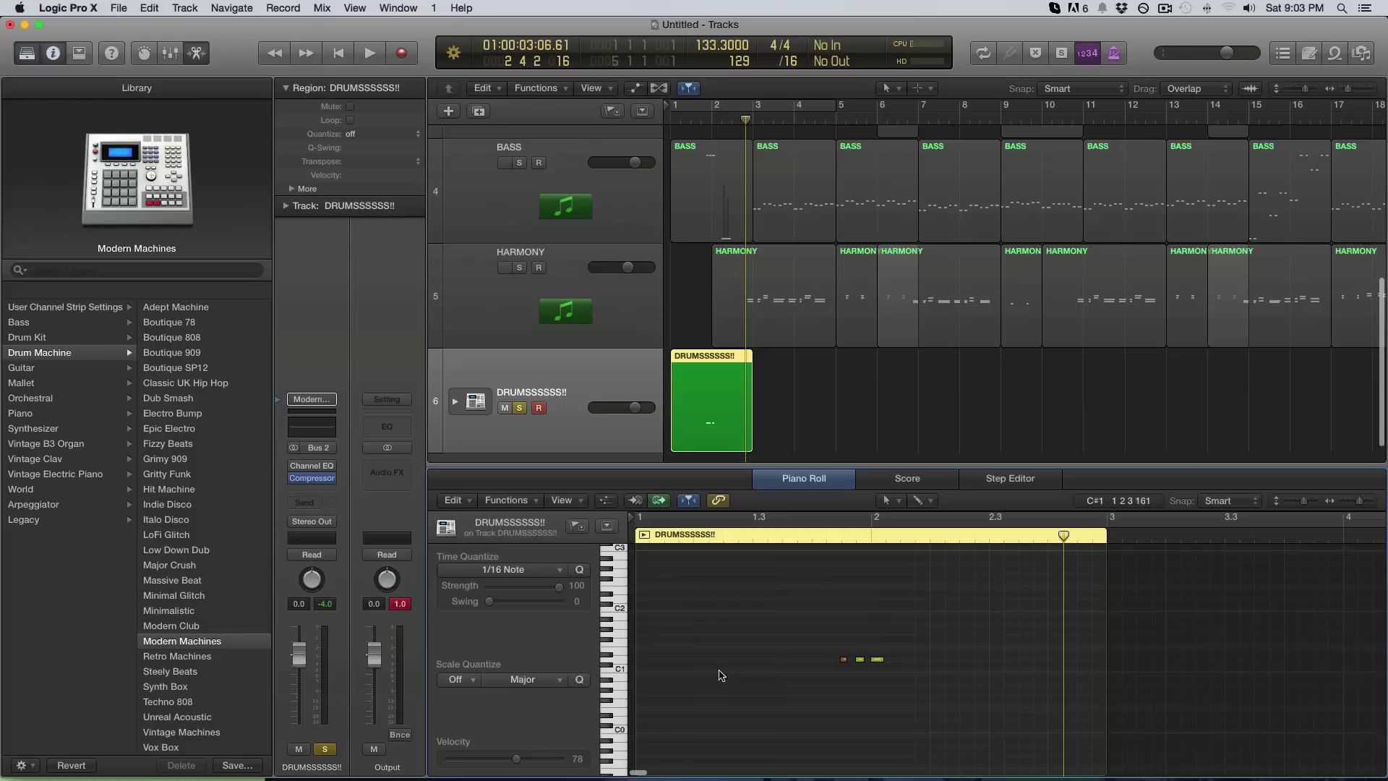
drag(762, 648, 877, 689)
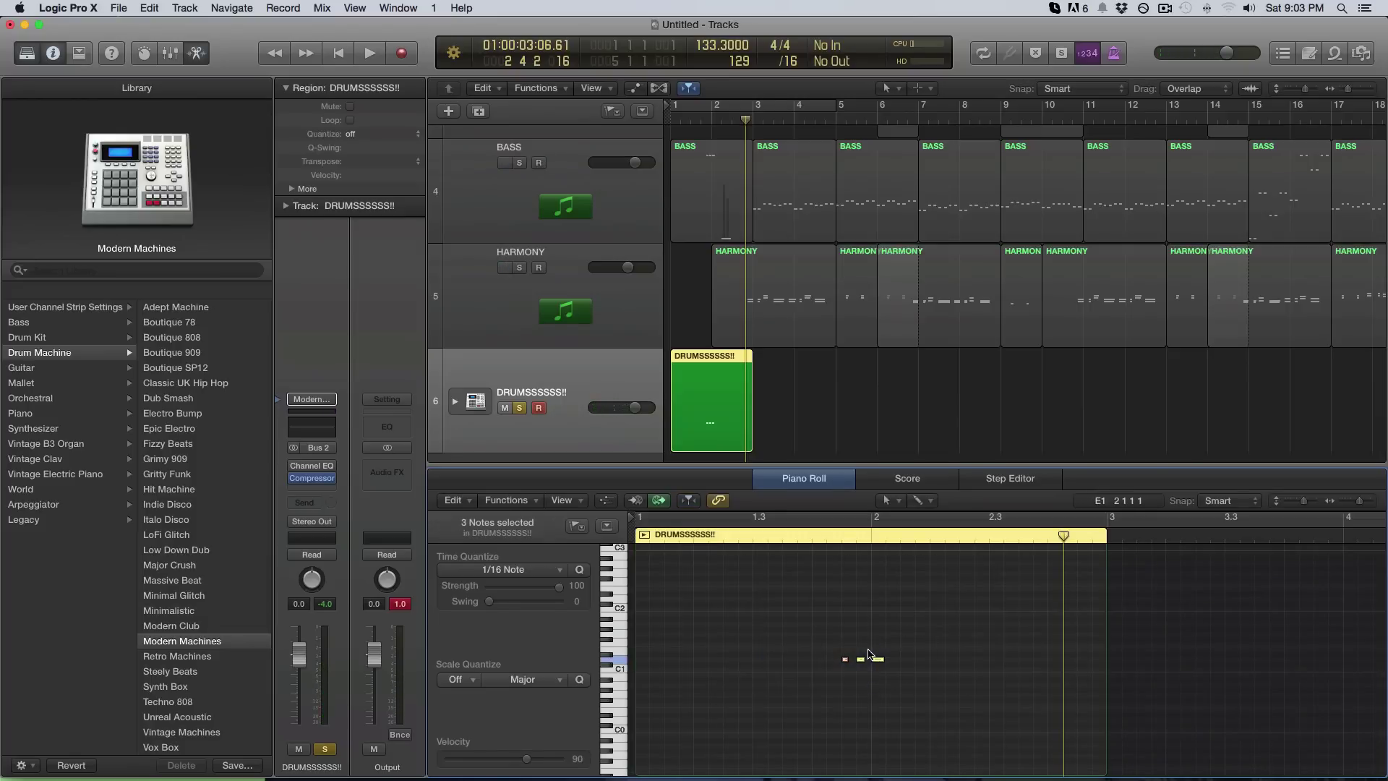
key(e)
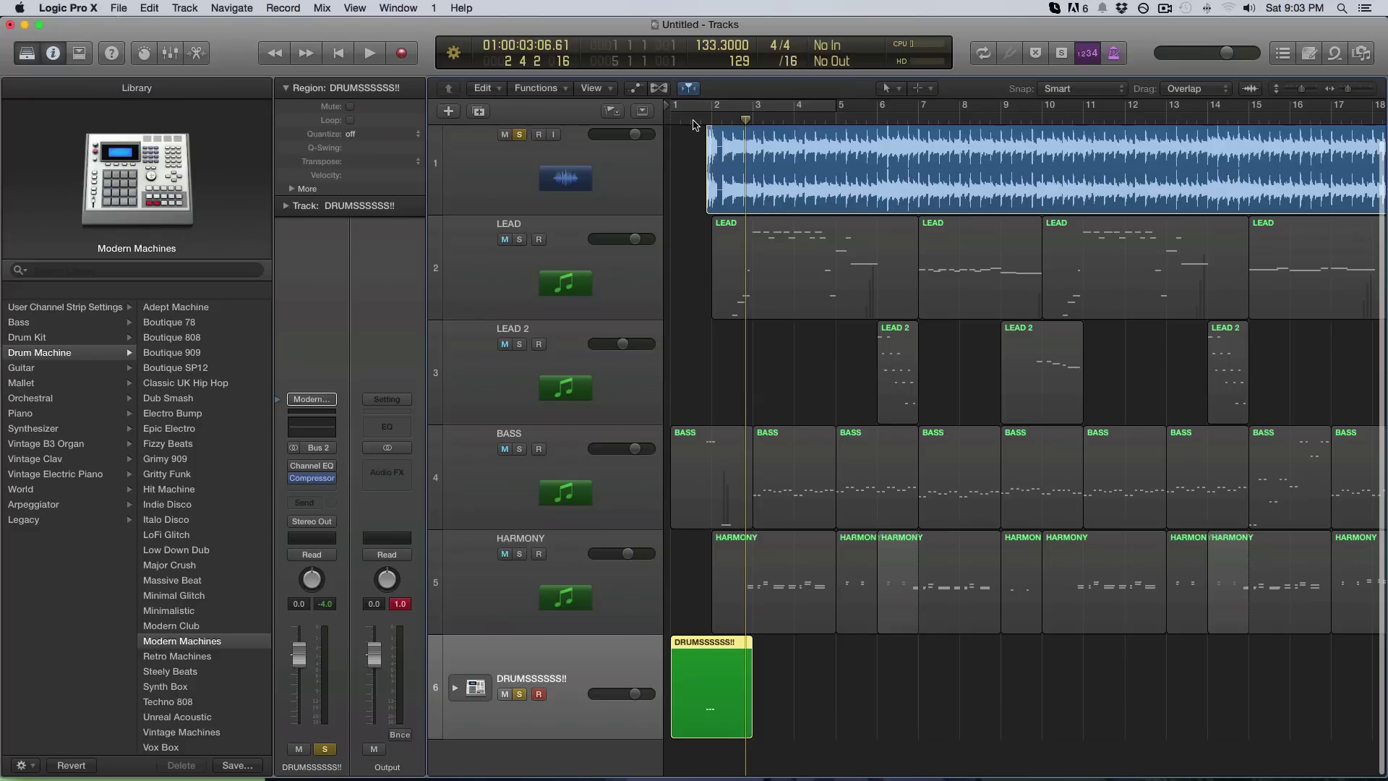
Play the drum fill with REFERENCE from bar 1 and set the playhead to bar 2, beat 2
click(692, 121)
key(space)
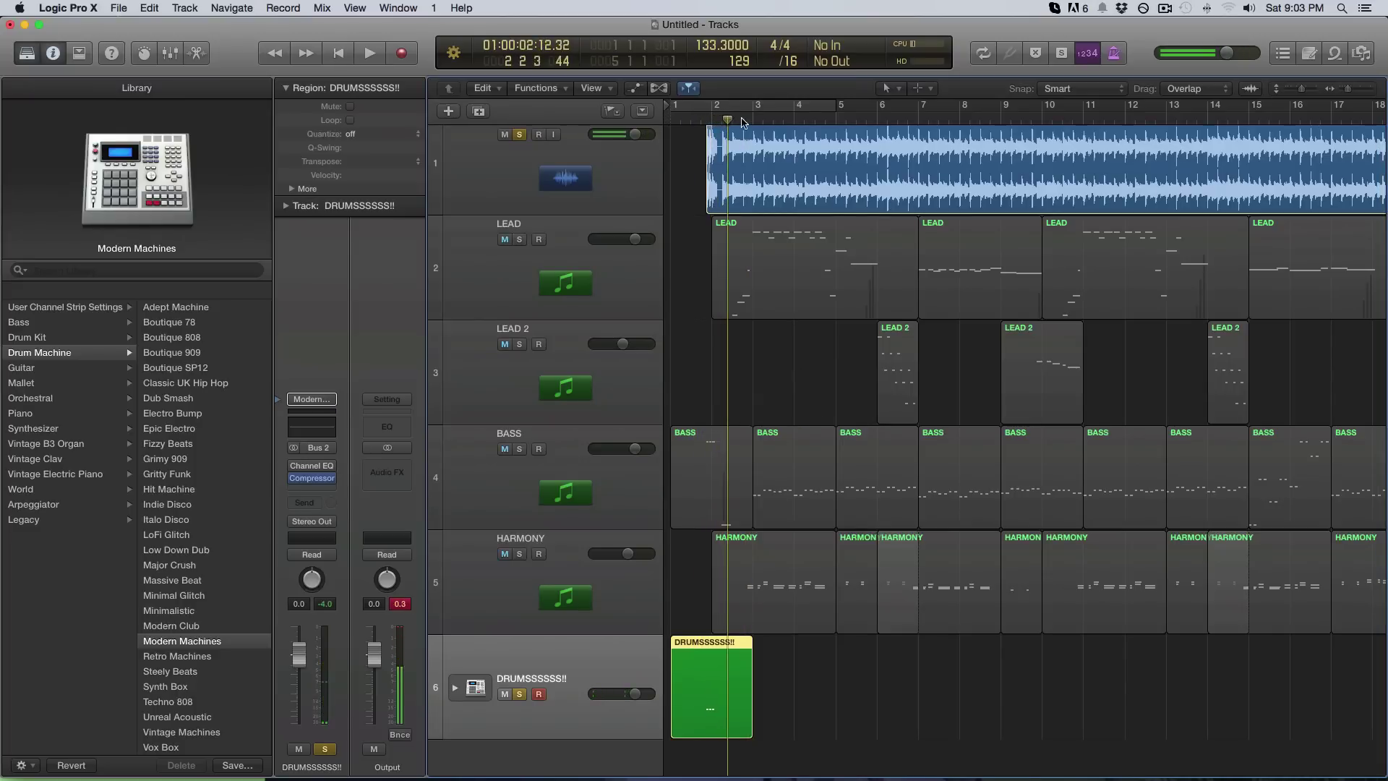
key(space)
click(723, 121)
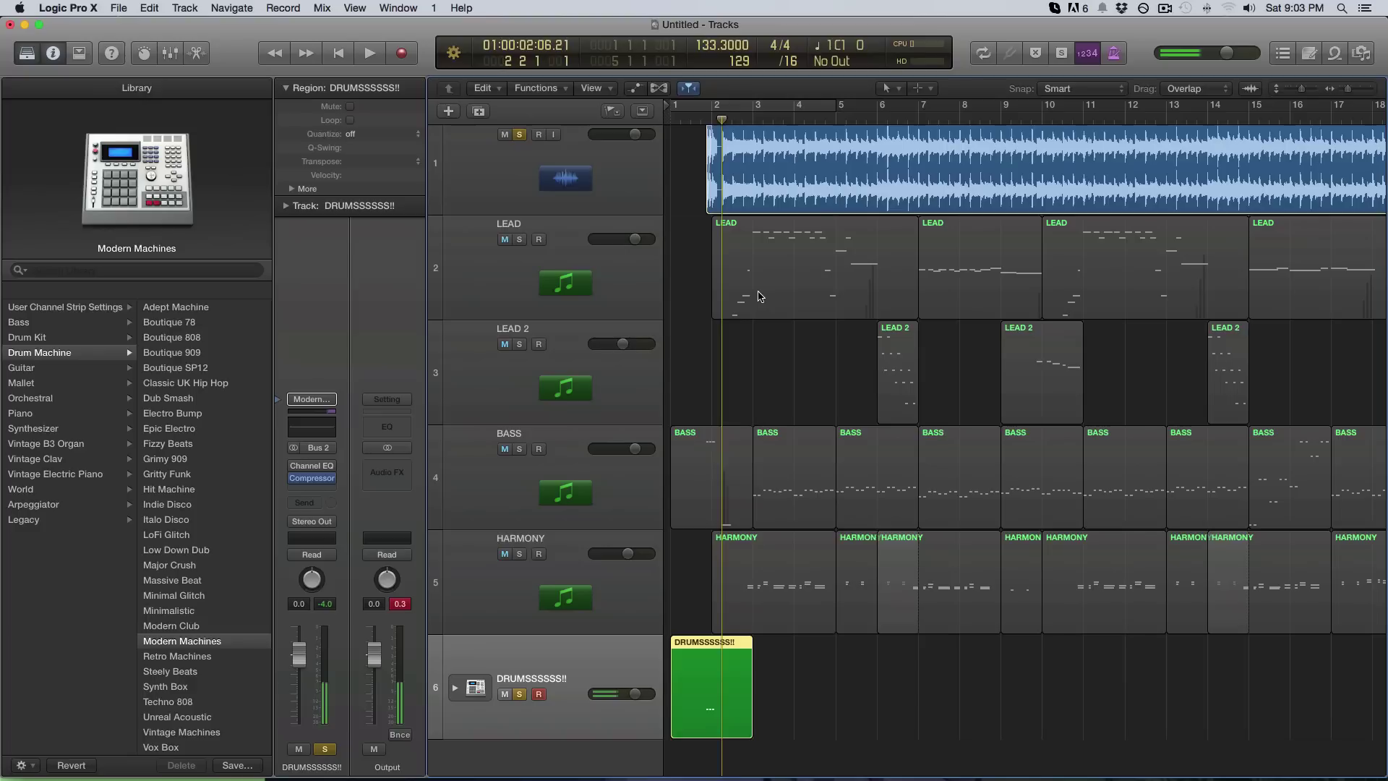
Record three C1 drum hits across bar 2 on DRUMSSSSSS!! and quantize them to 1/16 in the Piano Roll
key(space)
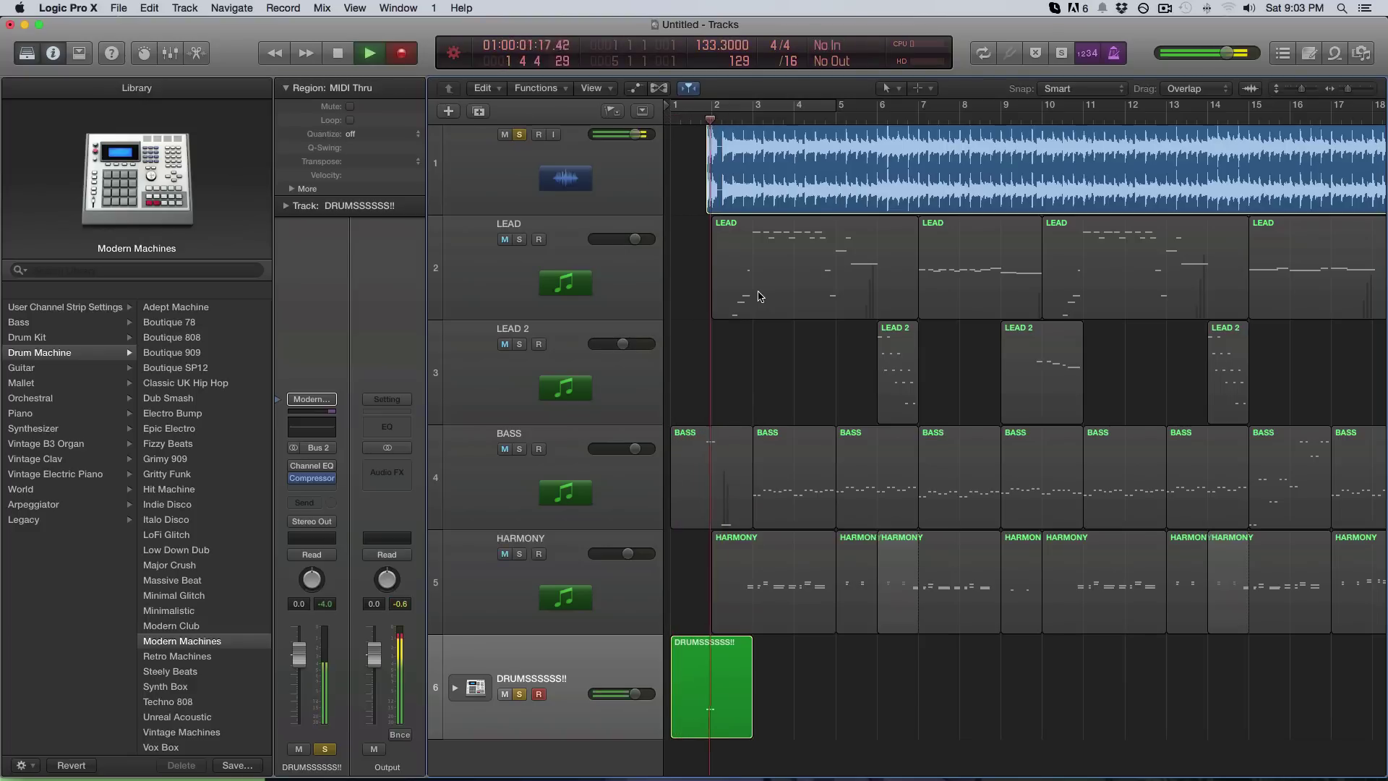
key(r)
key(space)
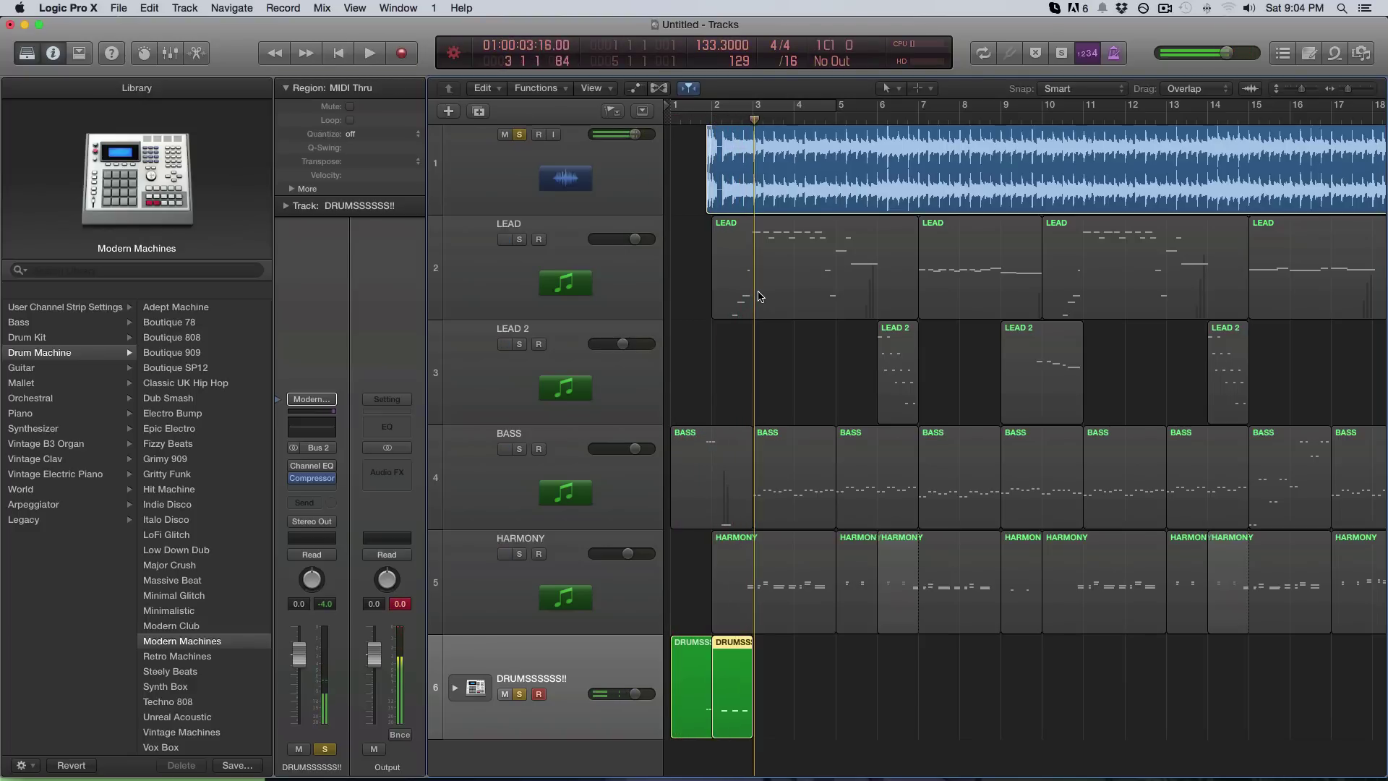
double_click(747, 695)
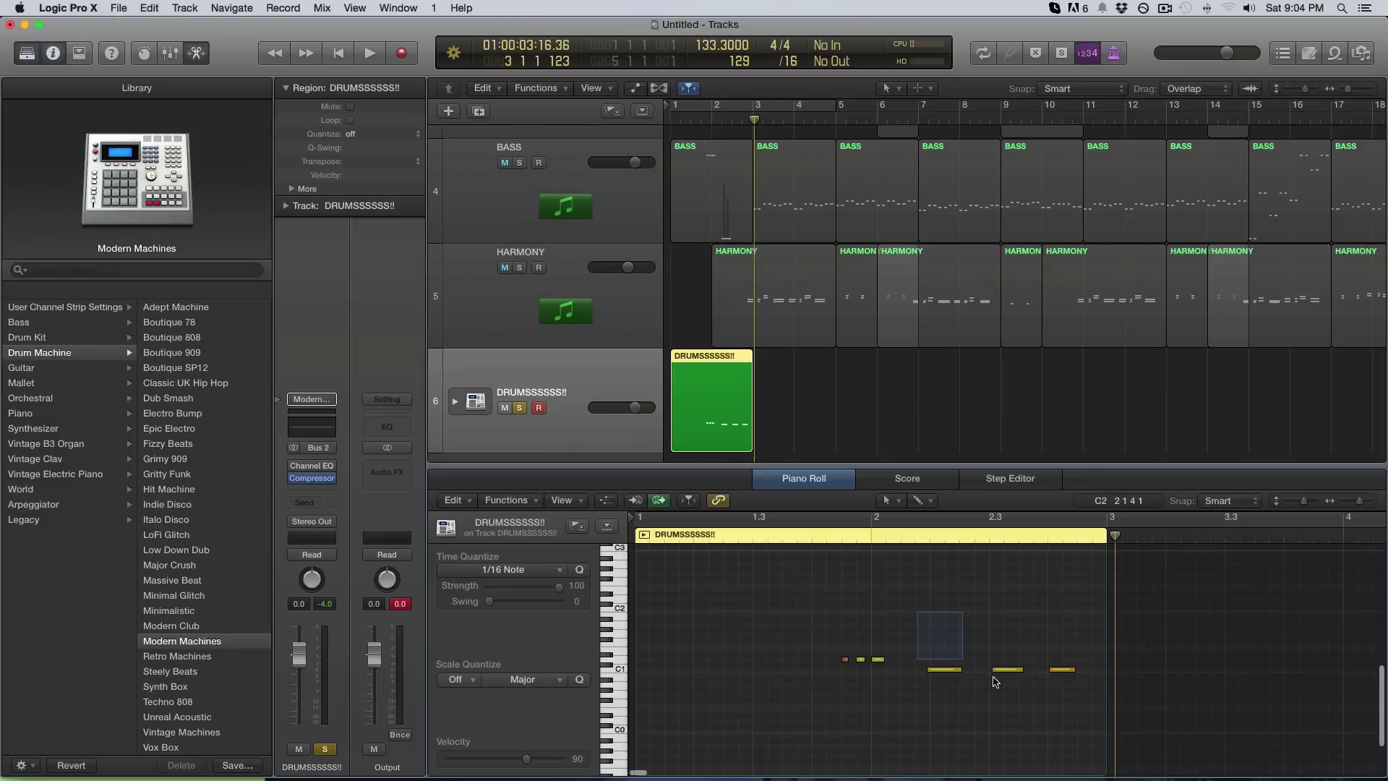
drag(995, 681, 1062, 707)
key(e)
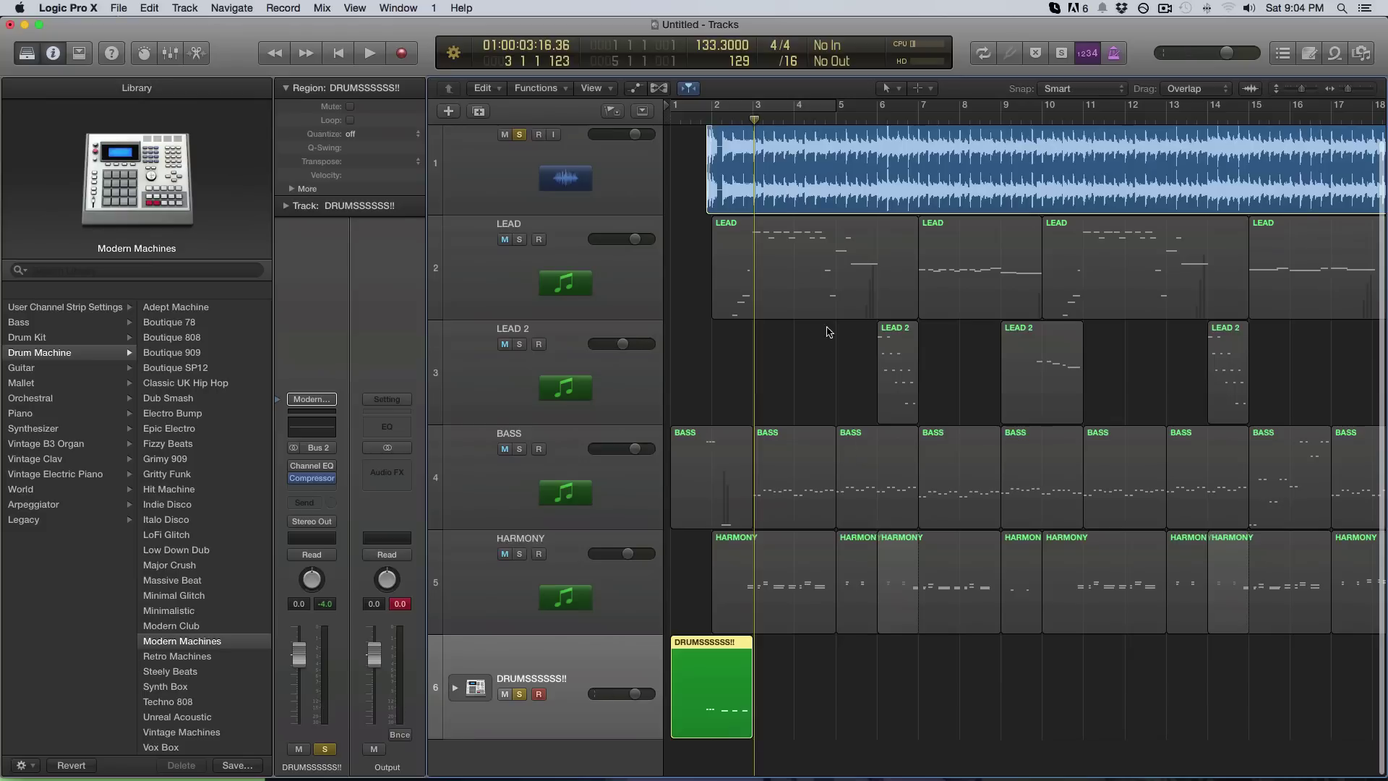
Try a take of steady C1 drum hits through bar 3 and delete the recorded region
key(comma)
key(space)
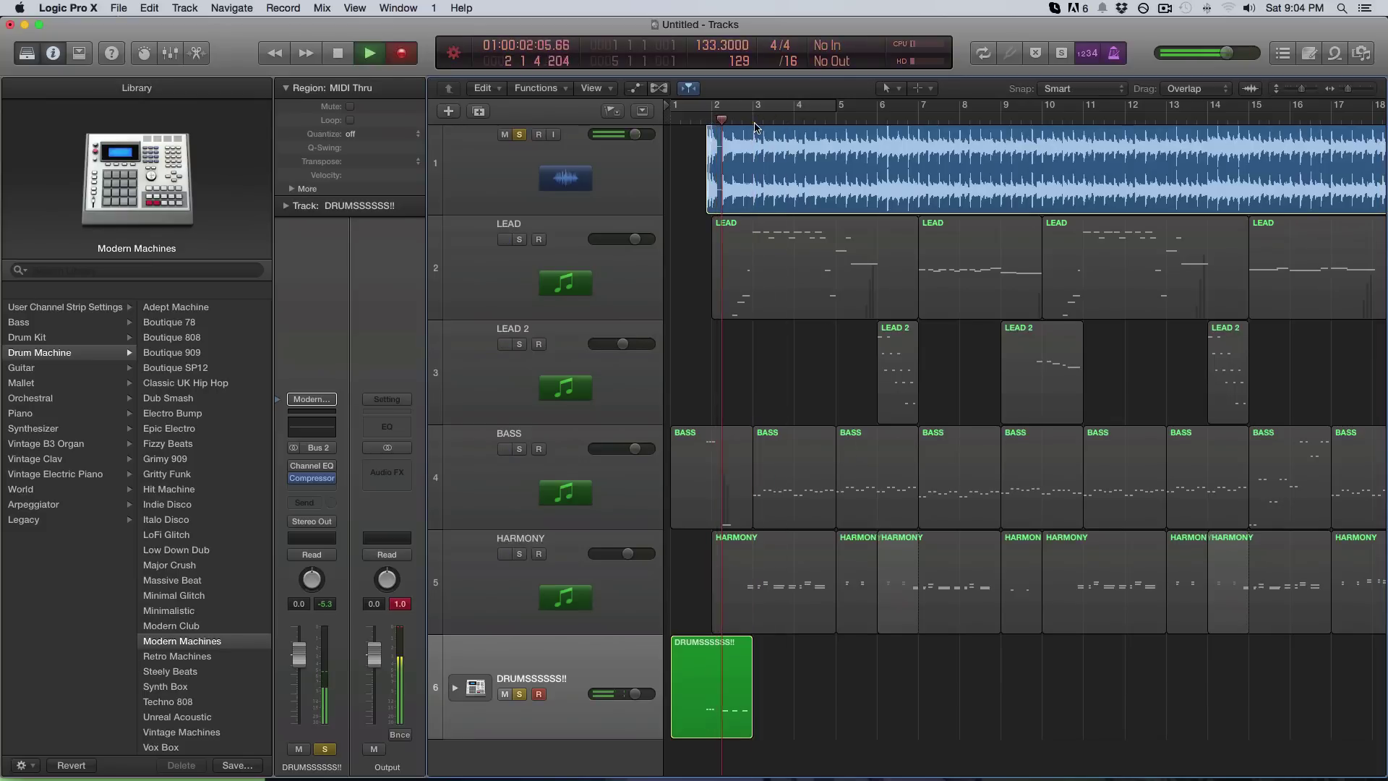
key(r)
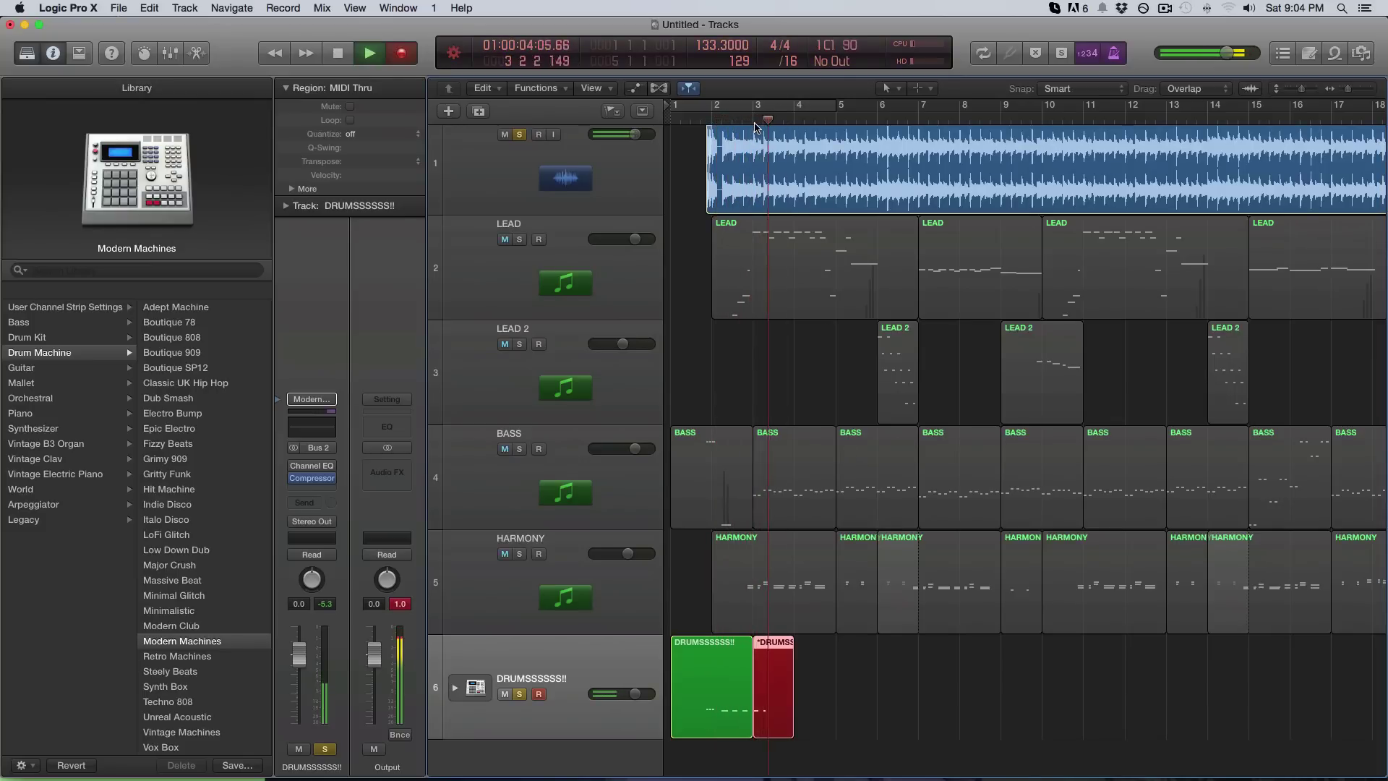
key(space)
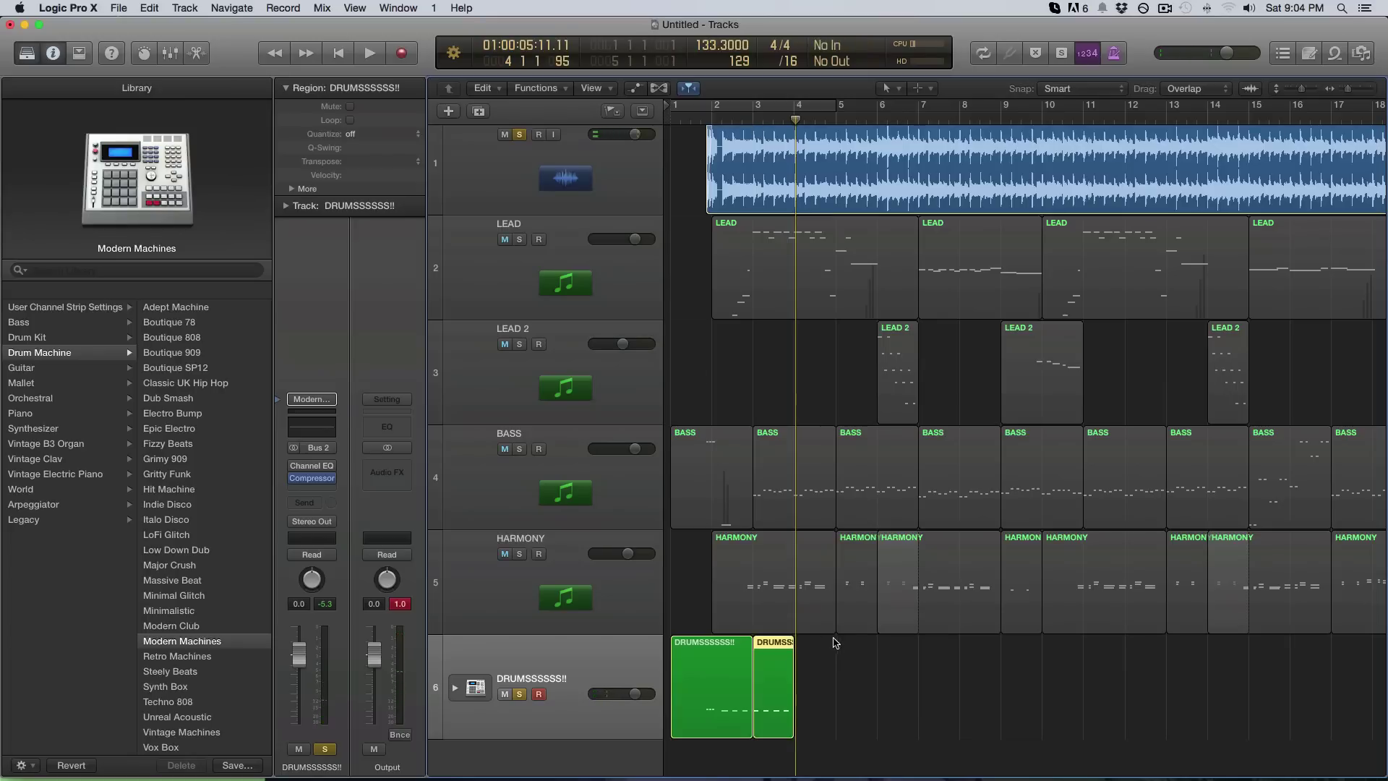
key(Delete)
Record eight evenly spaced C1 drum hits on DRUMSSSSSS!! from bar 3 to bar 5
drag(794, 121, 755, 122)
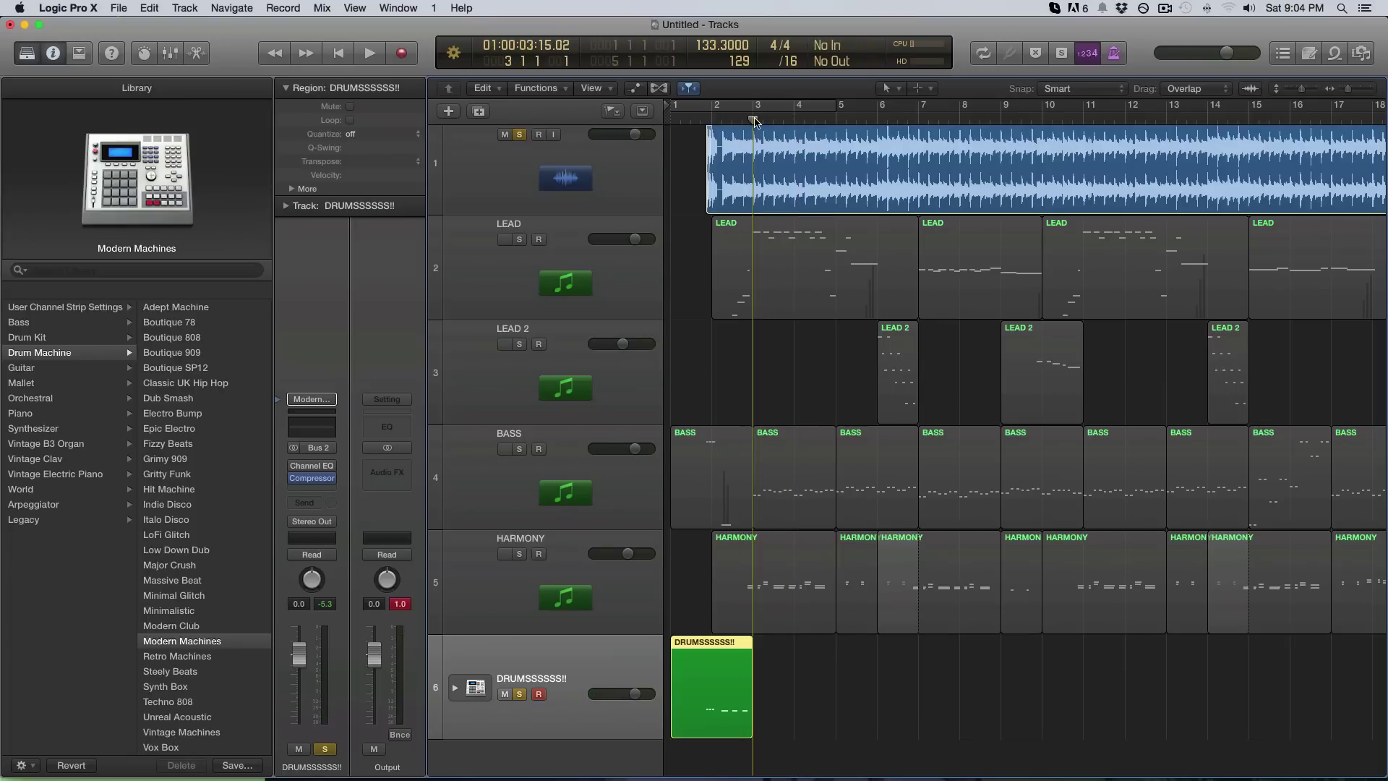
key(r)
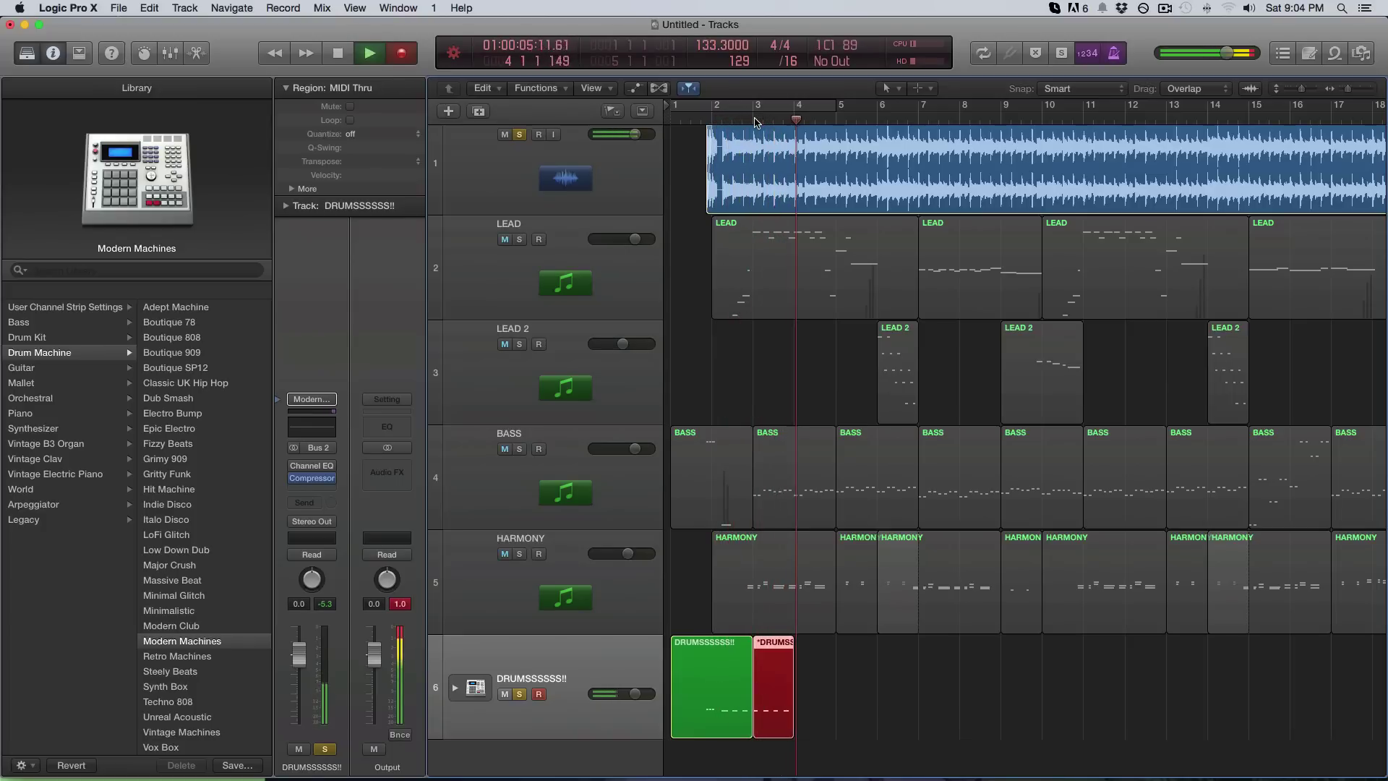
key(space)
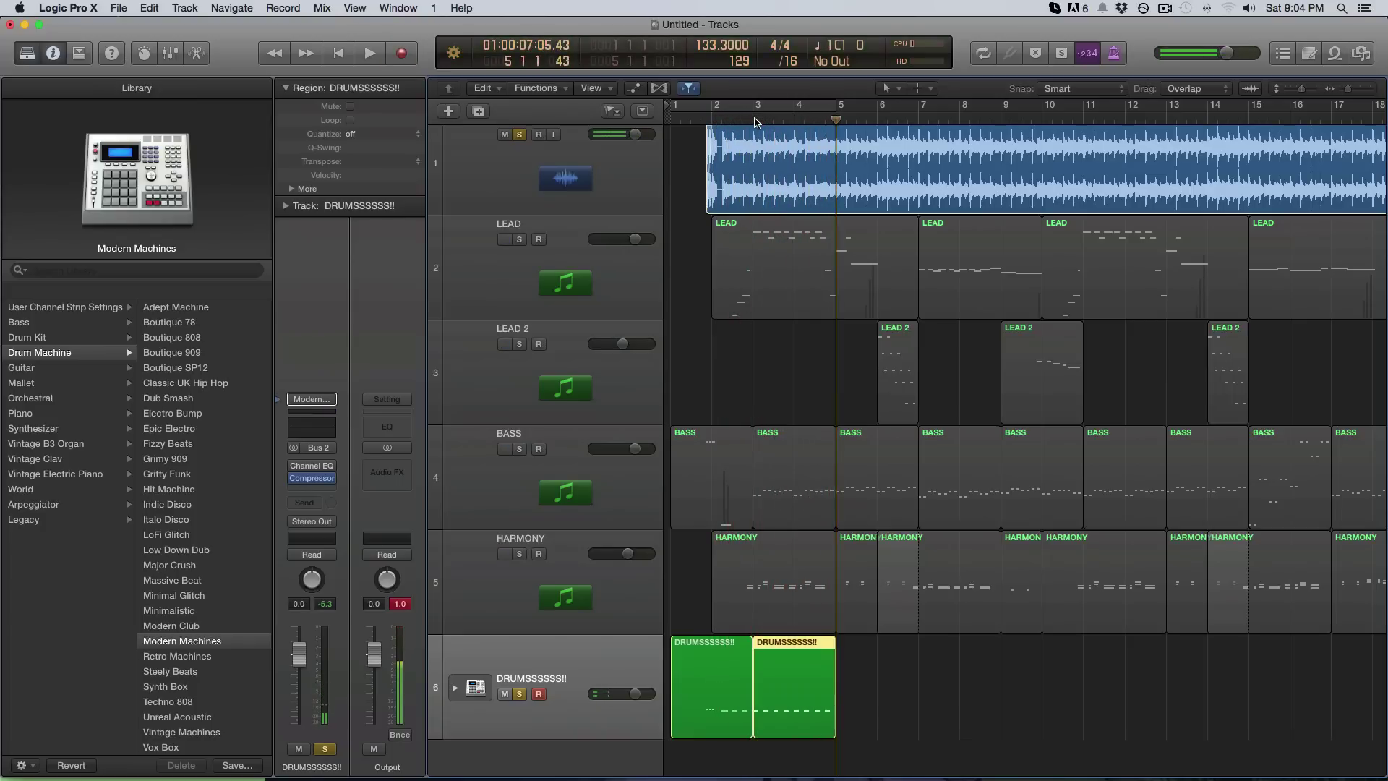
Quantize the eight recorded C1 notes to 1/16 and raise their velocity to about 110 with the Velocity Tool
double_click(822, 654)
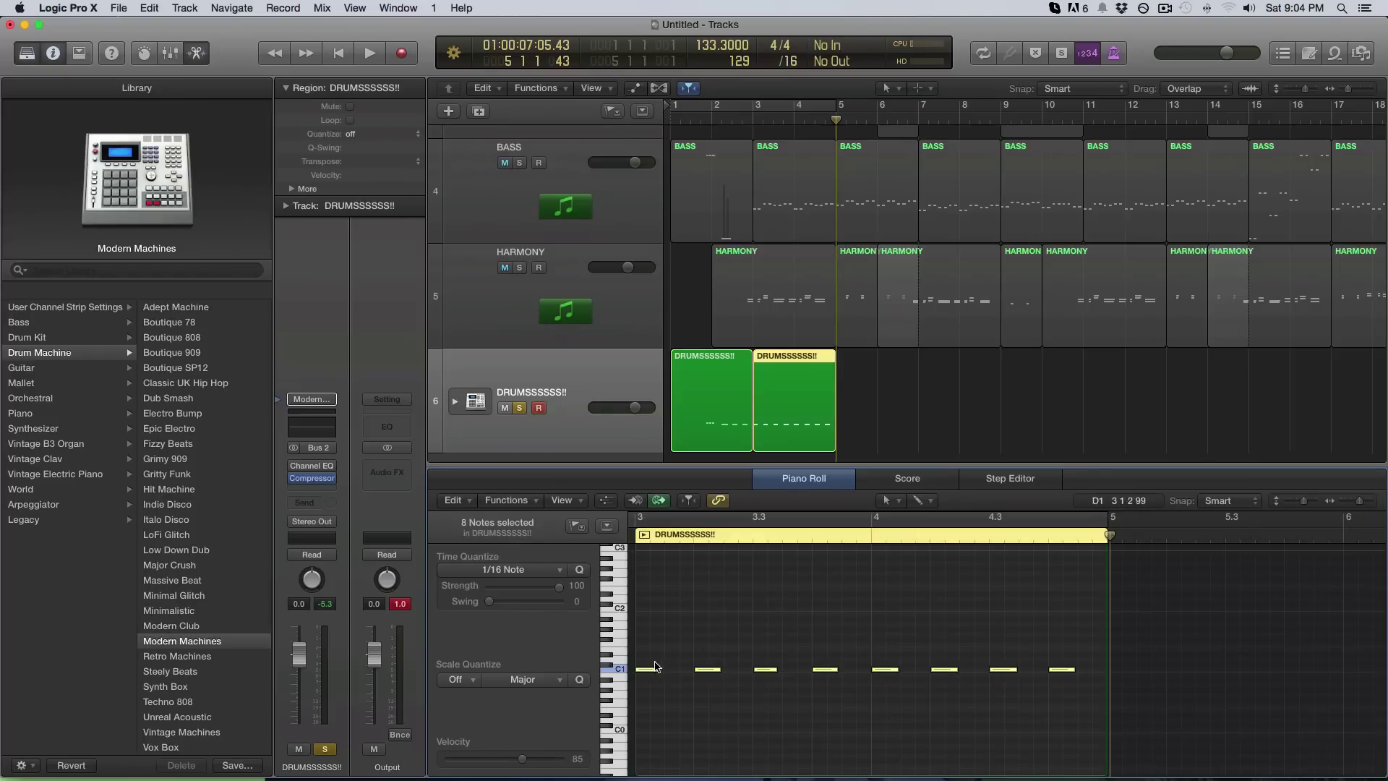
key(t)
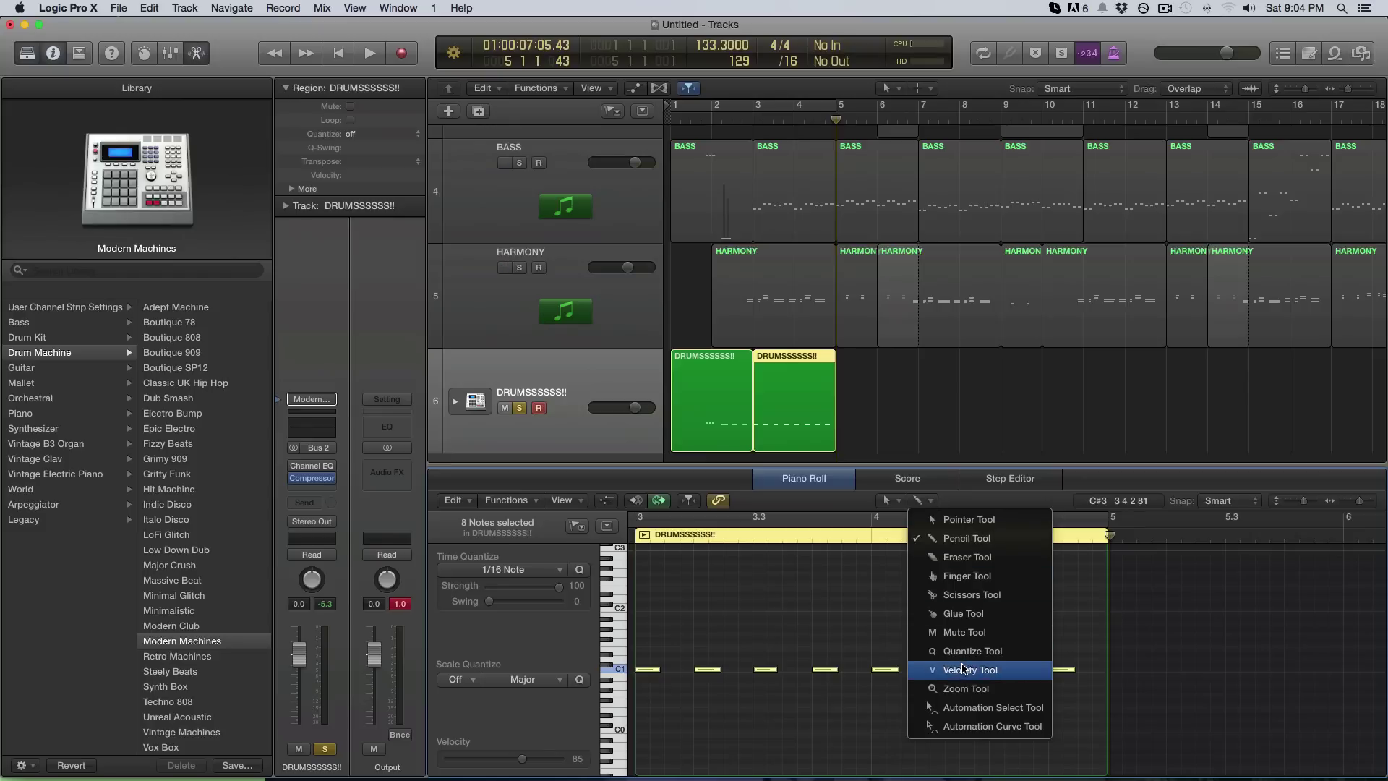
click(940, 663)
drag(651, 669, 669, 635)
key(e)
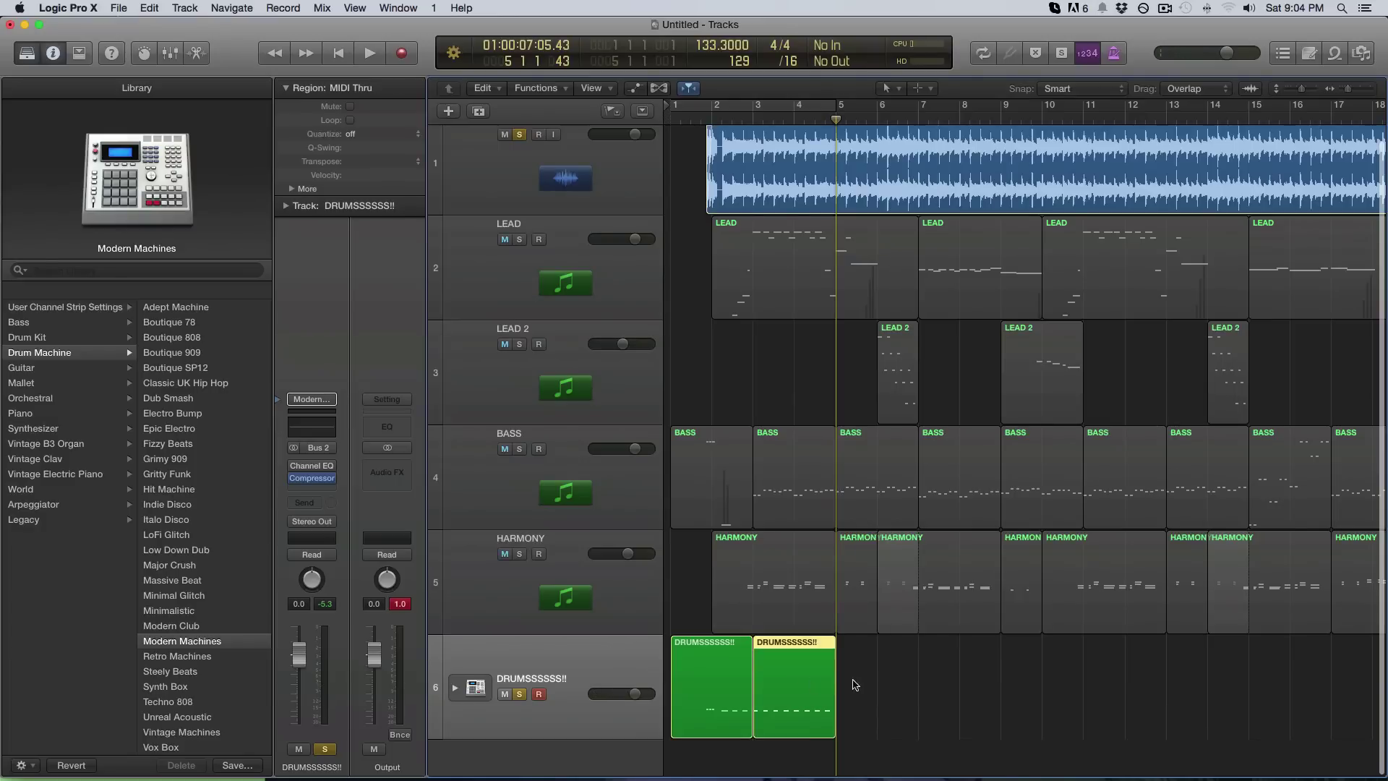
Duplicate the two-bar drum region back to back up to bar 19, and undo all the copies
drag(795, 687, 878, 691)
shift+click(779, 678)
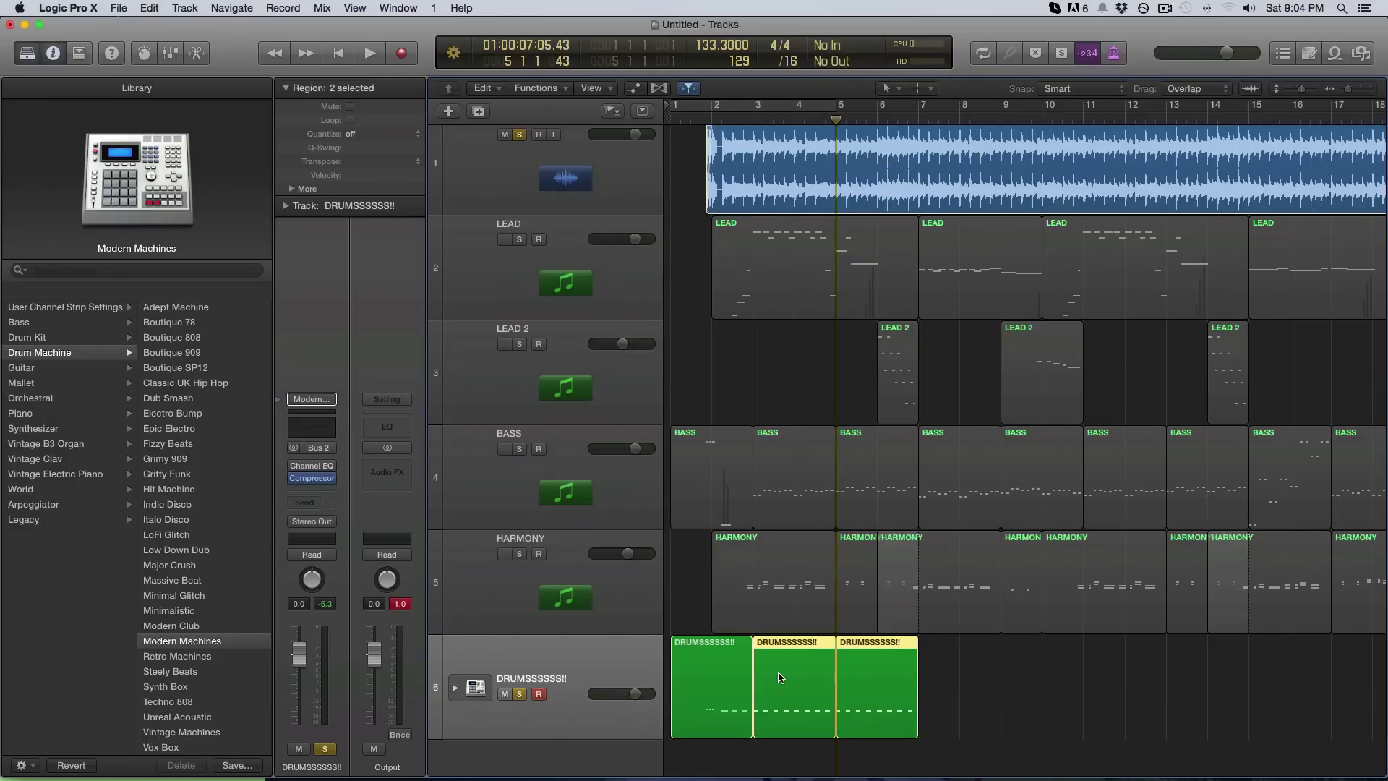
drag(780, 678, 944, 681)
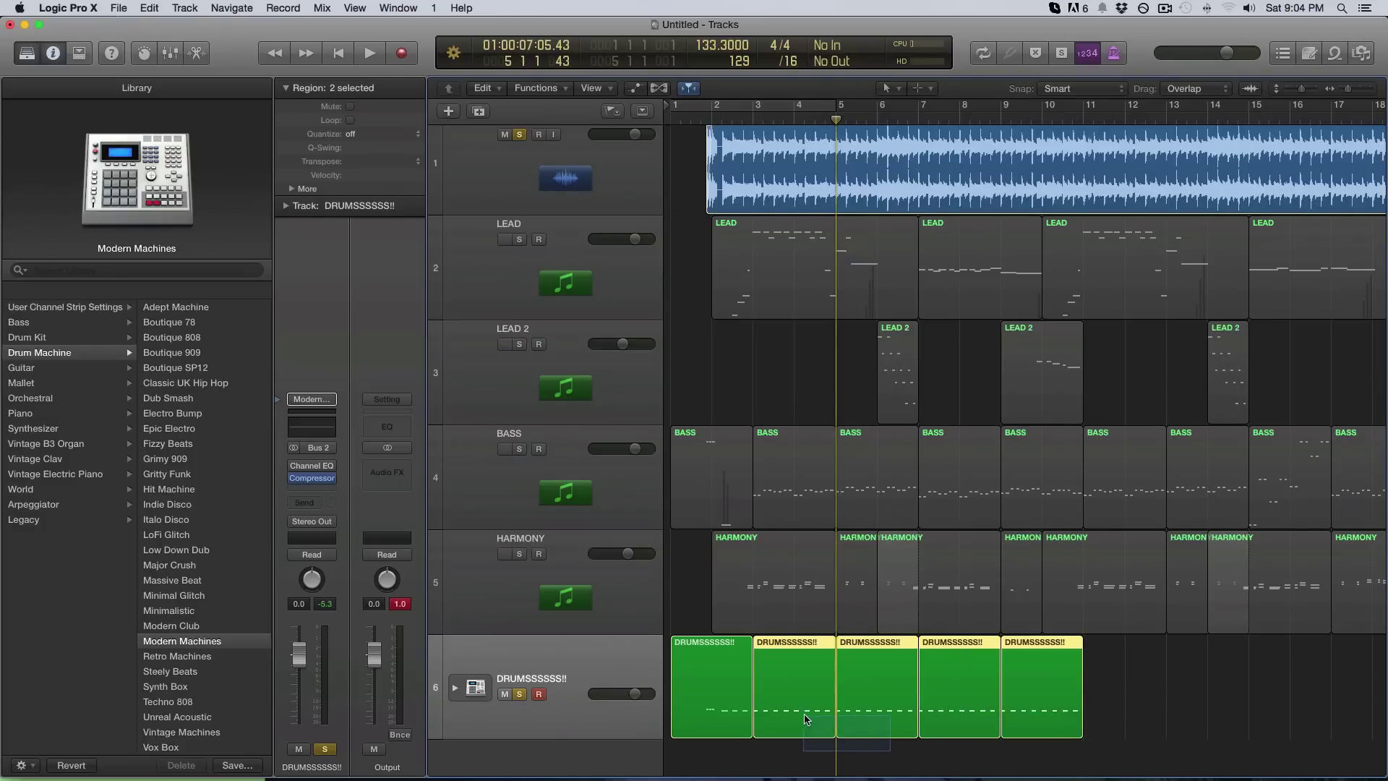
scroll(807, 719, right, 2)
drag(729, 691, 1056, 698)
scroll(868, 680, right, 4)
key(super+z)
key(super+z)
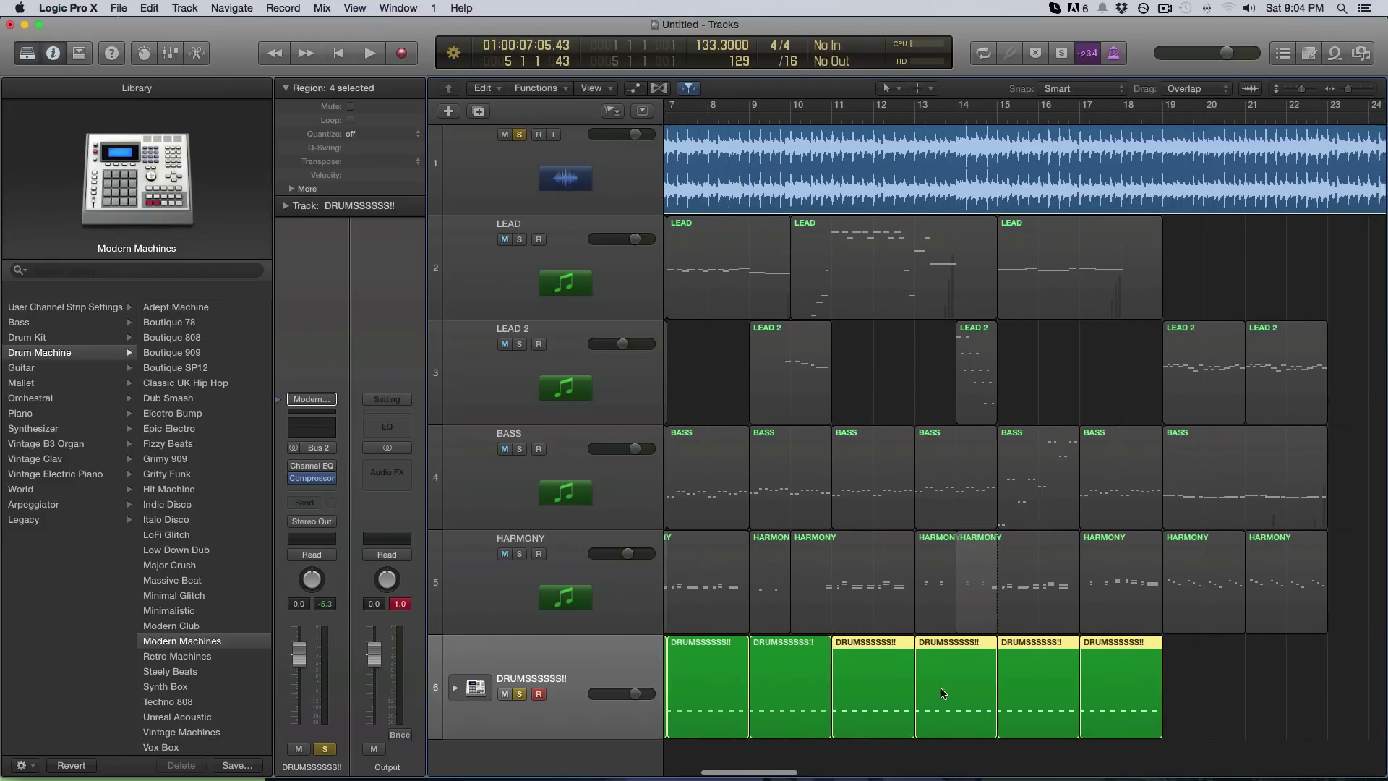
scroll(868, 673, left, 6)
key(super+z)
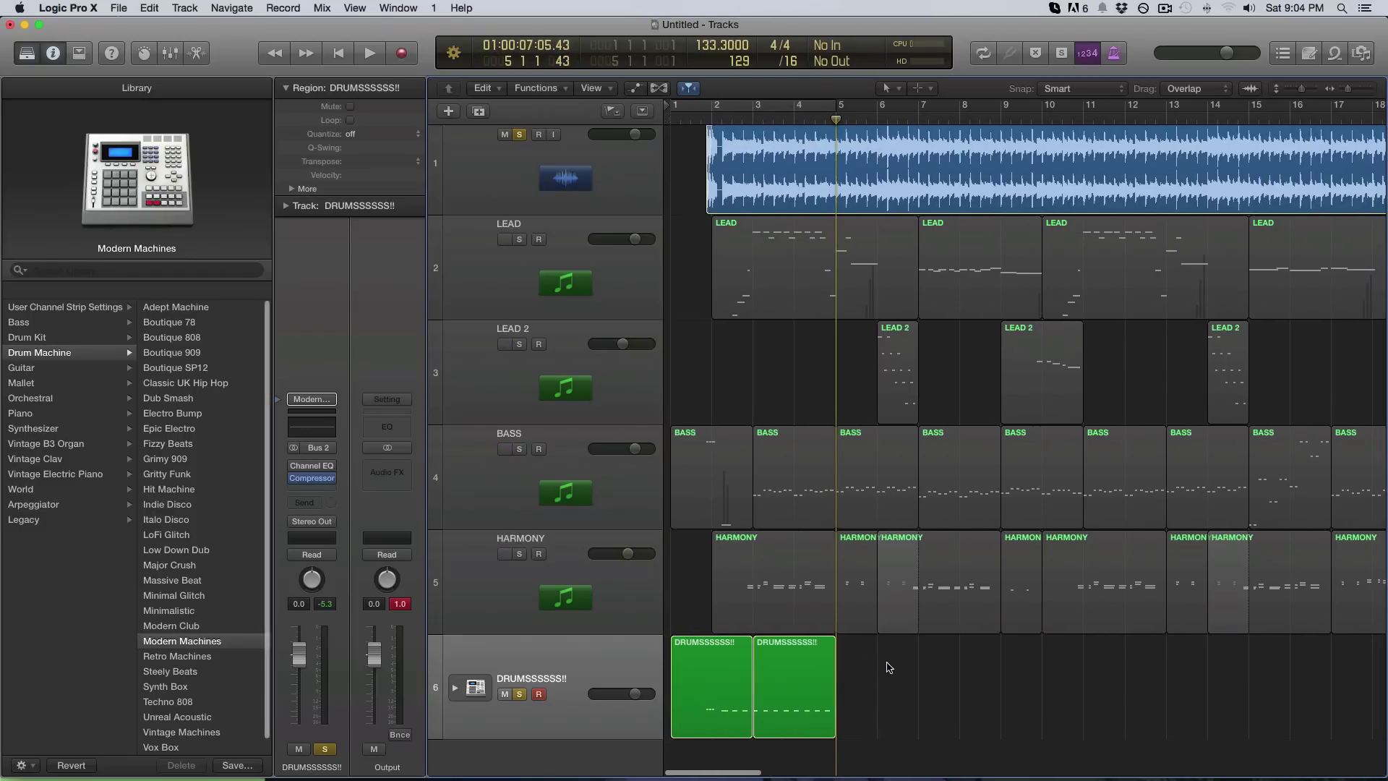
Add eight off-beat hi-hat notes on F#1 between the C1 hits in the bar 3 drum region by copying notes
click(800, 683)
double_click(799, 684)
click(646, 668)
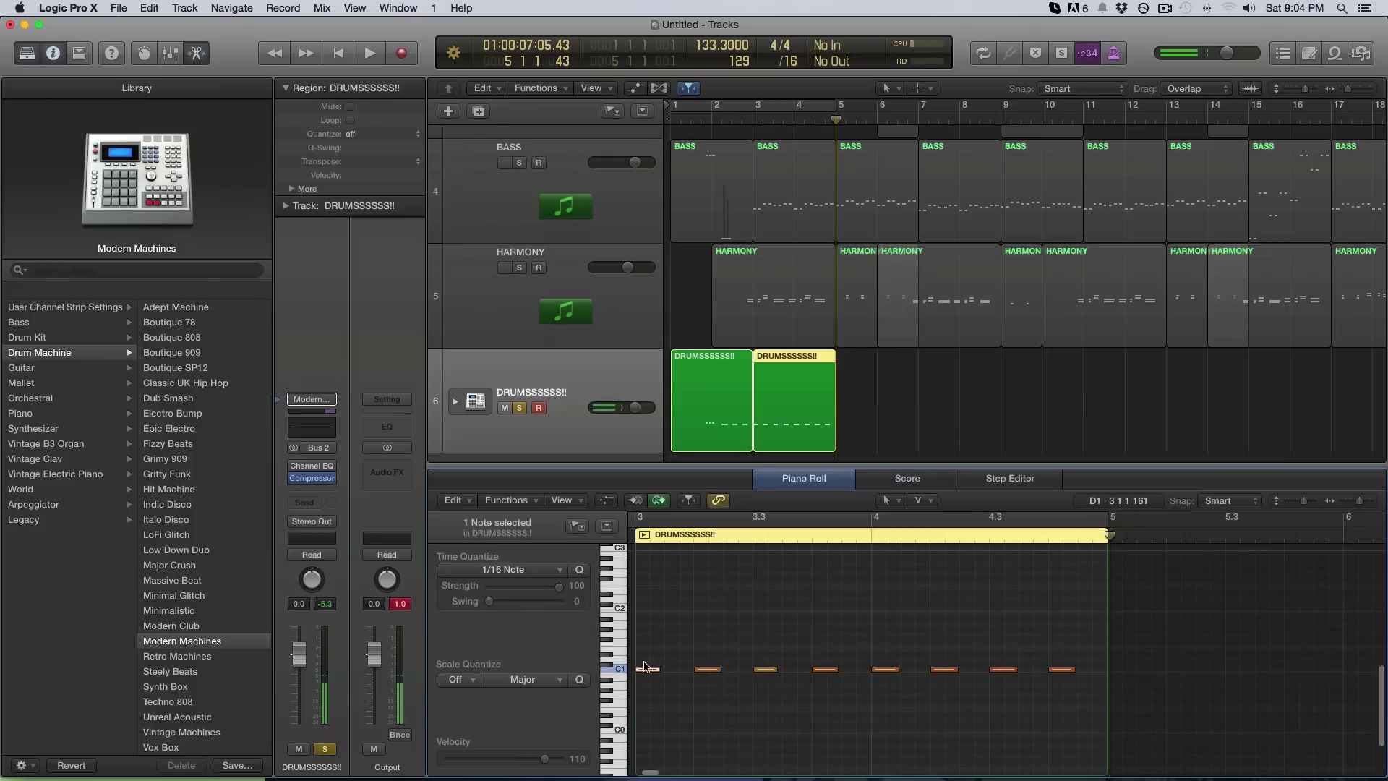
drag(646, 671, 677, 703)
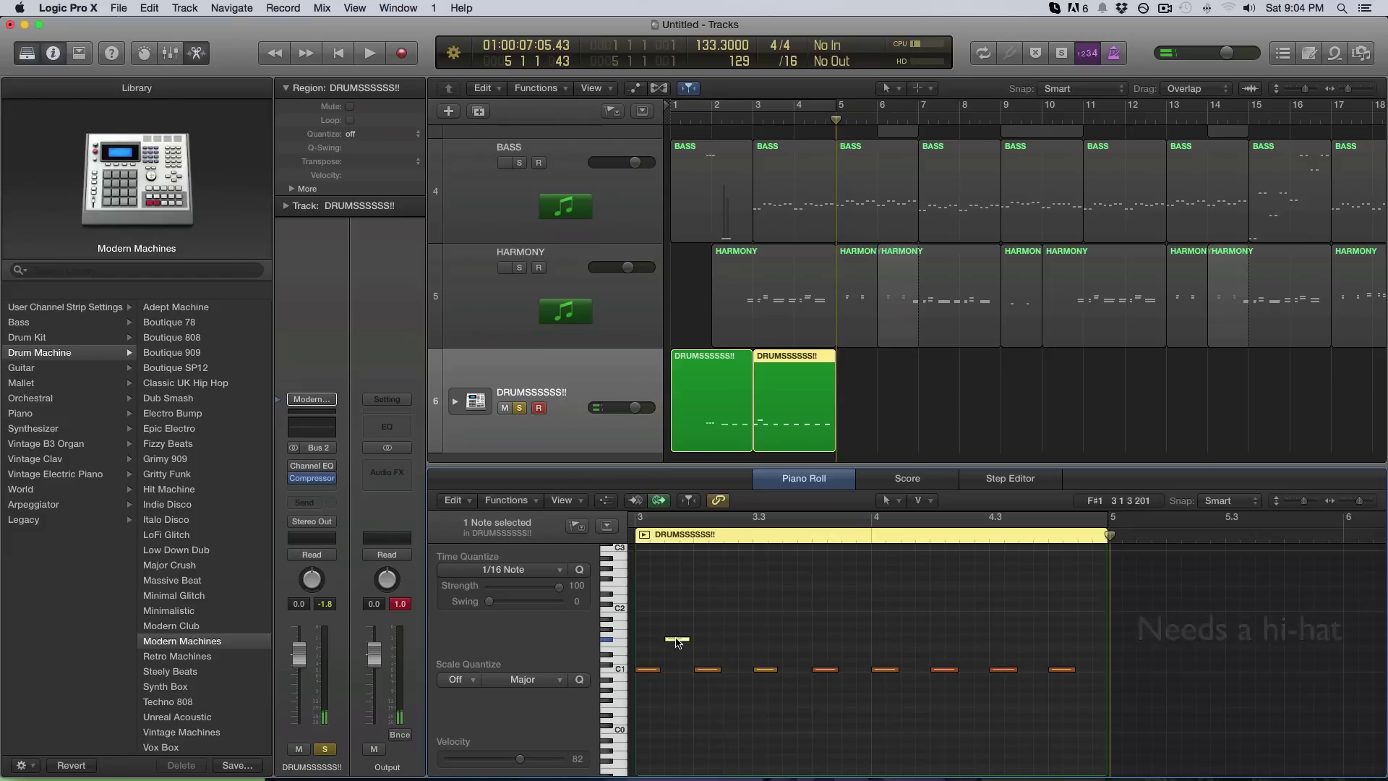
drag(685, 639, 842, 640)
click(677, 641)
drag(753, 619, 675, 644)
drag(796, 640, 1032, 641)
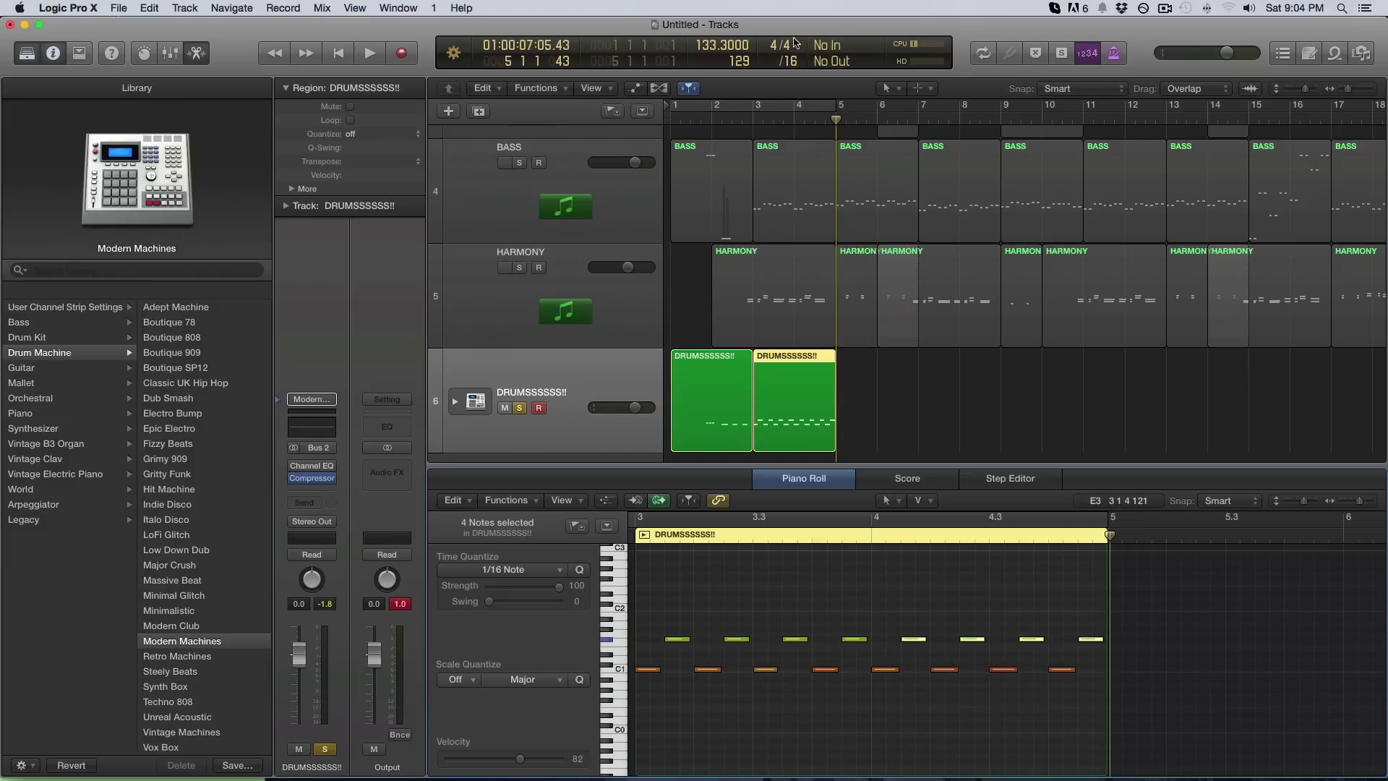
Play the drum pattern with REFERENCE from bar 3 to check the hi-hat's timing and loudness
click(752, 120)
key(space)
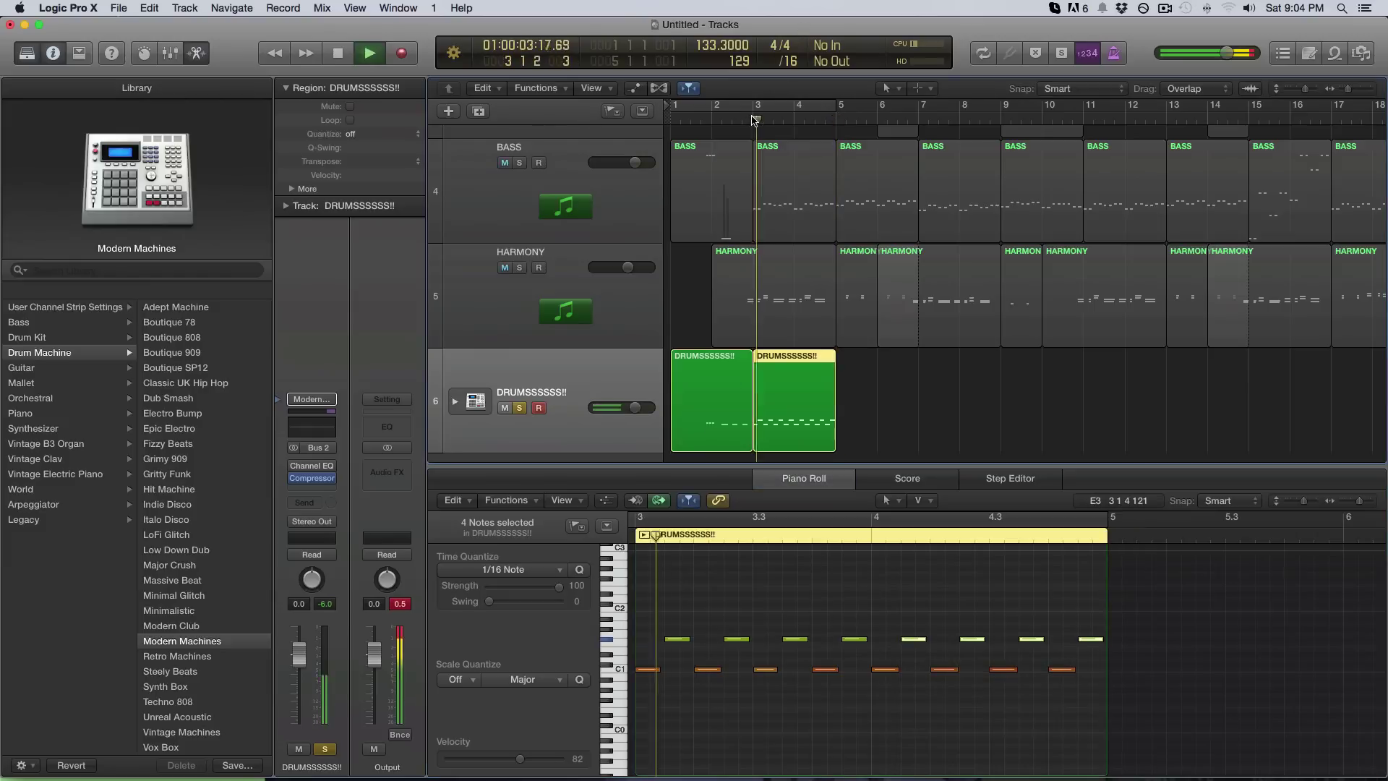
click(678, 609)
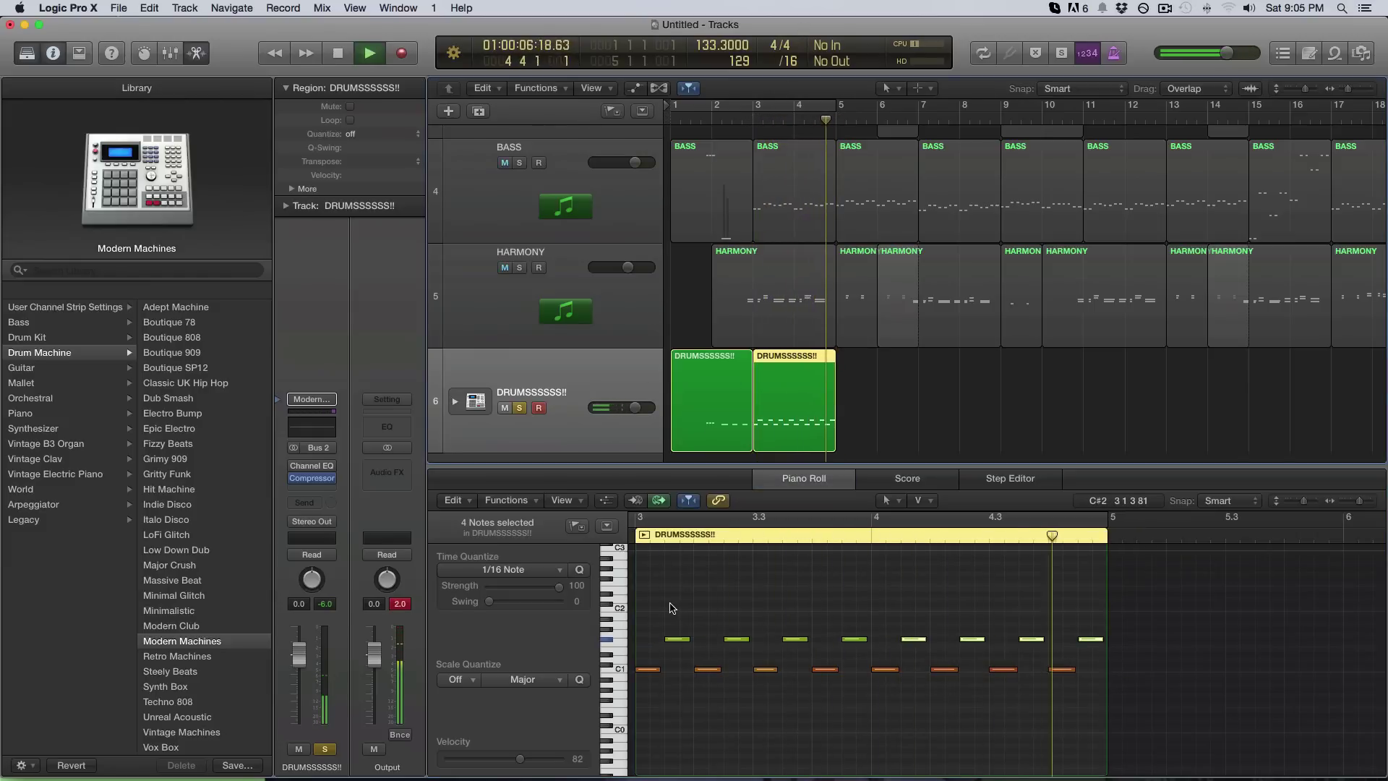
key(space)
Shift all eight hi-hat notes slightly earlier, lower their velocity to 34, and replay the pattern from bar 3
drag(778, 637, 1105, 650)
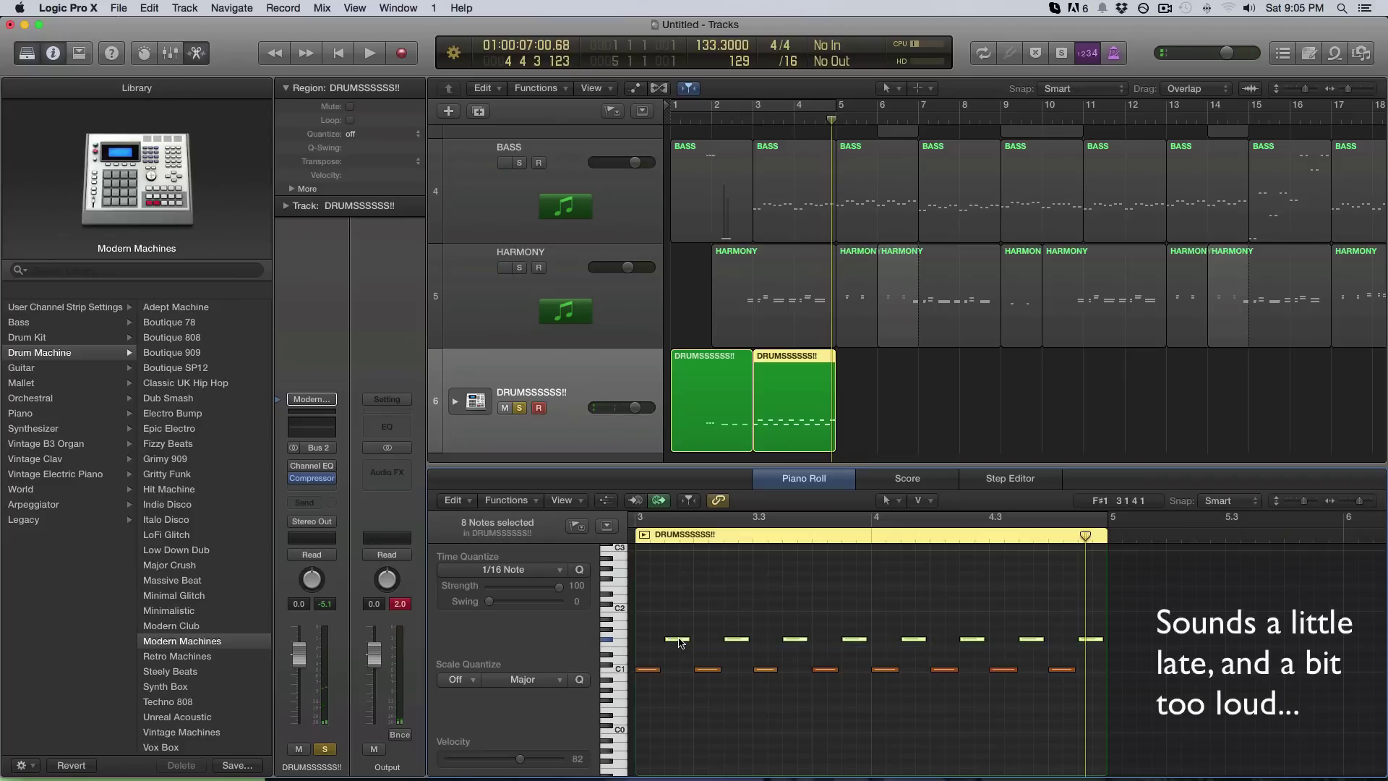
mouse_move(680, 643)
mouse_down()
mouse_move(677, 705)
mouse_move(678, 643)
mouse_up()
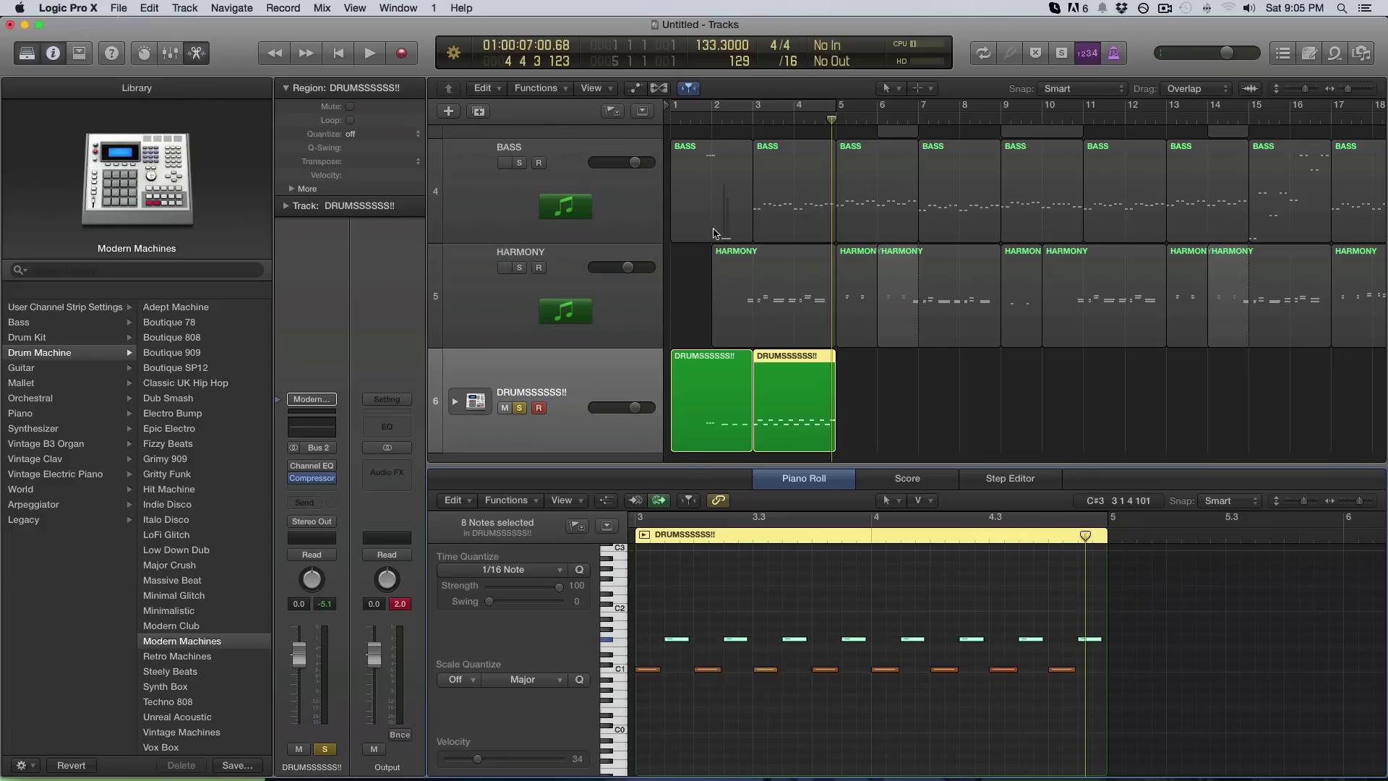
double_click(747, 123)
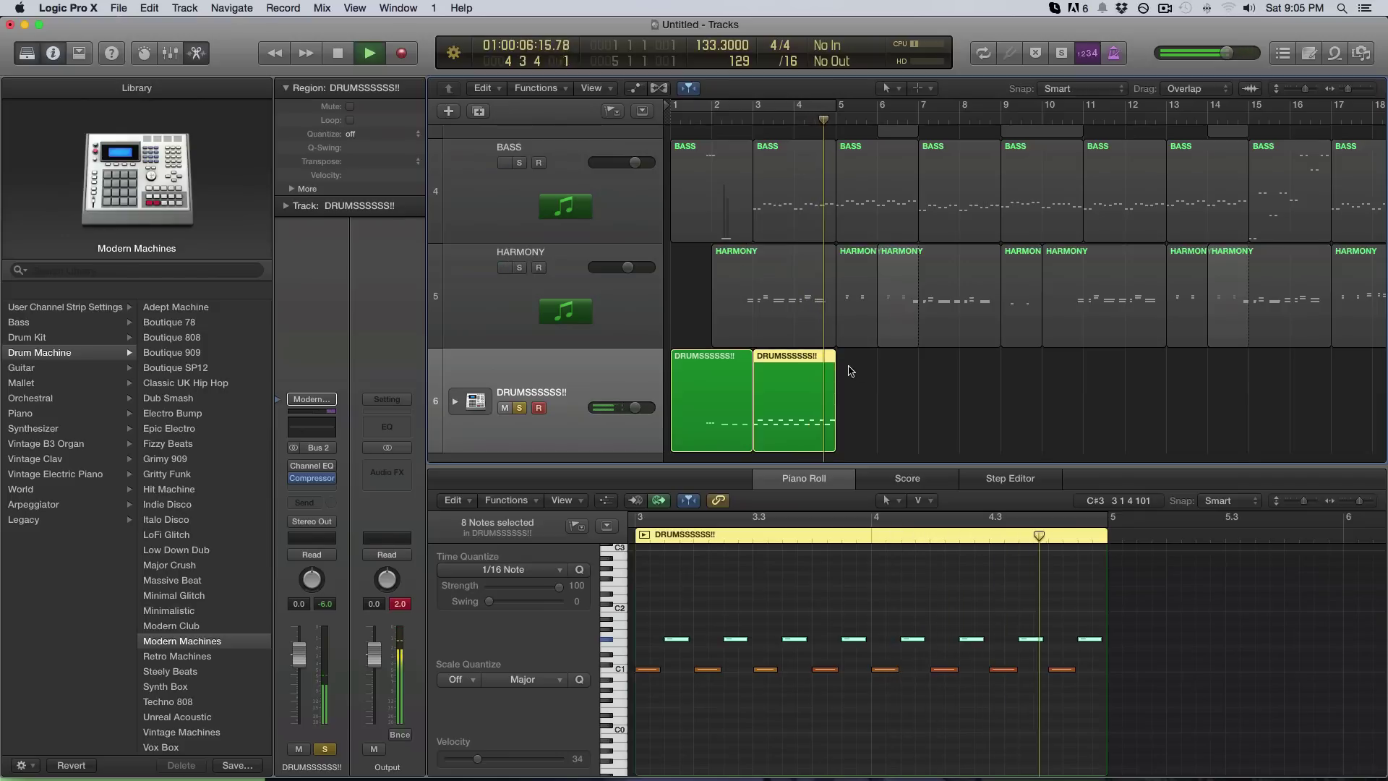
key(space)
click(932, 404)
key(e)
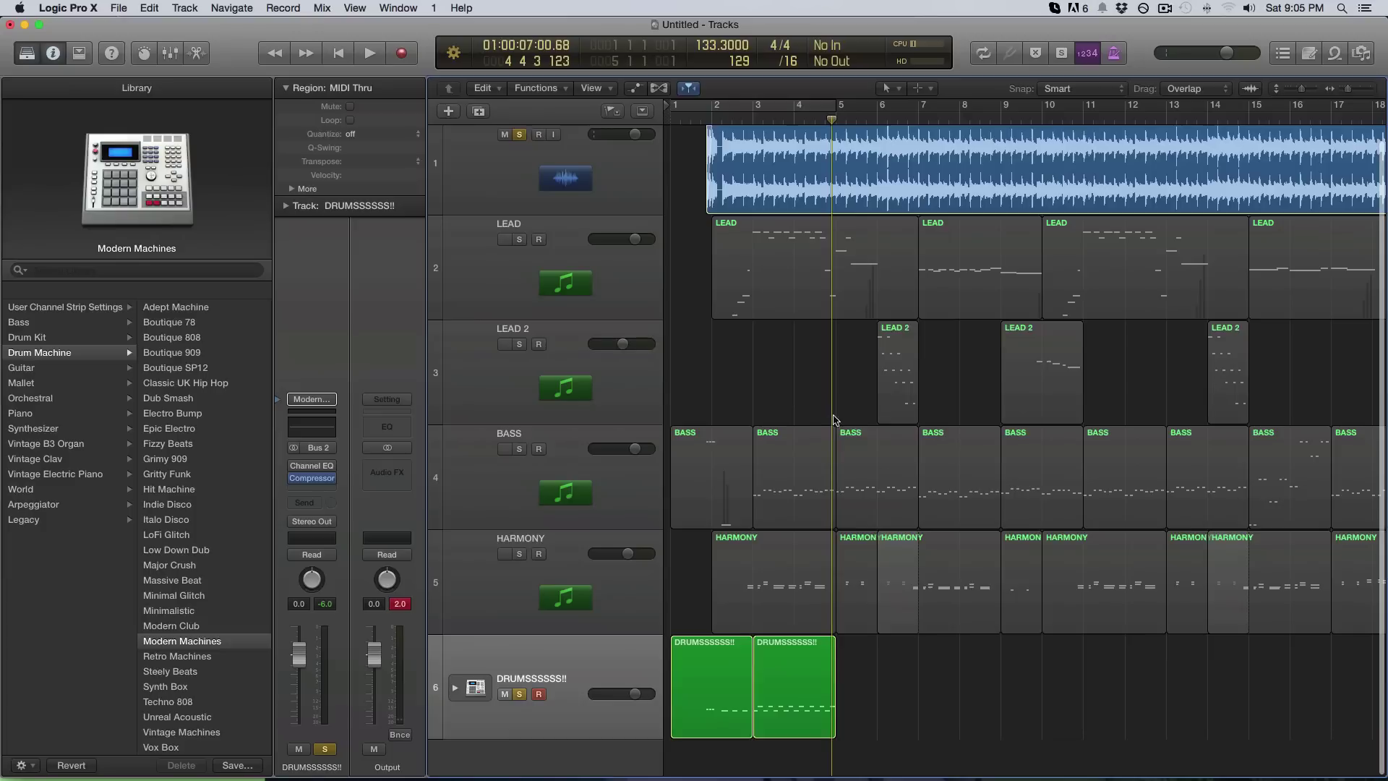
Duplicate the two-bar drum region back to back up to bar 23, removing the extra copies beyond it
click(771, 578)
click(797, 684)
click(960, 677)
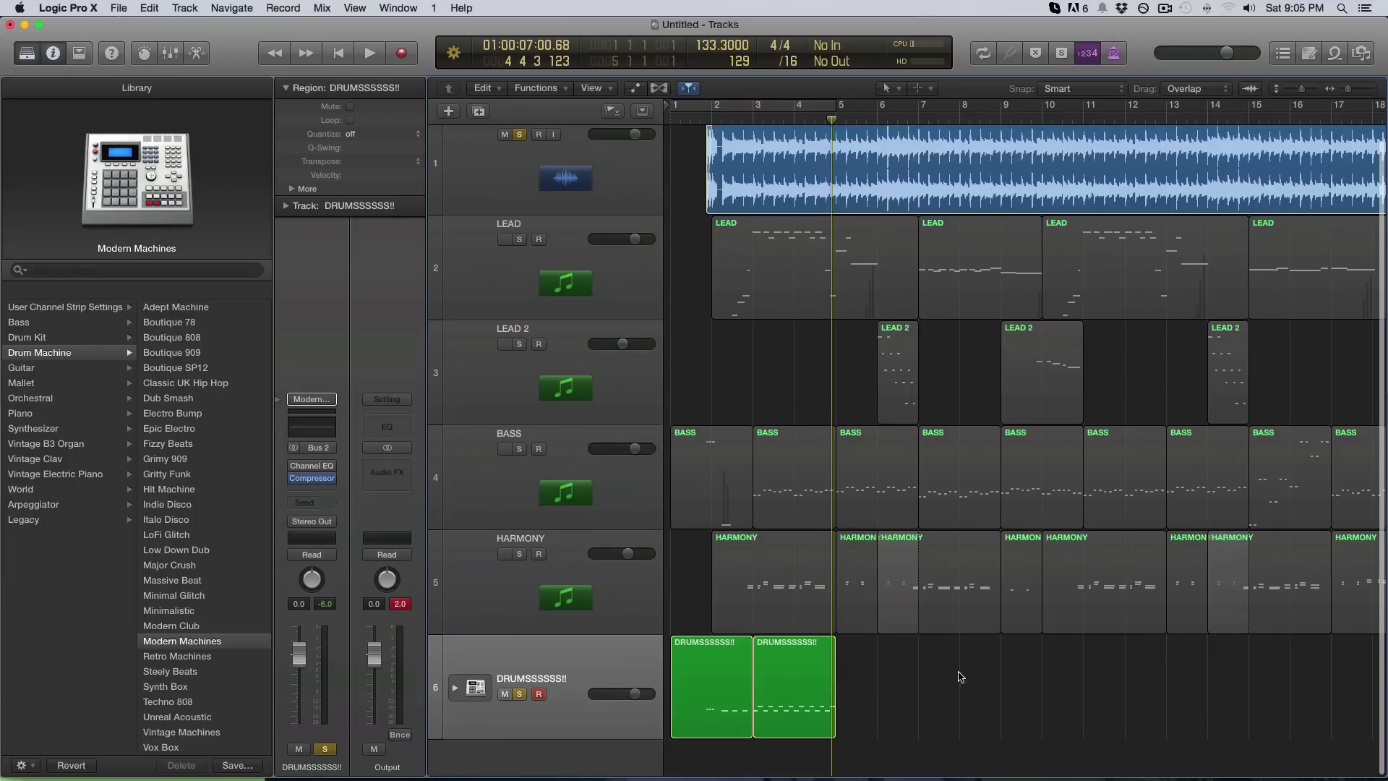
drag(797, 677, 992, 676)
shift+click(799, 674)
drag(882, 754, 1215, 696)
scroll(1023, 674, right, 2)
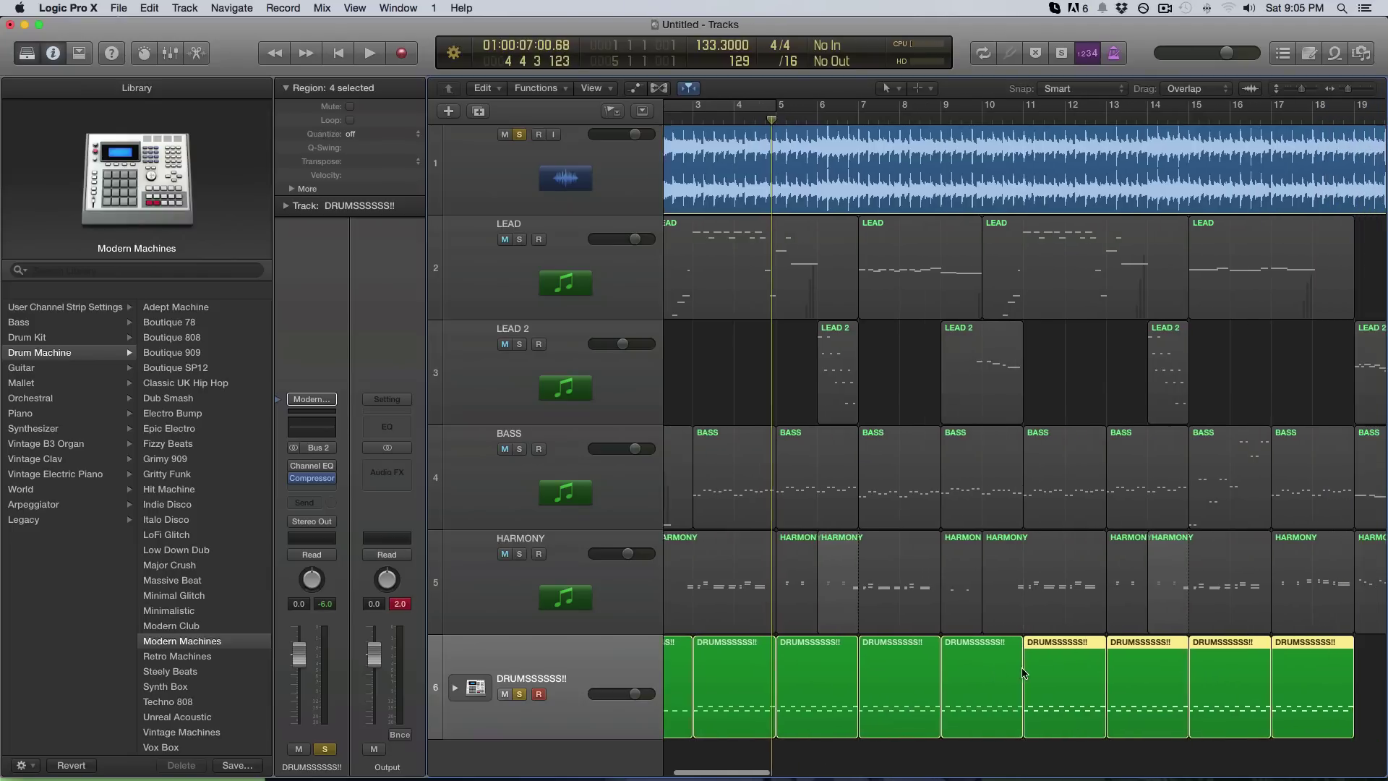
scroll(1023, 674, right, 6)
drag(818, 682, 1136, 684)
scroll(1143, 683, right, 2)
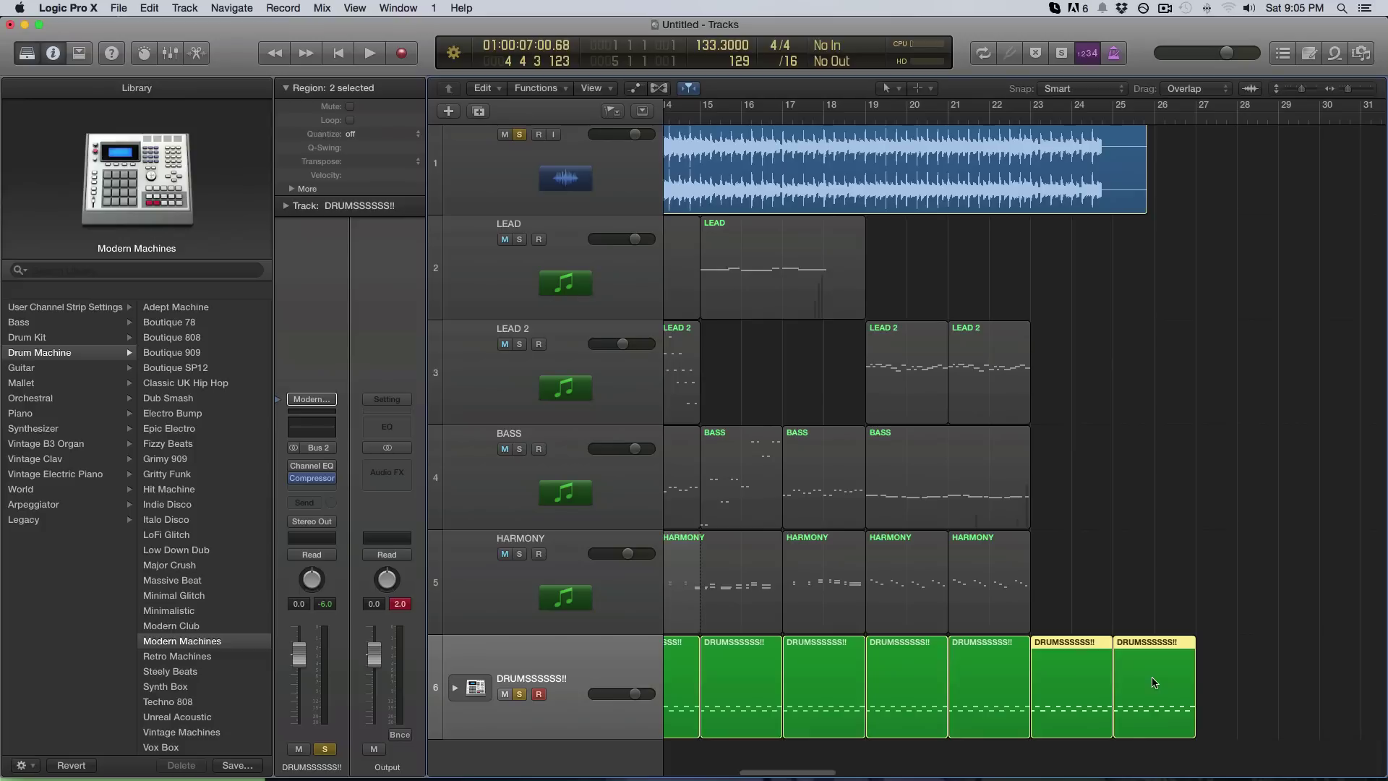
click(1079, 578)
scroll(940, 434, left, 8)
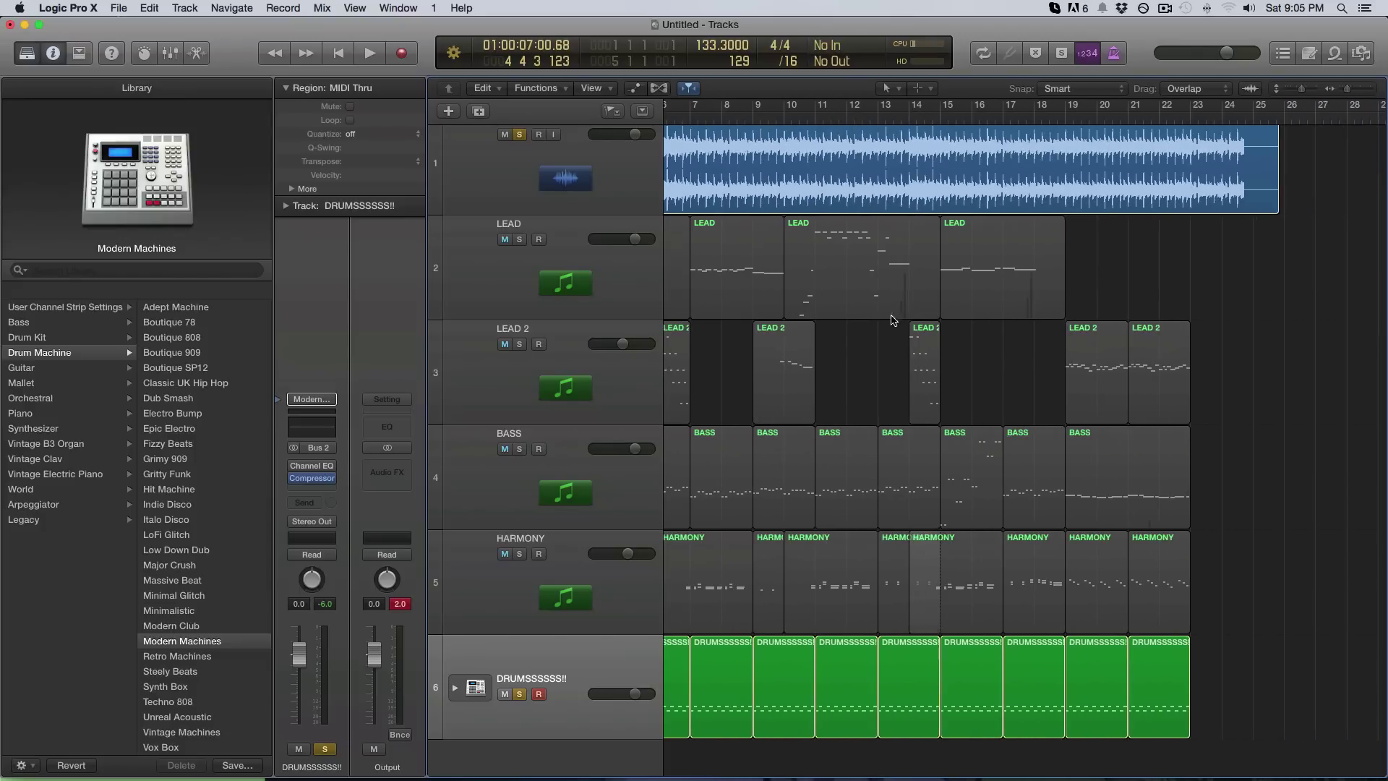
Turn off solo on the REFERENCE track and mute it
scroll(660, 261, down, 3)
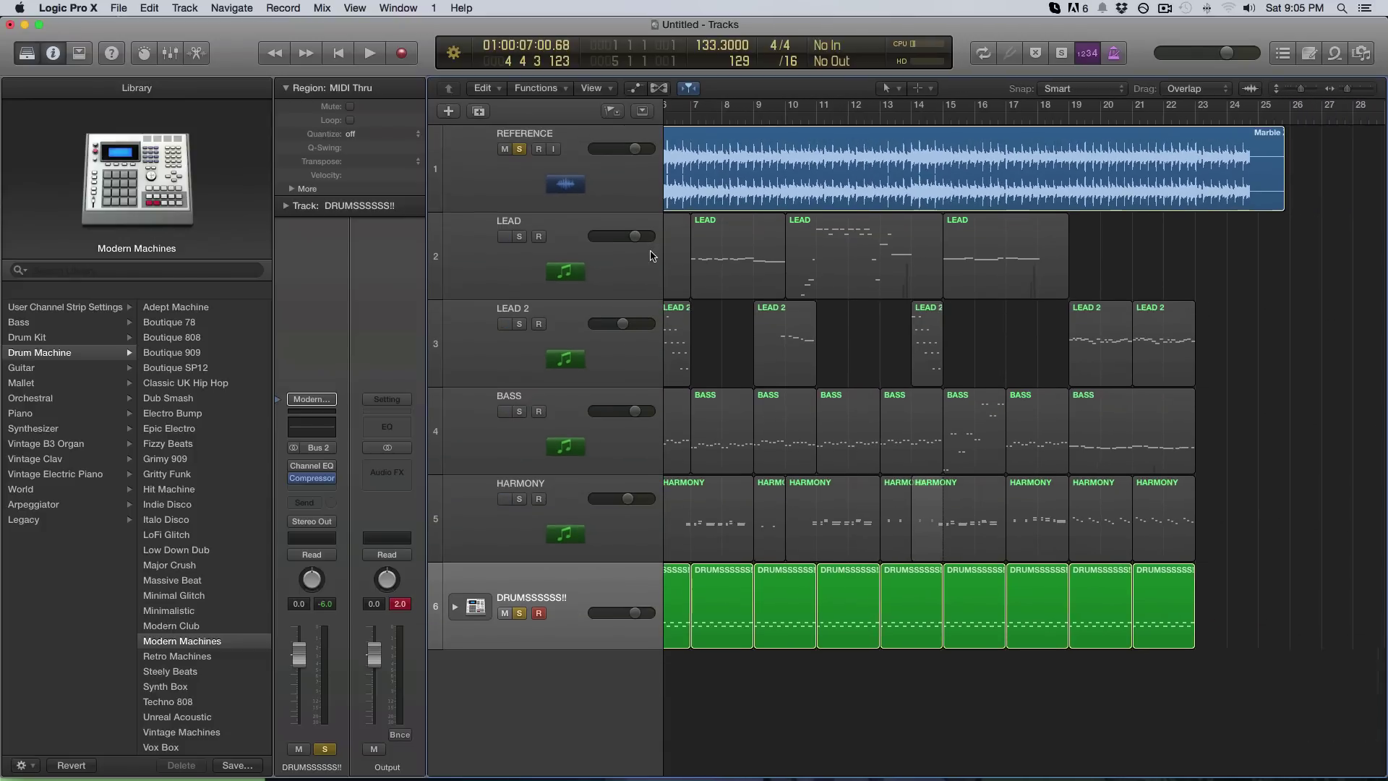
click(519, 150)
click(504, 150)
scroll(737, 233, left, 5)
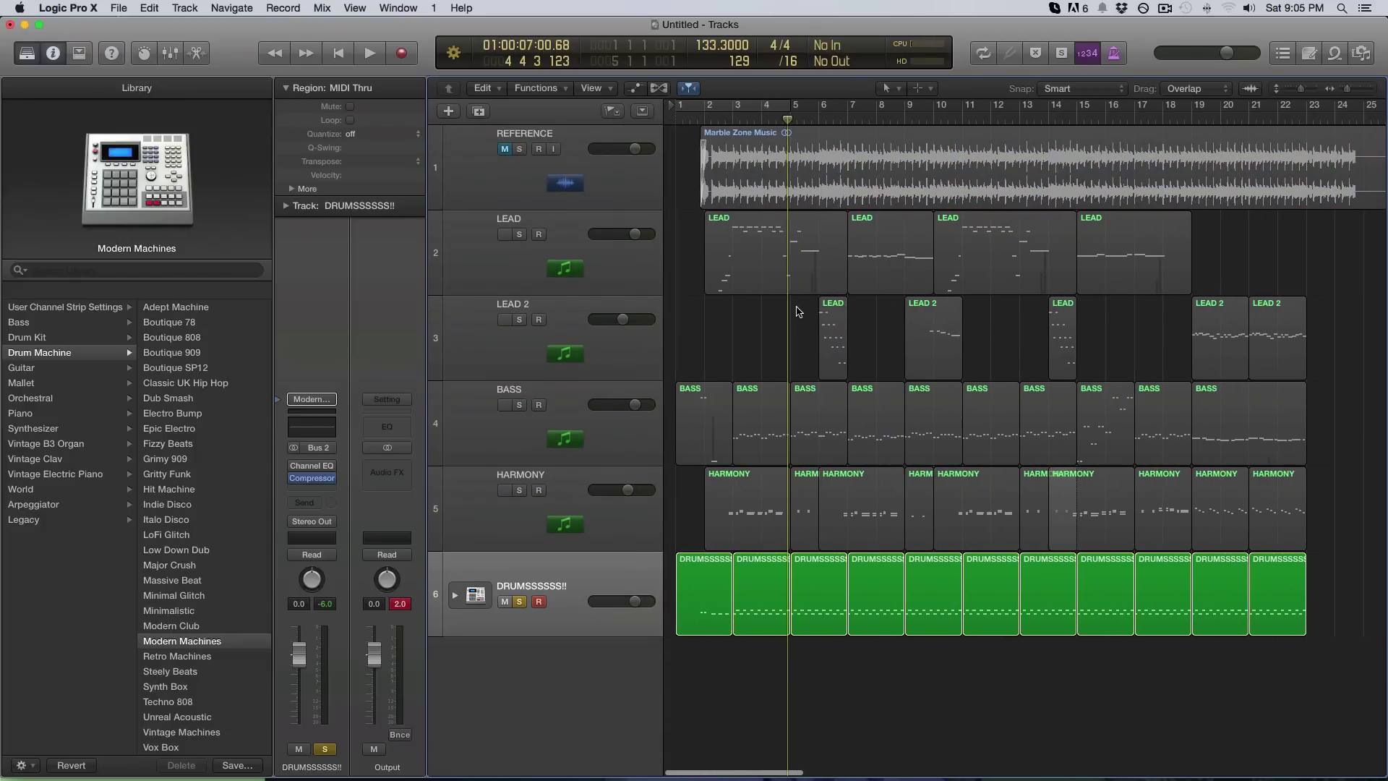
Hide the Library, fit all six tracks in view, and turn off solo on the DRUMSSSSSS!! track
key(y)
key(super+Down)
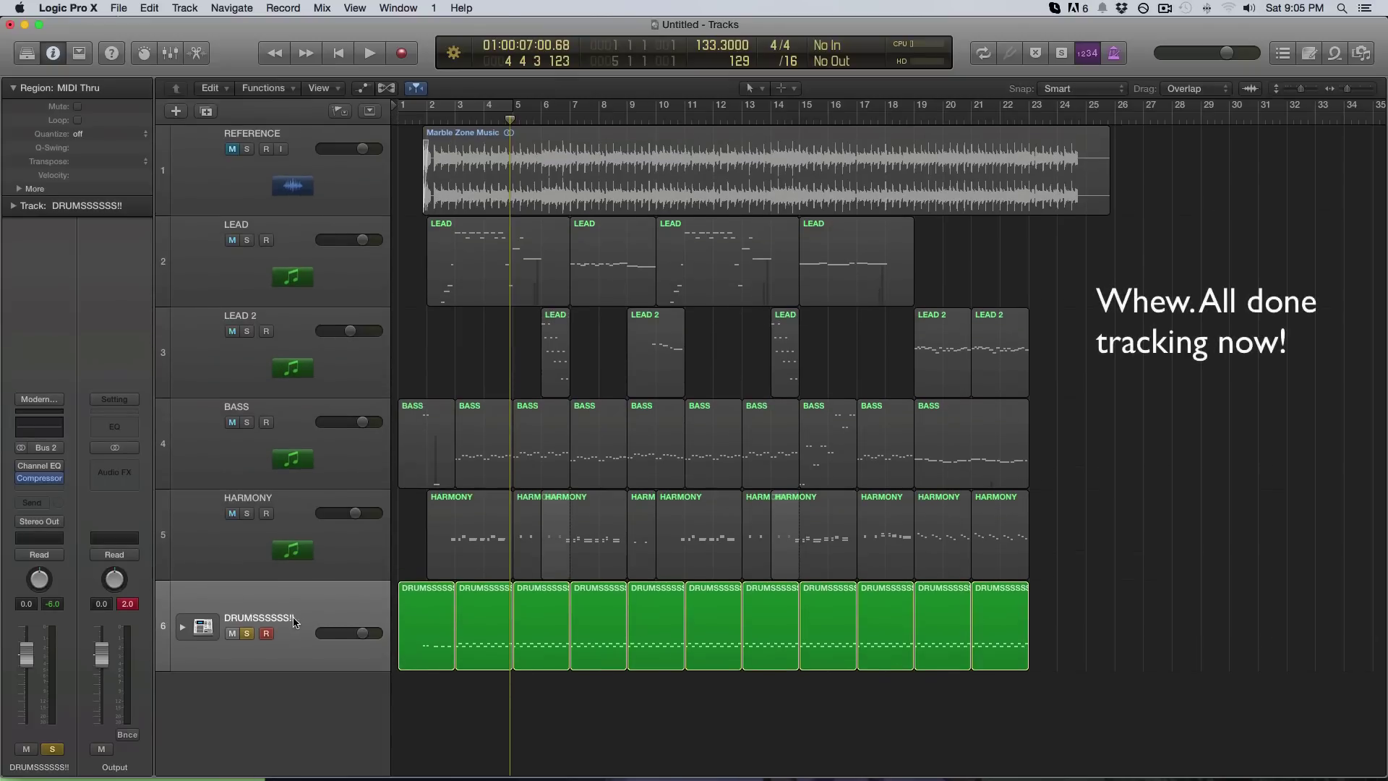
click(250, 633)
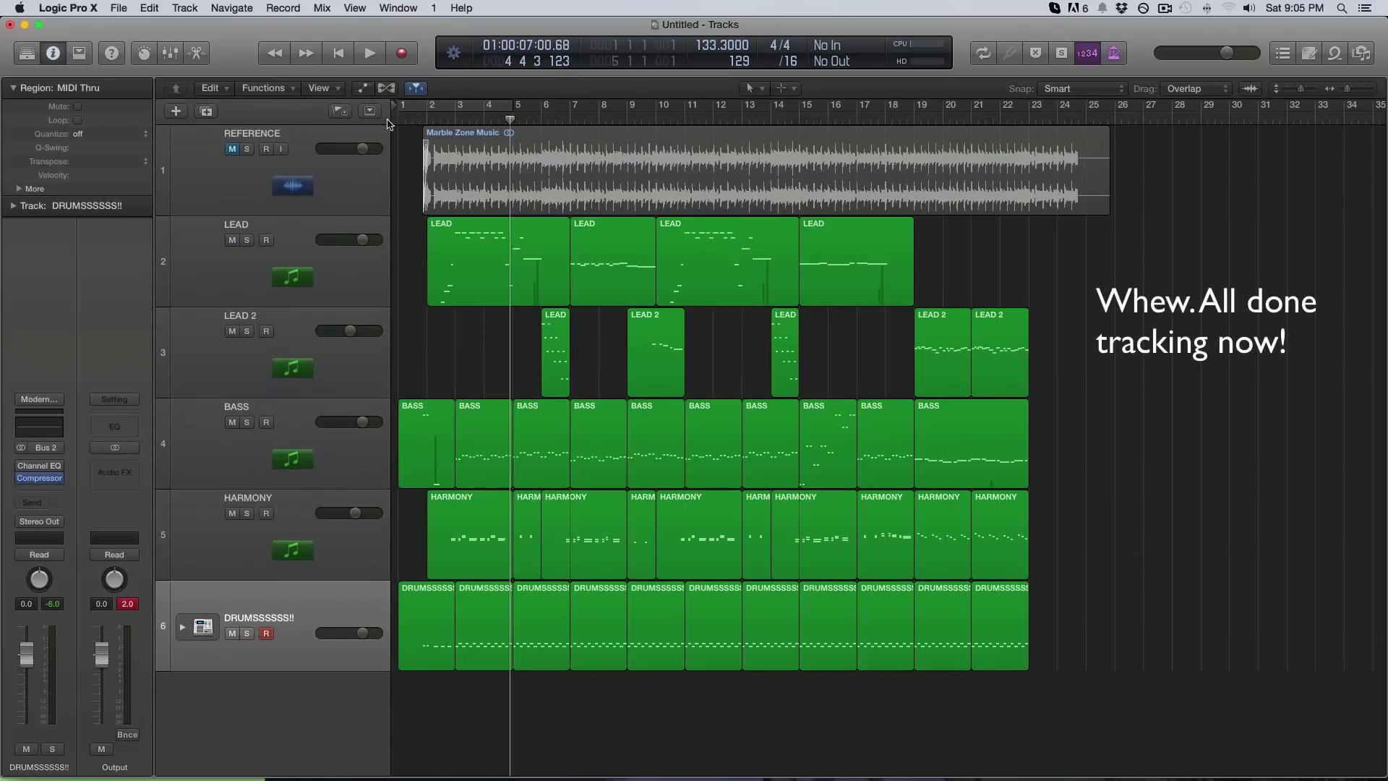
Solo the REFERENCE track and play it from the start of the project
click(247, 149)
key(Return)
key(space)
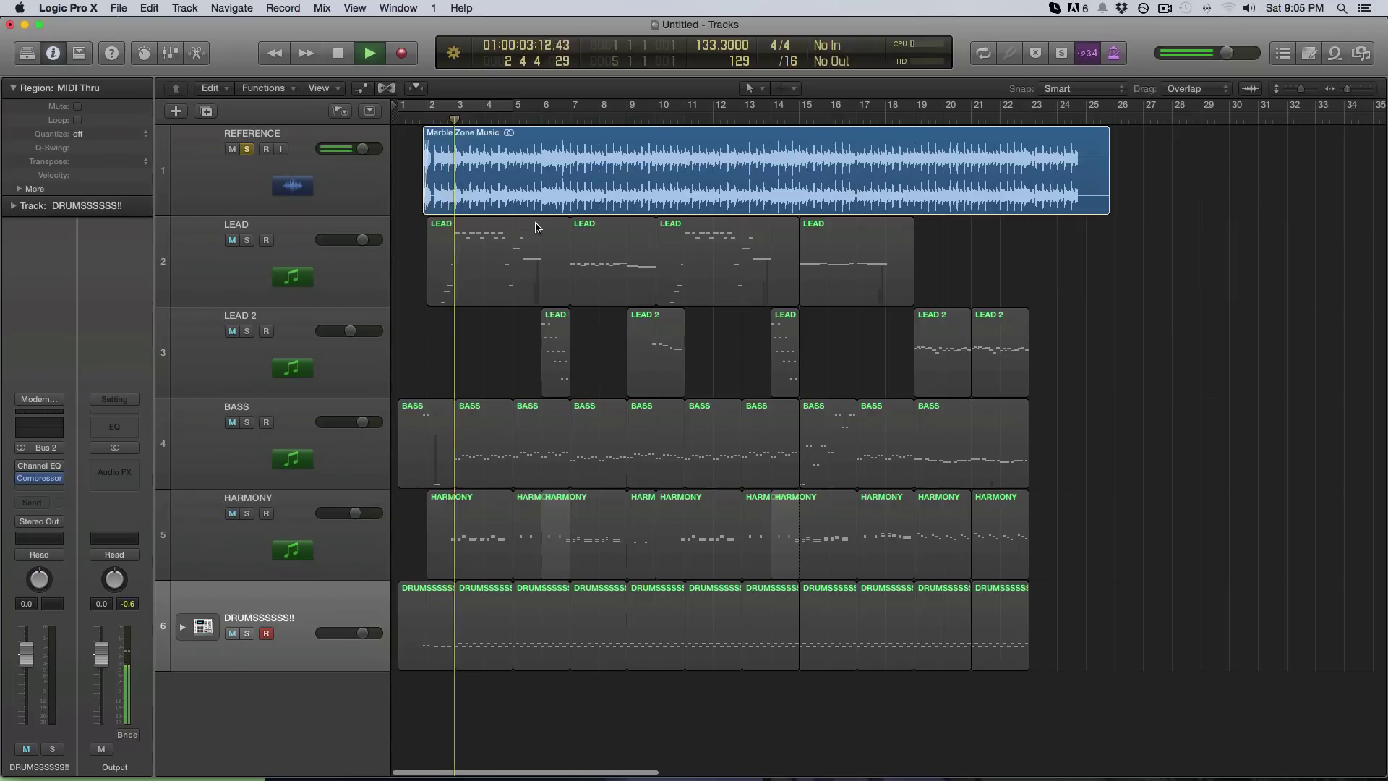
Stop playback and turn off solo on the REFERENCE track
key(super+Right)
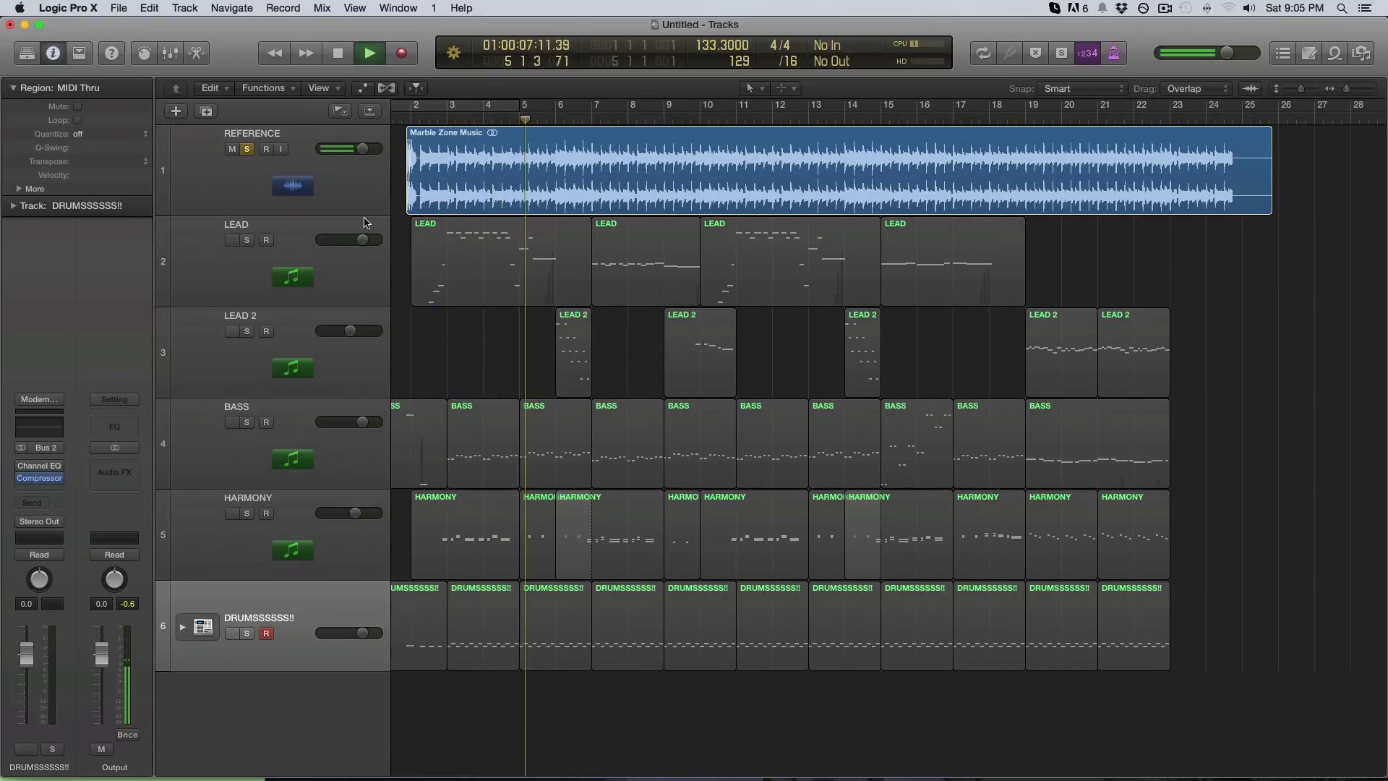
key(space)
click(247, 149)
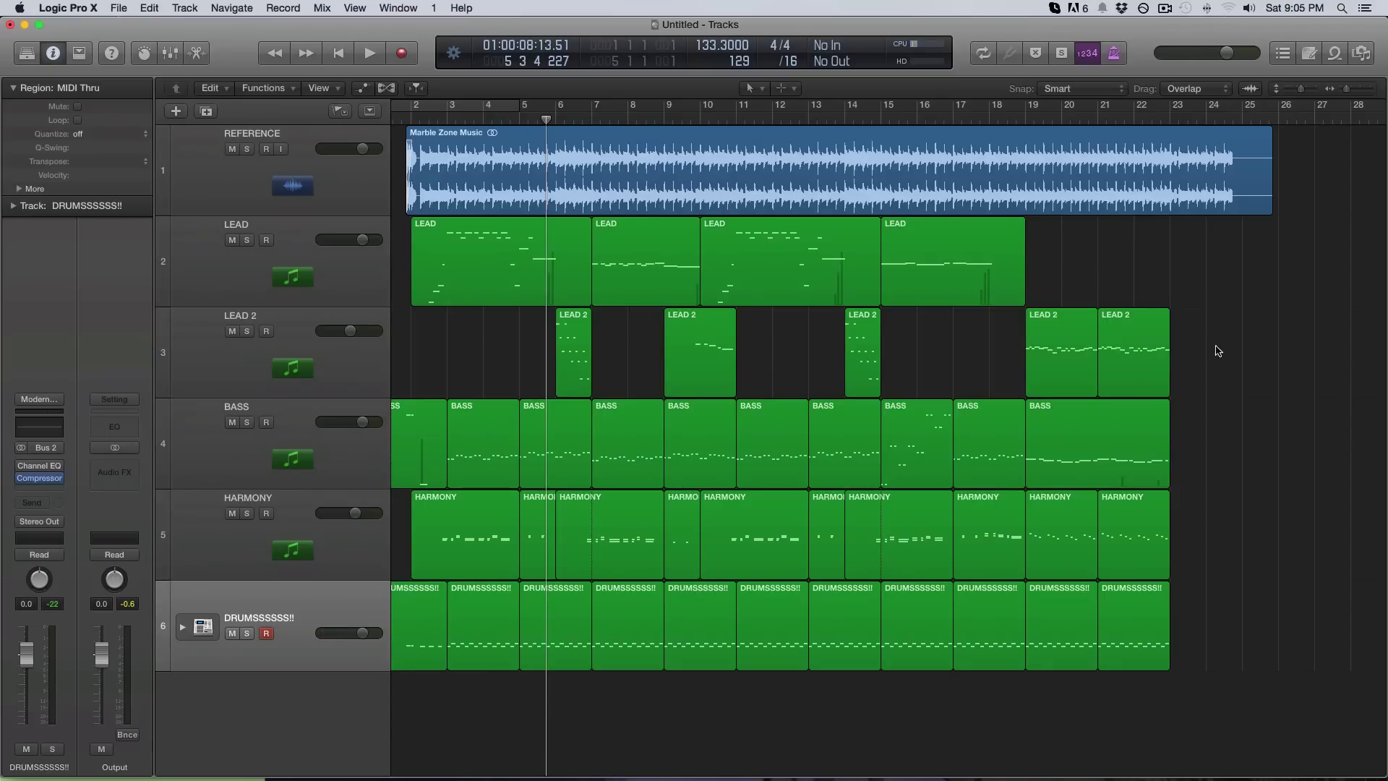
Recolour all LEAD 2 regions bright green and all BASS regions blue-violet
drag(1243, 344, 831, 347)
key(alt+c)
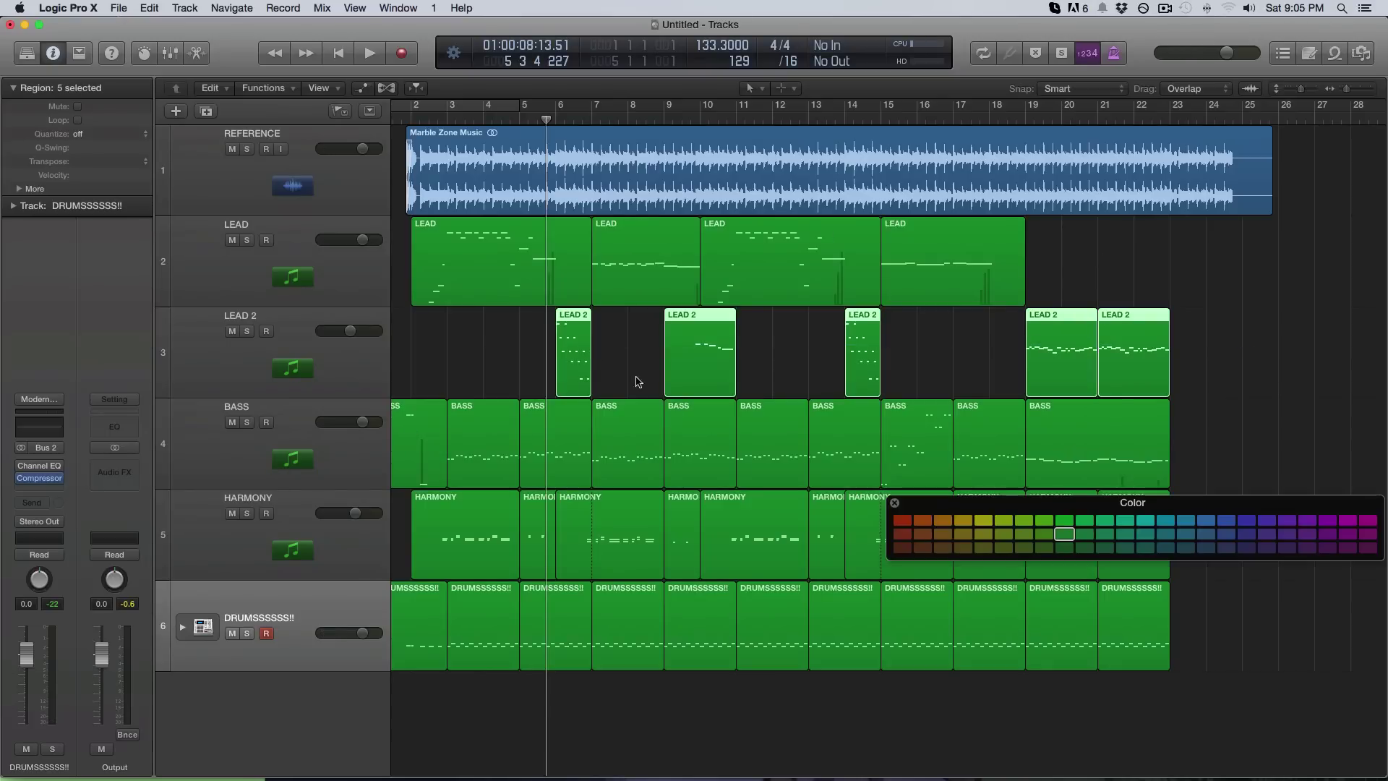
click(1070, 524)
drag(1237, 419, 421, 434)
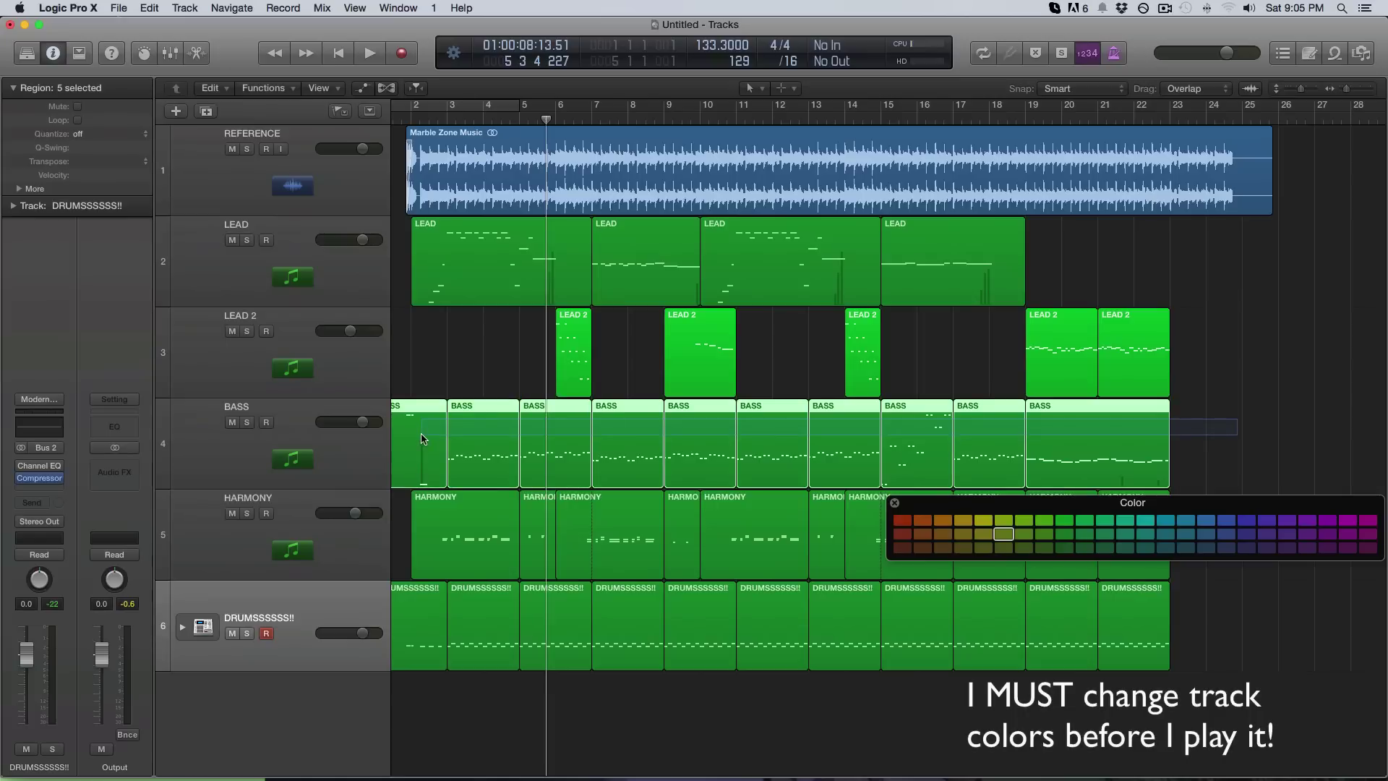
scroll(456, 433, left, 2)
click(1247, 521)
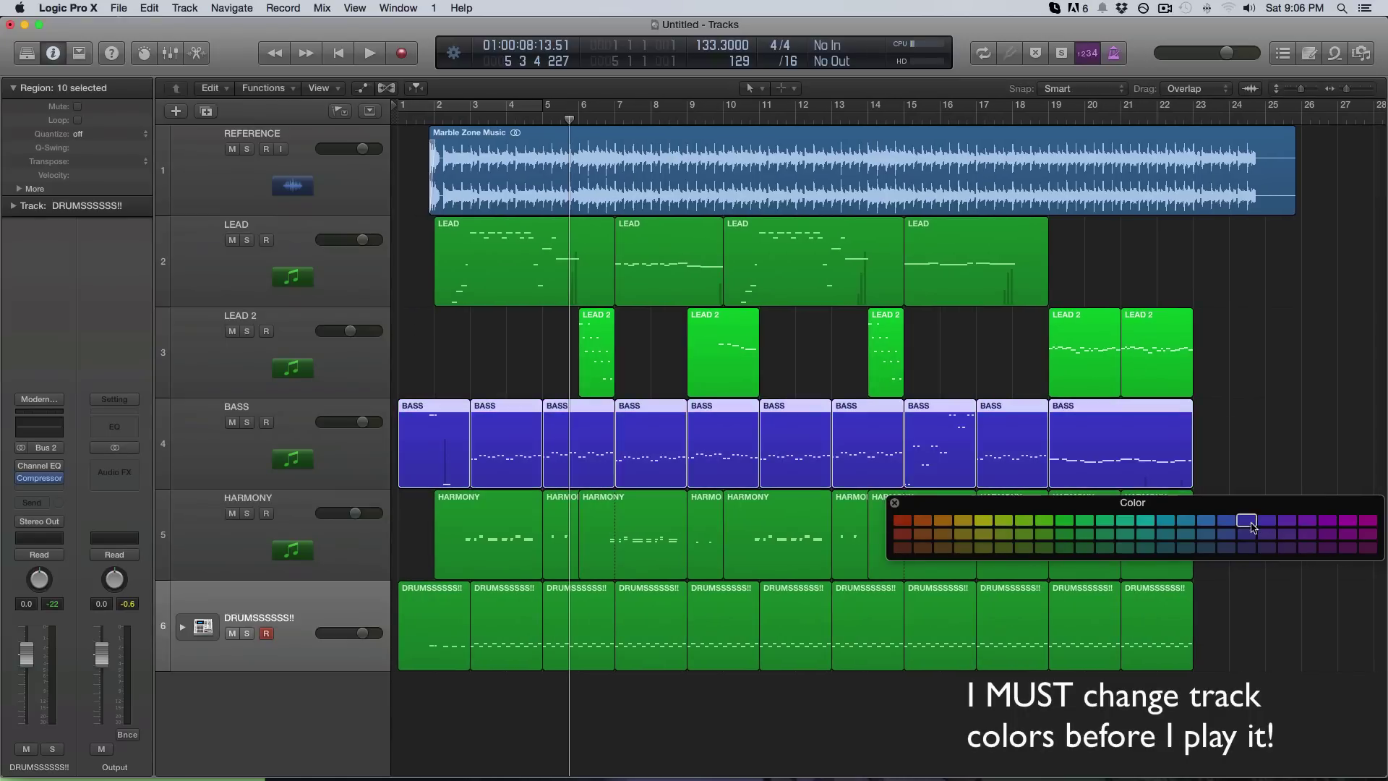
Recolour all HARMONY regions turquoise, moving the colour palette out of the way
drag(1180, 512, 1093, 334)
drag(1232, 521, 427, 539)
click(1057, 347)
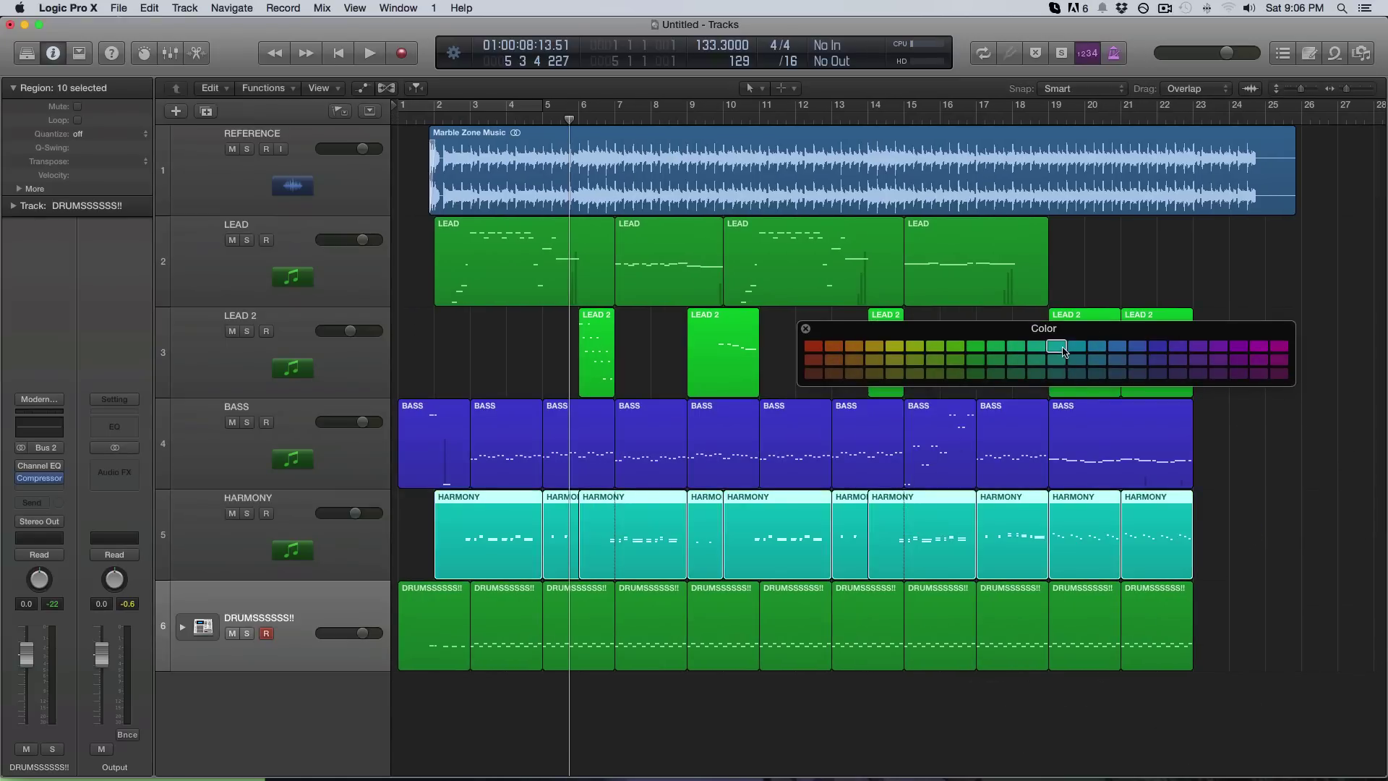
Recolour all DRUMSSSSSS!! regions dark red and close the colour palette
drag(1248, 617, 564, 631)
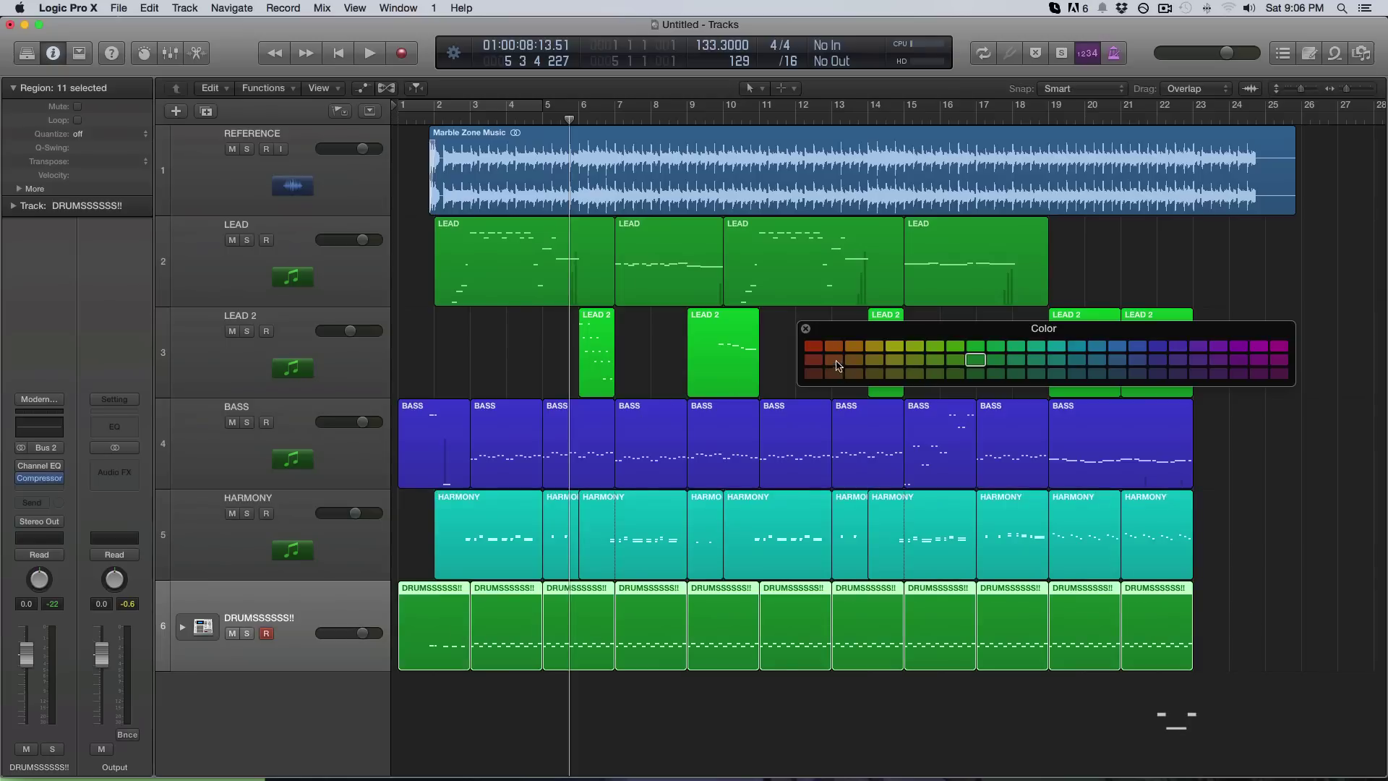
click(813, 345)
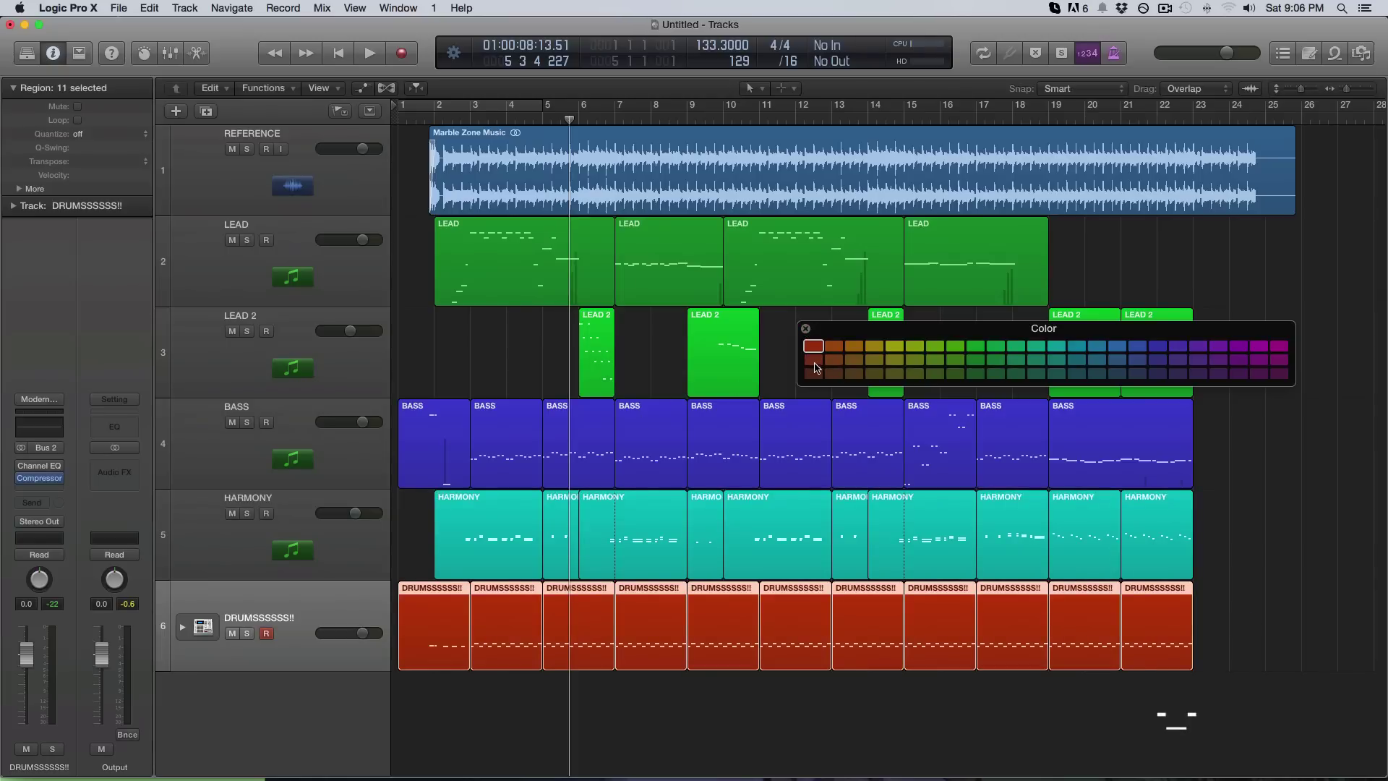
click(814, 361)
click(813, 374)
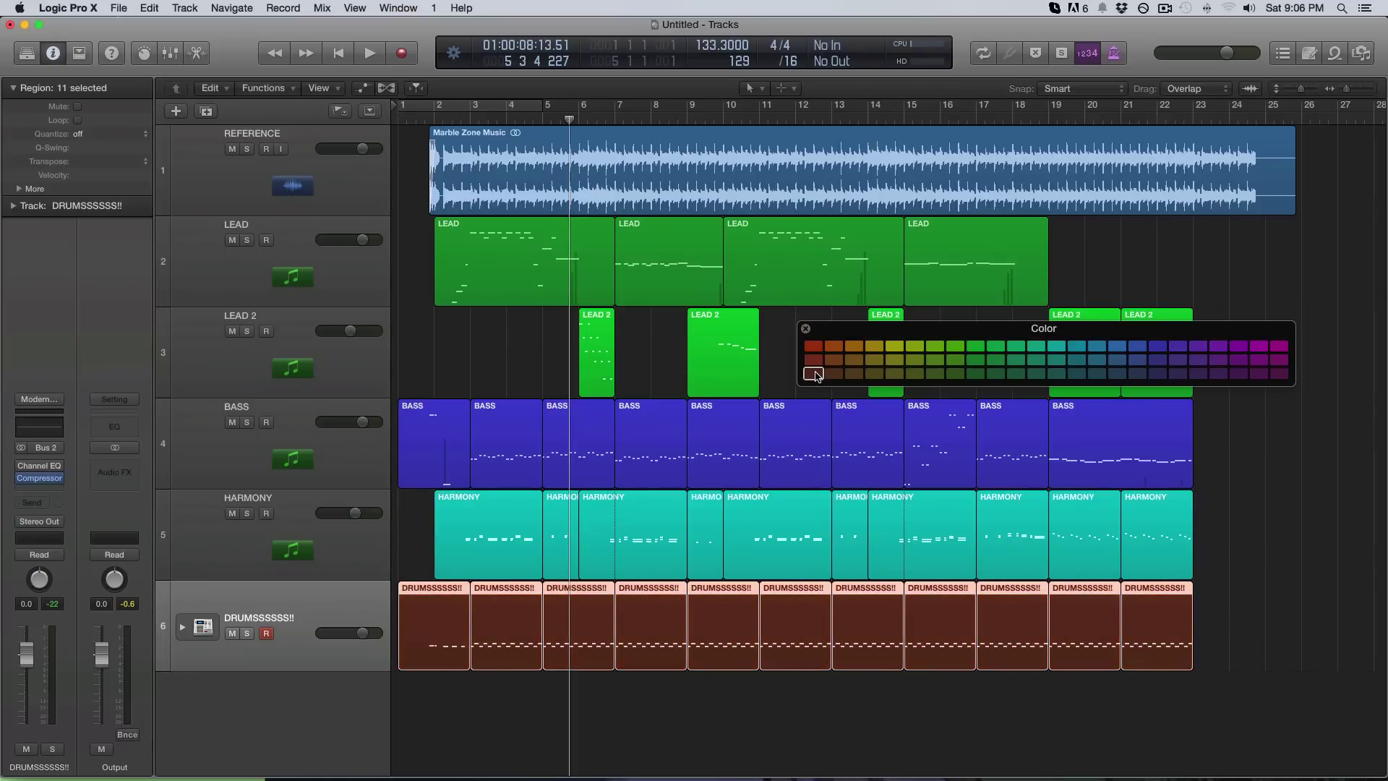
click(805, 329)
click(788, 339)
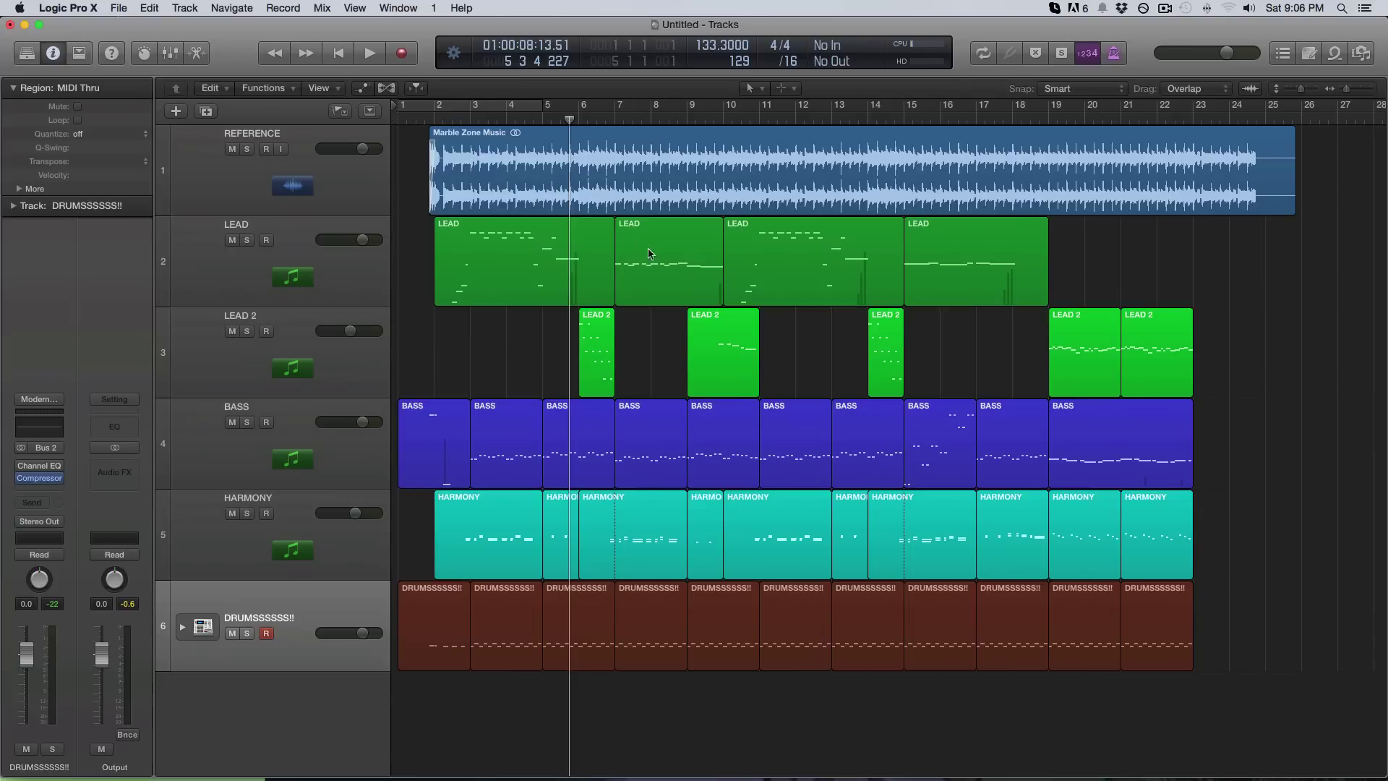
Mute the REFERENCE track, and temporarily solo it to hear its opening bars up to about bar 6
click(430, 123)
click(232, 149)
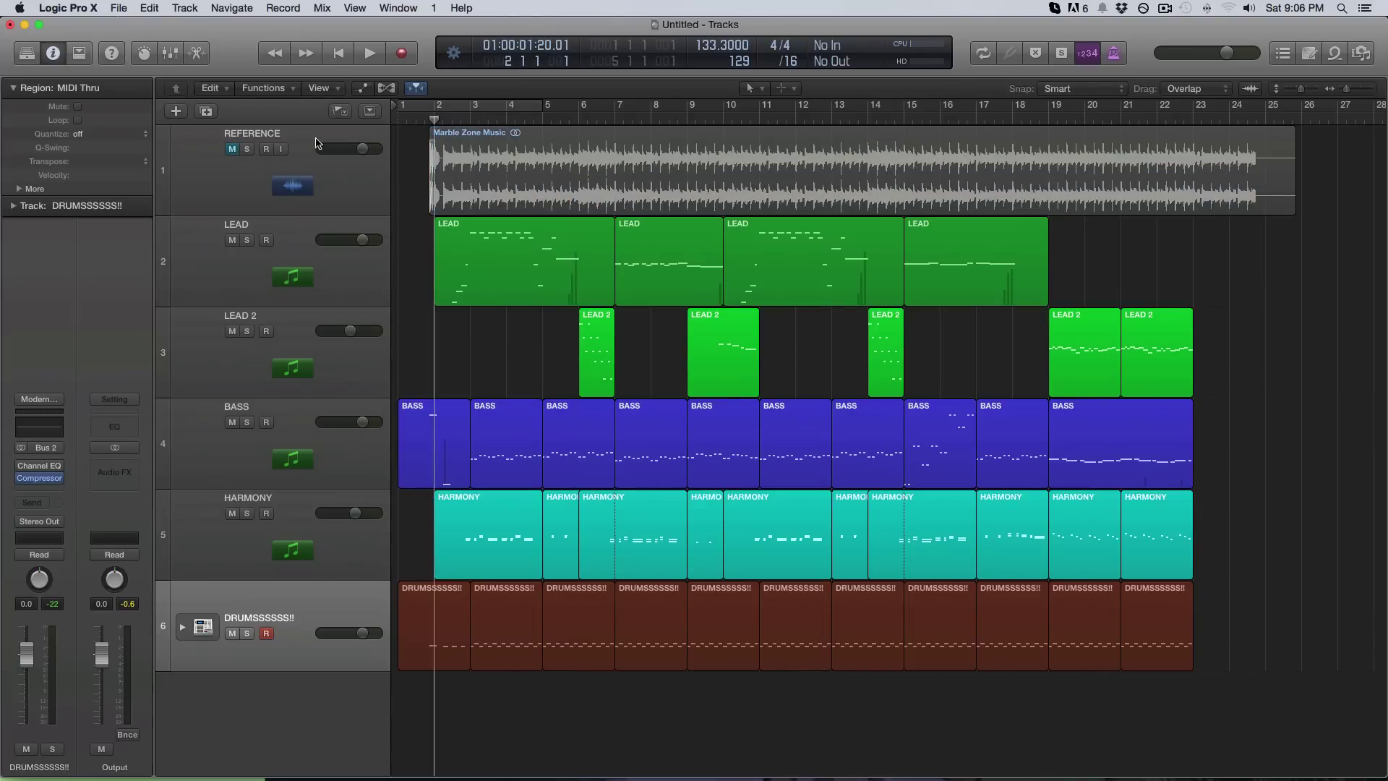
click(247, 156)
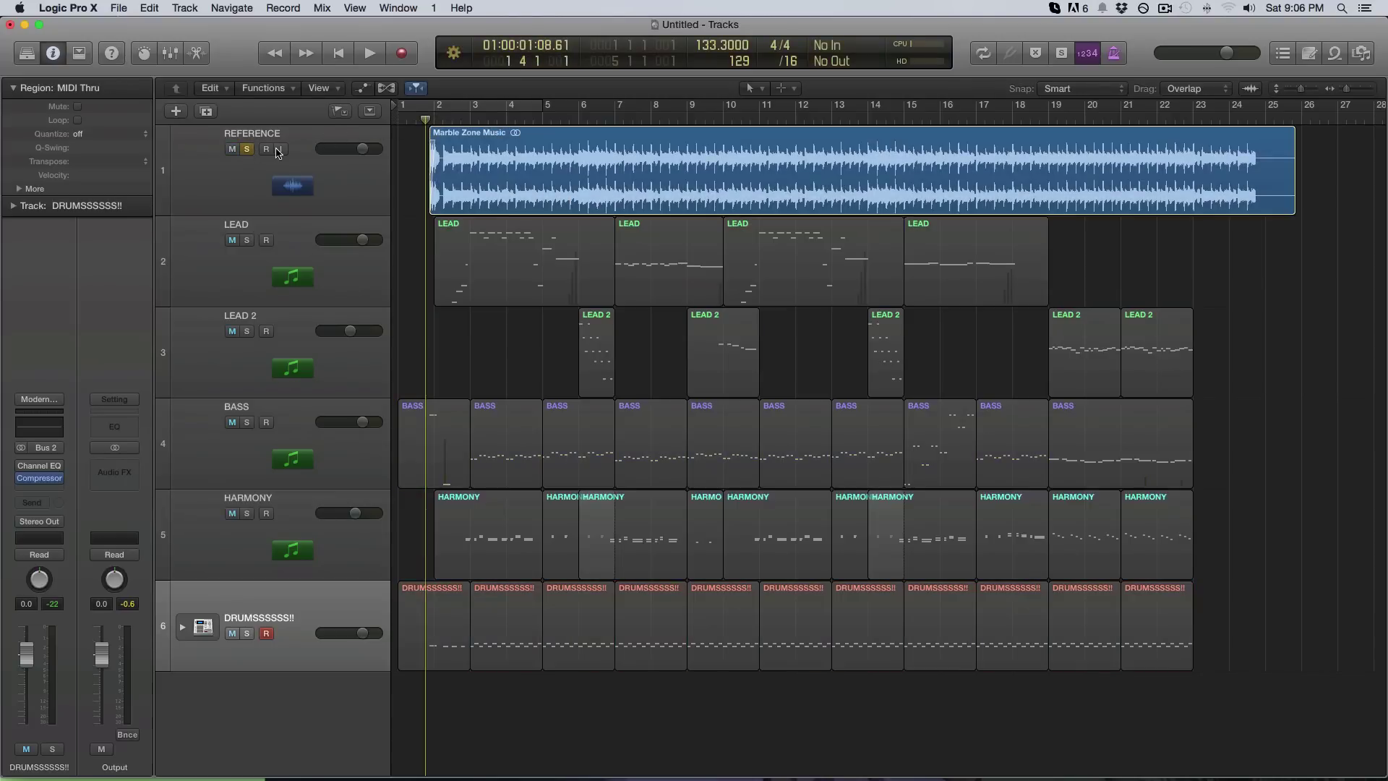
key(space)
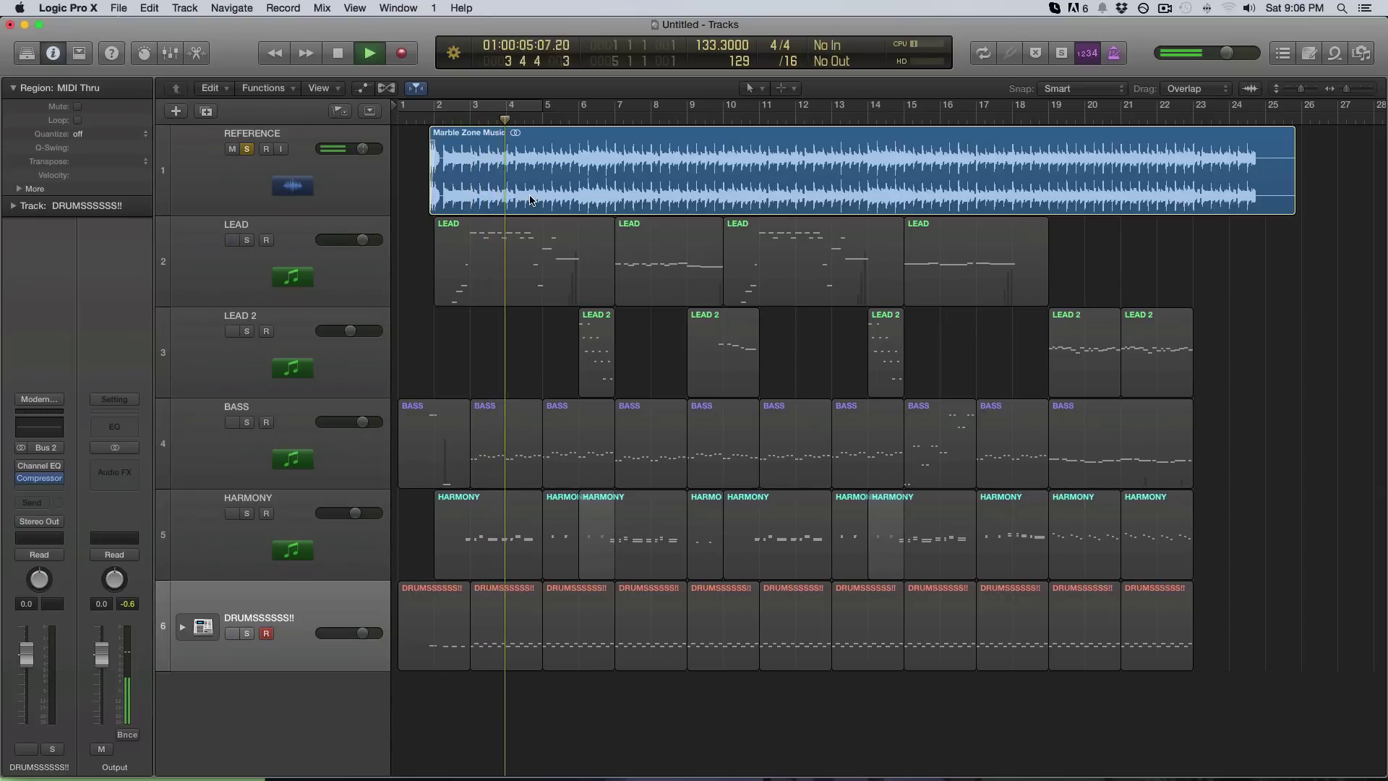
key(space)
click(246, 152)
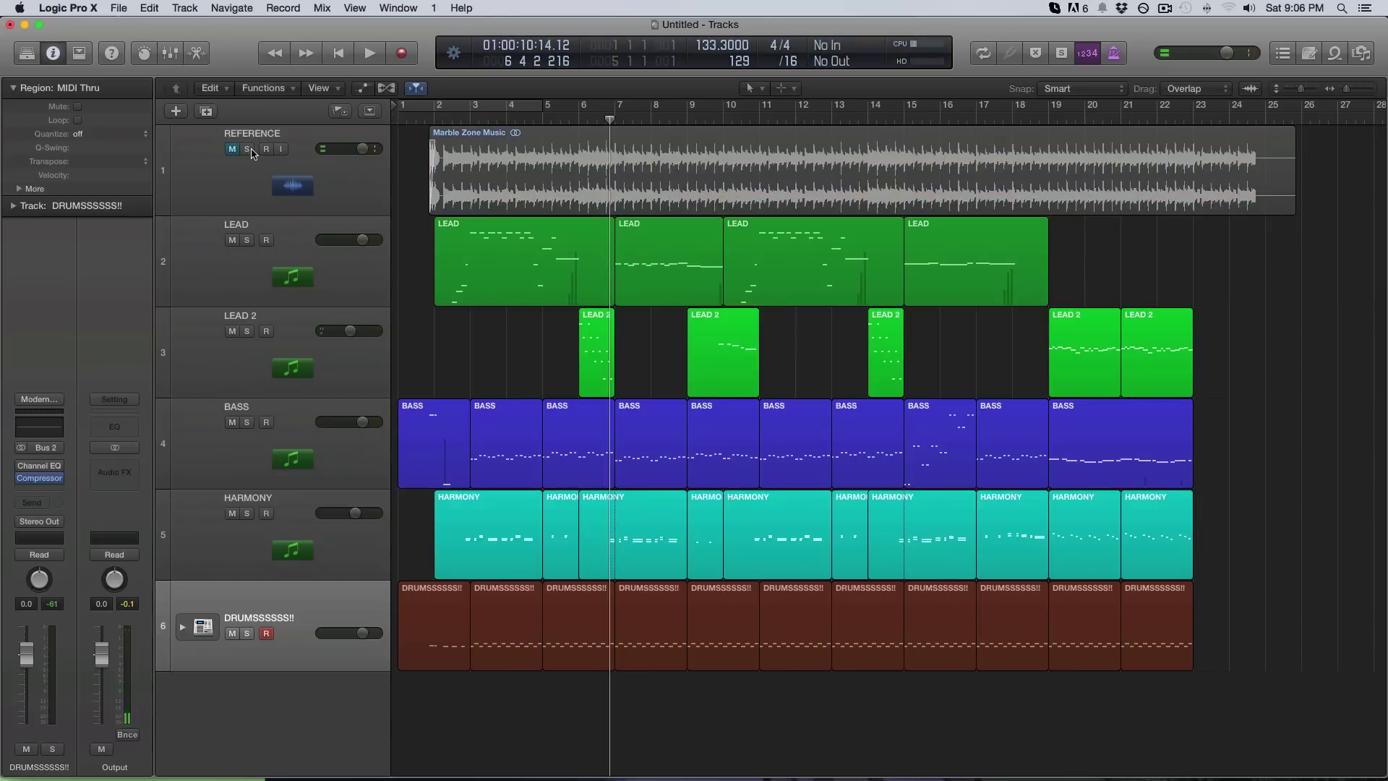
Play the MIDI arrangement from the start and reset the LEAD 2 track's volume to 0.0 dB
click(414, 120)
key(space)
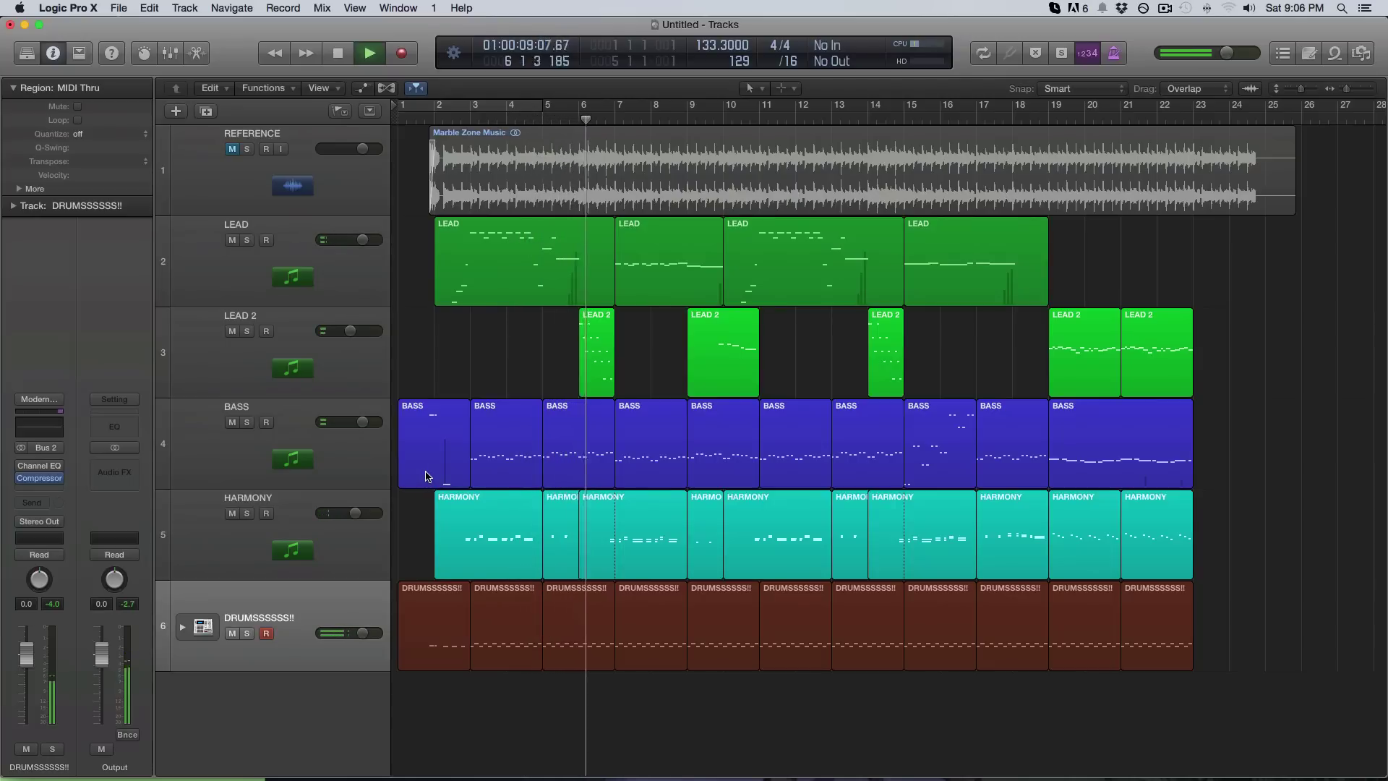
click(378, 382)
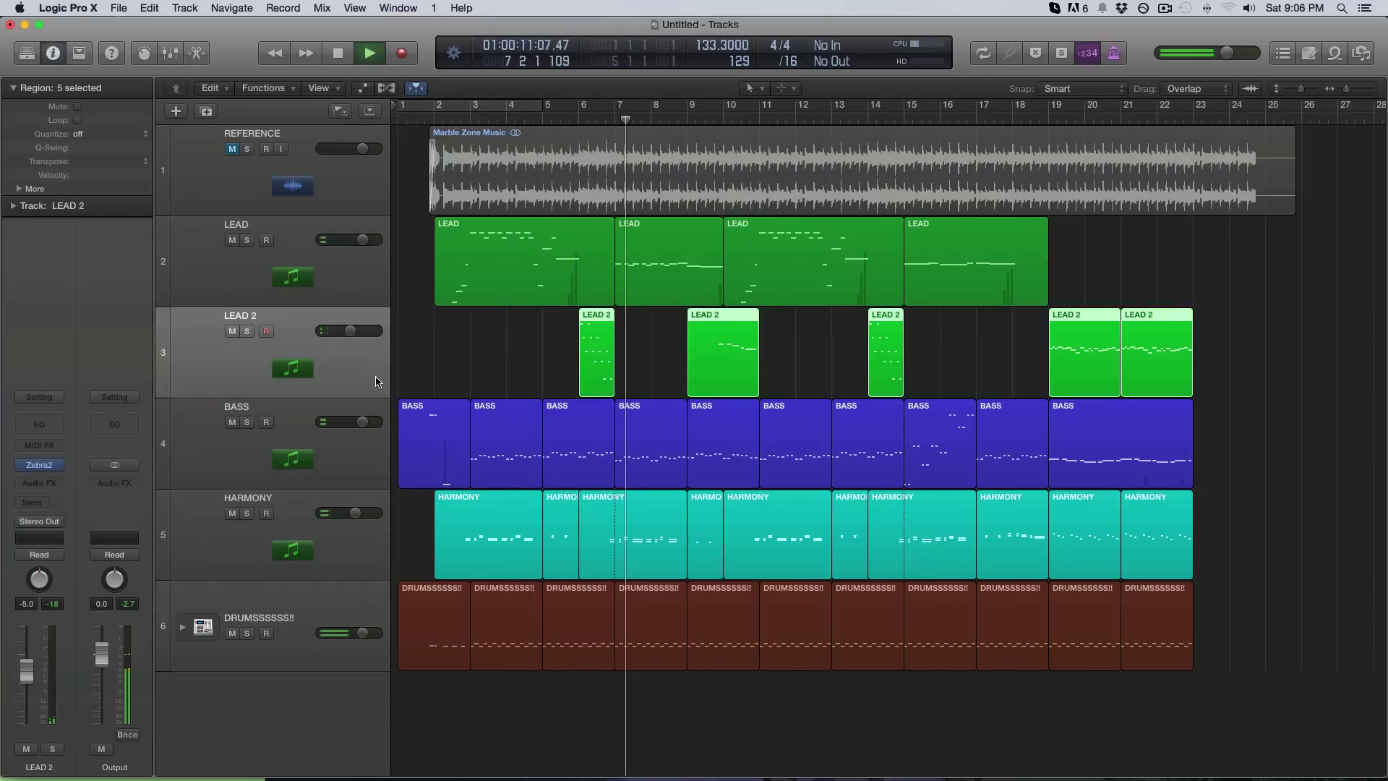
alt+click(26, 671)
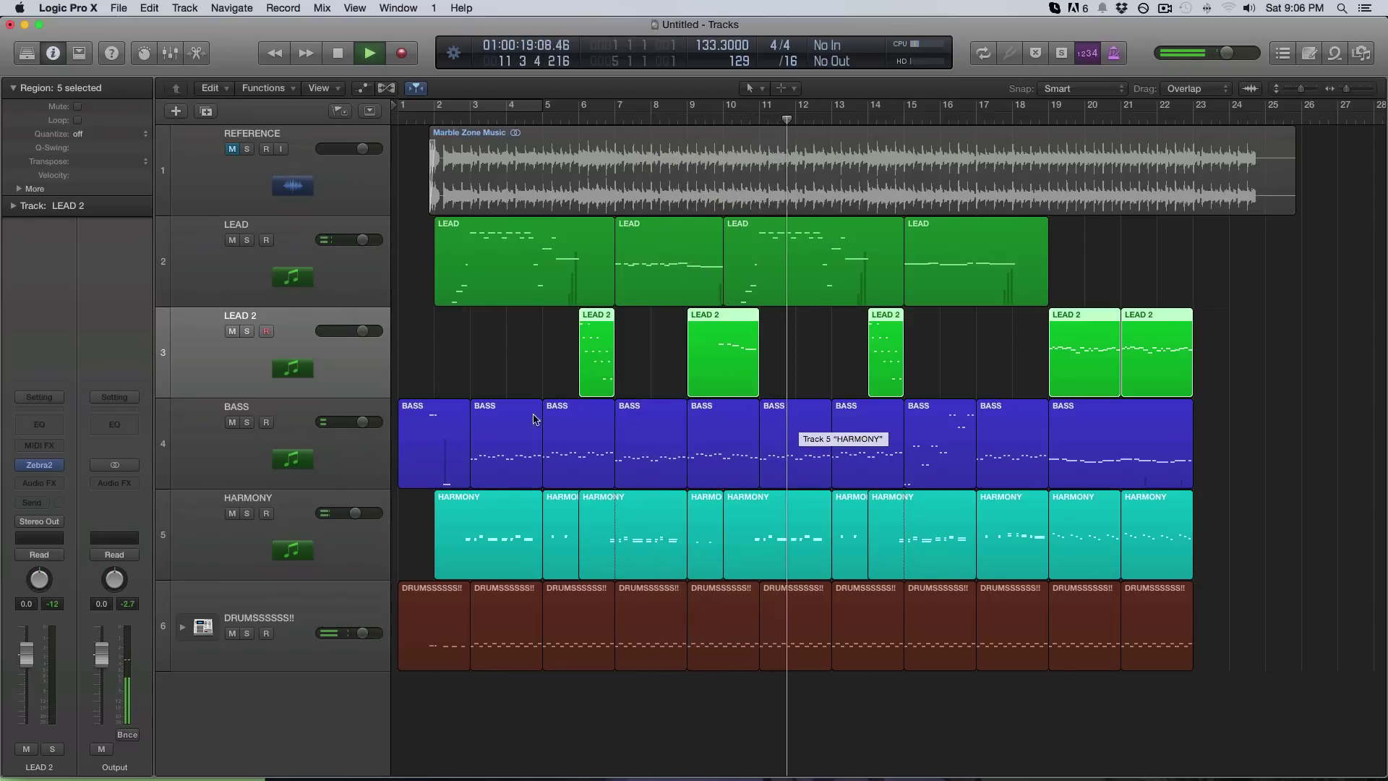
Follow the MIDI arrangement's playback to bar 17, stop it there, and clear the region selection
scroll(1001, 367, right, 3)
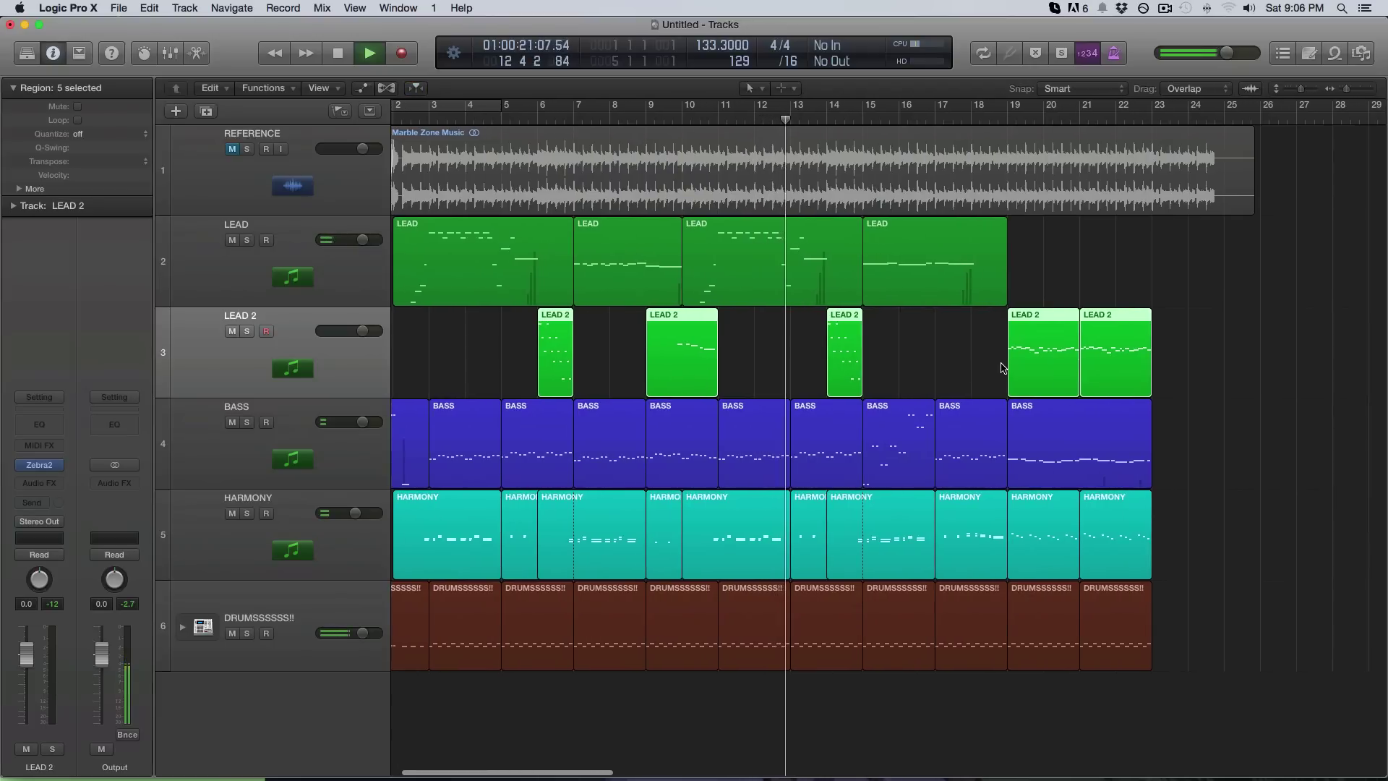
scroll(1002, 368, right, 2)
scroll(1002, 367, right, 5)
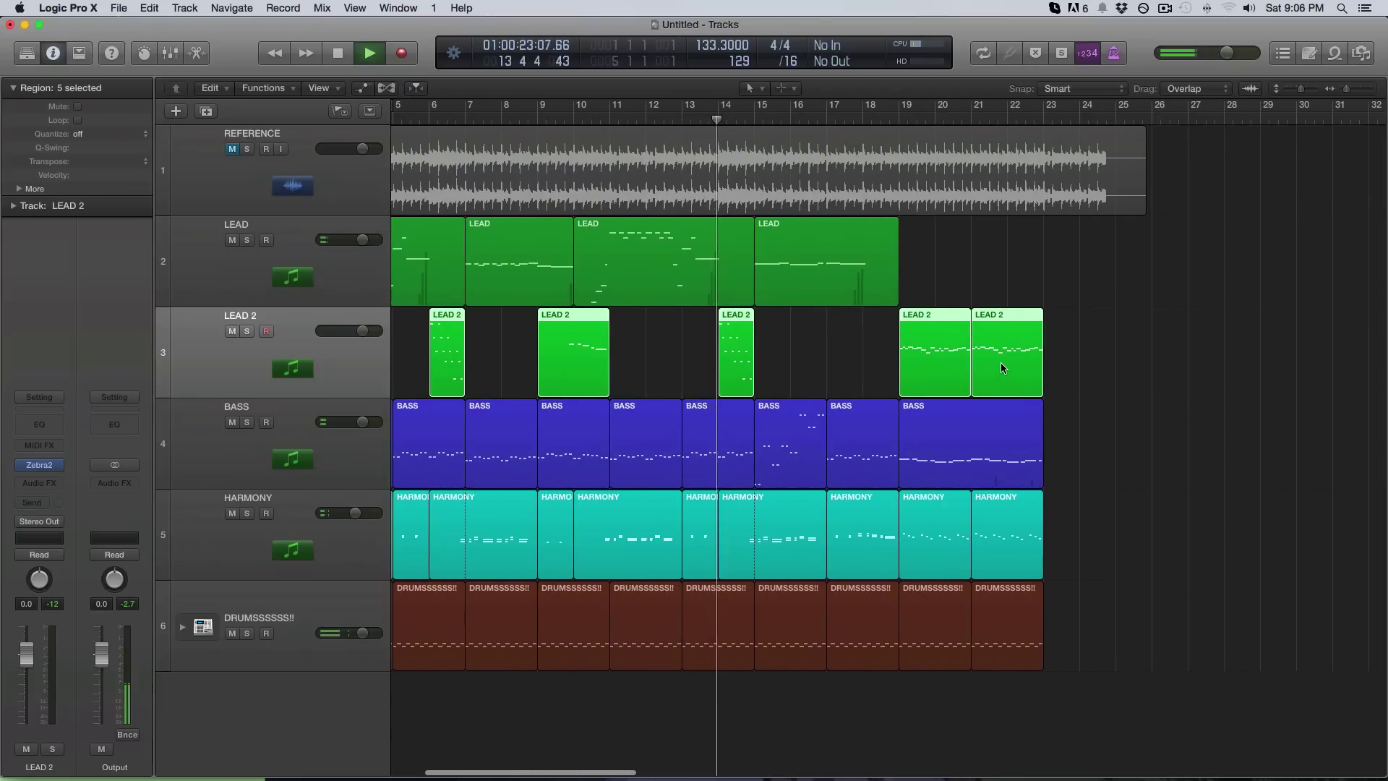
scroll(1001, 367, left, 1)
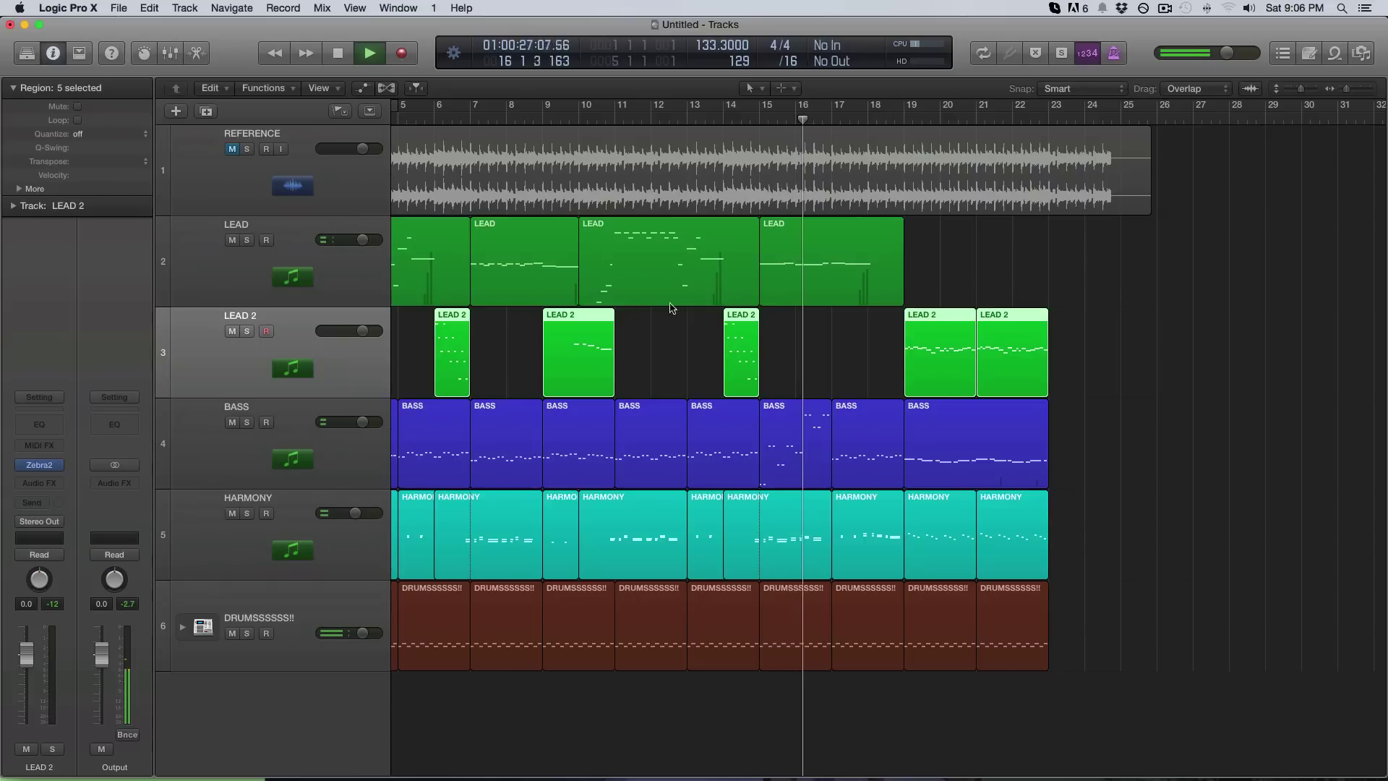
click(820, 340)
key(space)
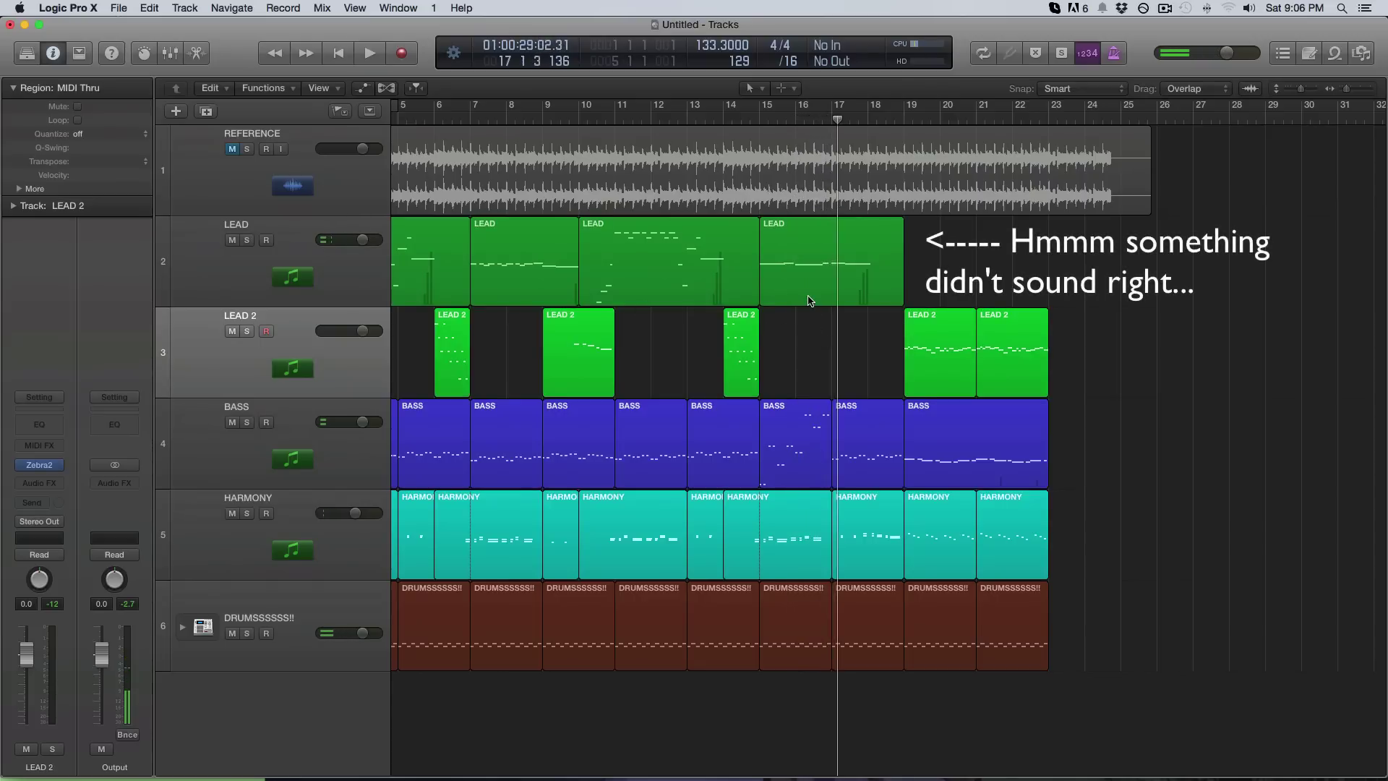
In the LEAD region starting at bar 15, move the second note slightly later and play the passage back
double_click(808, 300)
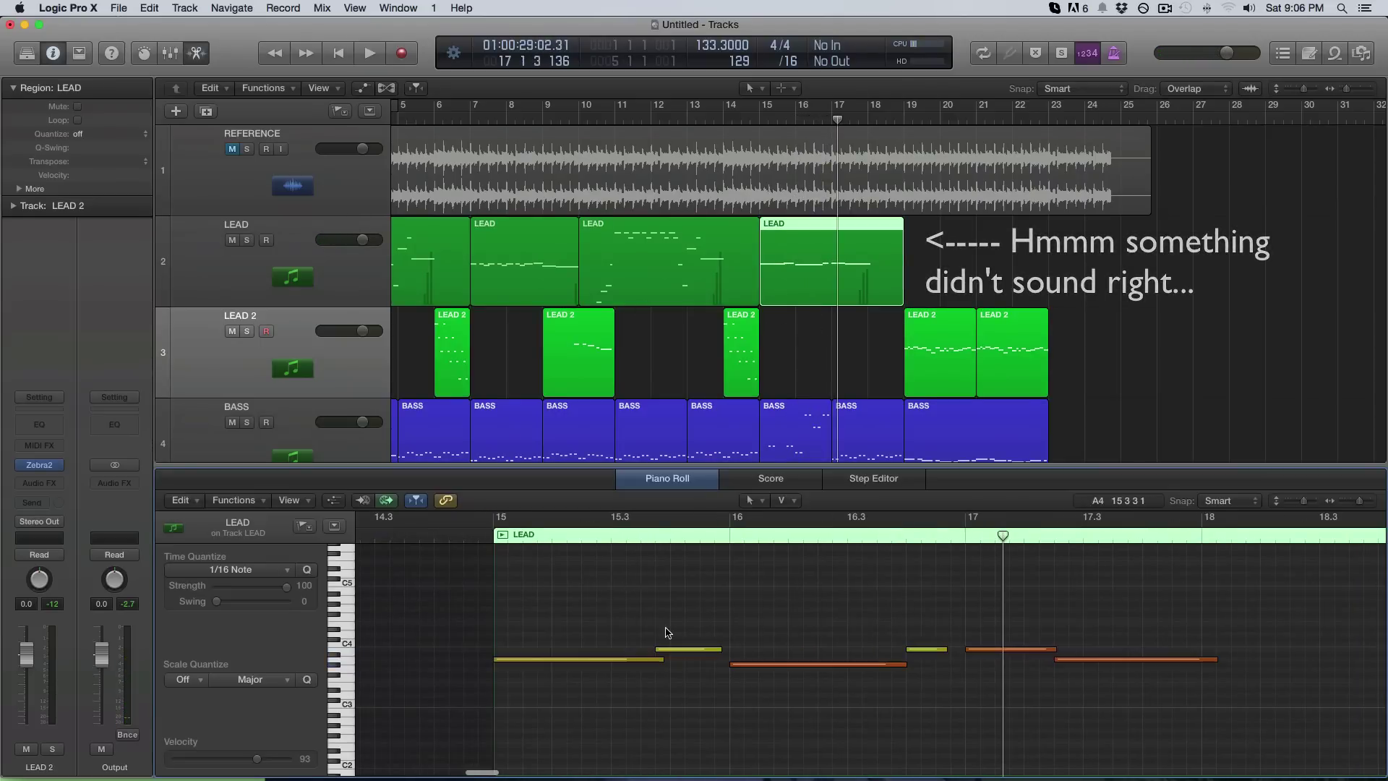
drag(671, 651, 686, 651)
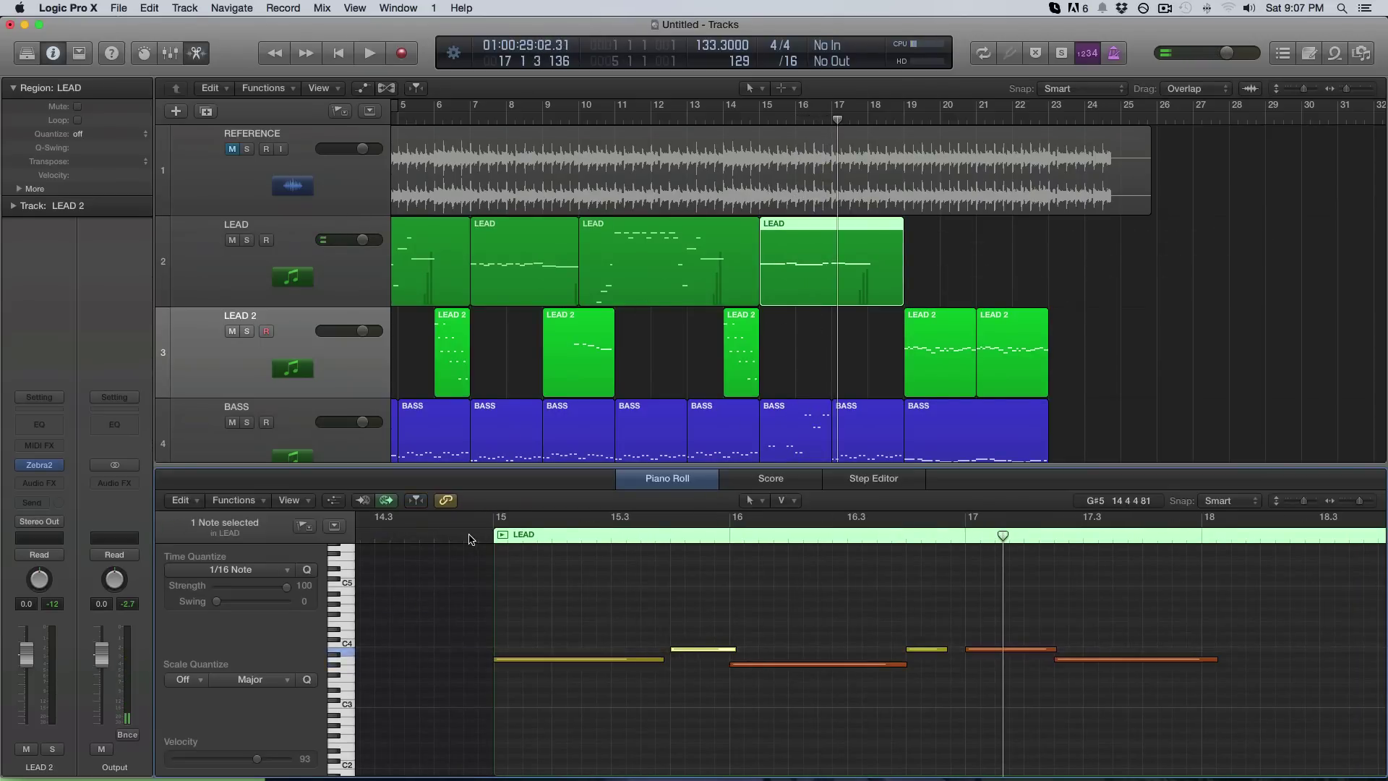
click(465, 535)
key(space)
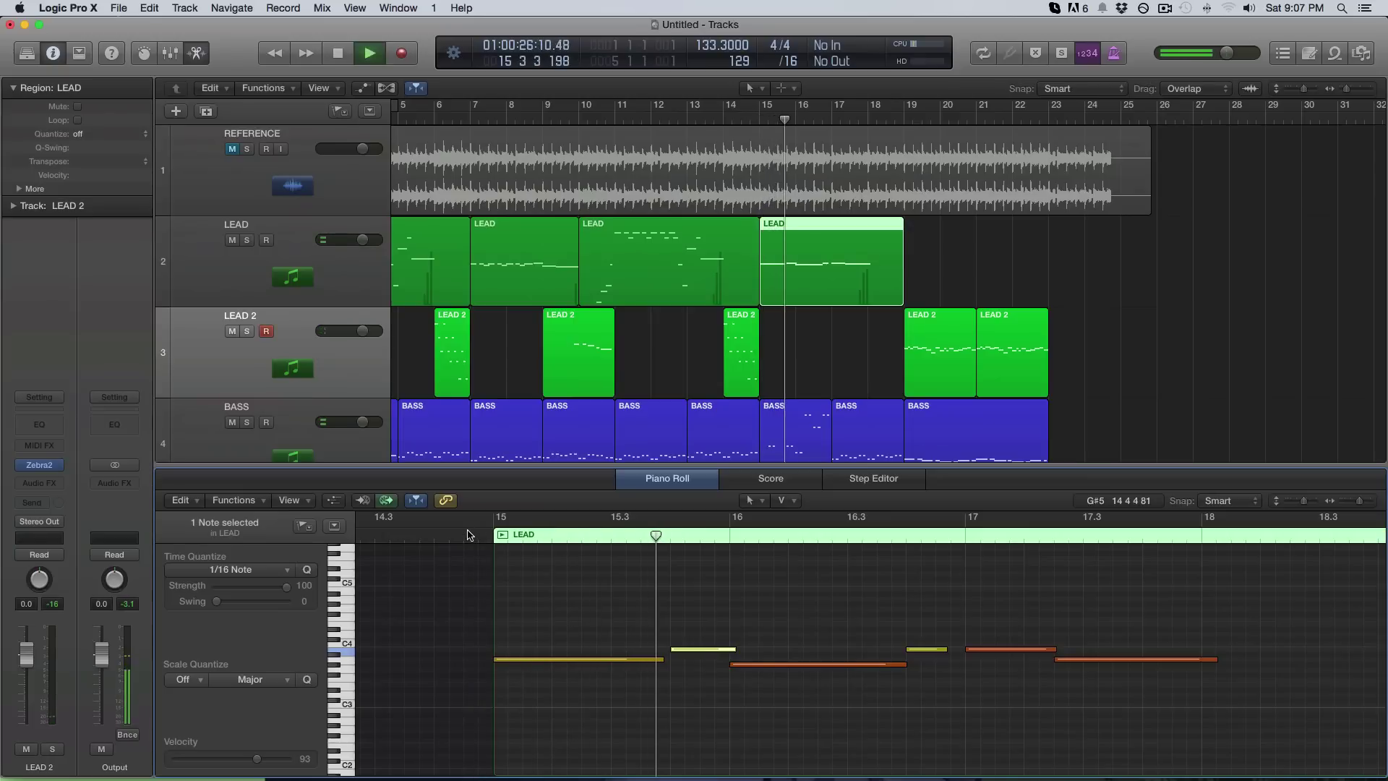
scroll(786, 578, right, 3)
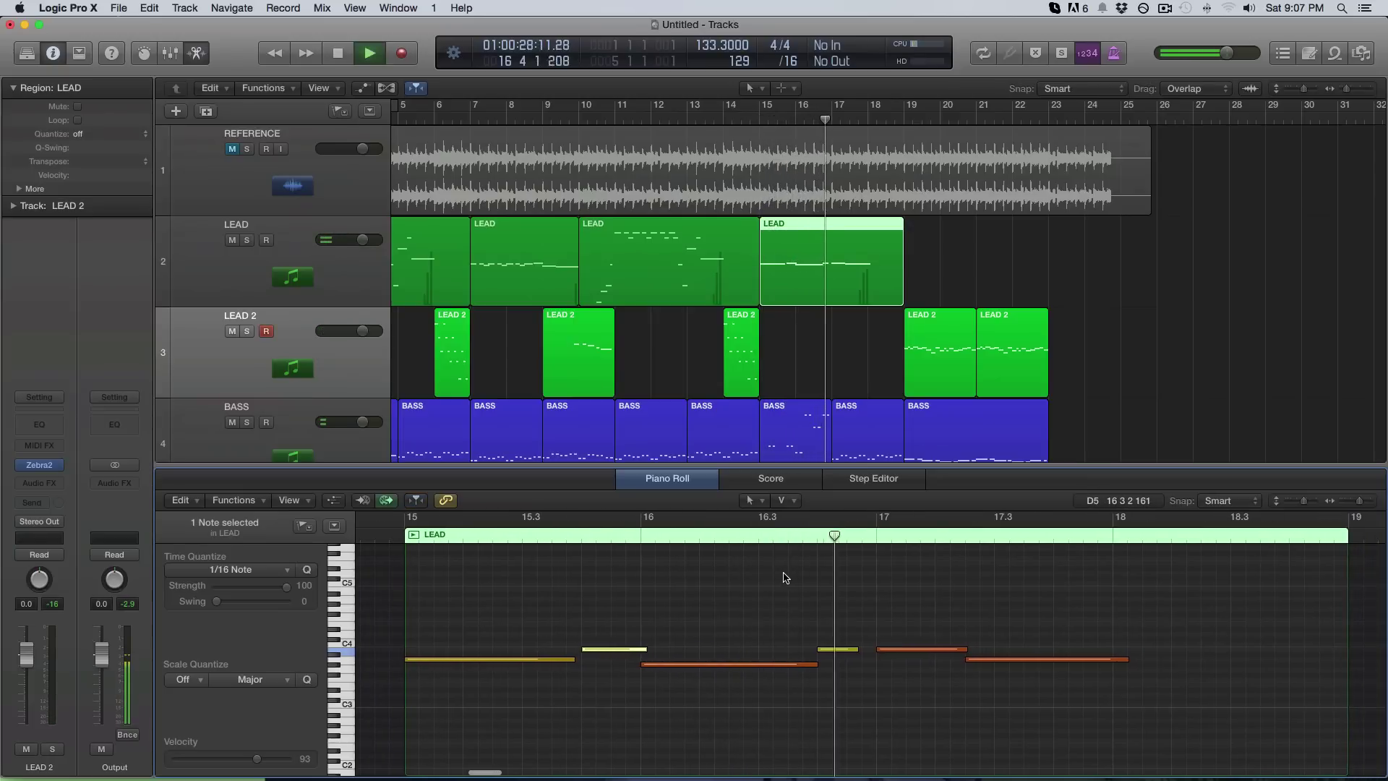
Close the Piano Roll and listen to the arrangement through bar 22, stopping playback there
key(p)
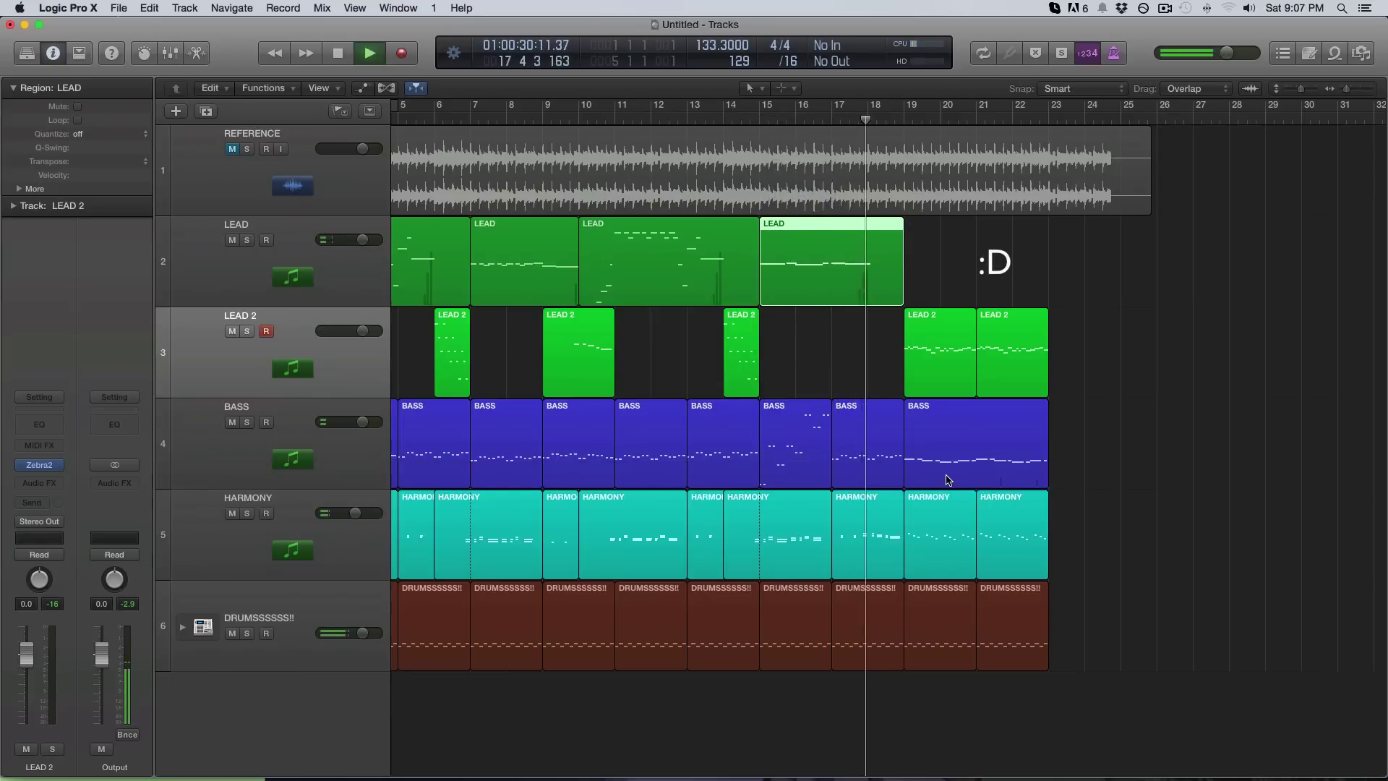
scroll(949, 480, right, 2)
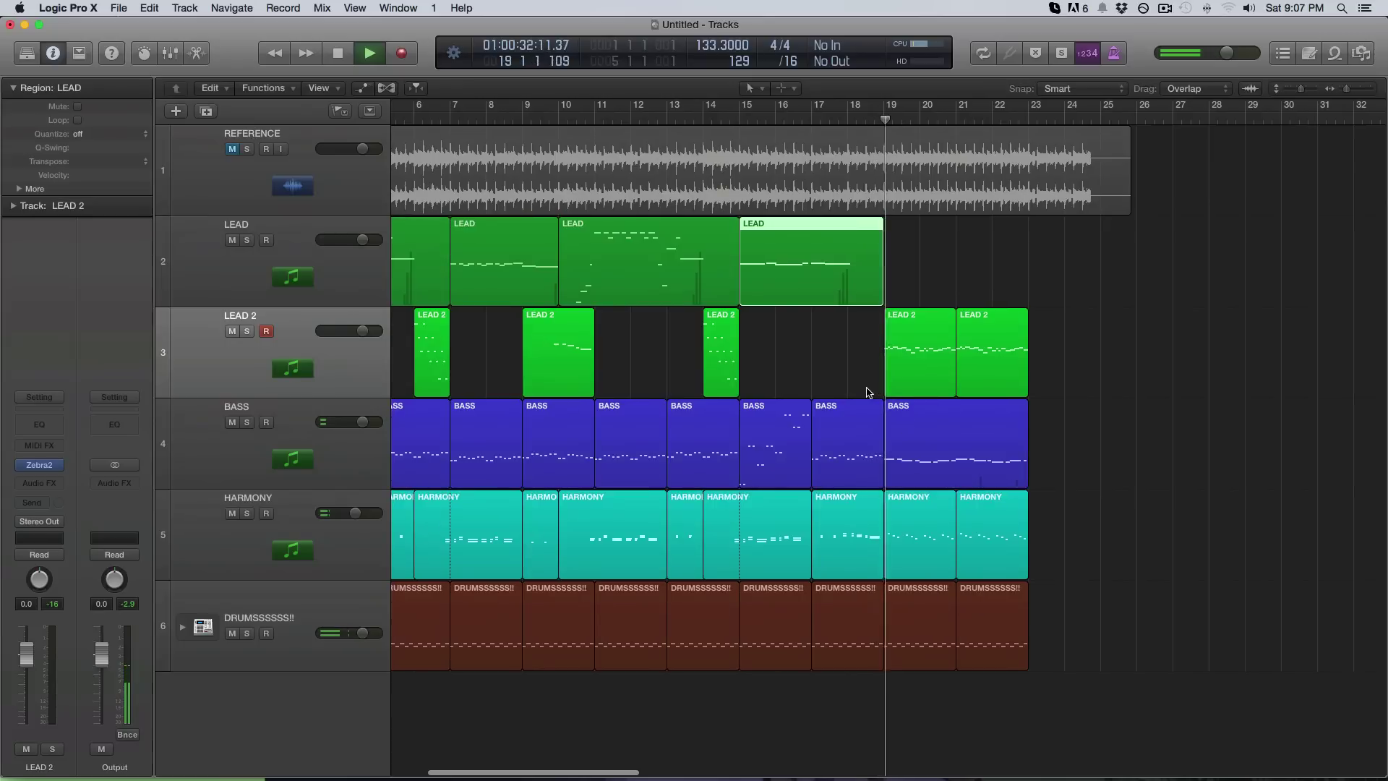
key(space)
Solo the REFERENCE track and listen to it from bar 19
click(247, 149)
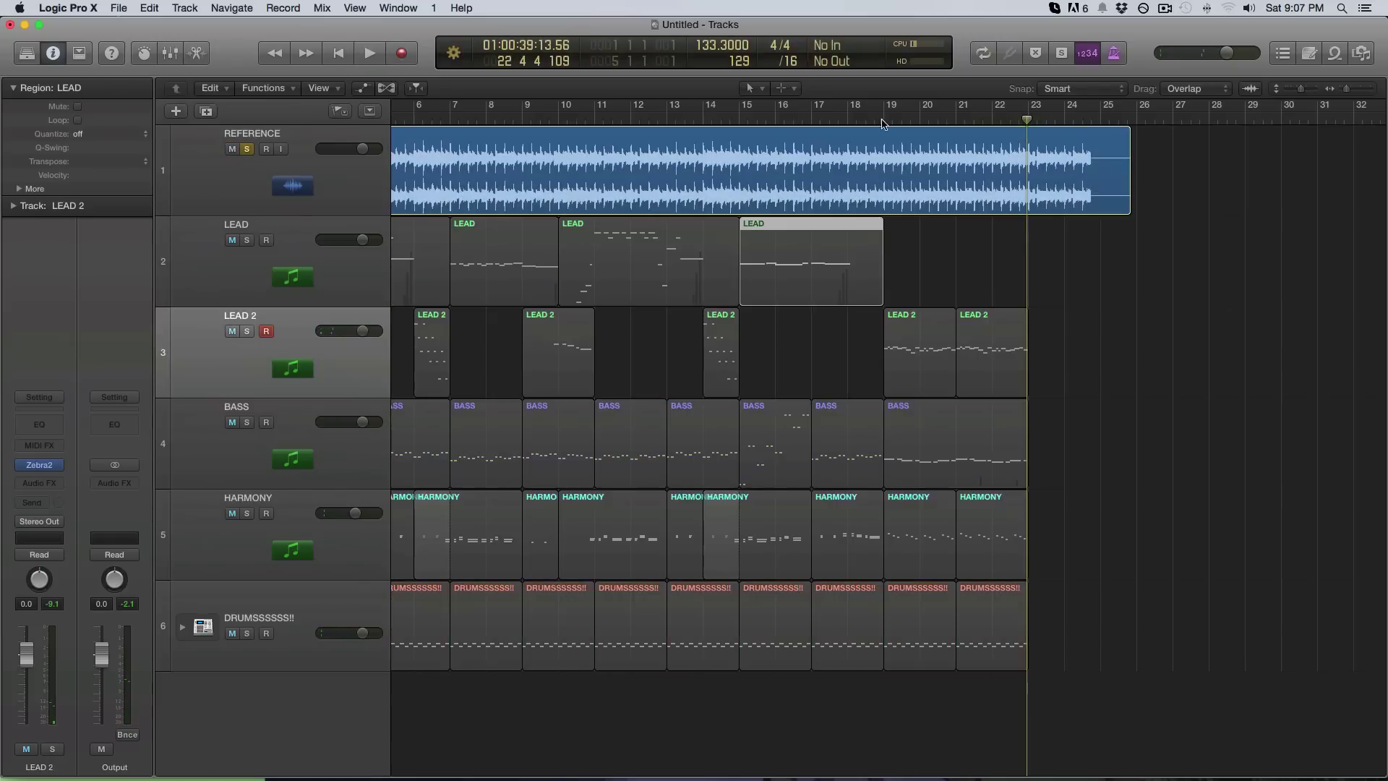
key(space)
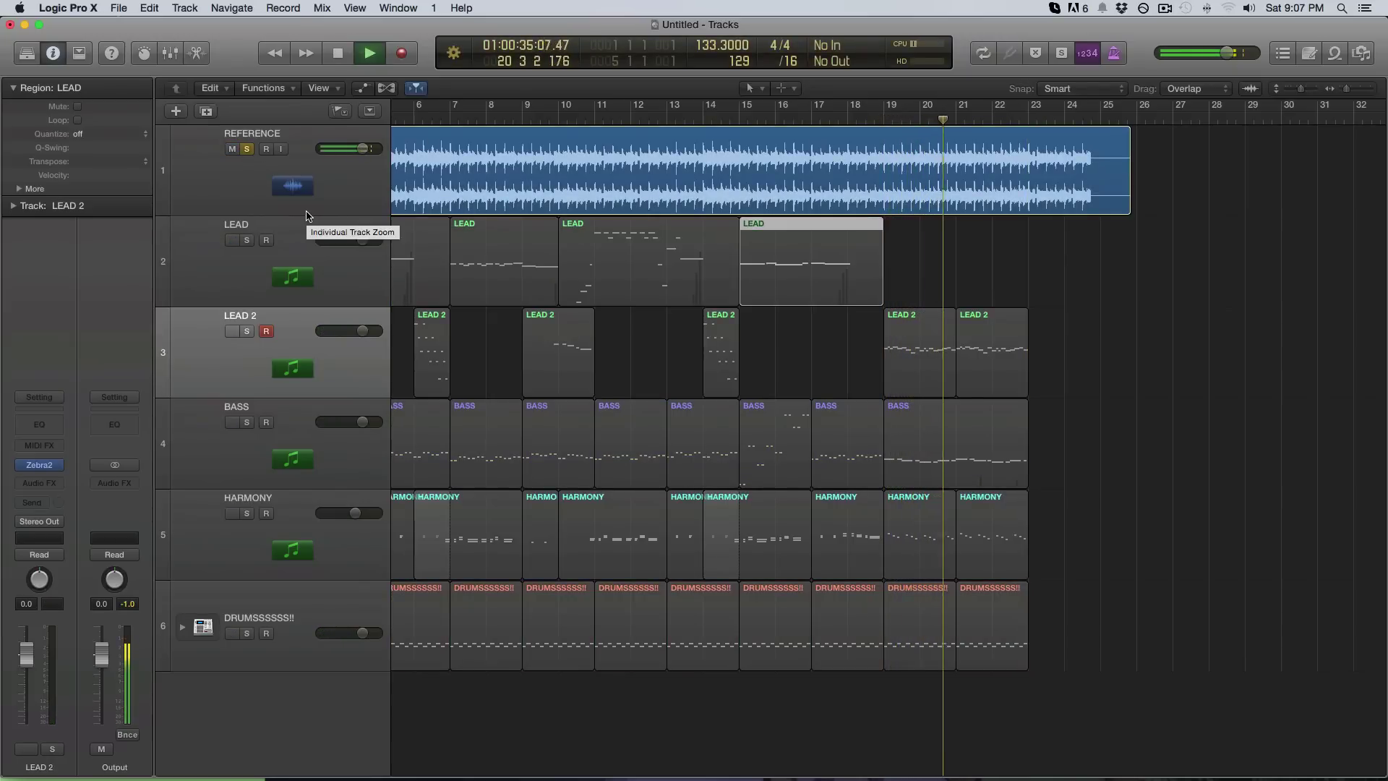
key(space)
Switch the REFERENCE track from soloed to muted and play the MIDI arrangement from bar 19 to its end
click(248, 149)
click(232, 148)
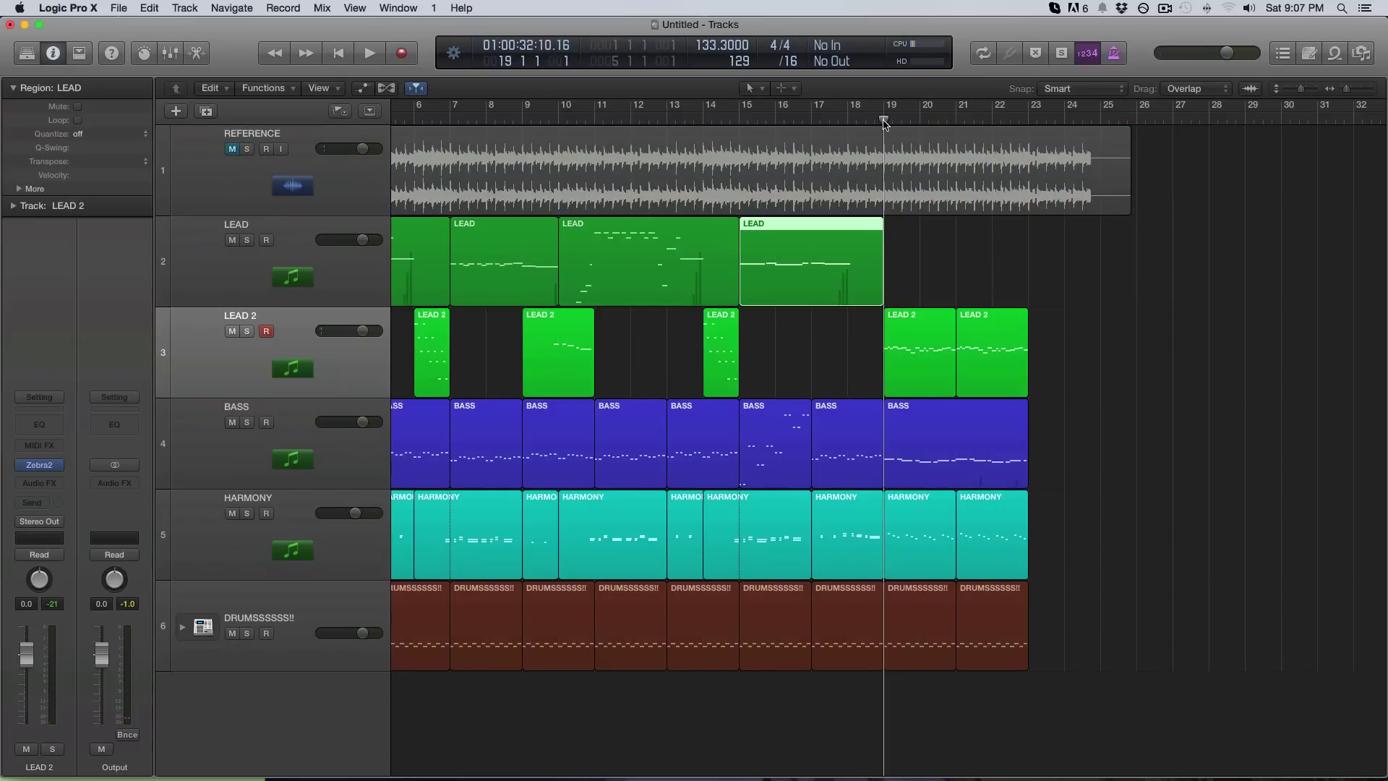
key(space)
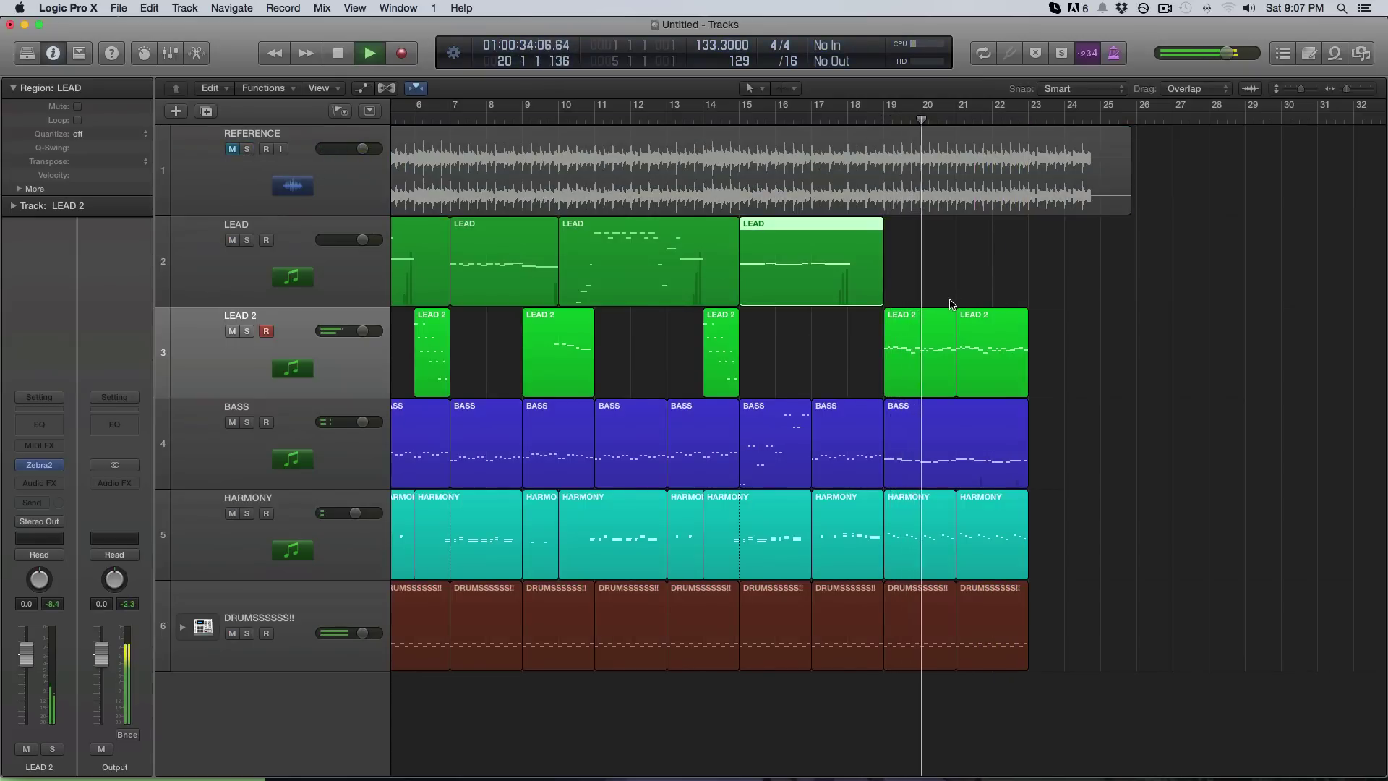
scroll(947, 303, left, 3)
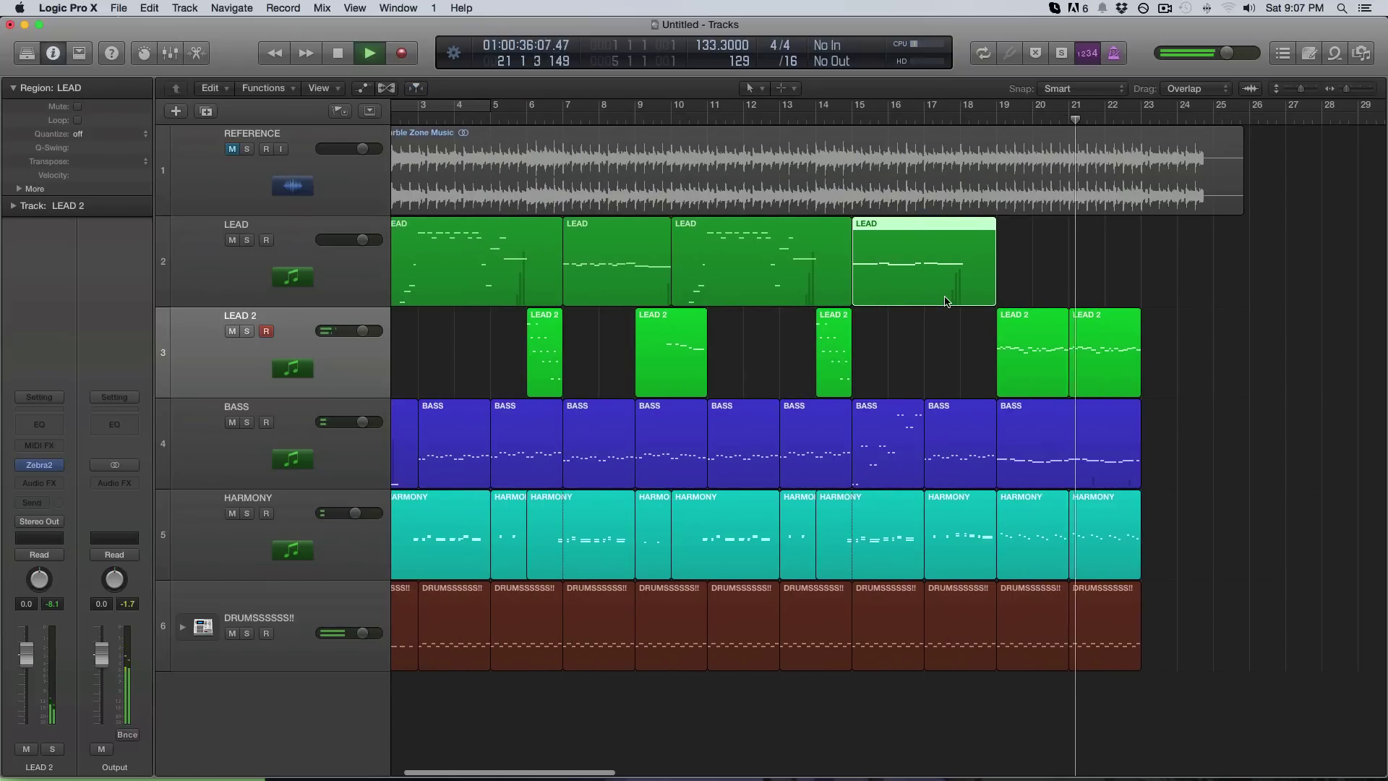
scroll(946, 302, left, 2)
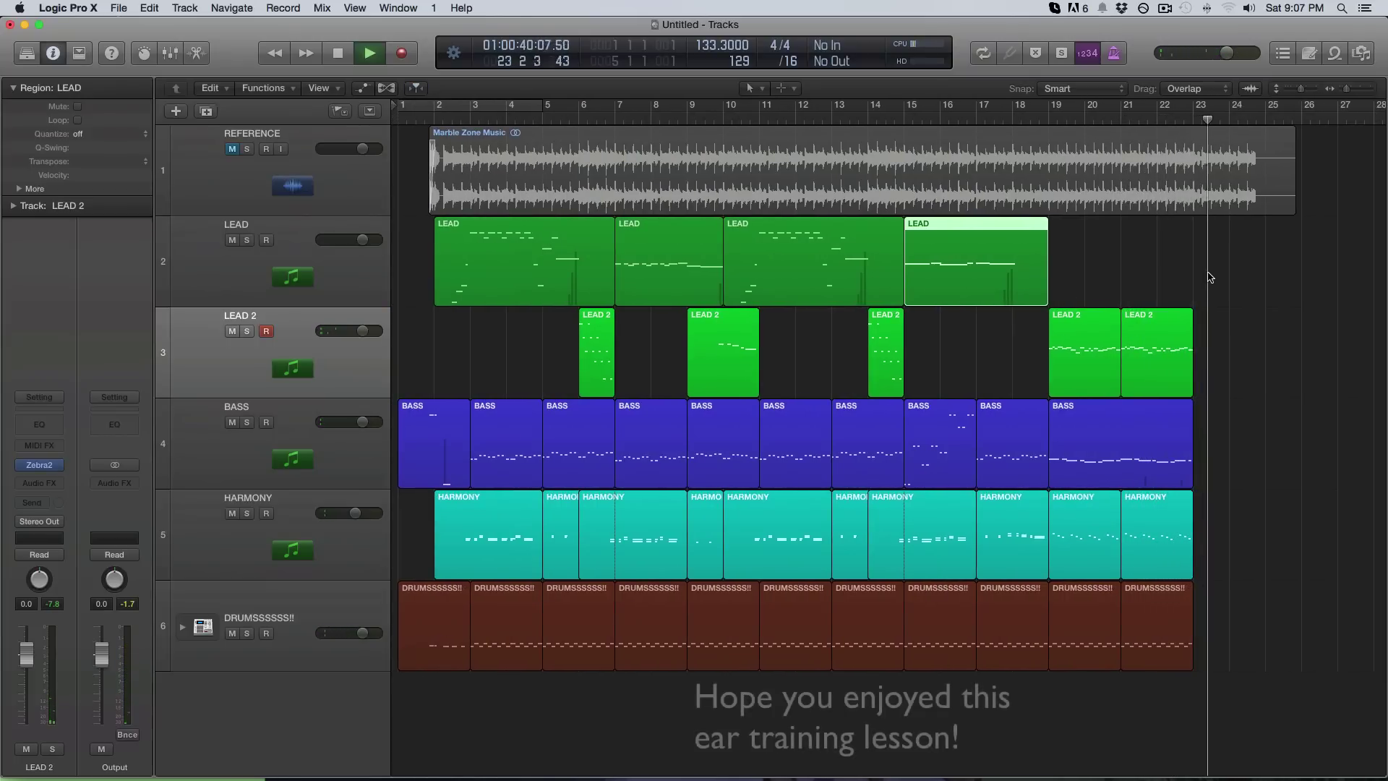
key(space)
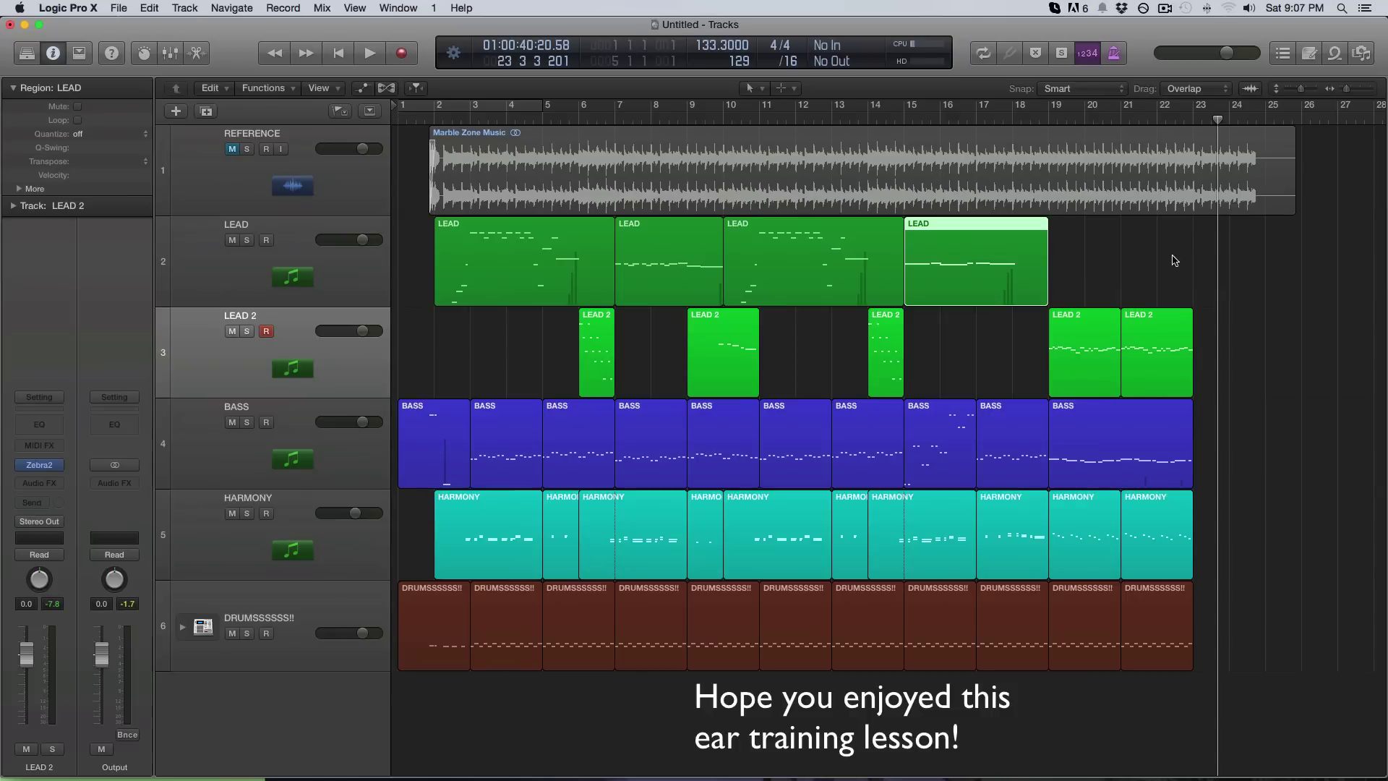